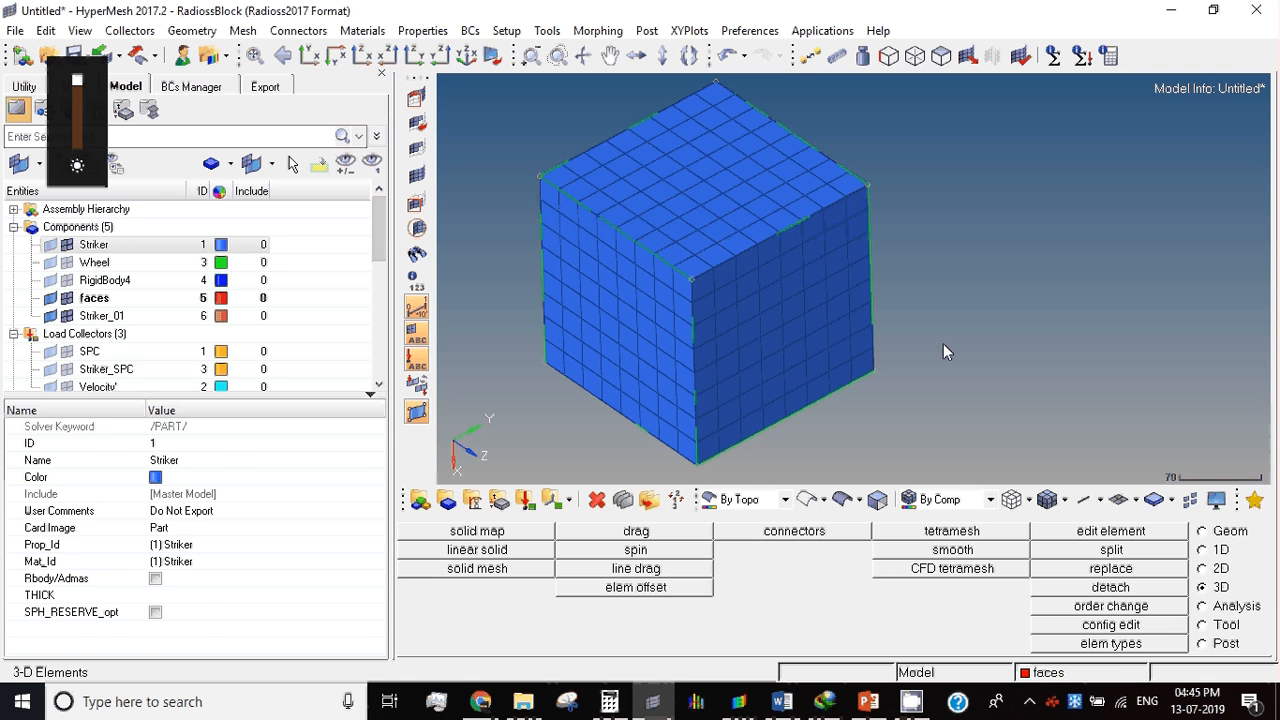
# Step: Delete all mesh elements attached to a picked element of the cube and display the geometry surfaces shaded
pyautogui.press('F2')
pyautogui.click(690, 306)
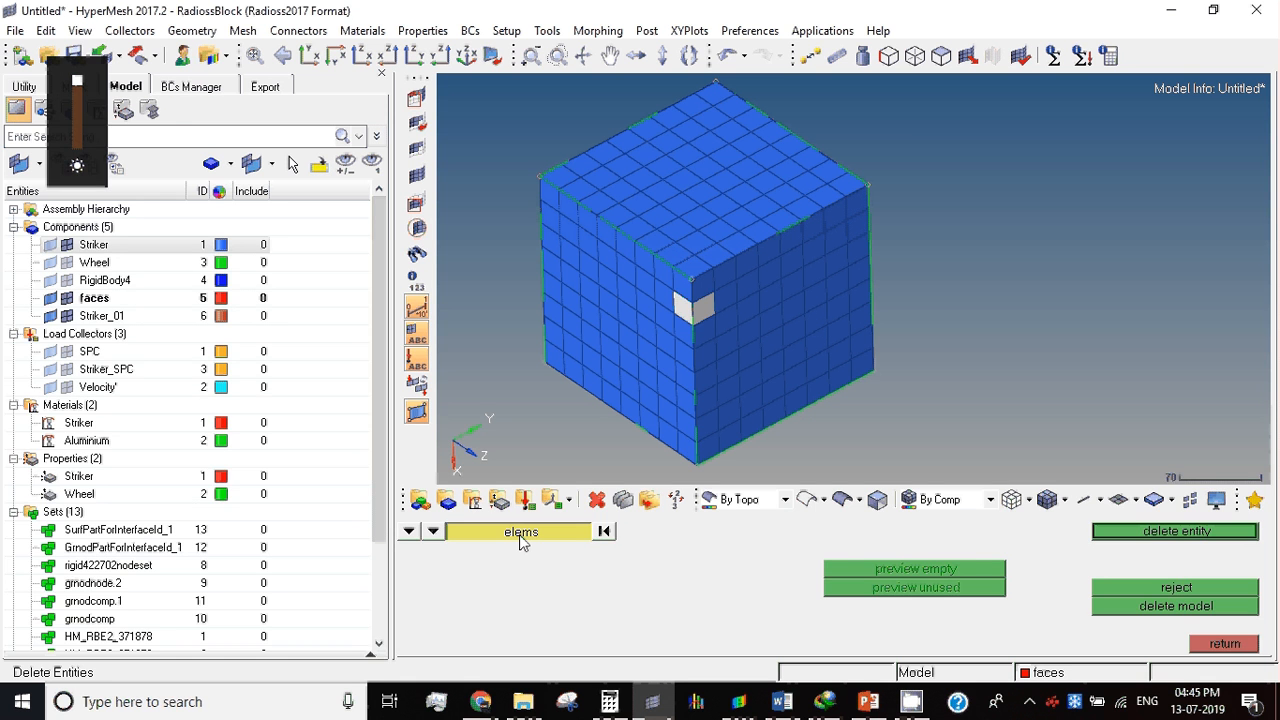
pyautogui.click(521, 533)
pyautogui.click(885, 590)
pyautogui.middleClick(738, 540)
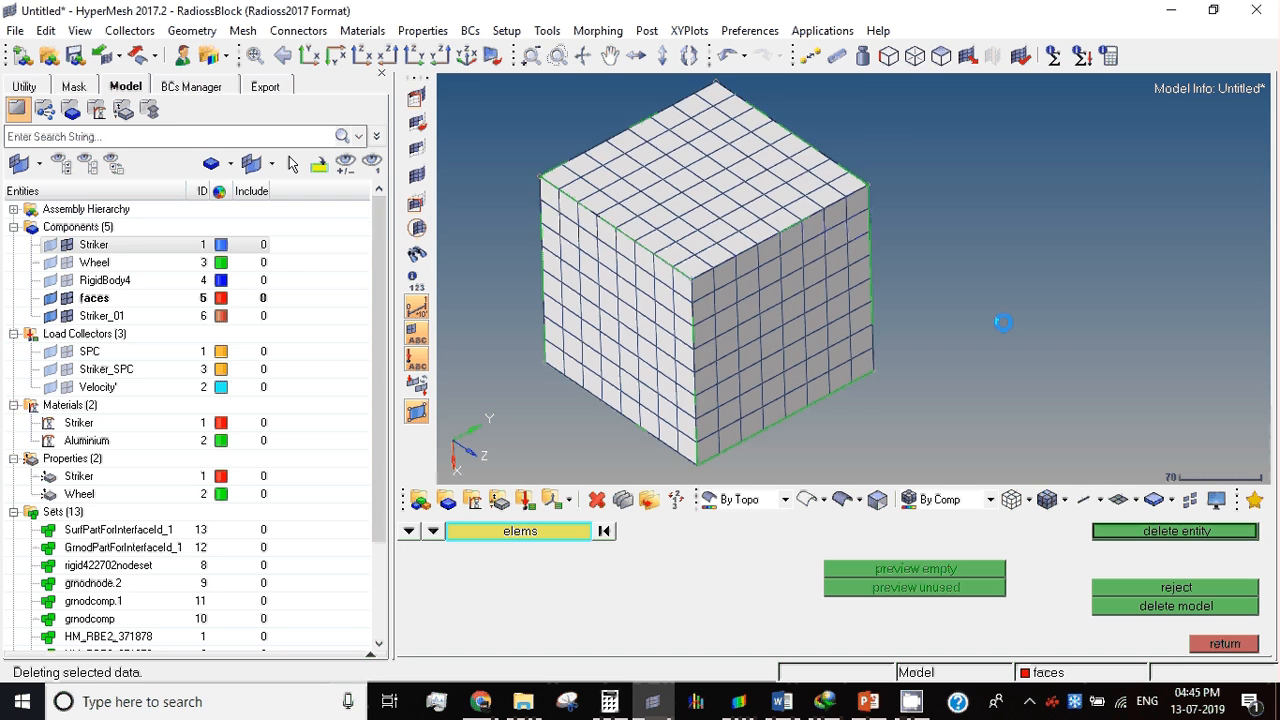
pyautogui.click(842, 501)
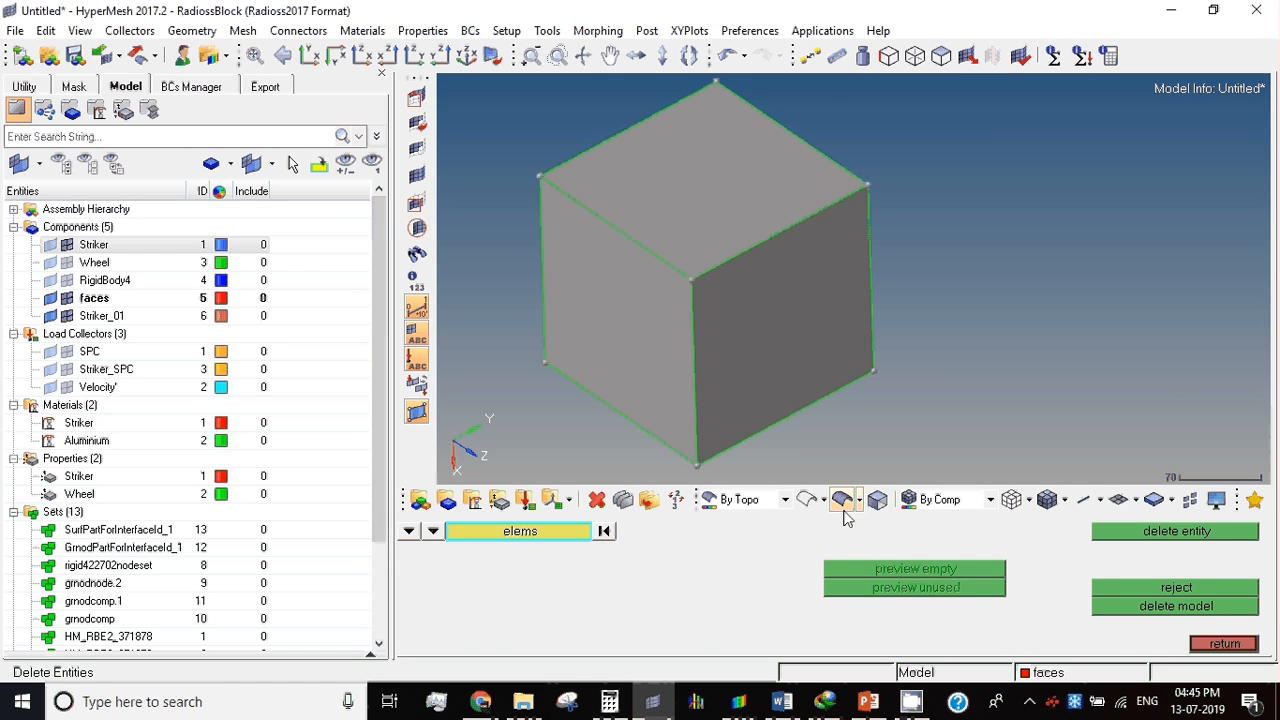
pyautogui.press('Escape')
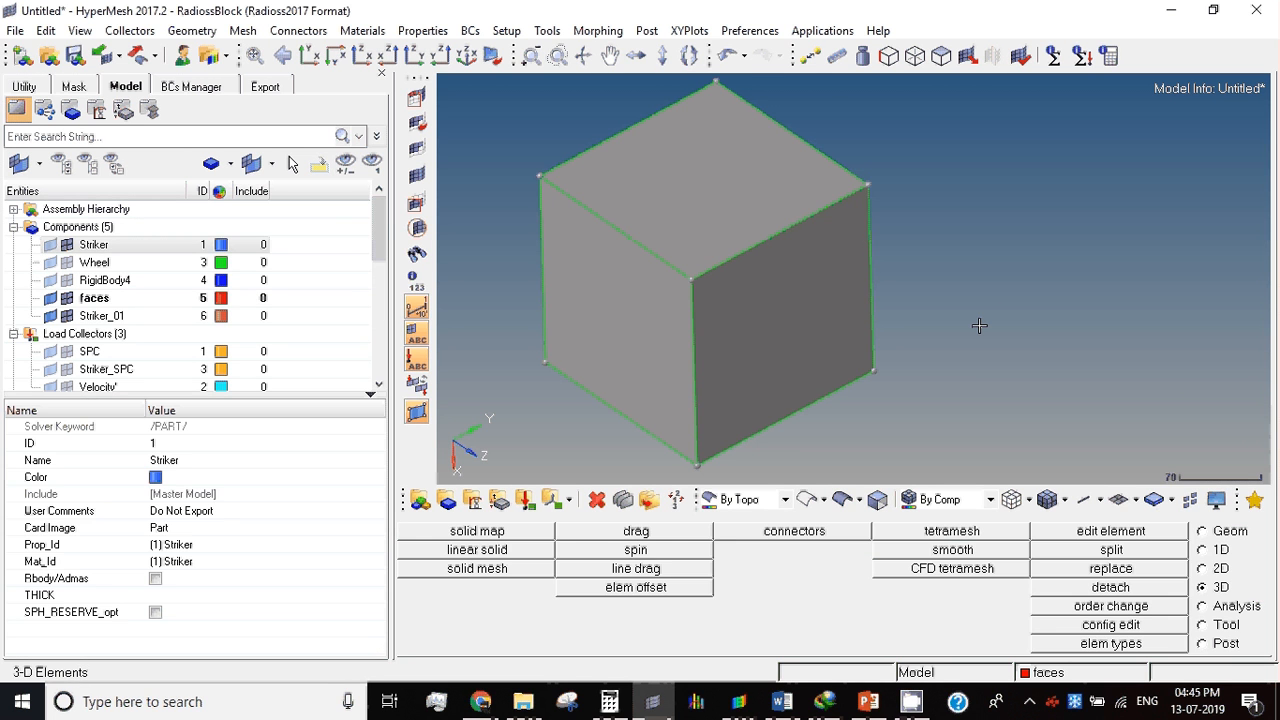
# Step: Mesh the cube's front-right face with quad shell elements of size 25 in the faces component
pyautogui.press('F12')
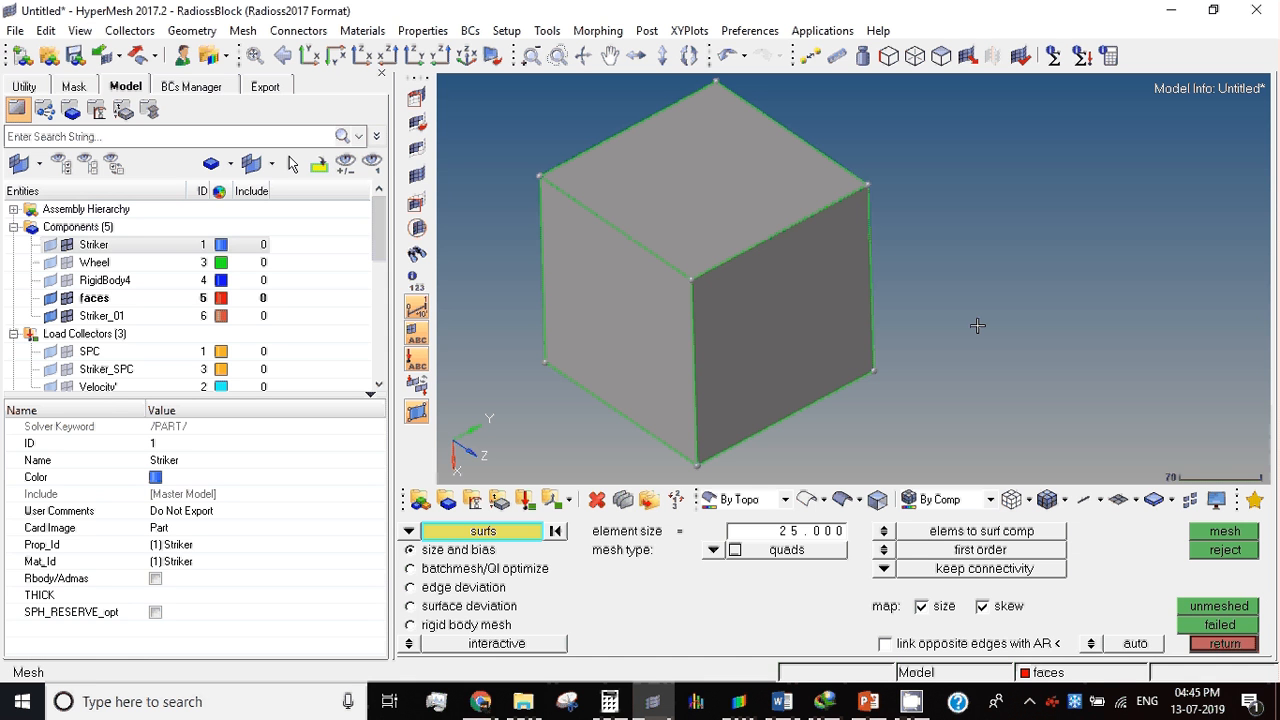
pyautogui.click(792, 417)
pyautogui.middleClick(972, 231)
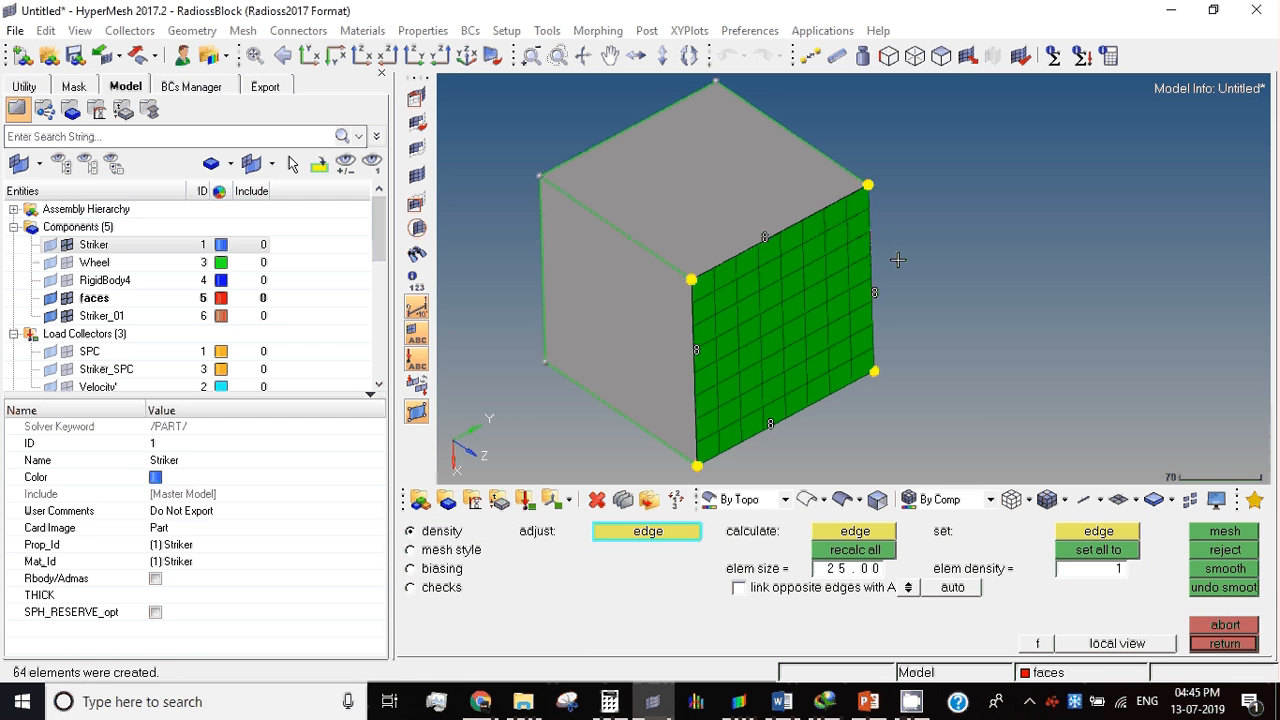
pyautogui.click(1226, 644)
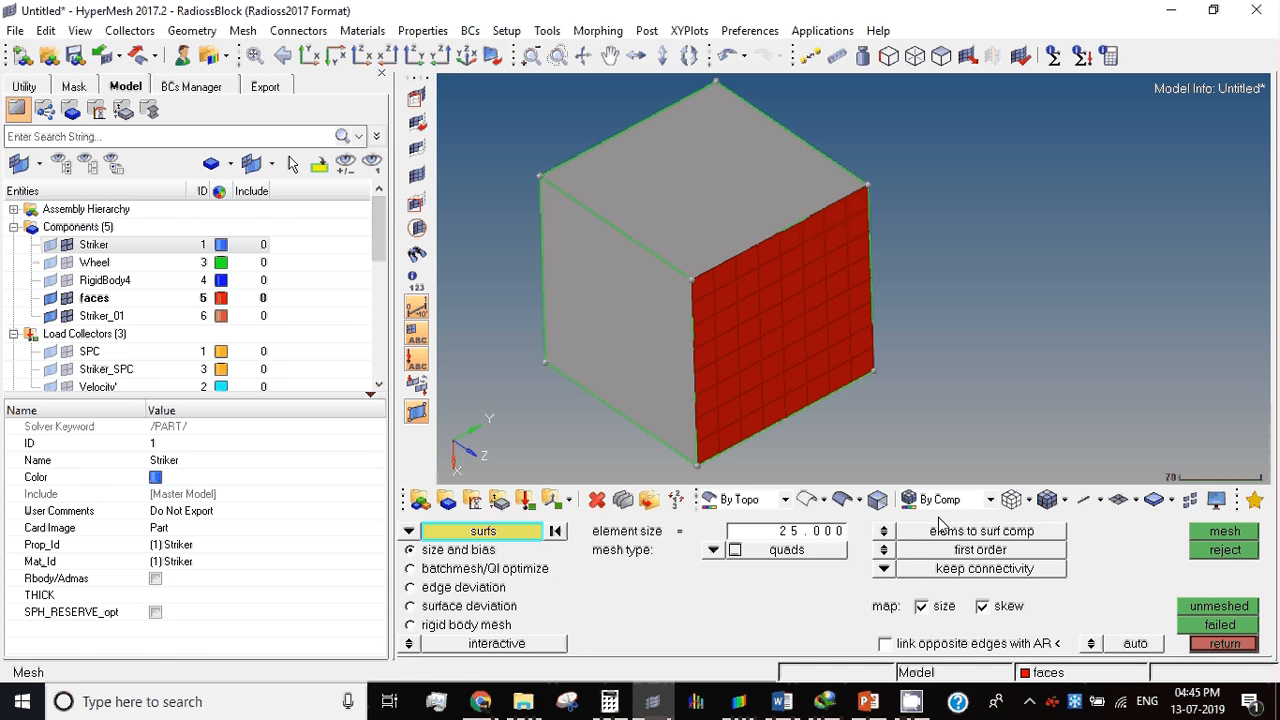
pyautogui.click(1206, 645)
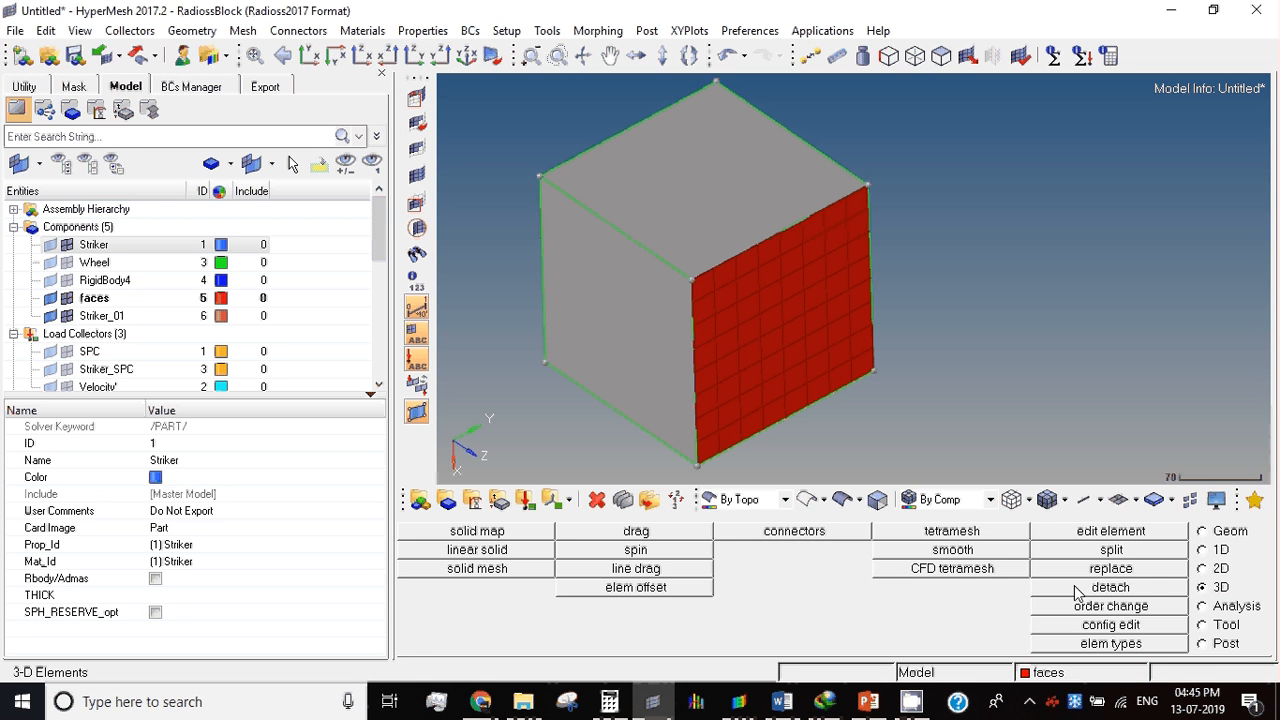
# Step: Create a solid map mesh by line-dragging all the face's shell elements along the cube's adjoining upper edge, with element size 25
pyautogui.click(490, 536)
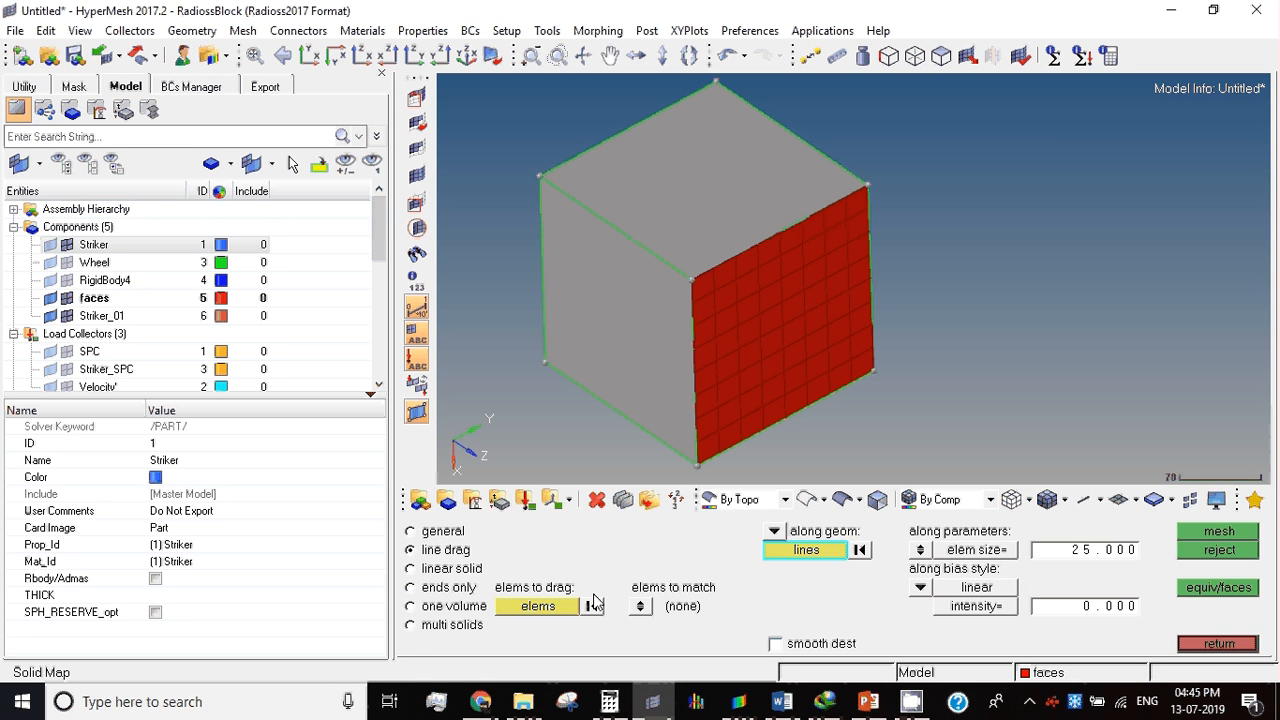
pyautogui.click(548, 608)
pyautogui.click(726, 344)
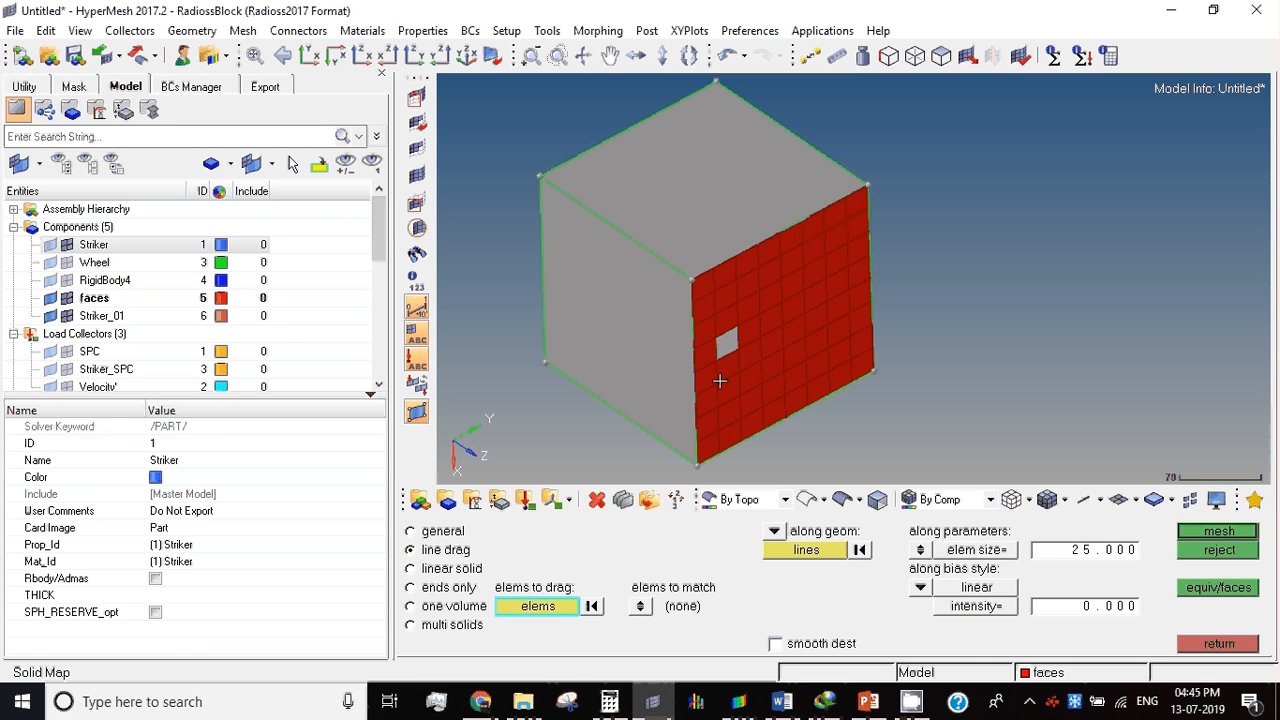
pyautogui.click(554, 608)
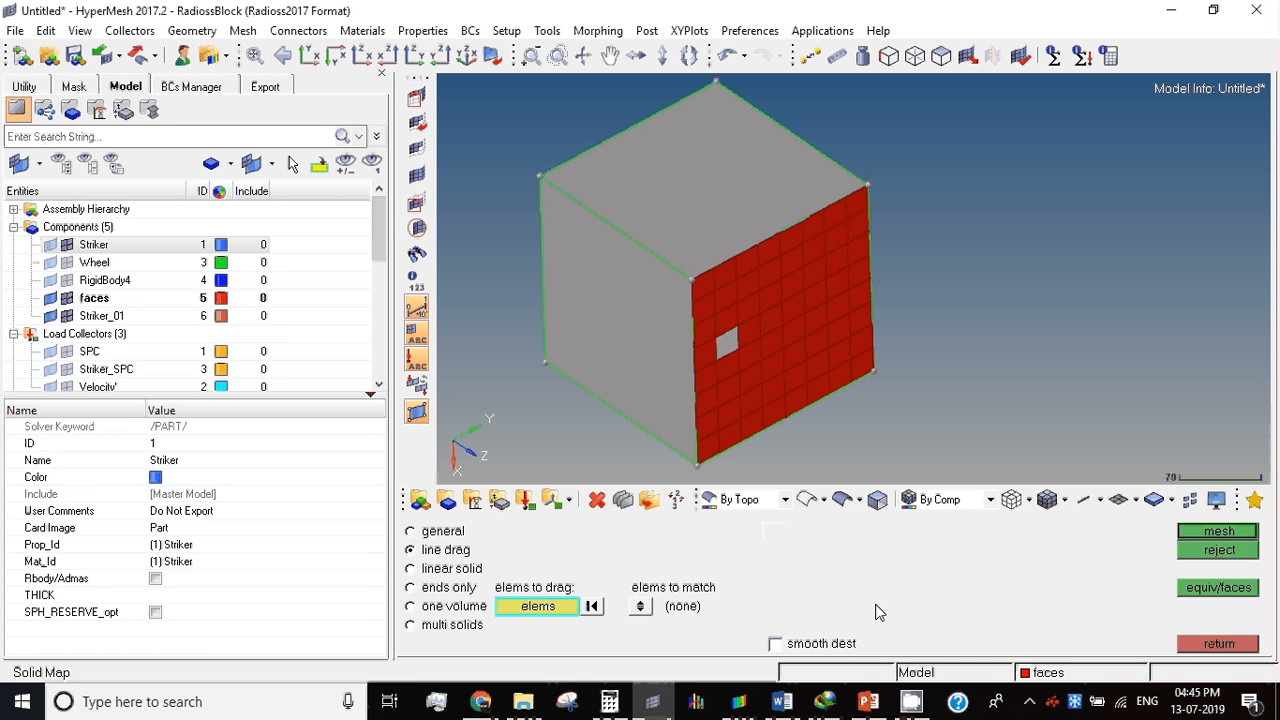
pyautogui.click(566, 610)
pyautogui.click(886, 616)
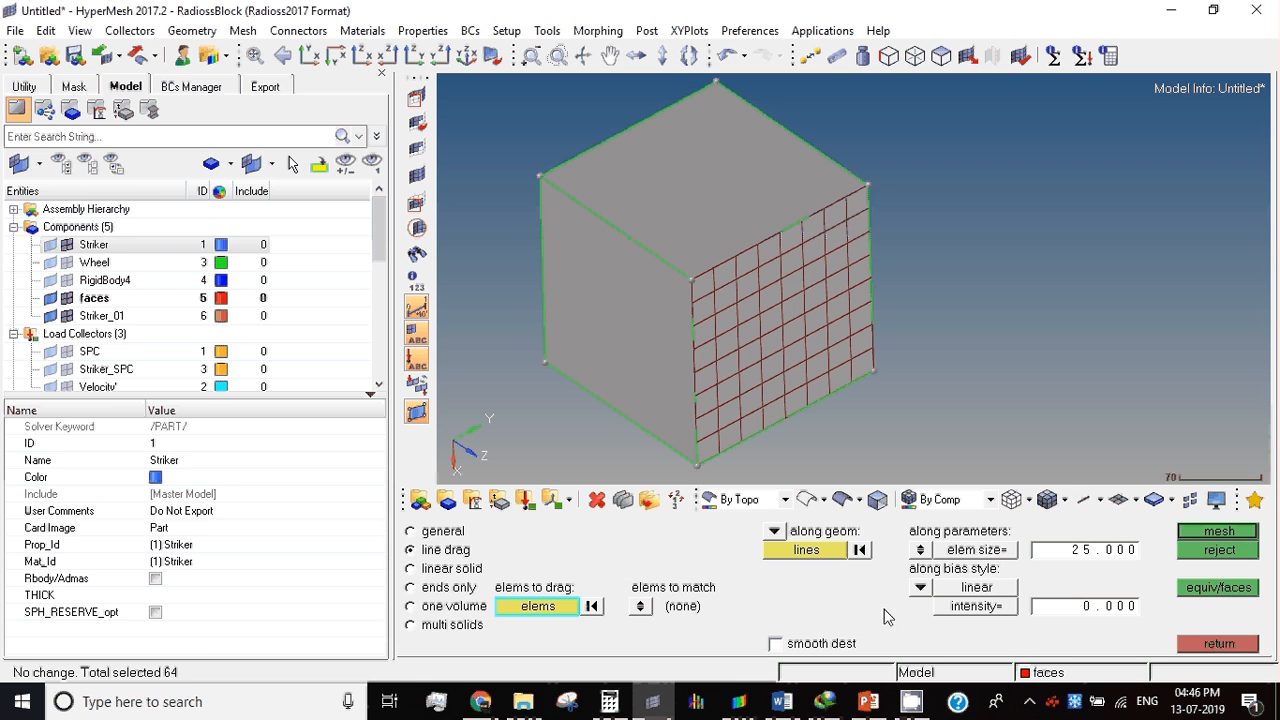
pyautogui.click(807, 552)
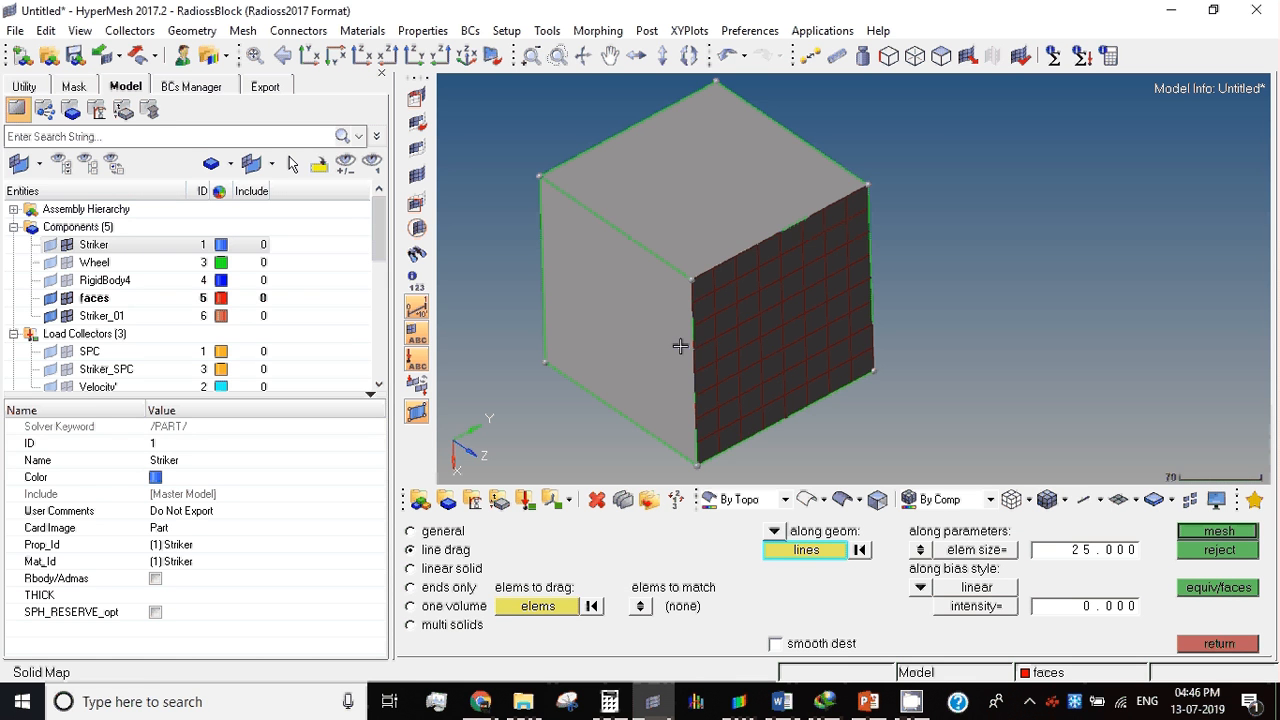
pyautogui.click(608, 225)
pyautogui.click(1222, 533)
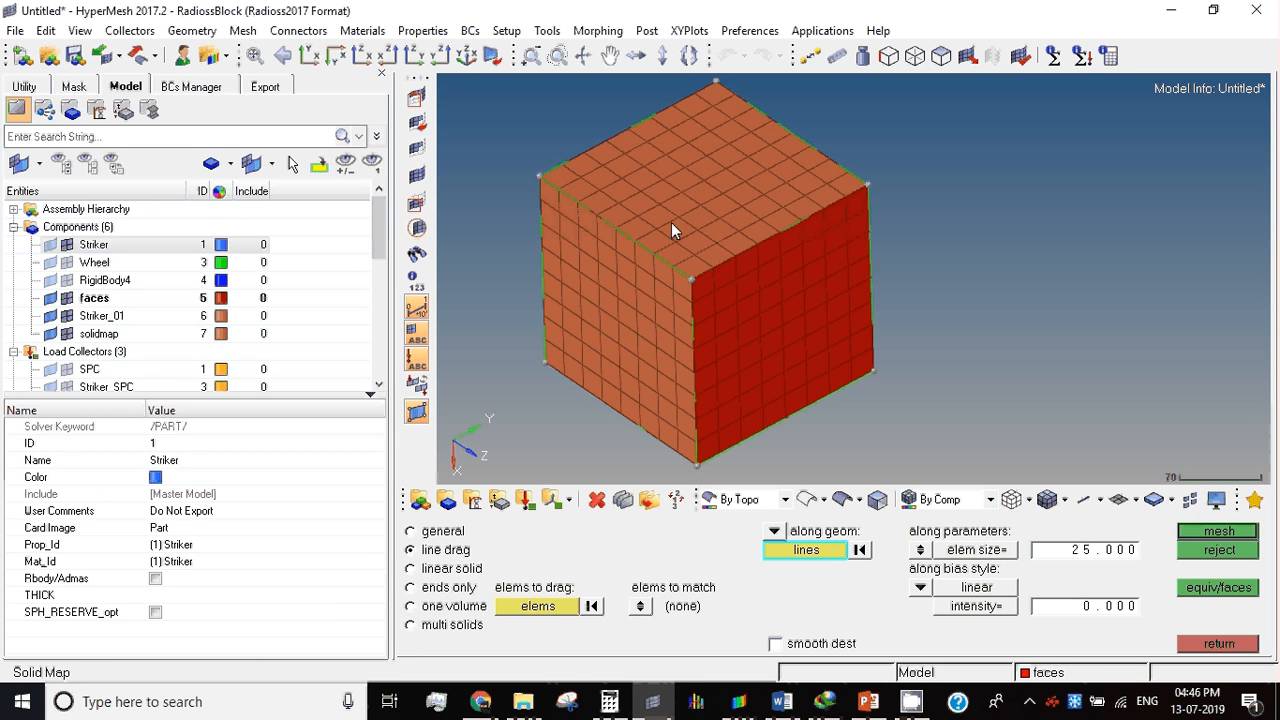
pyautogui.click(1203, 646)
# Step: Delete the Striker_01 component from the model
pyautogui.click(100, 315)
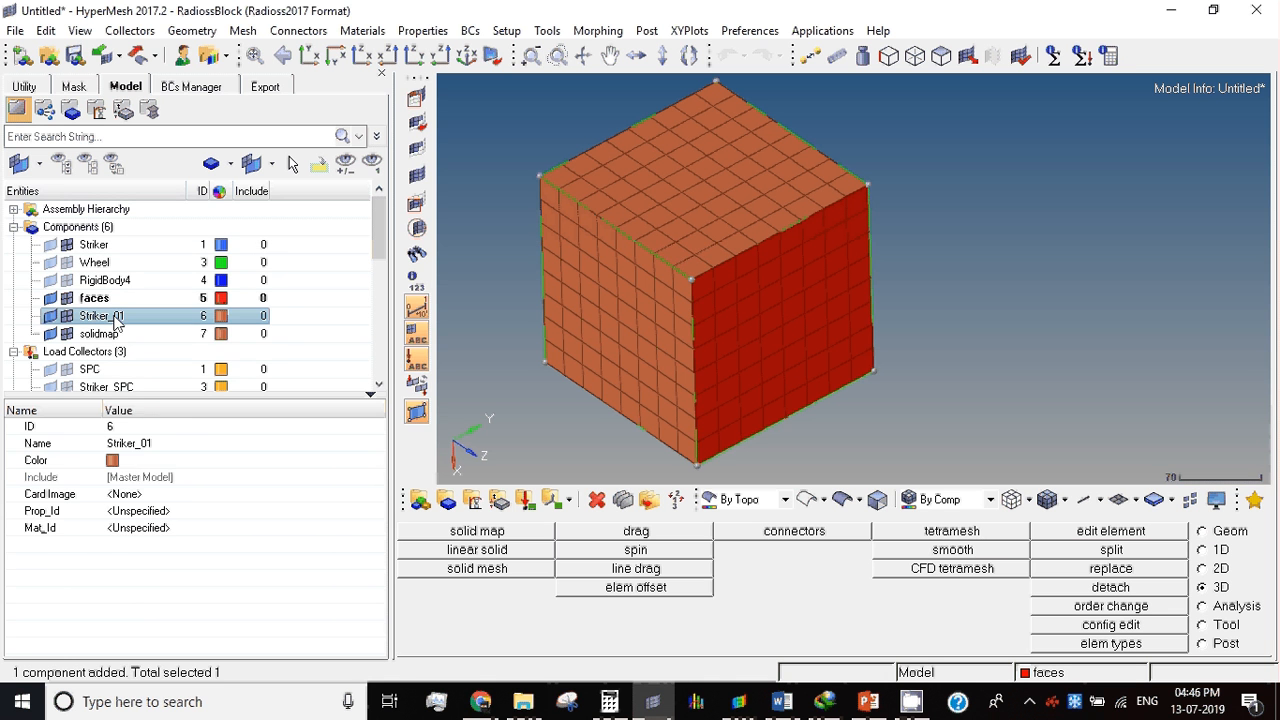
pyautogui.rightClick(114, 316)
pyautogui.click(168, 627)
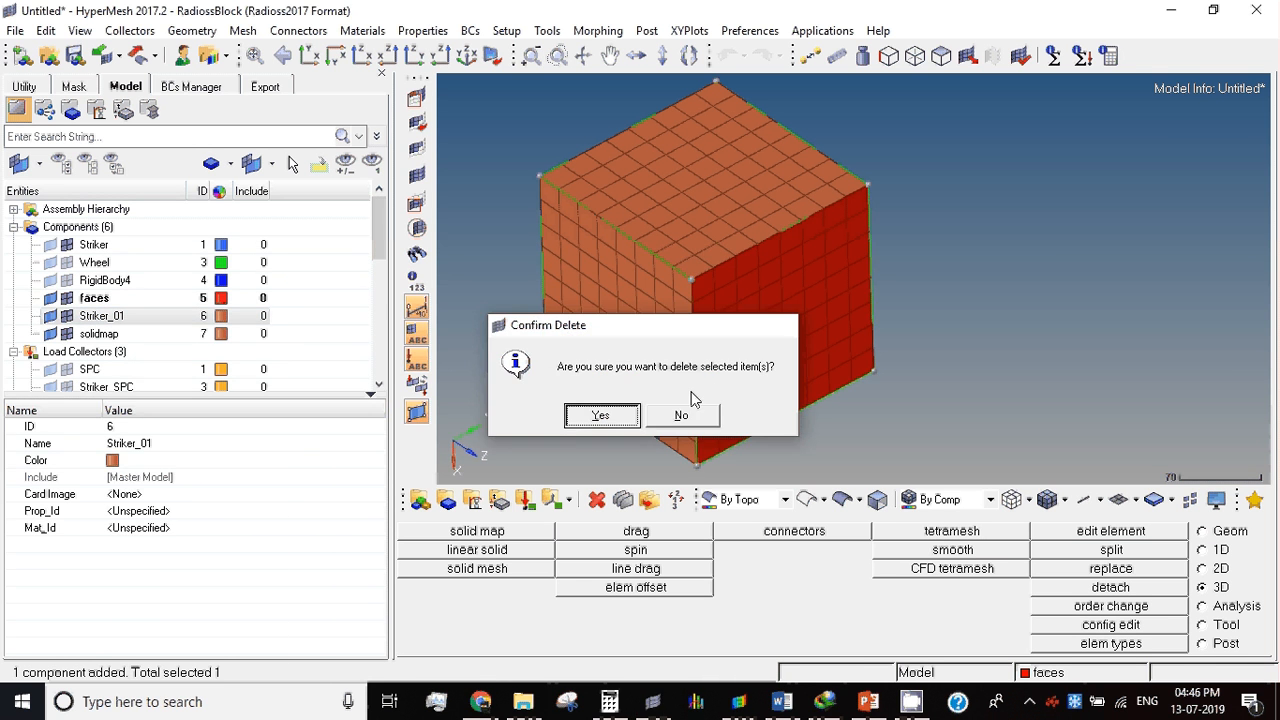
pyautogui.press('Return')
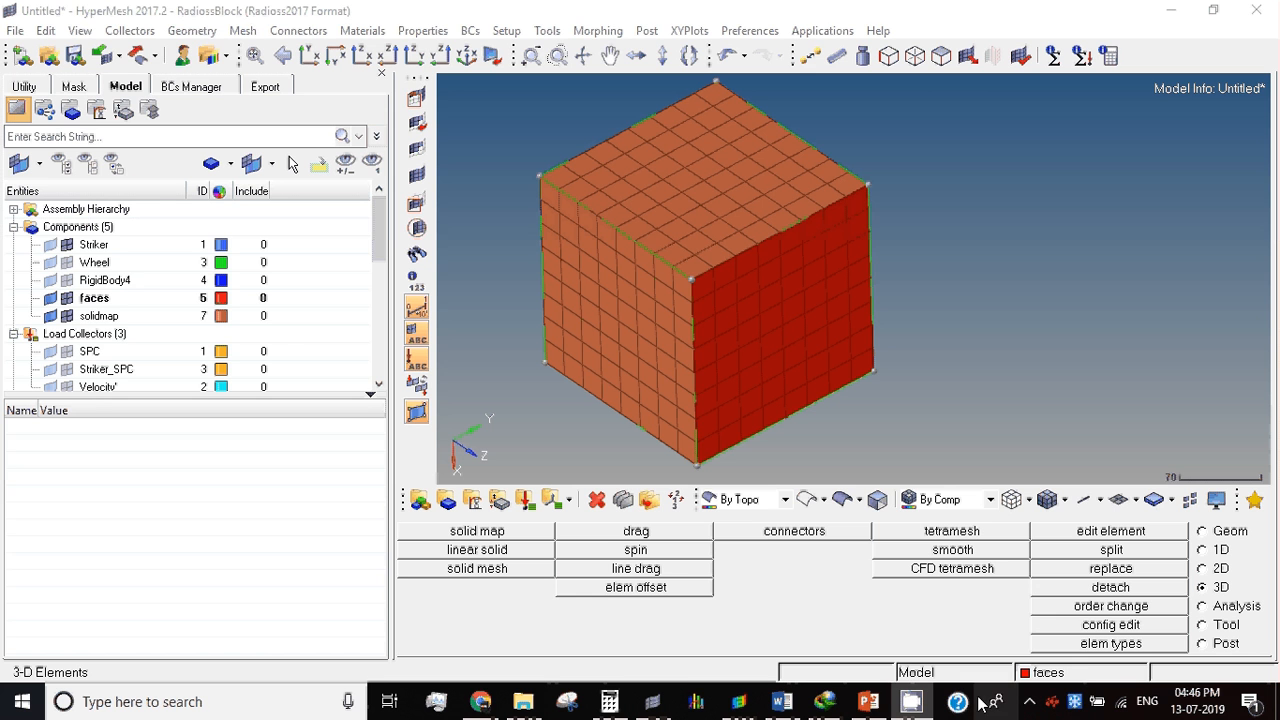
pyautogui.click(1031, 688)
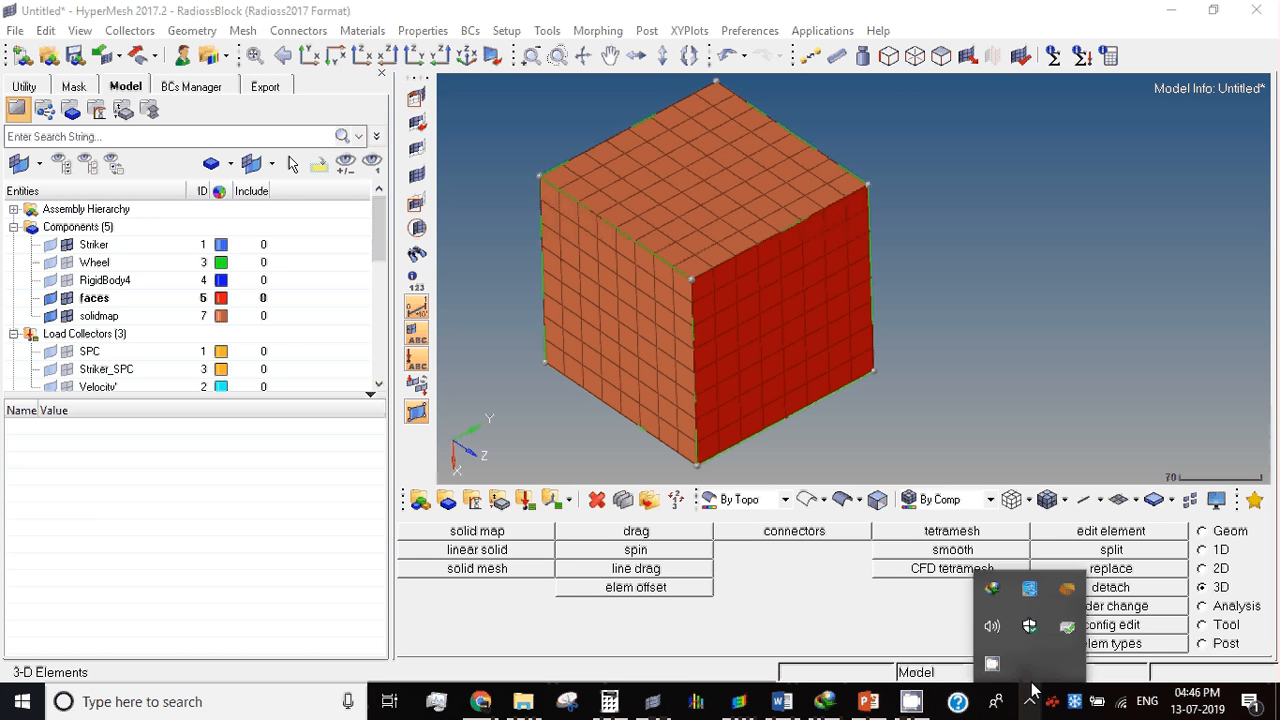
pyautogui.click(990, 638)
pyautogui.click(976, 658)
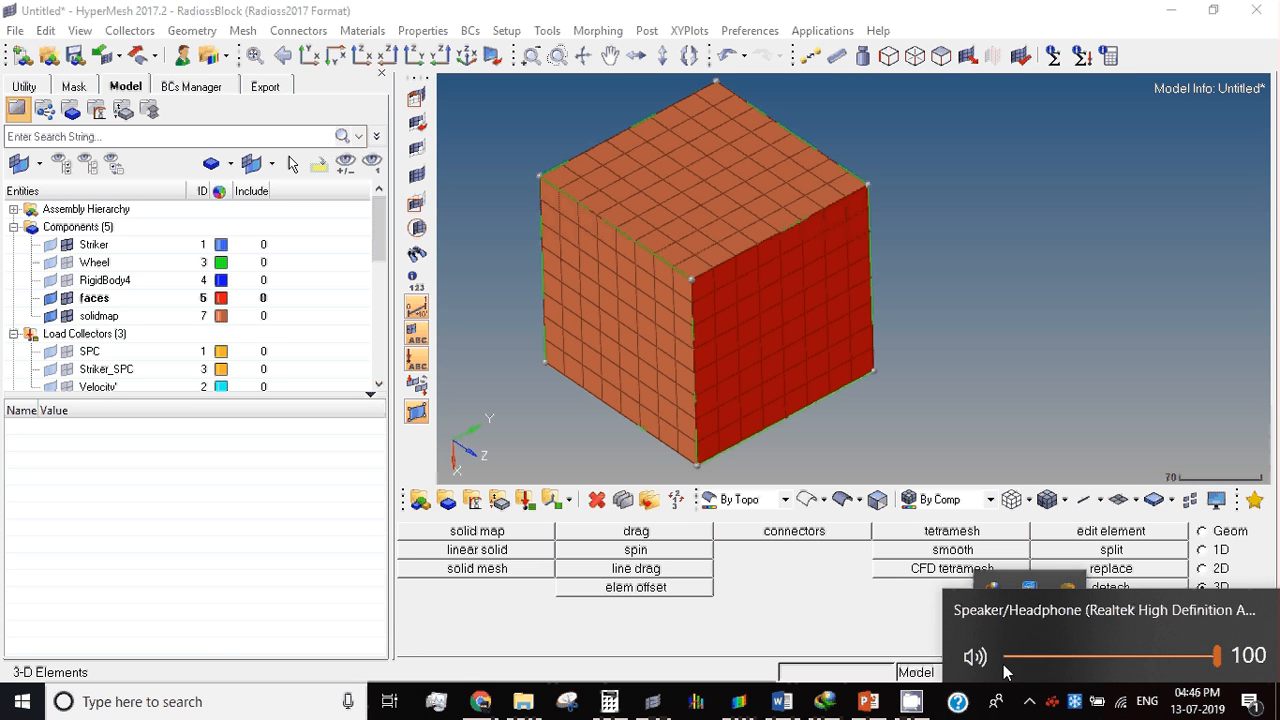
pyautogui.click(1074, 707)
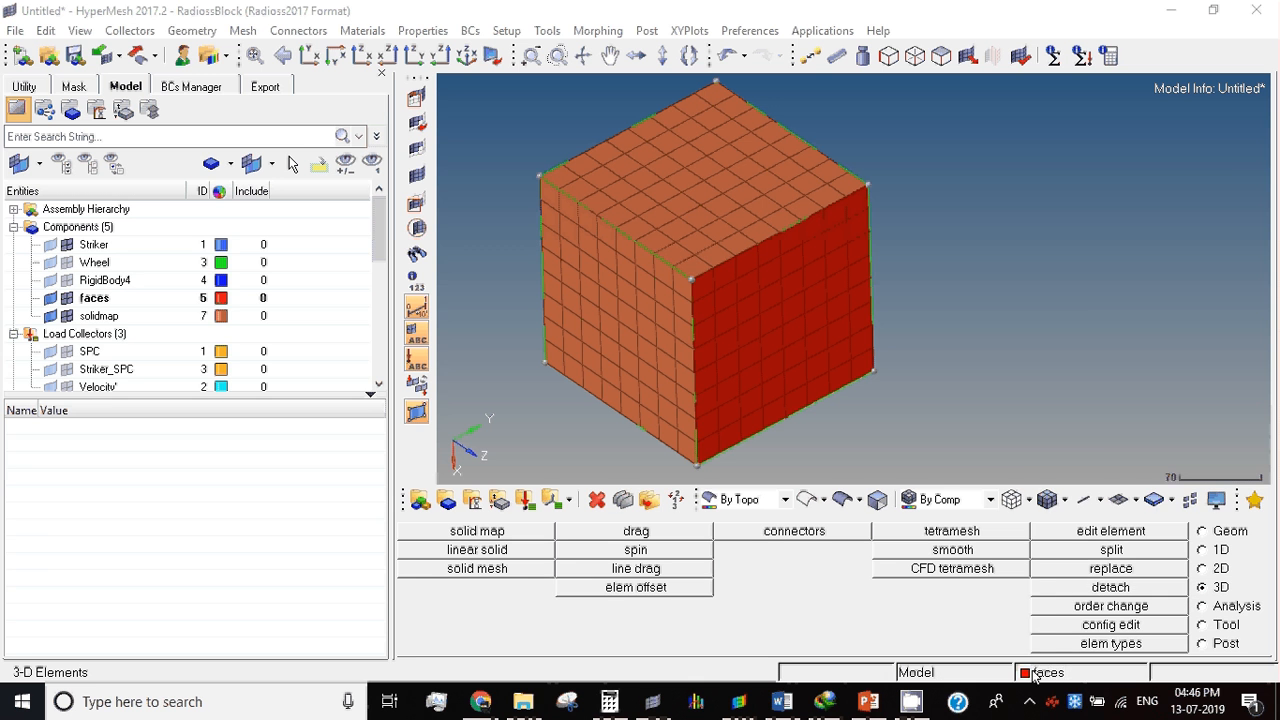
pyautogui.click(992, 664)
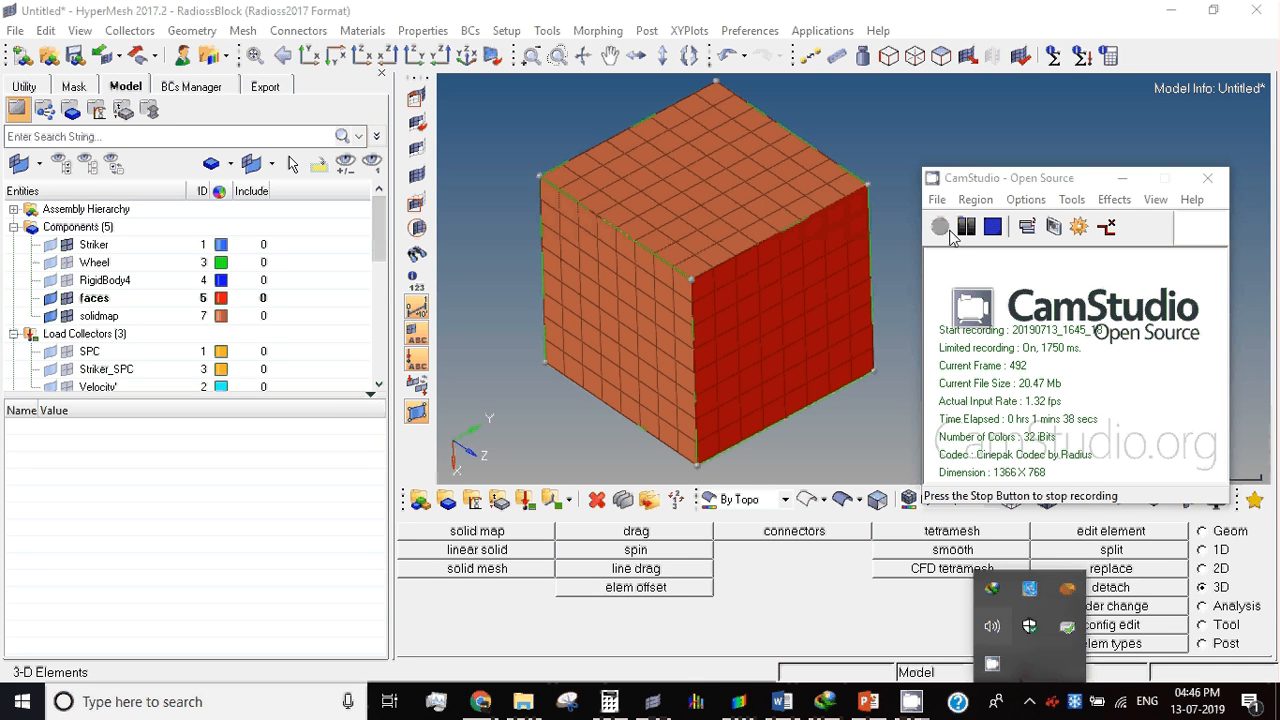
pyautogui.click(942, 130)
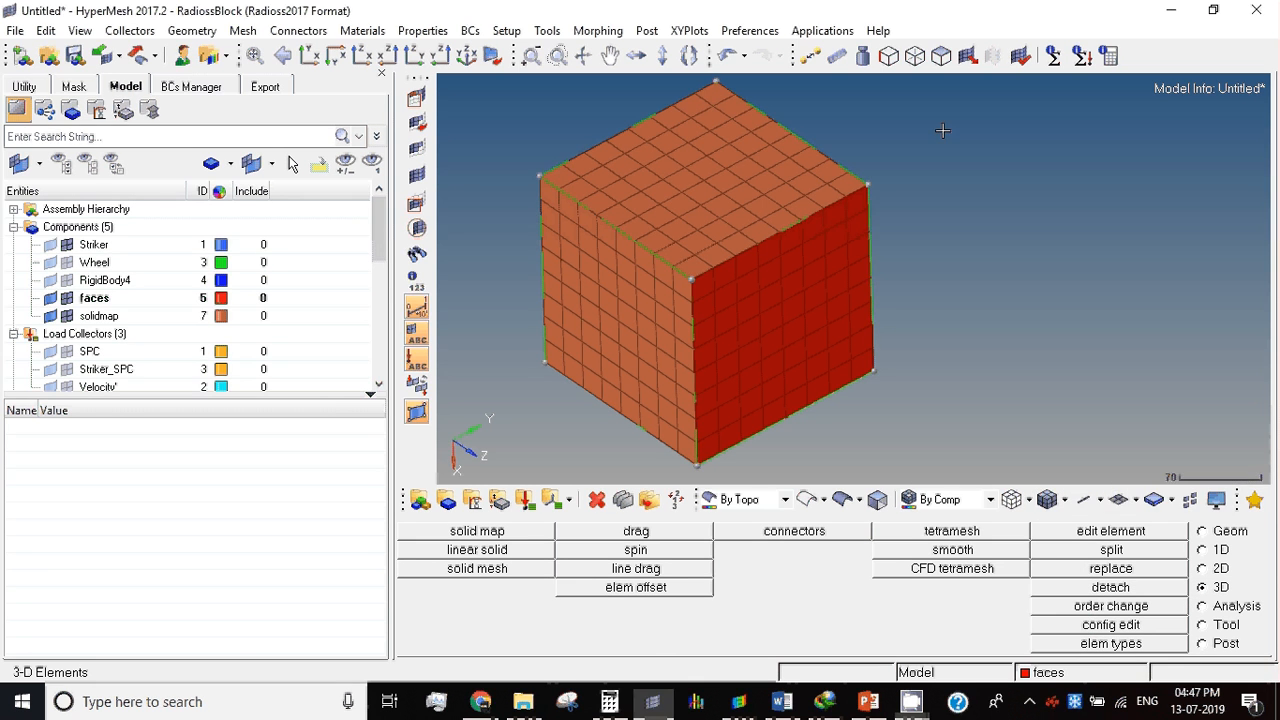
# Step: Delete all the red shell elements on the cube's front-right face, extending the selection by face
pyautogui.press('F2')
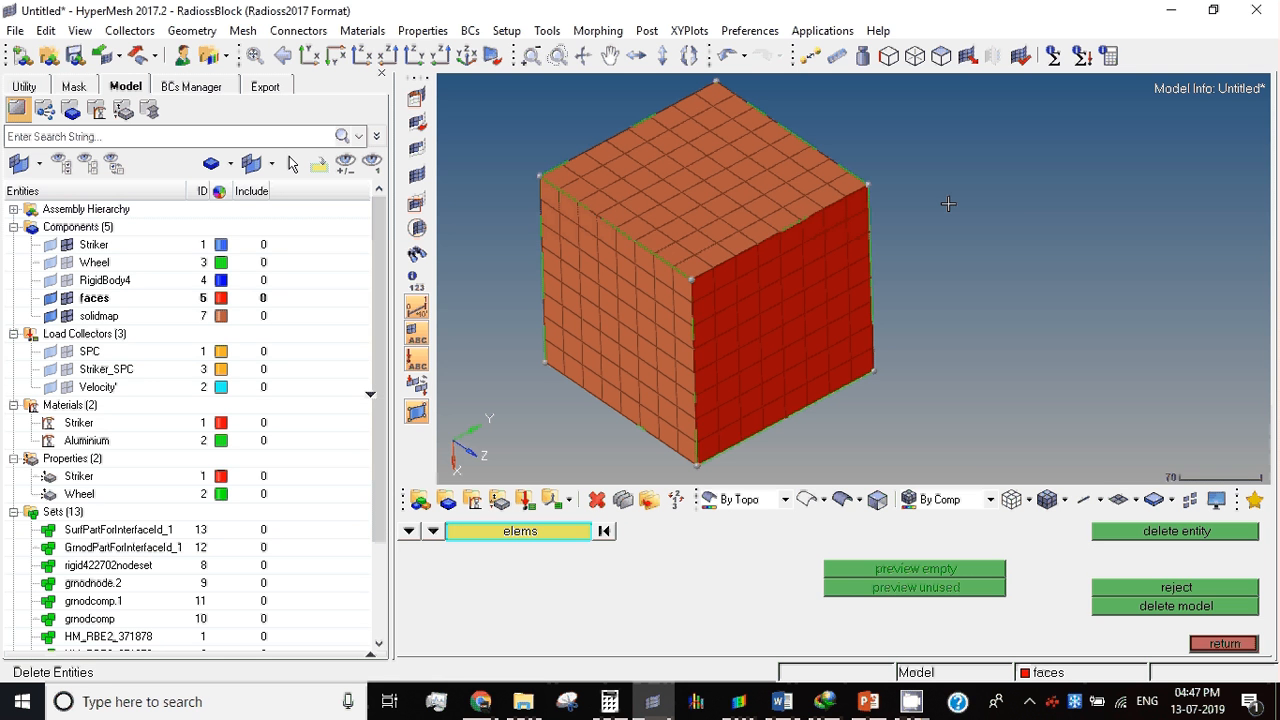
pyautogui.click(530, 531)
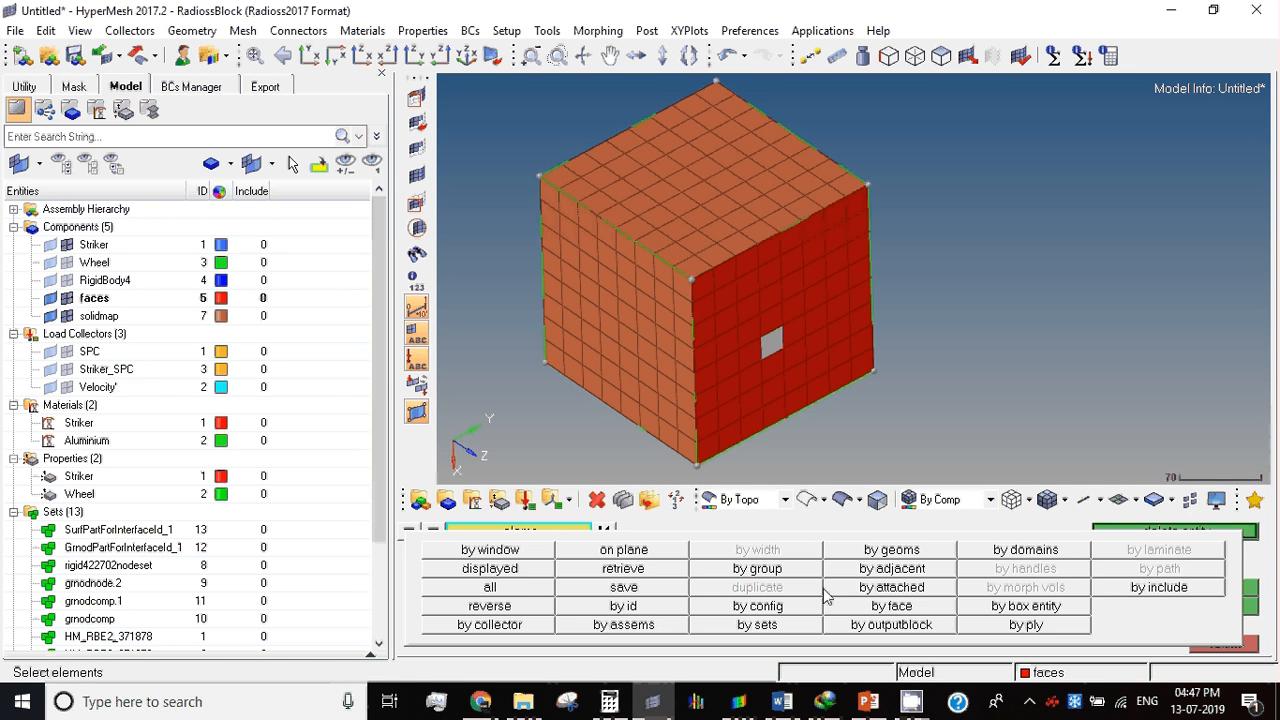
pyautogui.click(887, 611)
pyautogui.middleClick(943, 317)
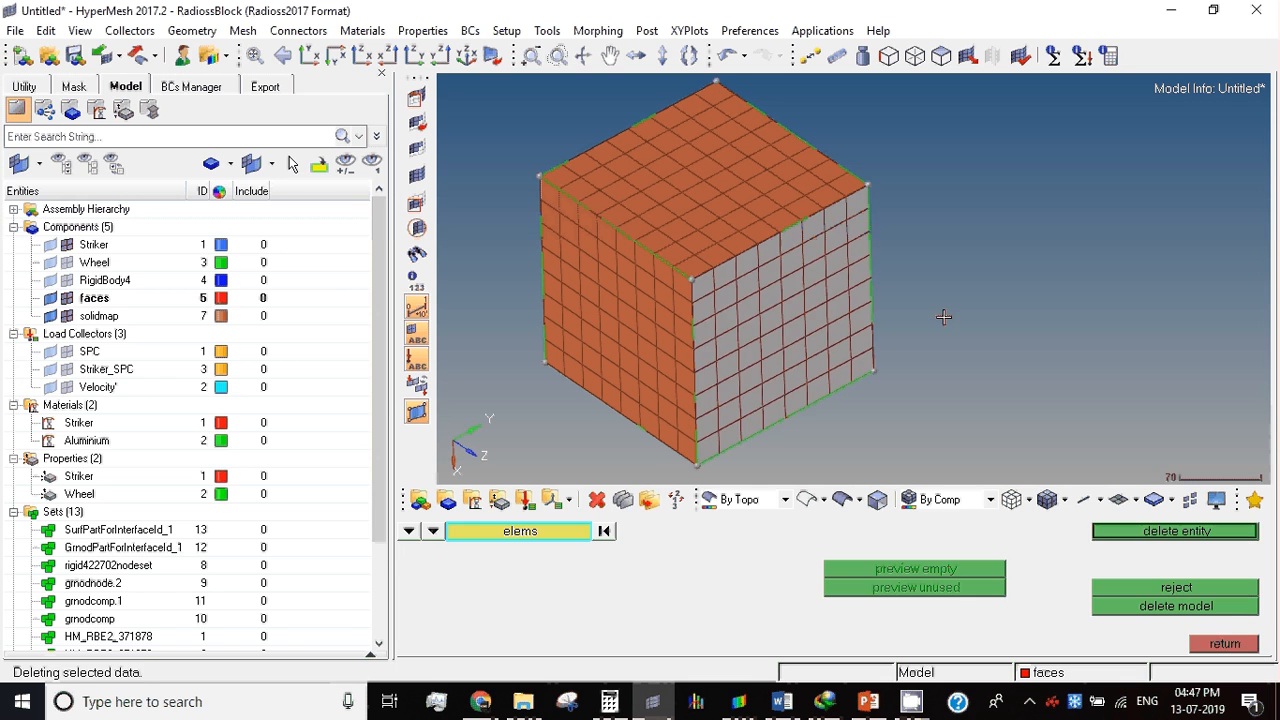
pyautogui.click(1236, 646)
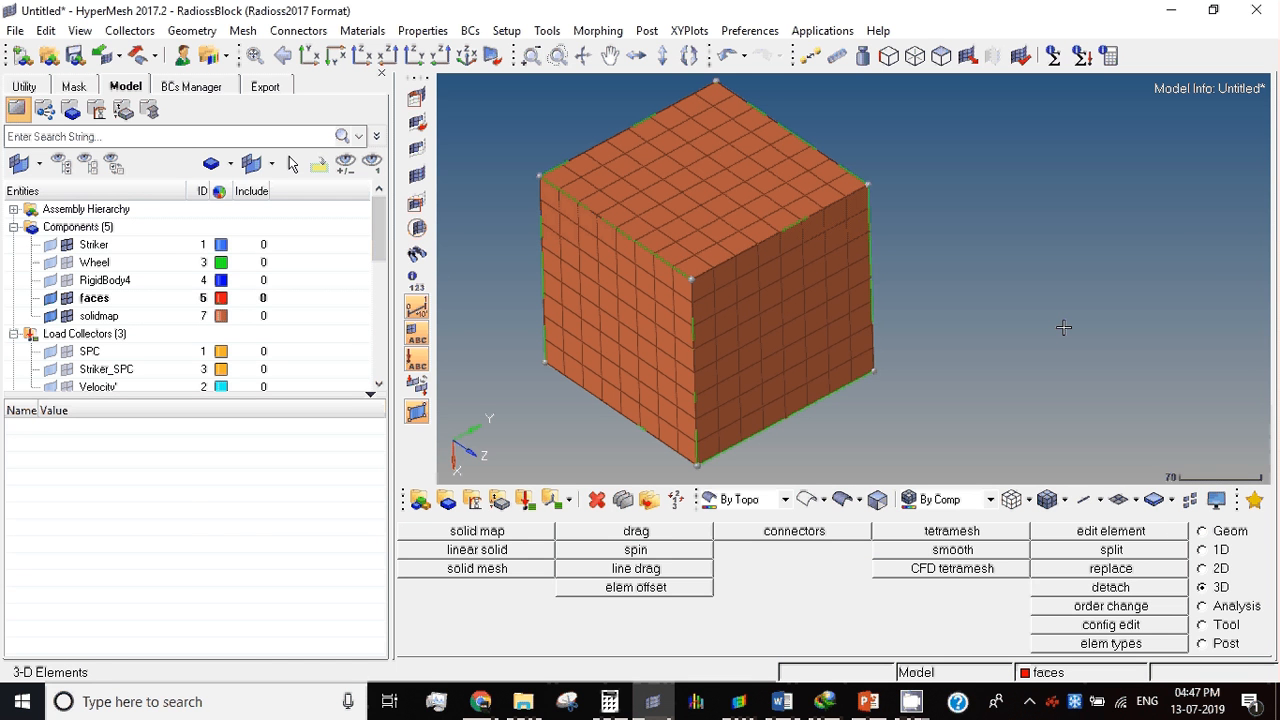
# Step: Move all attached solid elements of the cube into the Striker component
pyautogui.hotkey('shift', 'F11')
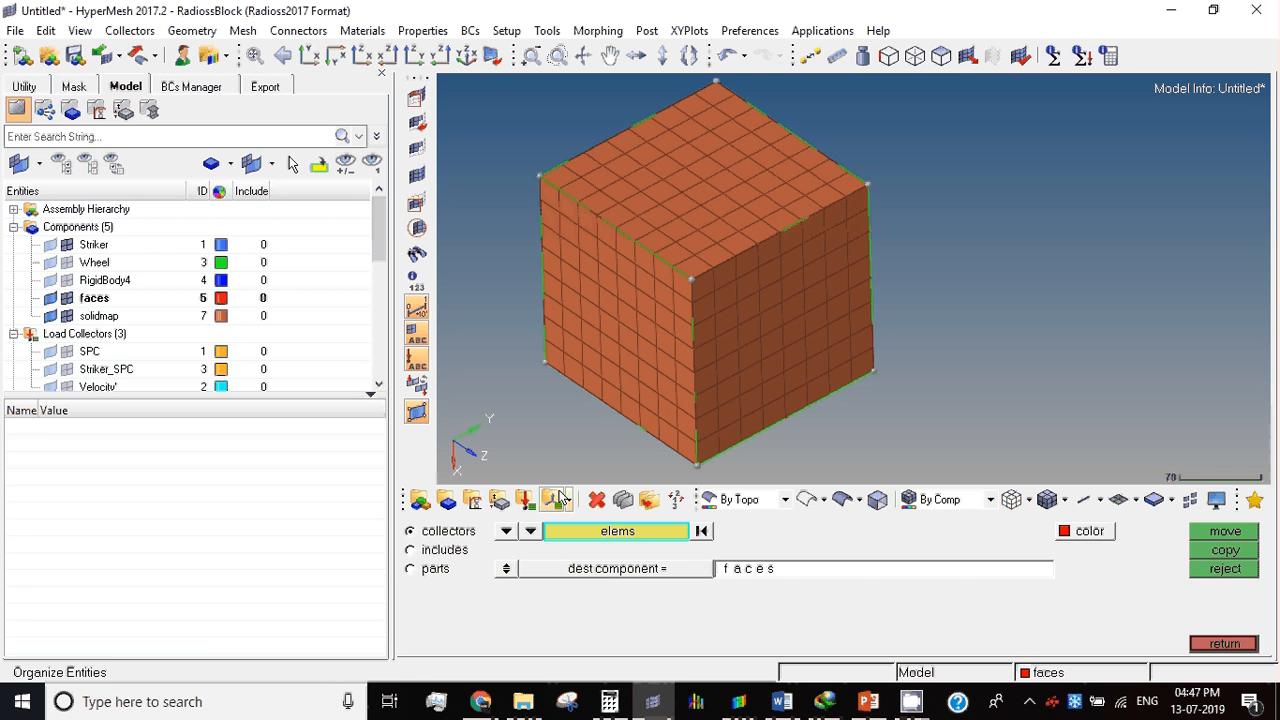
pyautogui.click(716, 266)
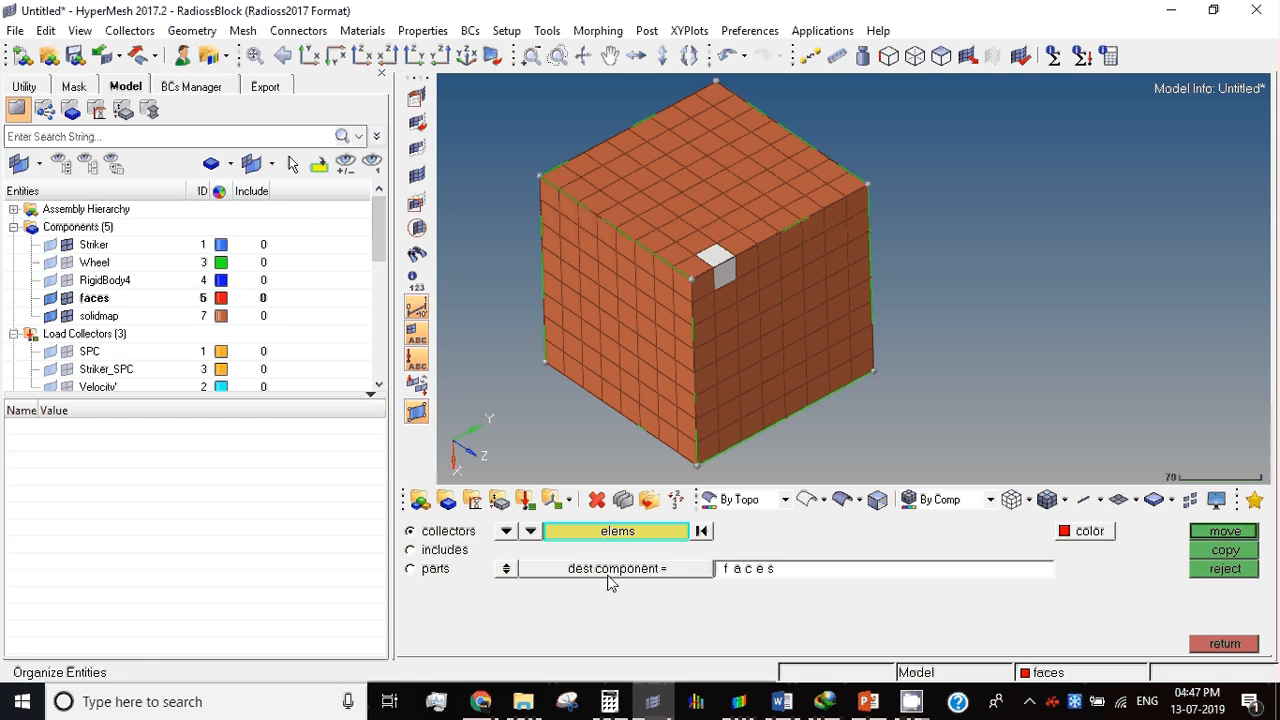
pyautogui.click(617, 531)
pyautogui.click(880, 588)
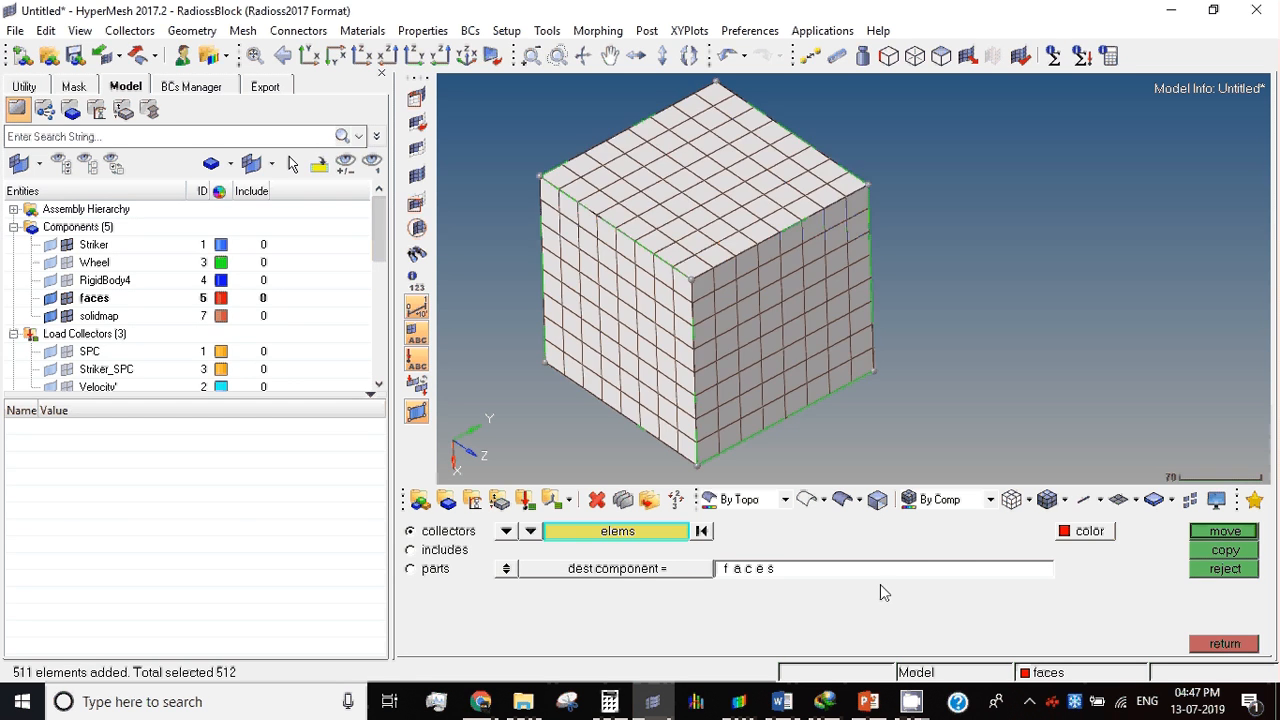
pyautogui.click(760, 569)
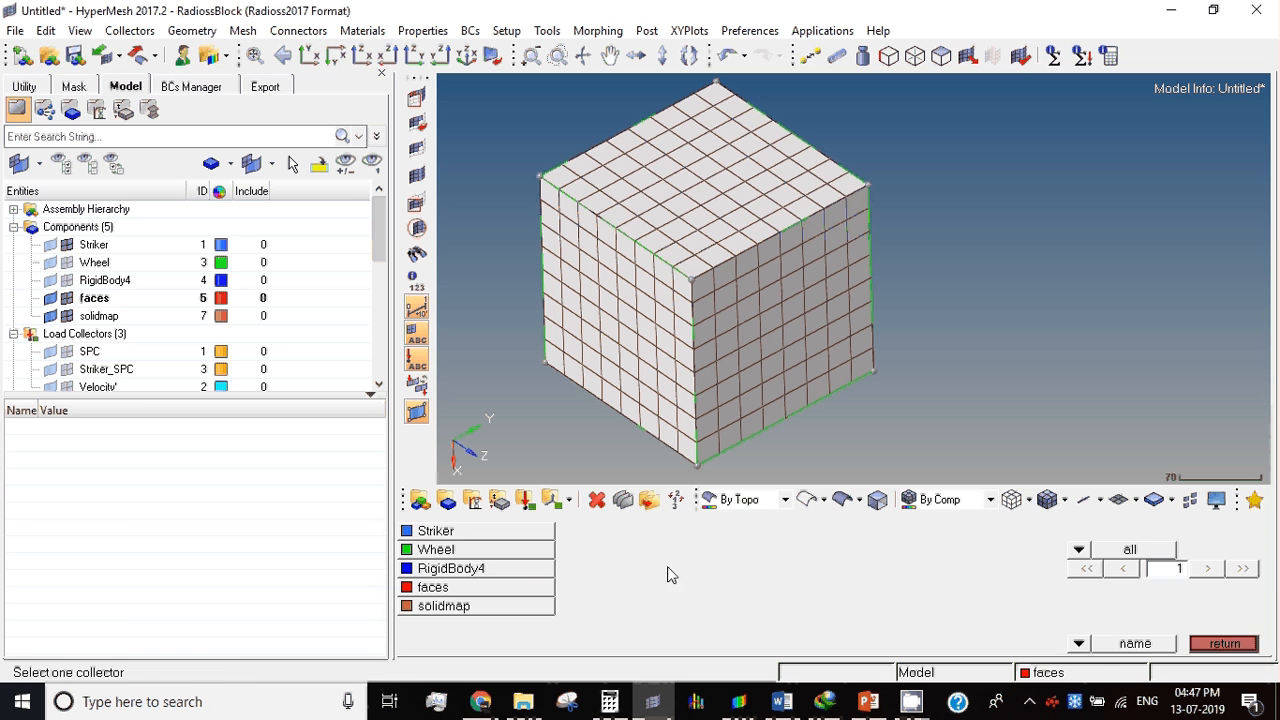
pyautogui.click(491, 531)
pyautogui.middleClick(1011, 278)
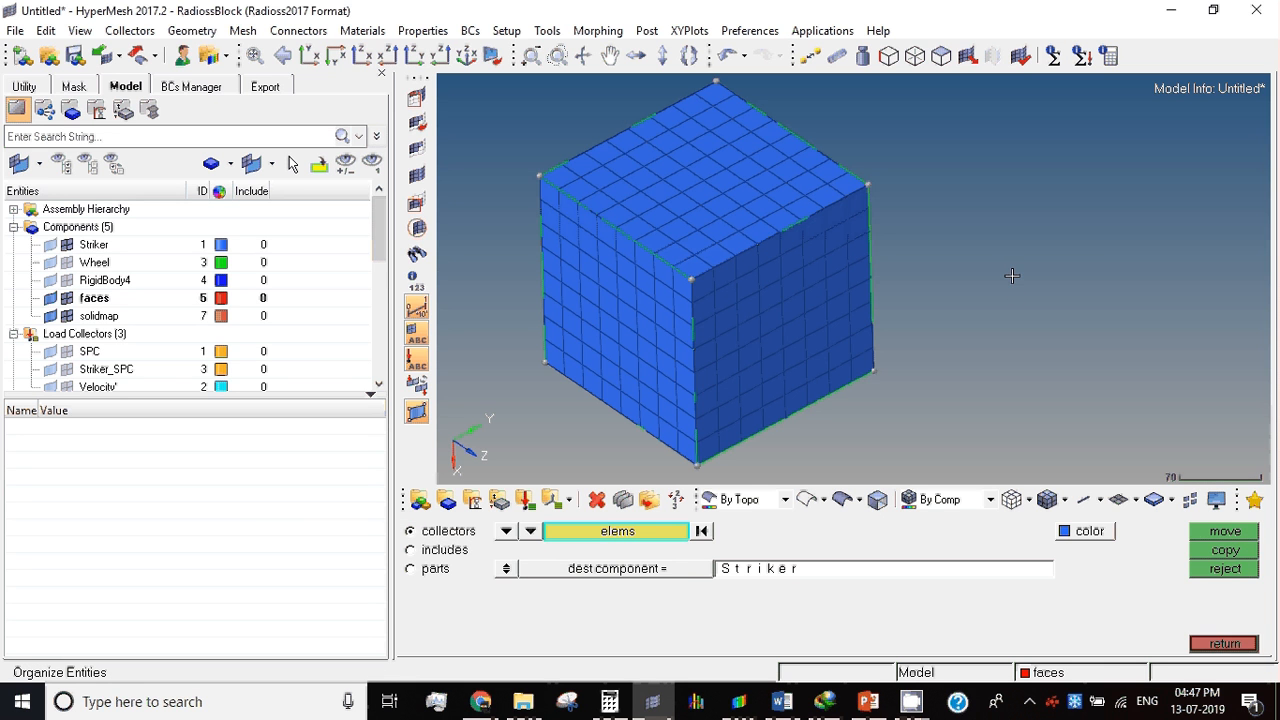
pyautogui.click(1224, 643)
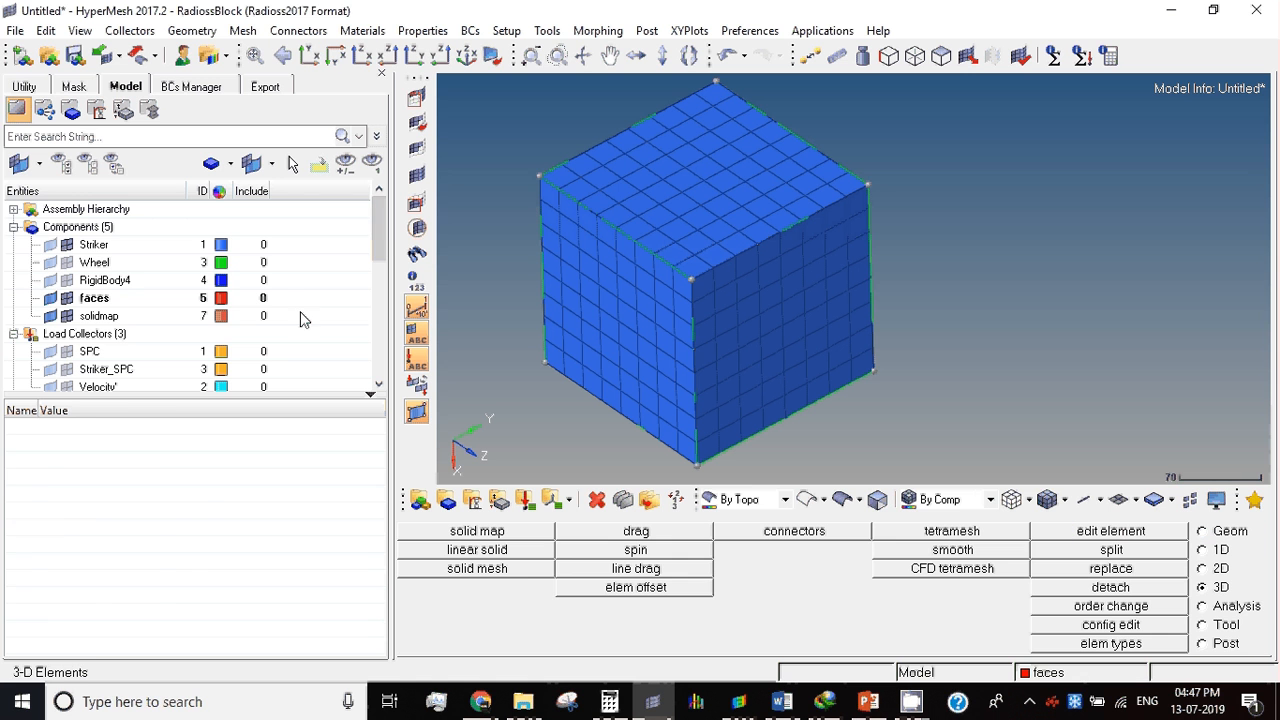
# Step: Examine the Striker component's property and material assignments and the settings of the Striker solid property
pyautogui.click(100, 246)
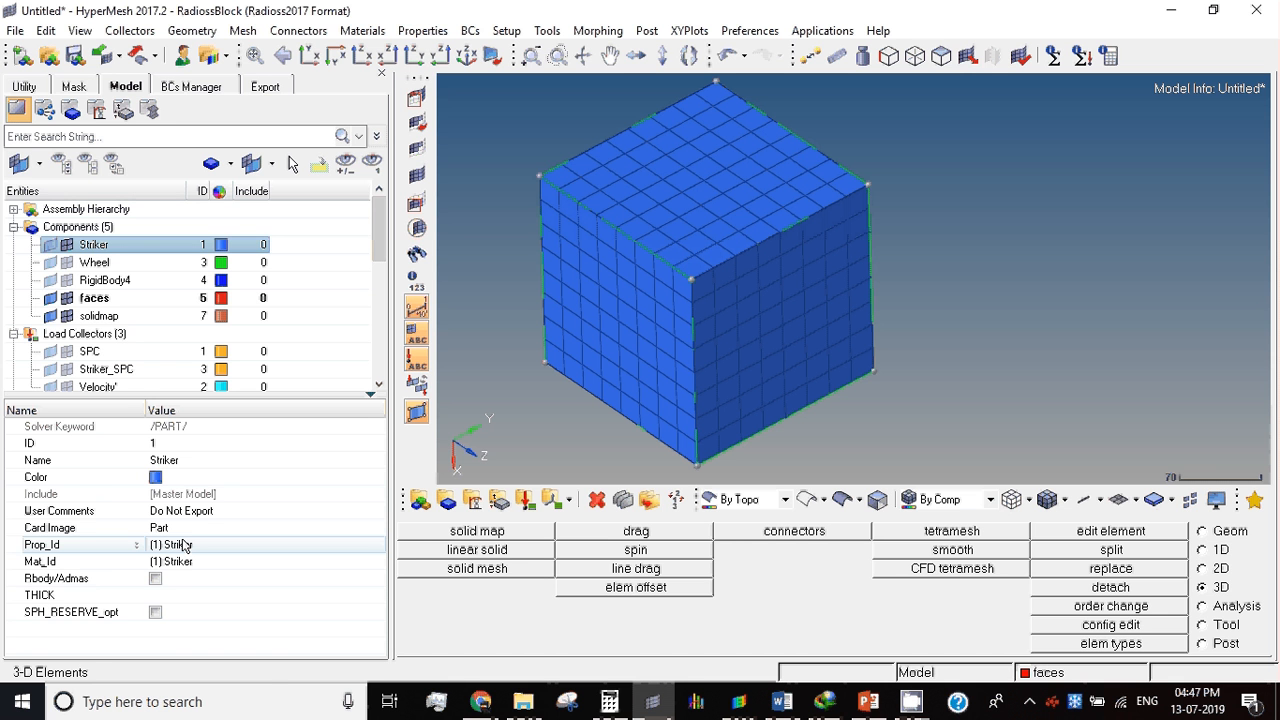
pyautogui.click(103, 330)
pyautogui.scroll(-4, 103, 325)
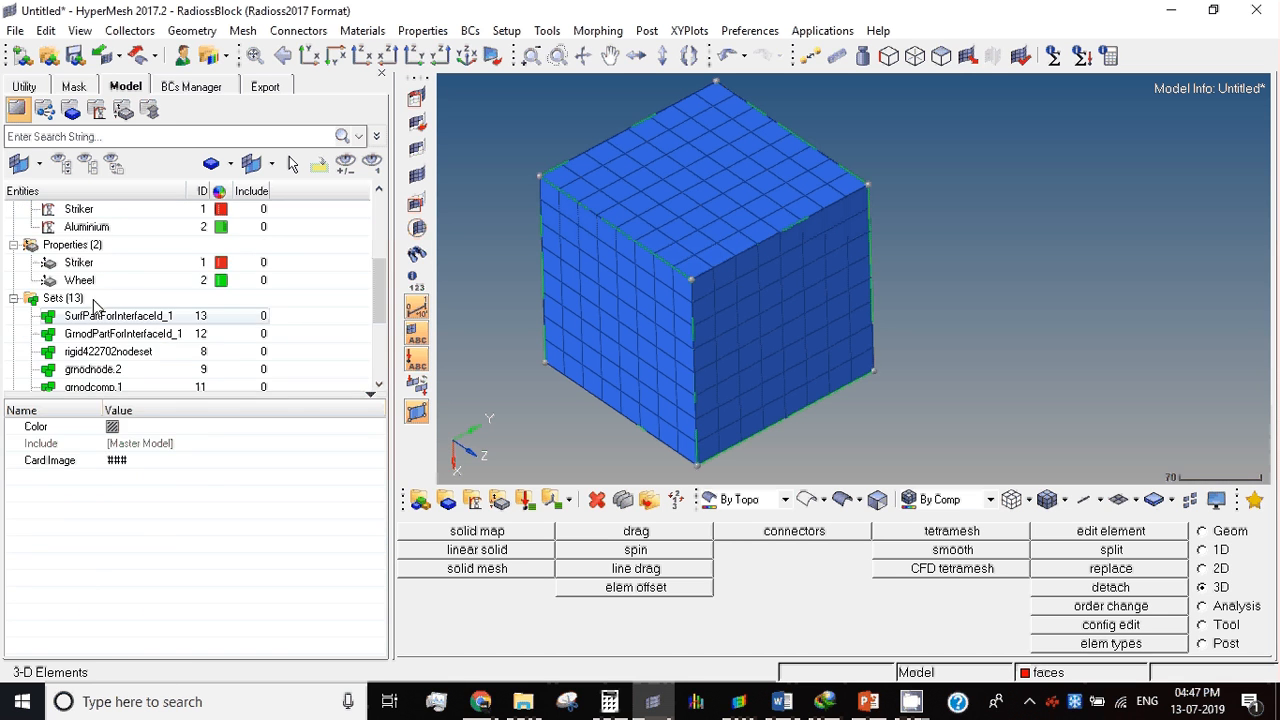
pyautogui.click(112, 262)
pyautogui.click(112, 264)
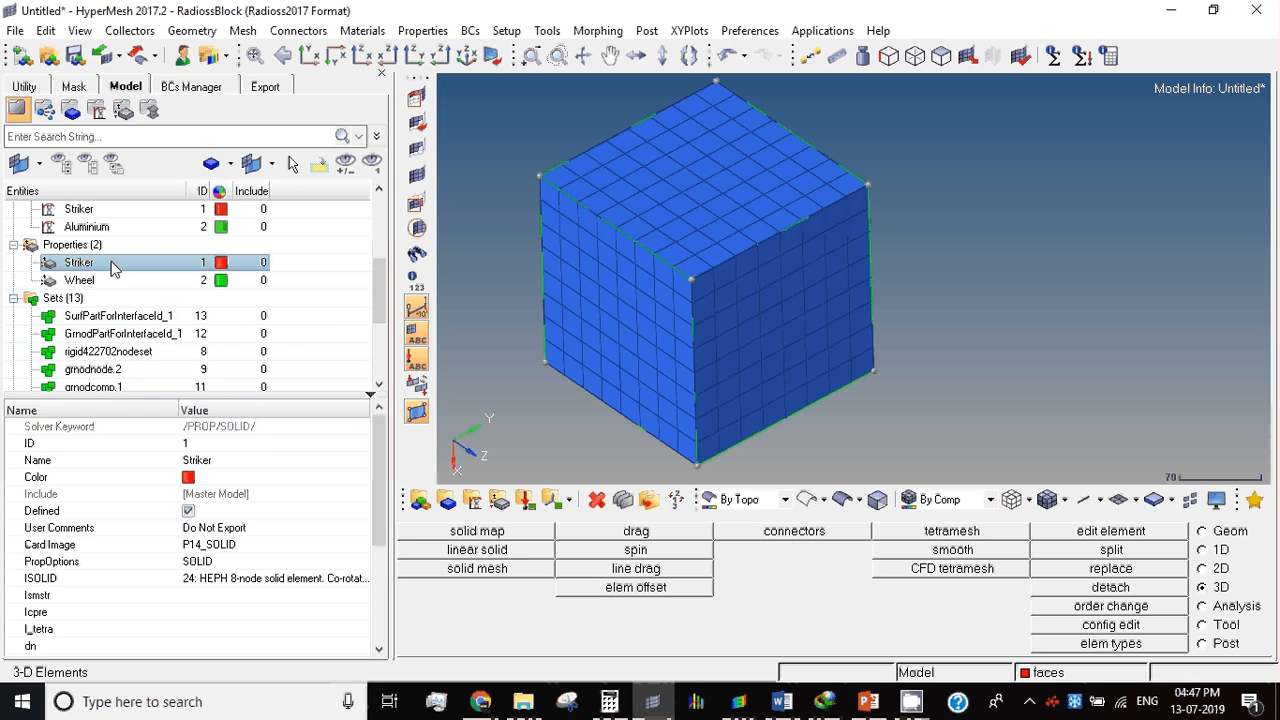
# Step: Set the card image of the Striker property to P14_SOLID
pyautogui.rightClick(343, 272)
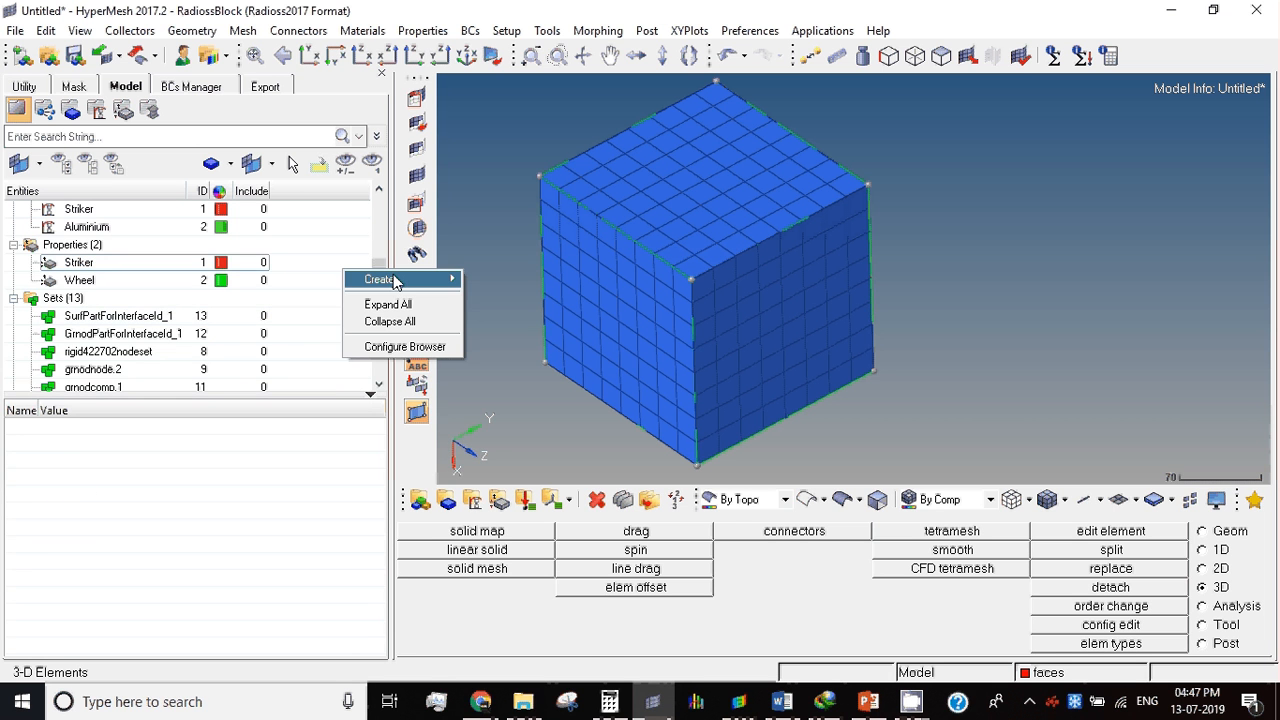
pyautogui.moveTo(395, 281)
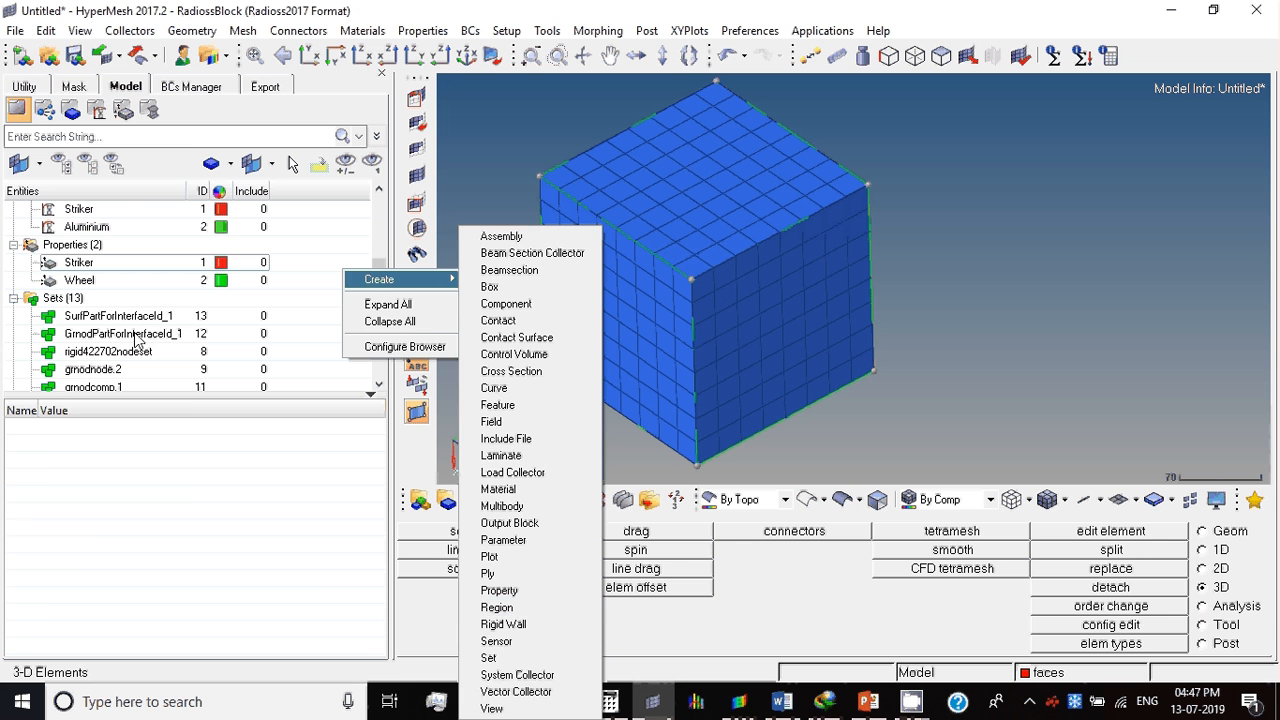
pyautogui.click(82, 258)
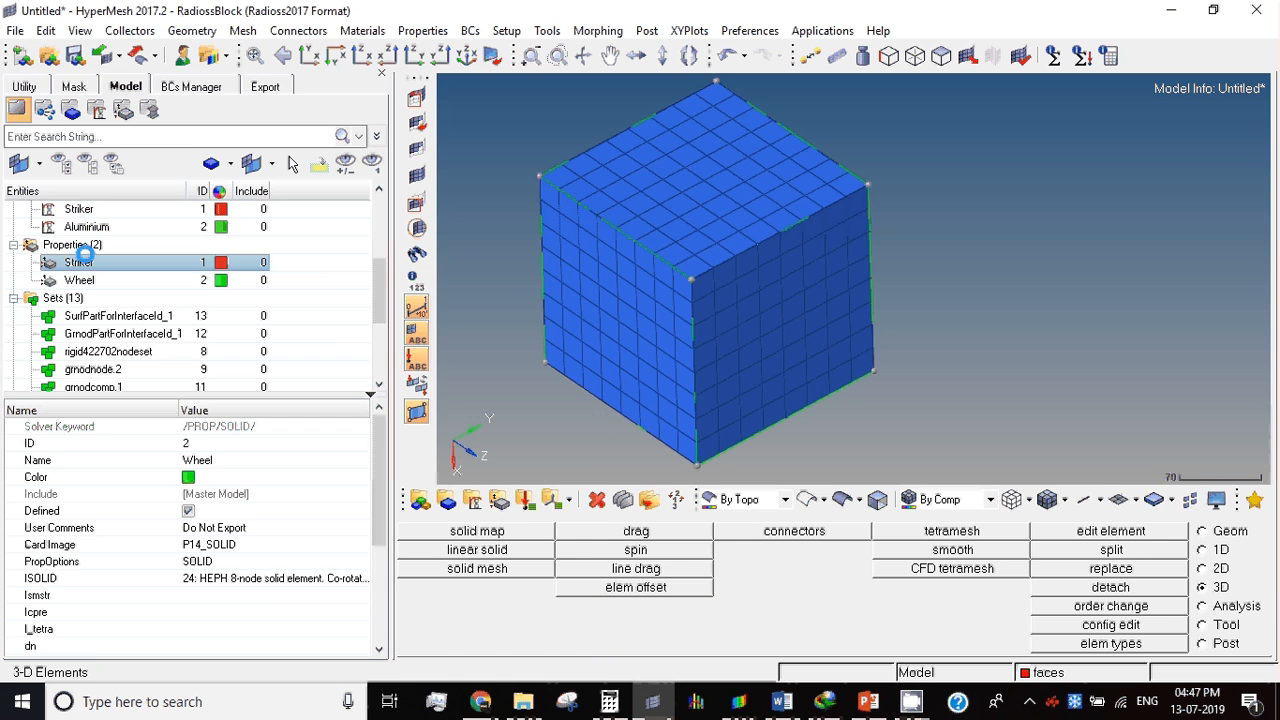
pyautogui.click(250, 545)
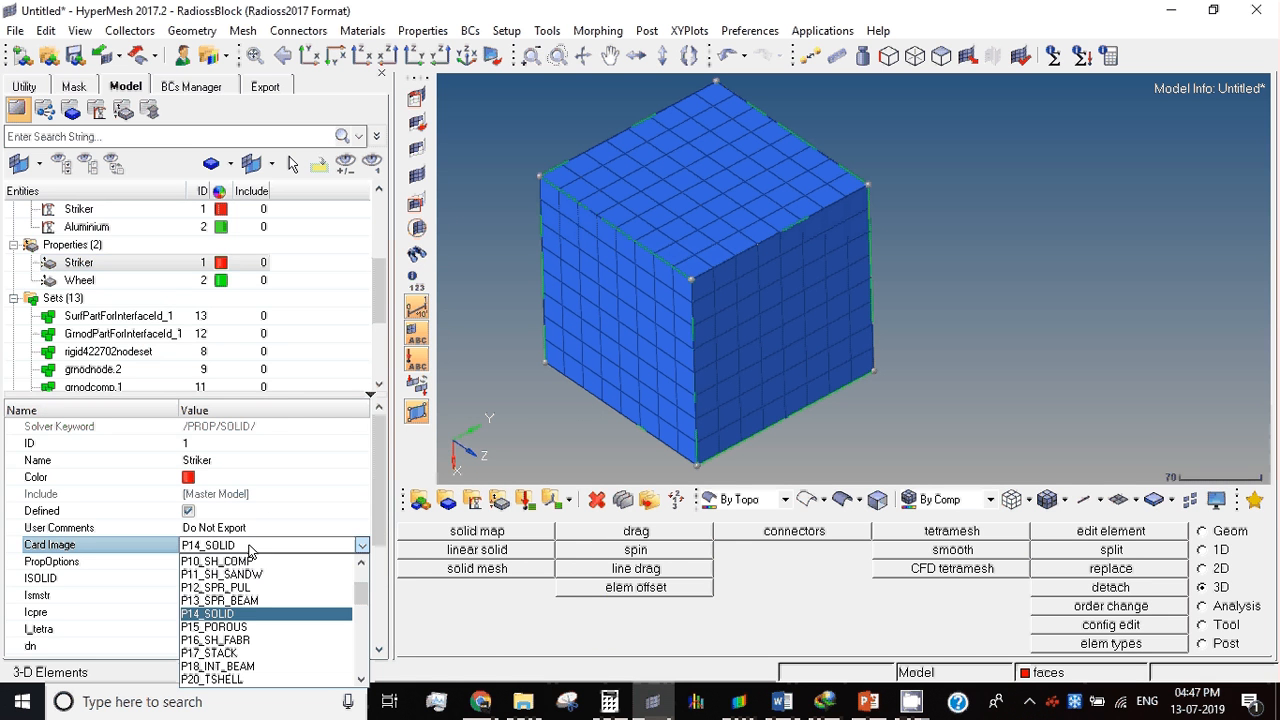
pyautogui.click(221, 614)
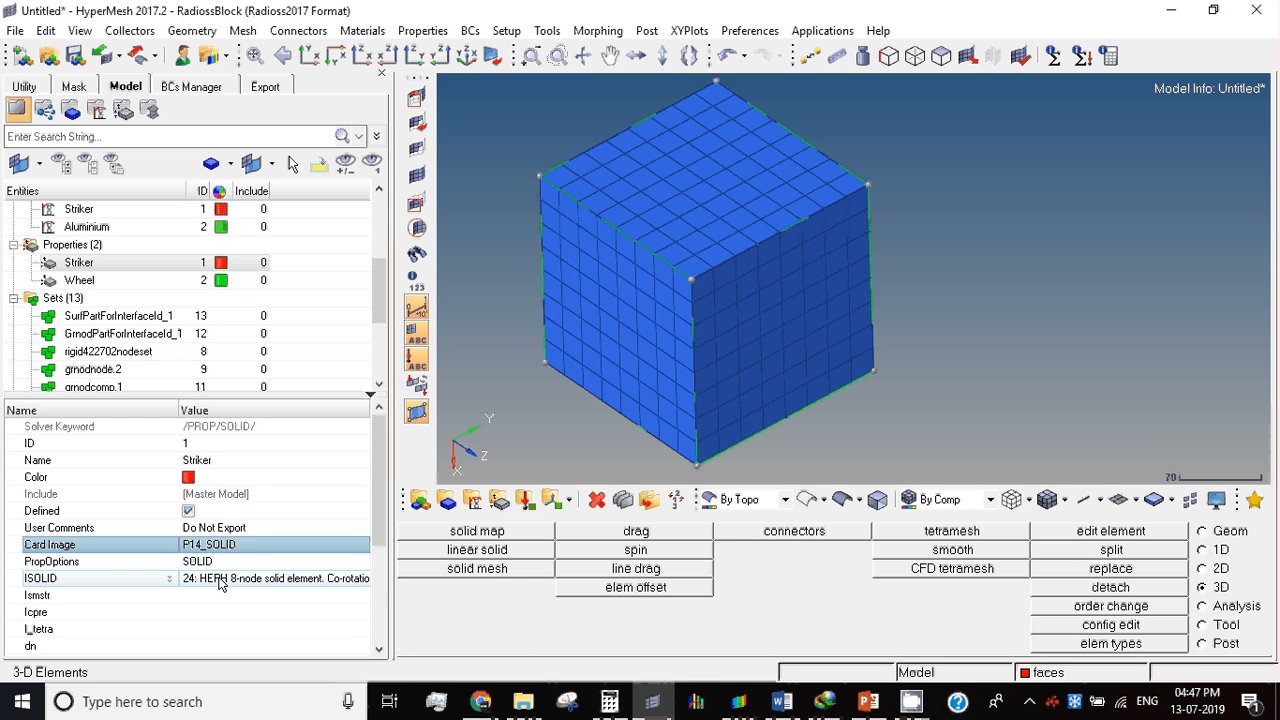
# Step: Set the Striker property's ISOLID formulation to 24, the HEPH 8-node co-rotational solid element with physical stabilization
pyautogui.click(145, 582)
pyautogui.click(145, 587)
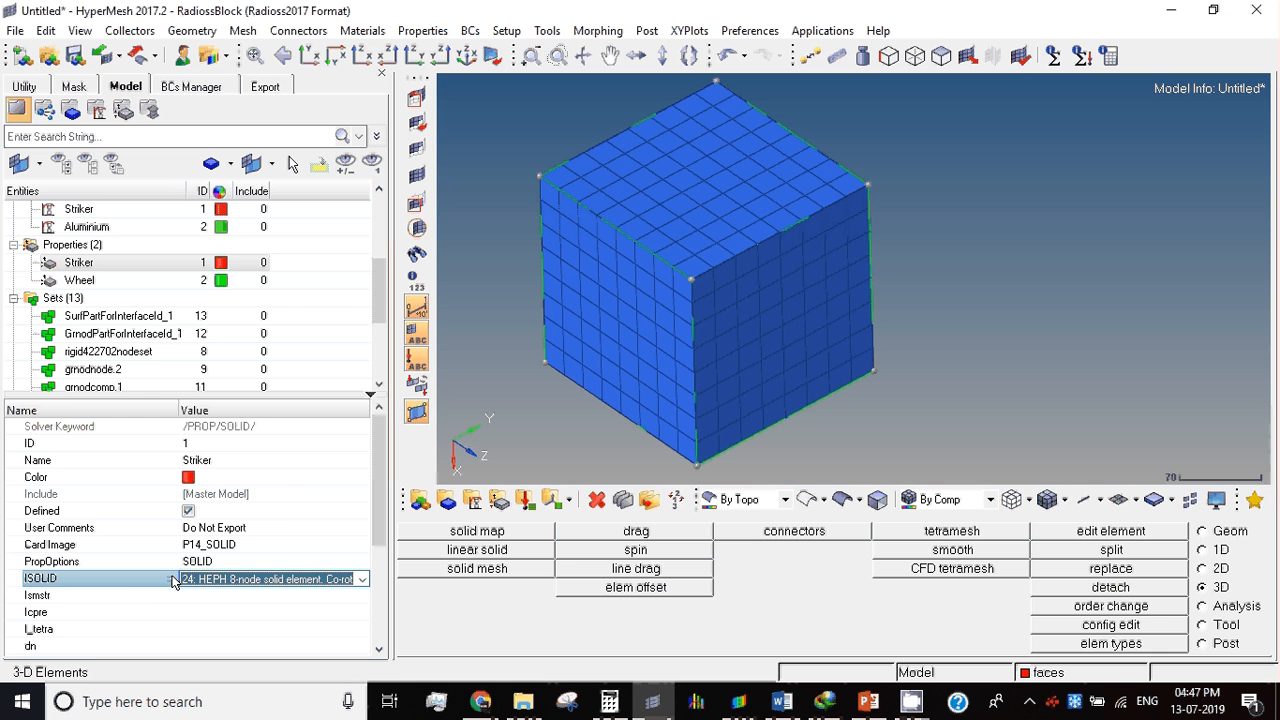
pyautogui.click(252, 585)
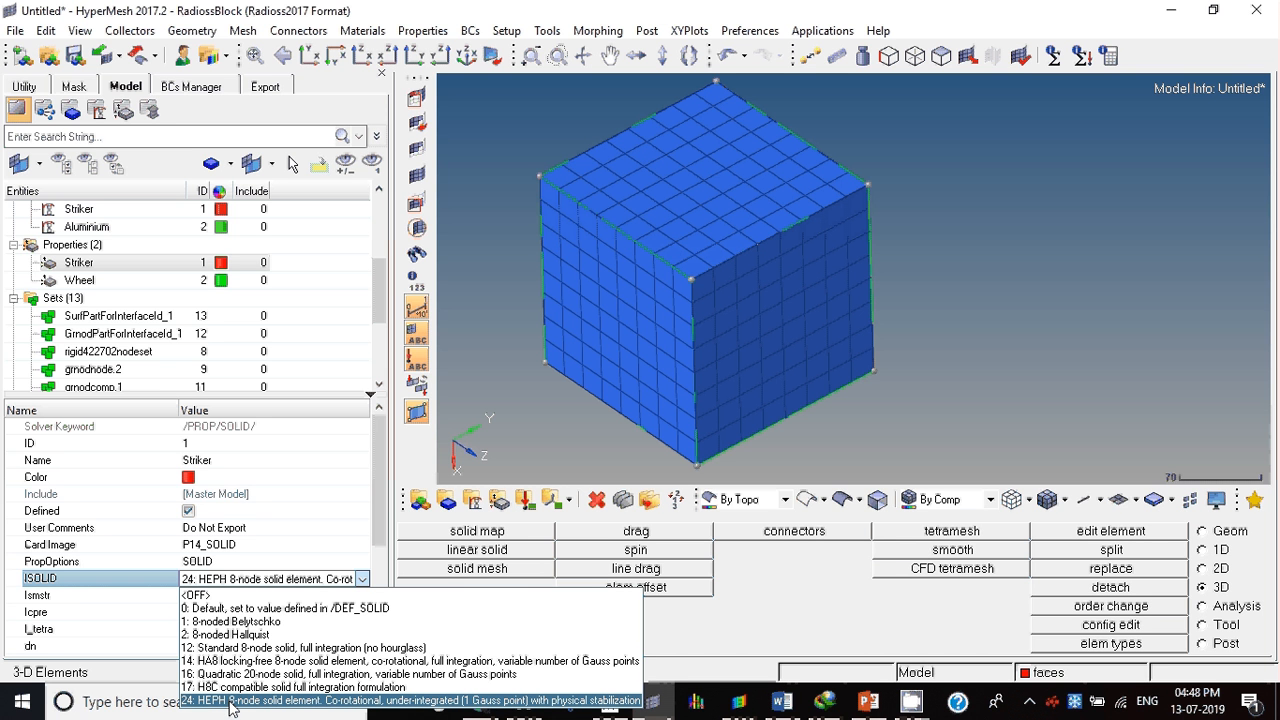
pyautogui.click(231, 701)
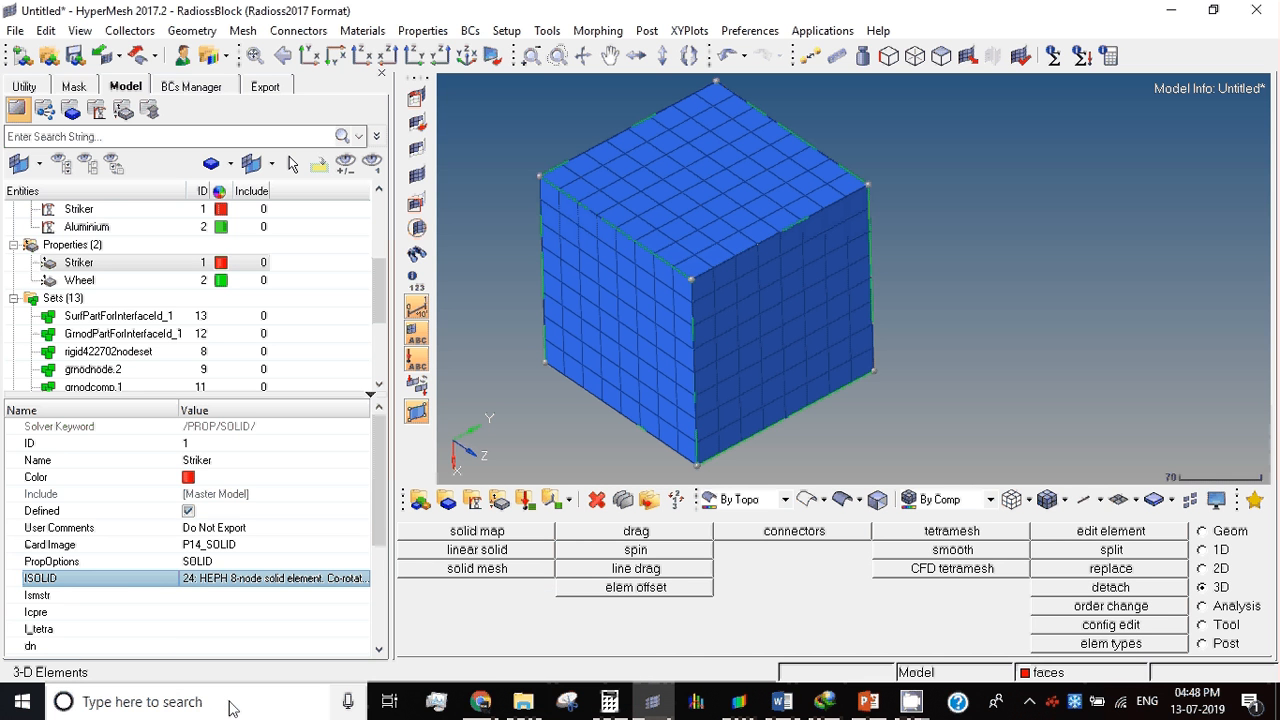
pyautogui.moveTo(379, 545)
pyautogui.mouseDown()
pyautogui.moveTo(377, 650)
pyautogui.moveTo(363, 594)
pyautogui.moveTo(373, 535)
pyautogui.mouseUp()
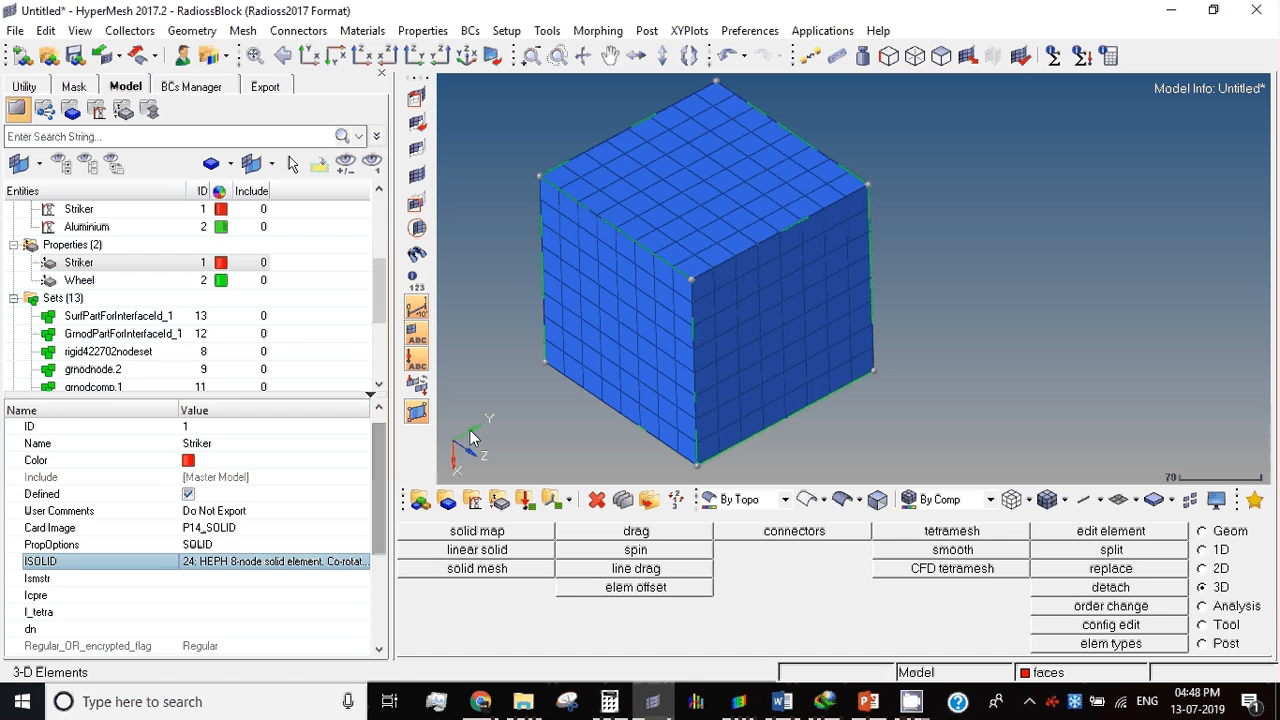
# Step: Set the Wheel property's ISOLID formulation to 24, the HEPH 8-node solid element
pyautogui.click(87, 279)
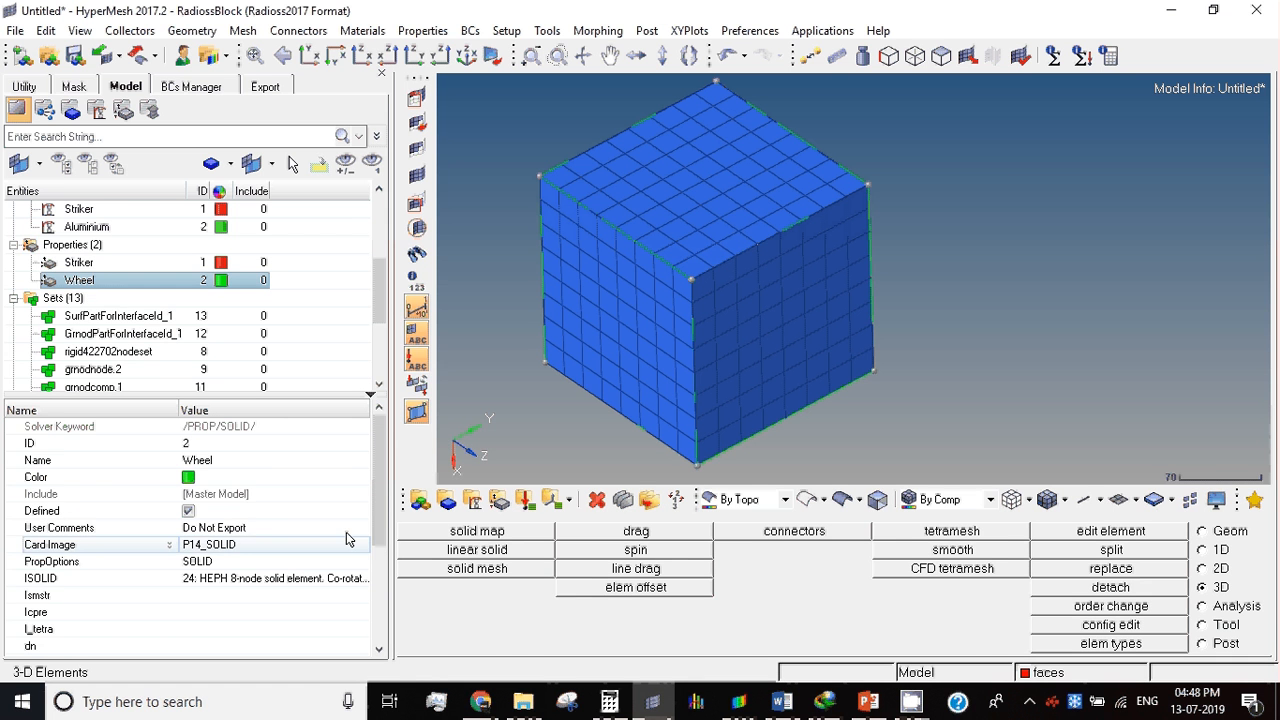
pyautogui.click(260, 580)
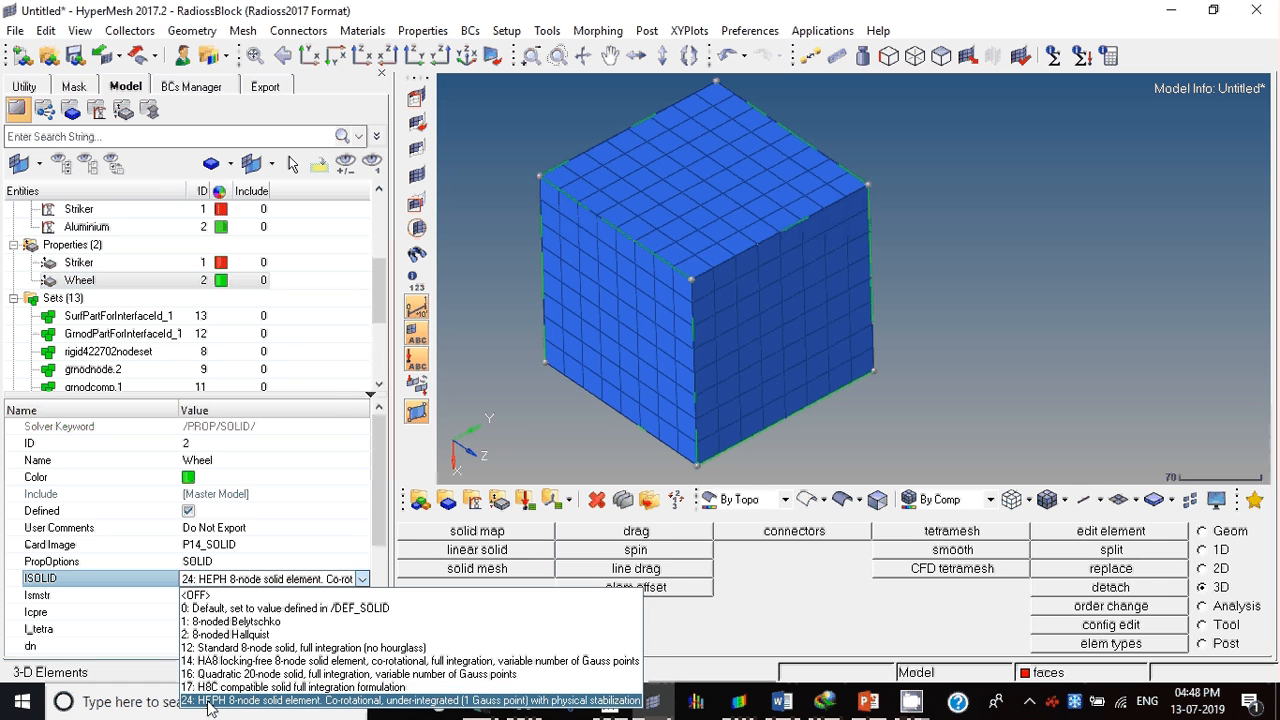
pyautogui.click(209, 702)
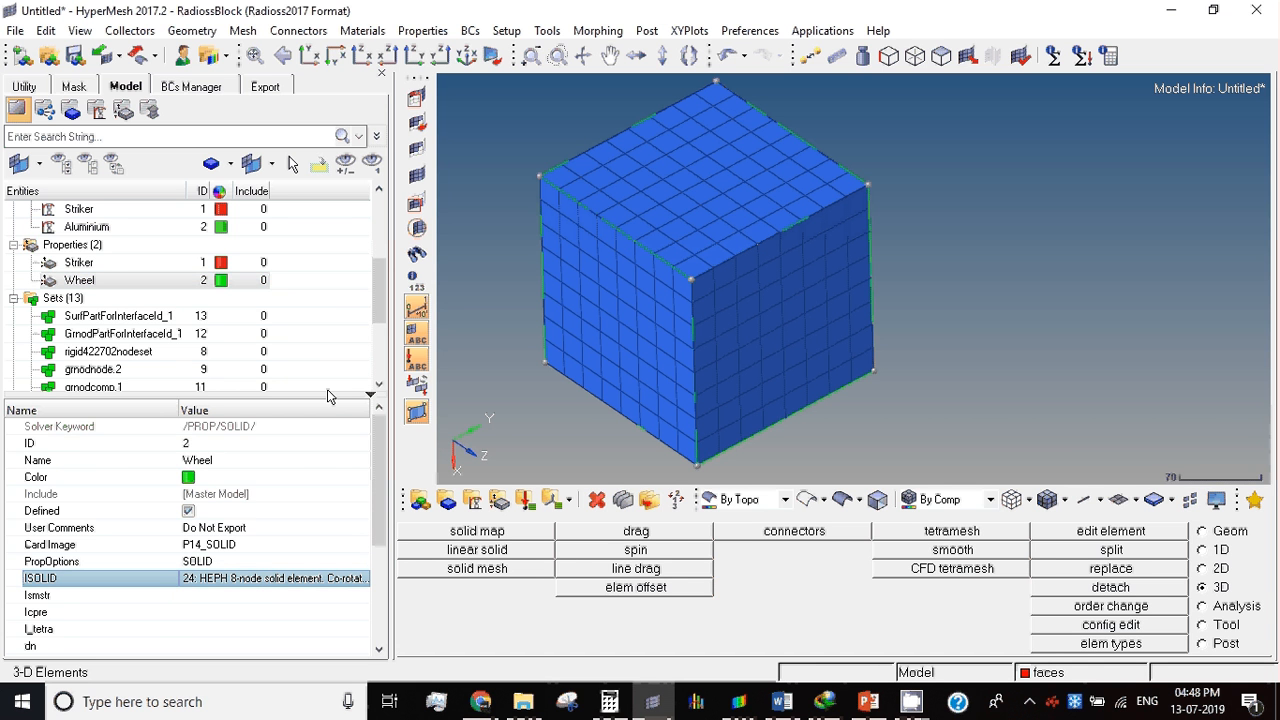
# Step: Open the Striker material and check the modulus, Poisson's ratio and density listed for High Carbon Steel in the Word report's material table
pyautogui.click(79, 208)
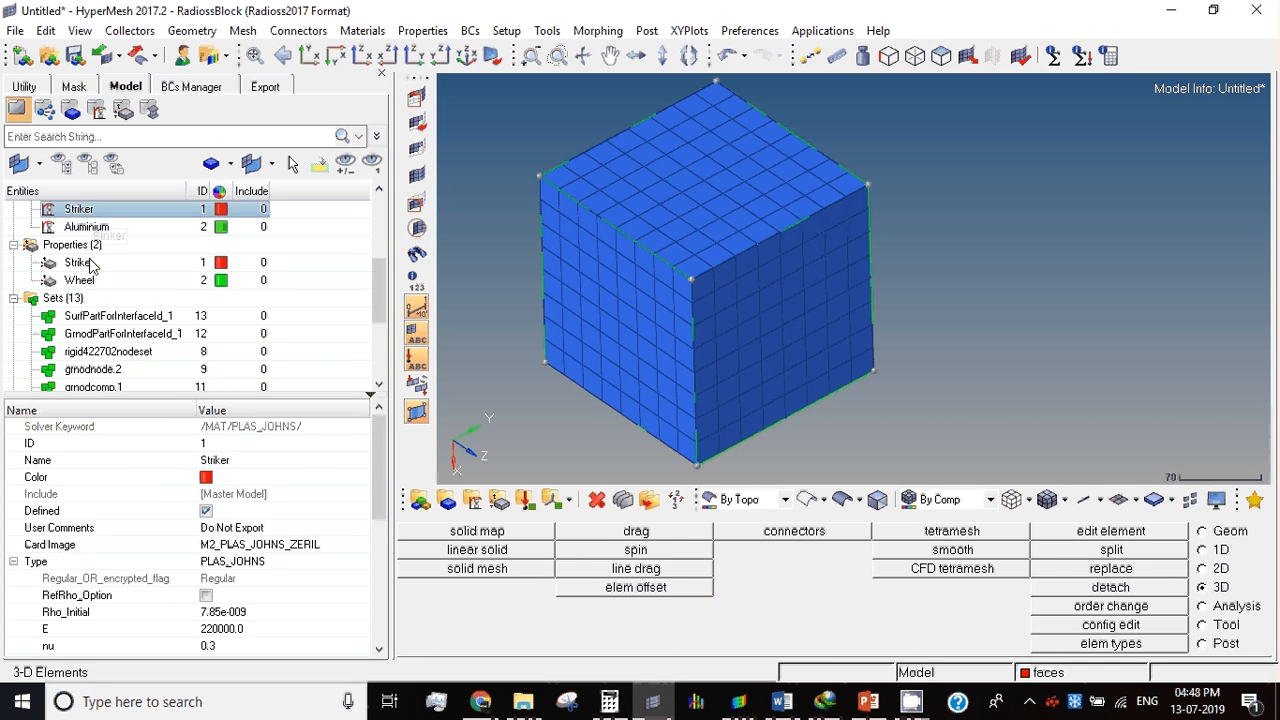
pyautogui.scroll(2, 90, 263)
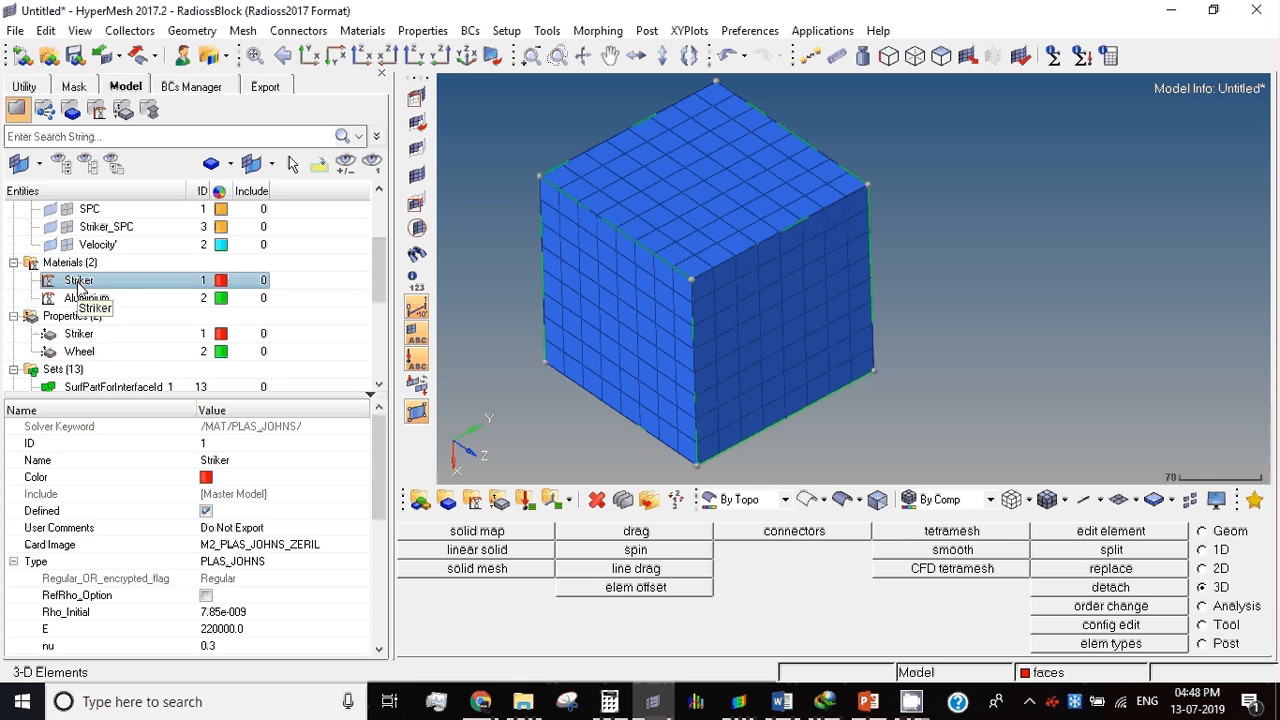
pyautogui.click(782, 701)
pyautogui.moveTo(690, 360); pyautogui.dragTo(812, 360)
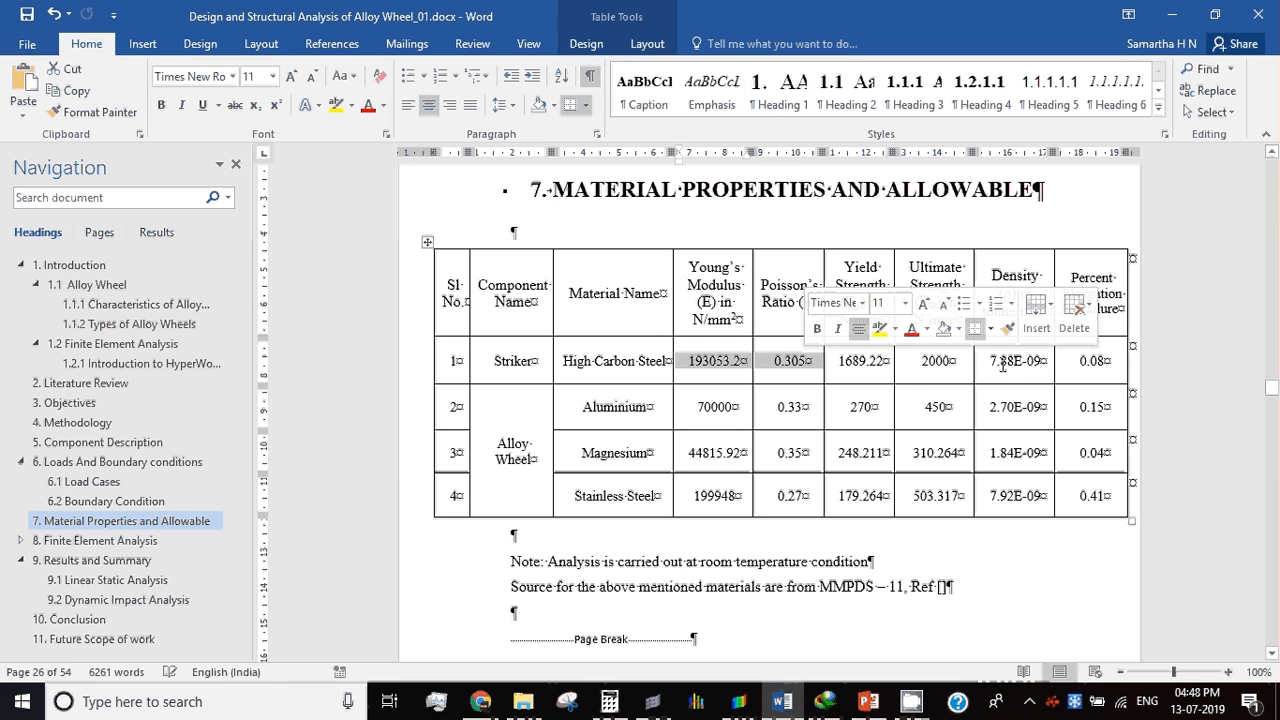
pyautogui.moveTo(996, 360); pyautogui.dragTo(1045, 360)
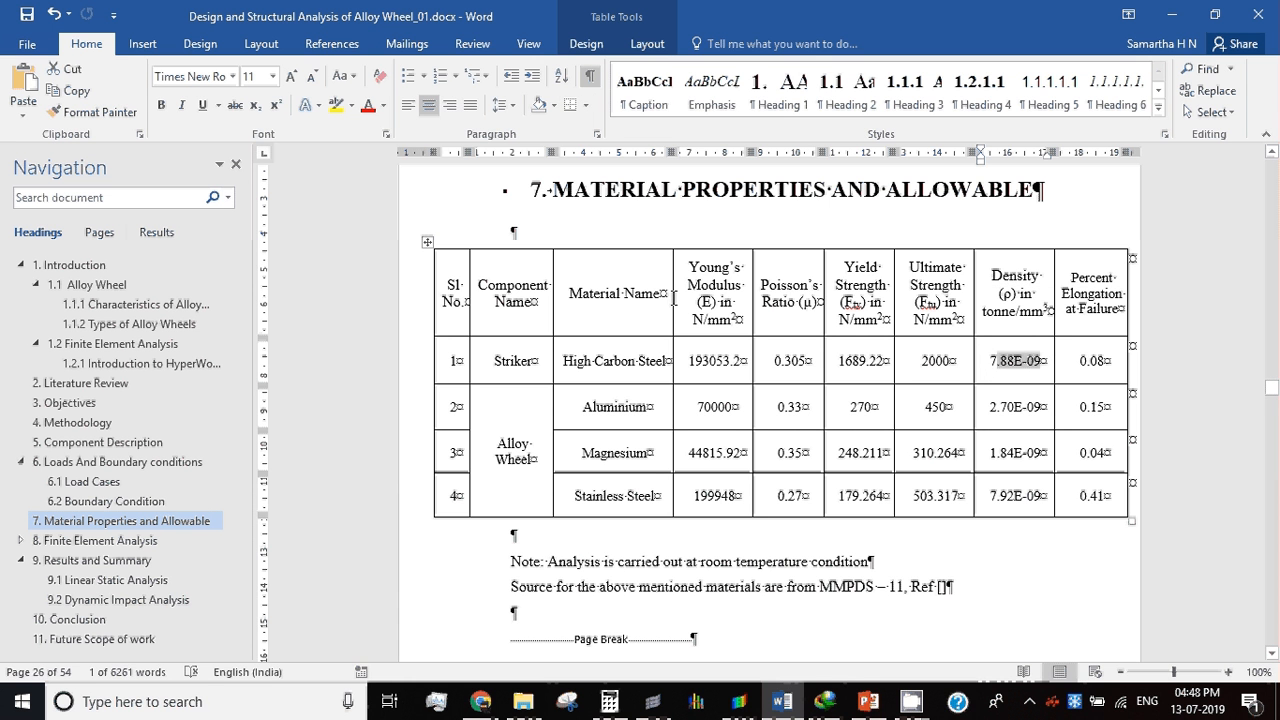
# Step: Switch back to HyperMesh and review the Striker material's parameters, enlarging the entity editor and the model browser
pyautogui.hotkey('alt', 'Tab')
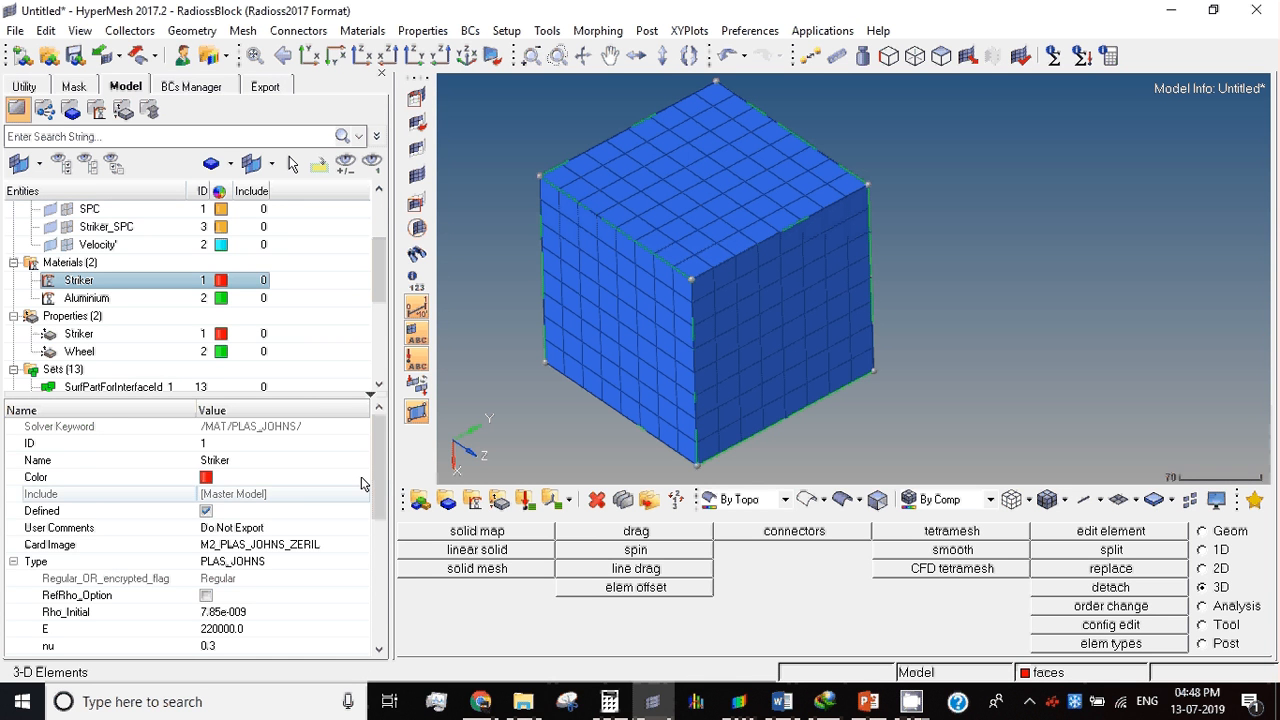
pyautogui.scroll(-3, 362, 484)
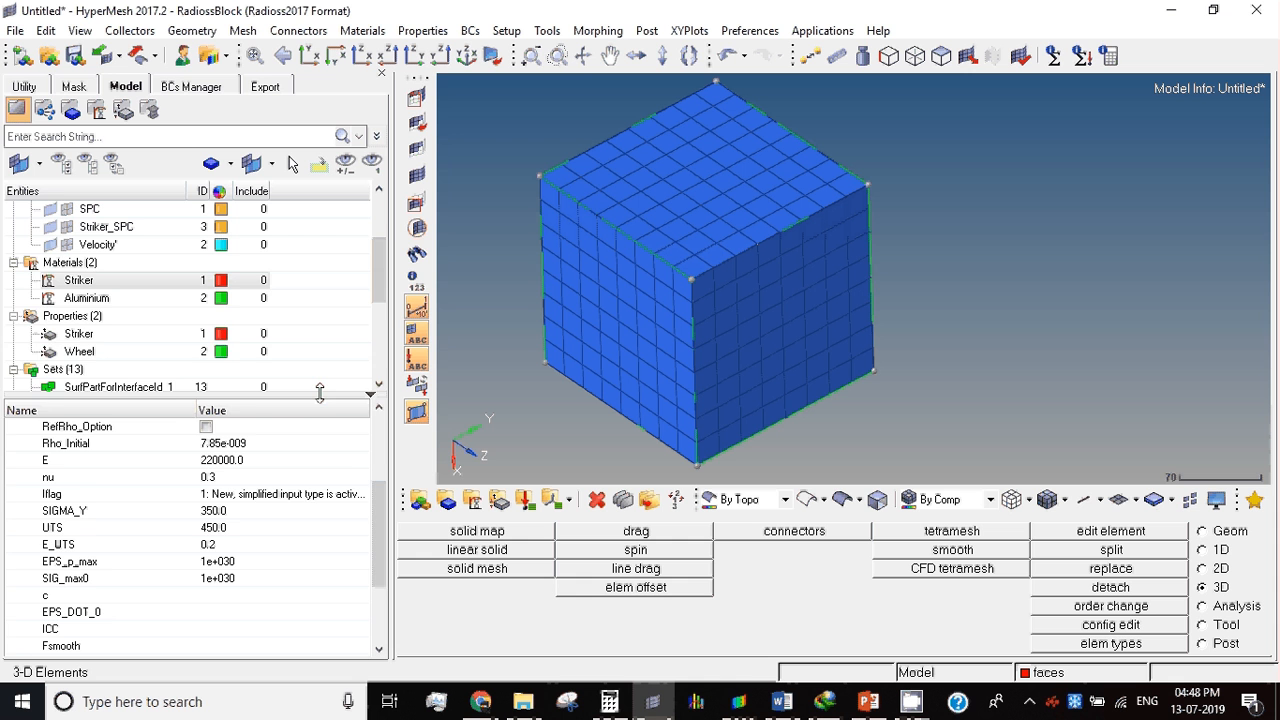
pyautogui.moveTo(319, 393); pyautogui.dragTo(312, 318)
pyautogui.click(70, 282)
pyautogui.click(370, 441)
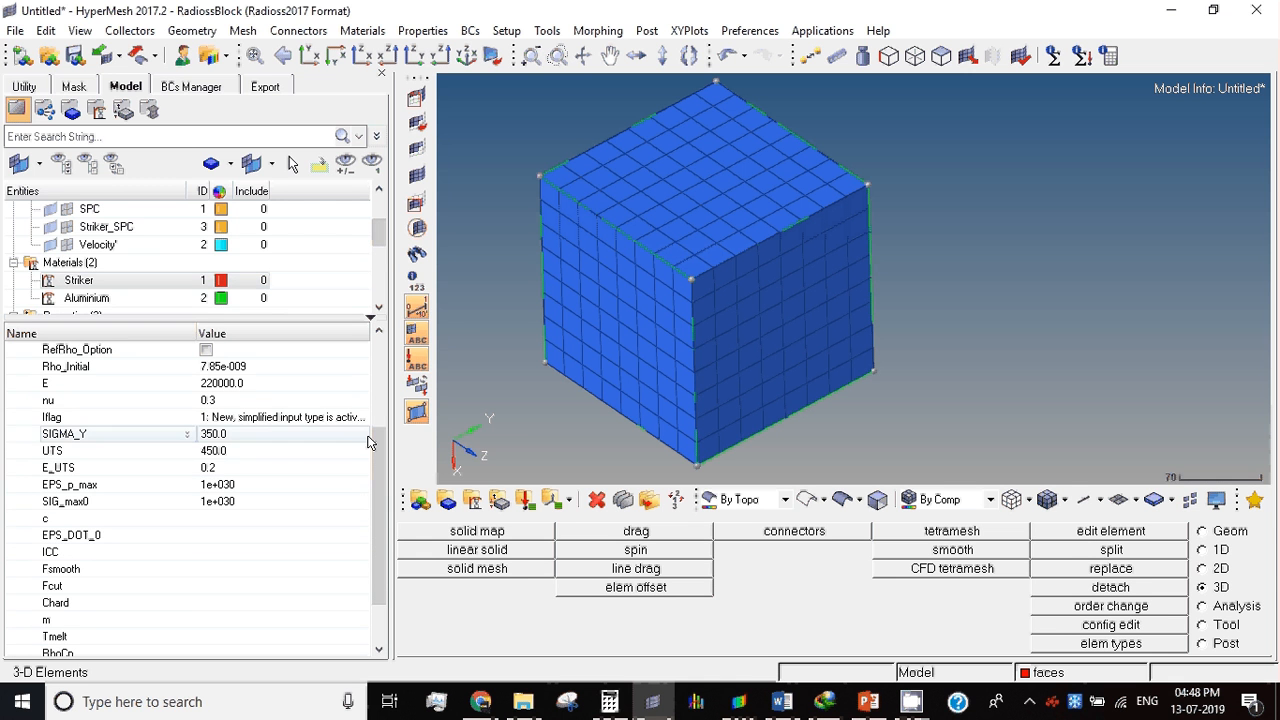
pyautogui.moveTo(393, 425); pyautogui.dragTo(702, 428)
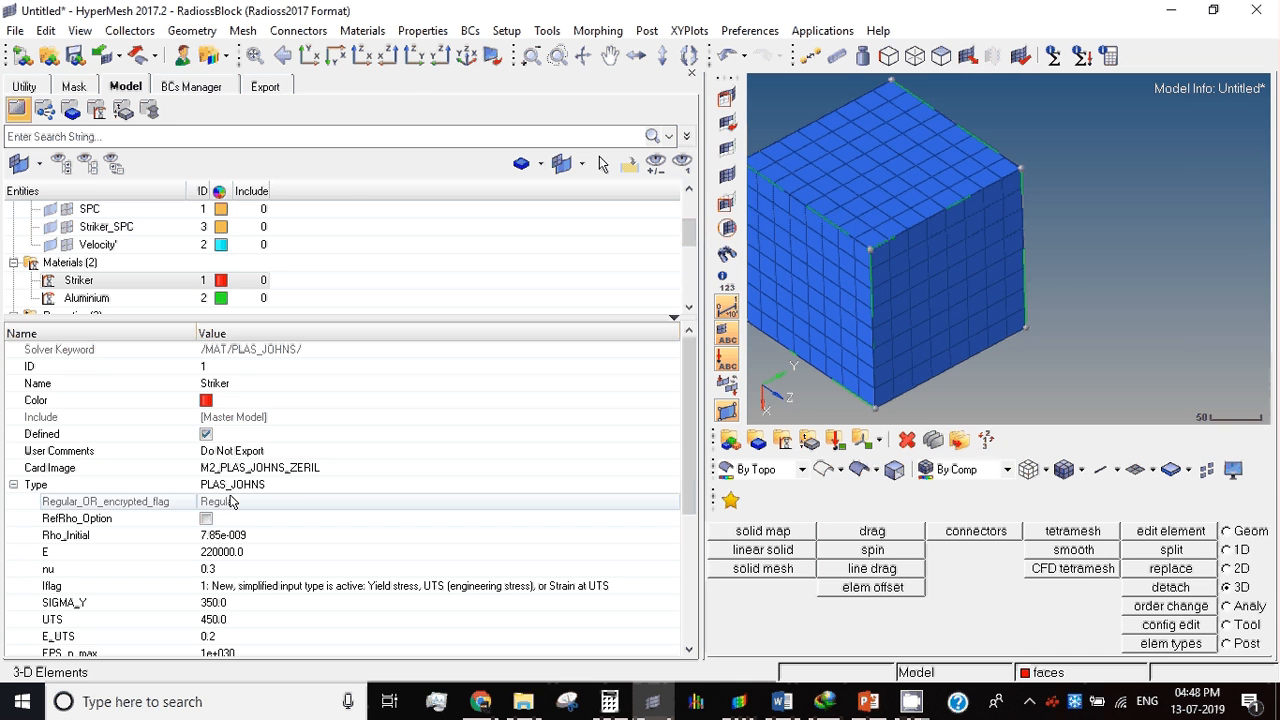
# Step: Create a new material named Magnesium
pyautogui.rightClick(446, 234)
pyautogui.moveTo(505, 243)
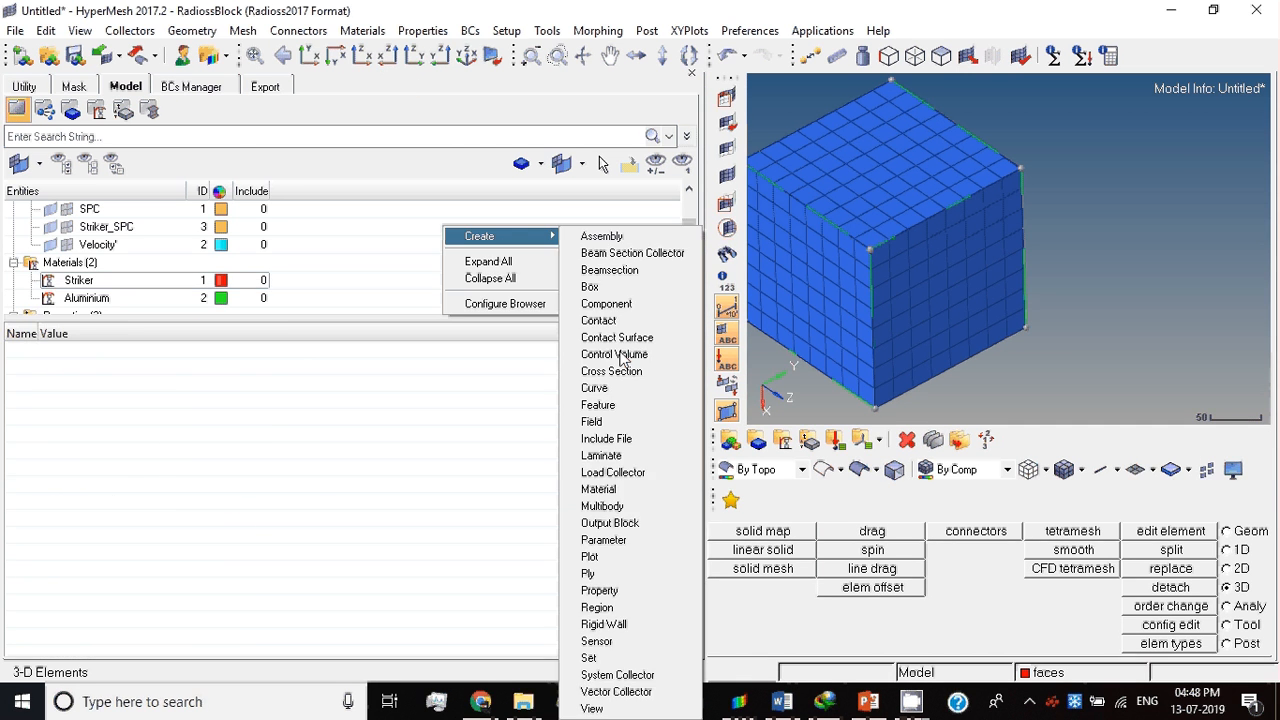
pyautogui.click(629, 490)
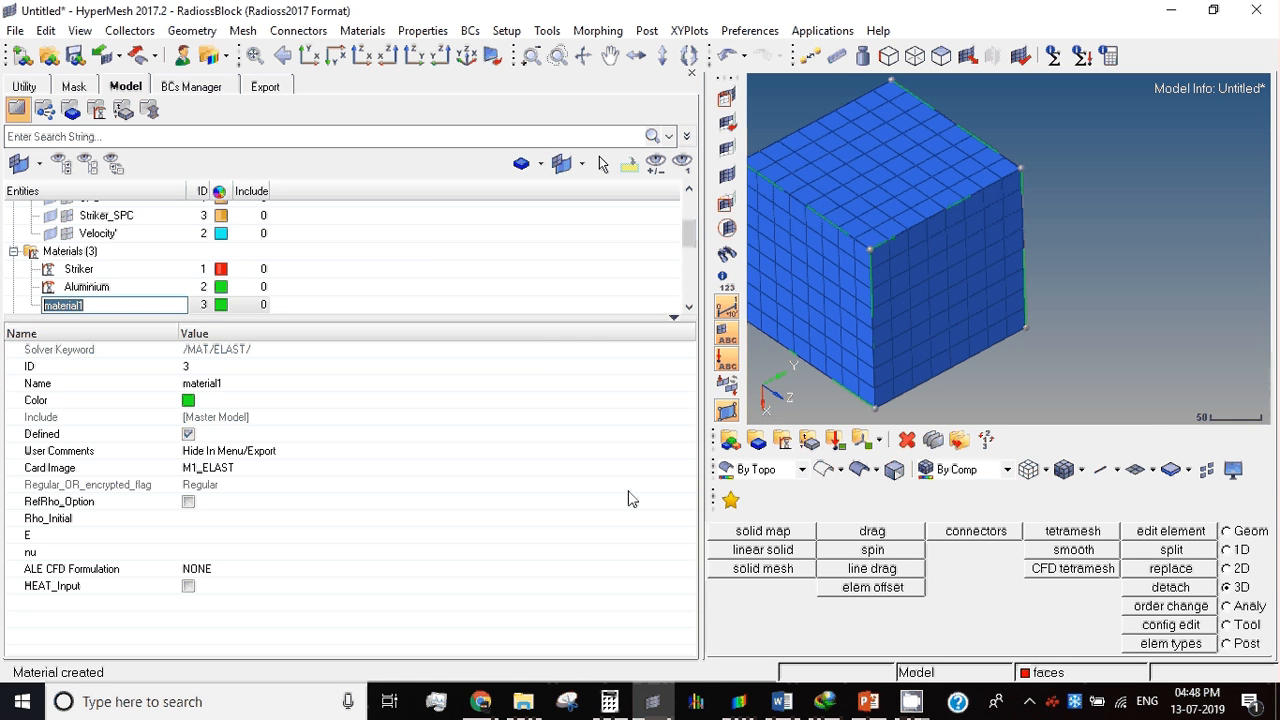
pyautogui.write('Magnesium')
pyautogui.press('Return')
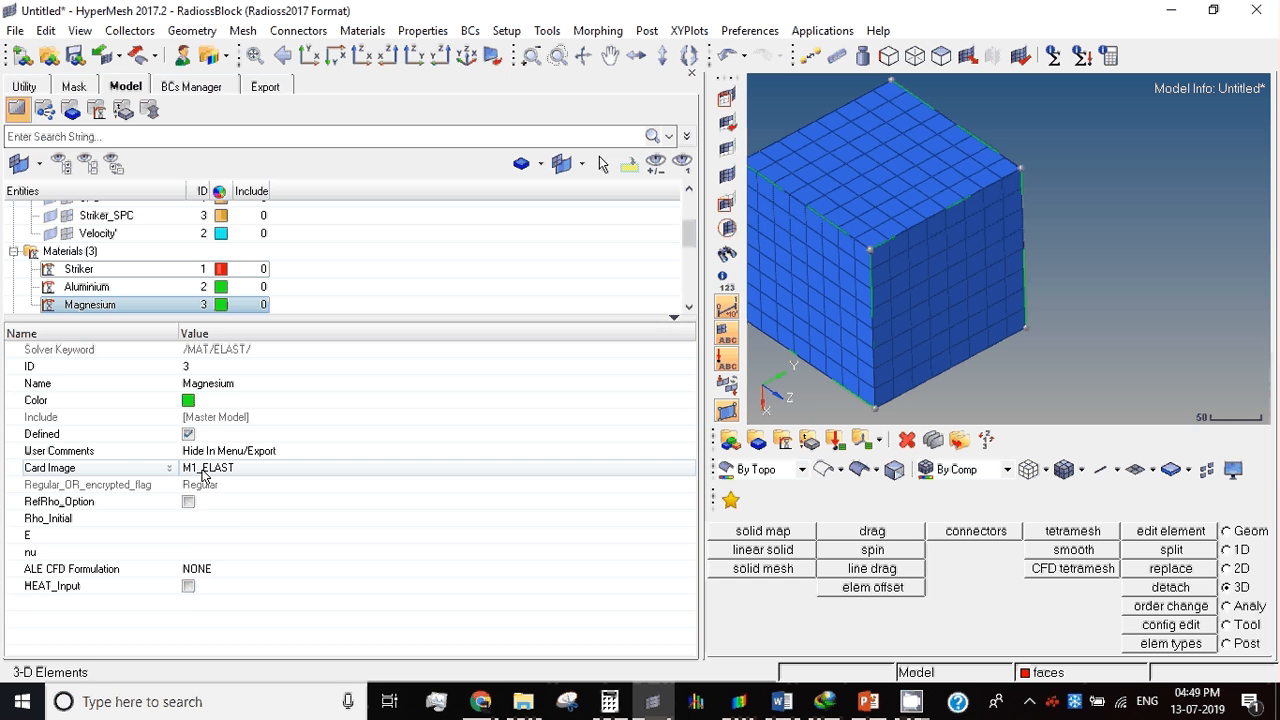
# Step: Change the Magnesium material's card image to M2_PLAS_JOHNS_ZERIL and set its type to PLAS_JOHNS
pyautogui.click(203, 470)
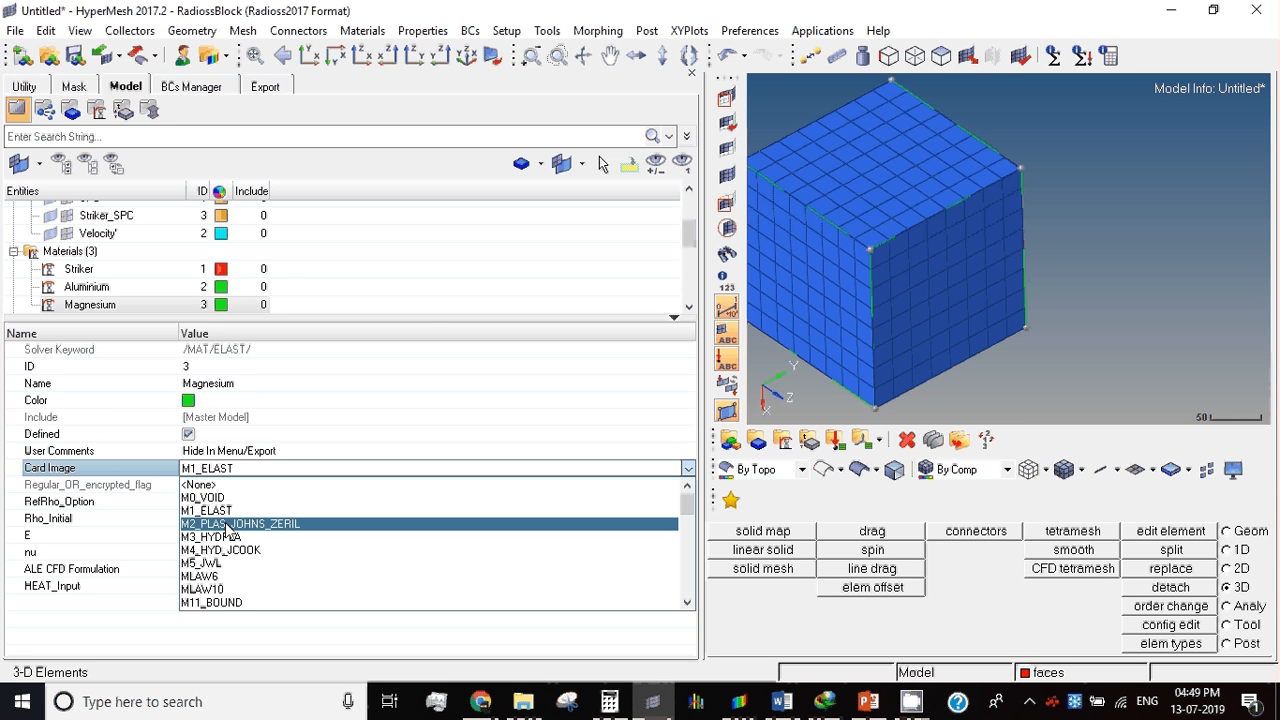
pyautogui.click(258, 524)
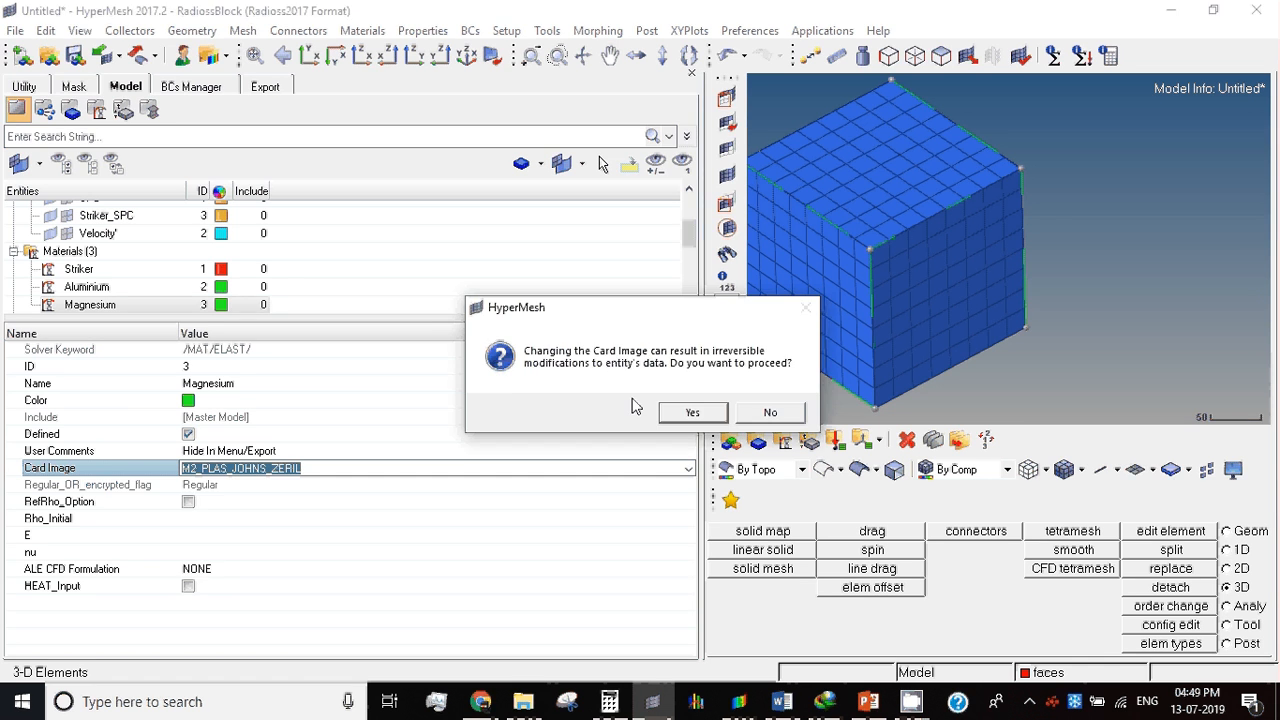
pyautogui.click(693, 413)
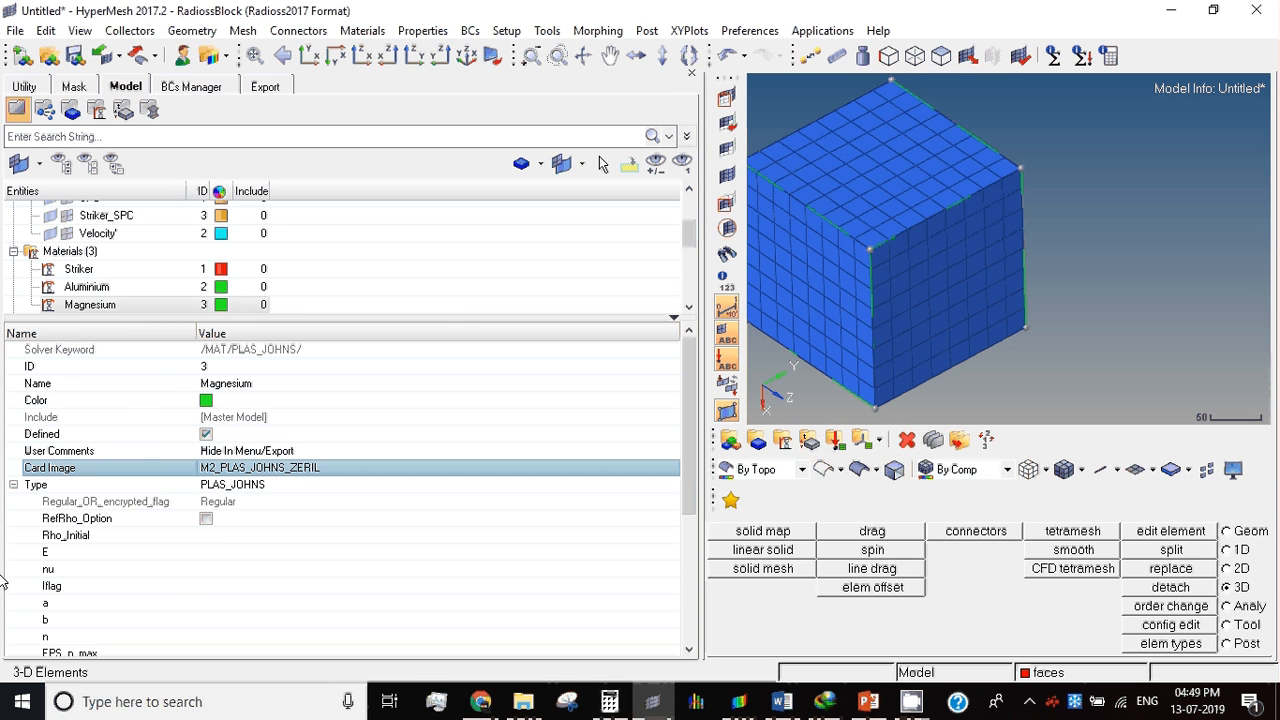
pyautogui.click(238, 501)
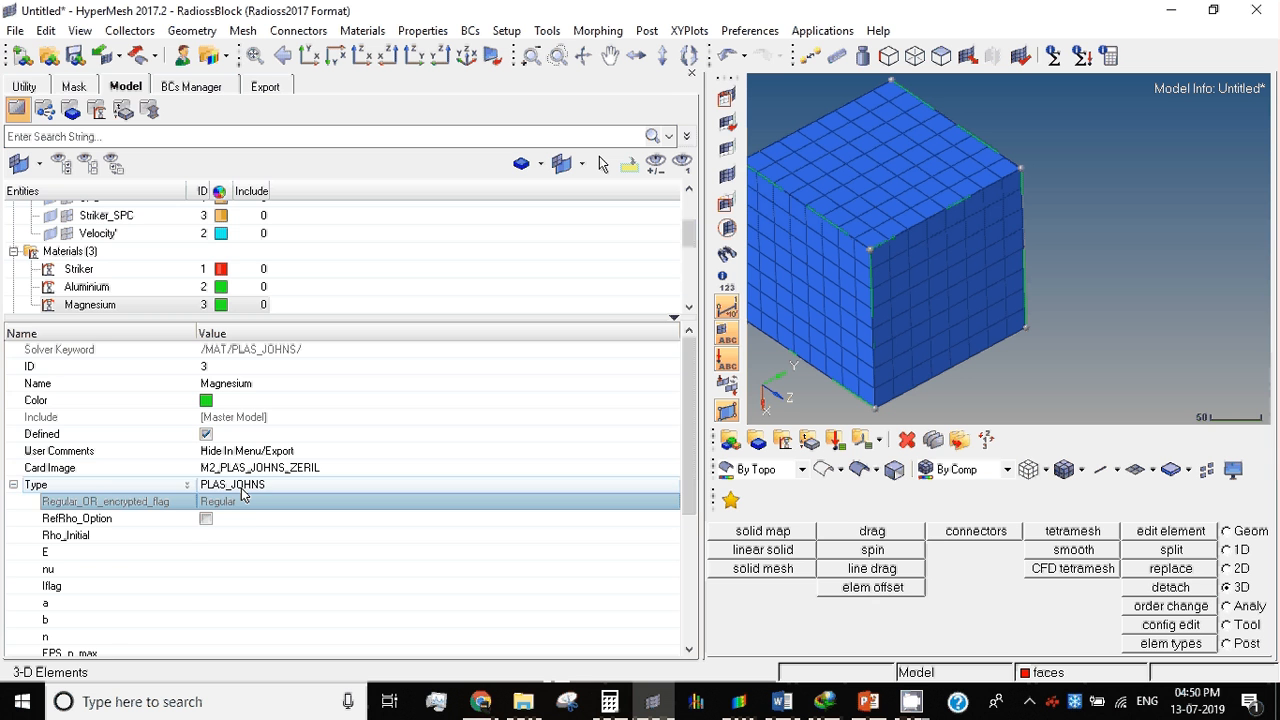
pyautogui.click(241, 487)
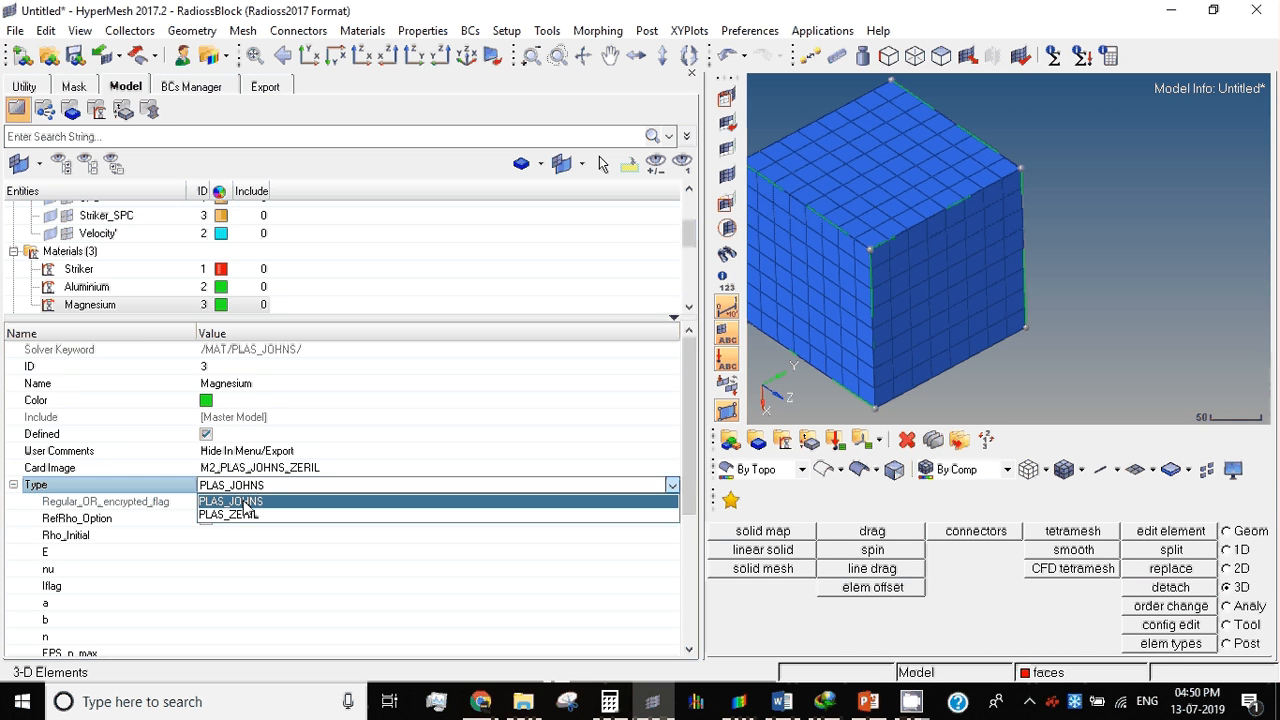
pyautogui.click(244, 502)
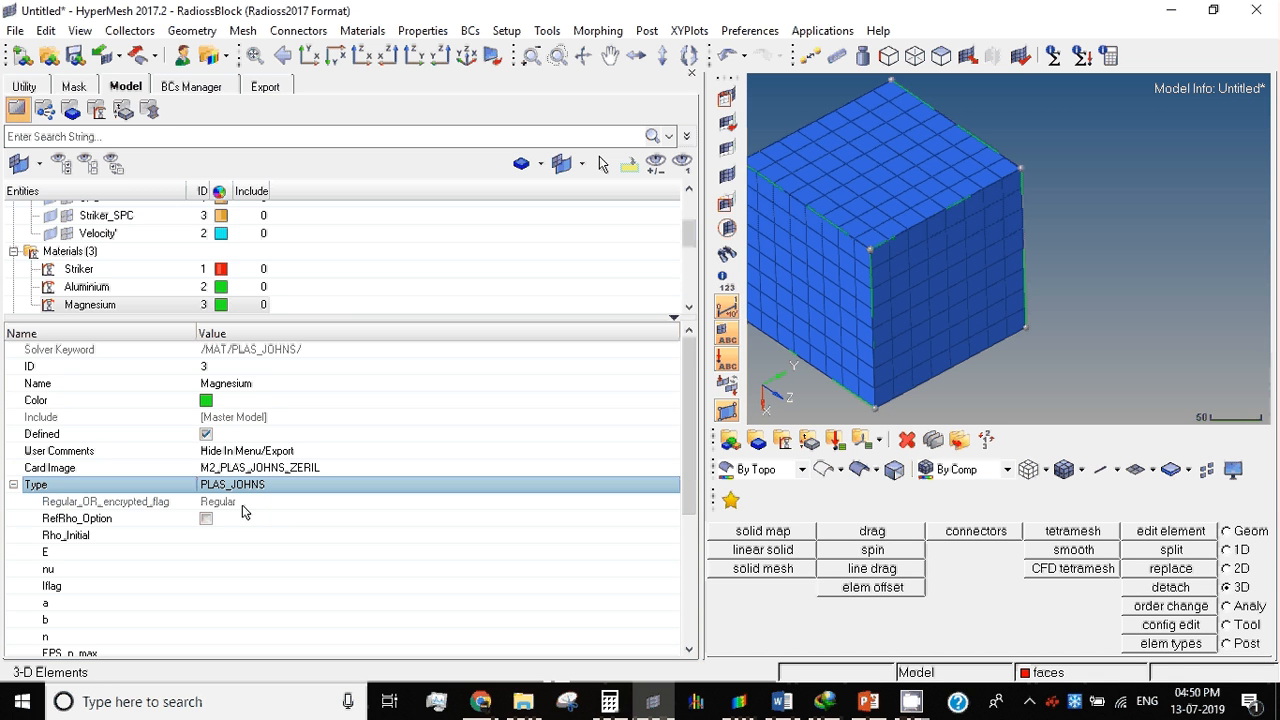
# Step: Copy the magnesium density from the Word report's material table and set the Magnesium material's Rho_Initial to 1.84E-09 in HyperMesh
pyautogui.click(207, 535)
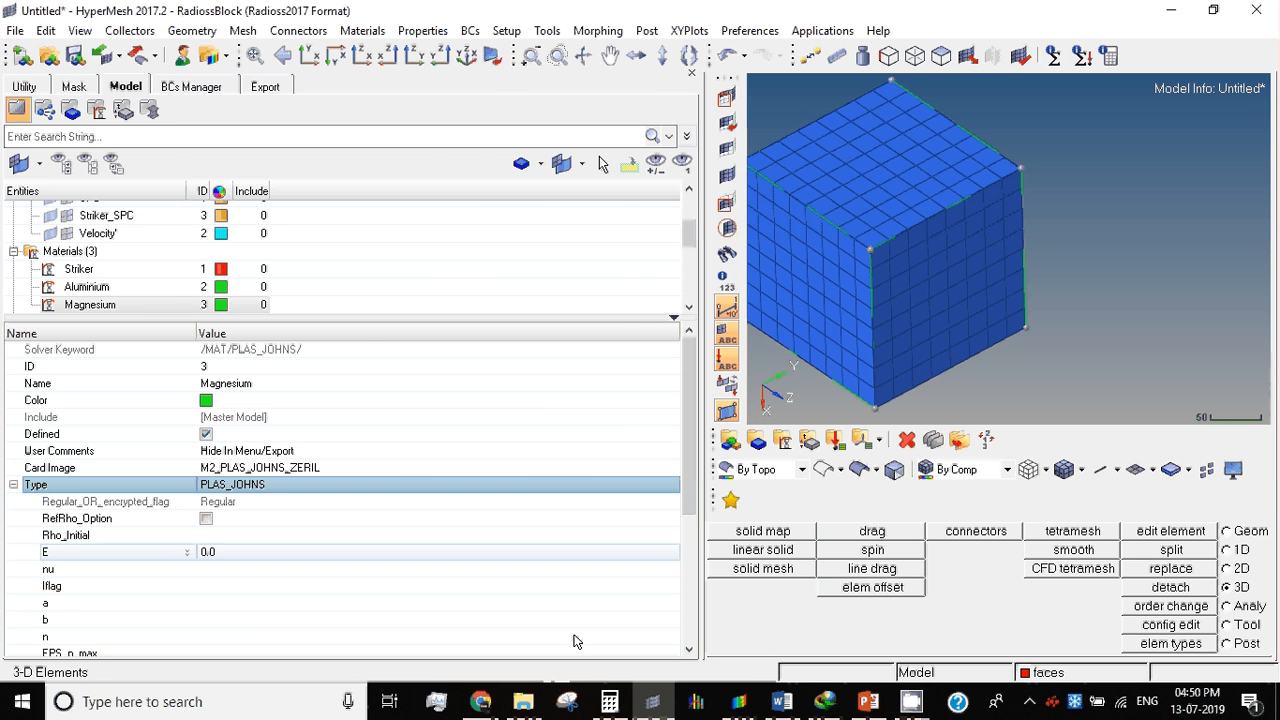
pyautogui.hotkey('alt', 'Tab')
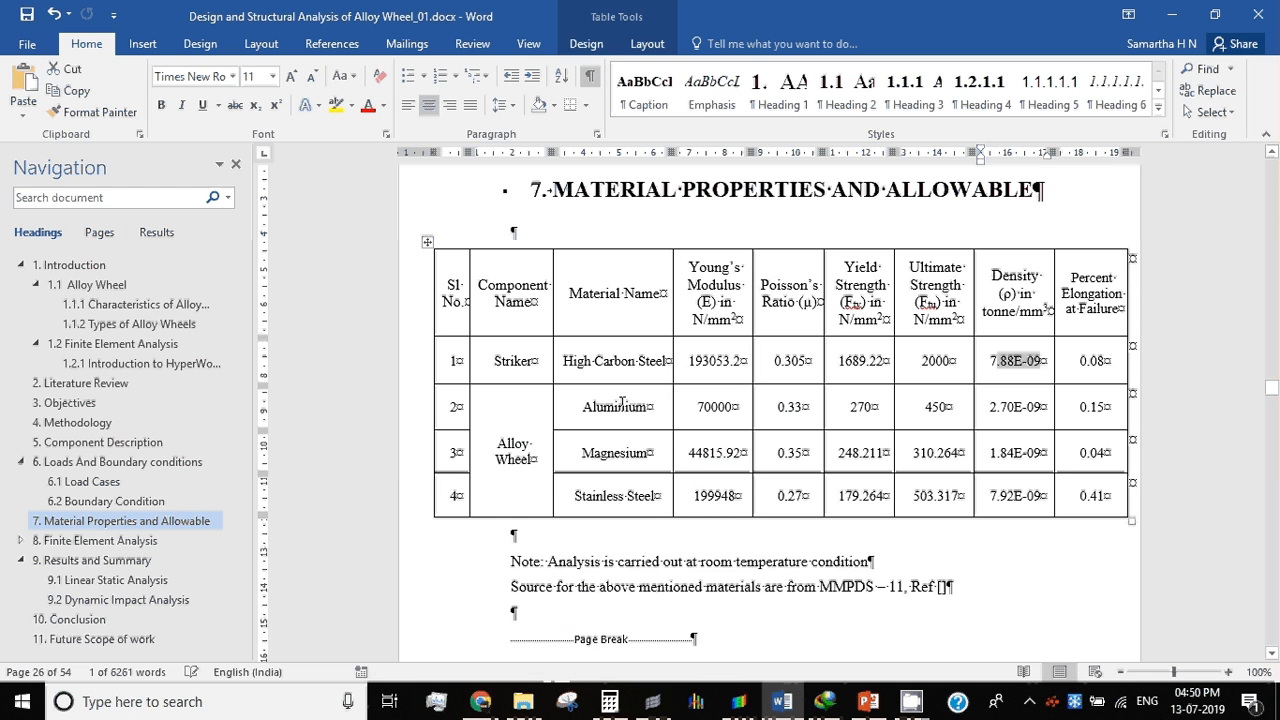
pyautogui.moveTo(989, 453); pyautogui.dragTo(1041, 452)
pyautogui.hotkey('ctrl', 'c')
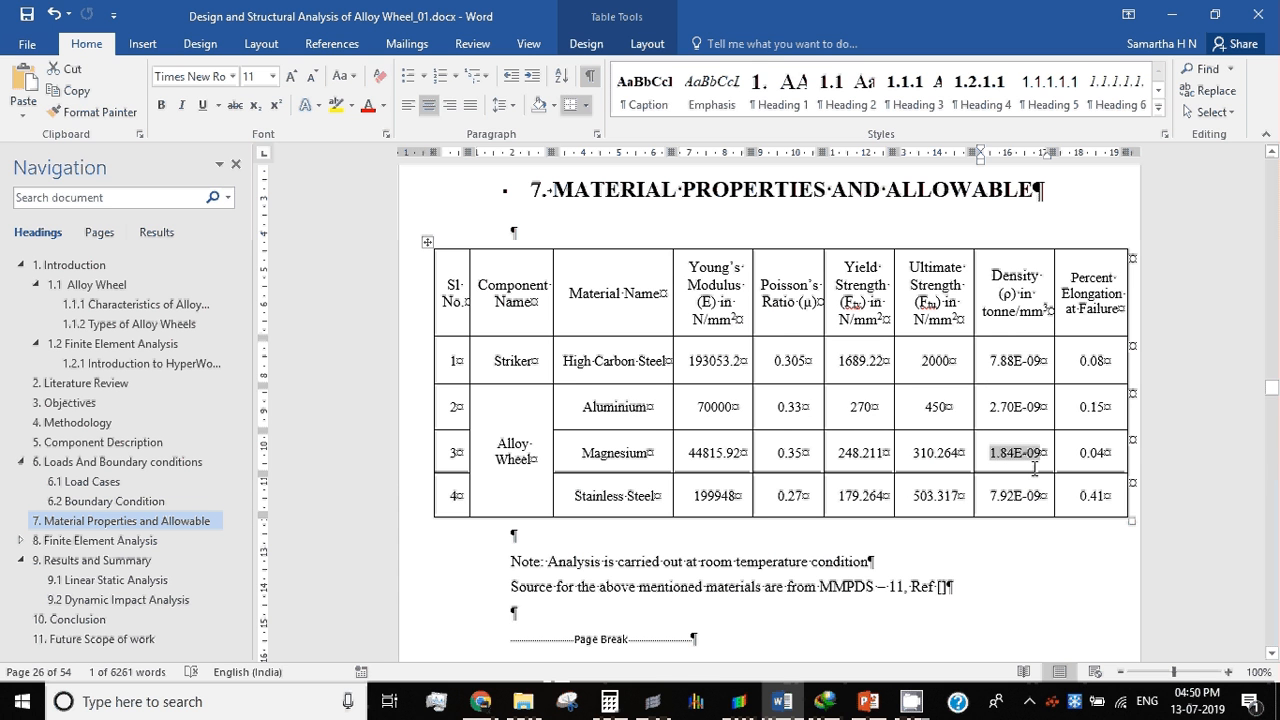
pyautogui.click(653, 702)
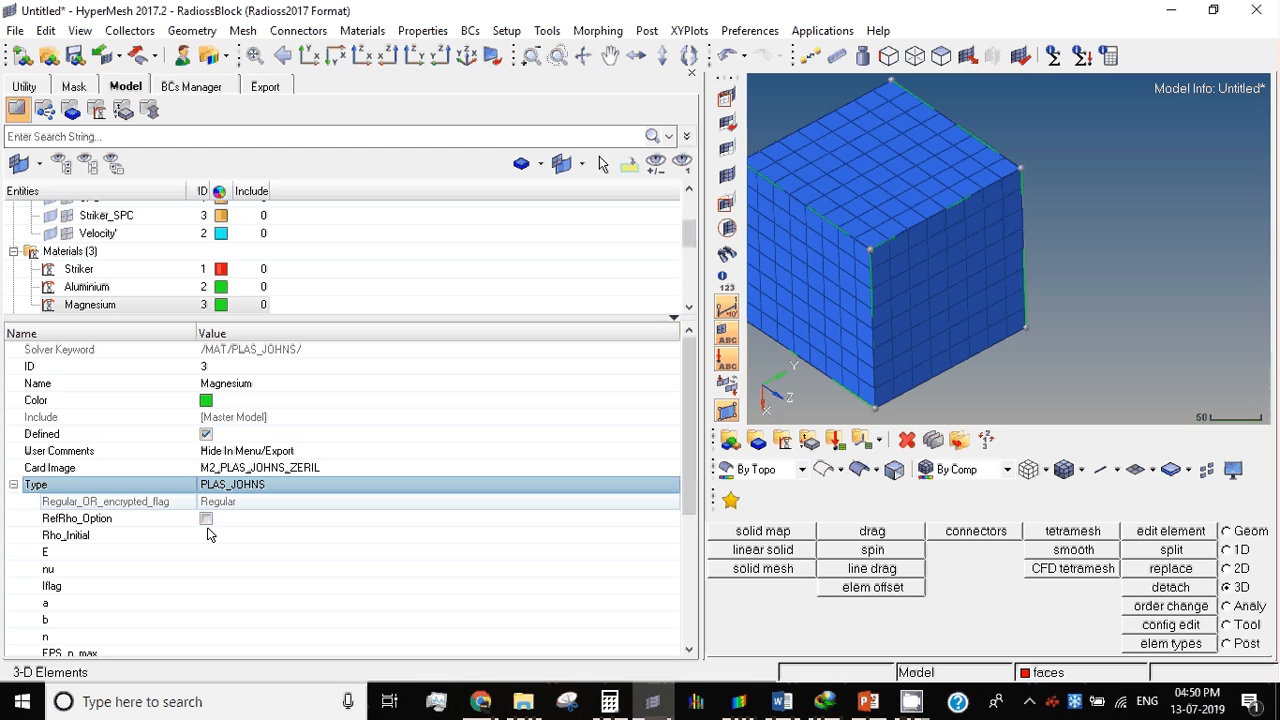
pyautogui.click(208, 535)
pyautogui.hotkey('ctrl', 'v')
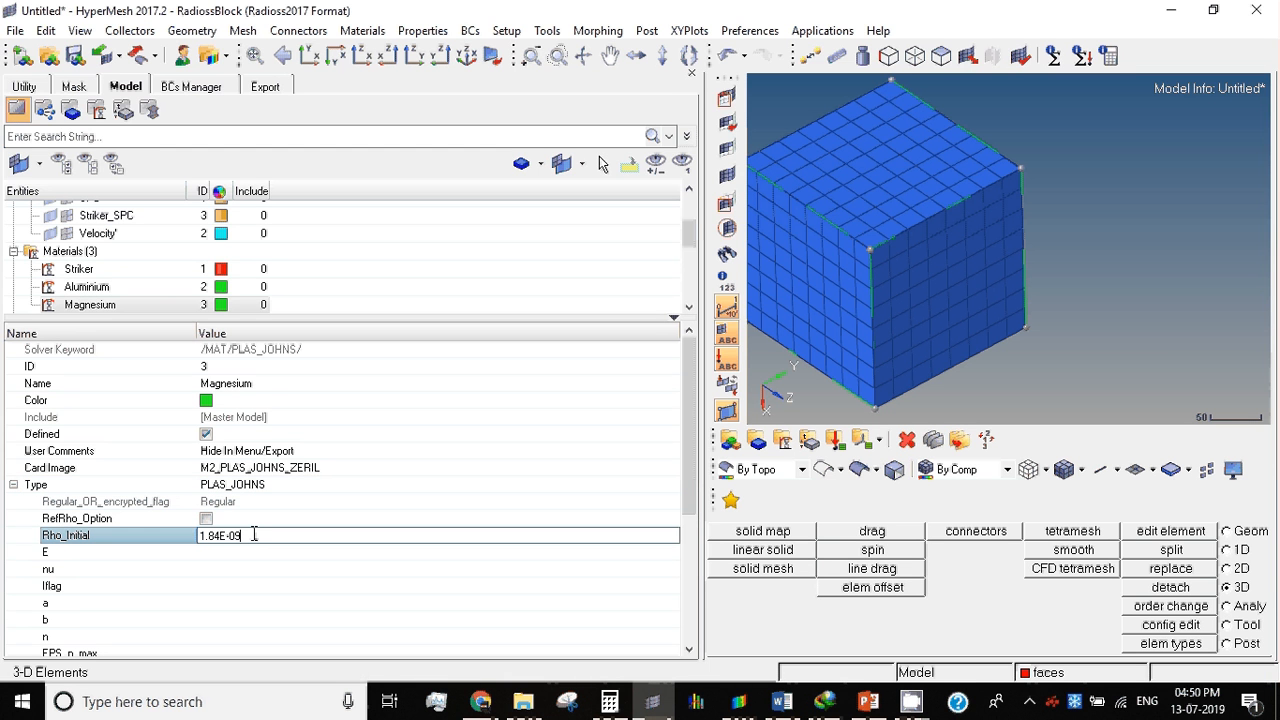
pyautogui.click(241, 556)
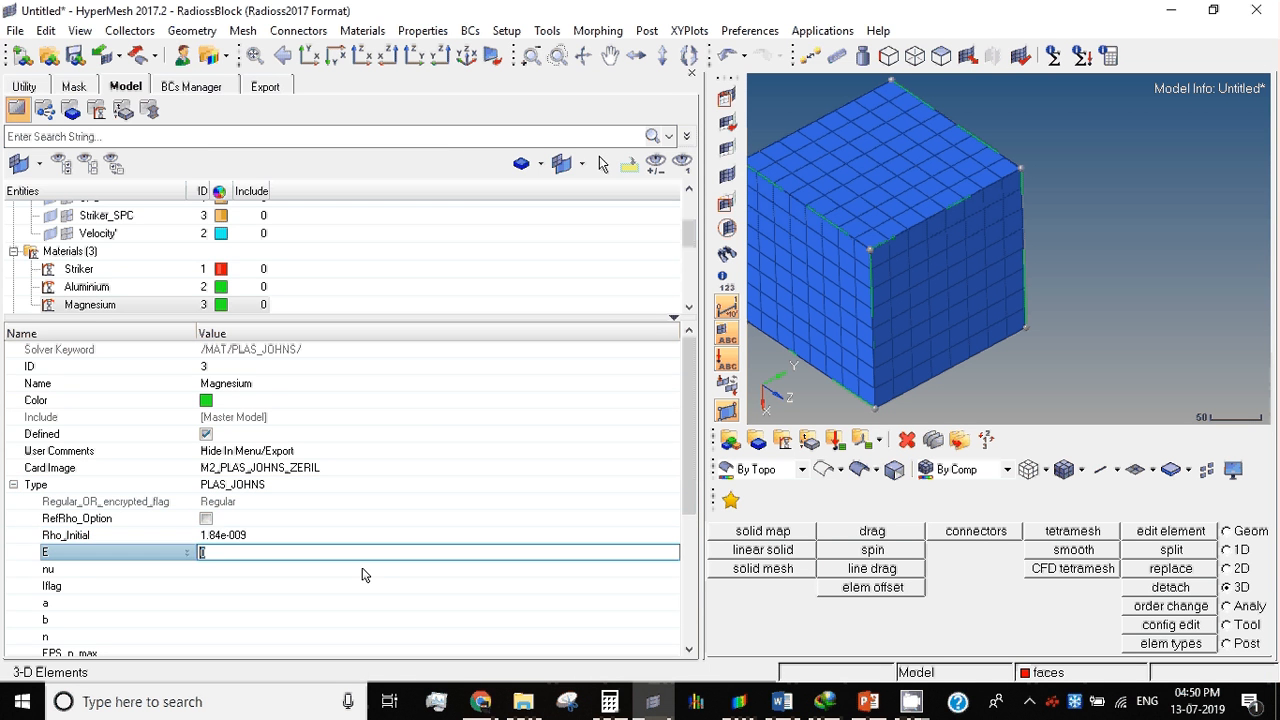
# Step: Copy magnesium's Young's modulus from the Word report's material table and set the Magnesium material's E to 44815.92 in HyperMesh
pyautogui.click(782, 702)
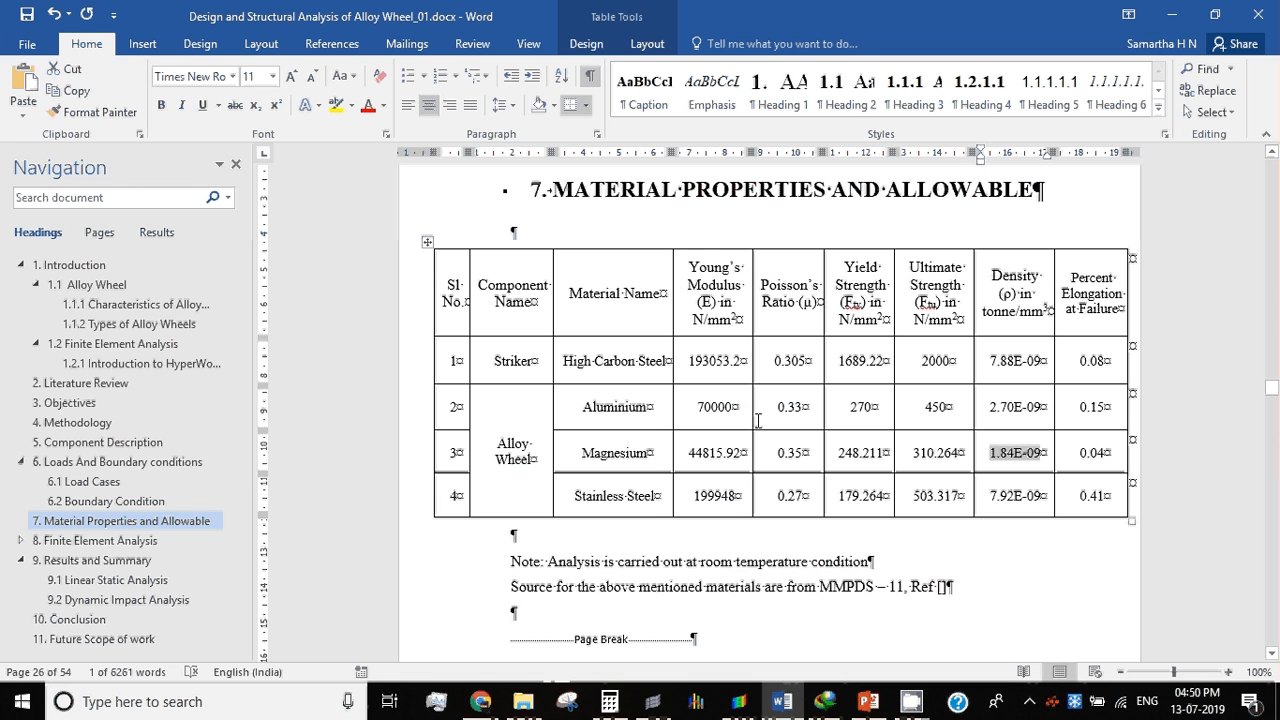
pyautogui.doubleClick(717, 455)
pyautogui.hotkey('ctrl', 'c')
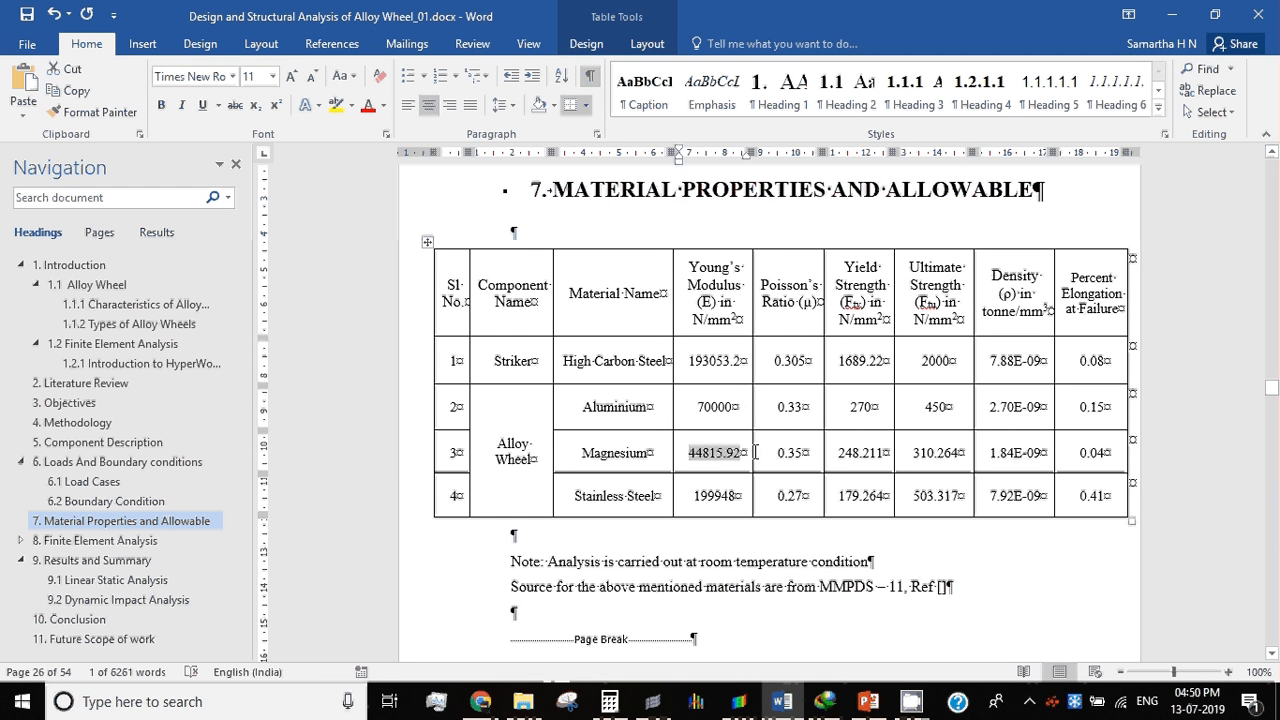
pyautogui.click(911, 701)
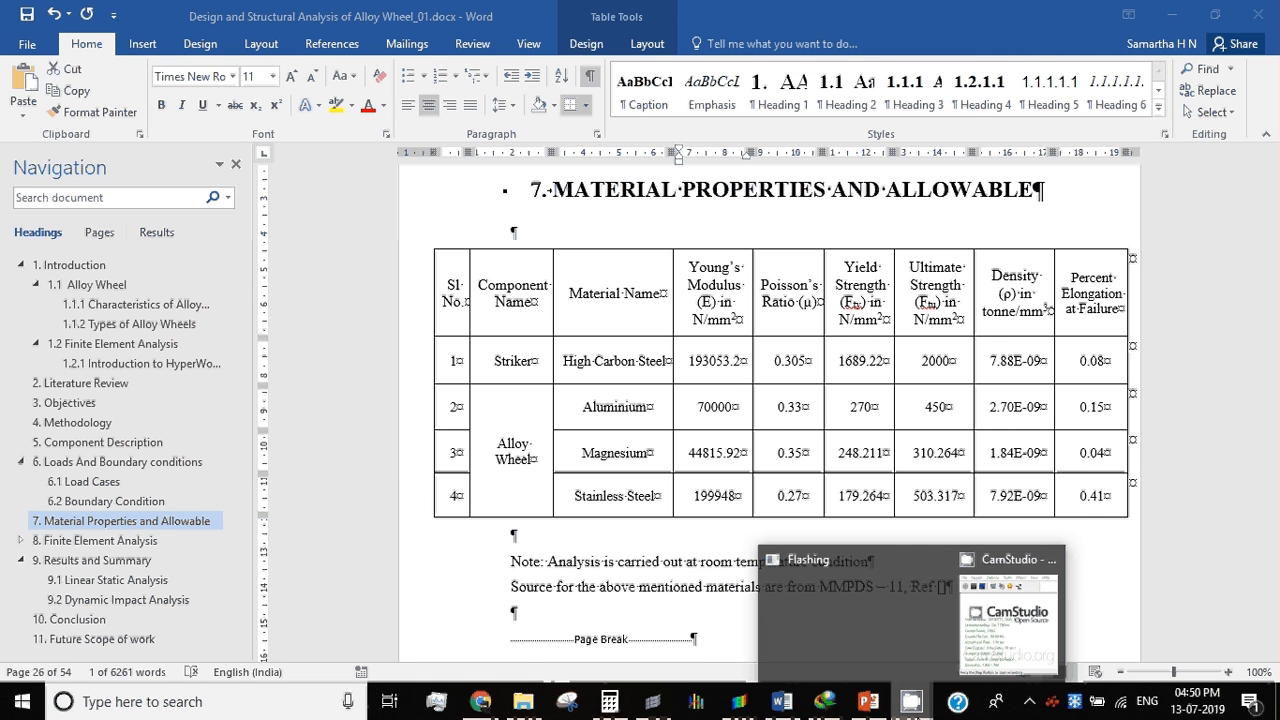
pyautogui.click(783, 702)
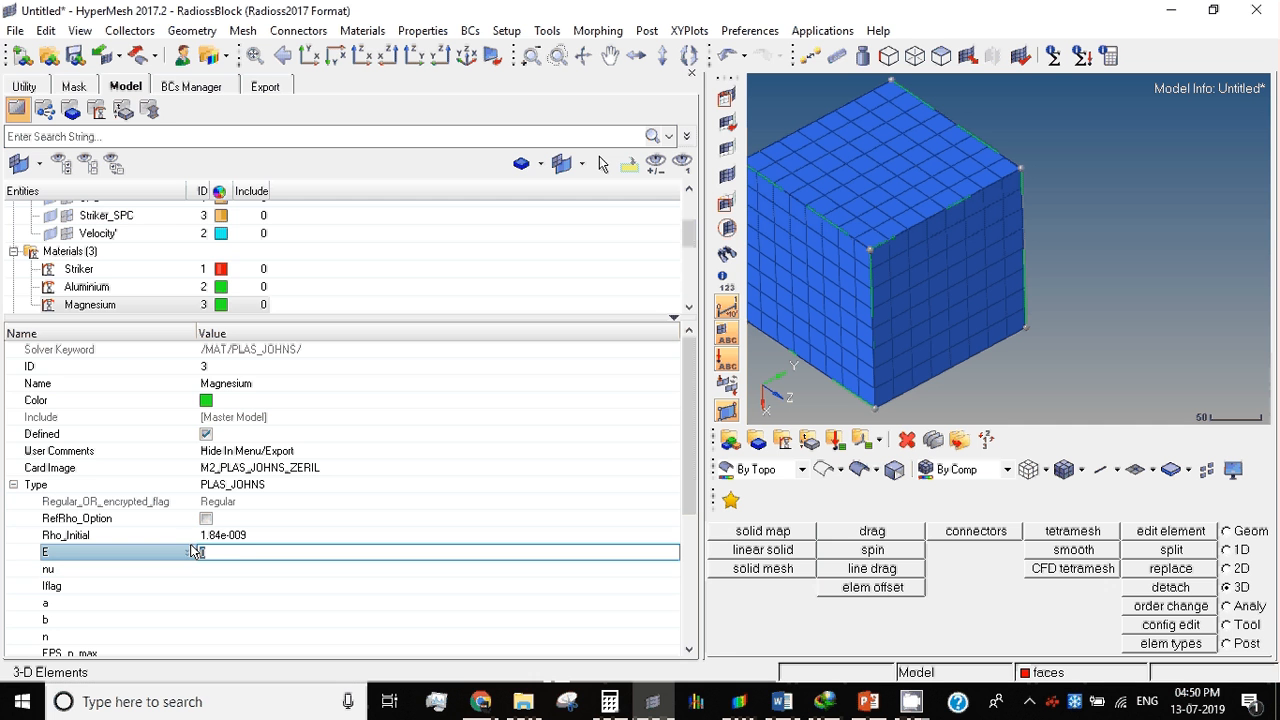
pyautogui.hotkey('ctrl', 'v')
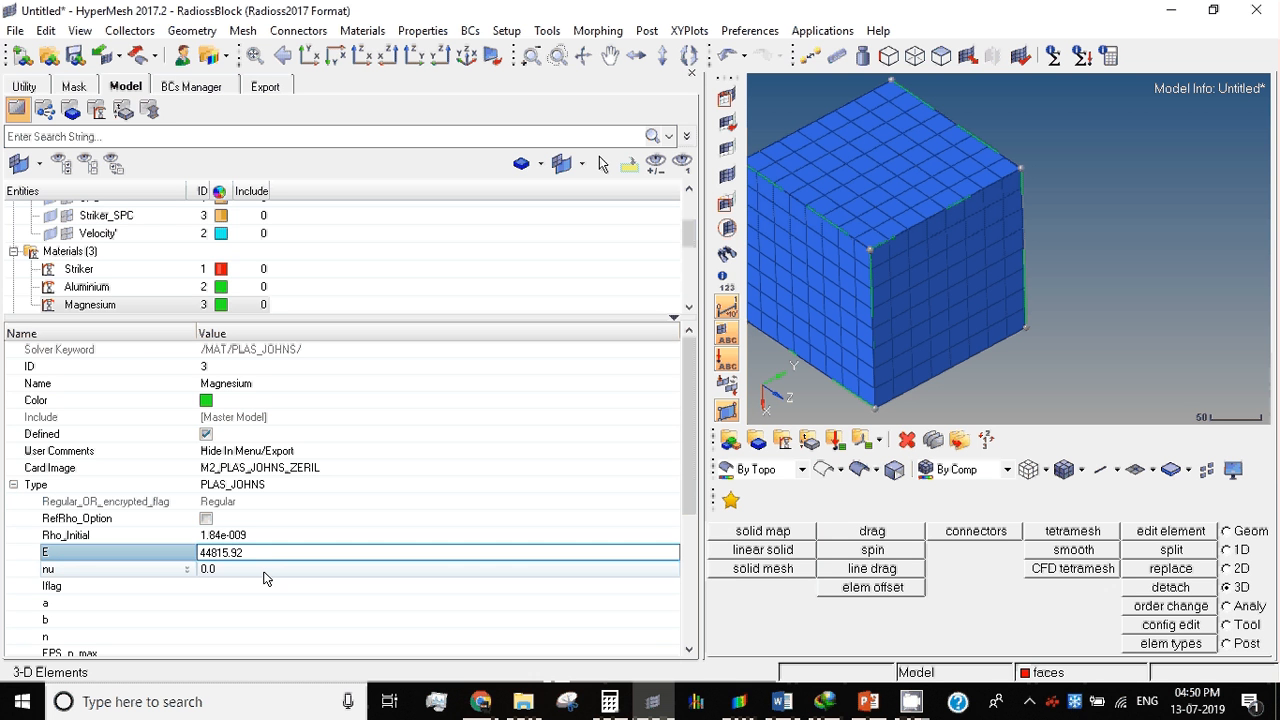
# Step: Look up magnesium's Poisson's ratio in the Word report and set the Magnesium material's nu to 0.35 in HyperMesh
pyautogui.click(265, 575)
pyautogui.click(265, 575)
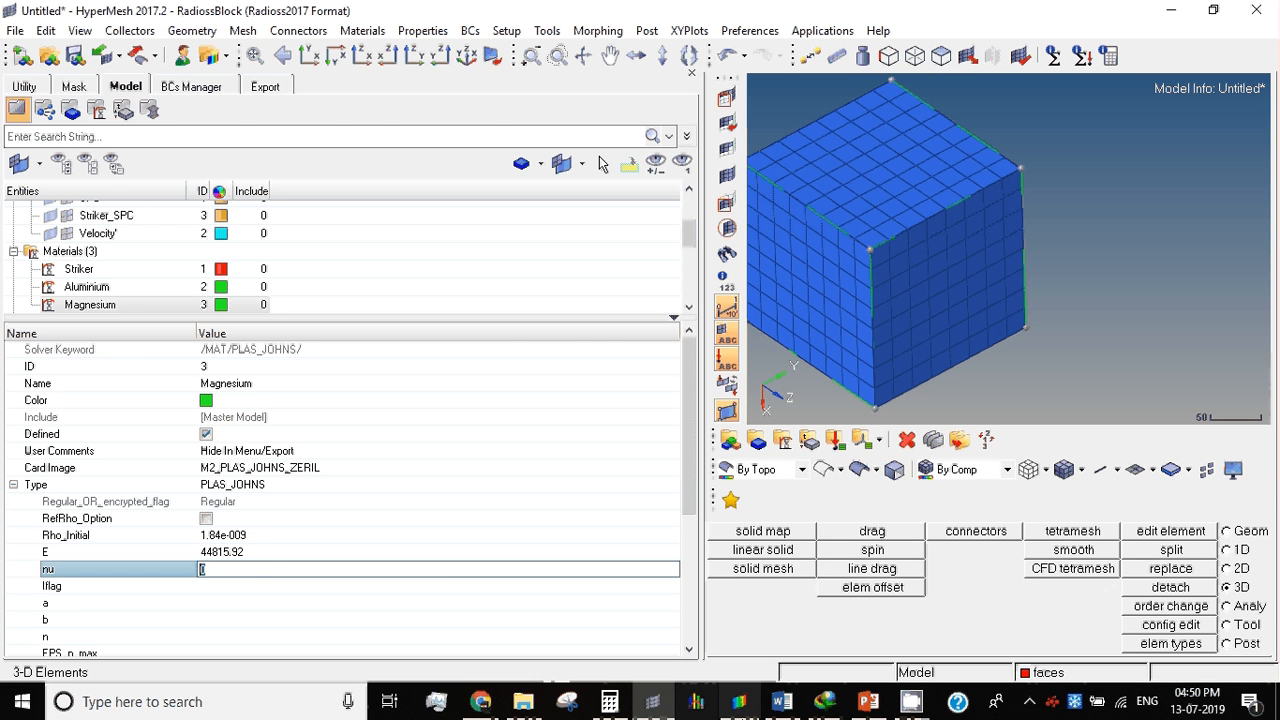
pyautogui.click(786, 704)
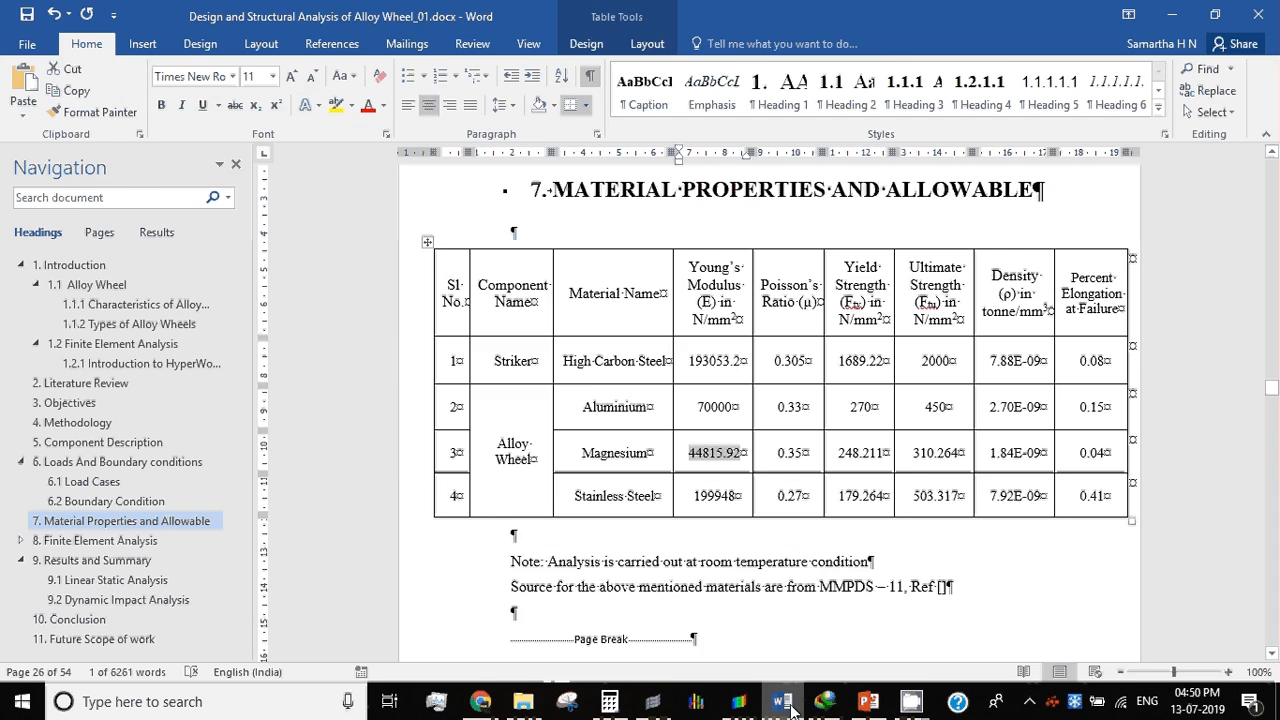
pyautogui.click(786, 704)
pyautogui.write('0')
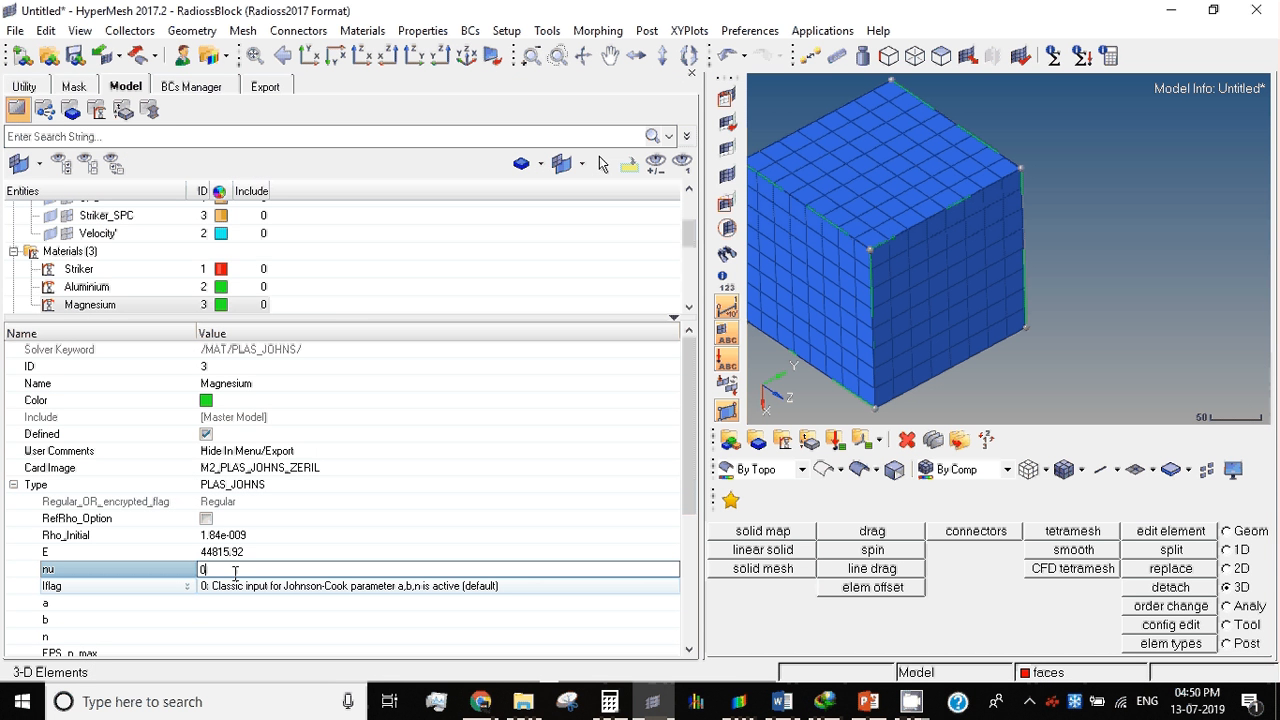
pyautogui.write('.35')
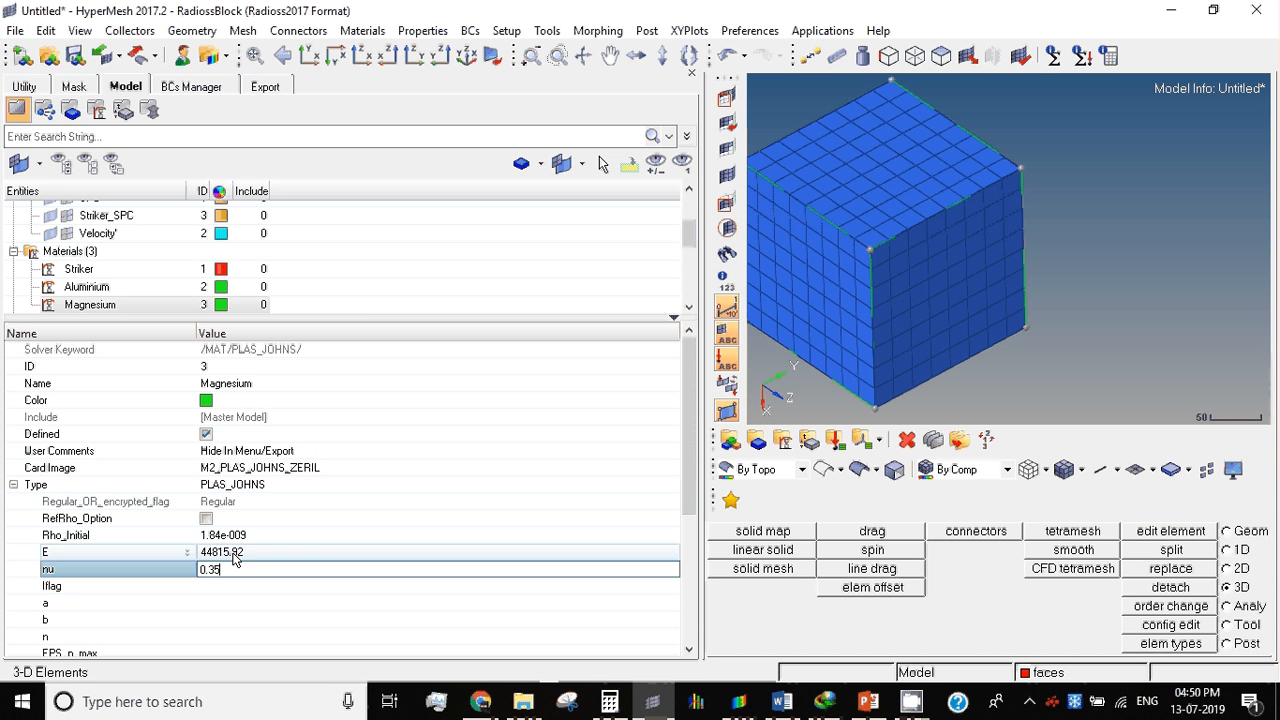
pyautogui.press('Return')
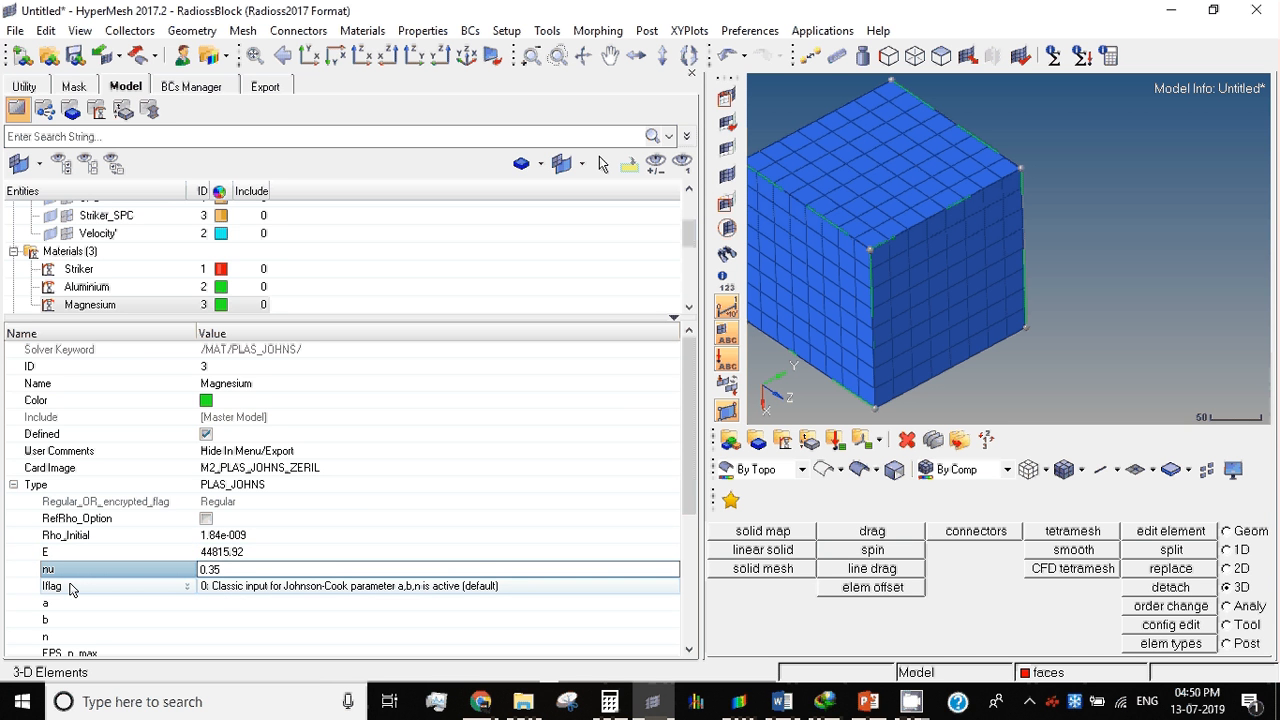
# Step: Set the Magnesium material's Iflag to option 1, the new simplified input with yield stress, UTS or strain at UTS
pyautogui.click(270, 590)
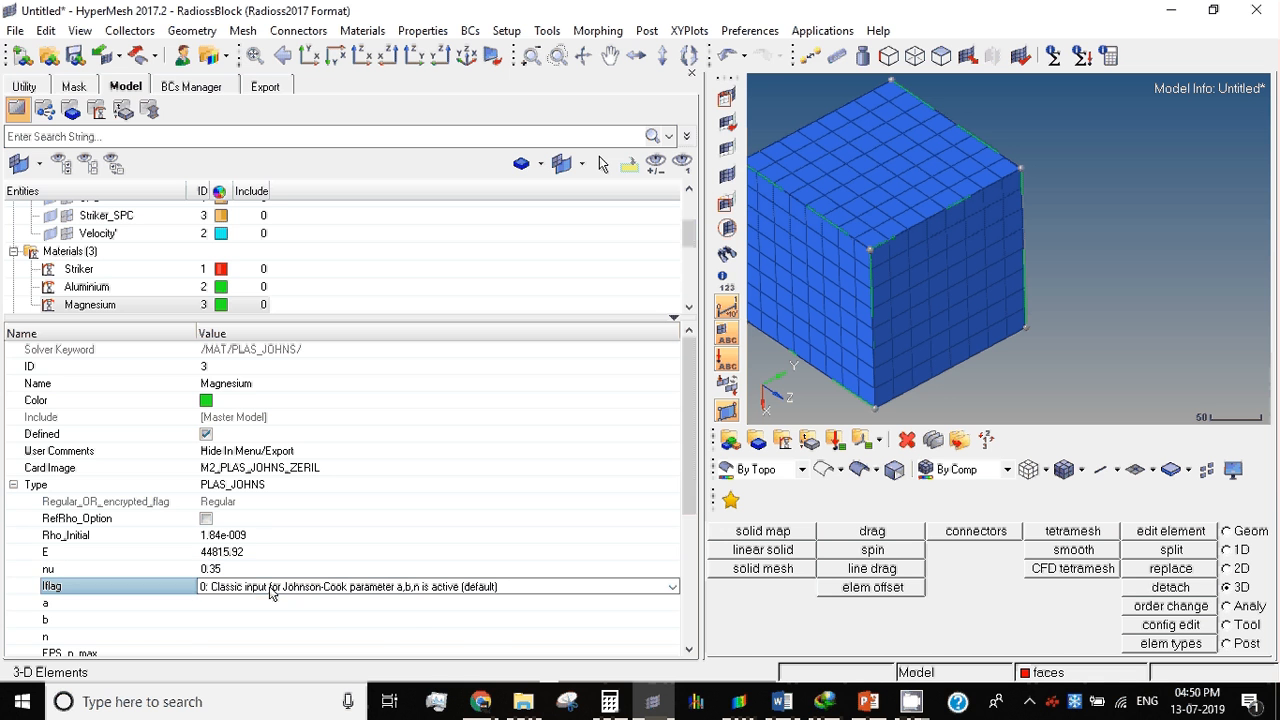
pyautogui.click(270, 588)
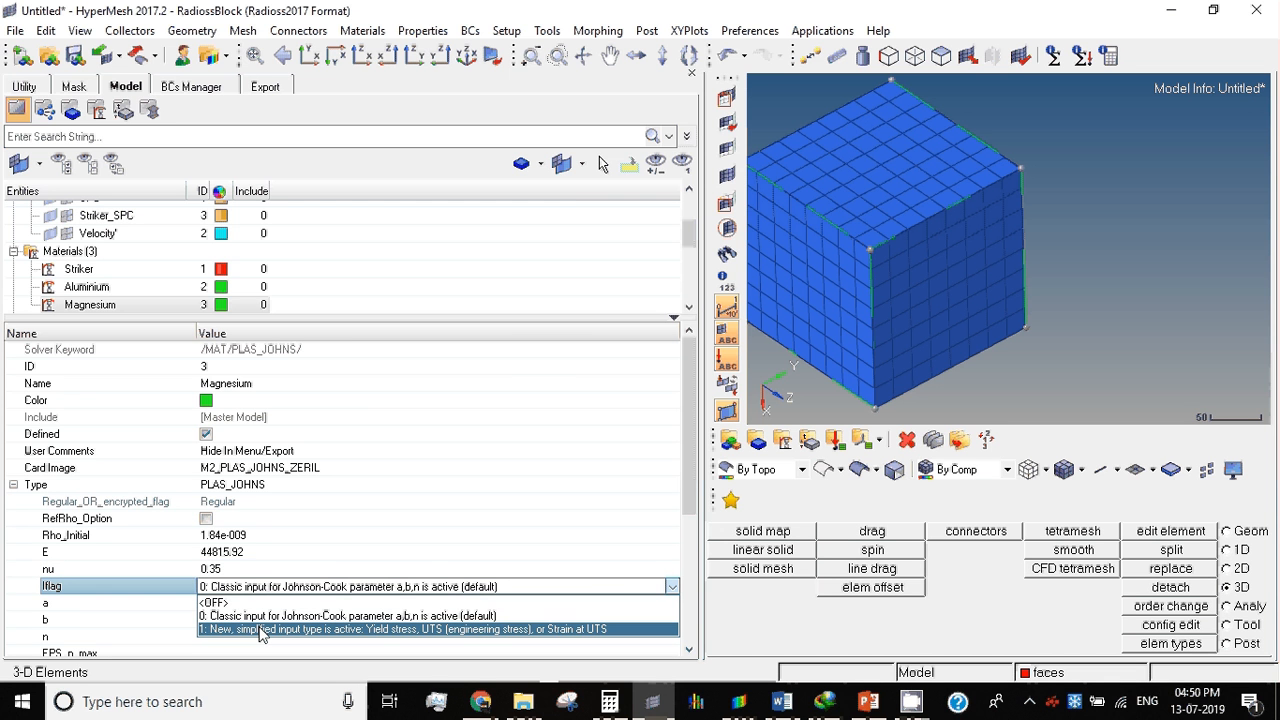
pyautogui.click(319, 630)
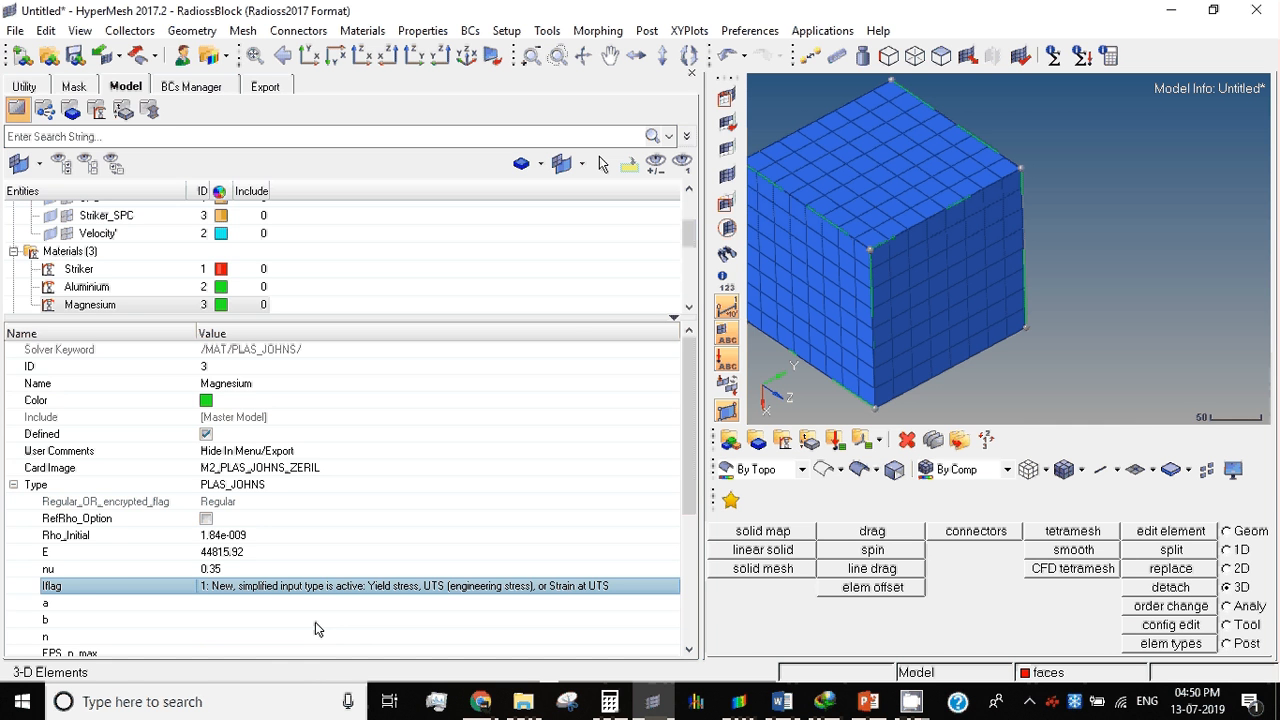
pyautogui.click(260, 586)
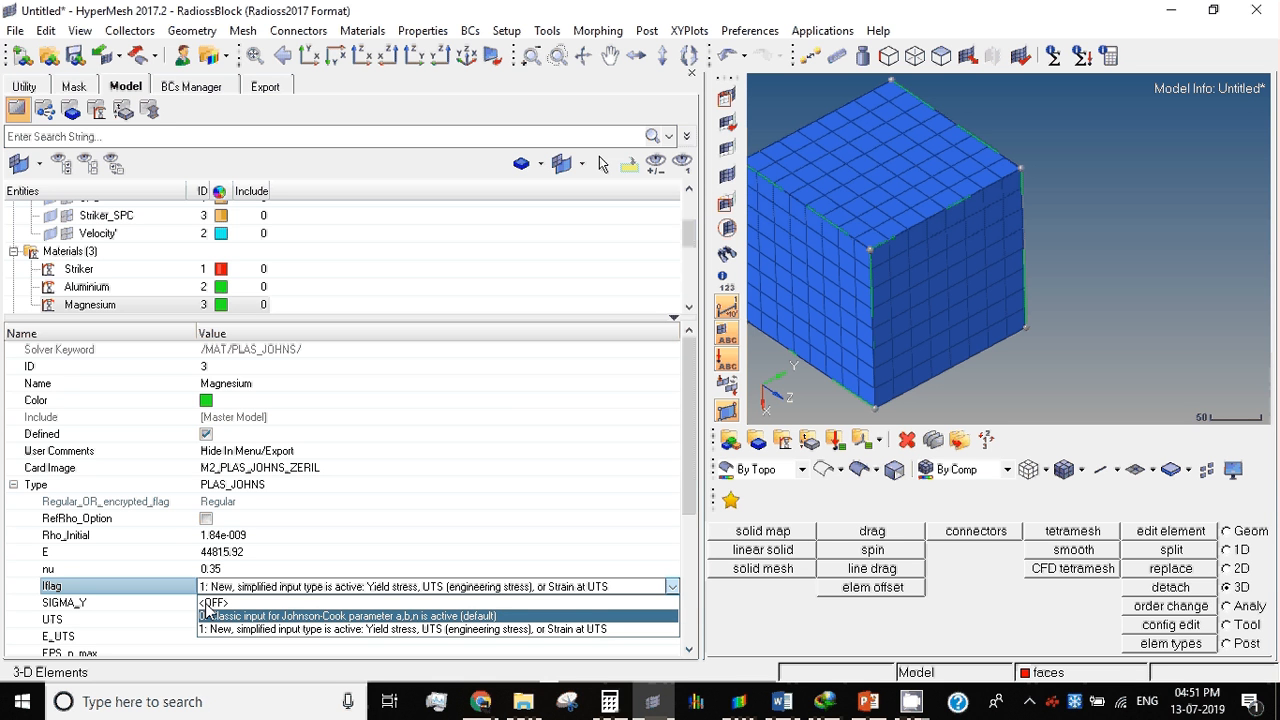
pyautogui.click(253, 630)
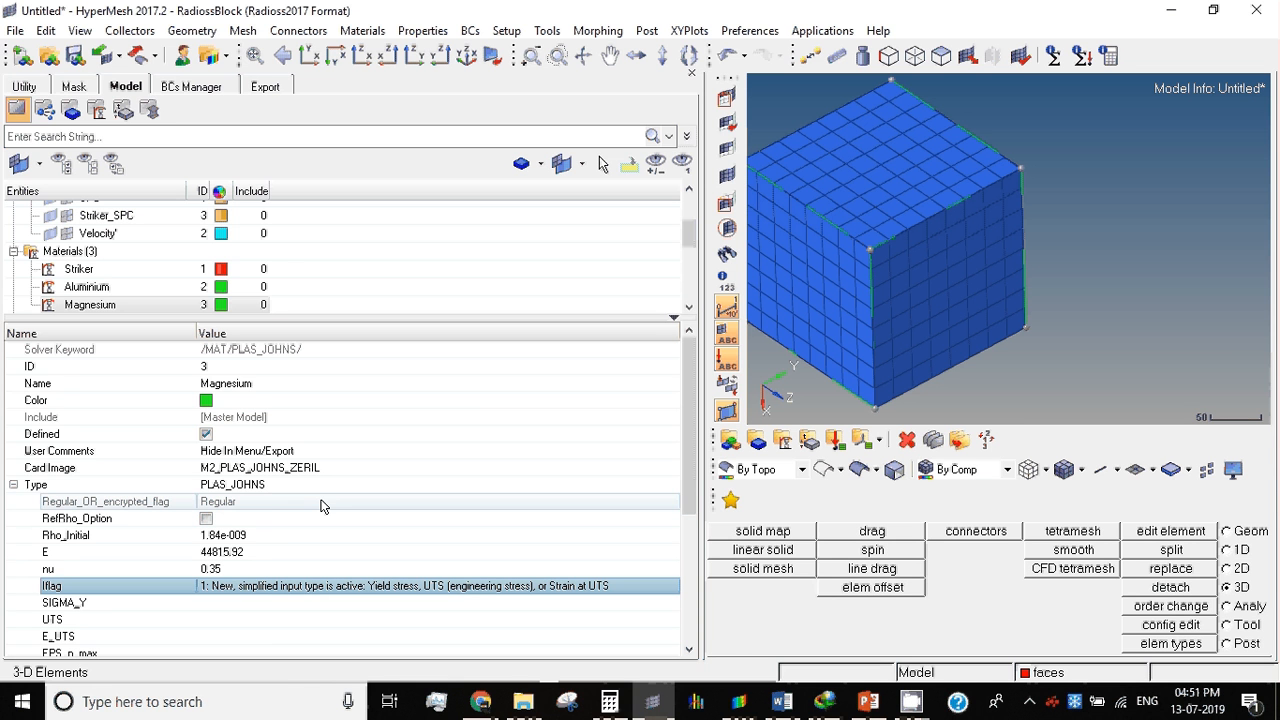
# Step: Look up magnesium's yield strength in the Word report and set the Magnesium material's SIGMA_Y to 248.211 in HyperMesh
pyautogui.click(283, 602)
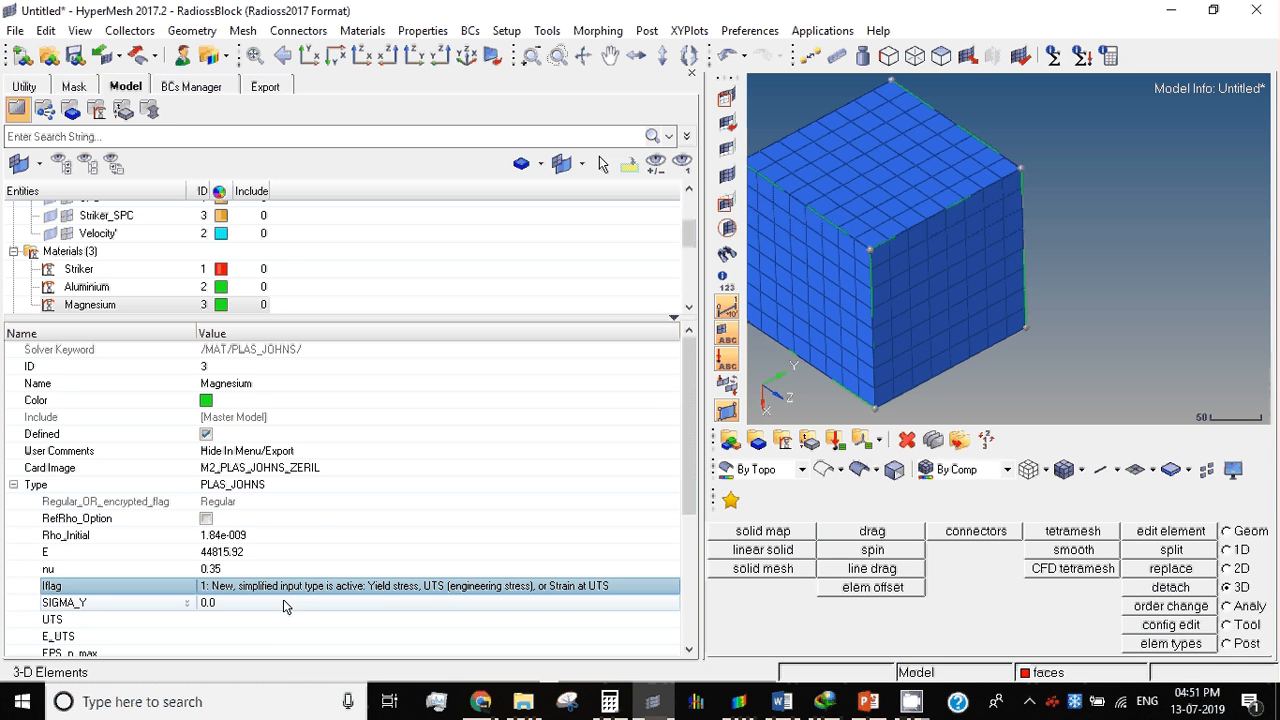
pyautogui.scroll(-3, 62, 602)
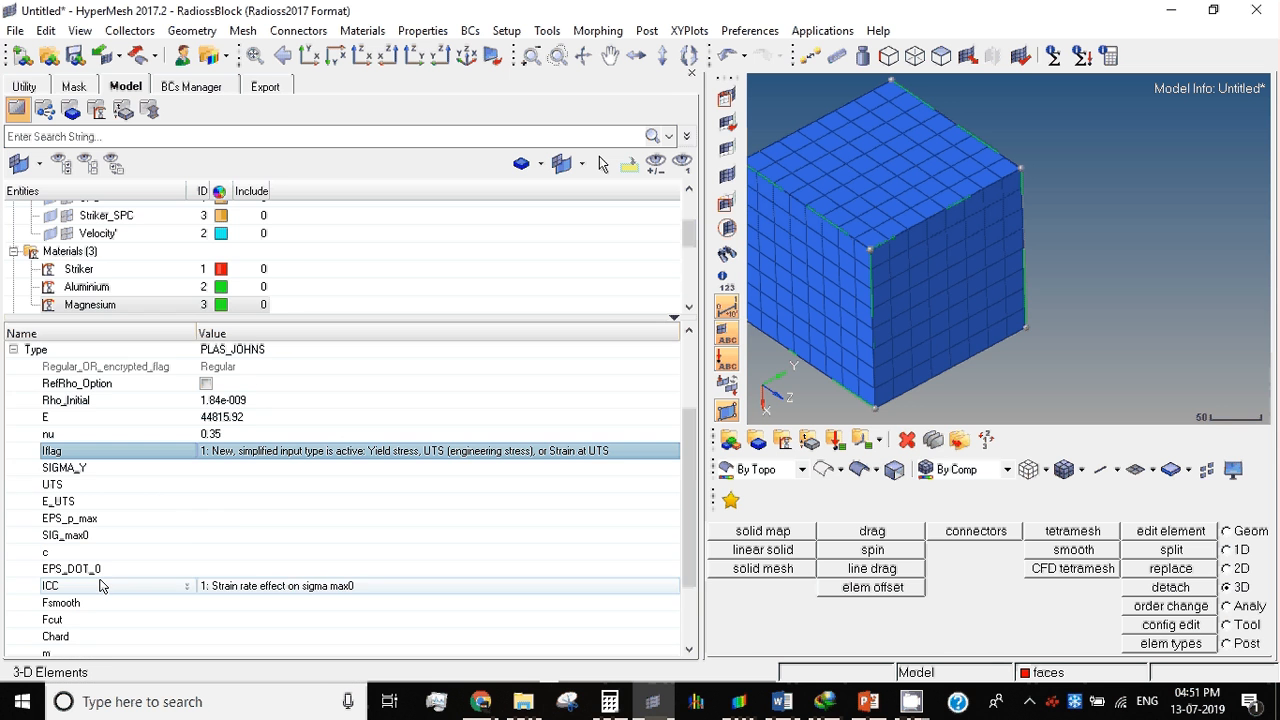
pyautogui.click(221, 470)
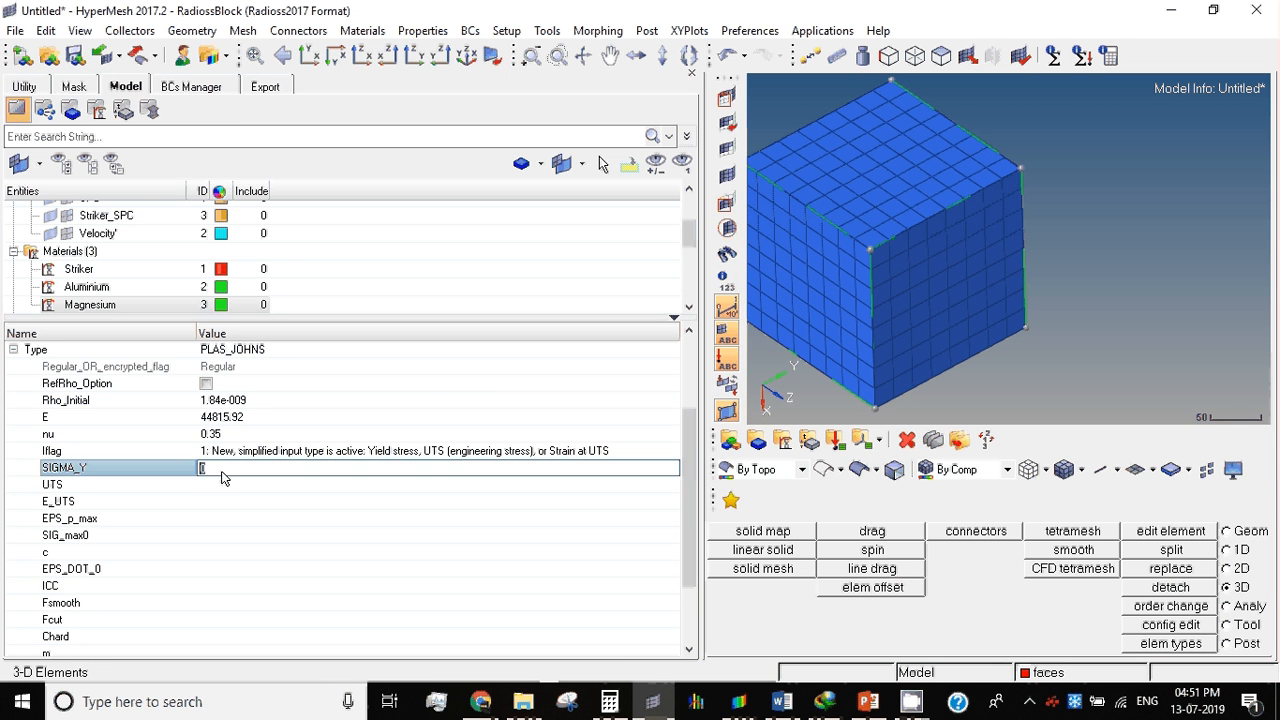
pyautogui.click(237, 487)
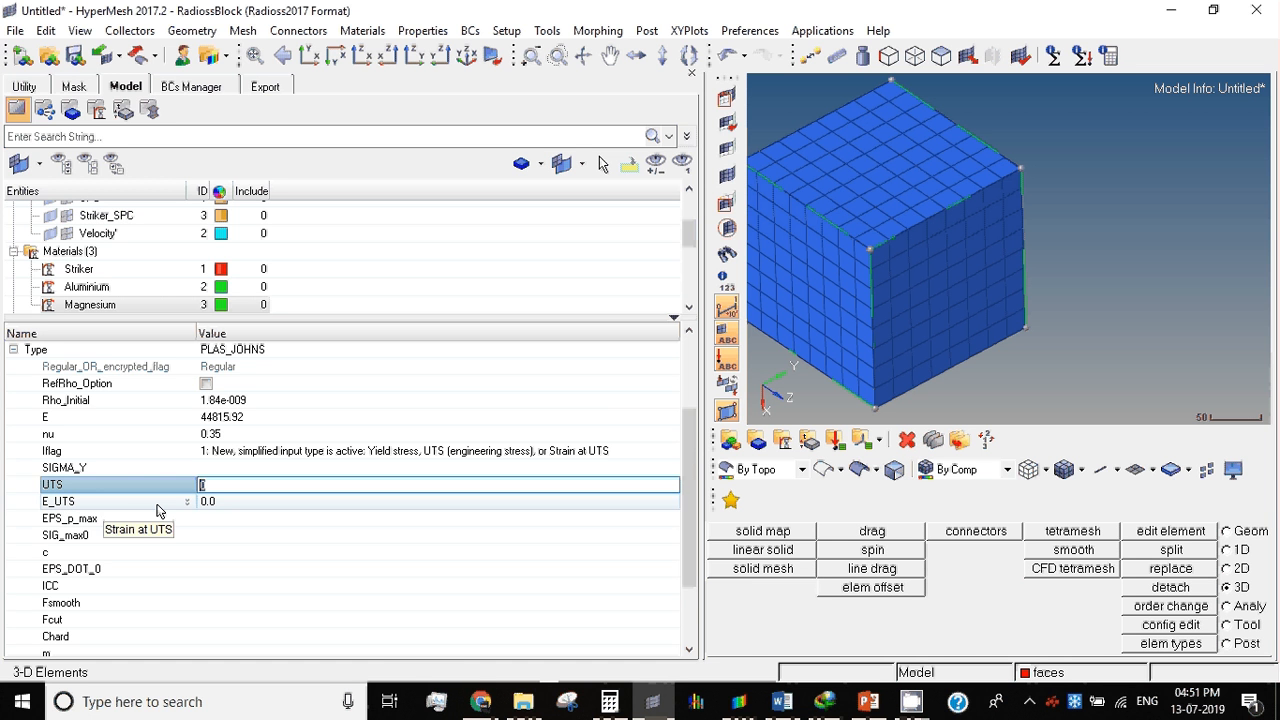
pyautogui.click(780, 702)
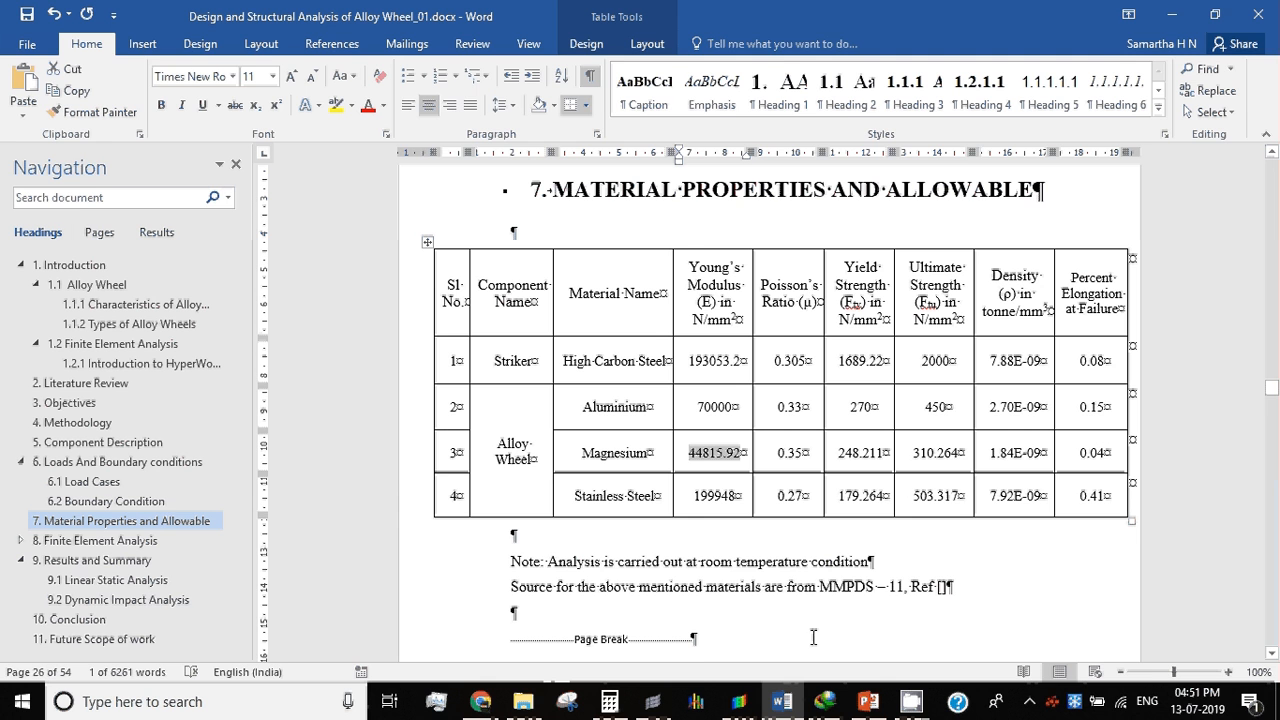
pyautogui.click(670, 692)
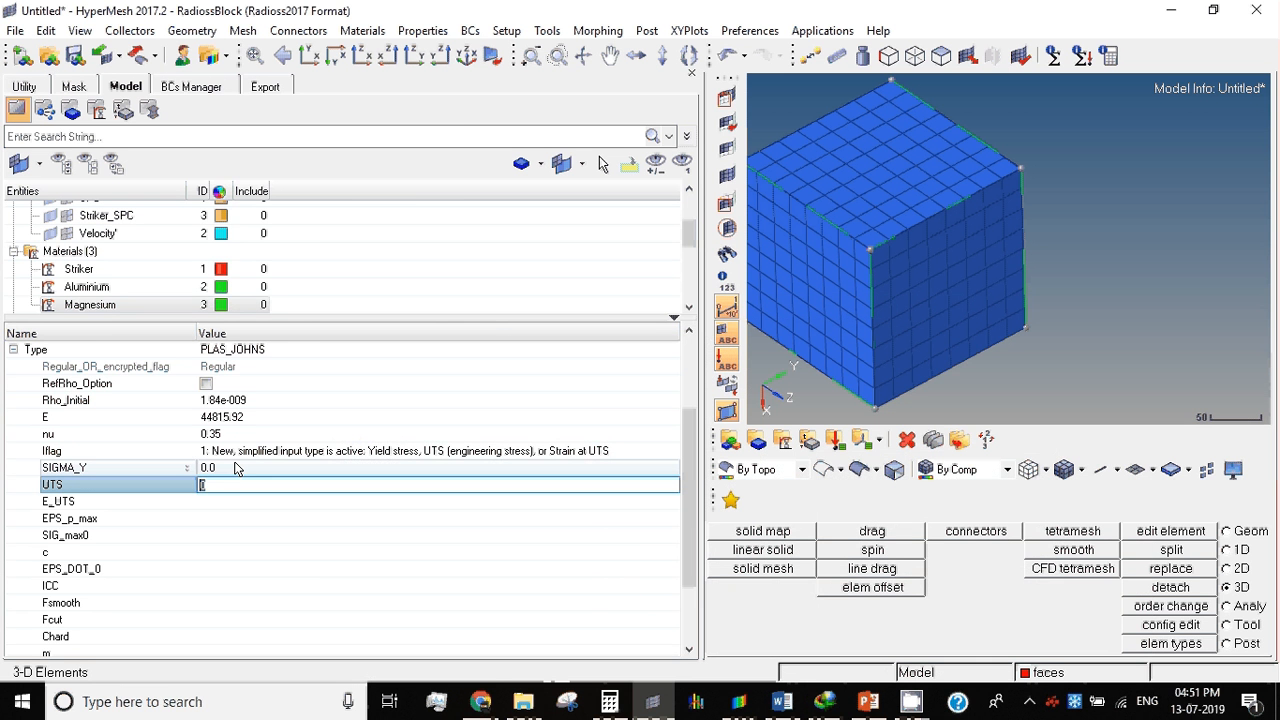
pyautogui.click(235, 468)
pyautogui.write('248')
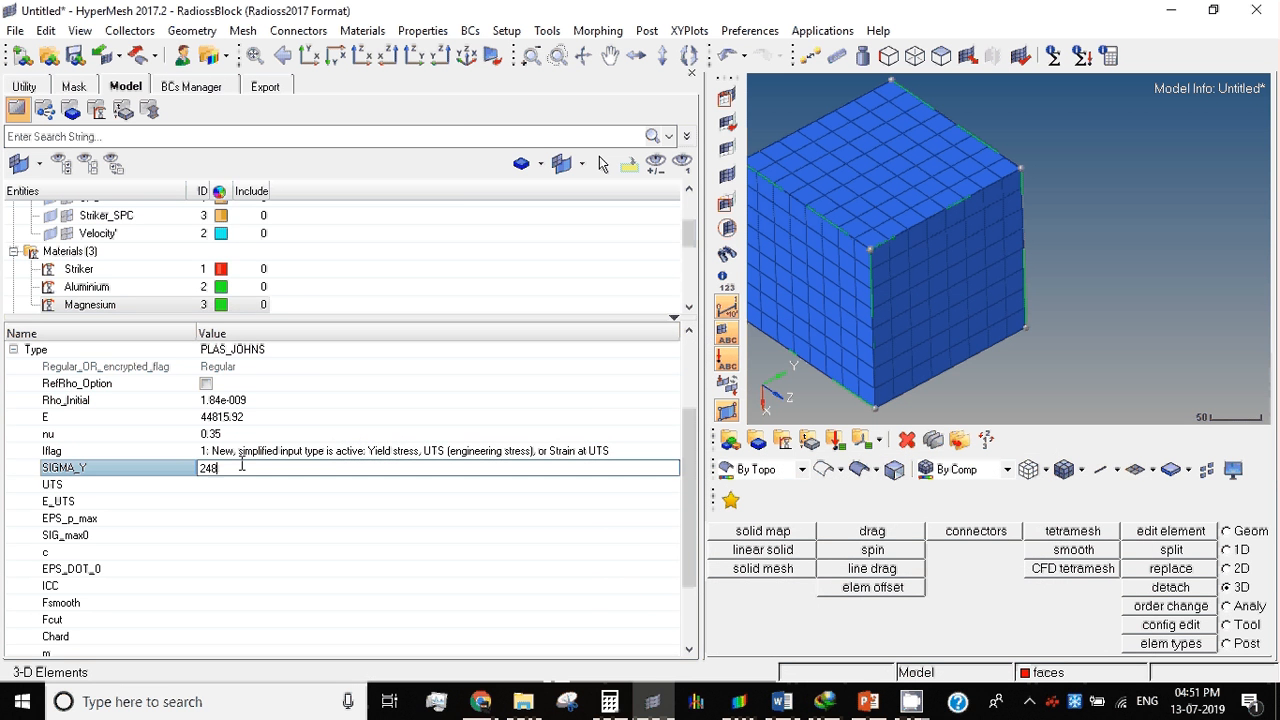
pyautogui.write('.211')
# Step: Look up magnesium's ultimate strength in the Word report and set the Magnesium material's UTS to 310.264 in HyperMesh
pyautogui.click(785, 703)
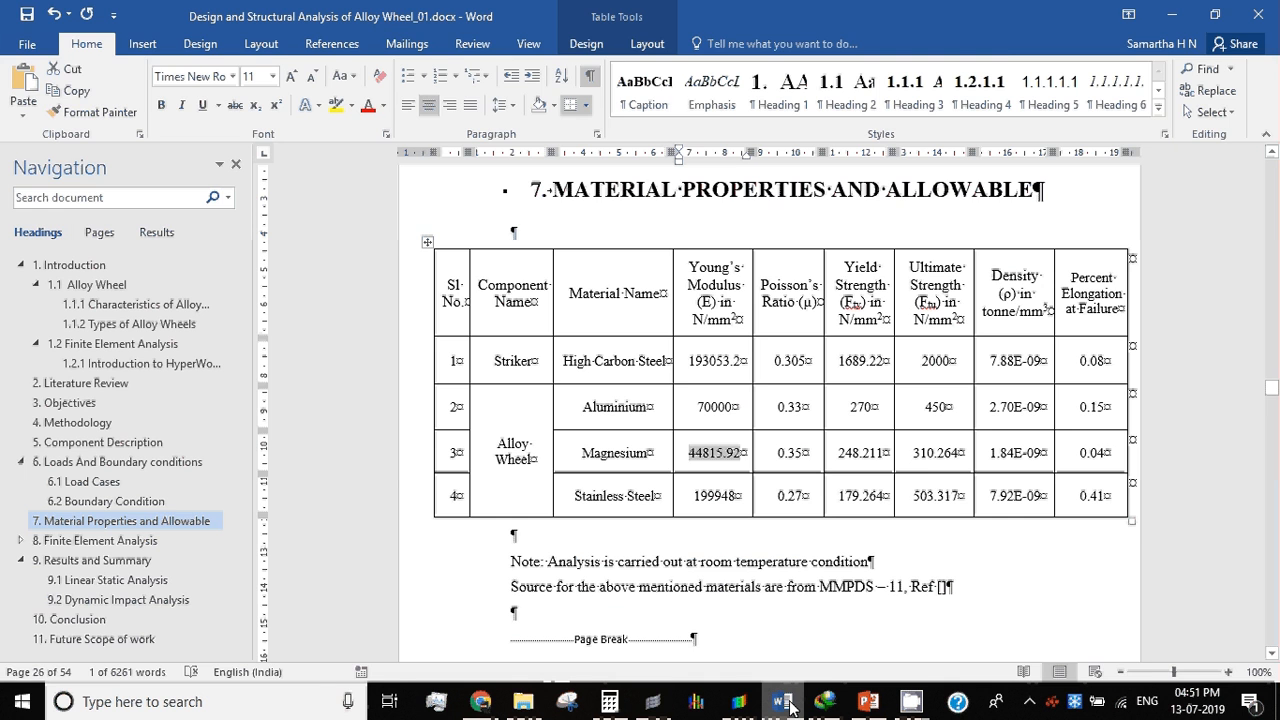
pyautogui.click(787, 704)
pyautogui.click(785, 703)
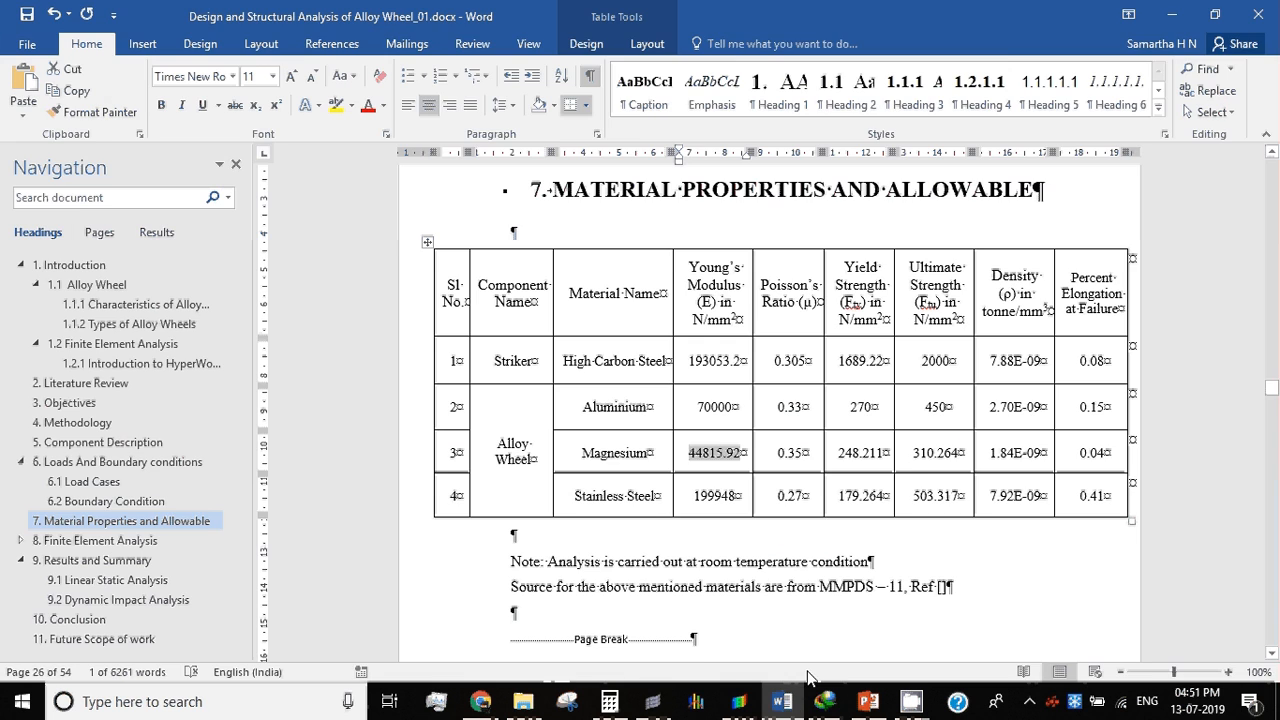
pyautogui.click(786, 703)
pyautogui.click(236, 487)
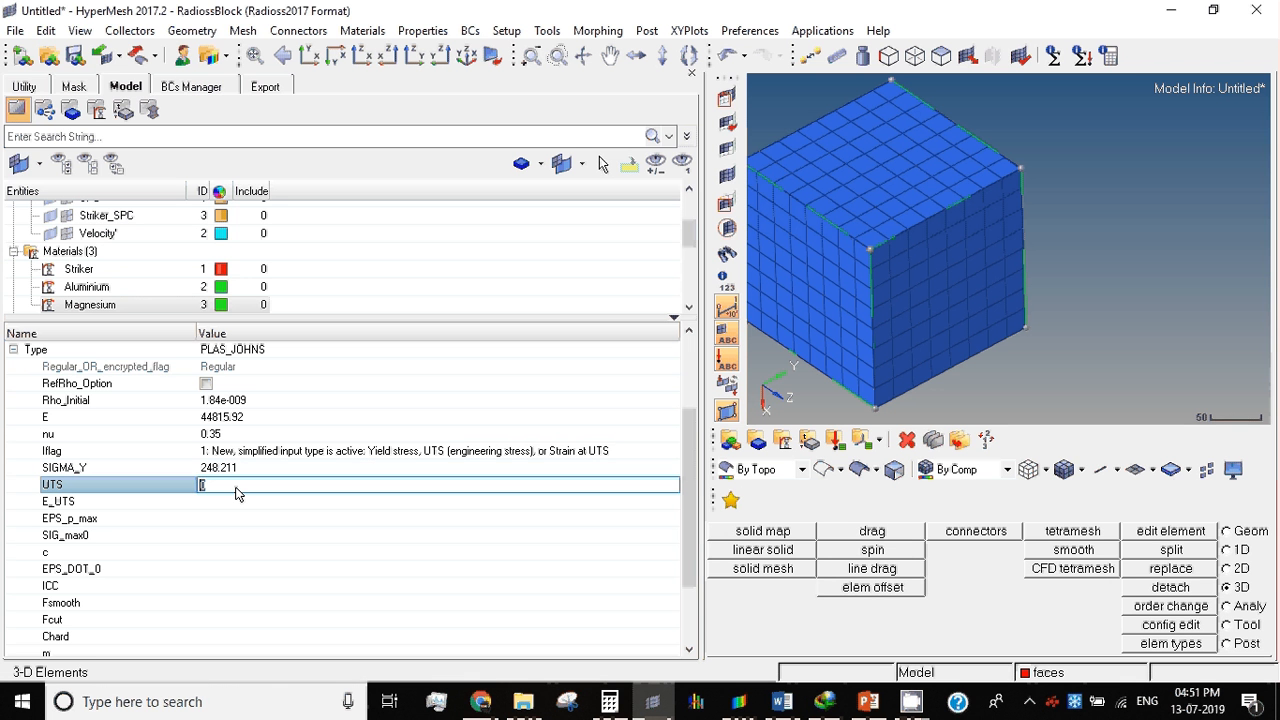
pyautogui.write('310.264')
pyautogui.press('Return')
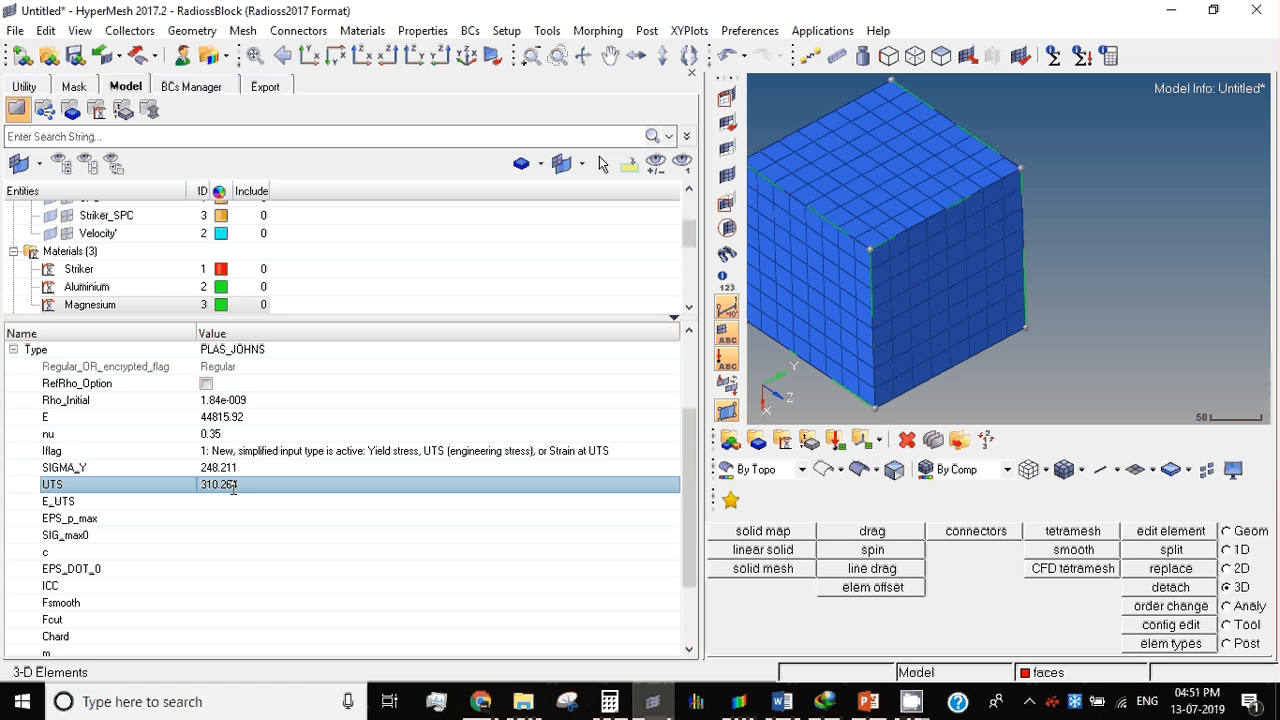
# Step: Look up magnesium's elongation at failure in the Word report and set the Magnesium material's E_UTS to 0.04 in HyperMesh
pyautogui.click(91, 502)
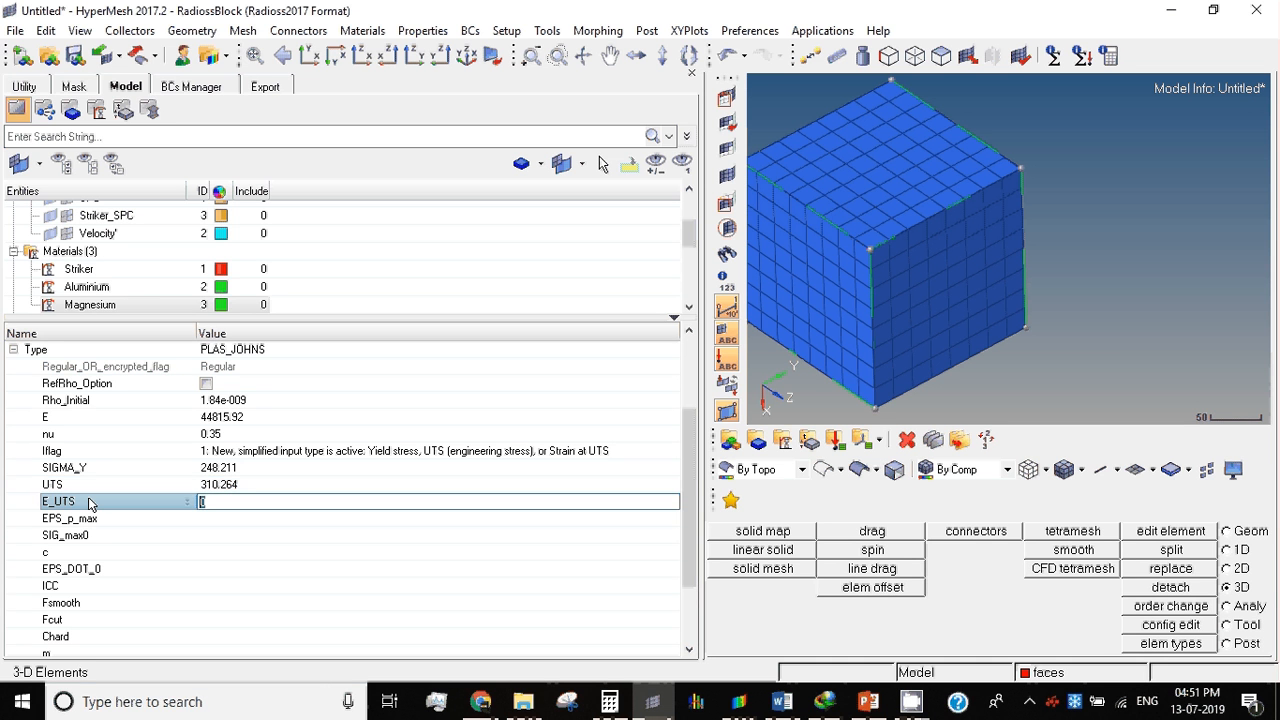
pyautogui.click(782, 702)
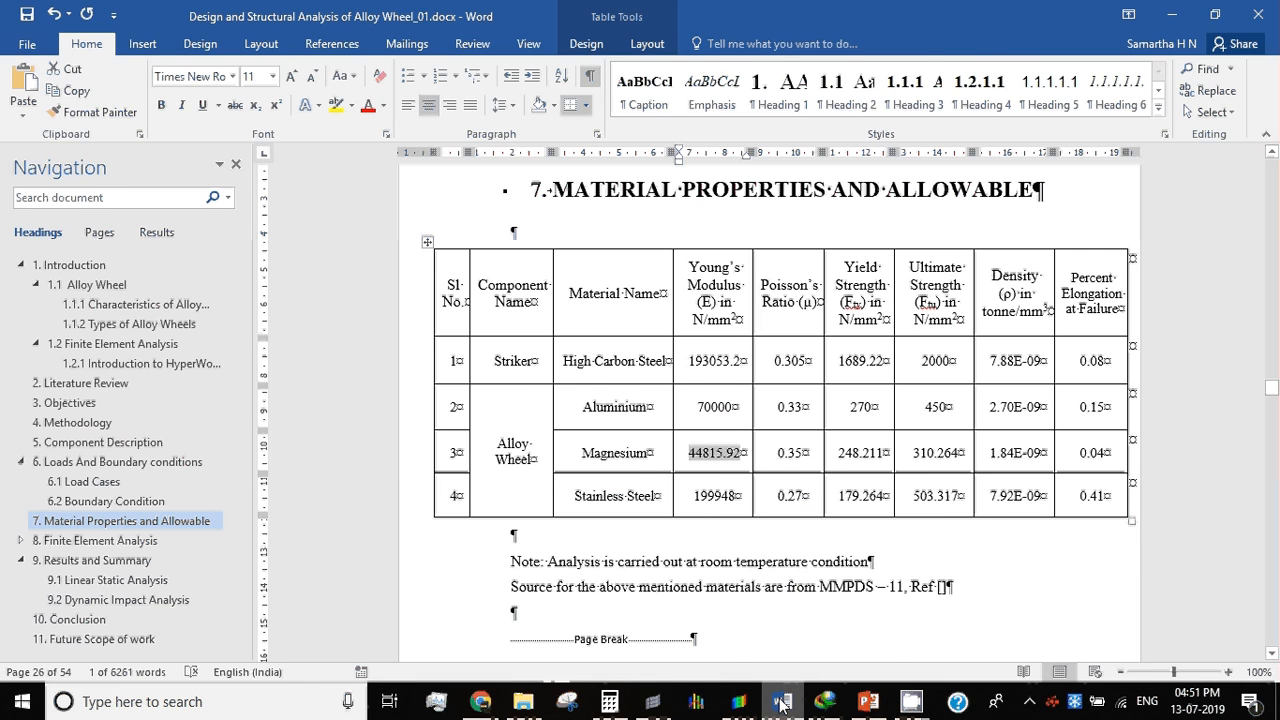
pyautogui.click(782, 702)
pyautogui.click(780, 702)
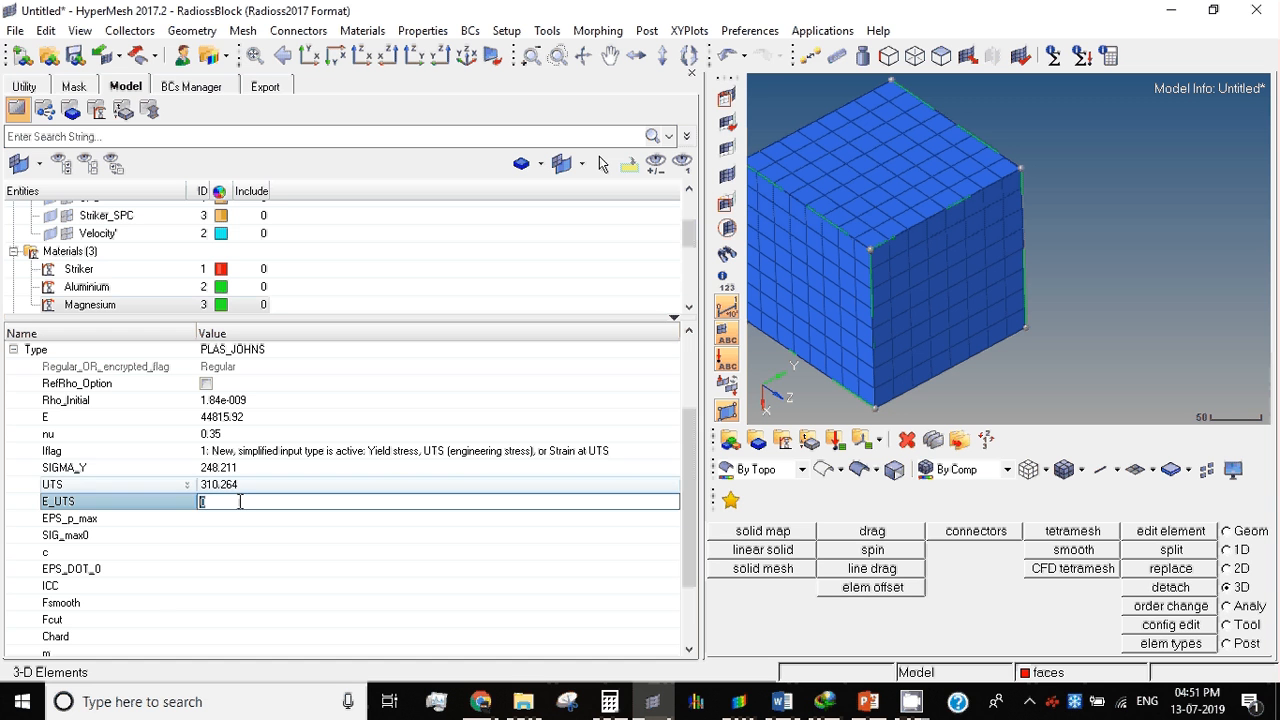
pyautogui.write('0.04')
pyautogui.press('Return')
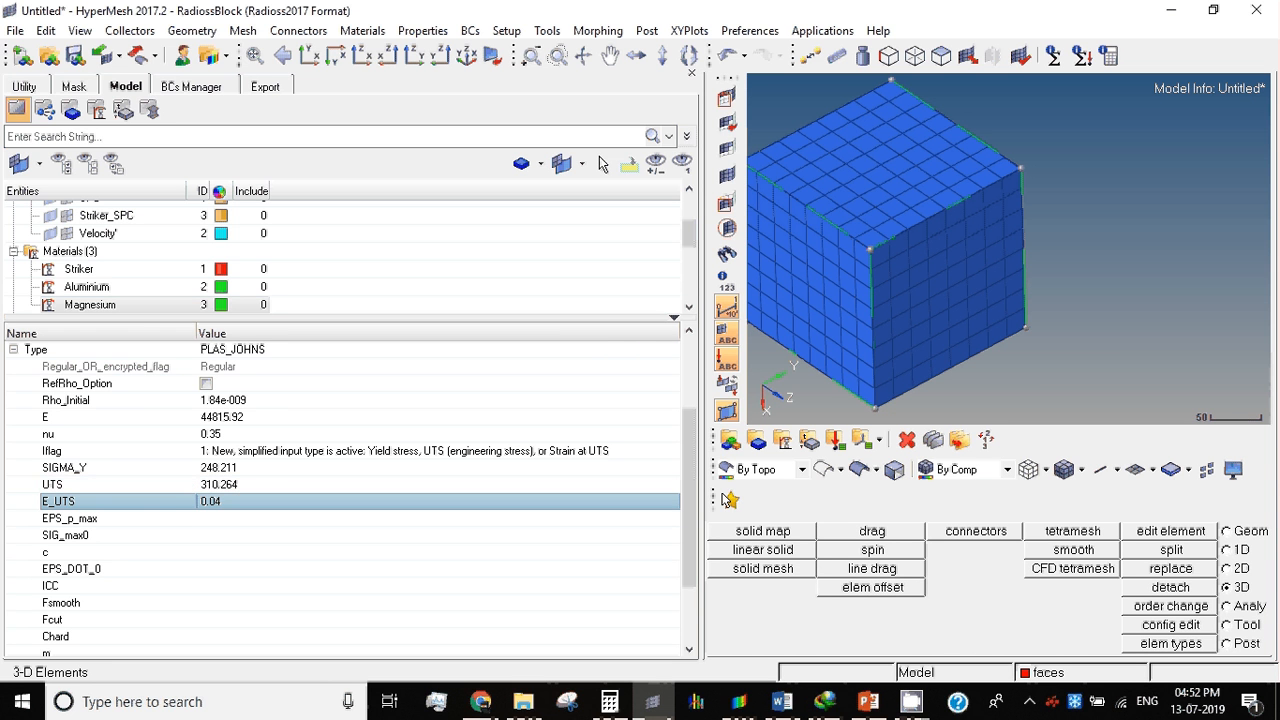
# Step: Look through the Aluminium material's settings for the EPS_p_max and SIG_max0 entries to use as reference for Magnesium
pyautogui.scroll(-1, 697, 540)
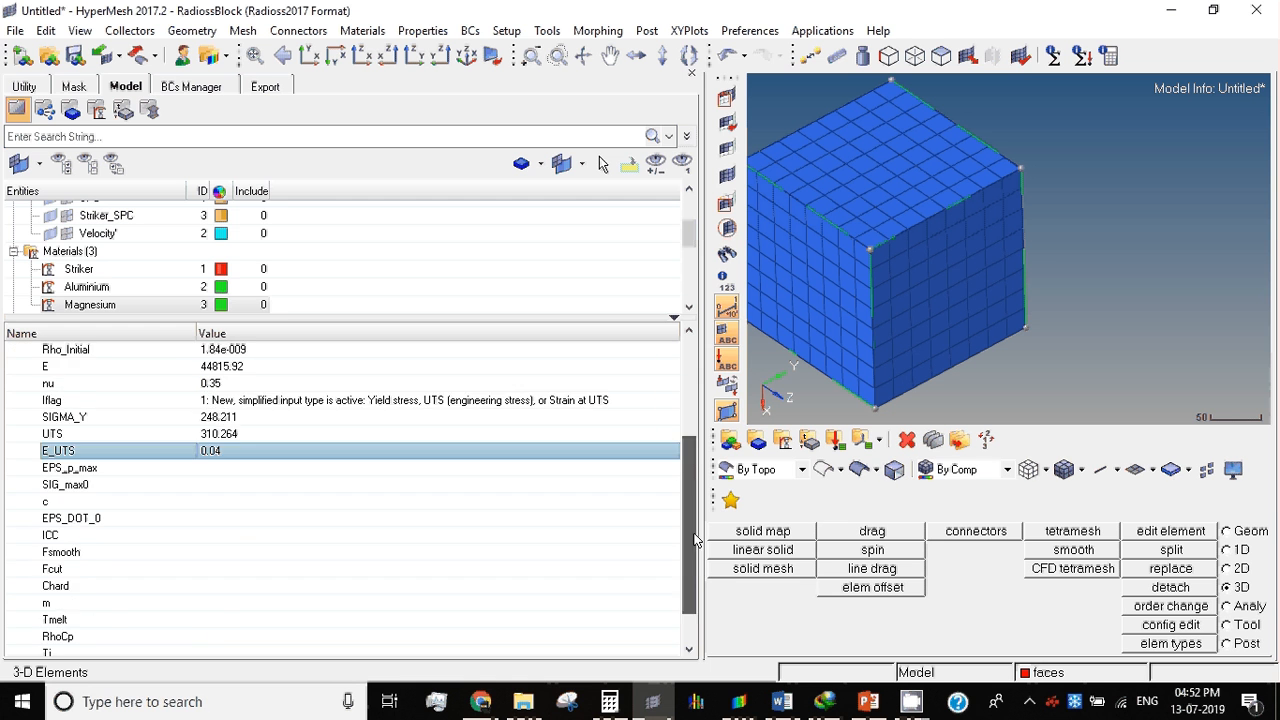
pyautogui.scroll(-1, 697, 540)
pyautogui.click(88, 287)
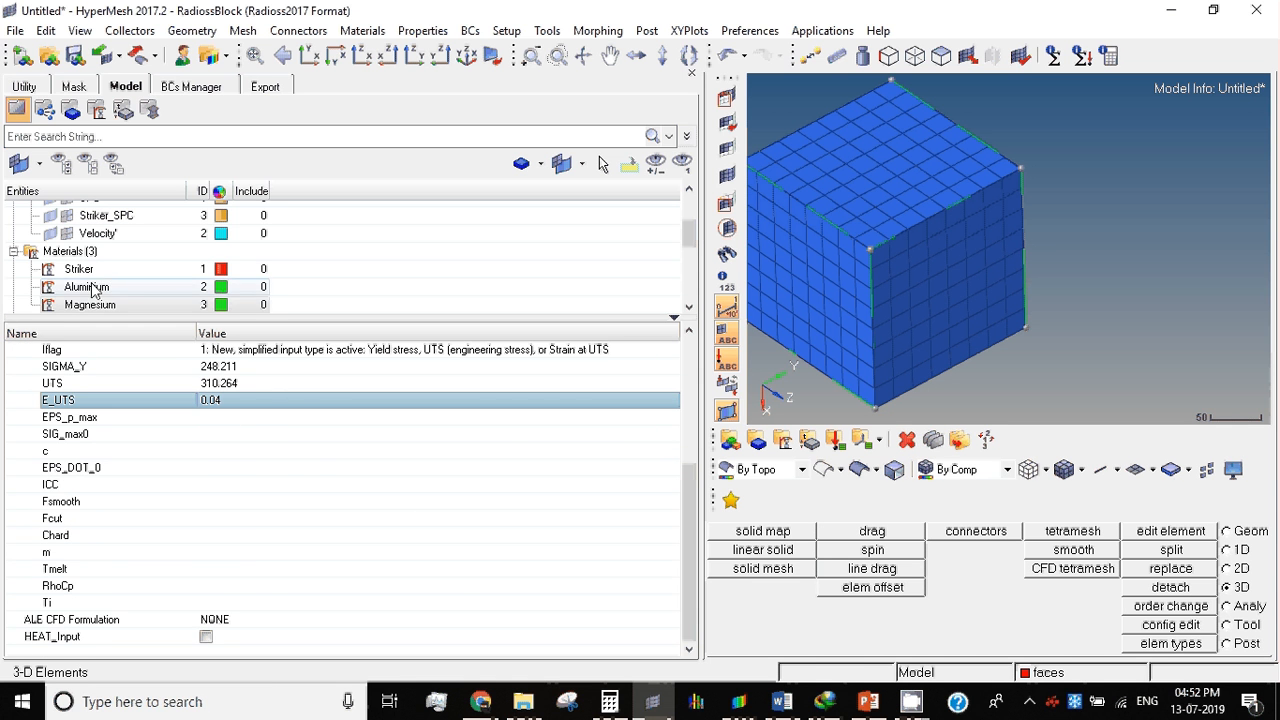
pyautogui.scroll(-2, 91, 287)
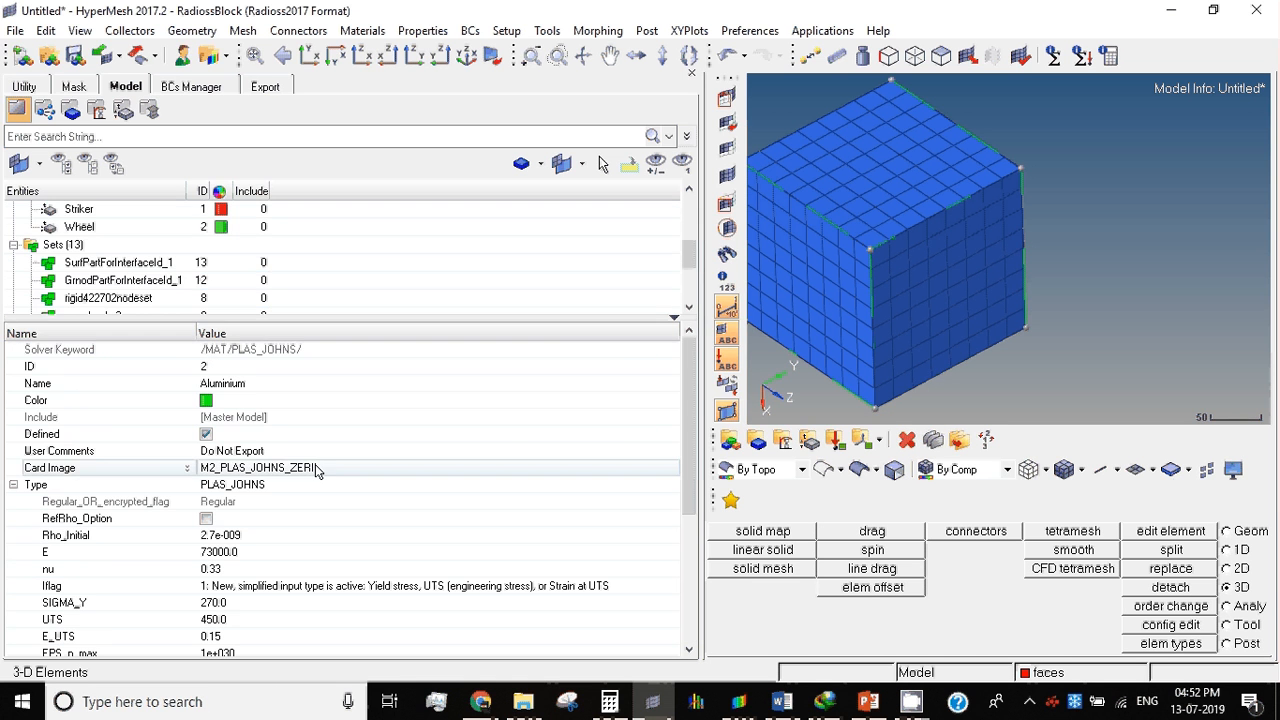
pyautogui.scroll(-1, 695, 535)
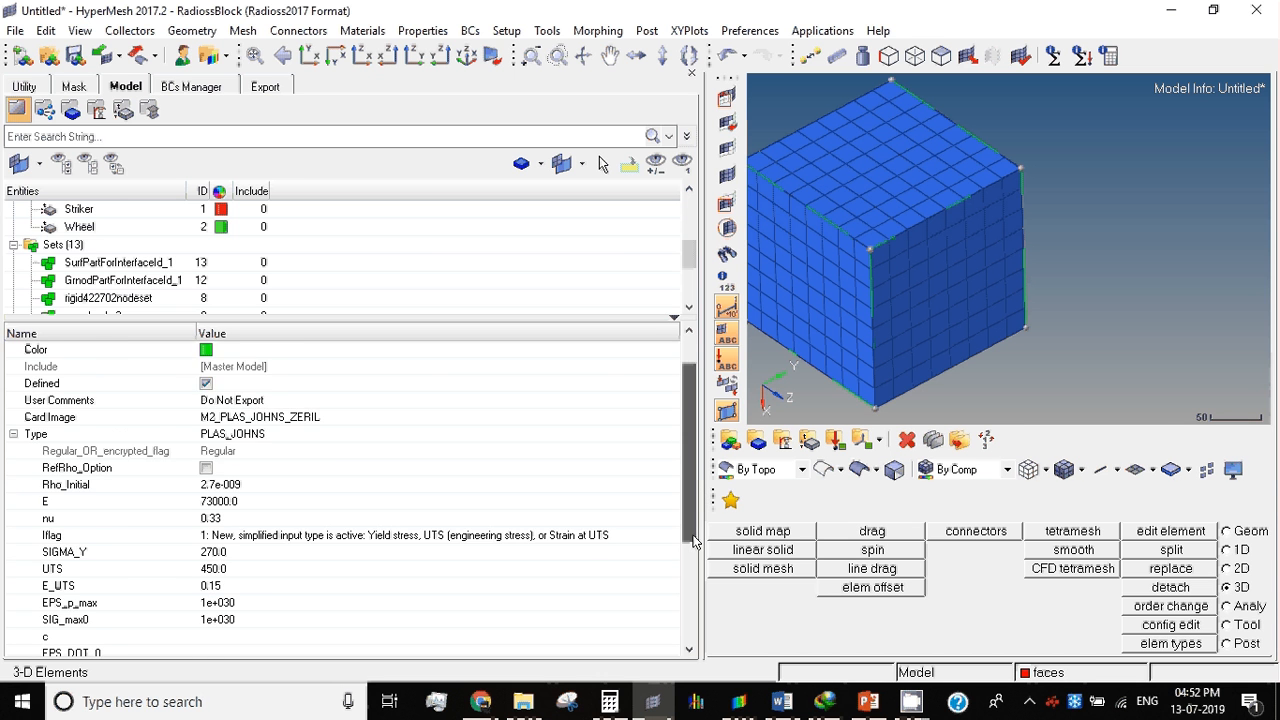
pyautogui.moveTo(695, 535); pyautogui.dragTo(695, 543)
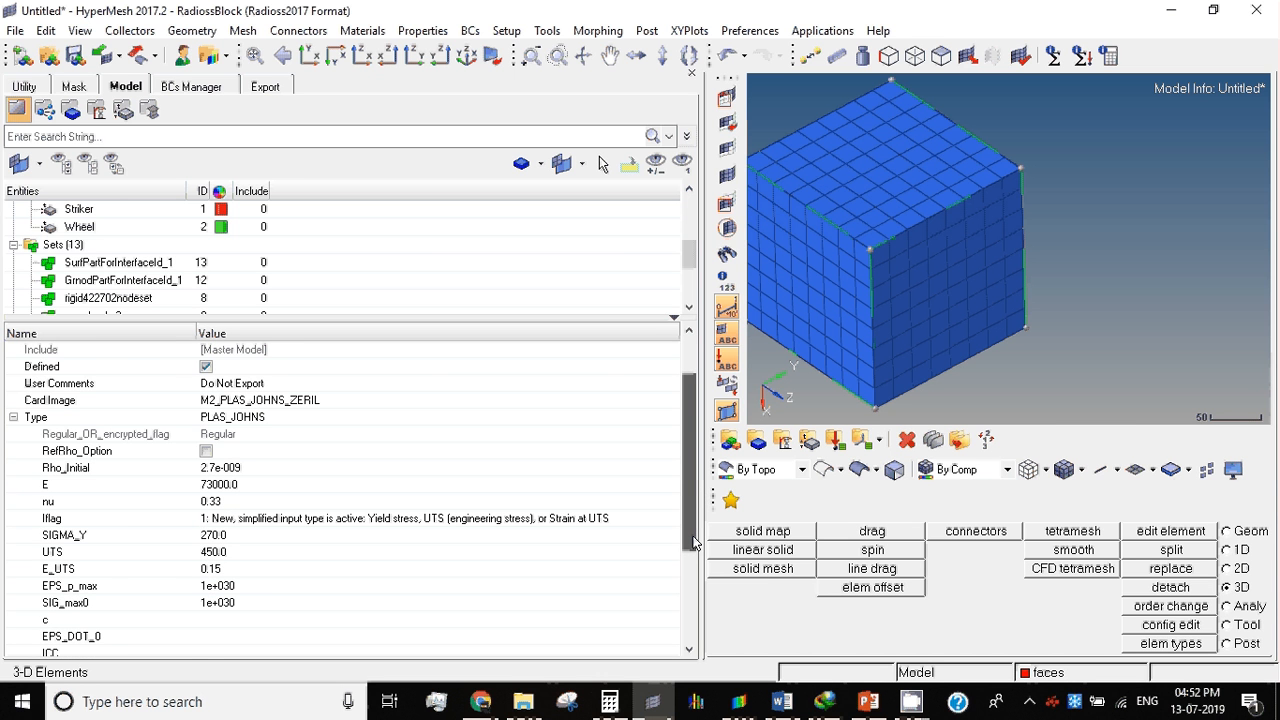
pyautogui.click(79, 227)
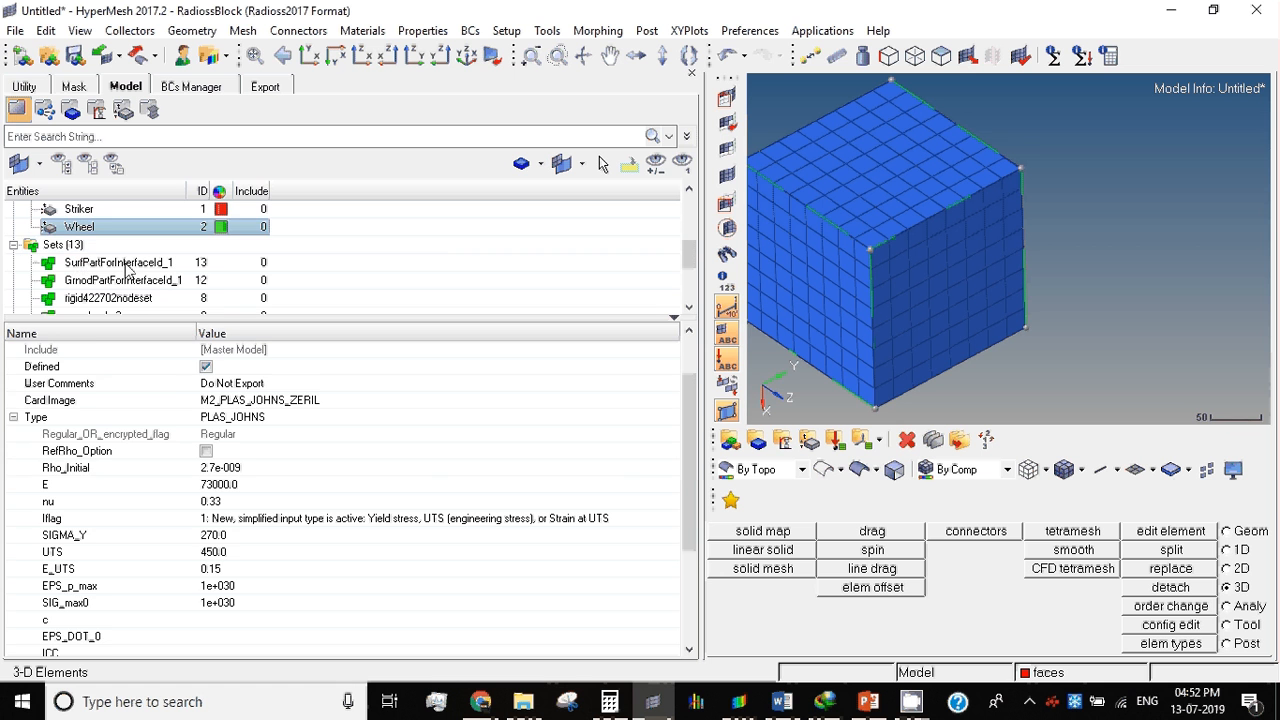
pyautogui.scroll(-4, 220, 495)
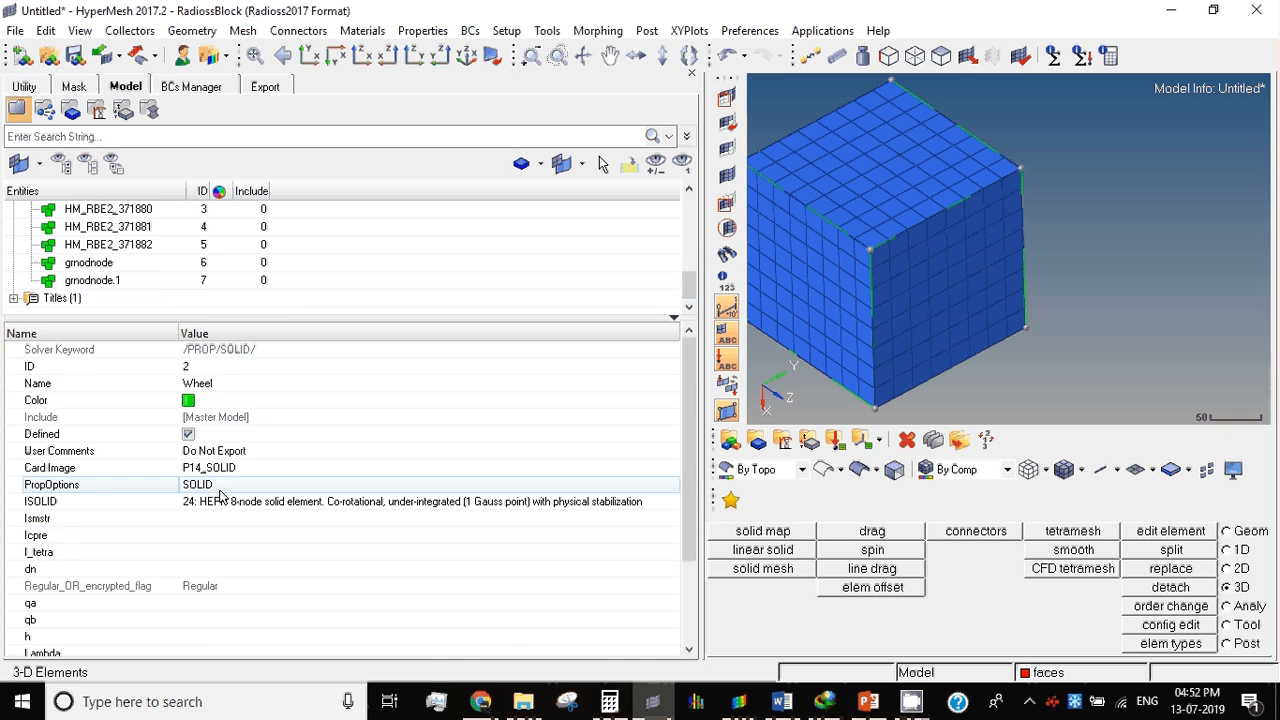
pyautogui.scroll(4, 225, 495)
pyautogui.scroll(5, 131, 286)
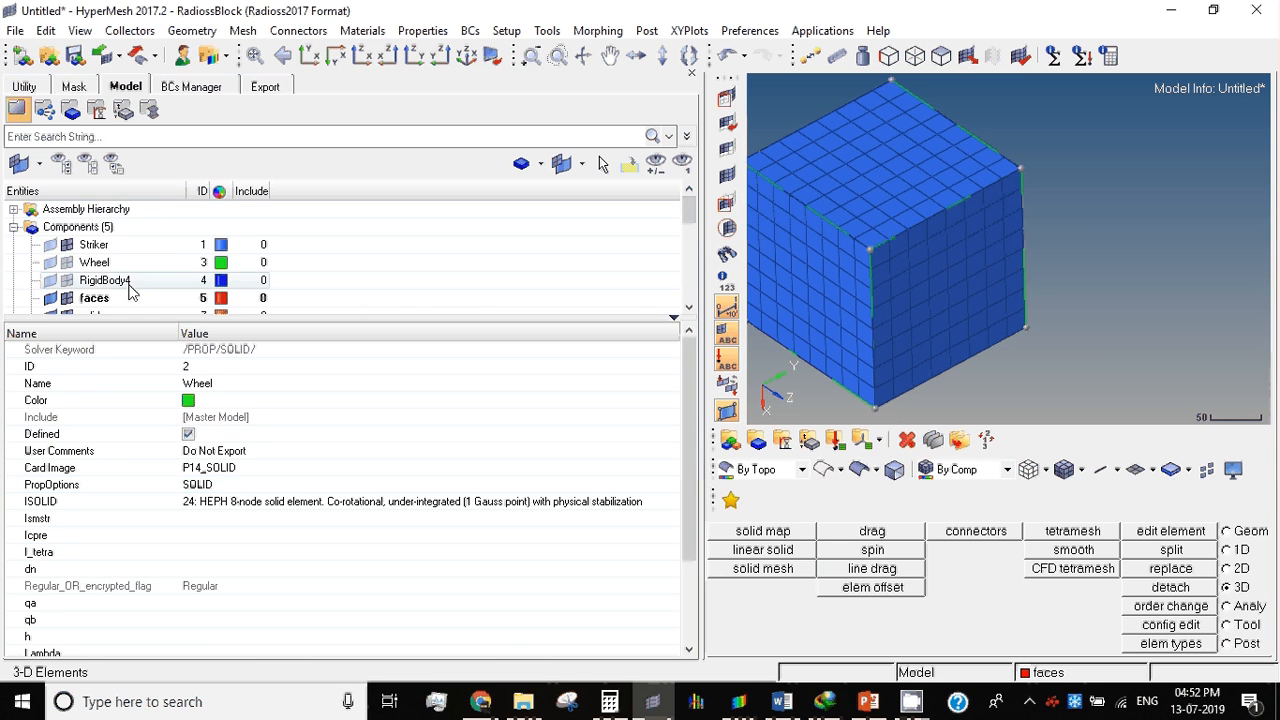
# Step: Set the Magnesium material's EPS_p_max and SIG_max0 both to 1e+030
pyautogui.scroll(-3, 118, 262)
pyautogui.scroll(4, 118, 262)
pyautogui.scroll(-4, 116, 265)
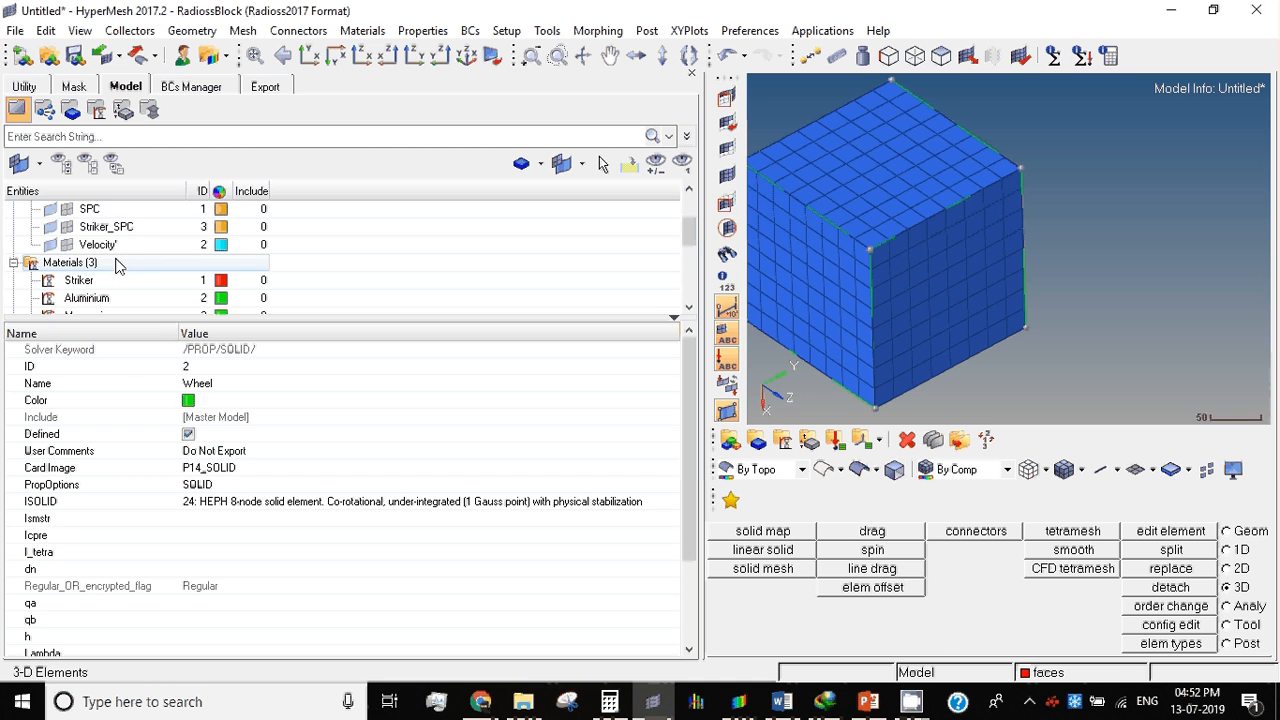
pyautogui.scroll(-3, 116, 264)
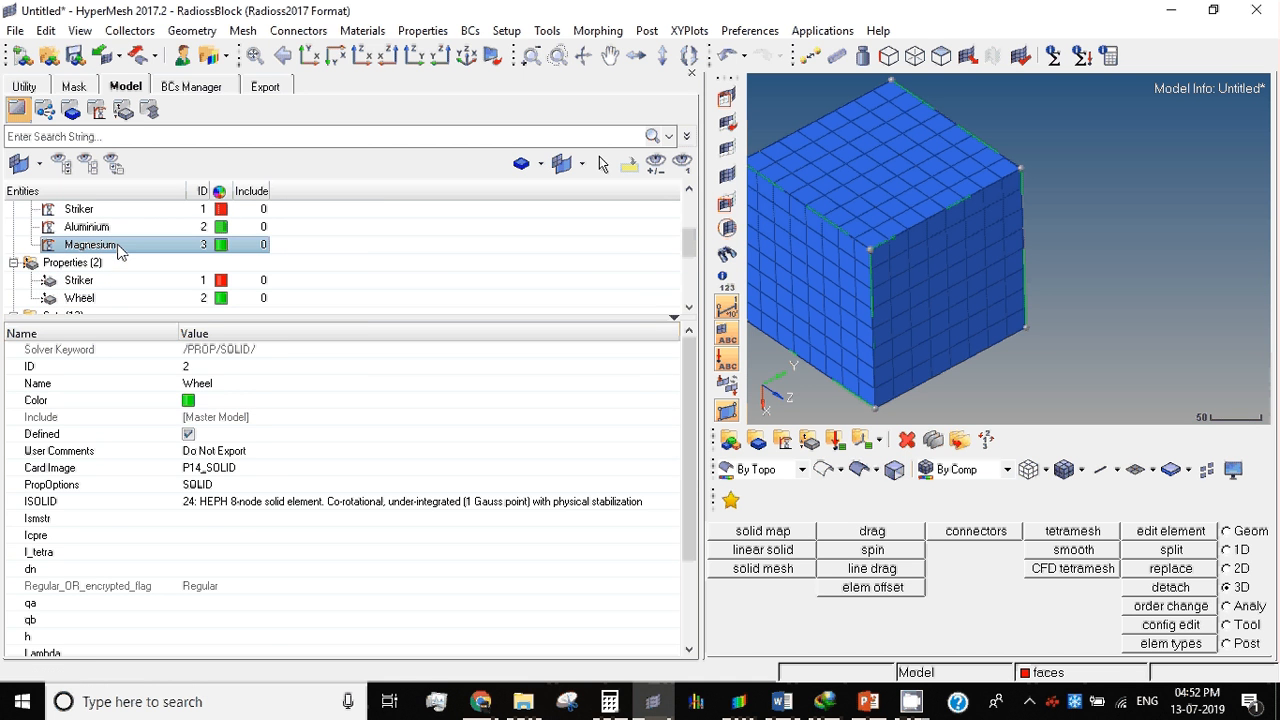
pyautogui.click(117, 246)
pyautogui.scroll(-1, 264, 629)
pyautogui.moveTo(692, 492); pyautogui.dragTo(692, 498)
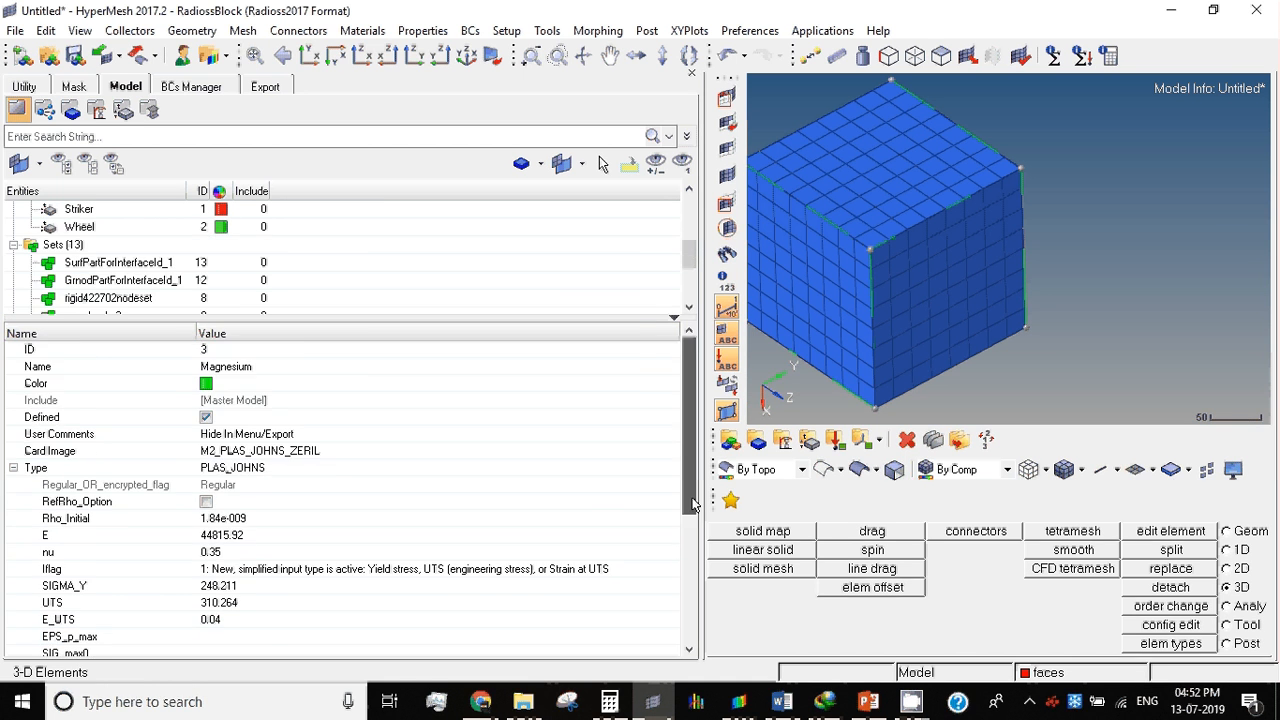
pyautogui.scroll(-2, 280, 590)
pyautogui.click(269, 535)
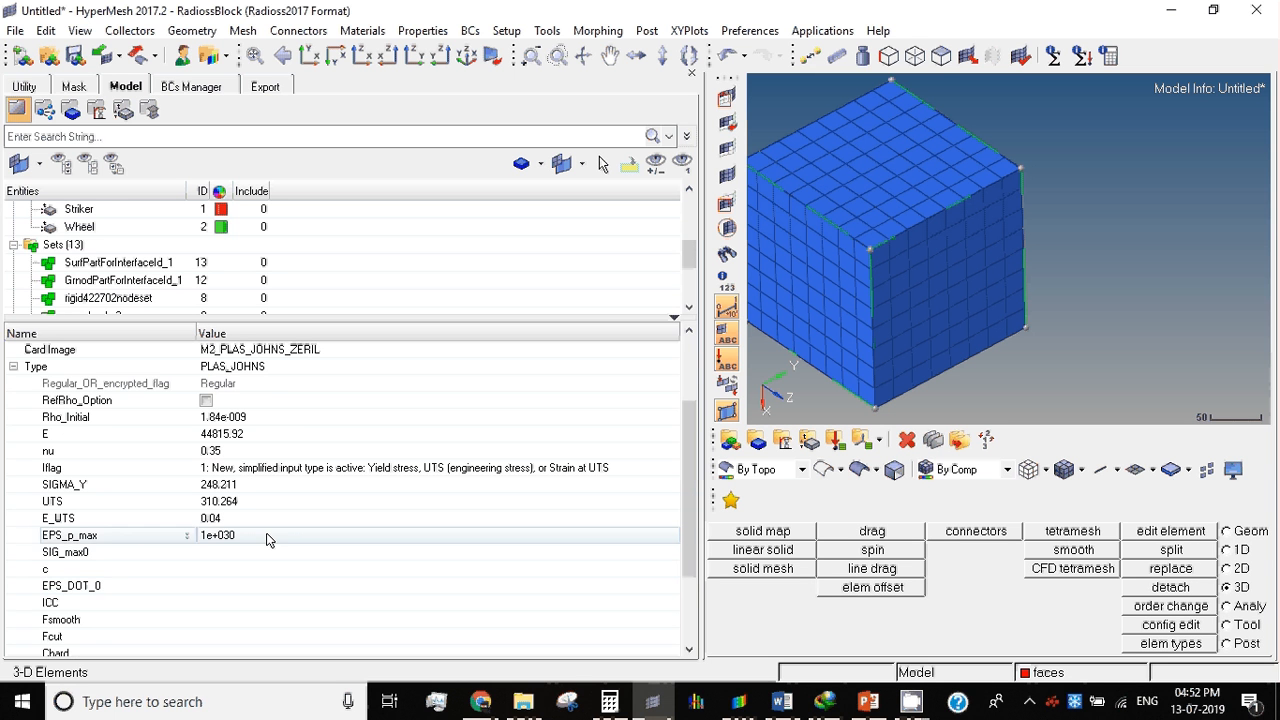
pyautogui.click(269, 535)
pyautogui.press('Return')
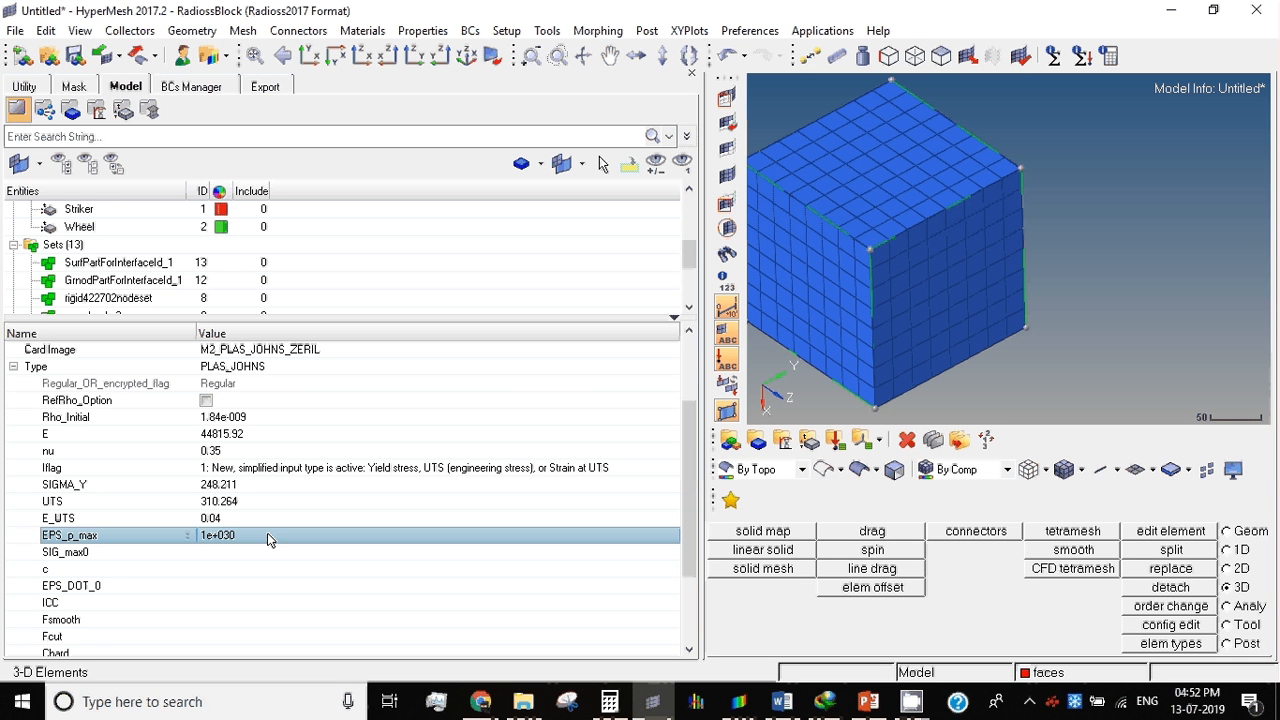
pyautogui.click(225, 552)
pyautogui.click(225, 552)
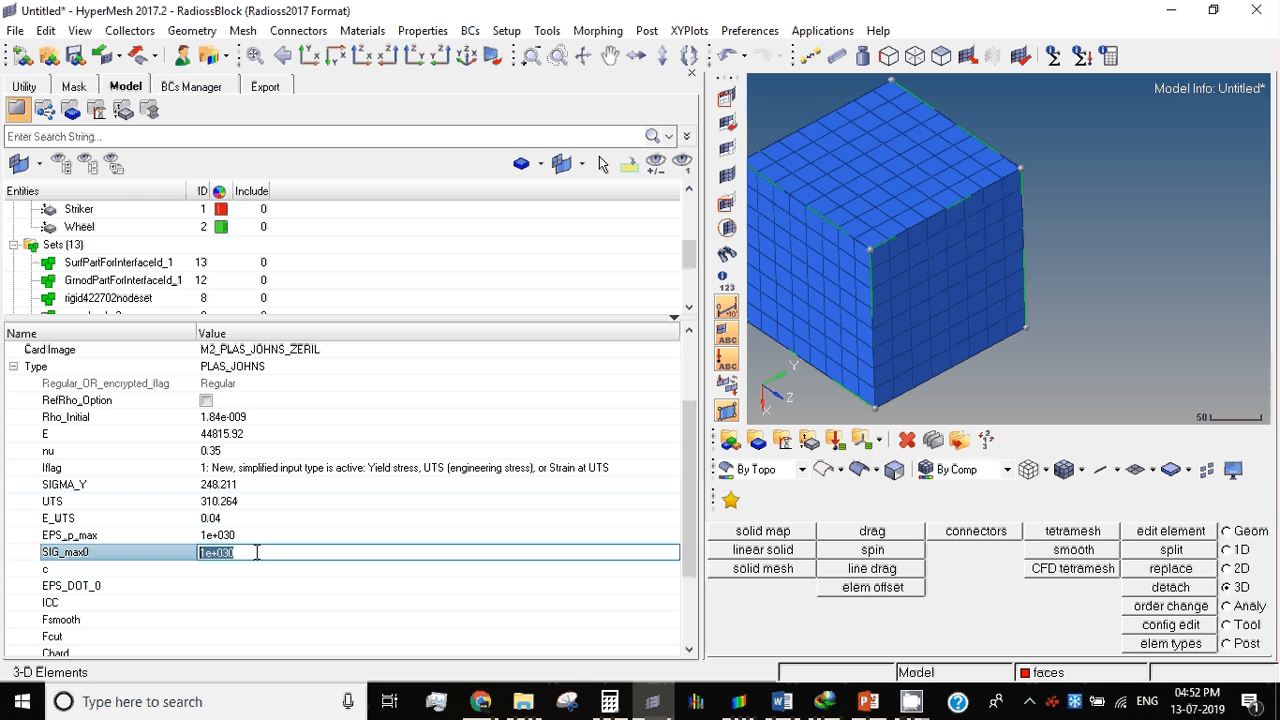
pyautogui.press('Return')
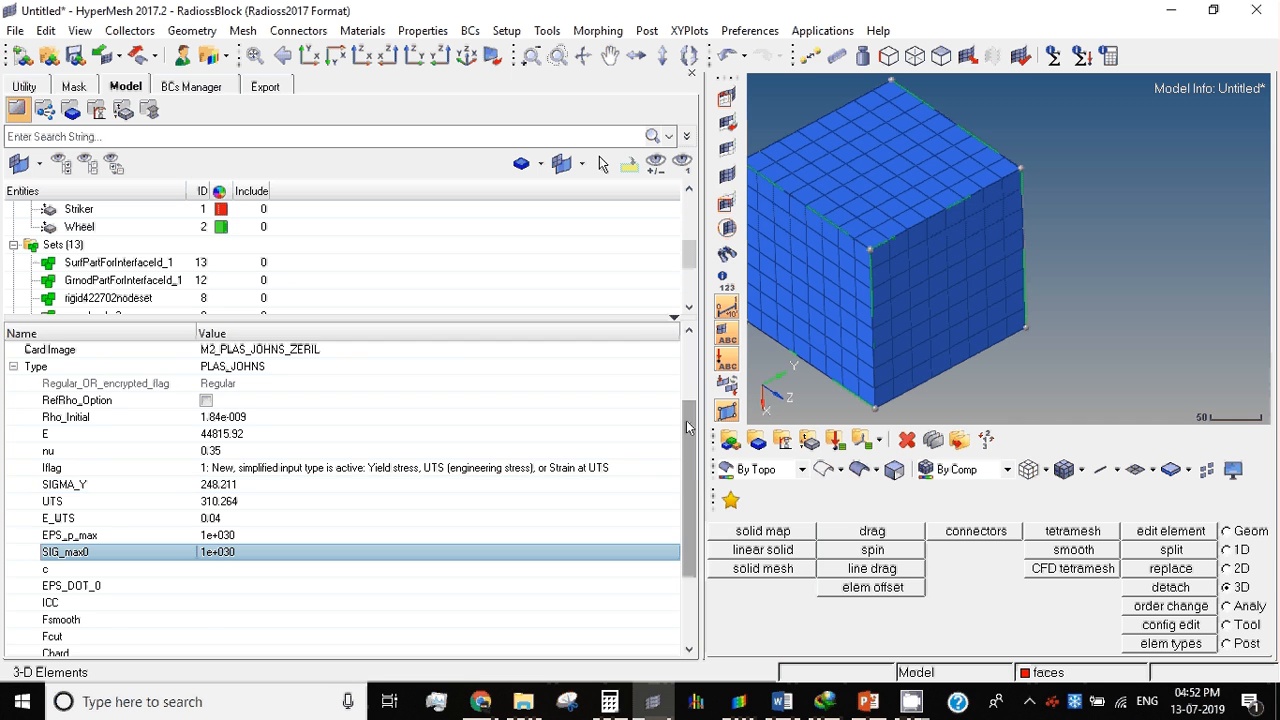
# Step: Compare the completed Magnesium material's parameters with those of the Aluminium material
pyautogui.scroll(-3, 687, 427)
pyautogui.scroll(4, 463, 335)
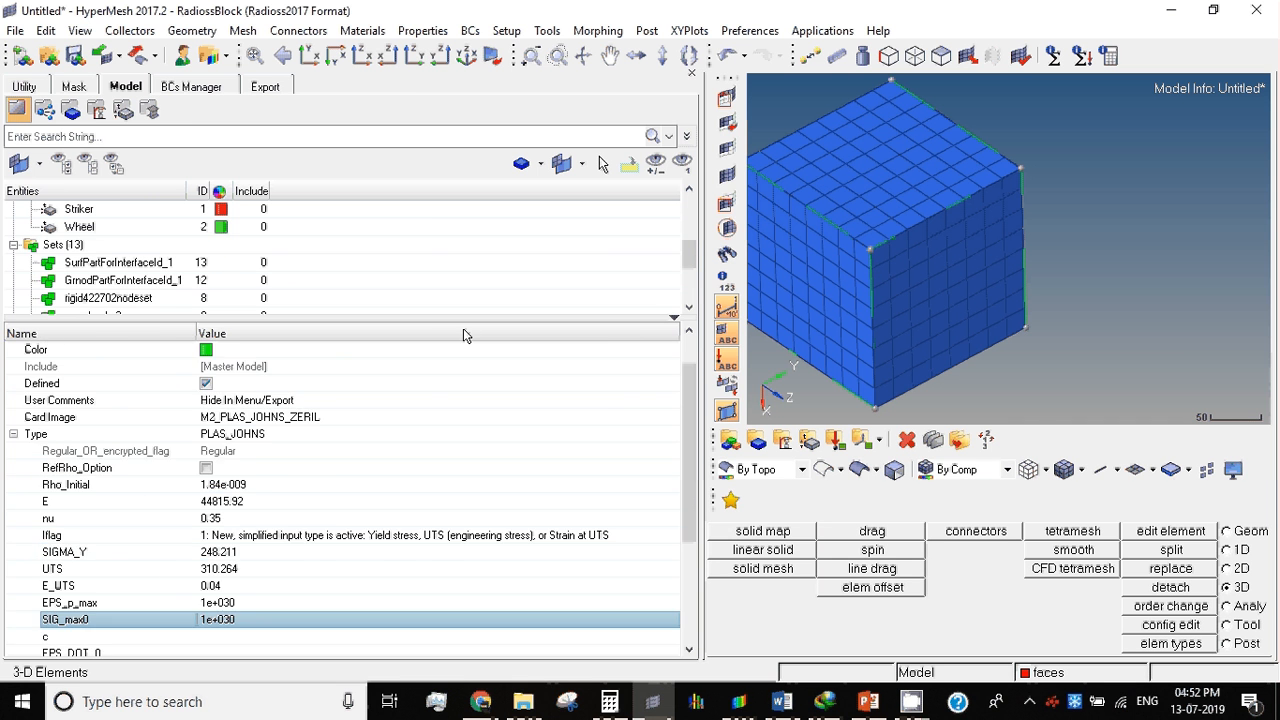
pyautogui.click(160, 262)
pyautogui.click(163, 249)
pyautogui.scroll(3, 163, 250)
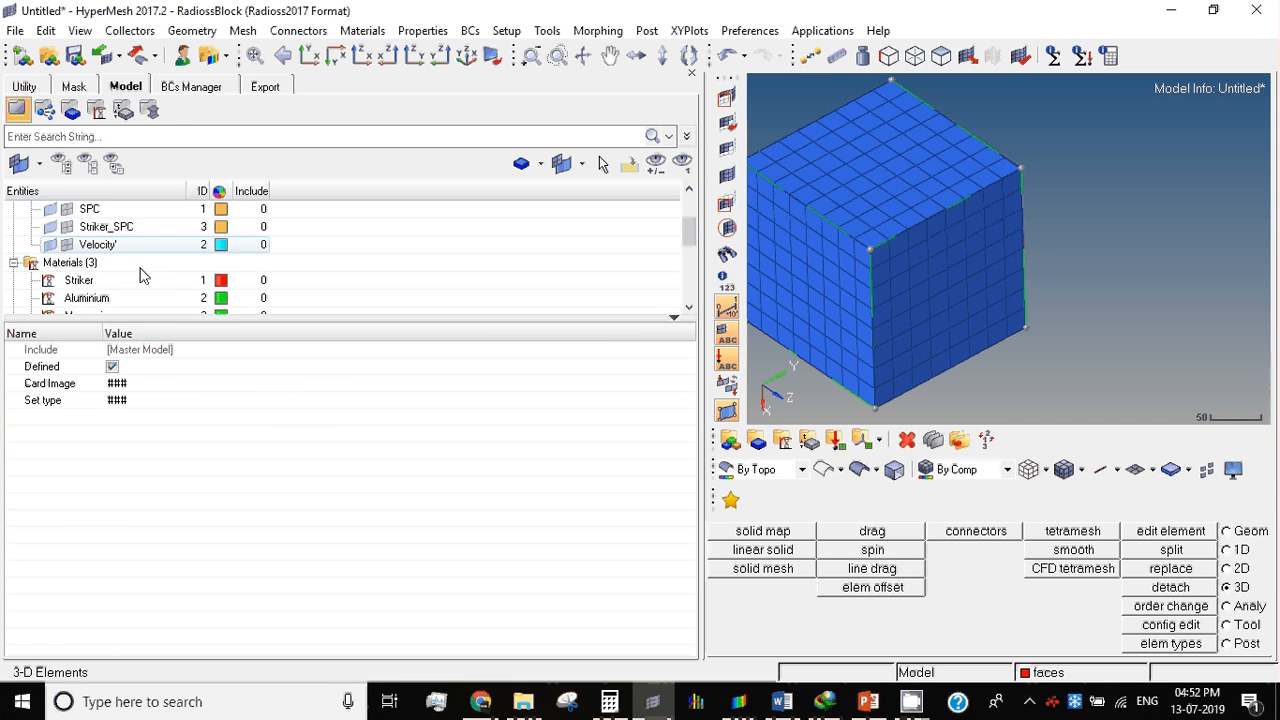
pyautogui.click(127, 300)
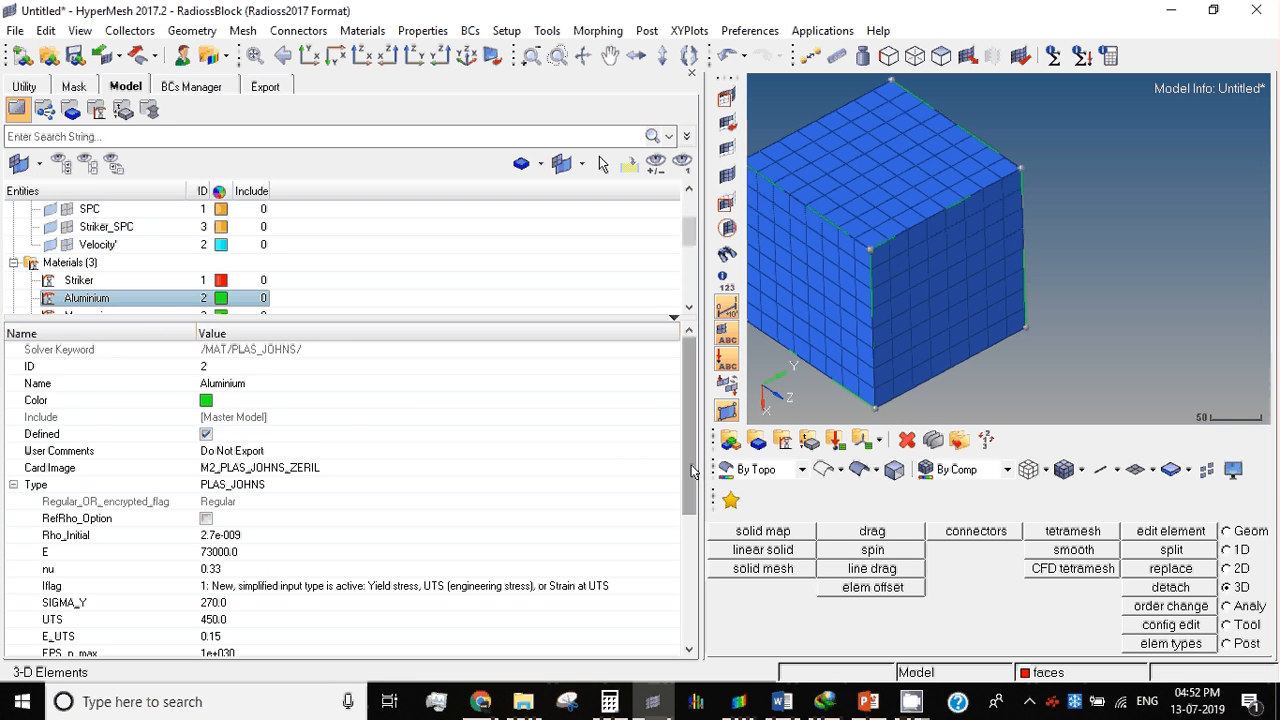
pyautogui.moveTo(691, 472); pyautogui.dragTo(668, 656)
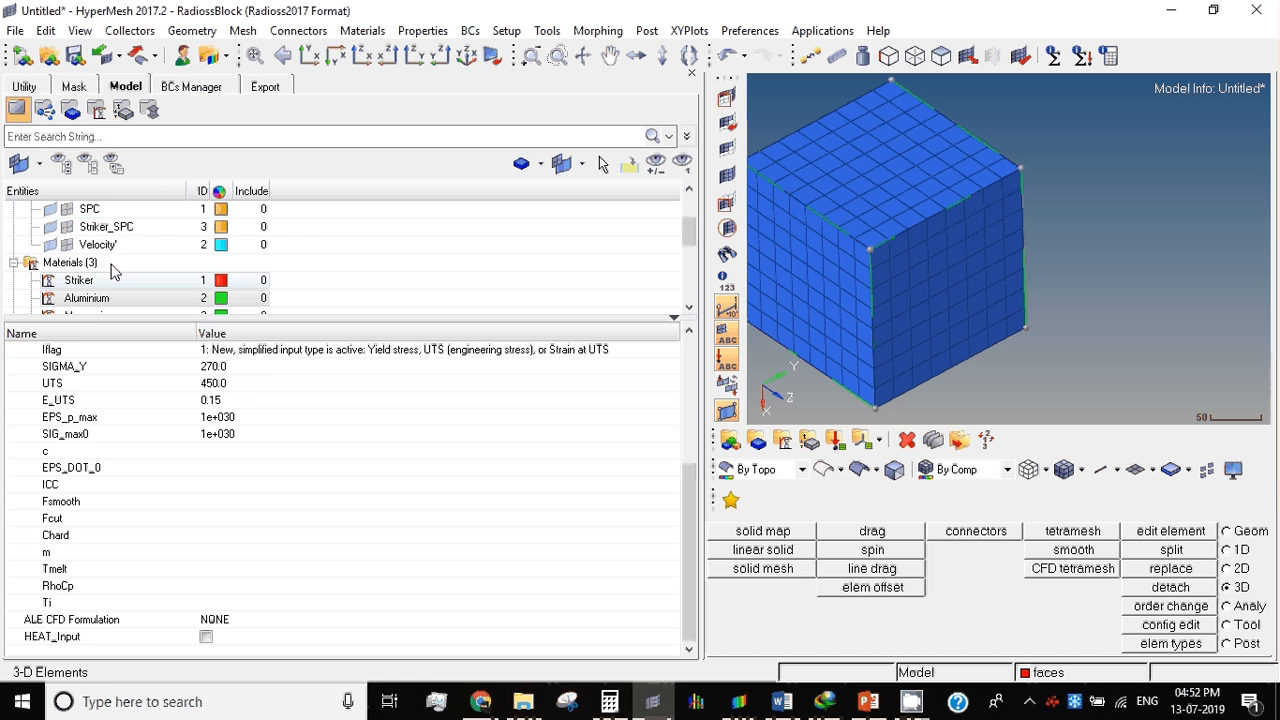
pyautogui.click(95, 313)
pyautogui.scroll(-4, 465, 494)
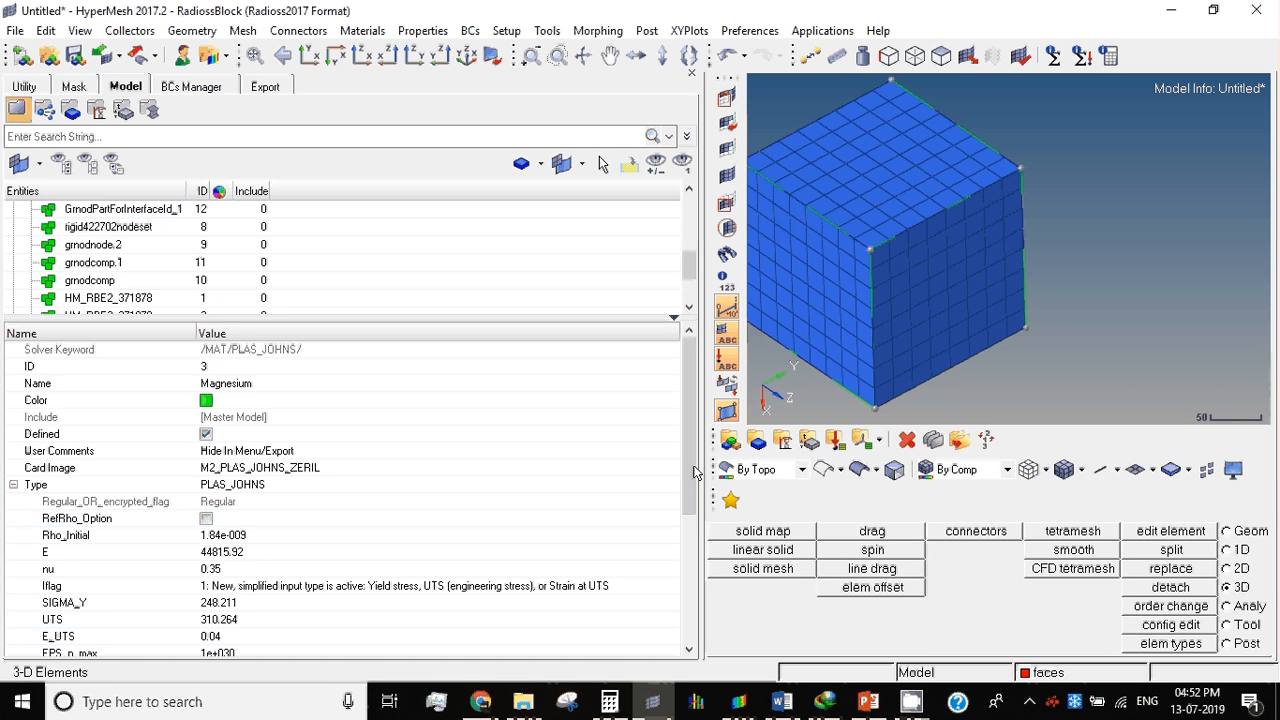
pyautogui.scroll(-3, 433, 548)
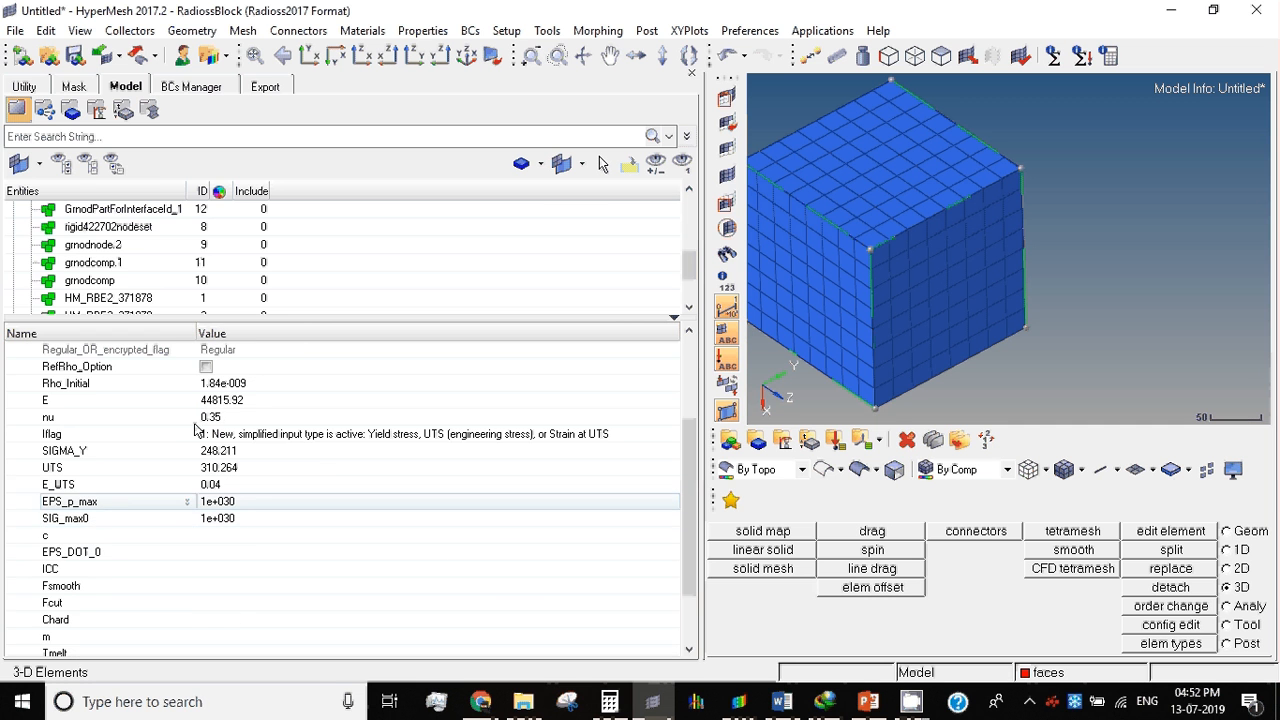
# Step: Examine the Striker property's card image and solid element options
pyautogui.click(93, 244)
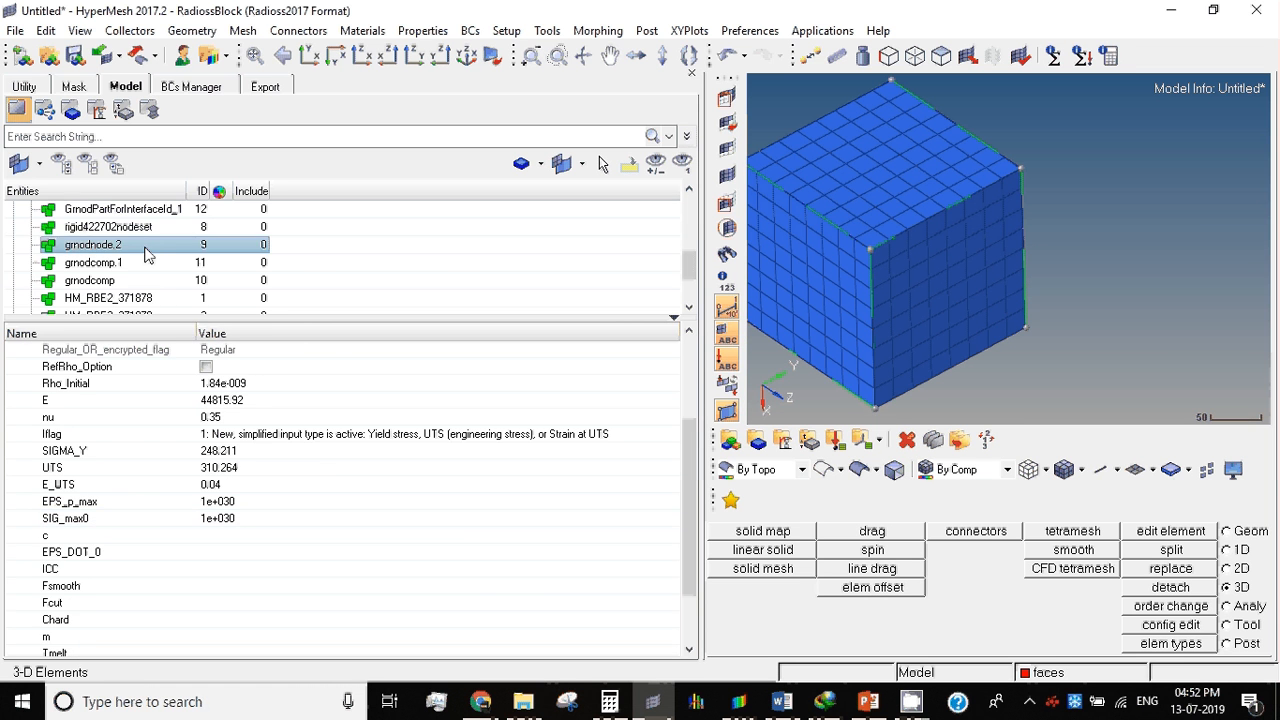
pyautogui.scroll(5, 135, 261)
pyautogui.scroll(-1, 135, 261)
pyautogui.click(124, 281)
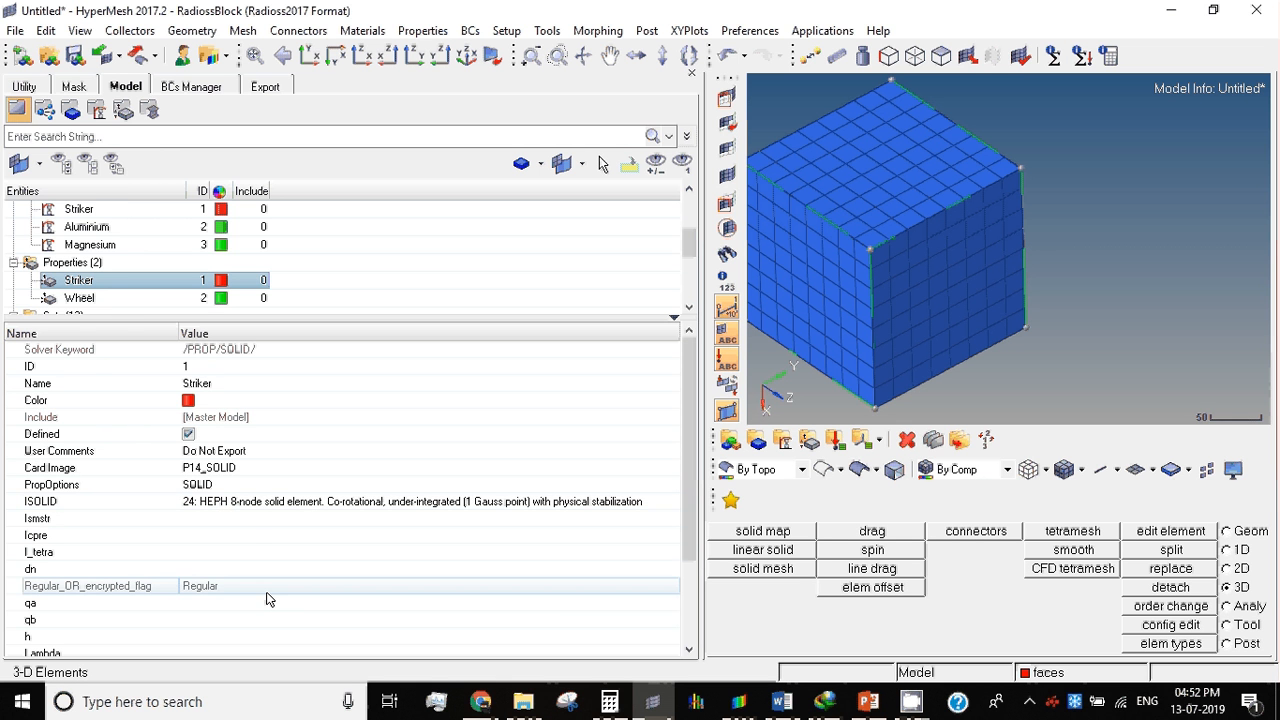
pyautogui.click(250, 536)
pyautogui.click(208, 468)
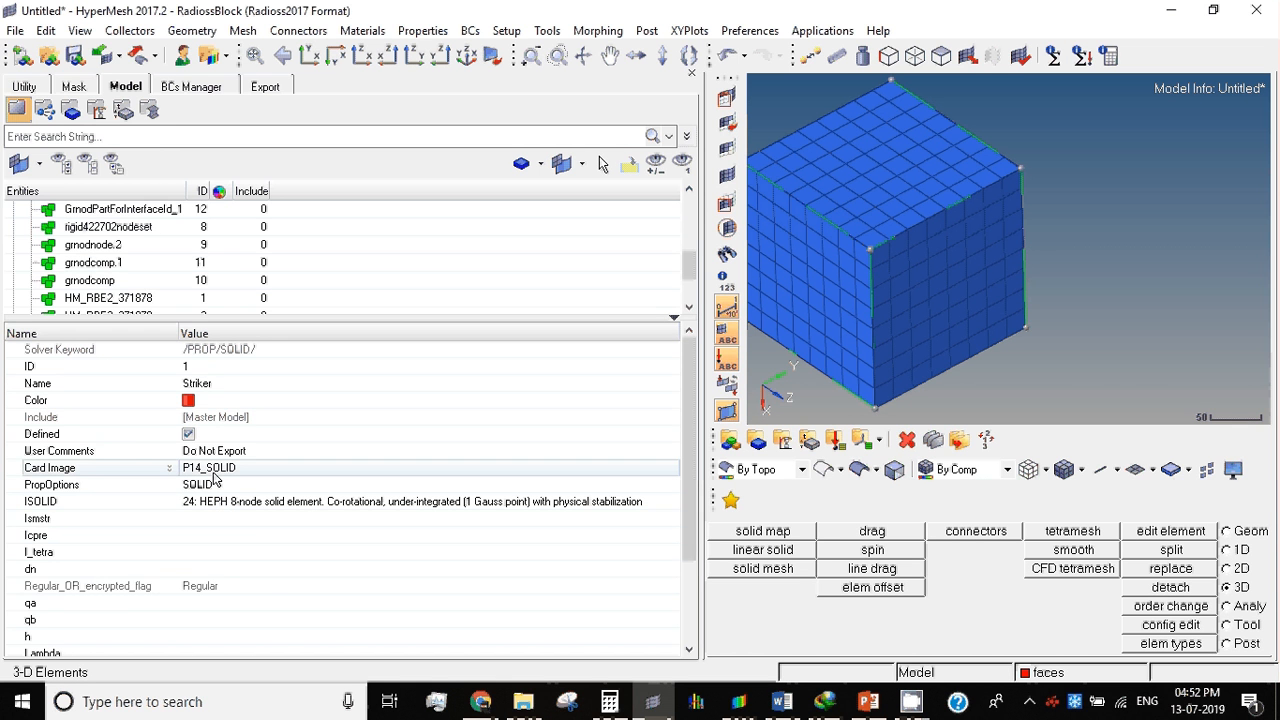
pyautogui.scroll(5, 103, 258)
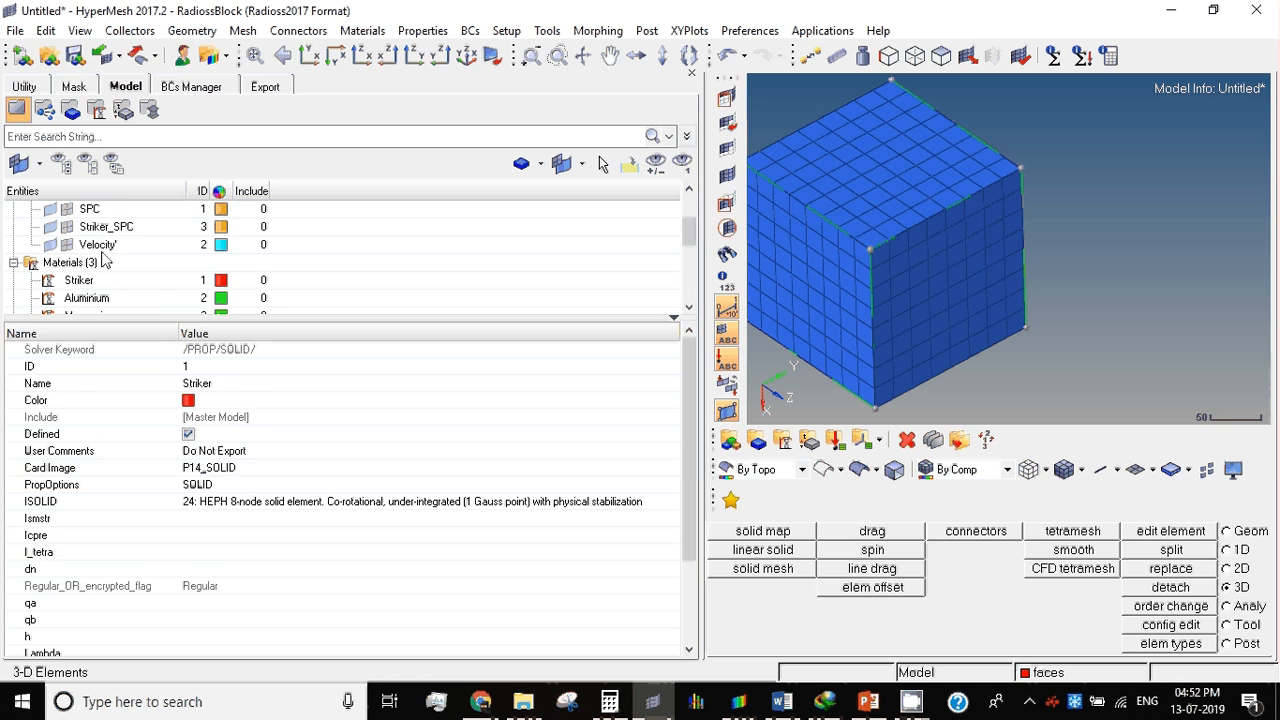
# Step: Check the property choices for the Striker component's Prop_Id and accept the Striker property
pyautogui.click(107, 264)
pyautogui.scroll(2, 109, 263)
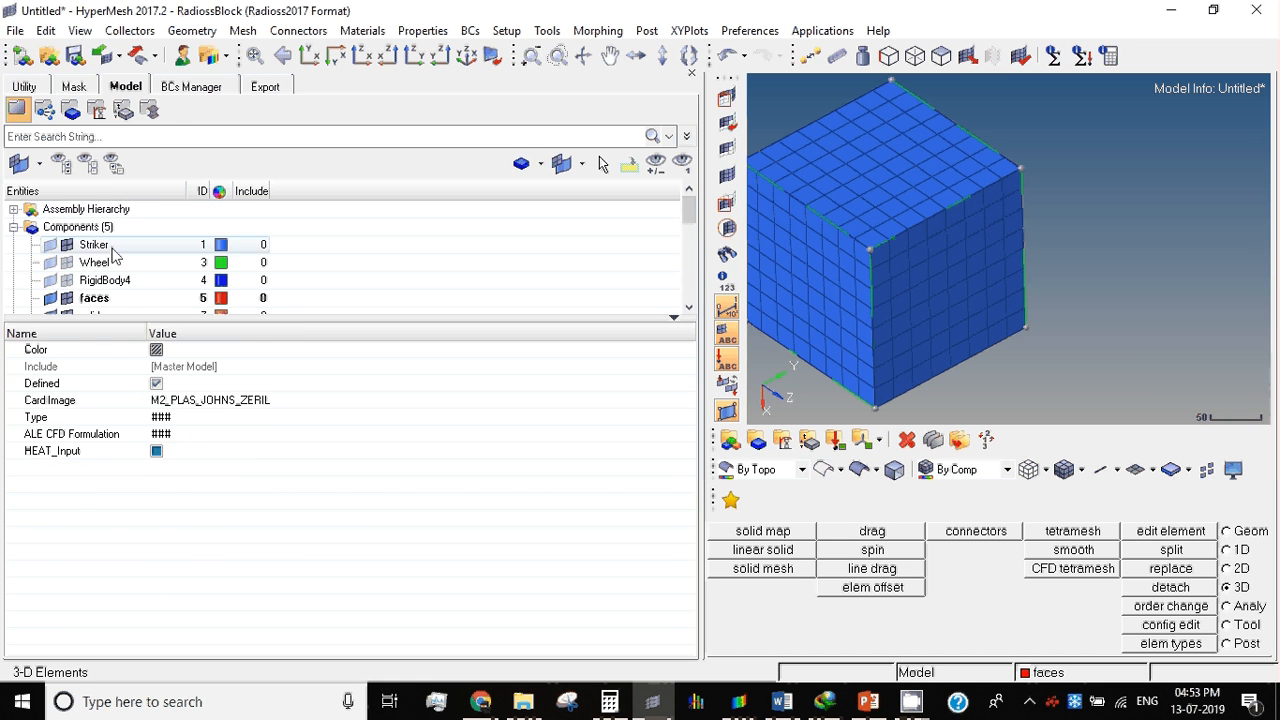
pyautogui.click(112, 249)
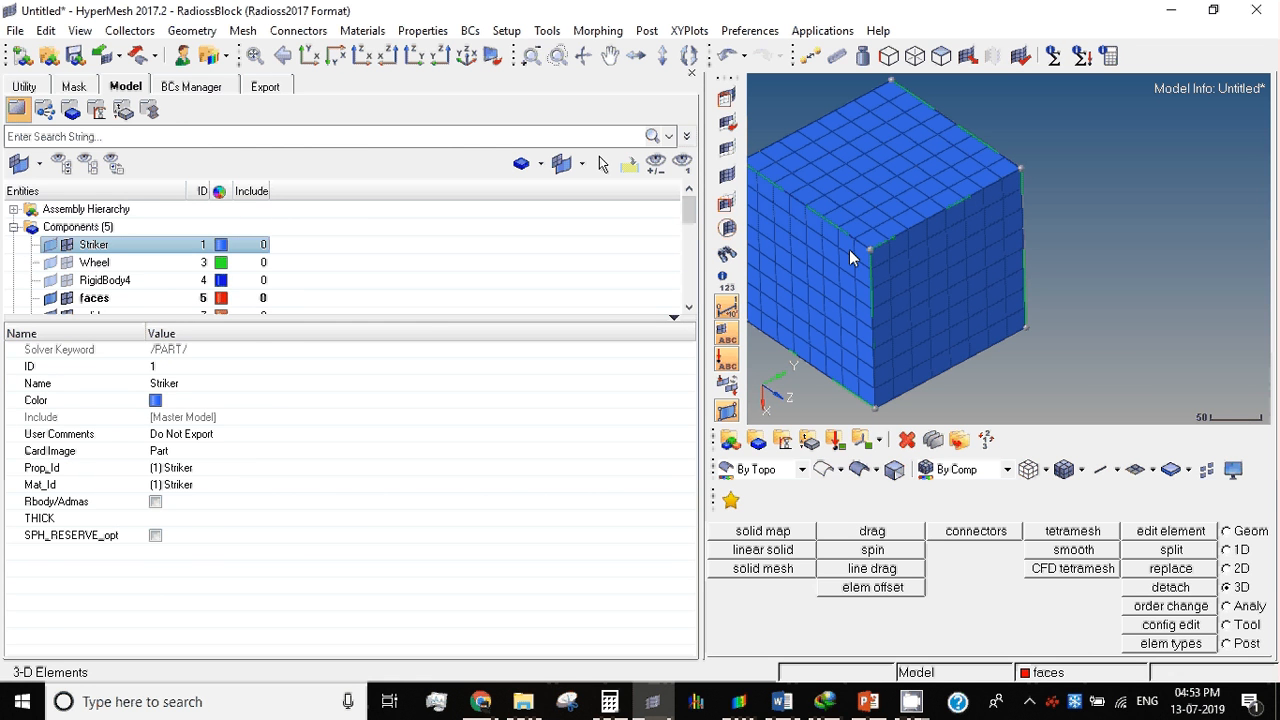
pyautogui.click(190, 469)
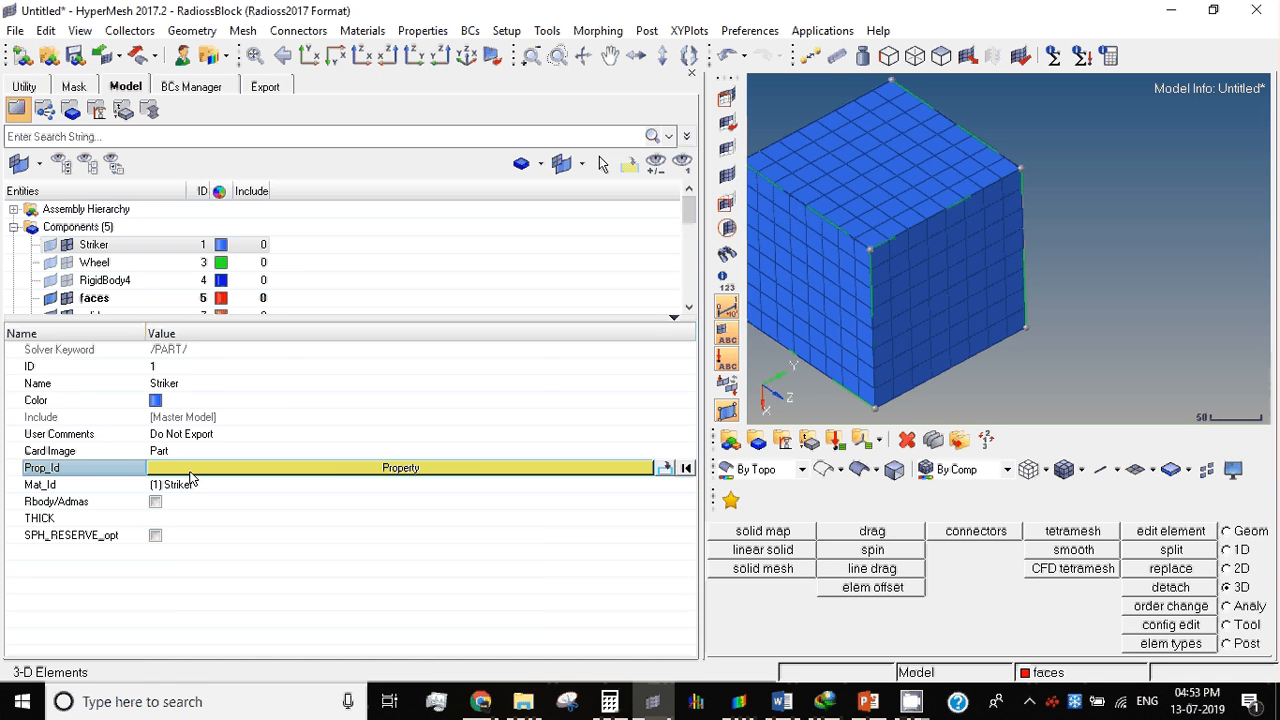
pyautogui.click(190, 470)
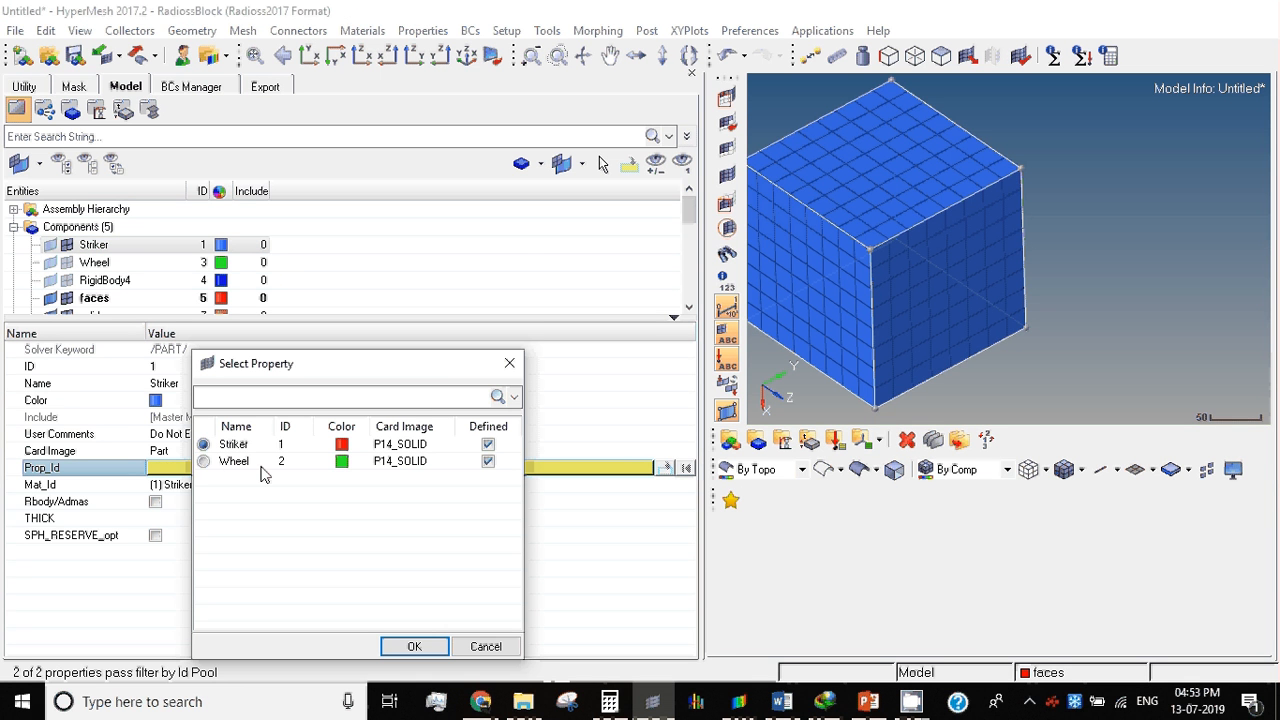
pyautogui.click(414, 646)
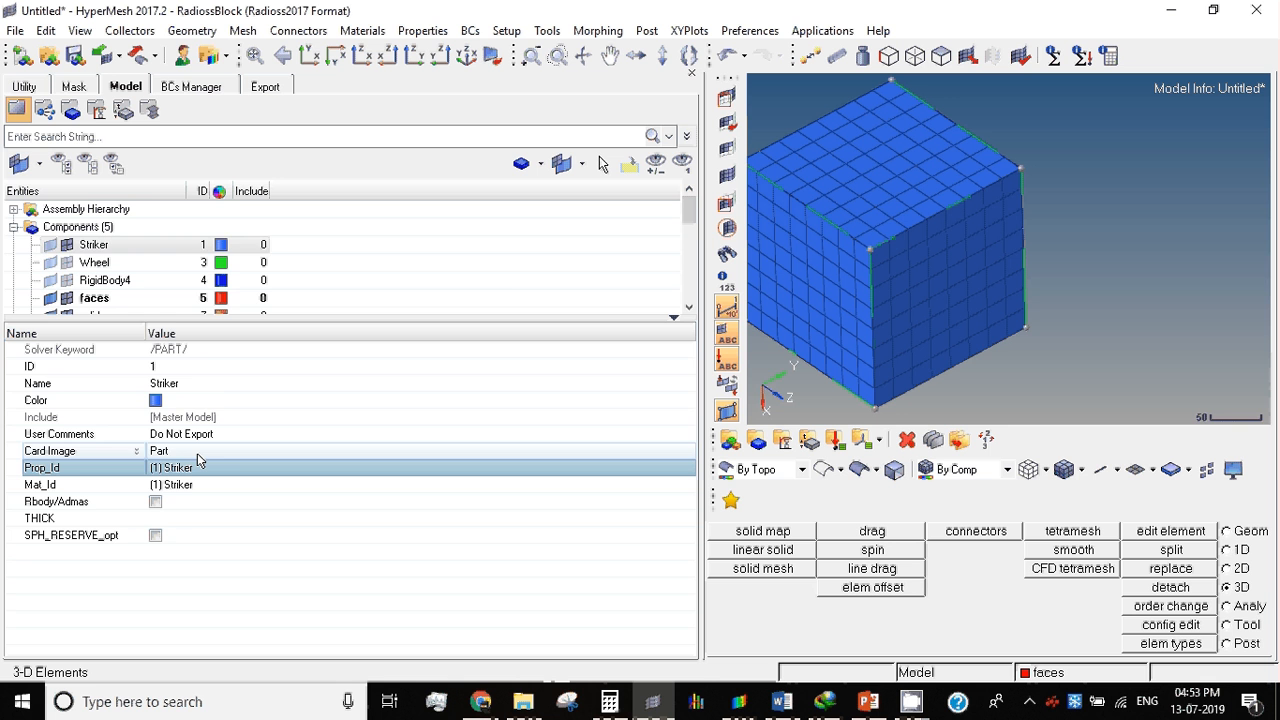
# Step: Create a new component and view its property and material assignment fields
pyautogui.rightClick(443, 256)
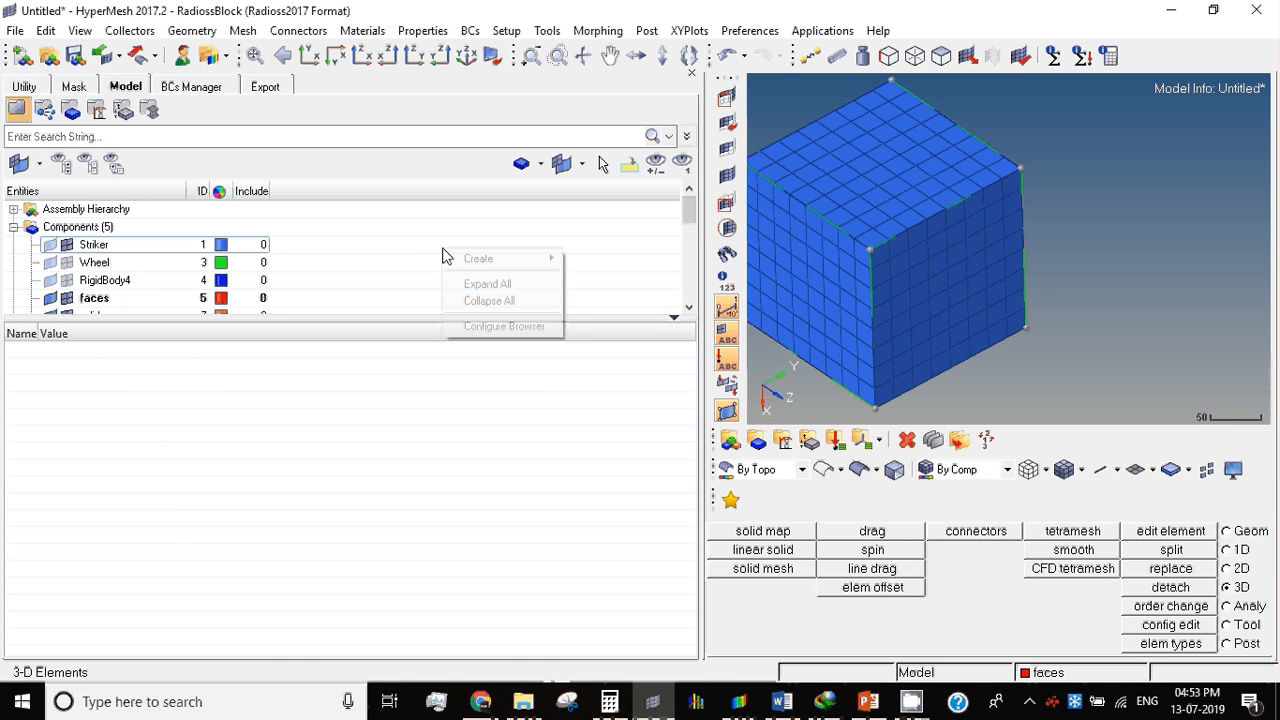
pyautogui.moveTo(480, 258)
pyautogui.click(664, 302)
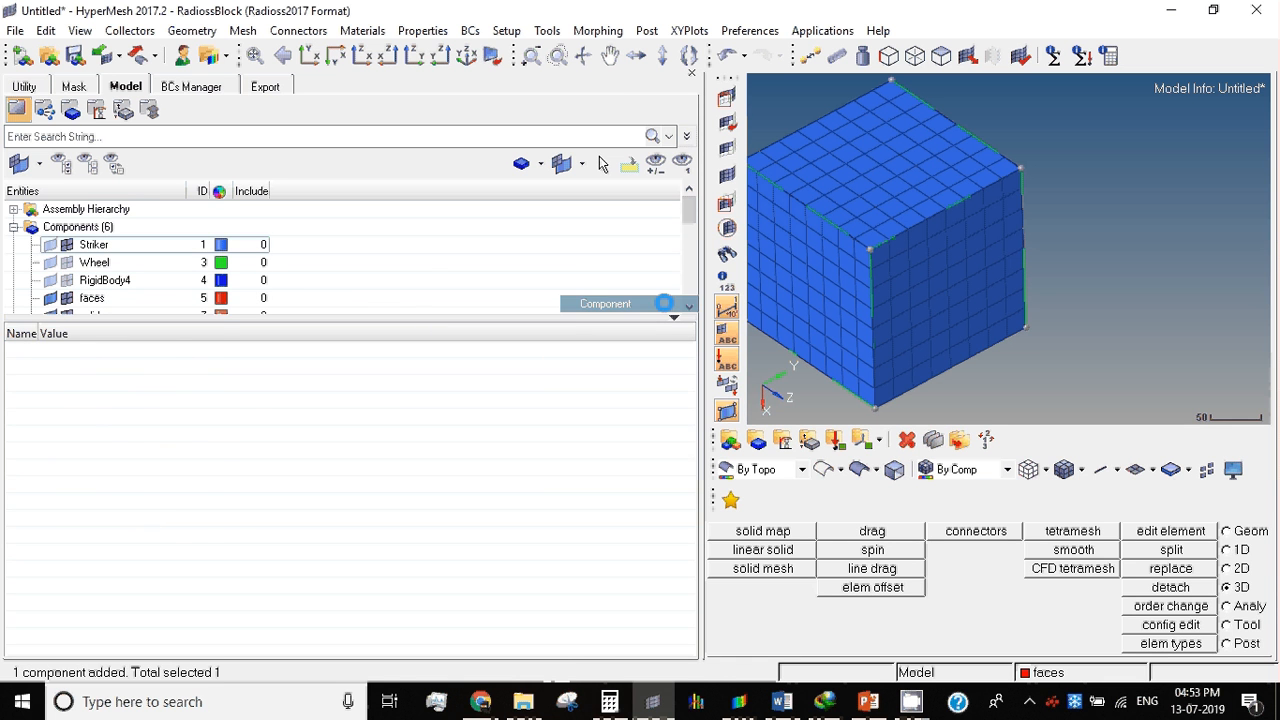
pyautogui.click(127, 306)
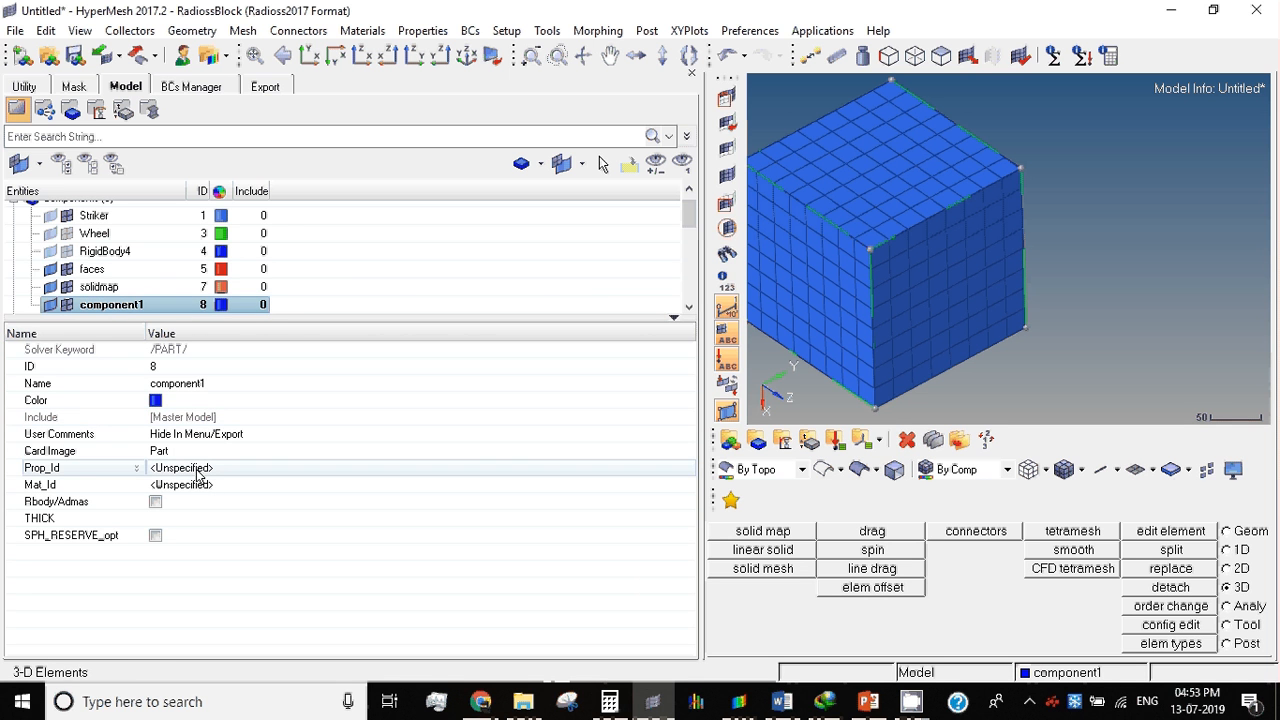
# Step: Delete the newly created component1 and confirm the deletion
pyautogui.rightClick(140, 307)
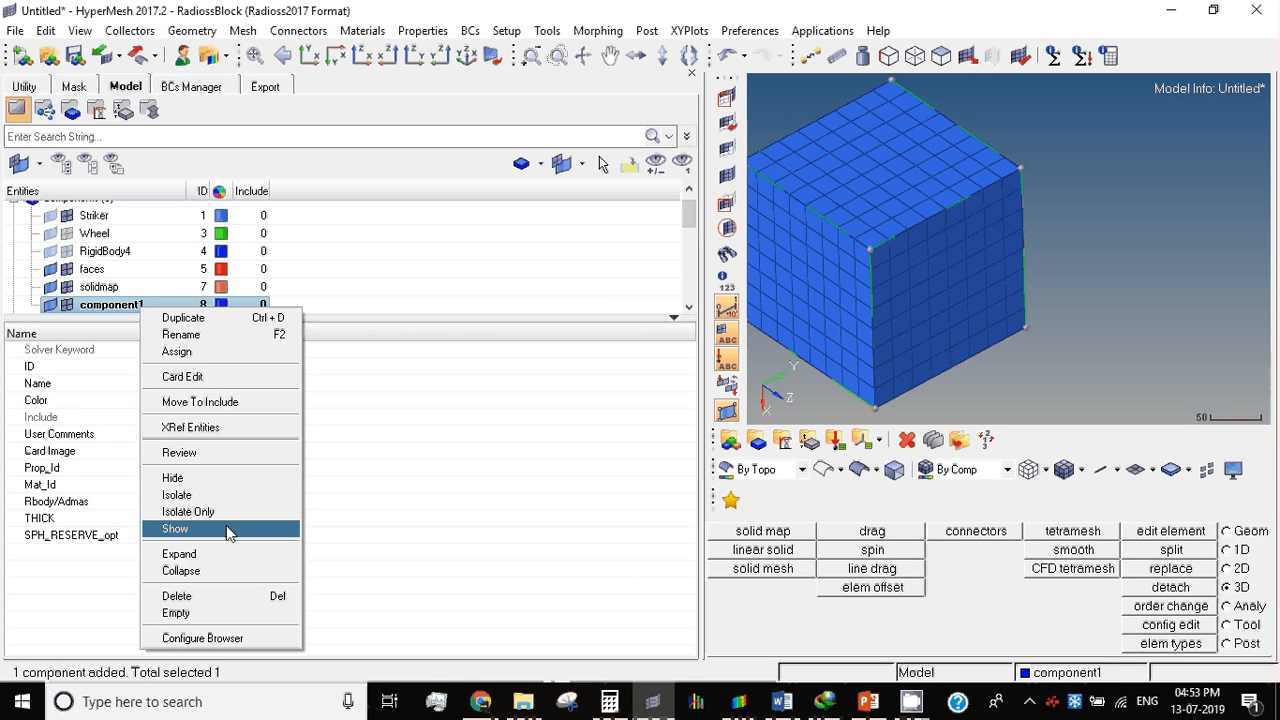
pyautogui.click(190, 597)
pyautogui.click(622, 418)
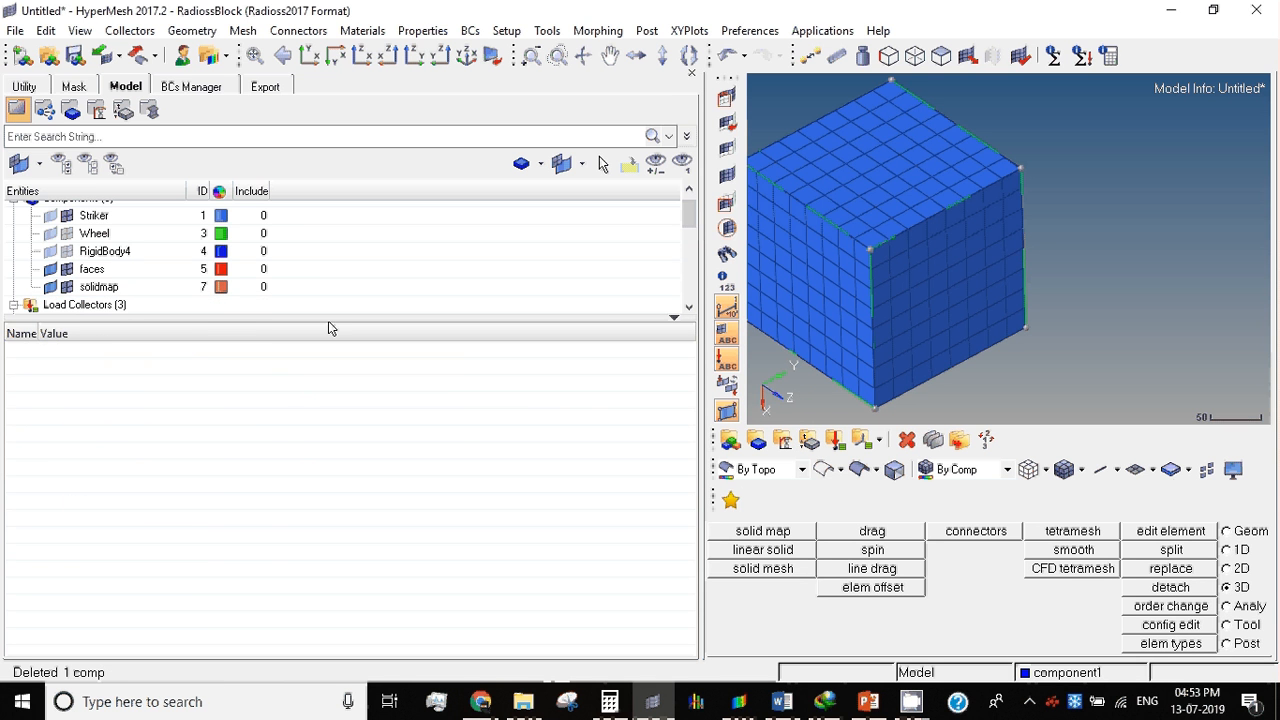
# Step: Delete the RigidBody4 component and confirm the deletion
pyautogui.keyDown('ctrl'); pyautogui.moveTo(940, 310); pyautogui.dragTo(1187, 264, button='right'); pyautogui.keyUp('ctrl')
pyautogui.scroll(-3, 897, 329)
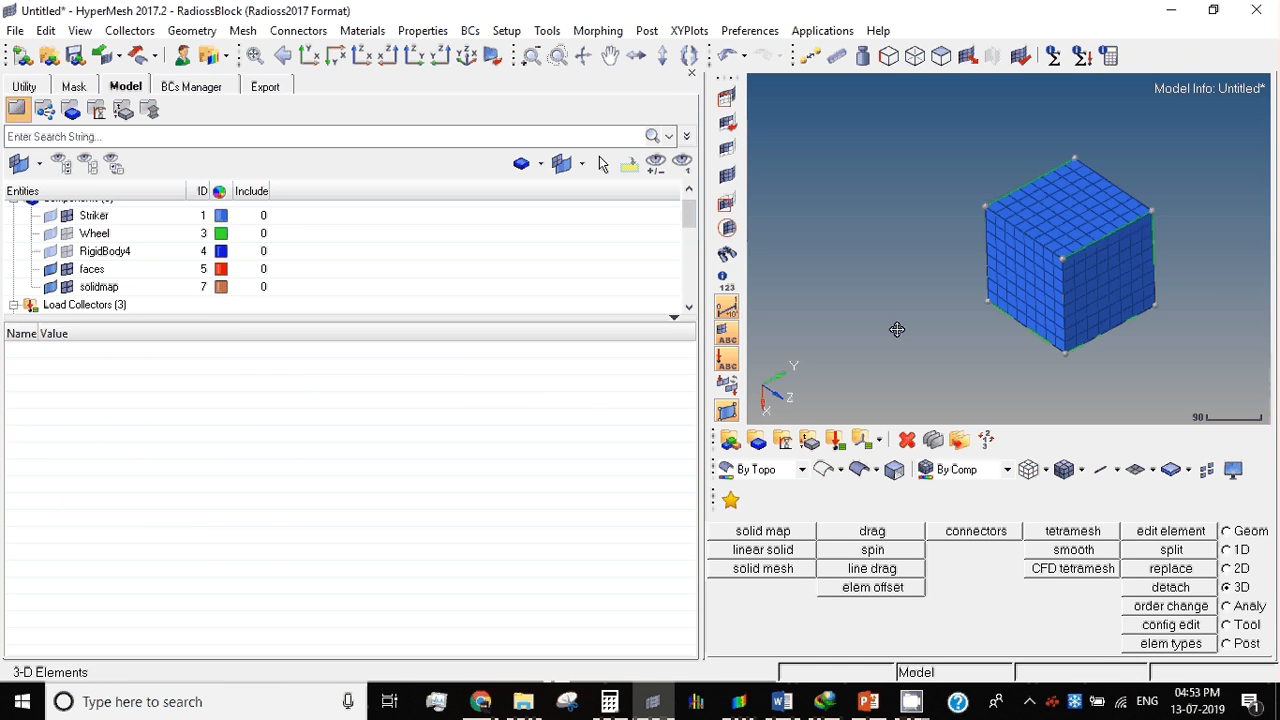
pyautogui.keyDown('ctrl'); pyautogui.moveTo(897, 329); pyautogui.dragTo(788, 313, button='right'); pyautogui.keyUp('ctrl')
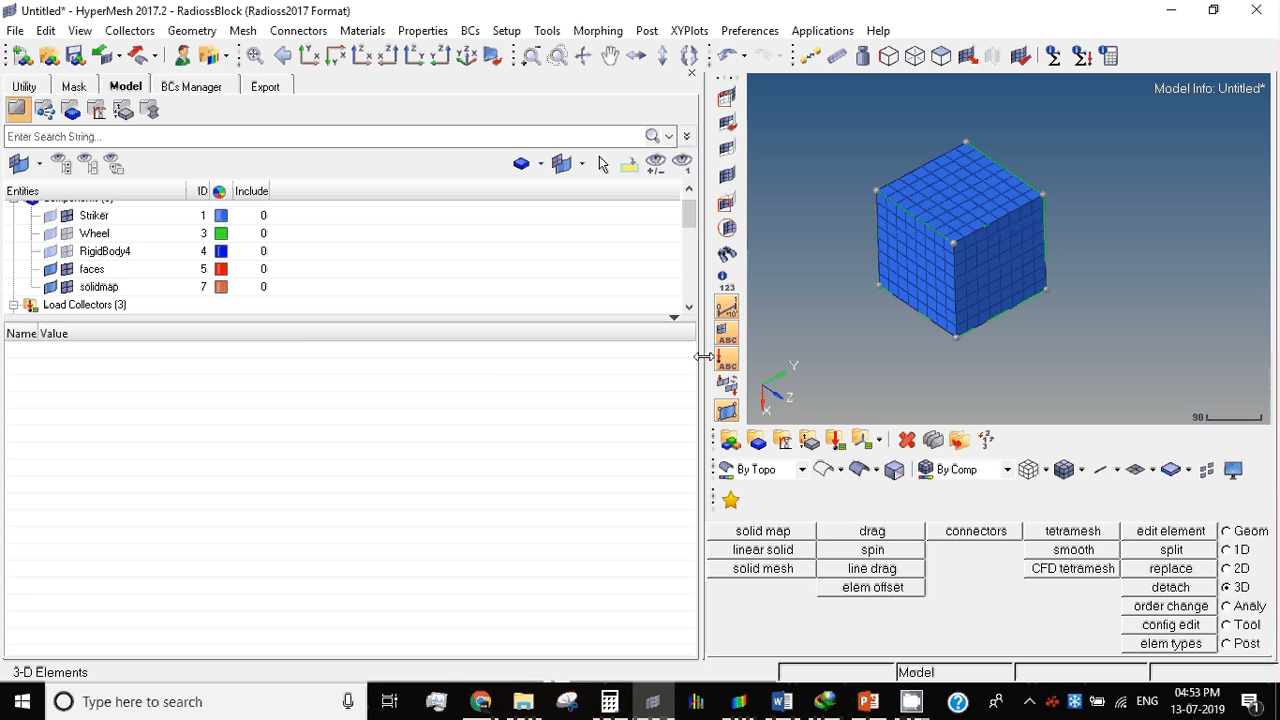
pyautogui.moveTo(704, 356); pyautogui.dragTo(268, 380)
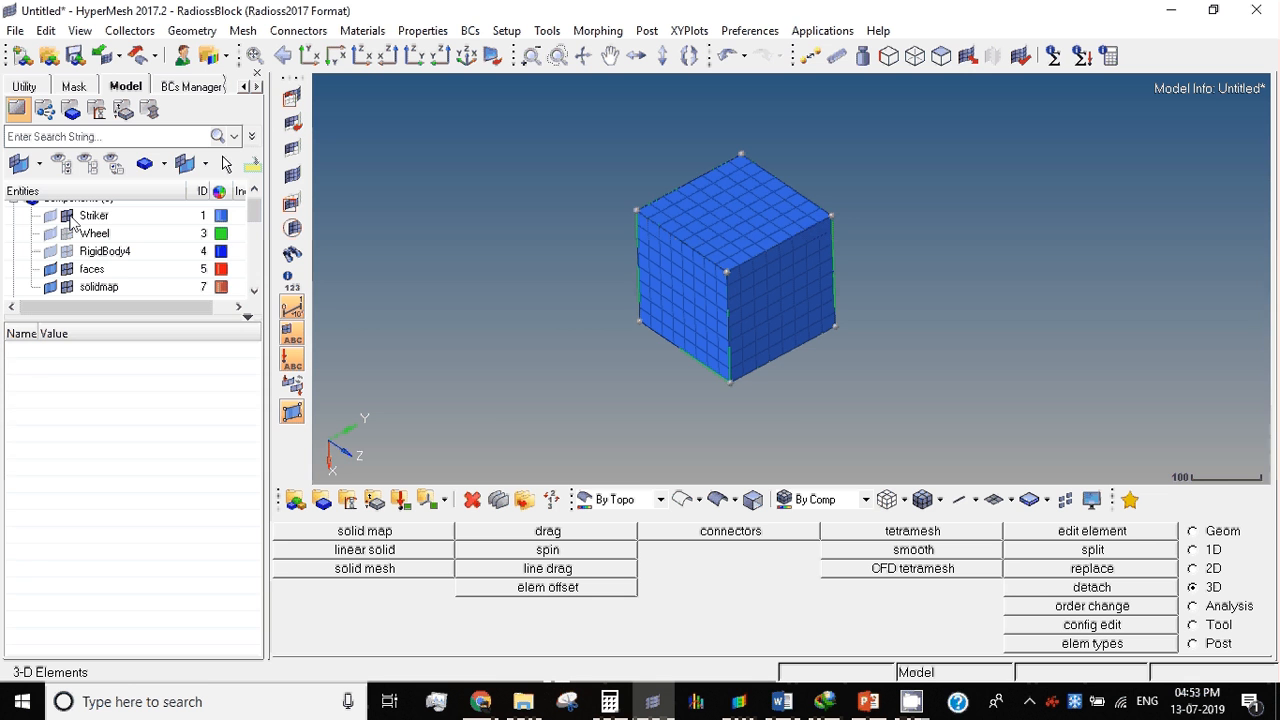
pyautogui.click(117, 254)
pyautogui.rightClick(117, 259)
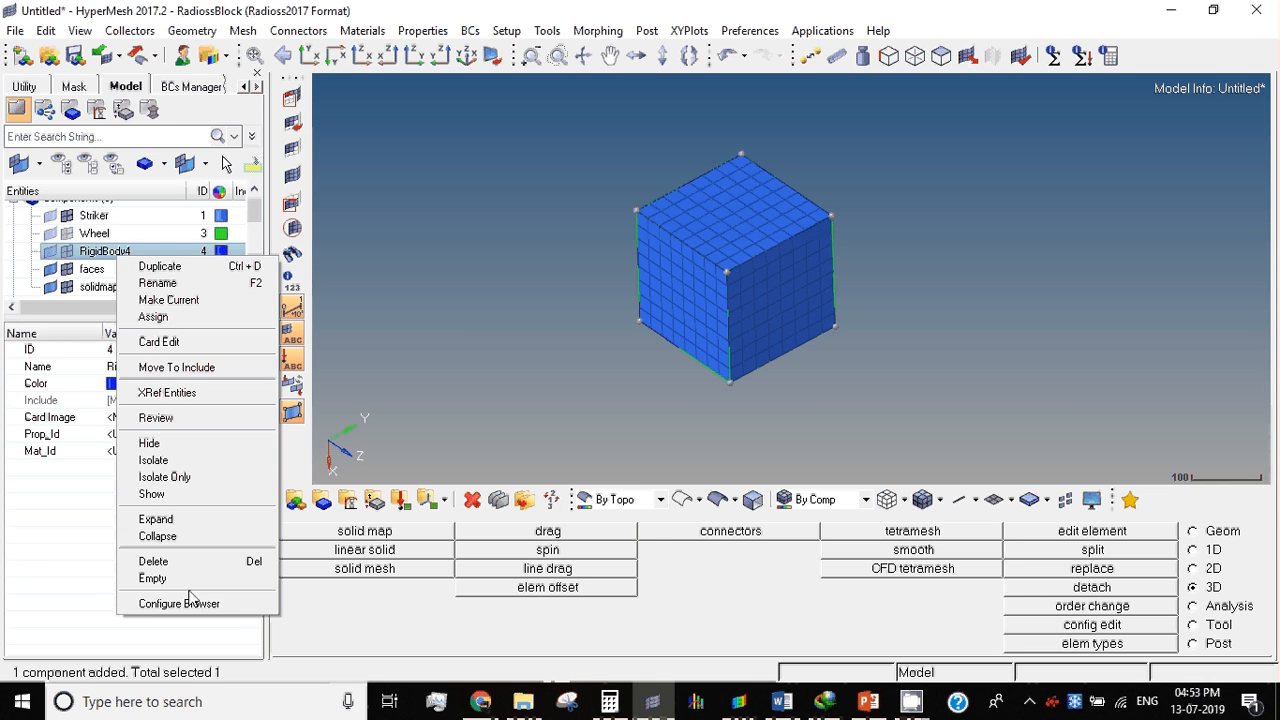
pyautogui.click(160, 561)
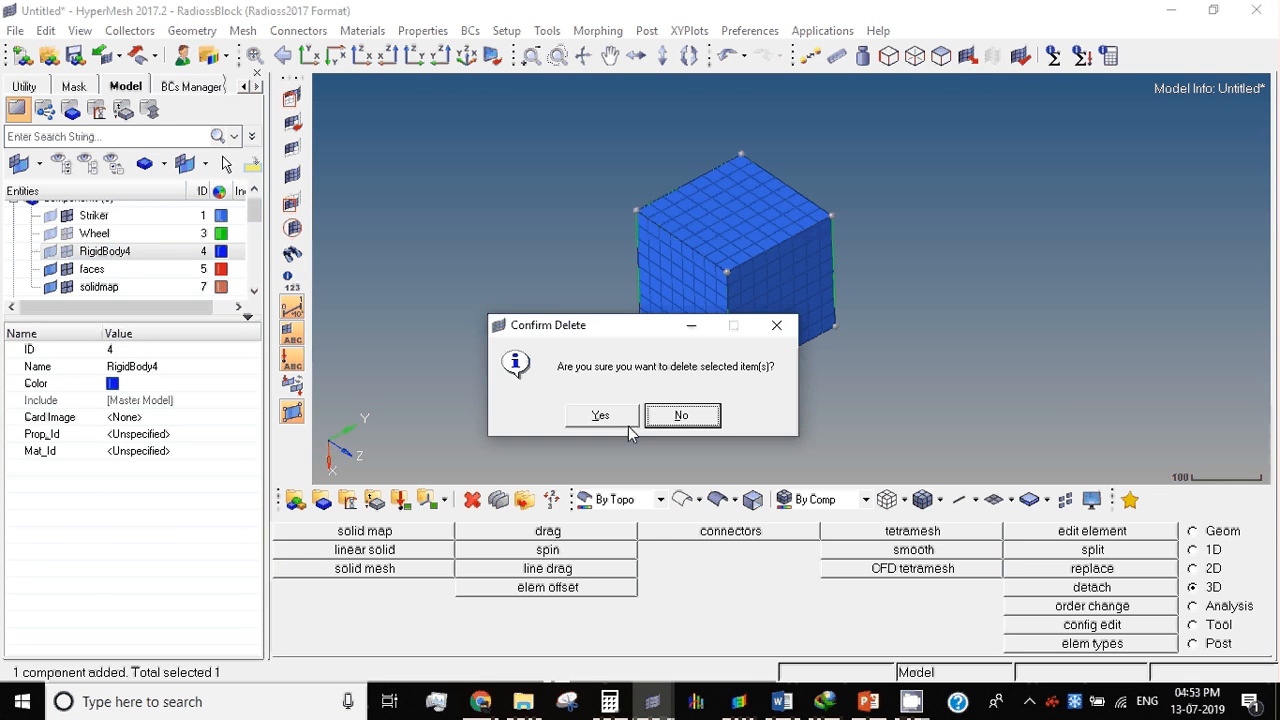
pyautogui.click(626, 424)
# Step: Turn on the display of all components so the Wheel mesh is shown together with the Striker
pyautogui.press('d')
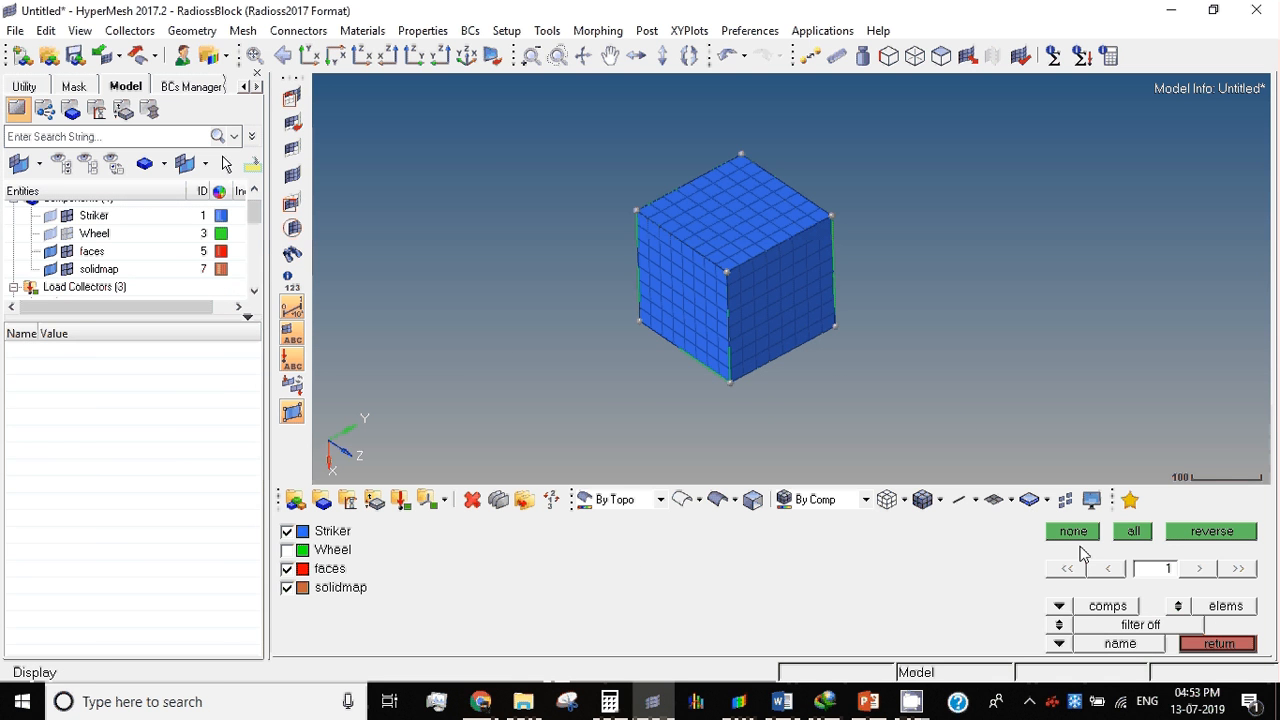
pyautogui.click(1130, 531)
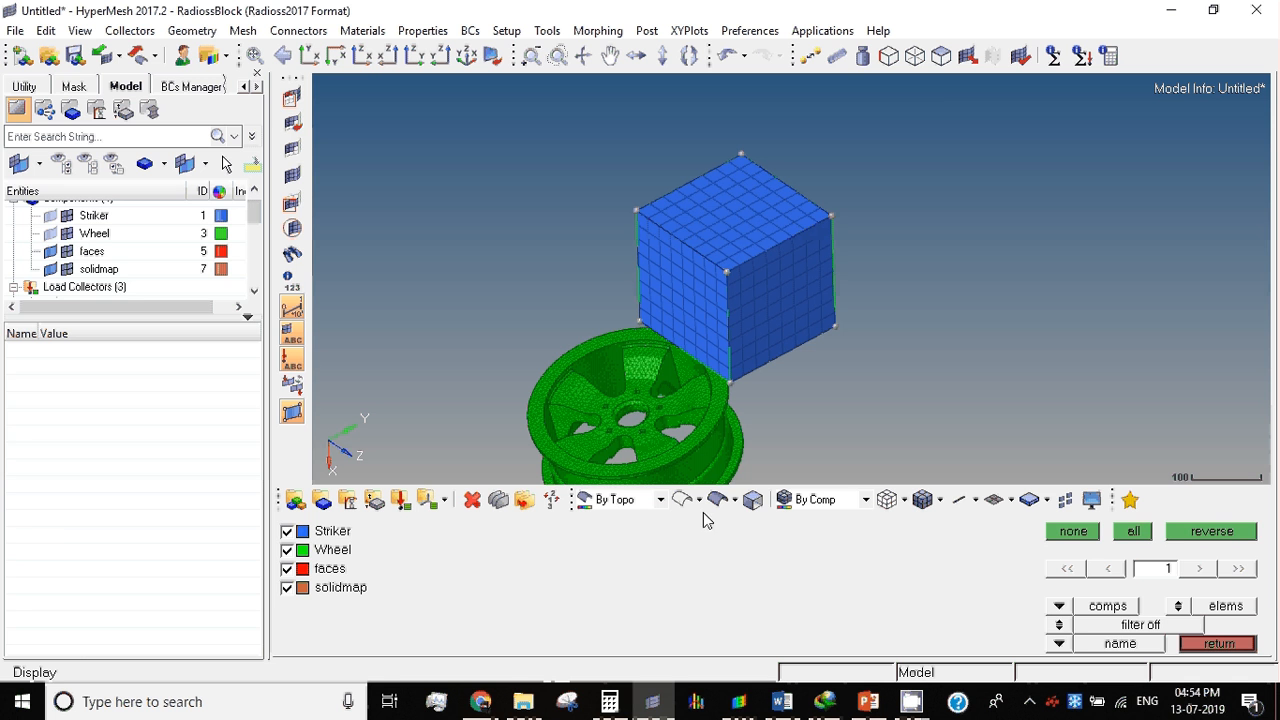
pyautogui.press('Escape')
pyautogui.keyDown('ctrl'); pyautogui.moveTo(680, 428); pyautogui.dragTo(791, 263, button='right'); pyautogui.keyUp('ctrl')
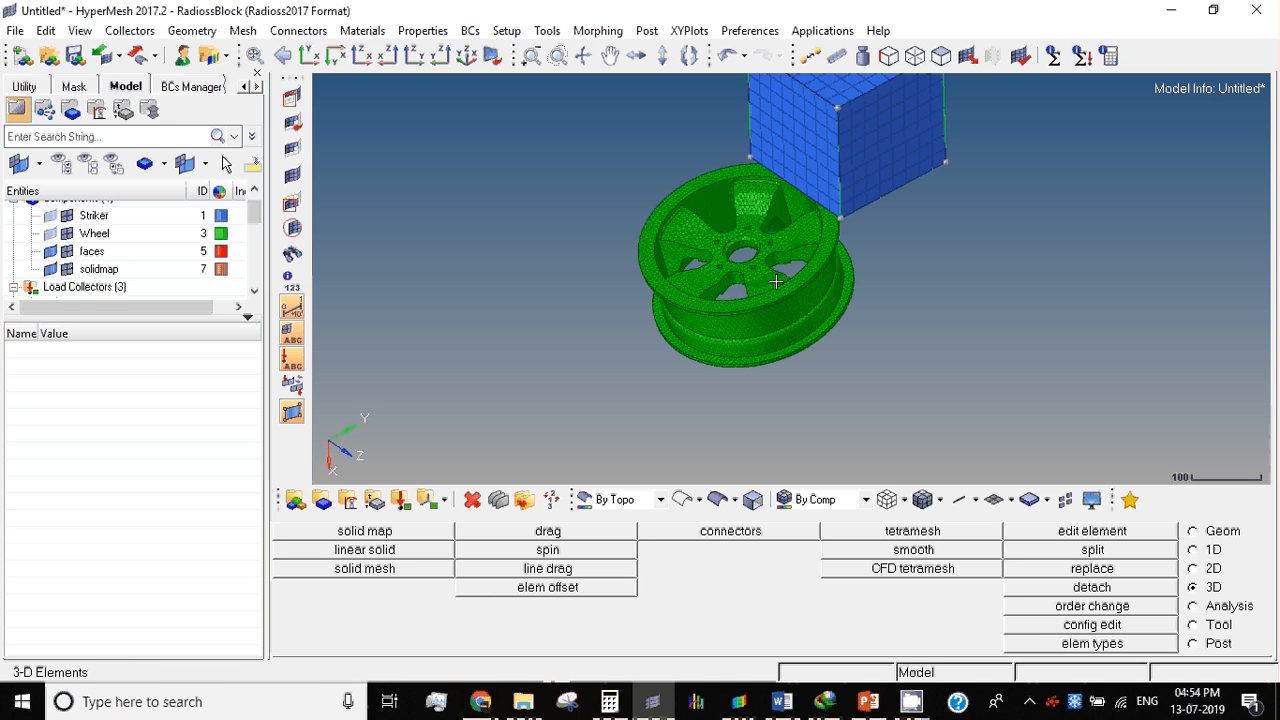
pyautogui.keyDown('ctrl'); pyautogui.scroll(2, 757, 264); pyautogui.keyUp('ctrl')
pyautogui.keyDown('ctrl'); pyautogui.moveTo(757, 264); pyautogui.dragTo(672, 311, button='right'); pyautogui.keyUp('ctrl')
pyautogui.scroll(3, 672, 311)
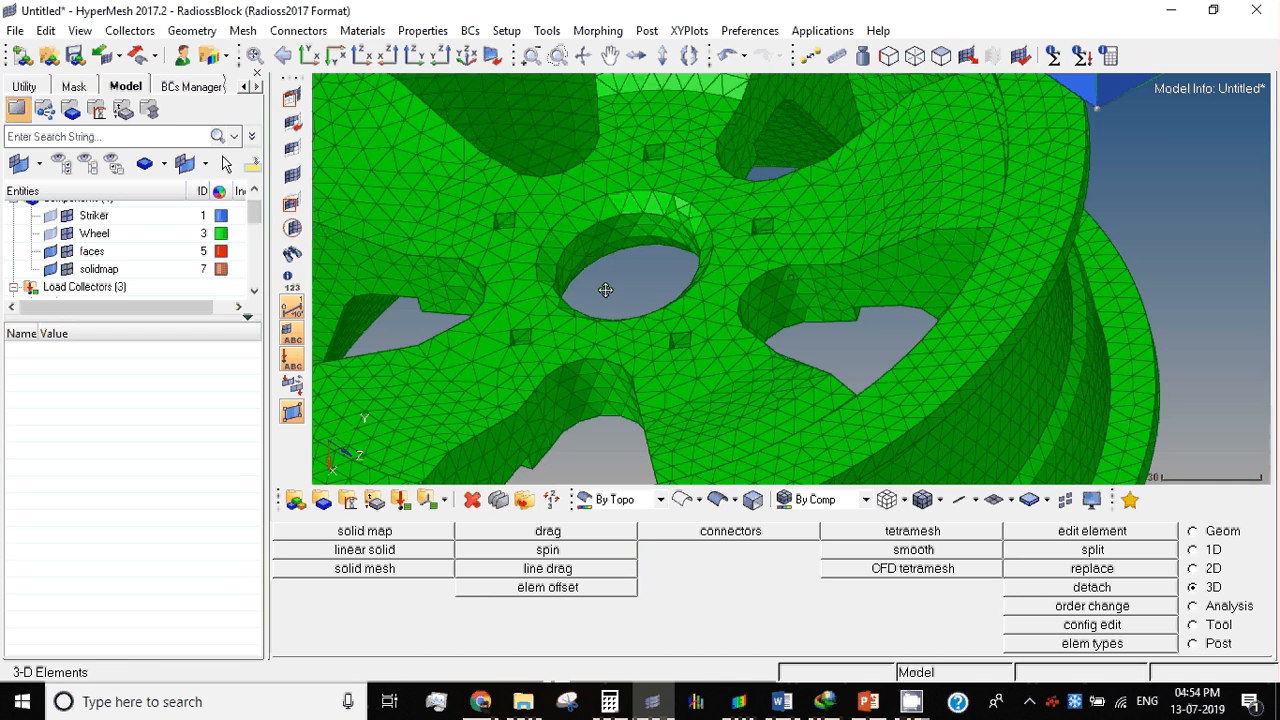
pyautogui.moveTo(605, 289)
pyautogui.keyDown('ctrl'); pyautogui.mouseDown()
pyautogui.moveTo(569, 279)
pyautogui.moveTo(573, 303)
pyautogui.mouseUp(); pyautogui.keyUp('ctrl')
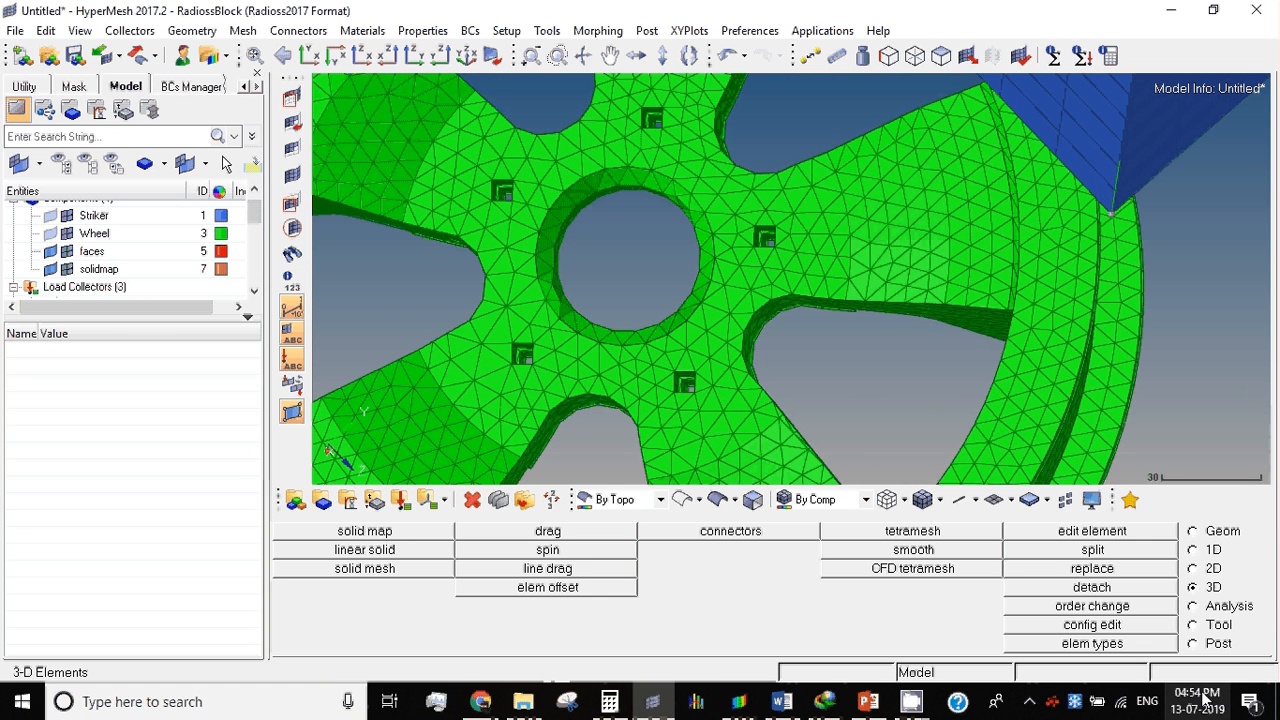
# Step: Bring up the 1D element tools and create a new component named RBE2
pyautogui.click(1205, 553)
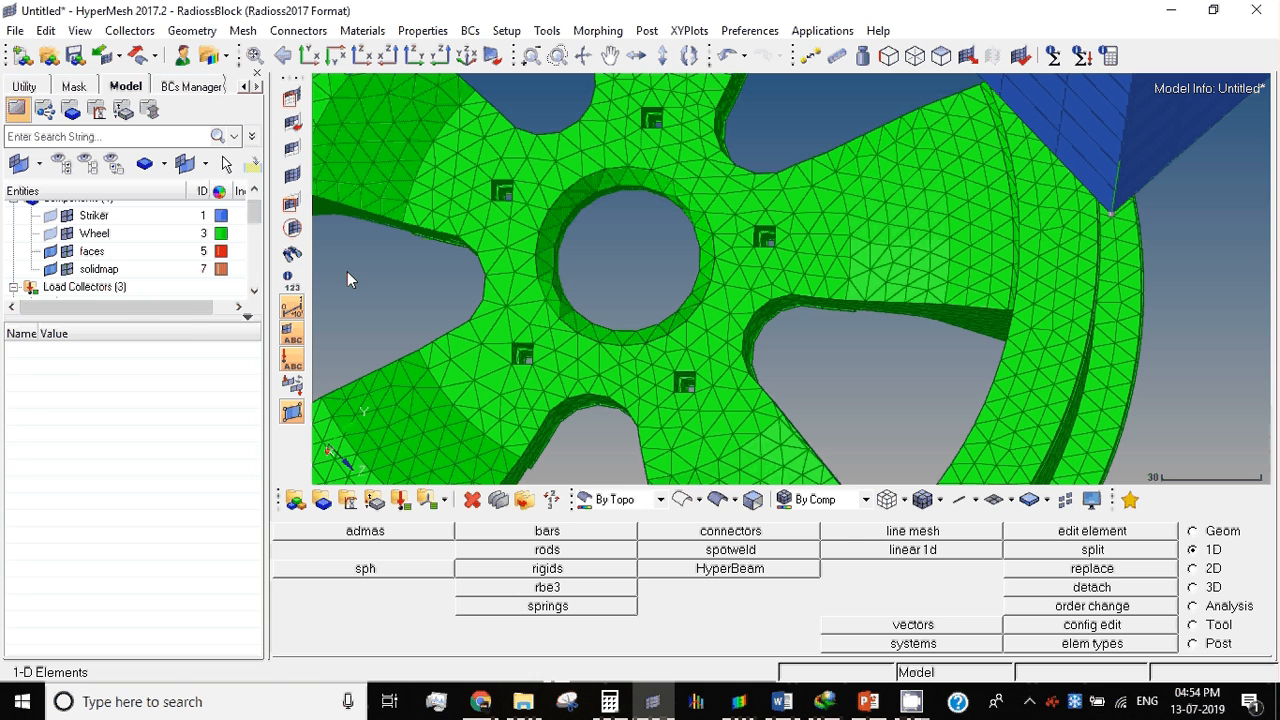
pyautogui.moveTo(181, 430); pyautogui.dragTo(186, 450)
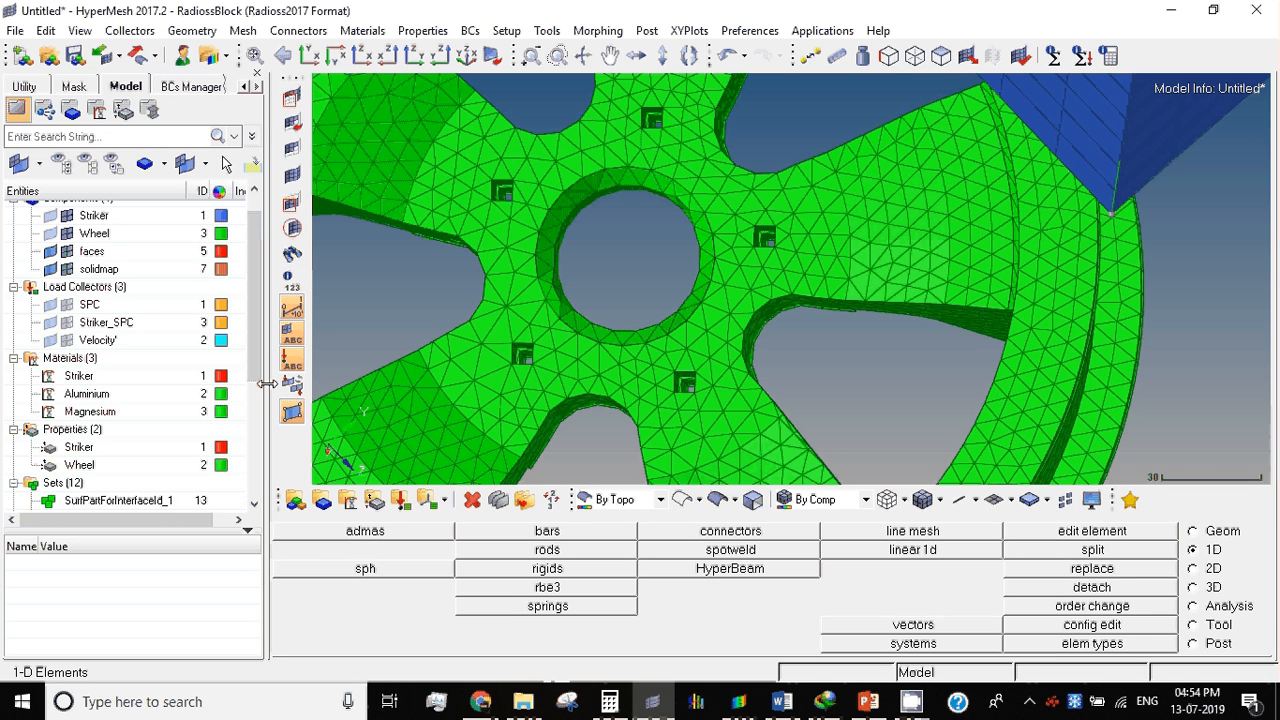
pyautogui.moveTo(267, 383); pyautogui.dragTo(406, 370)
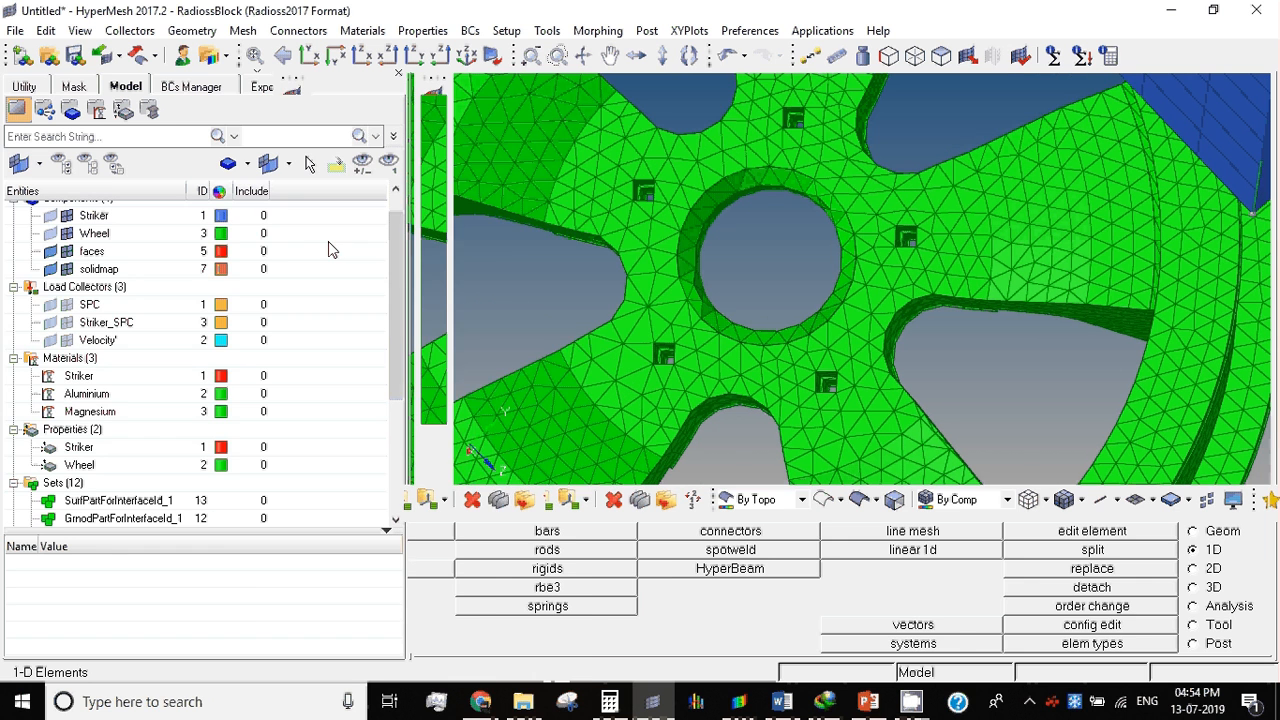
pyautogui.rightClick(329, 242)
pyautogui.moveTo(367, 254)
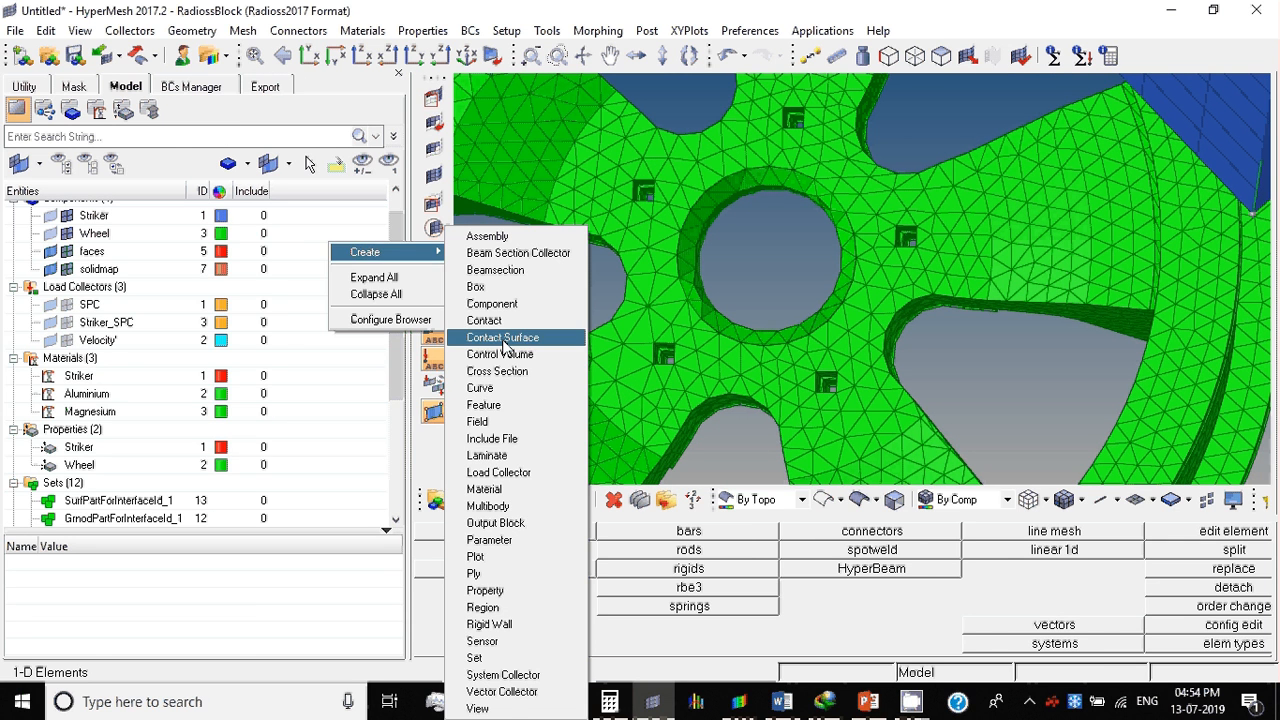
pyautogui.click(493, 304)
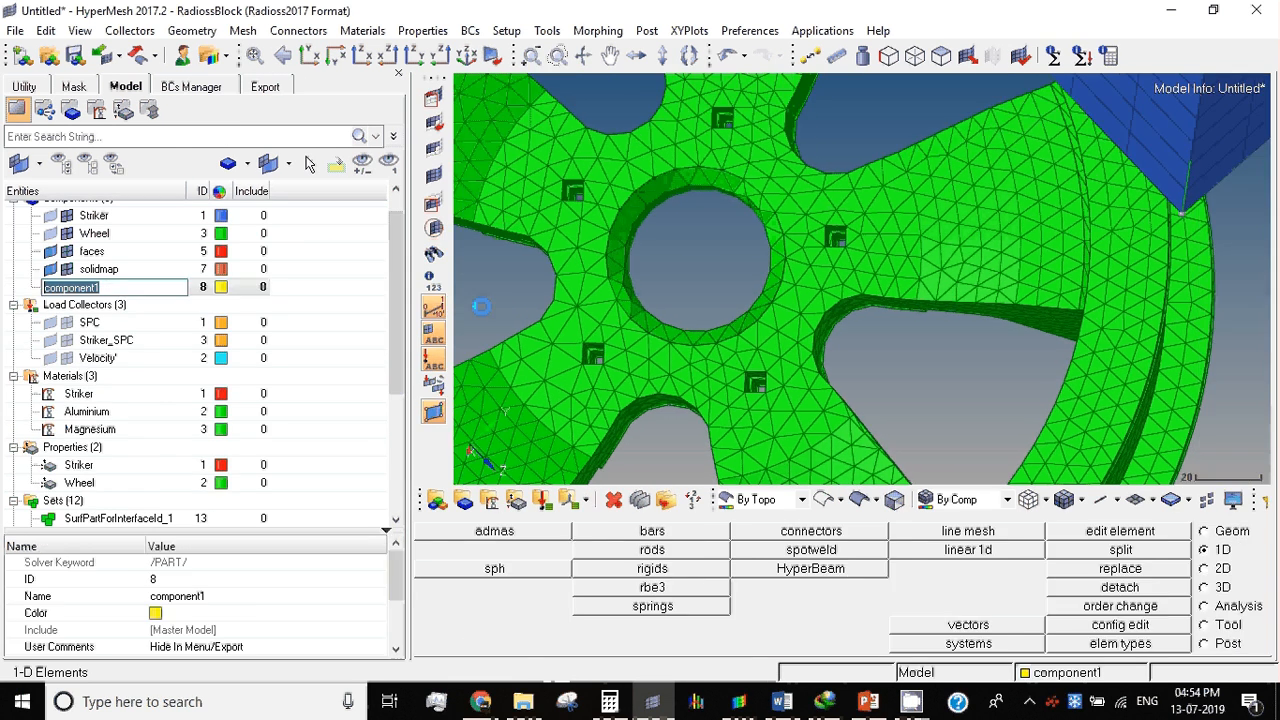
pyautogui.write('RBE')
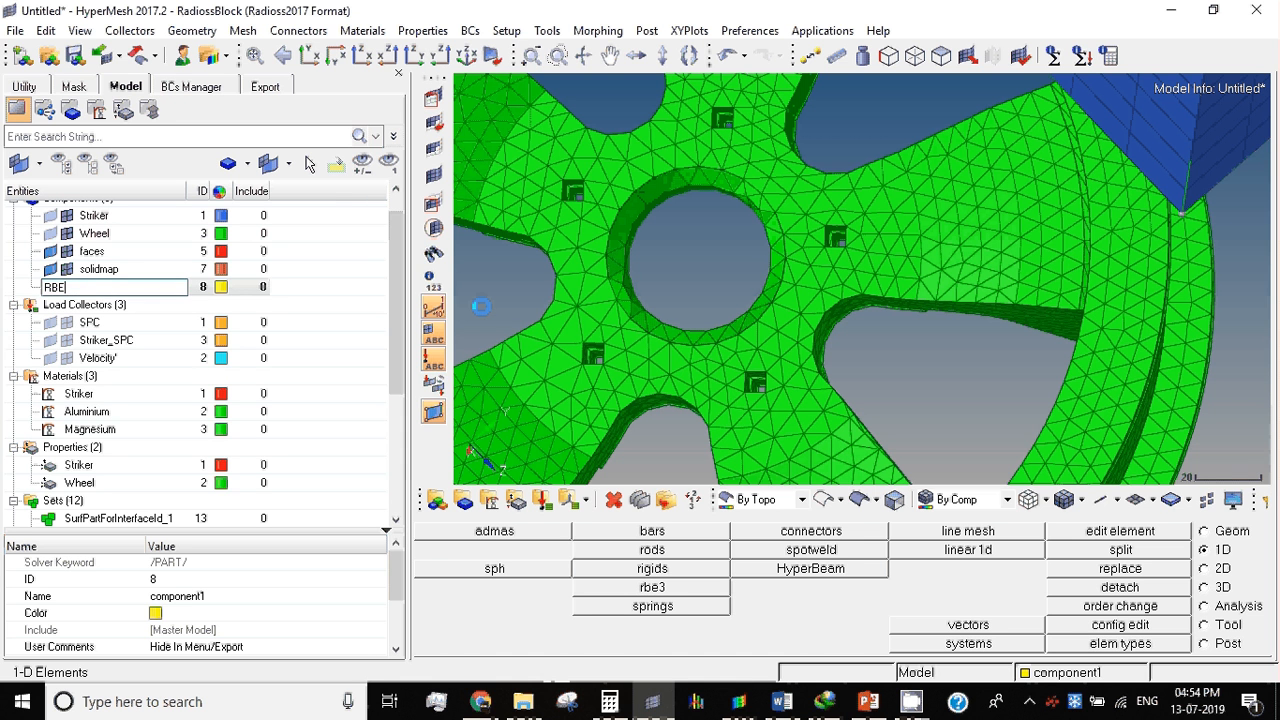
pyautogui.write('2')
pyautogui.press('Return')
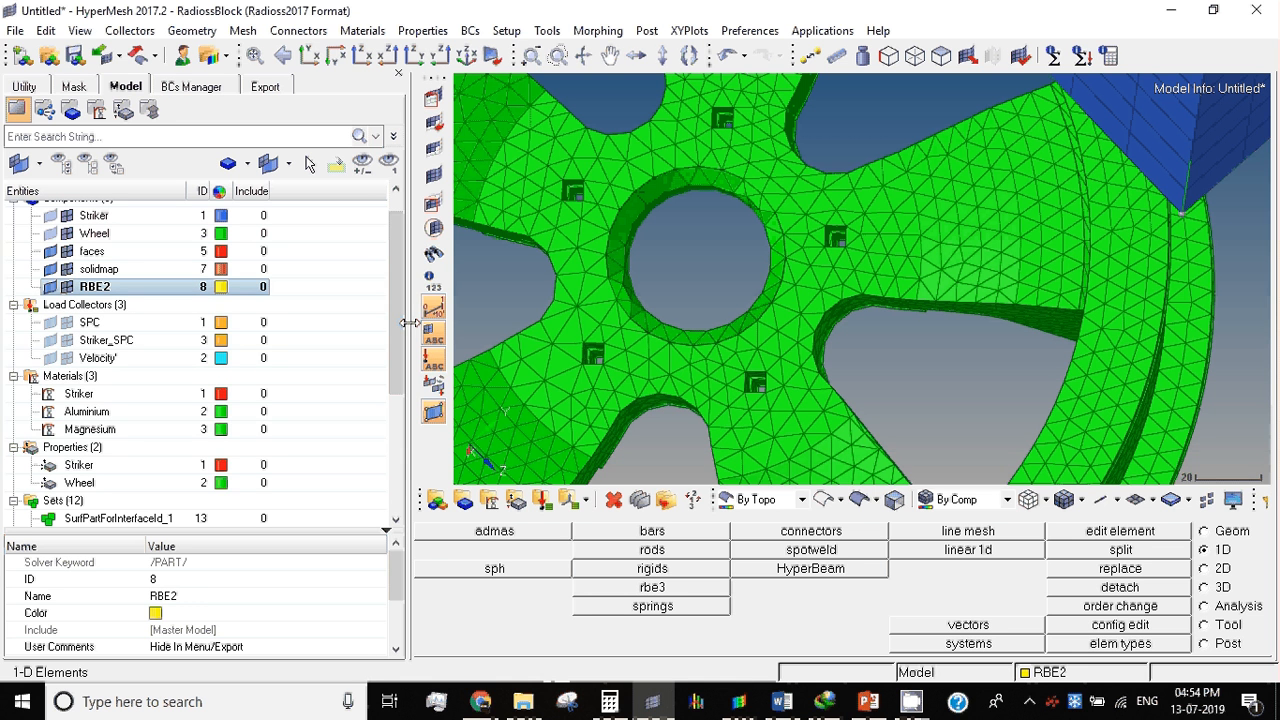
# Step: Set up a new RBODY rigid element with a calculated primary node and multiple dependent nodes
pyautogui.moveTo(410, 323); pyautogui.dragTo(284, 307)
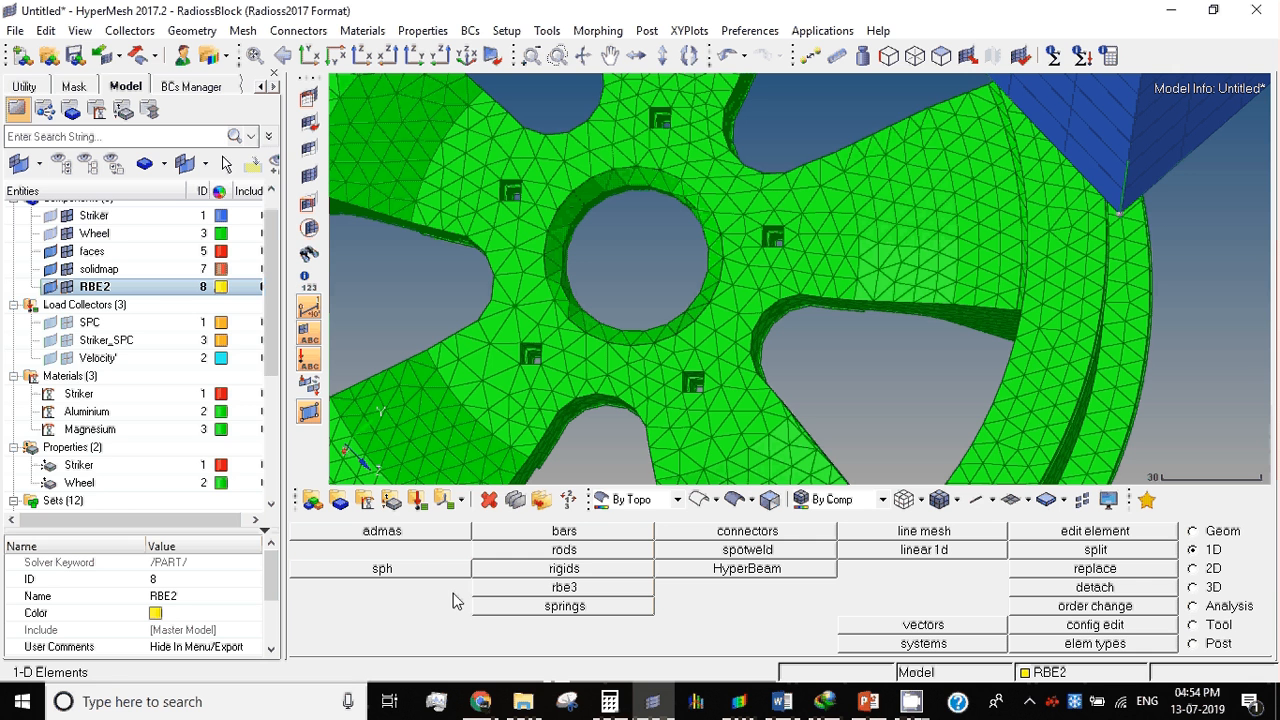
pyautogui.click(564, 569)
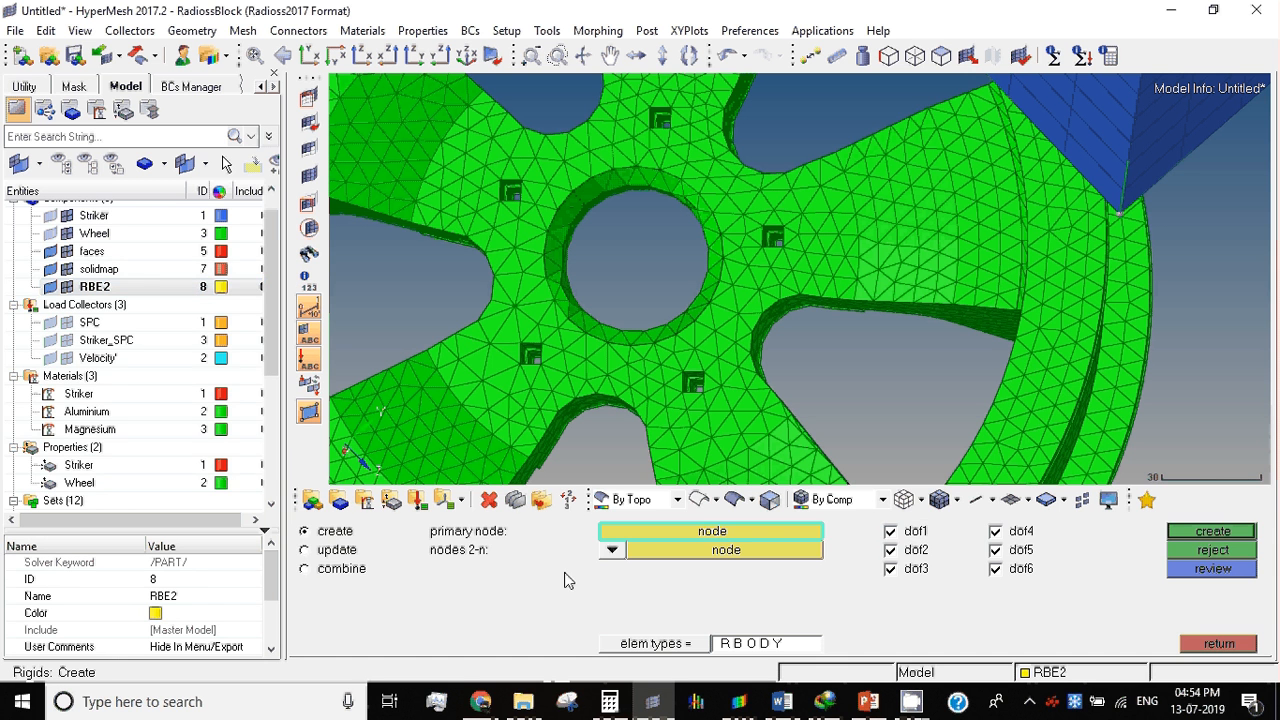
pyautogui.click(612, 550)
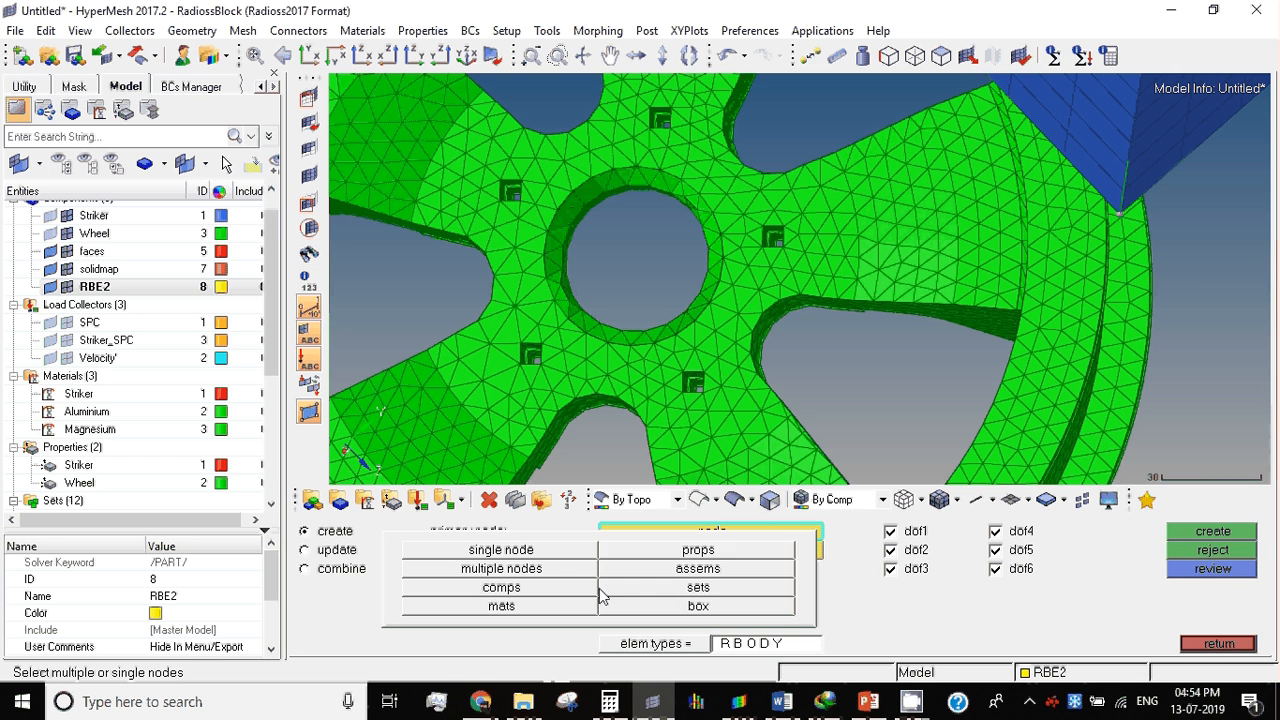
pyautogui.click(532, 569)
pyautogui.click(612, 532)
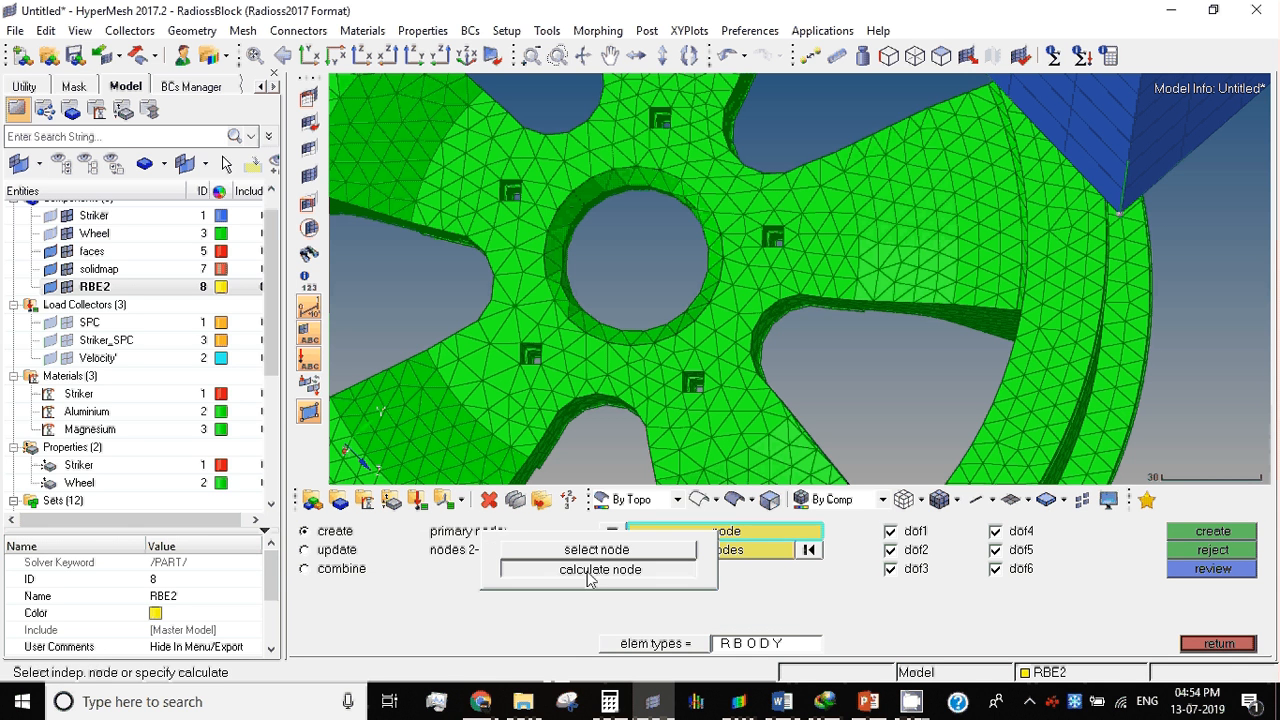
pyautogui.click(592, 571)
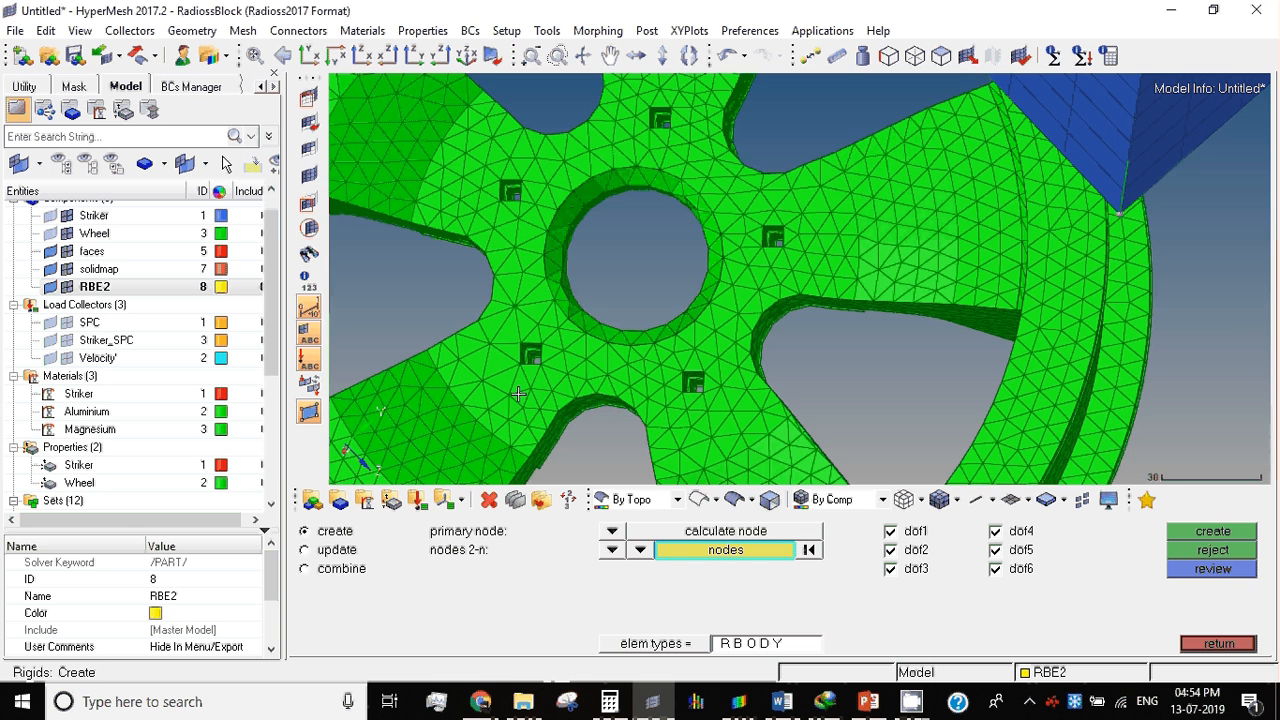
# Step: Pick dependent nodes on the inner corner edges of the first square bolt hole in the wheel hub
pyautogui.scroll(6, 525, 375)
pyautogui.click(554, 283)
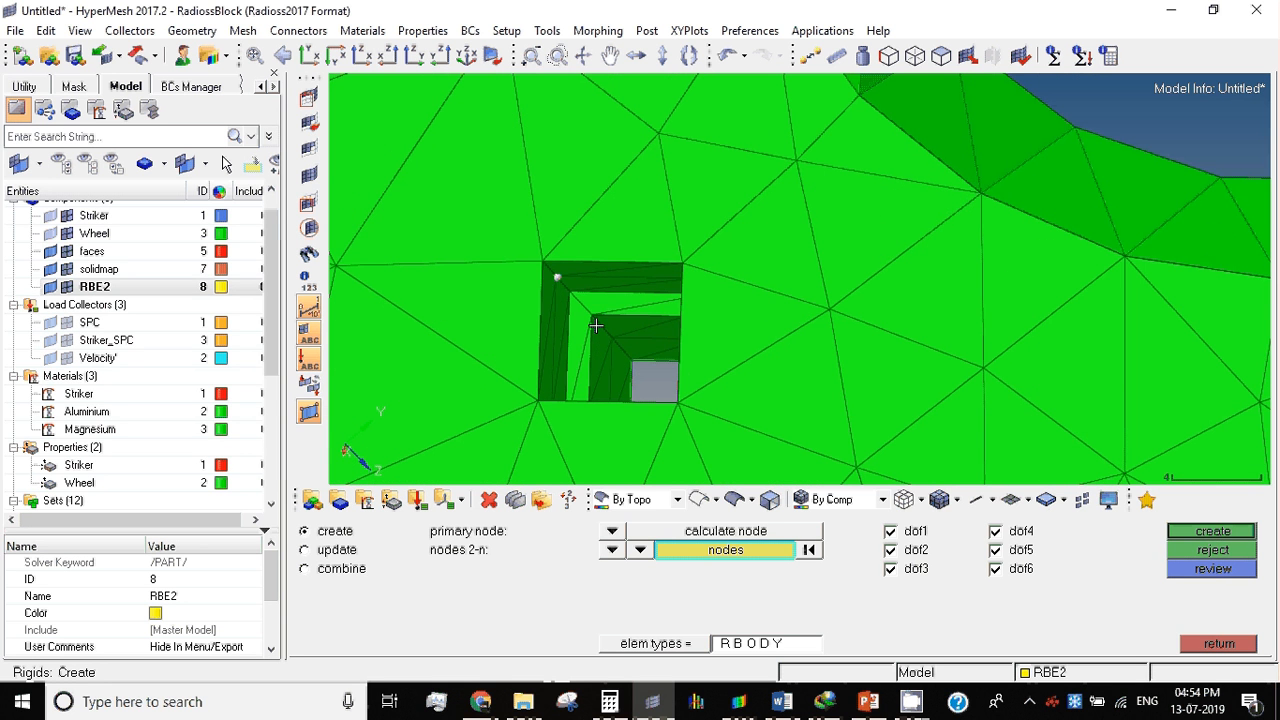
pyautogui.scroll(-1, 617, 347)
pyautogui.click(617, 347)
pyautogui.scroll(-1, 617, 347)
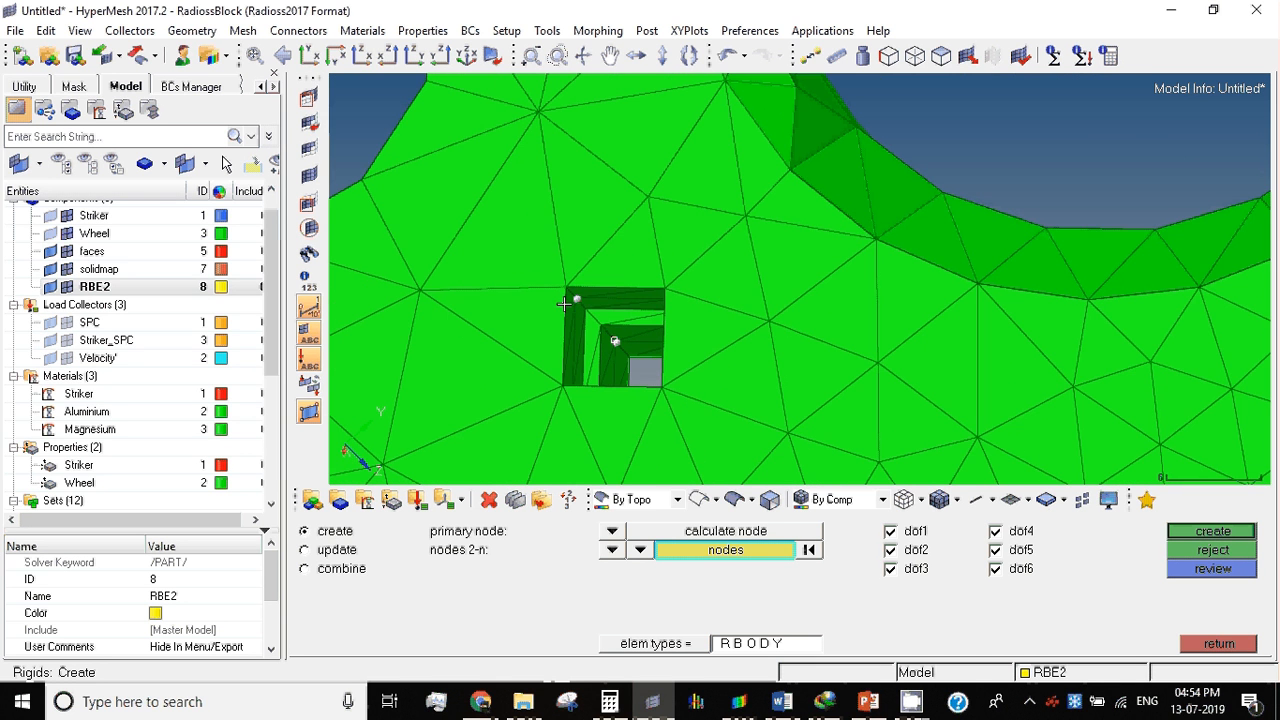
pyautogui.moveTo(714, 397)
pyautogui.keyDown('ctrl'); pyautogui.mouseDown()
pyautogui.moveTo(634, 346)
pyautogui.moveTo(540, 314)
pyautogui.moveTo(587, 344)
pyautogui.moveTo(591, 291)
pyautogui.moveTo(548, 303)
pyautogui.moveTo(613, 321)
pyautogui.mouseUp(); pyautogui.keyUp('ctrl')
pyautogui.keyDown('ctrl'); pyautogui.scroll(3, 618, 322); pyautogui.keyUp('ctrl')
pyautogui.click(632, 362)
pyautogui.click(667, 376)
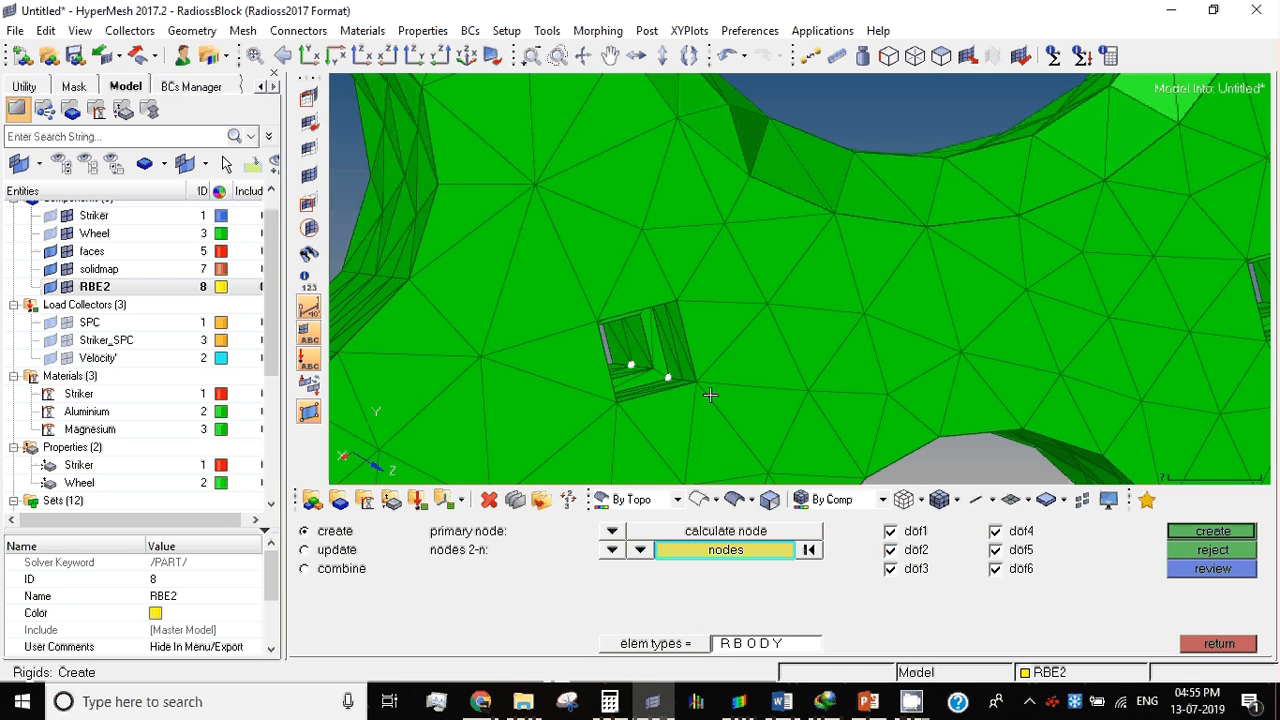
# Step: Add two inner corner nodes of the adjacent second bolt hole to the rigid's dependent nodes
pyautogui.keyDown('ctrl'); pyautogui.scroll(-3, 760, 396); pyautogui.keyUp('ctrl')
pyautogui.keyDown('ctrl'); pyautogui.moveTo(812, 396); pyautogui.dragTo(500, 293, button='right'); pyautogui.keyUp('ctrl')
pyautogui.keyDown('ctrl'); pyautogui.scroll(3, 701, 258); pyautogui.keyUp('ctrl')
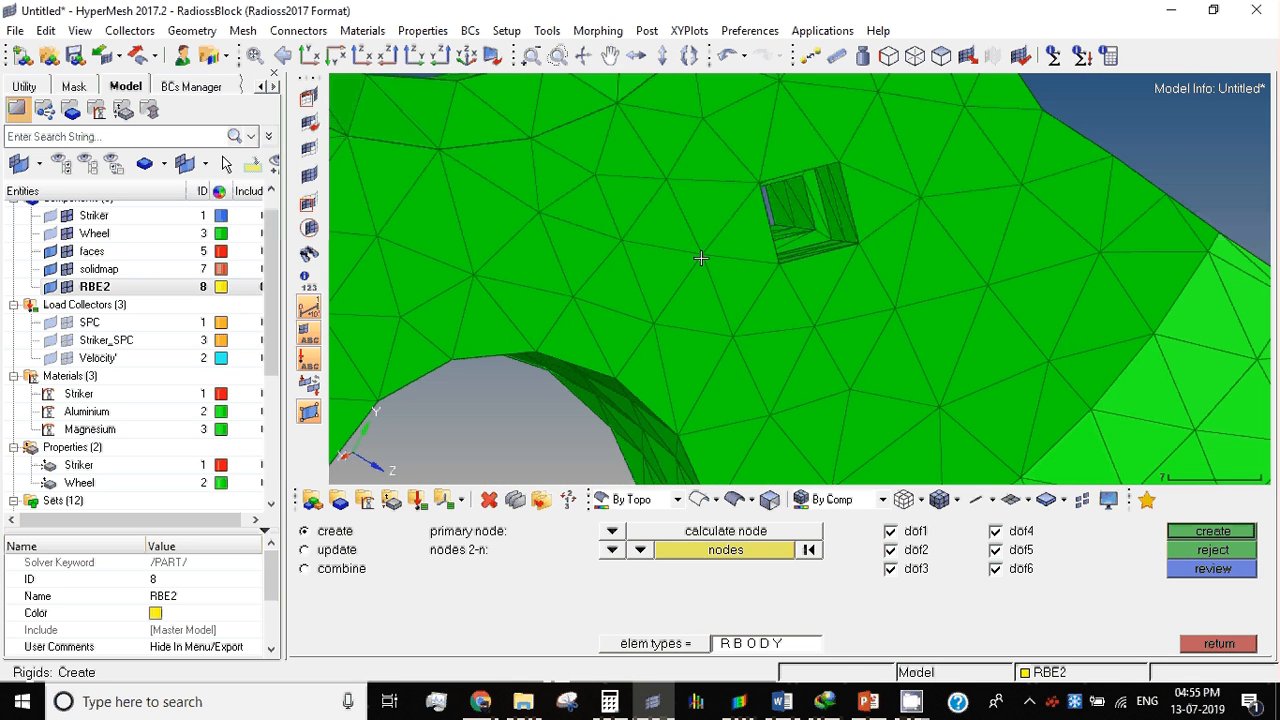
pyautogui.click(793, 226)
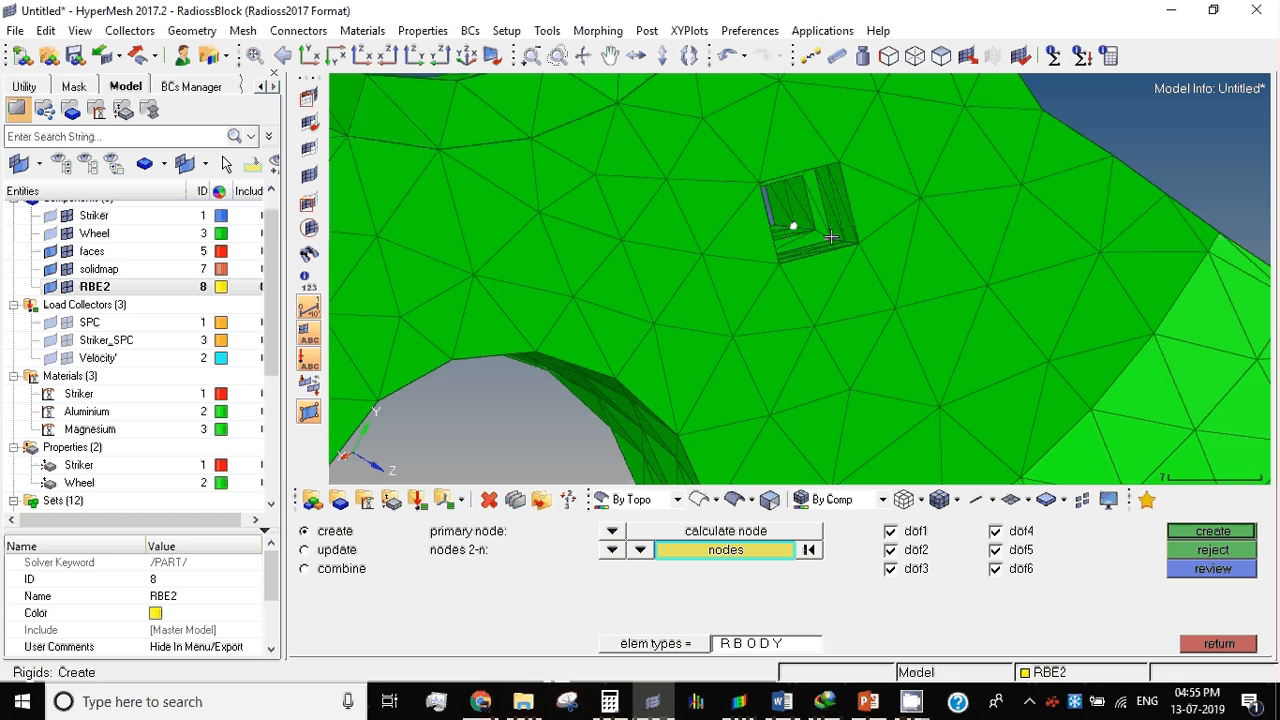
pyautogui.click(831, 237)
pyautogui.keyDown('ctrl'); pyautogui.scroll(-1, 836, 257); pyautogui.keyUp('ctrl')
pyautogui.scroll(-1, 880, 291)
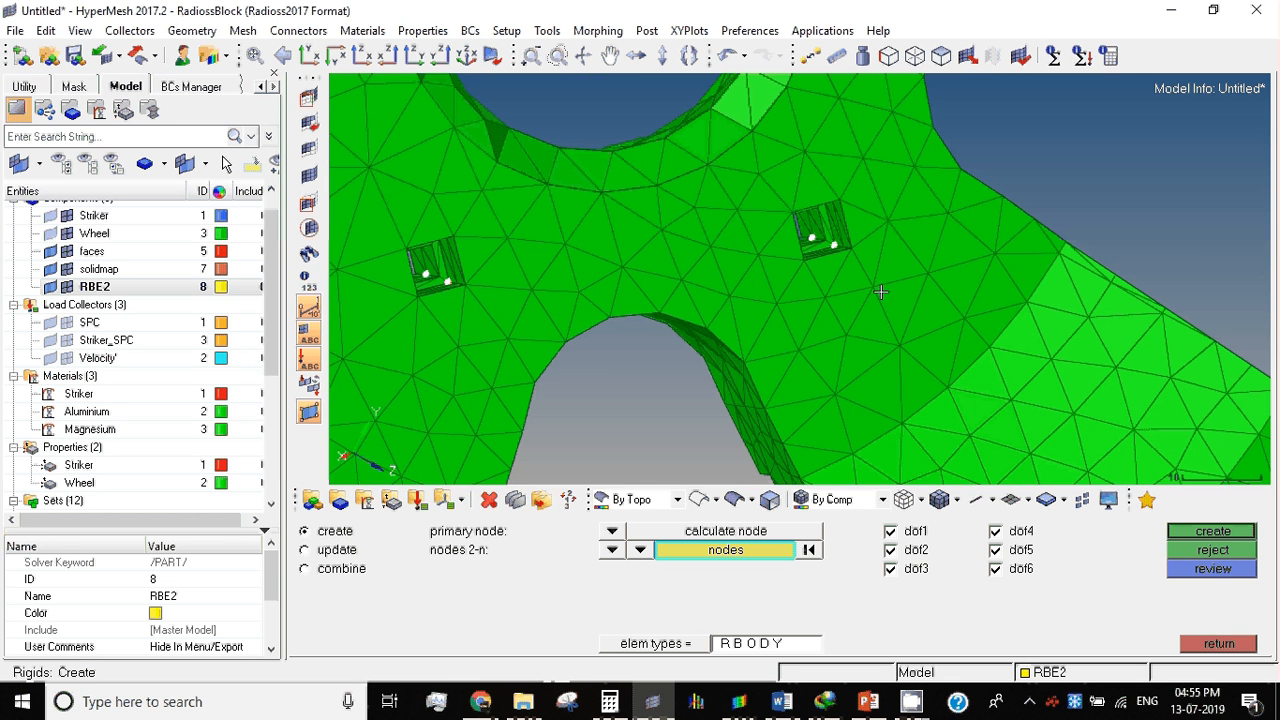
# Step: Add two inner corner nodes of the third bolt hole to the rigid's dependent nodes
pyautogui.scroll(5, 834, 246)
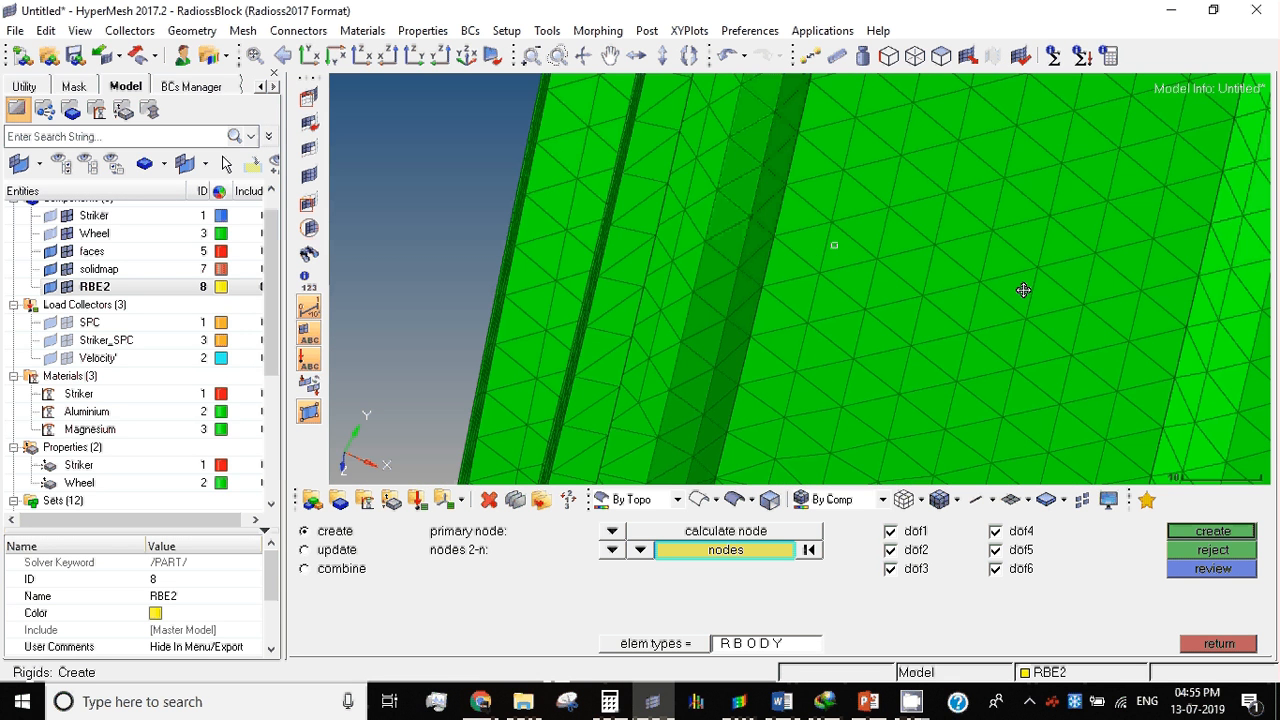
pyautogui.moveTo(1023, 290)
pyautogui.keyDown('ctrl'); pyautogui.mouseDown()
pyautogui.moveTo(968, 299)
pyautogui.moveTo(1105, 272)
pyautogui.moveTo(902, 189)
pyautogui.moveTo(803, 205)
pyautogui.moveTo(840, 329)
pyautogui.moveTo(620, 360)
pyautogui.mouseUp(); pyautogui.keyUp('ctrl')
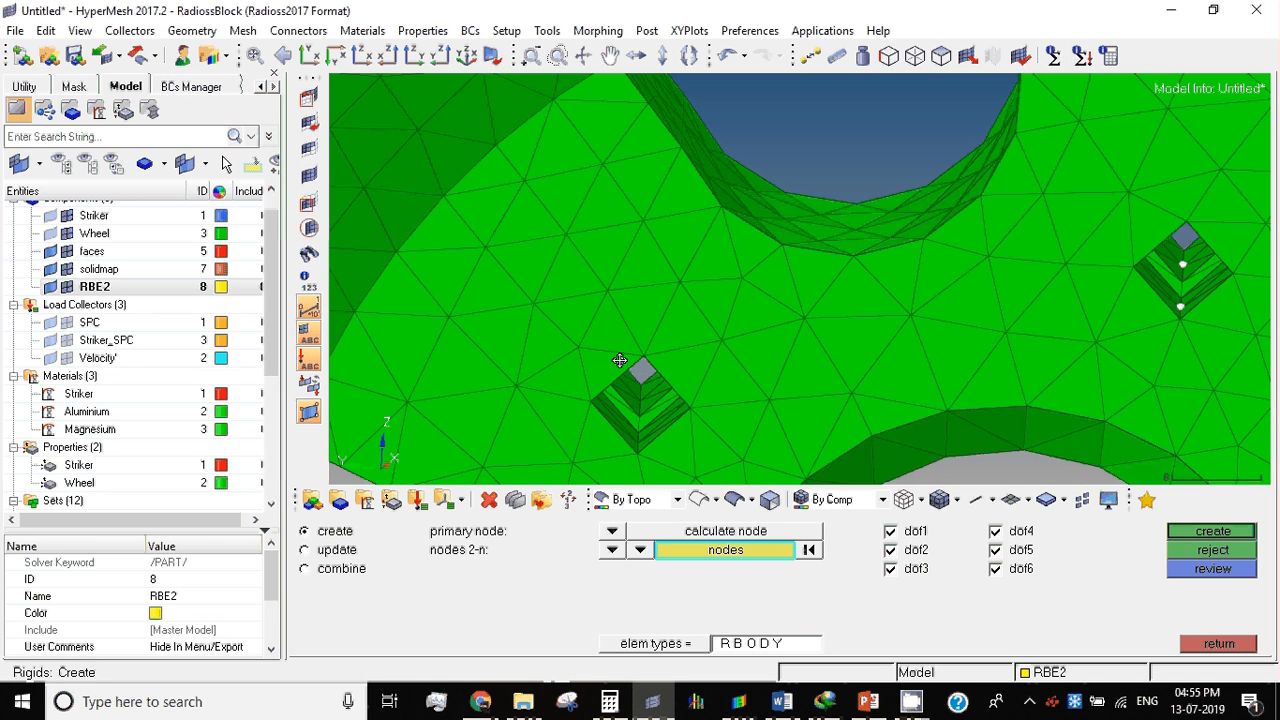
pyautogui.click(643, 400)
pyautogui.click(640, 431)
# Step: Add two inner corner nodes from each of the two remaining bolt holes to the rigid's dependent nodes
pyautogui.keyDown('ctrl'); pyautogui.moveTo(669, 451); pyautogui.dragTo(707, 223); pyautogui.keyUp('ctrl')
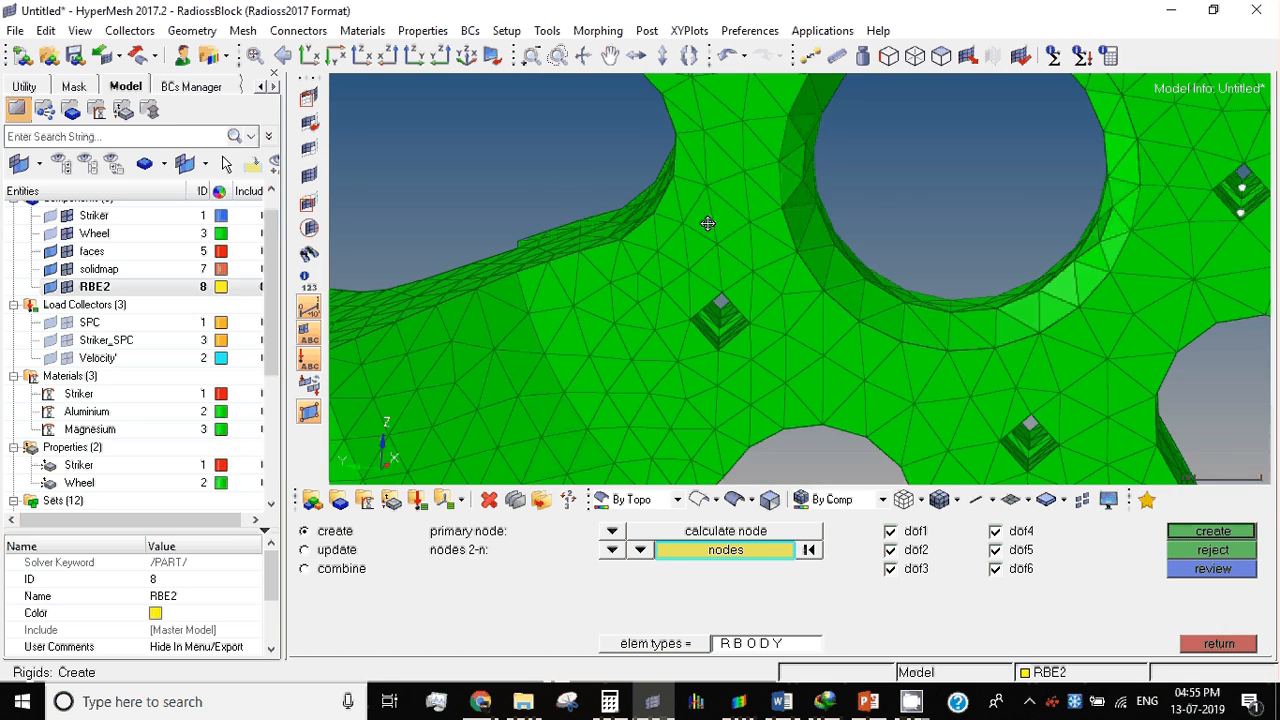
pyautogui.keyDown('ctrl'); pyautogui.scroll(2, 684, 306); pyautogui.keyUp('ctrl')
pyautogui.click(737, 324)
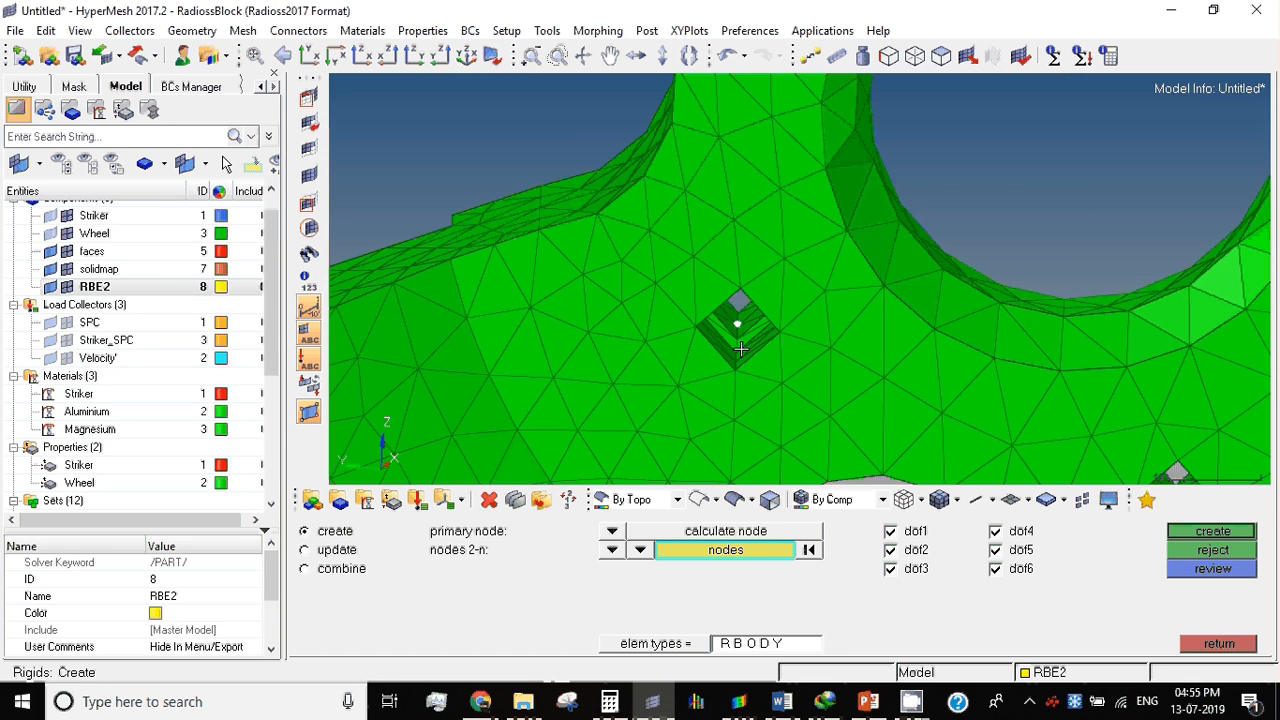
pyautogui.keyDown('ctrl'); pyautogui.scroll(-2, 750, 335); pyautogui.keyUp('ctrl')
pyautogui.keyDown('ctrl'); pyautogui.scroll(2, 1026, 427); pyautogui.keyUp('ctrl')
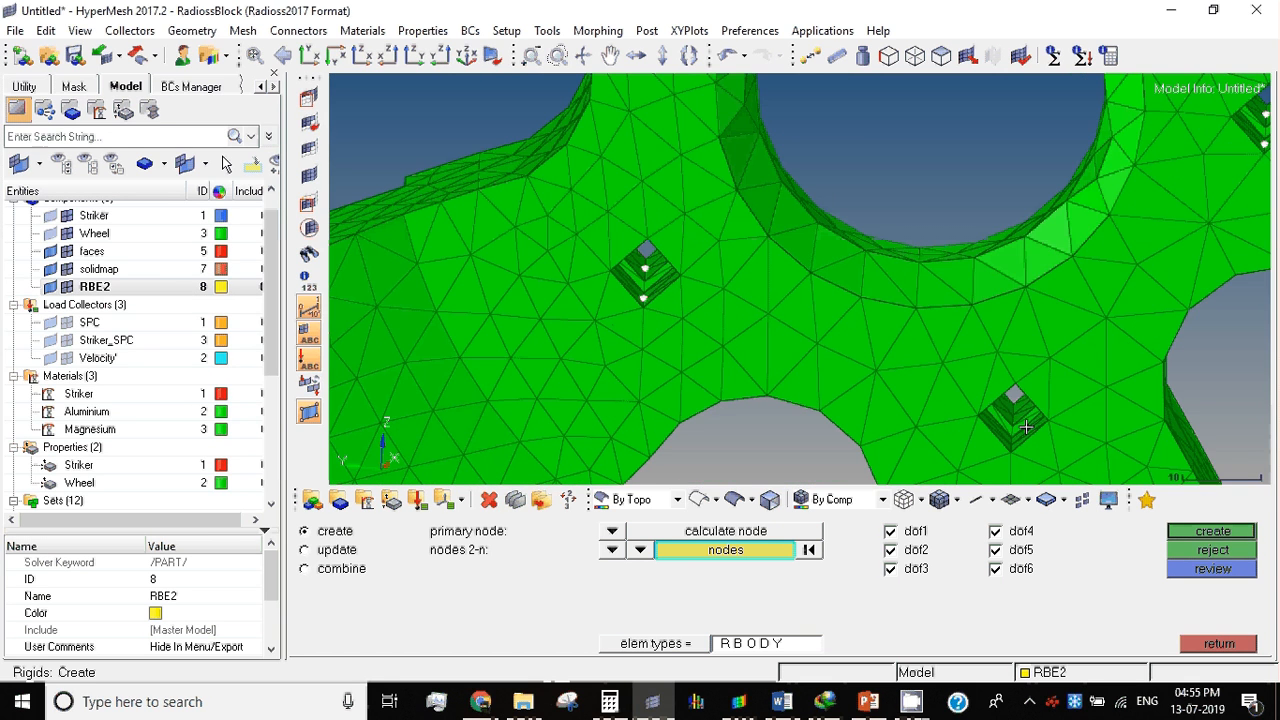
pyautogui.keyDown('ctrl'); pyautogui.scroll(1, 1026, 427); pyautogui.keyUp('ctrl')
pyautogui.keyDown('ctrl'); pyautogui.scroll(-2, 915, 383); pyautogui.keyUp('ctrl')
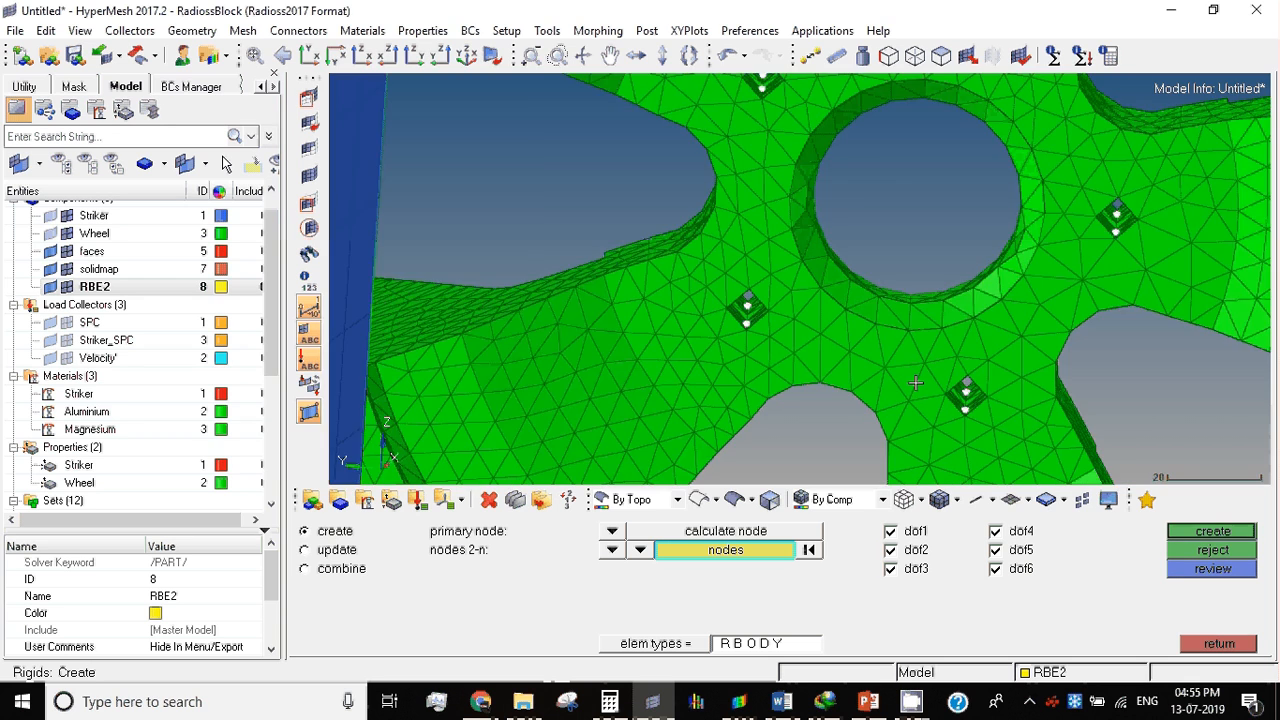
pyautogui.keyDown('ctrl'); pyautogui.scroll(-1, 915, 383); pyautogui.keyUp('ctrl')
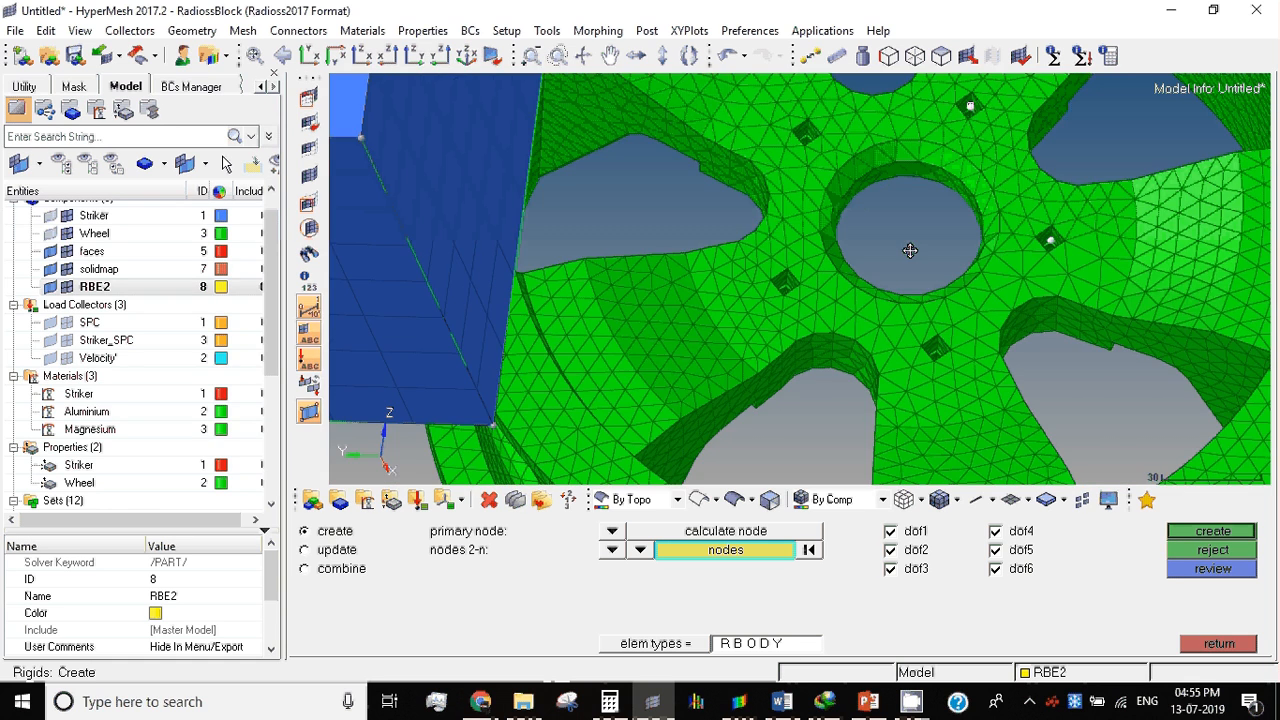
# Step: Add two inner corner nodes of the square bolt hole below the hub bore, nearest the striker, to the rigid's dependent nodes
pyautogui.scroll(3, 796, 298)
pyautogui.scroll(3, 698, 296)
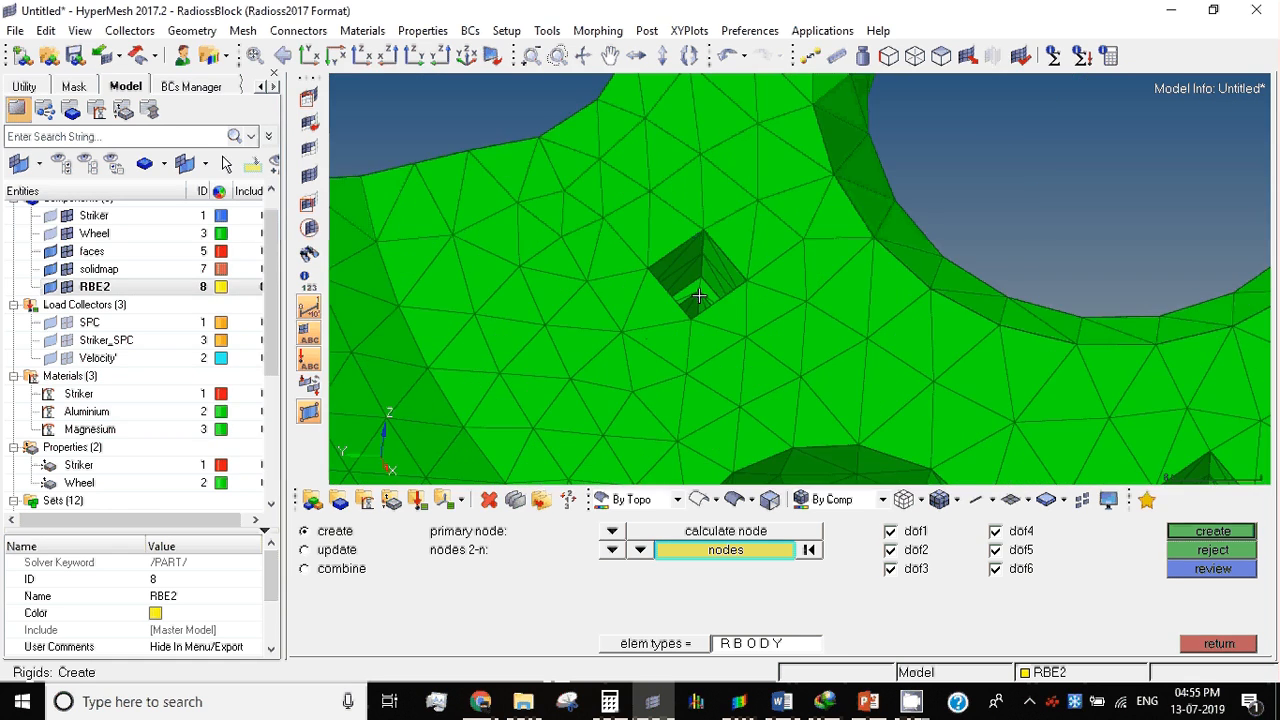
pyautogui.click(691, 316)
pyautogui.click(704, 263)
pyautogui.scroll(-2, 689, 318)
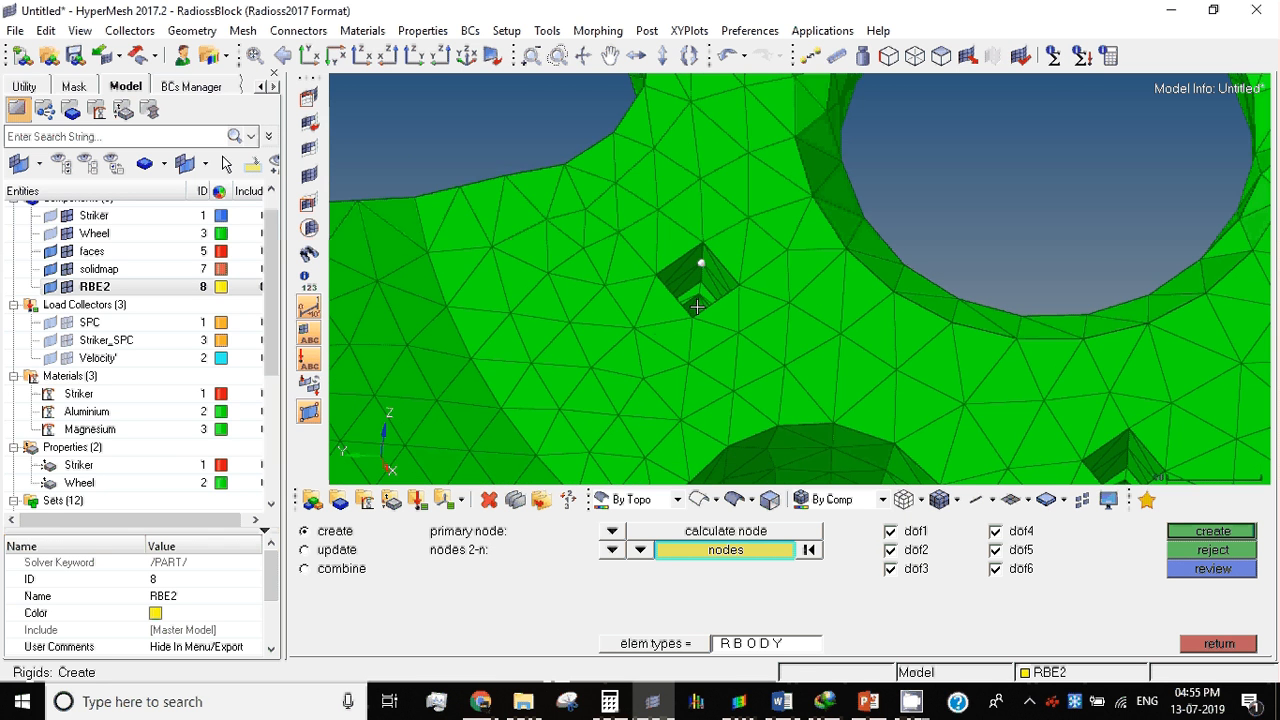
pyautogui.scroll(-2, 697, 307)
pyautogui.keyDown('ctrl'); pyautogui.moveTo(697, 307); pyautogui.dragTo(753, 217); pyautogui.keyUp('ctrl')
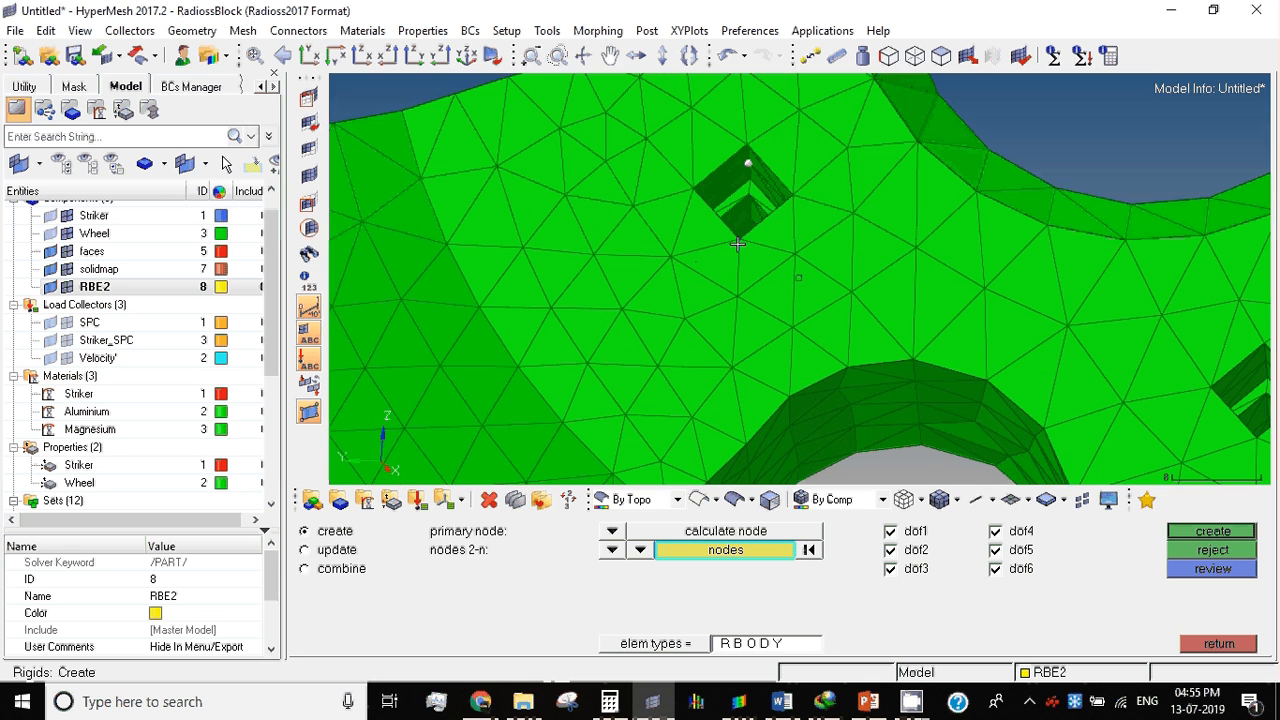
pyautogui.scroll(-2, 818, 303)
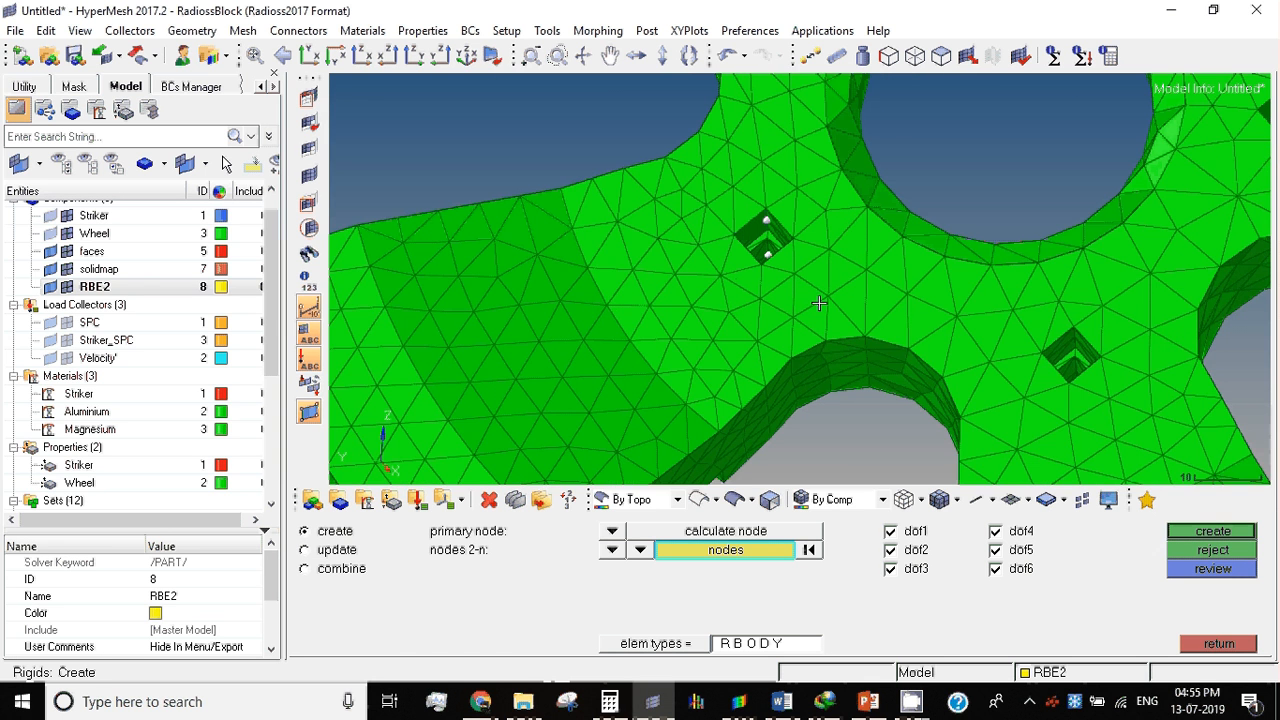
# Step: Add two inner corner nodes of the lower bolt hole to the dependent nodes, deselecting any wrongly picked node
pyautogui.keyDown('ctrl'); pyautogui.moveTo(1068, 366); pyautogui.dragTo(860, 362, button='right'); pyautogui.keyUp('ctrl')
pyautogui.scroll(2, 860, 362)
pyautogui.click(857, 364)
pyautogui.click(864, 318)
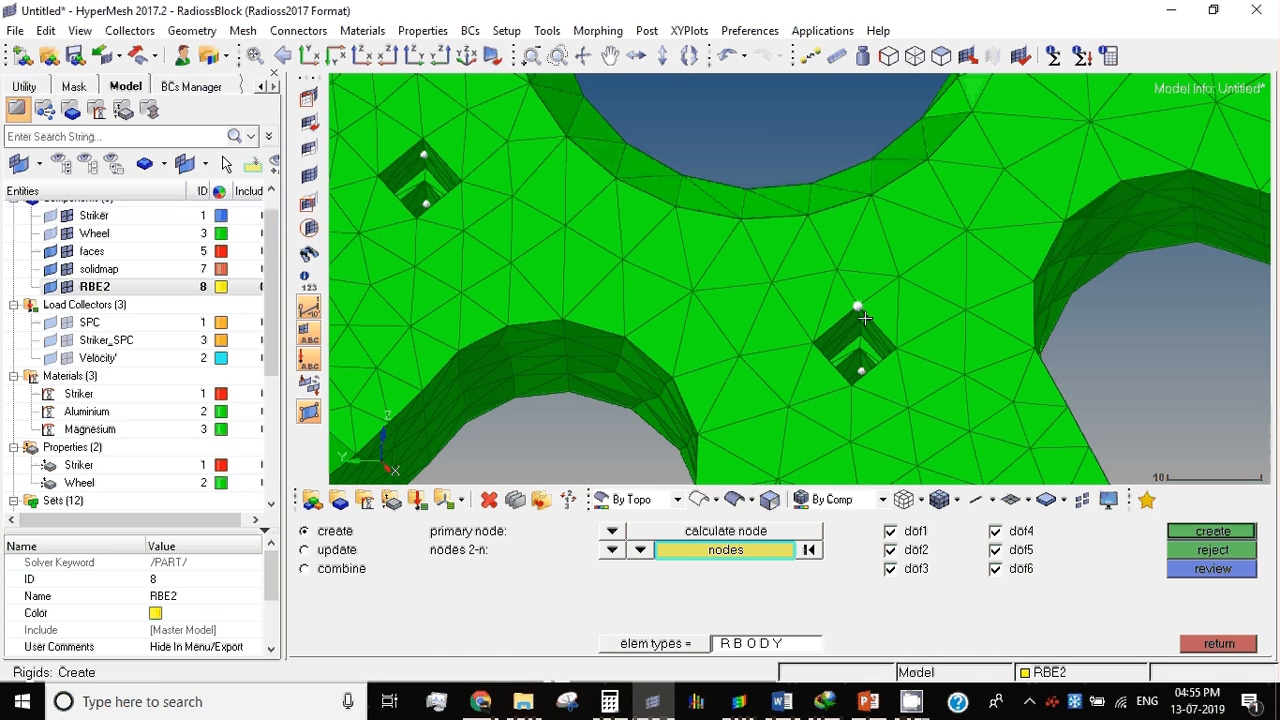
pyautogui.rightClick(863, 319)
pyautogui.scroll(-2, 845, 315)
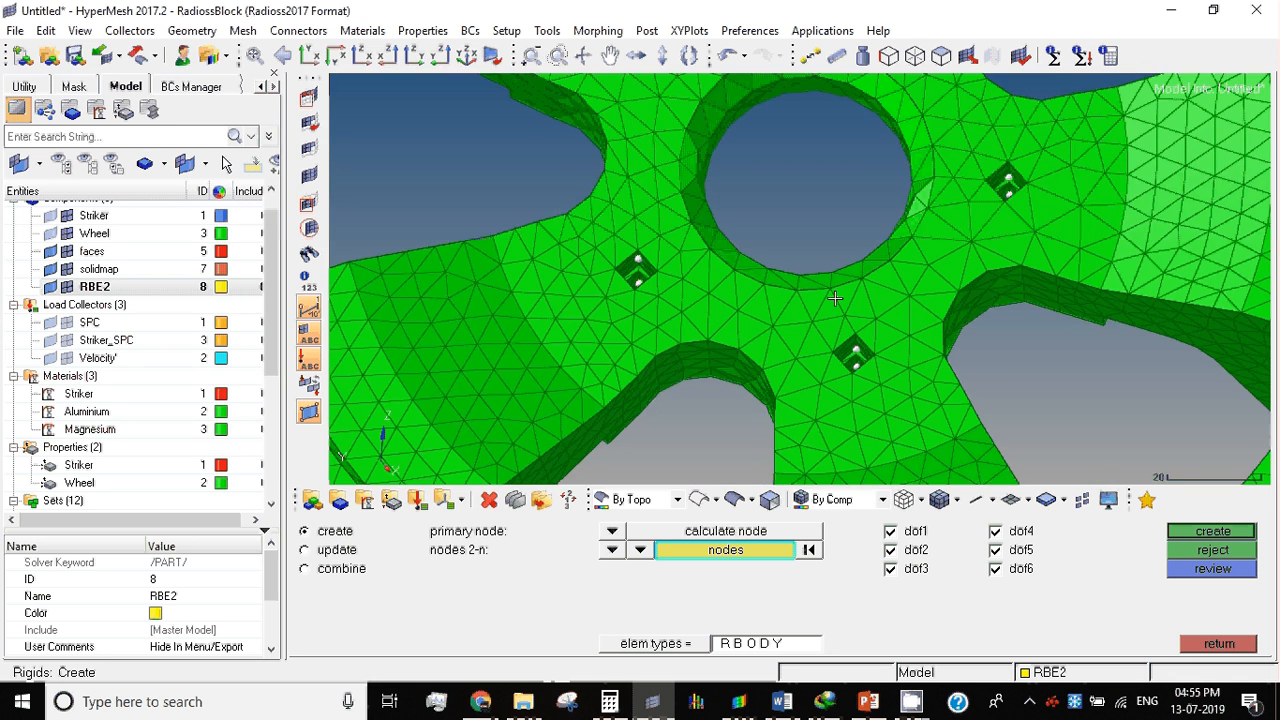
pyautogui.keyDown('ctrl'); pyautogui.moveTo(835, 298); pyautogui.dragTo(657, 262); pyautogui.keyUp('ctrl')
pyautogui.scroll(3, 657, 262)
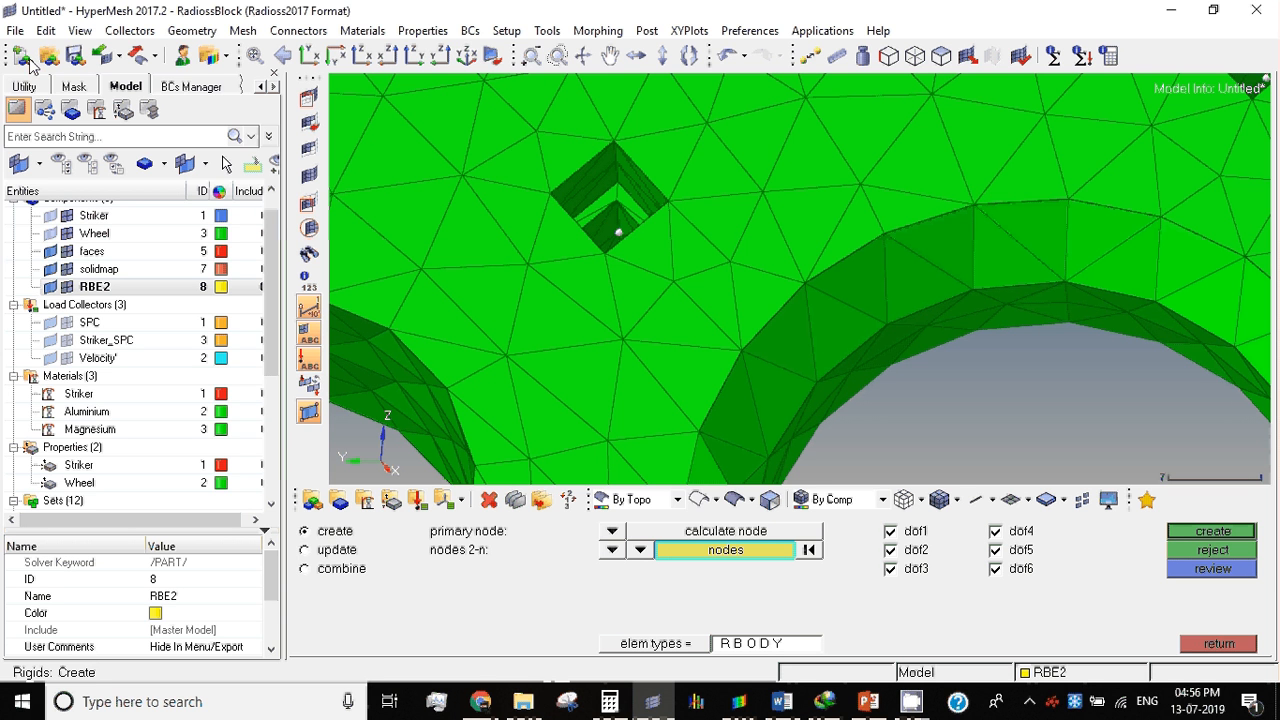
pyautogui.rightClick(655, 708)
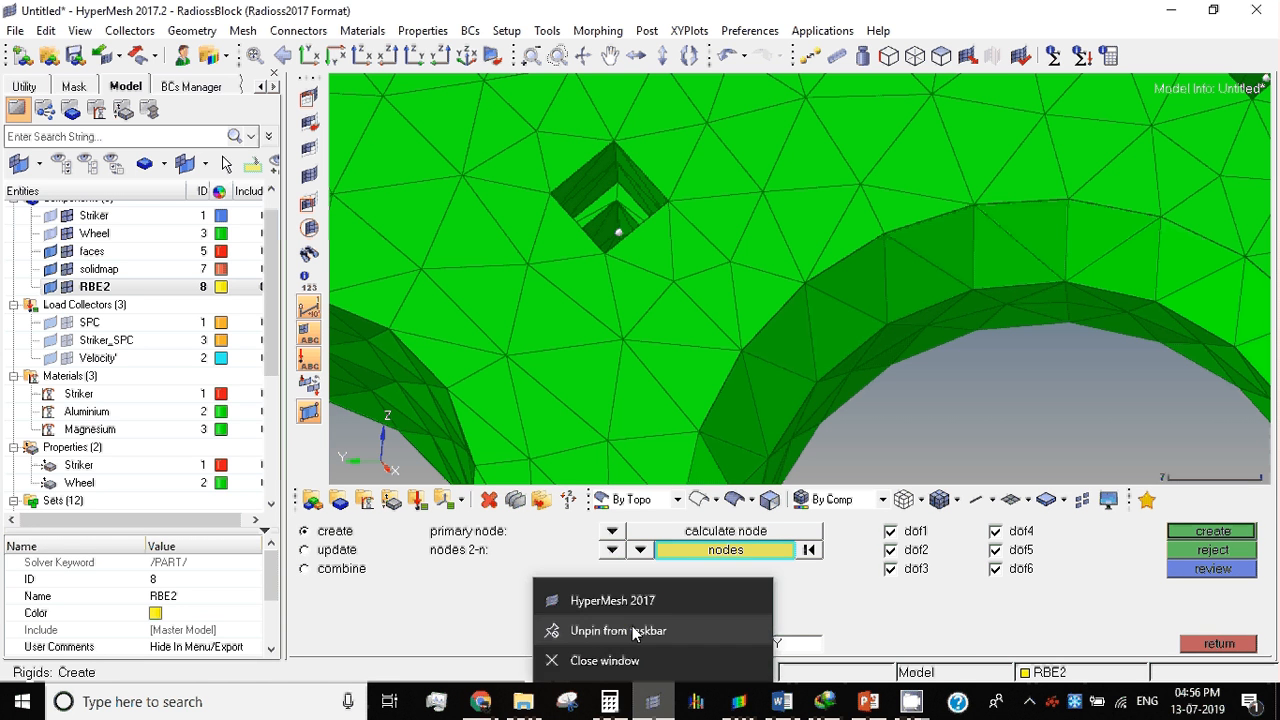
pyautogui.click(651, 602)
pyautogui.moveTo(925, 708)
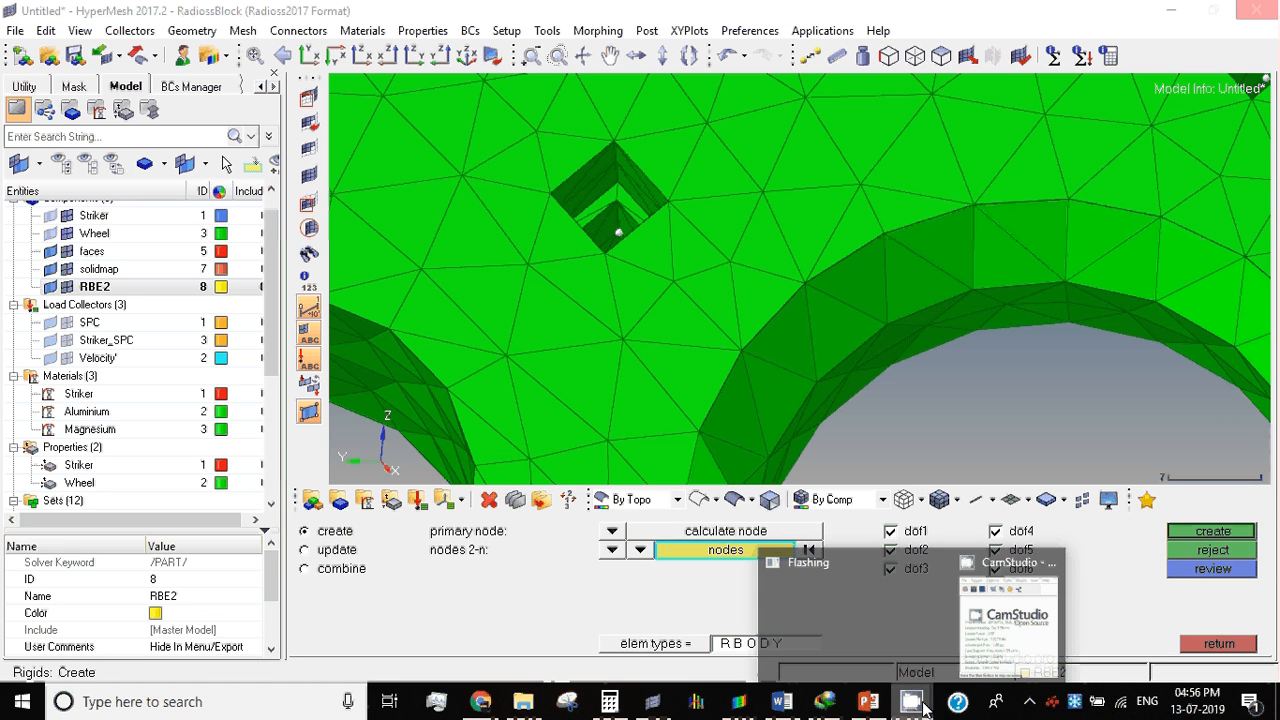
pyautogui.click(1010, 612)
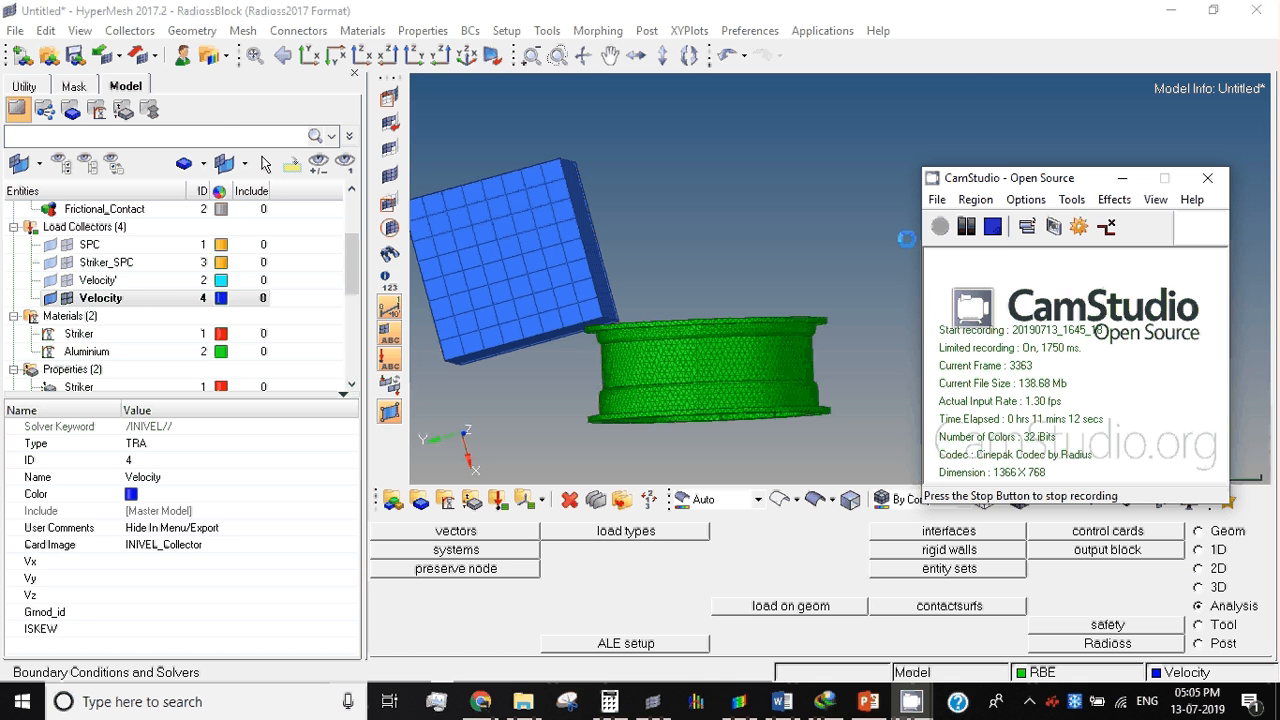
pyautogui.click(966, 226)
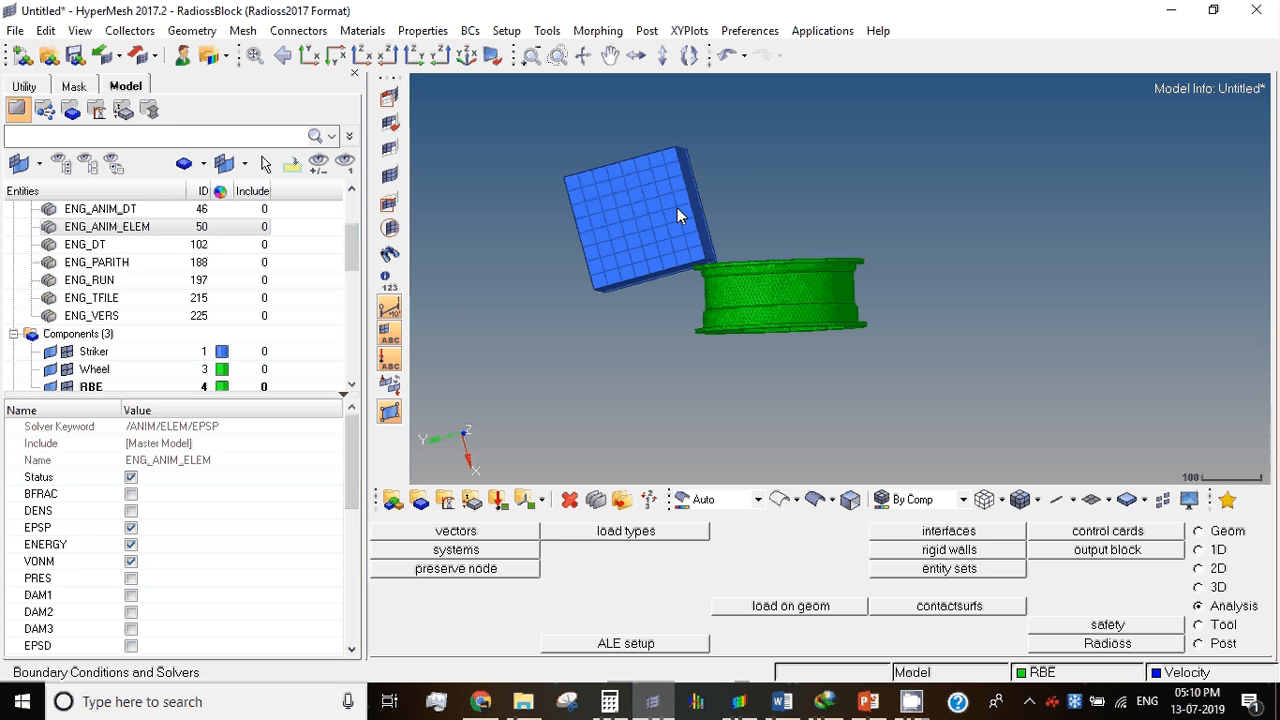
# Step: Examine the settings of the ENG_RUN, HEADER_CARD and IOFlagCard control cards
pyautogui.click(100, 281)
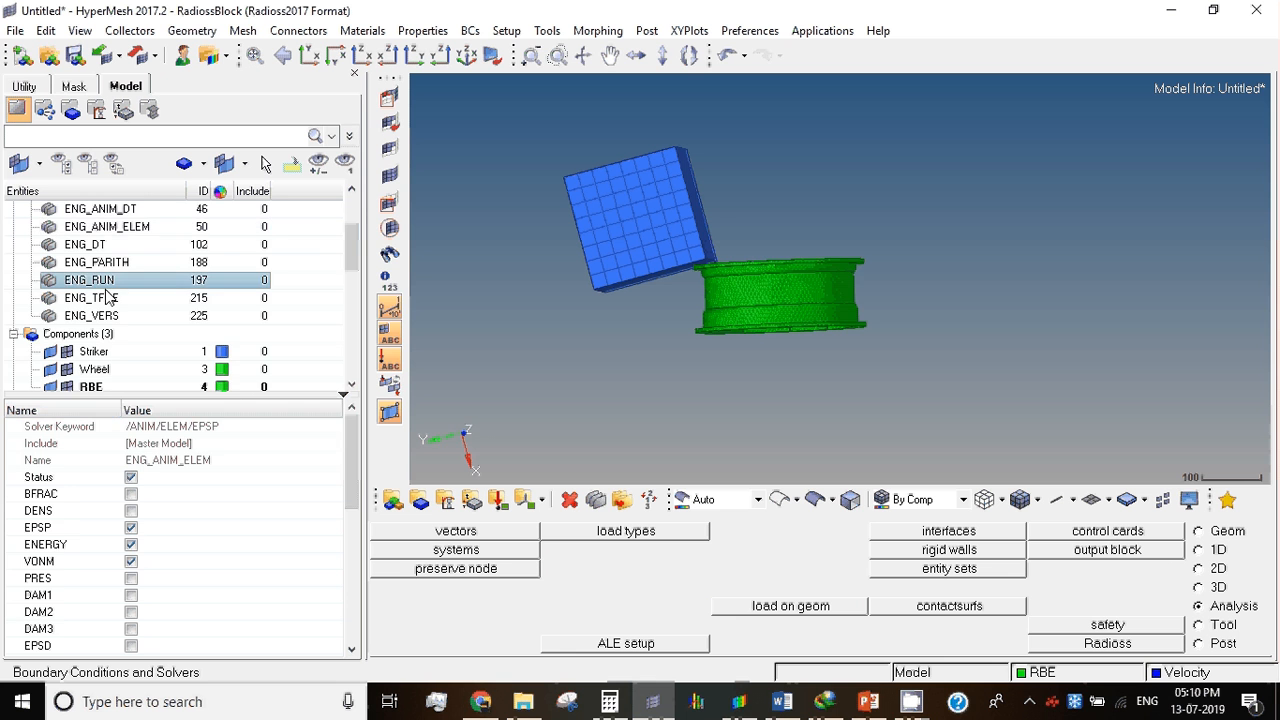
pyautogui.scroll(3, 108, 297)
pyautogui.click(125, 250)
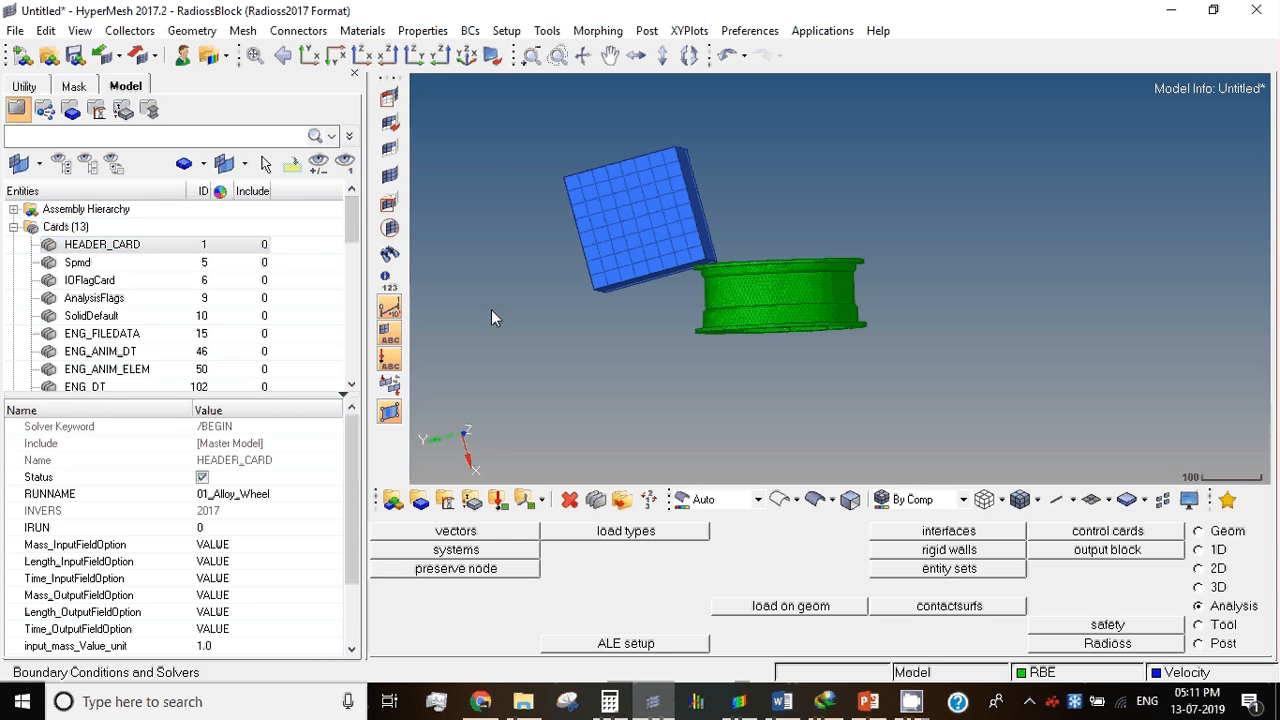
pyautogui.click(16, 88)
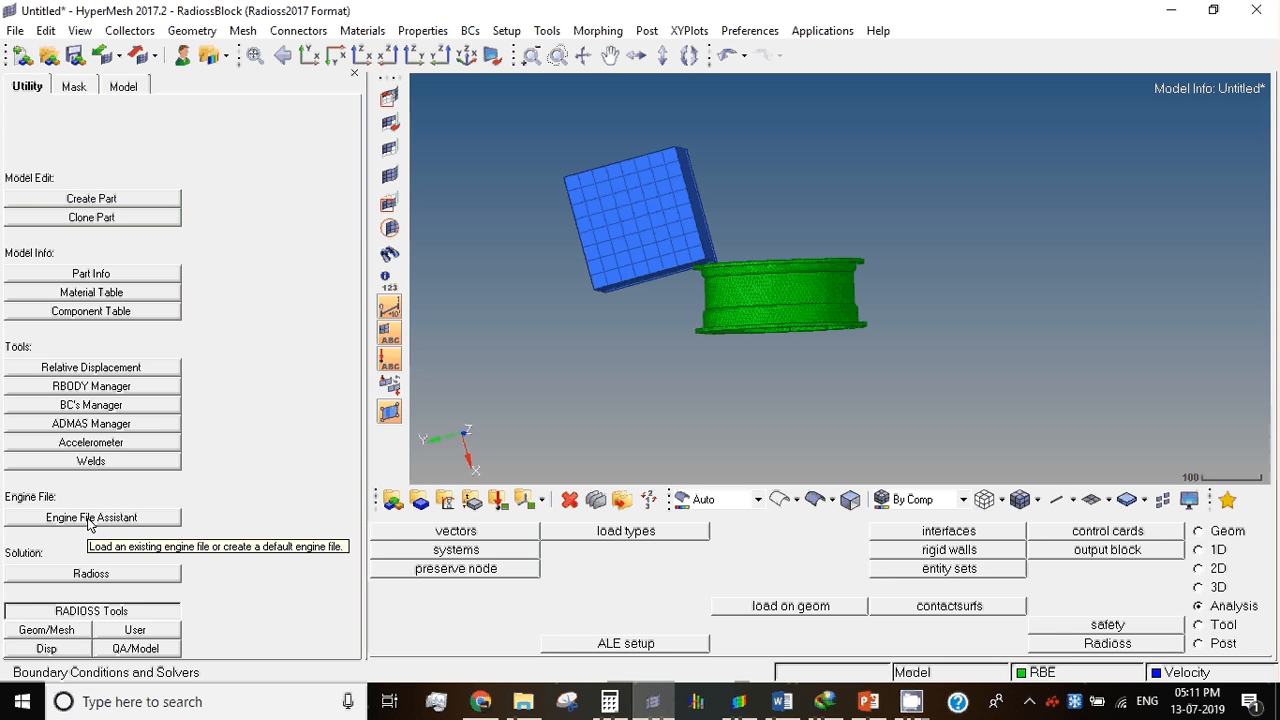
pyautogui.click(125, 87)
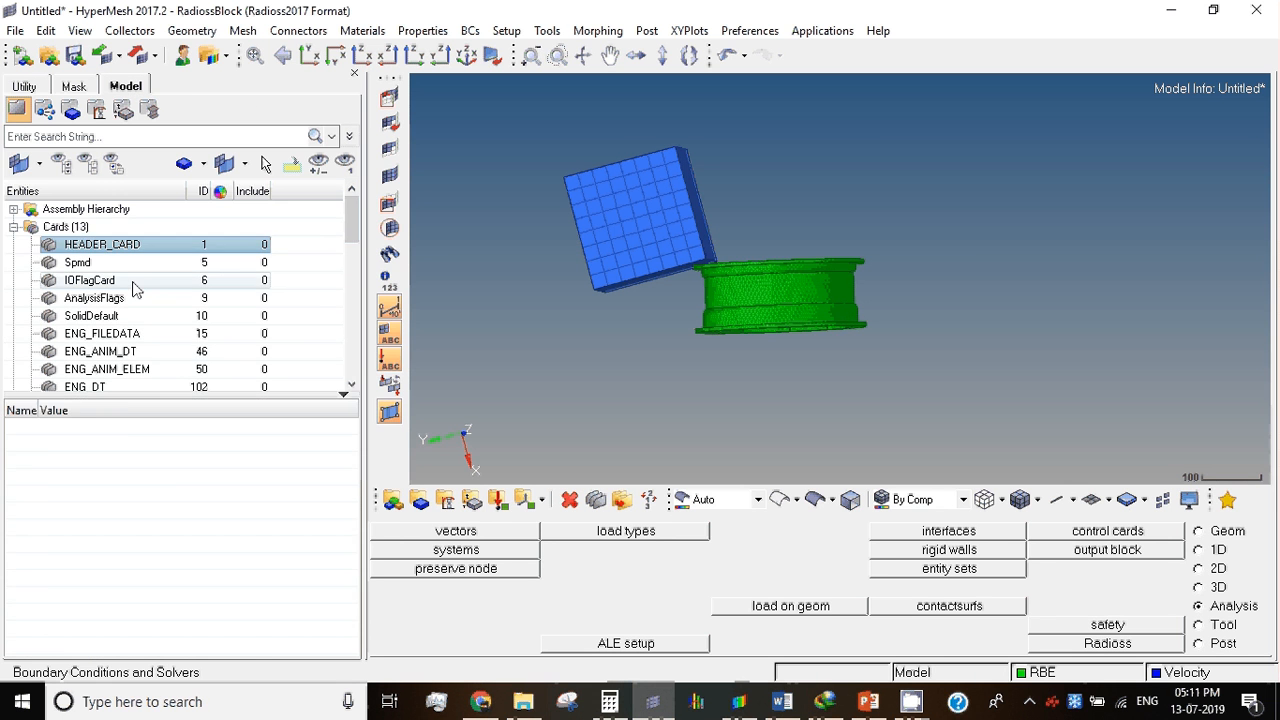
pyautogui.click(134, 281)
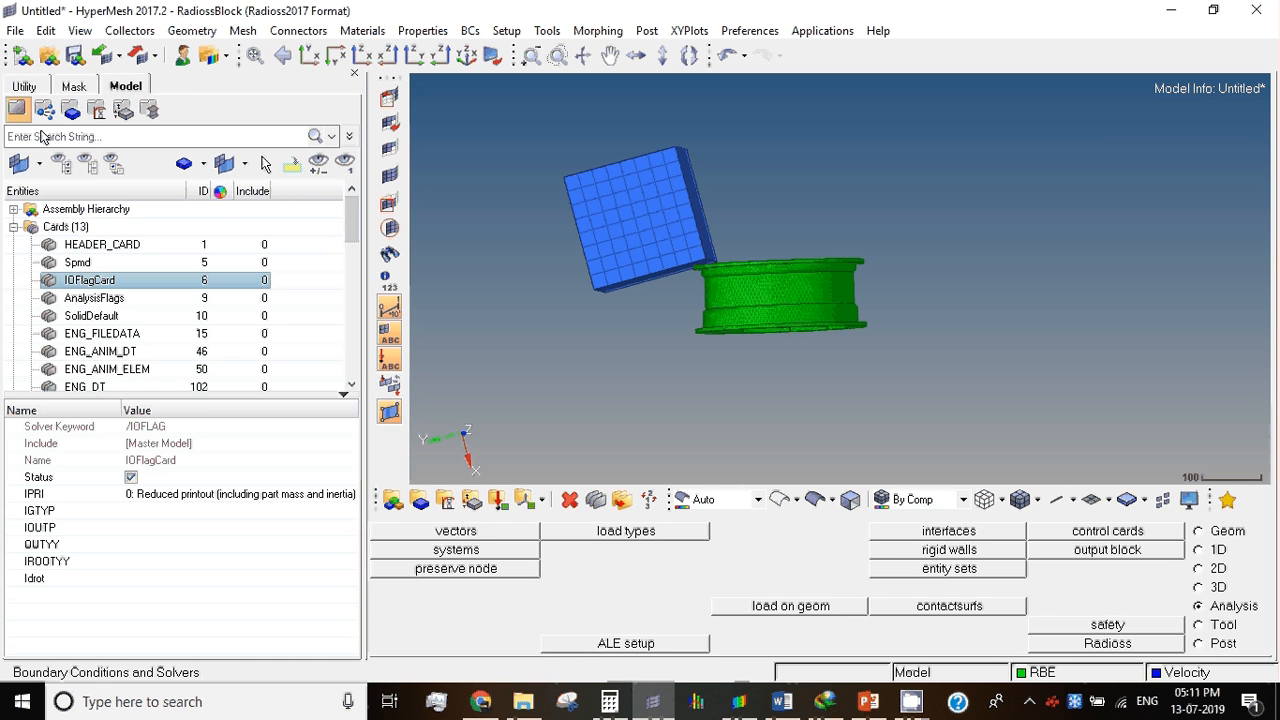
# Step: Examine the ANIM and DT engine keywords available for creating Radioss cards
pyautogui.click(546, 30)
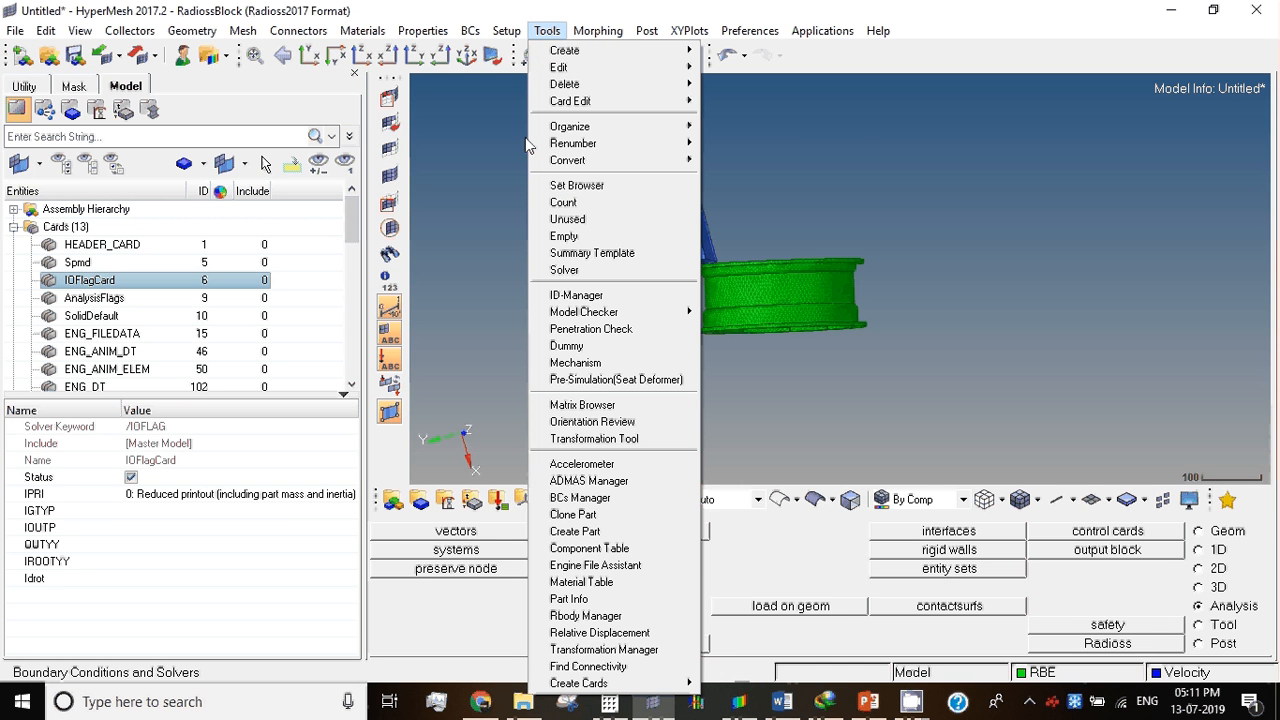
pyautogui.moveTo(620, 684)
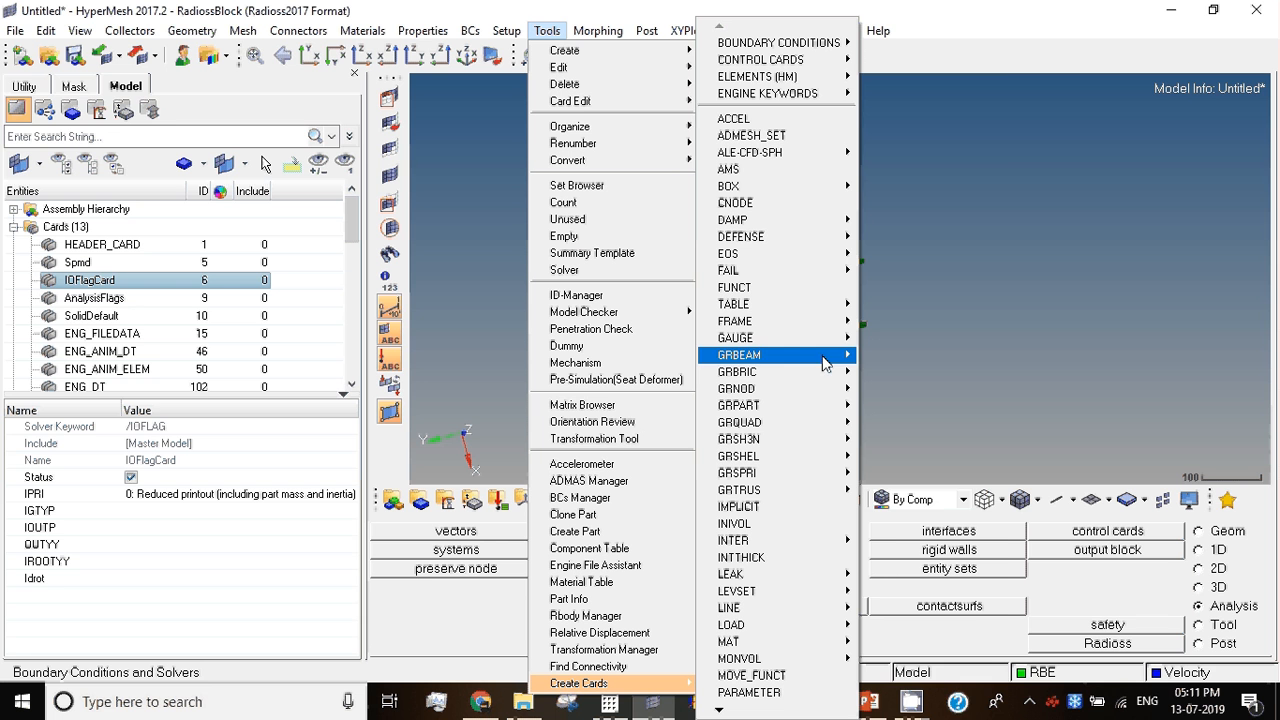
pyautogui.moveTo(828, 95)
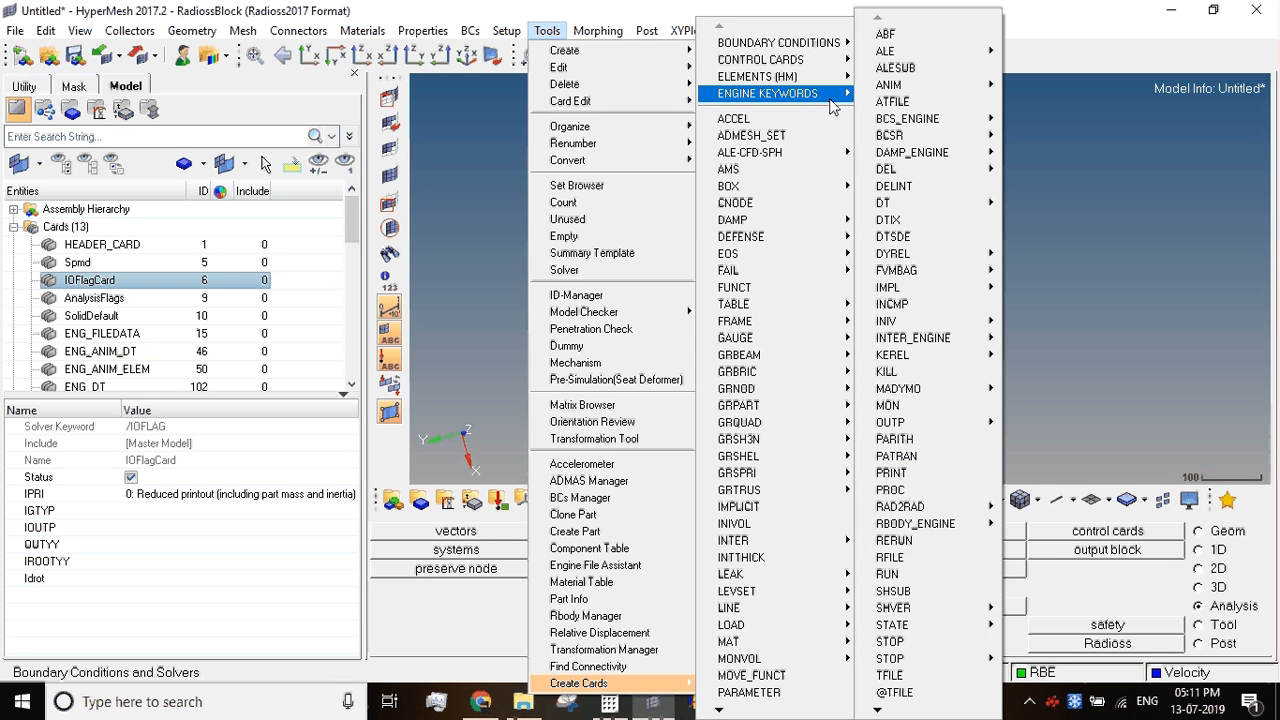
pyautogui.moveTo(910, 86)
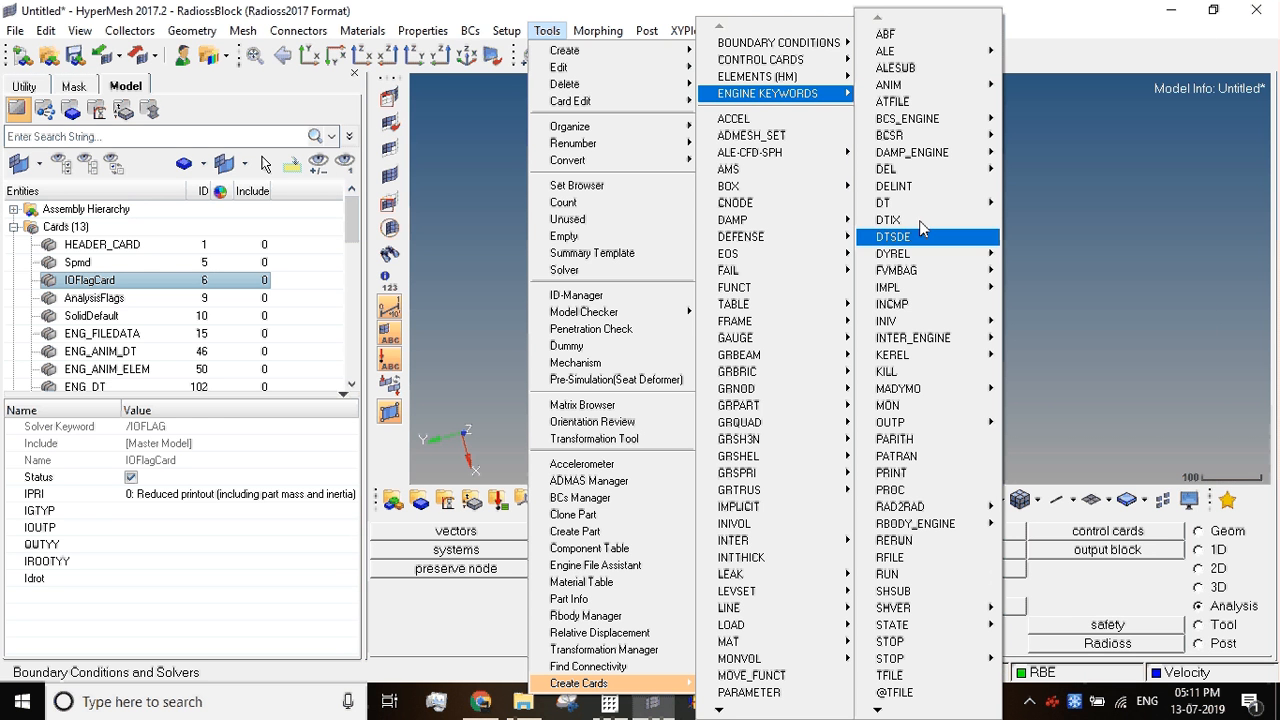
pyautogui.moveTo(893, 203)
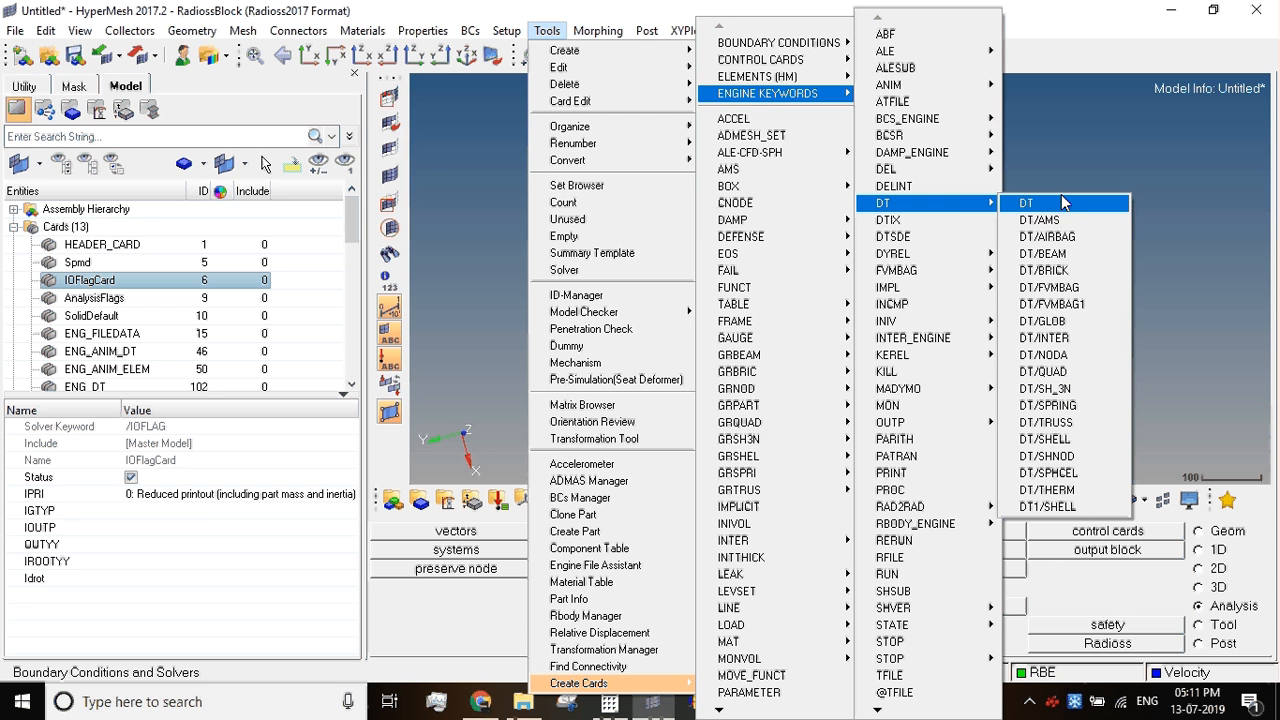
pyautogui.click(1064, 138)
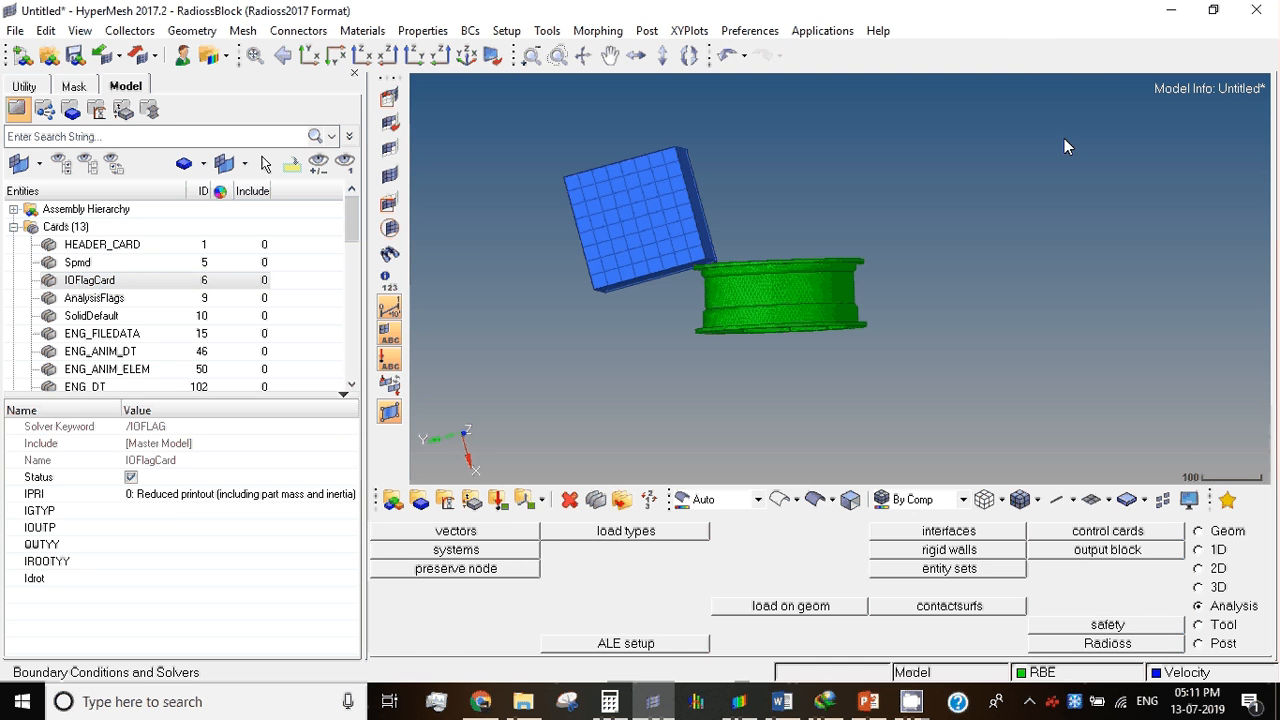
# Step: Use the Engine File Assistant to create an engine file with a termination time of 0.005
pyautogui.click(23, 88)
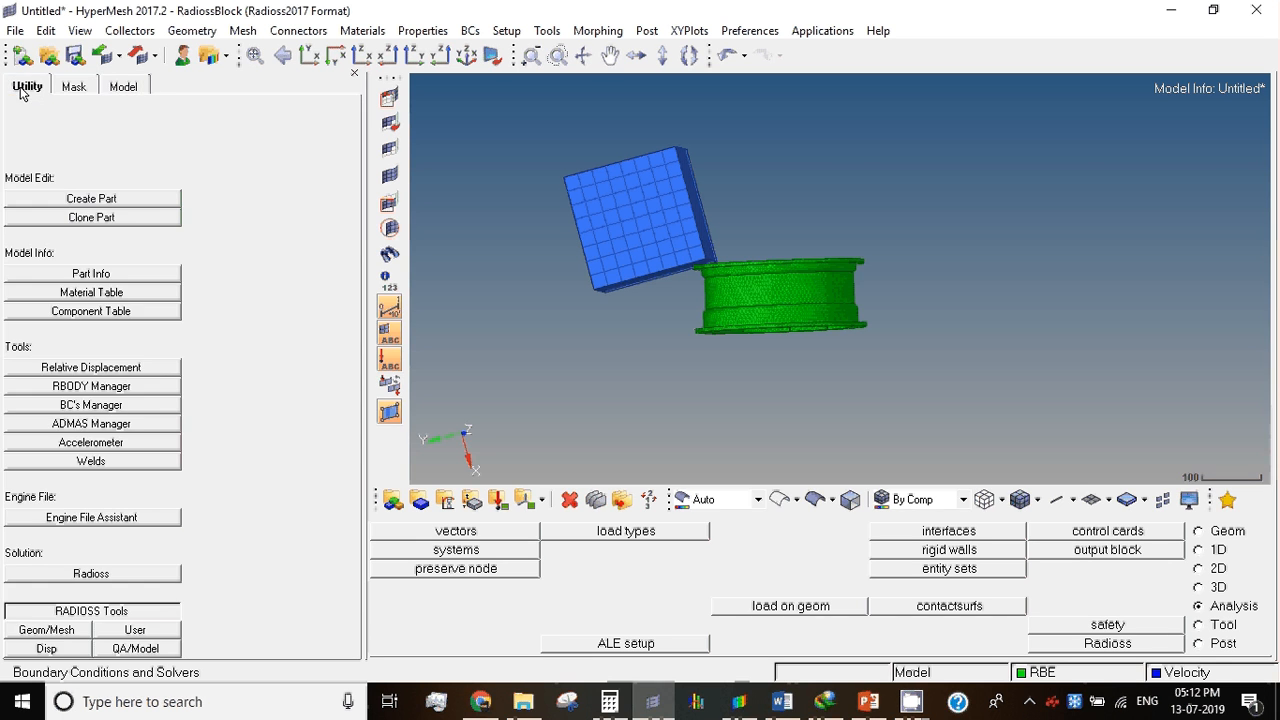
pyautogui.click(106, 520)
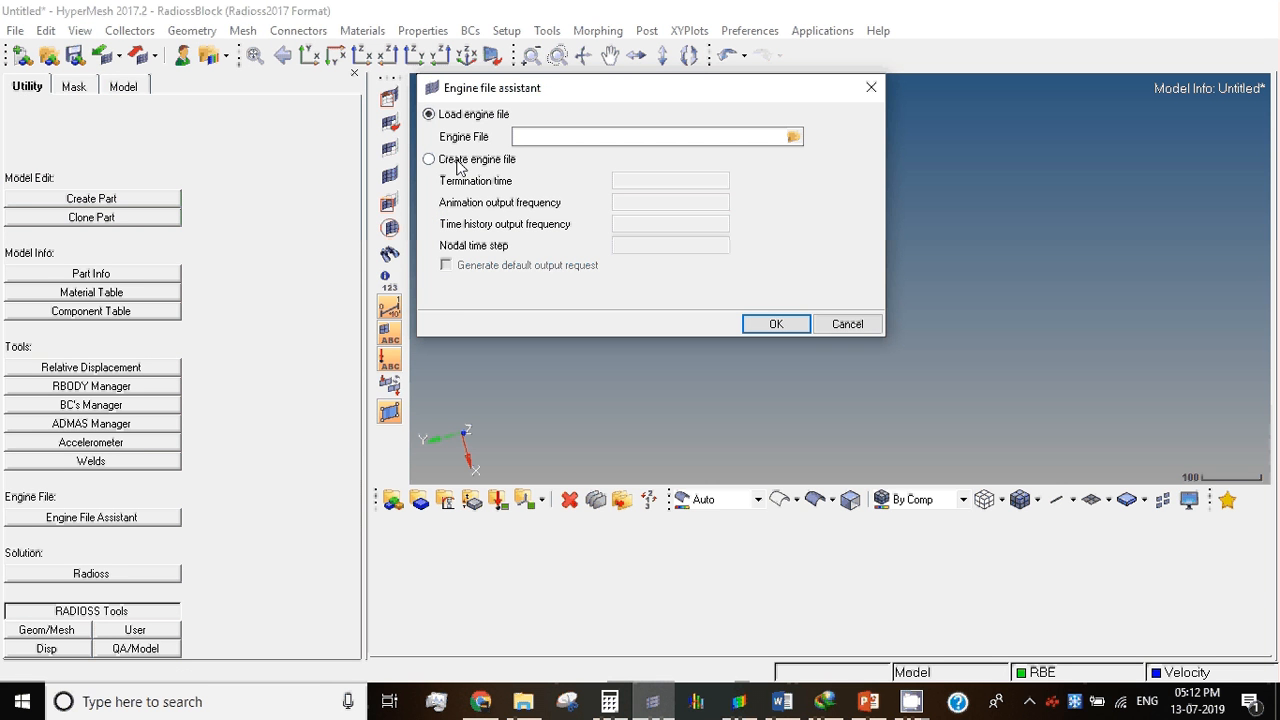
pyautogui.click(461, 164)
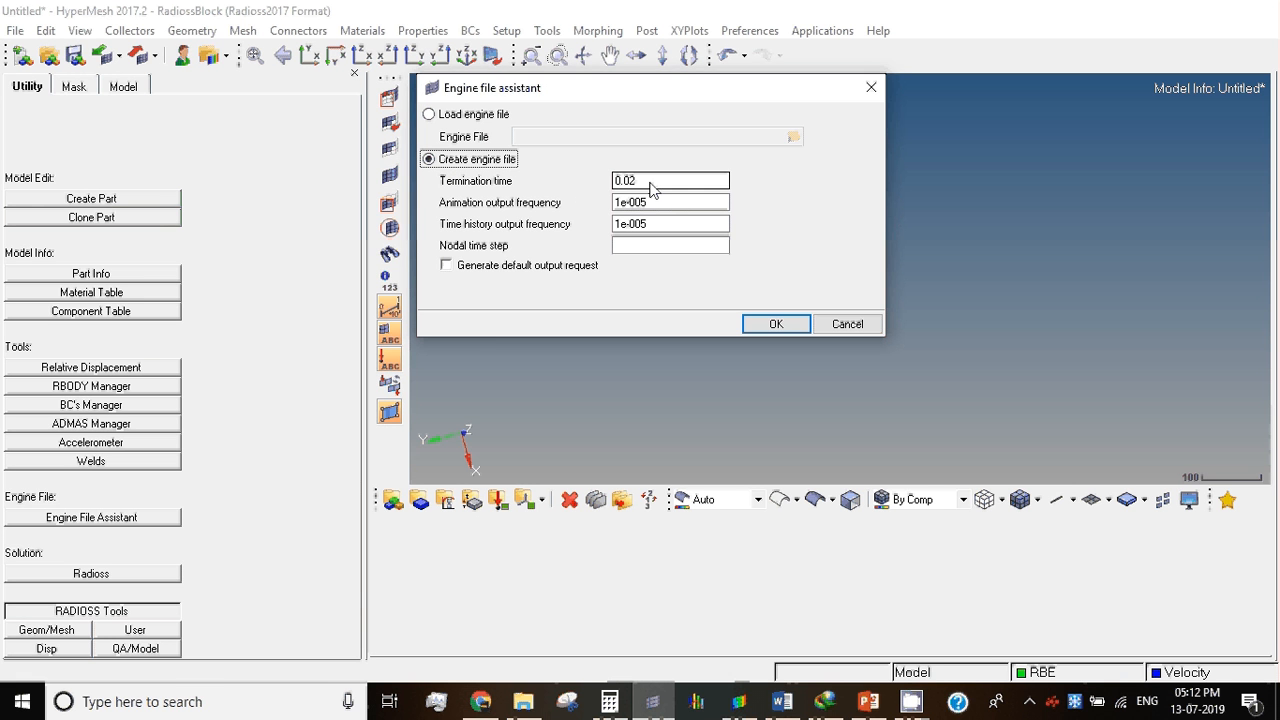
pyautogui.moveTo(650, 182); pyautogui.dragTo(590, 182)
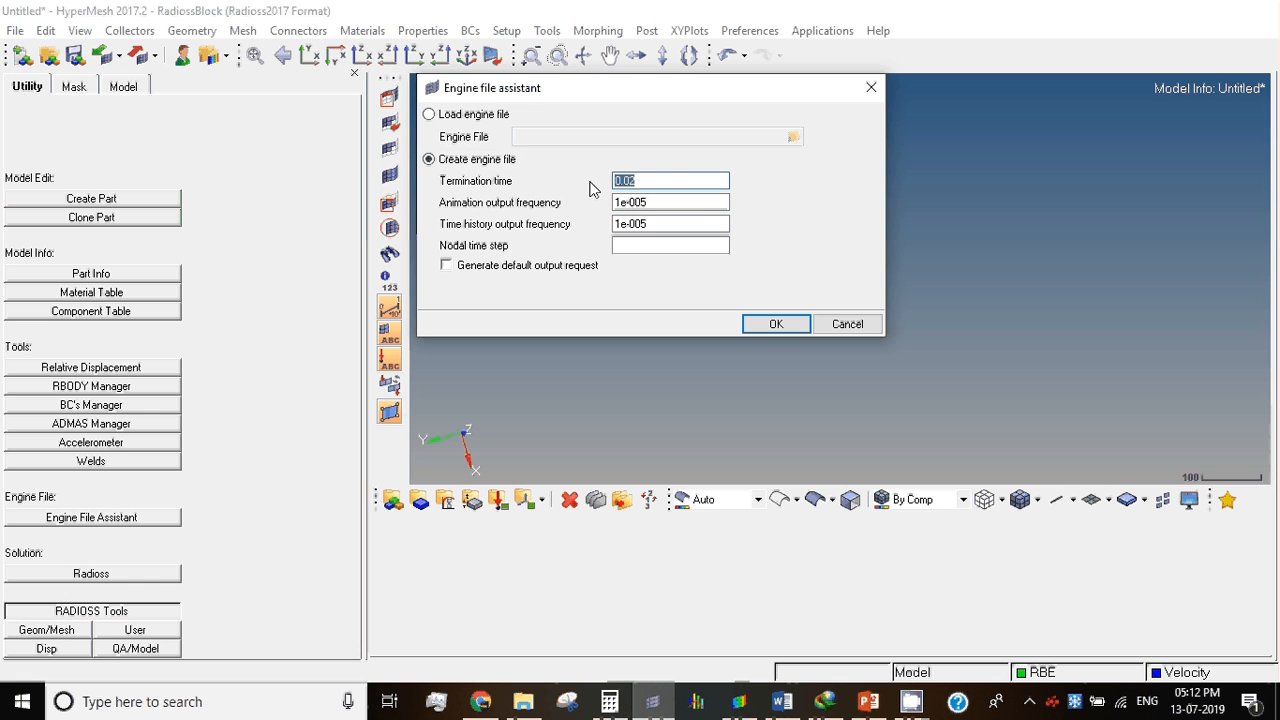
pyautogui.click(637, 250)
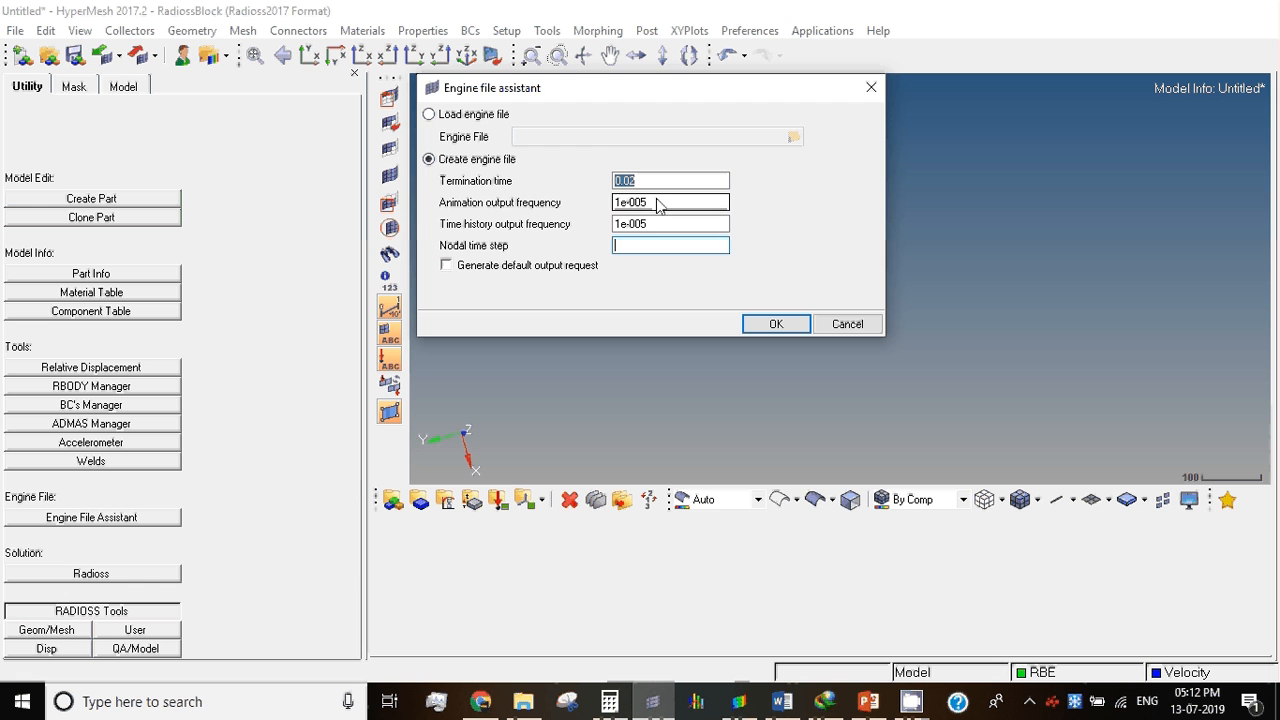
pyautogui.moveTo(662, 204); pyautogui.dragTo(575, 200)
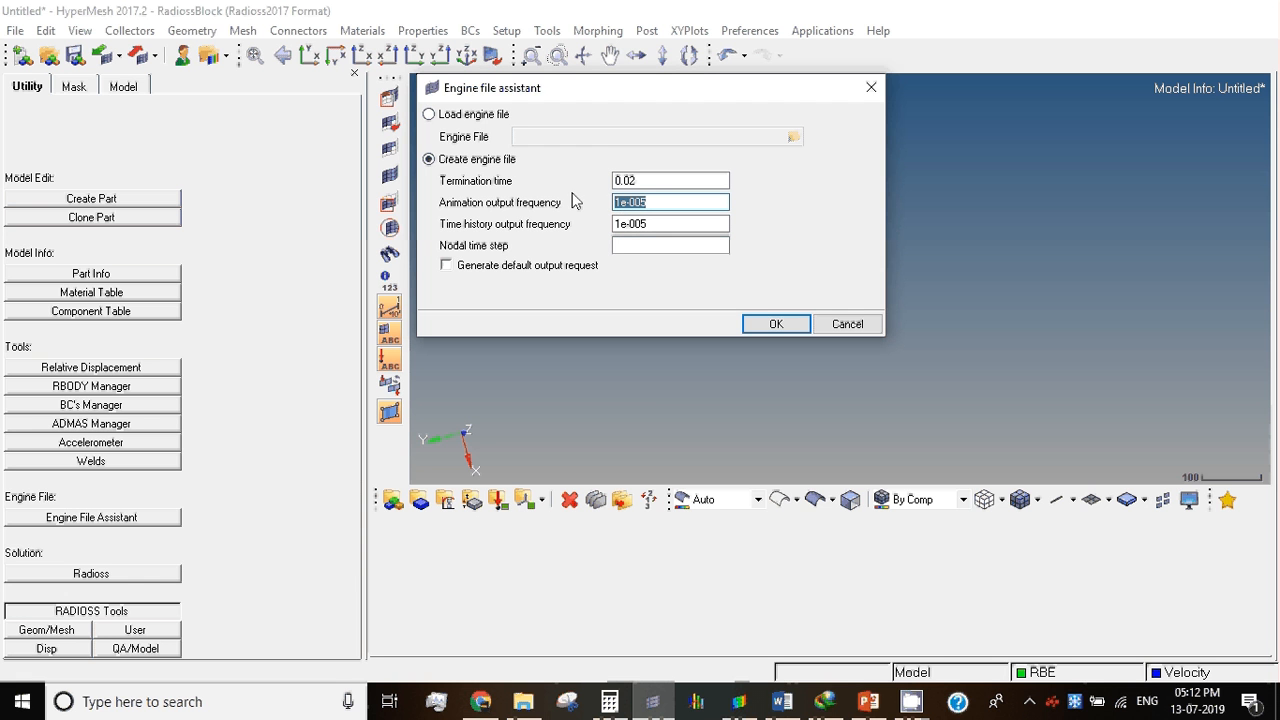
pyautogui.click(637, 248)
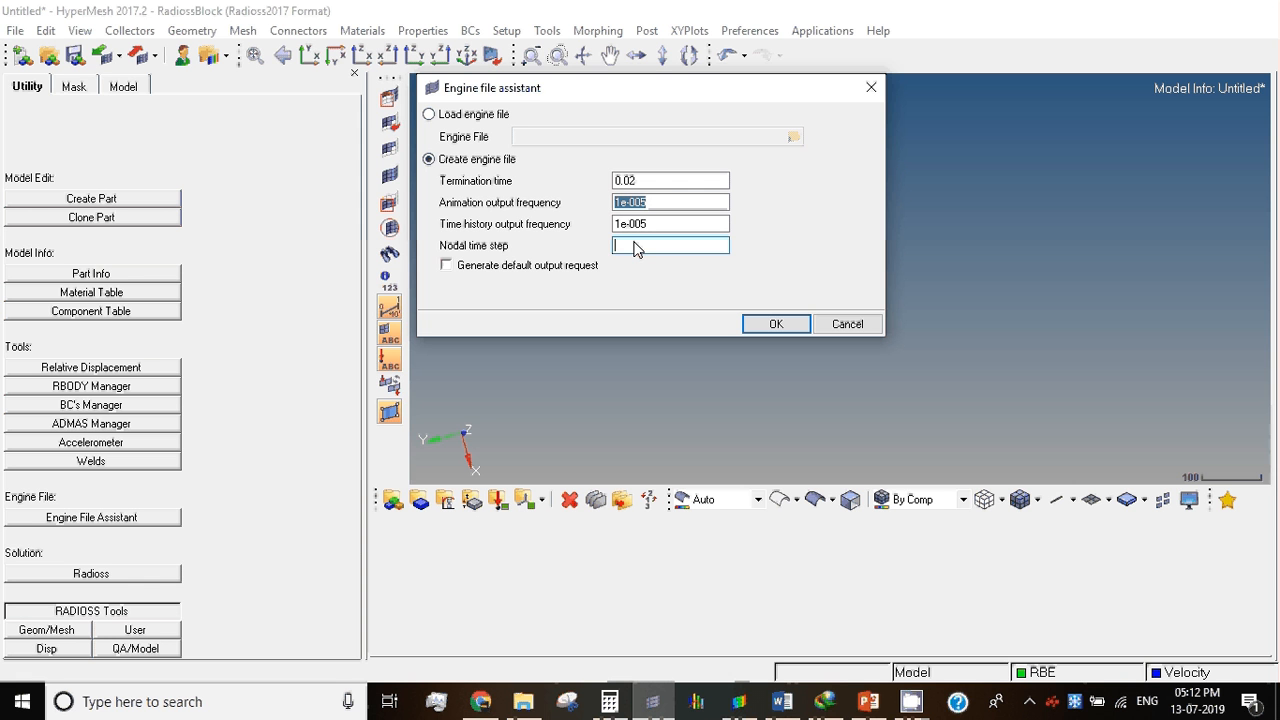
pyautogui.click(645, 183)
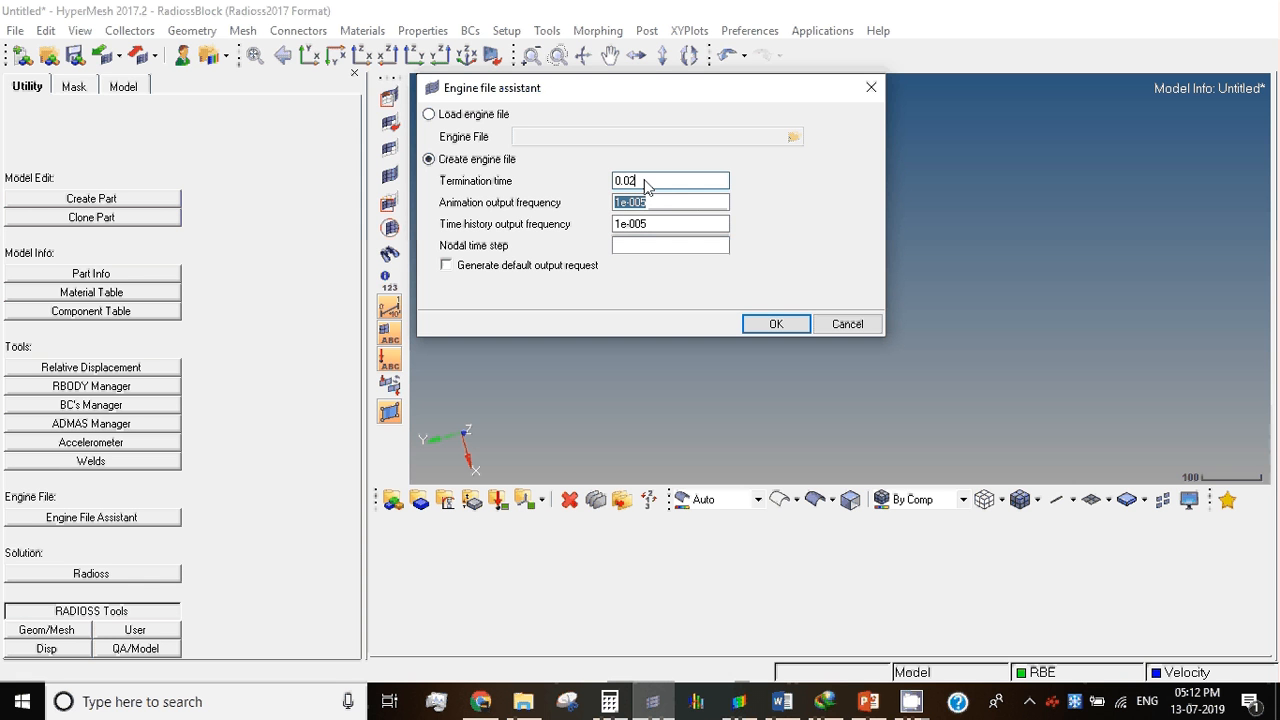
pyautogui.press('BackSpace')
pyautogui.write('05')
# Step: Set the nodal time step to 1.e-6, enable the default output request, and generate the engine file cards
pyautogui.click(641, 245)
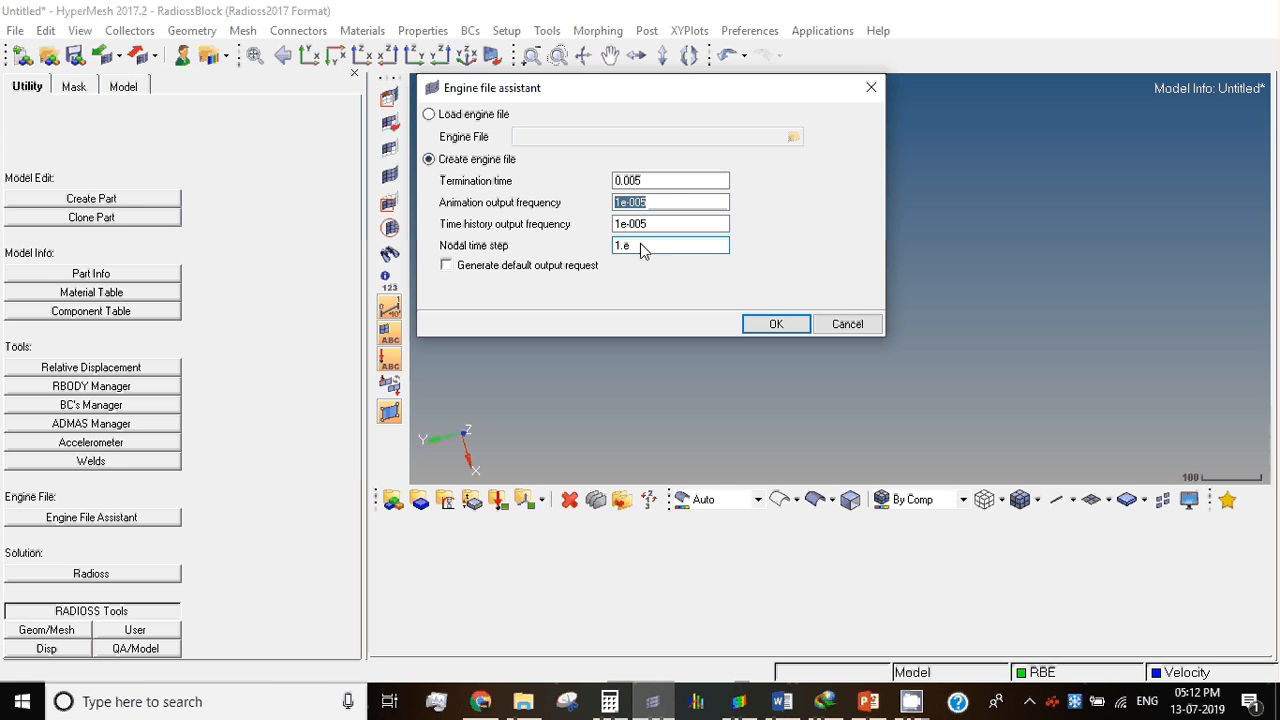
pyautogui.write('1.e-6')
pyautogui.doubleClick(640, 245)
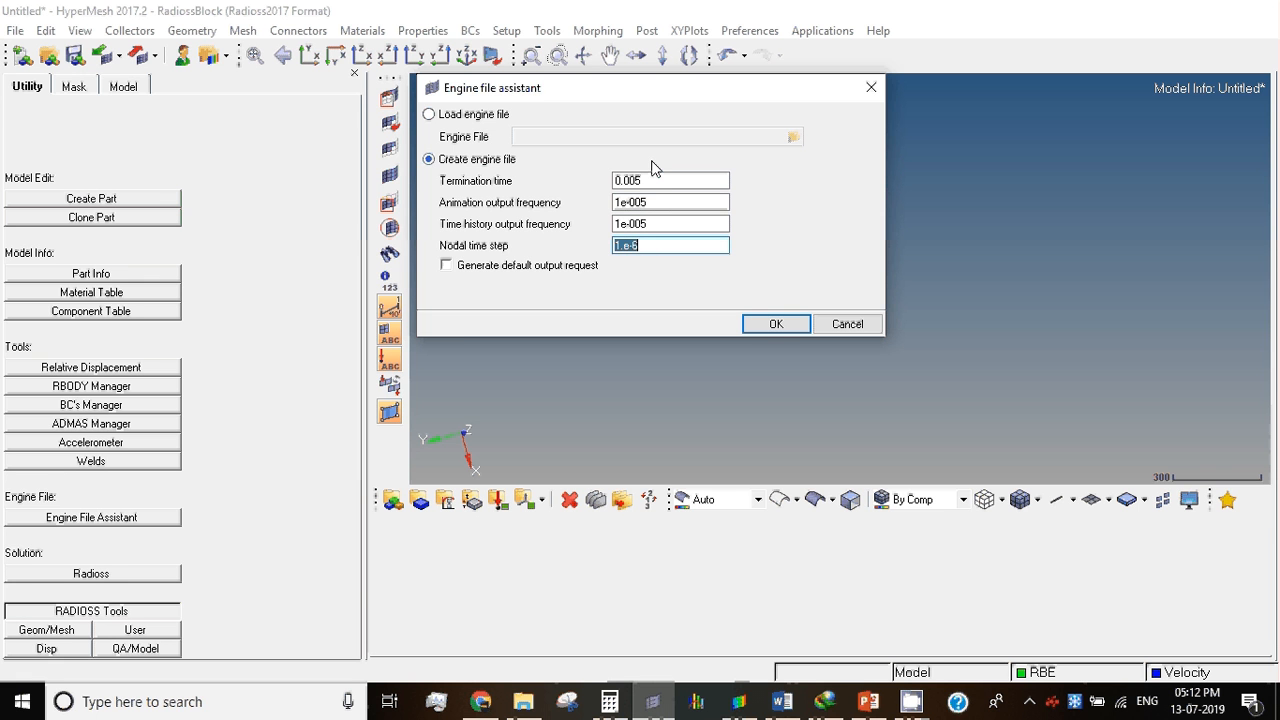
pyautogui.click(447, 266)
pyautogui.click(777, 324)
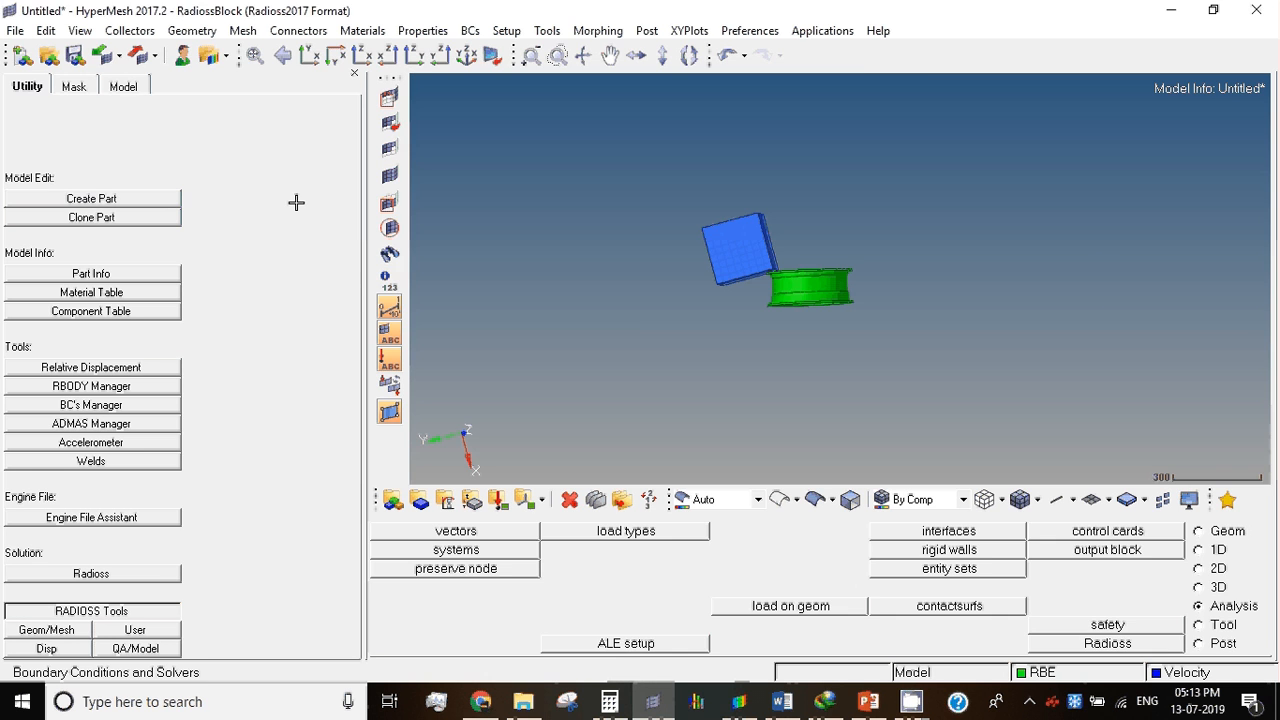
# Step: Examine the SolidDefault control card's settings
pyautogui.click(124, 86)
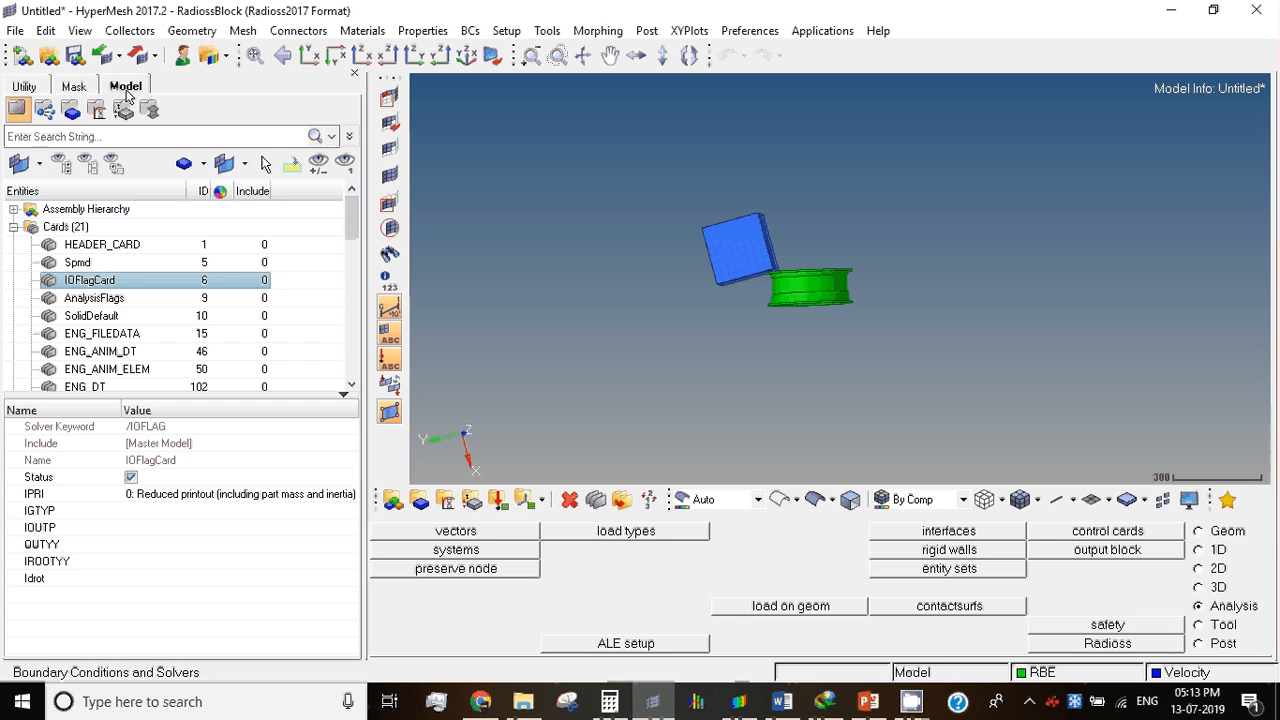
pyautogui.click(87, 318)
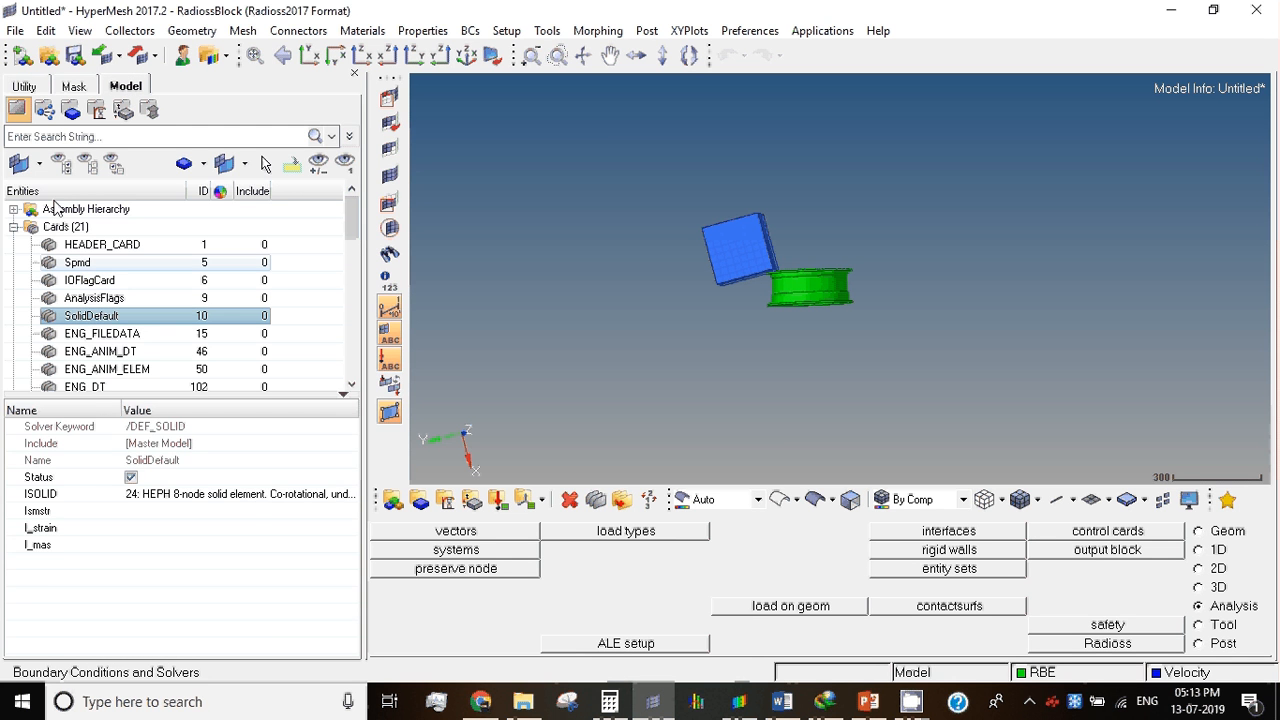
# Step: Delete all of the model's existing control and engine cards
pyautogui.click(70, 227)
pyautogui.rightClick(84, 229)
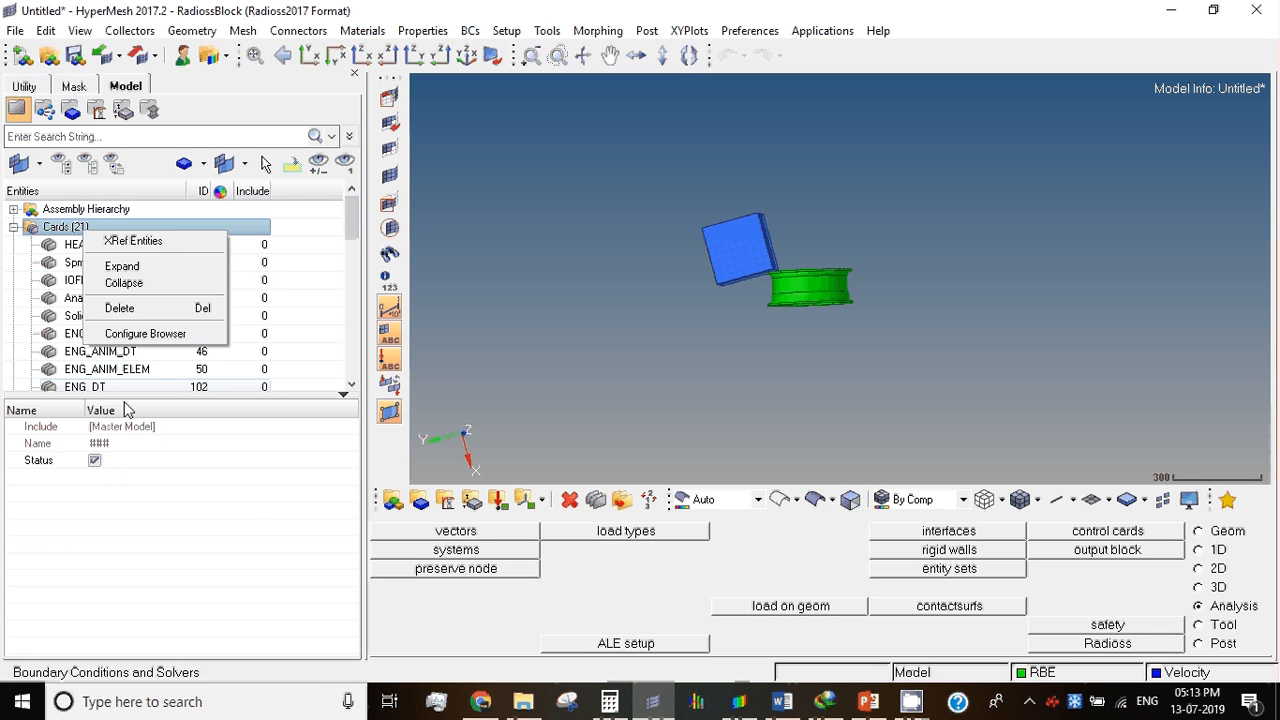
pyautogui.click(120, 309)
pyautogui.click(599, 416)
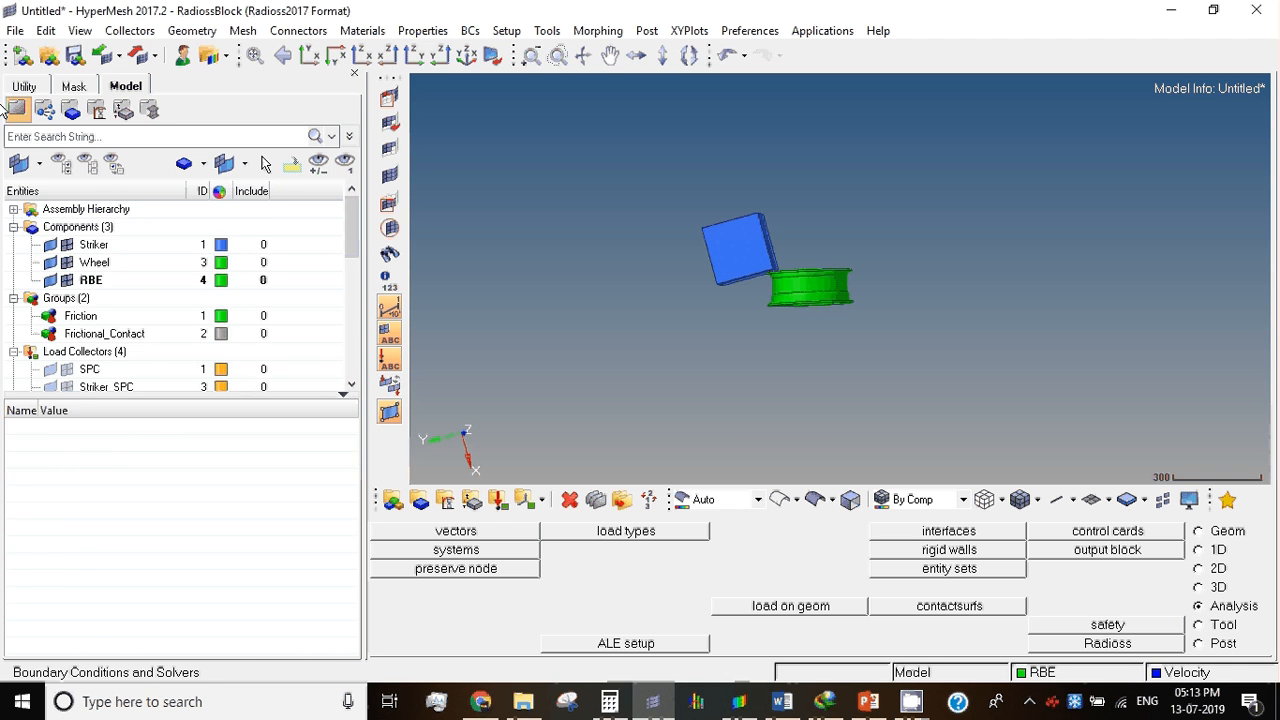
# Step: Start creating a new engine file in the Engine File Assistant with a termination time of 0.02
pyautogui.click(24, 86)
pyautogui.click(122, 517)
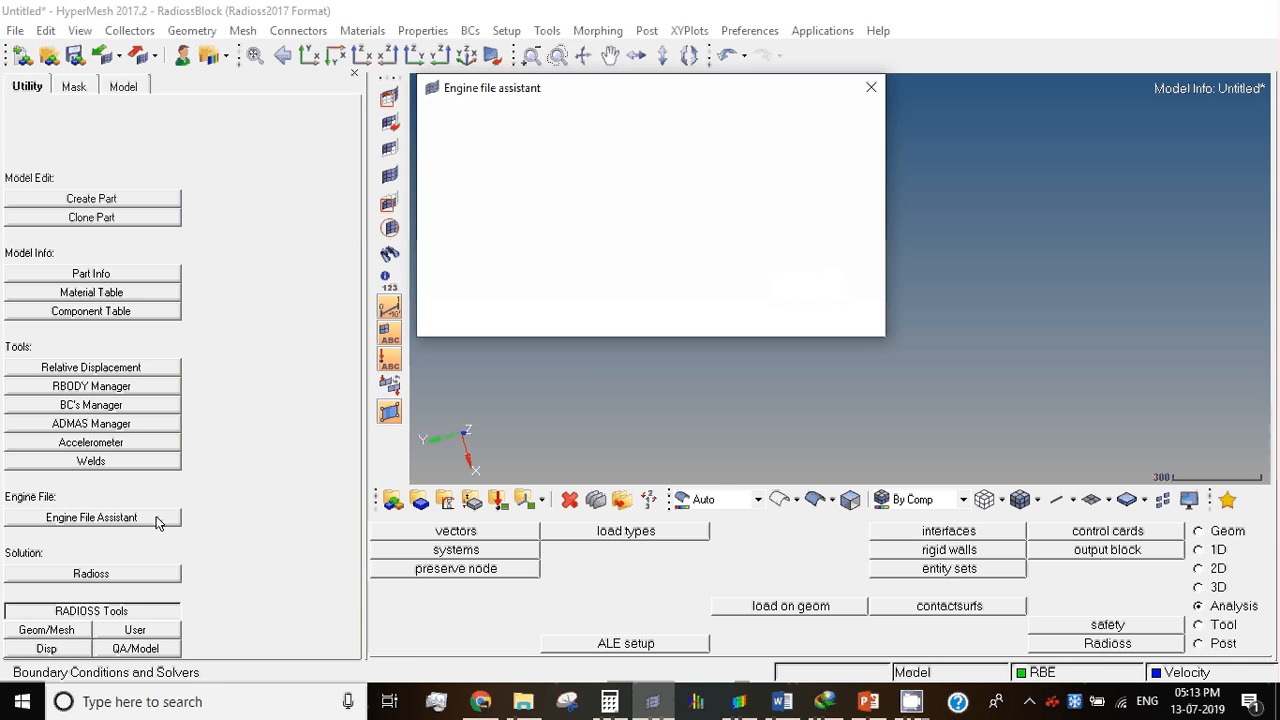
pyautogui.click(628, 182)
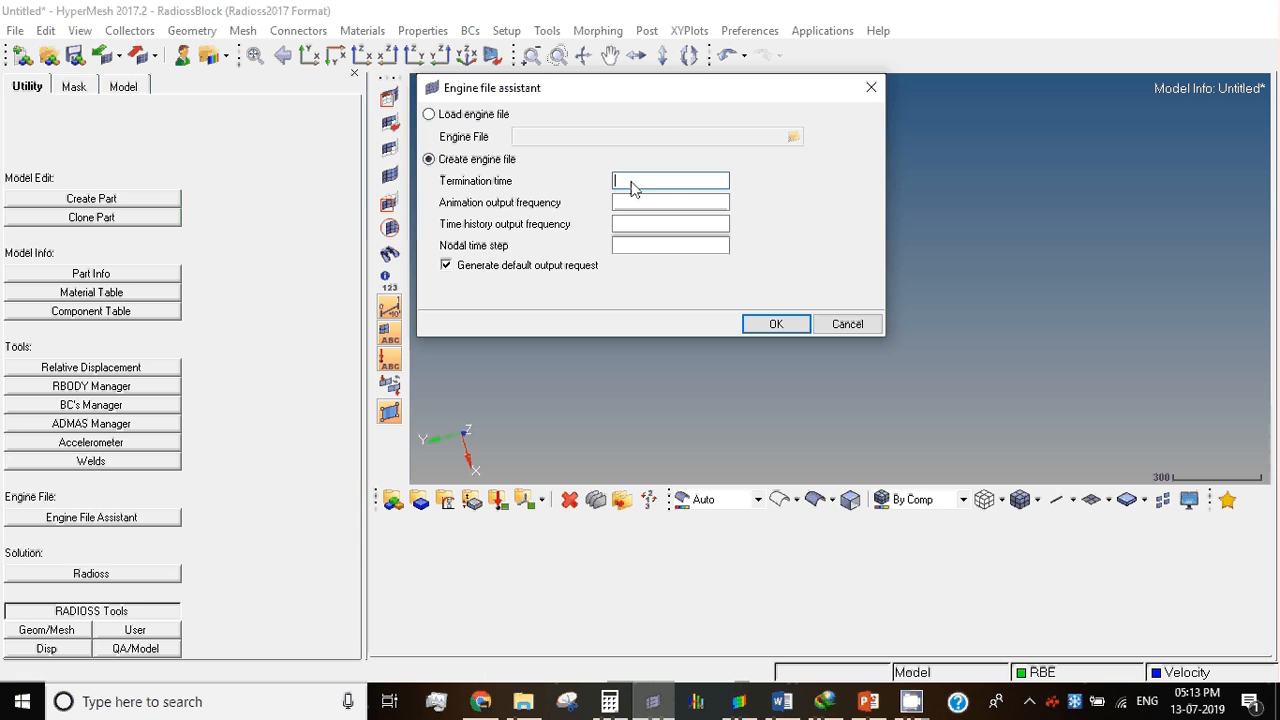
pyautogui.write('0.2')
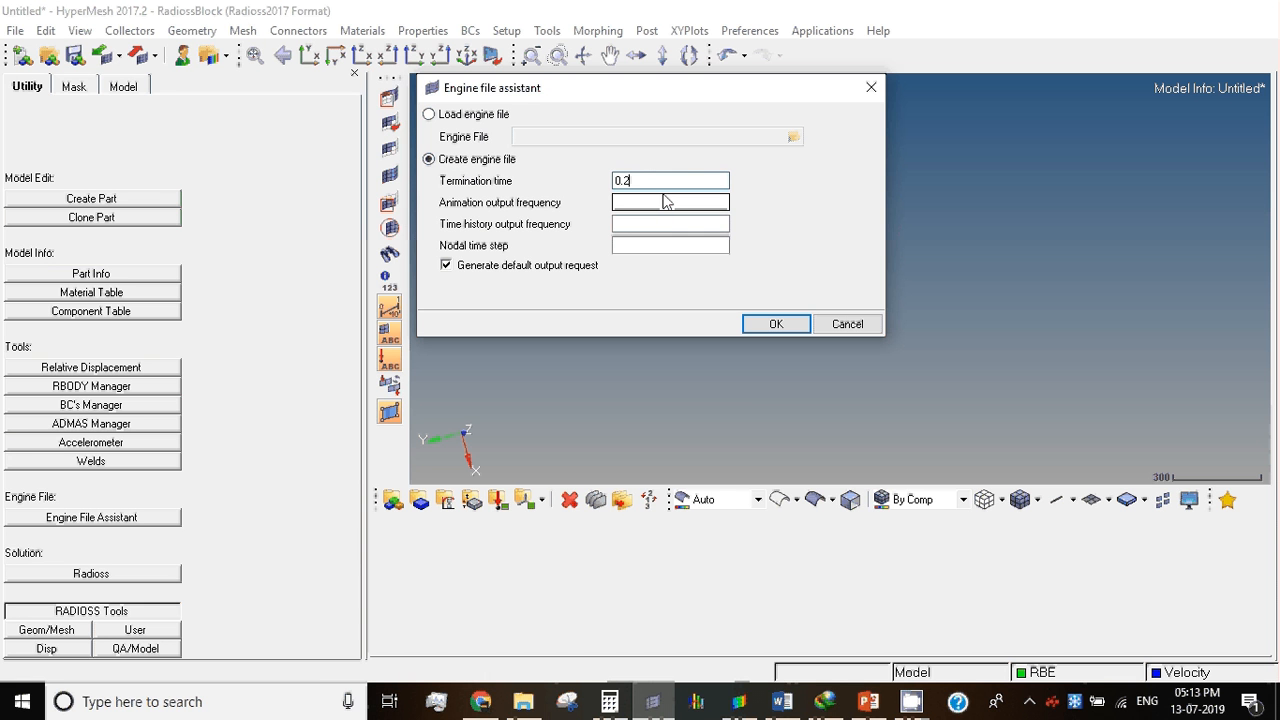
pyautogui.press('BackSpace')
pyautogui.write('02')
# Step: Set the engine file's animation and time history output frequencies to 1e-5
pyautogui.click(650, 206)
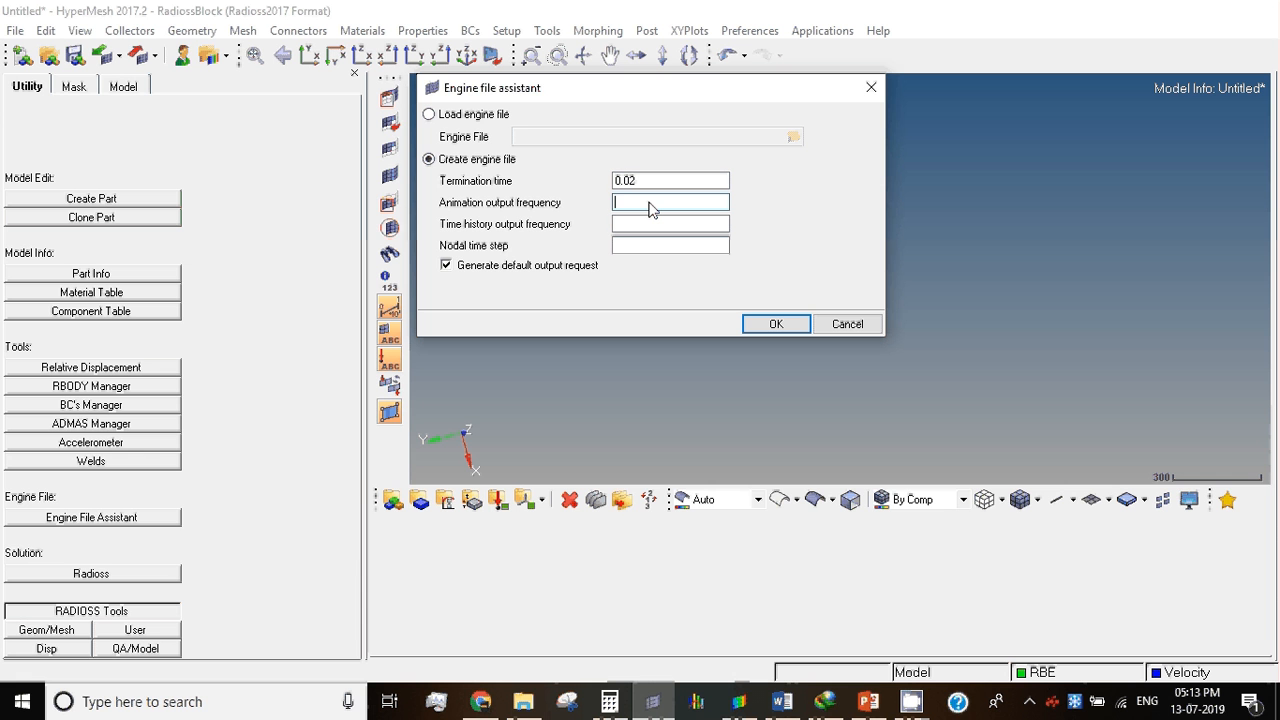
pyautogui.write('1e-5')
pyautogui.moveTo(634, 204); pyautogui.dragTo(593, 210)
pyautogui.hotkey('ctrl', 'c')
pyautogui.click(622, 229)
pyautogui.hotkey('ctrl', 'v')
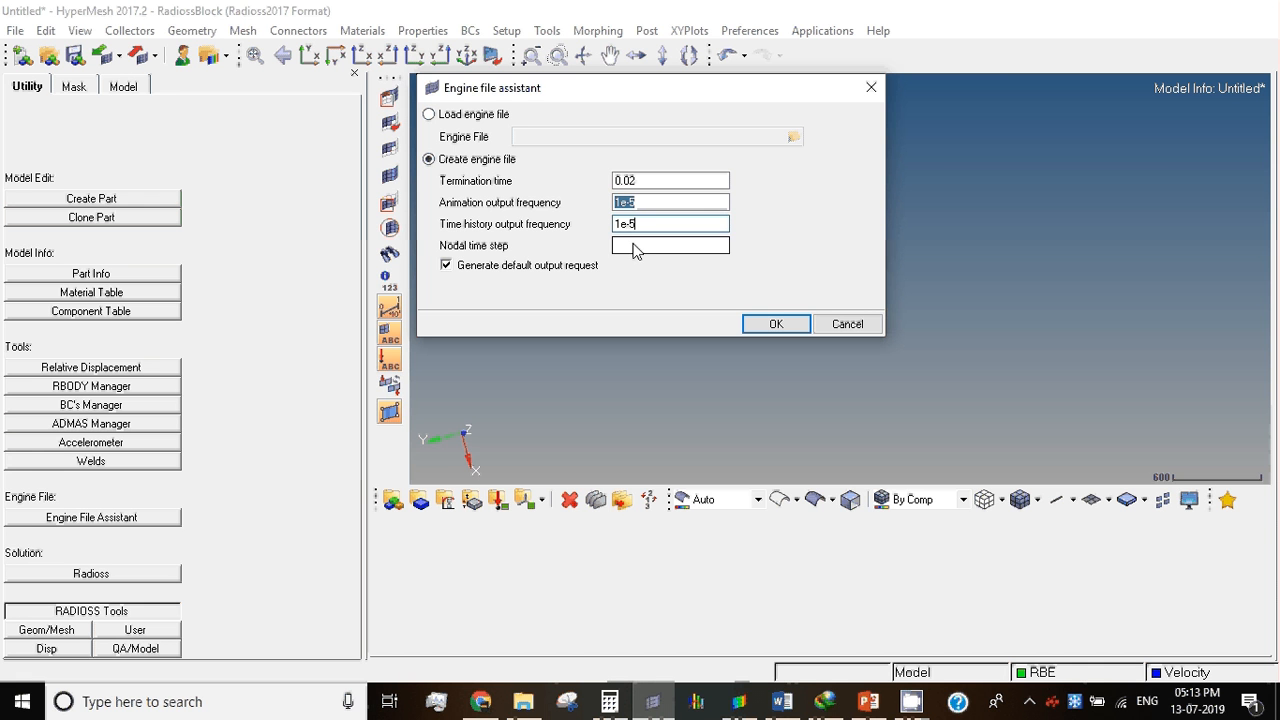
# Step: Set the nodal time step to 1e-6 and generate the engine cards with the default output request
pyautogui.click(639, 250)
pyautogui.hotkey('ctrl', 'v')
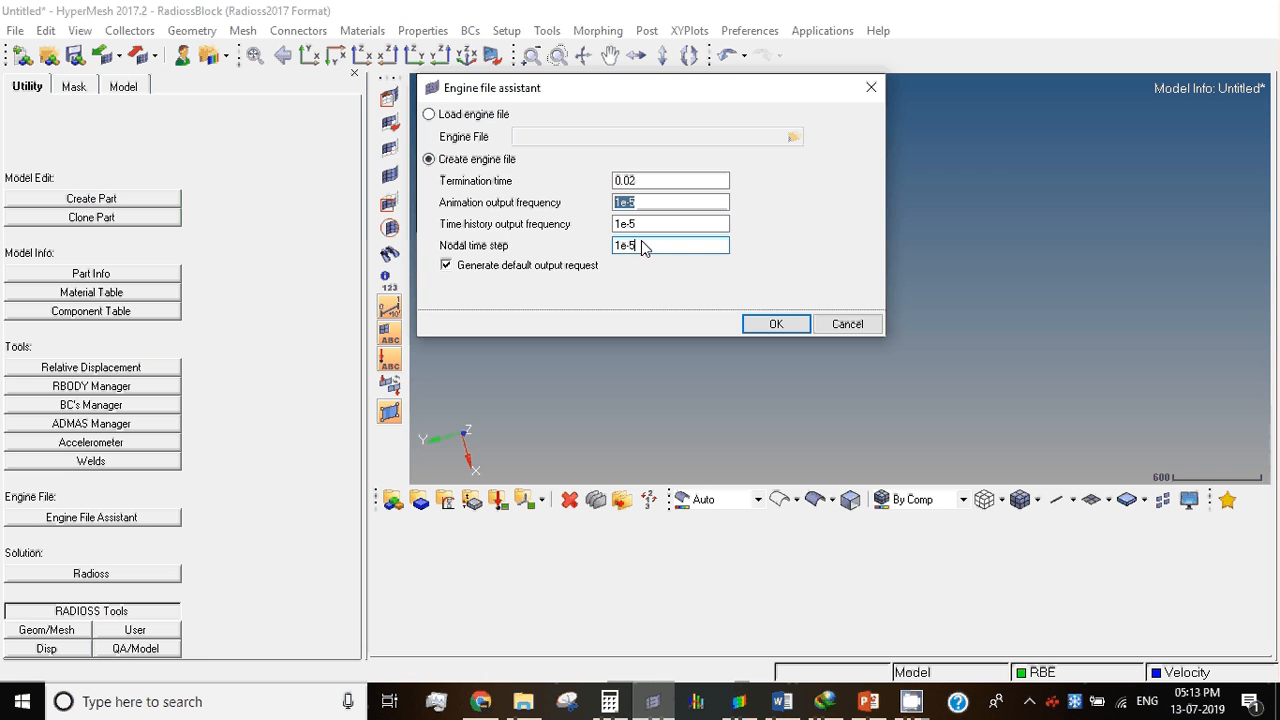
pyautogui.press('BackSpace')
pyautogui.write('6')
pyautogui.click(756, 322)
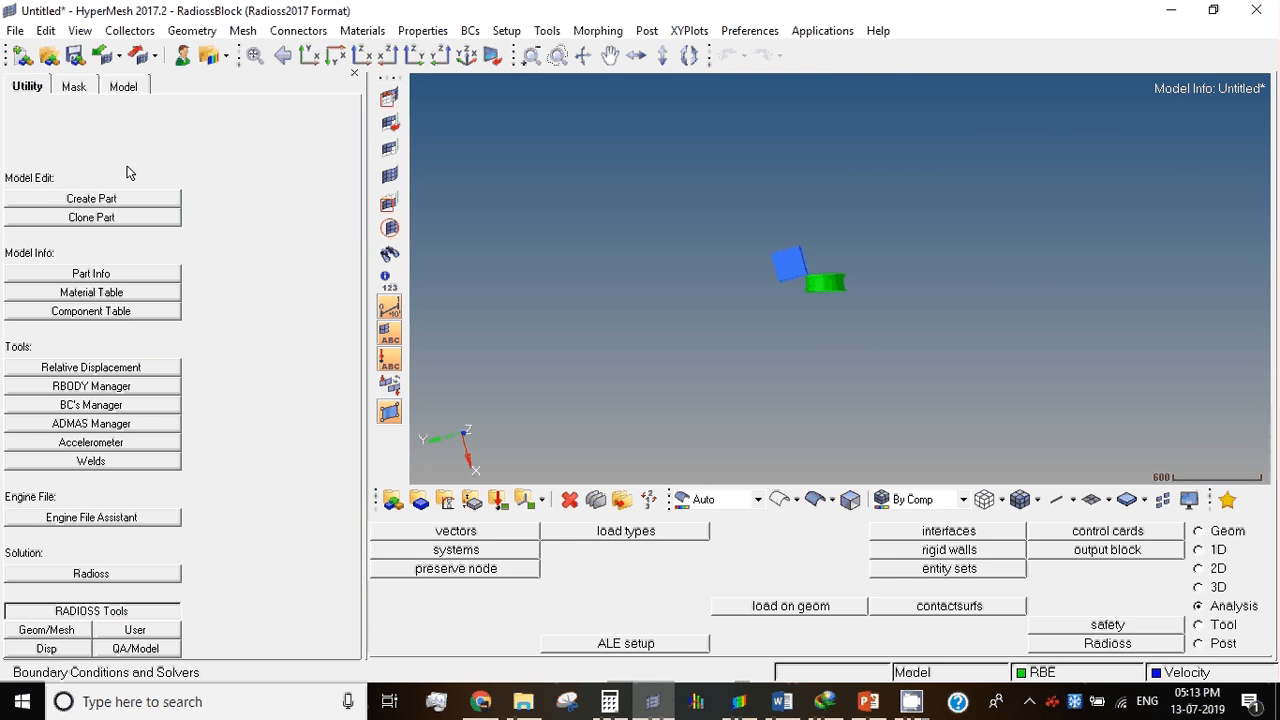
# Step: Examine the settings of the generated engine cards, including ENG_RUN, ENG_ANIM_DT, ENG_ANIM_NODA and ENG_DT_NODA
pyautogui.click(124, 86)
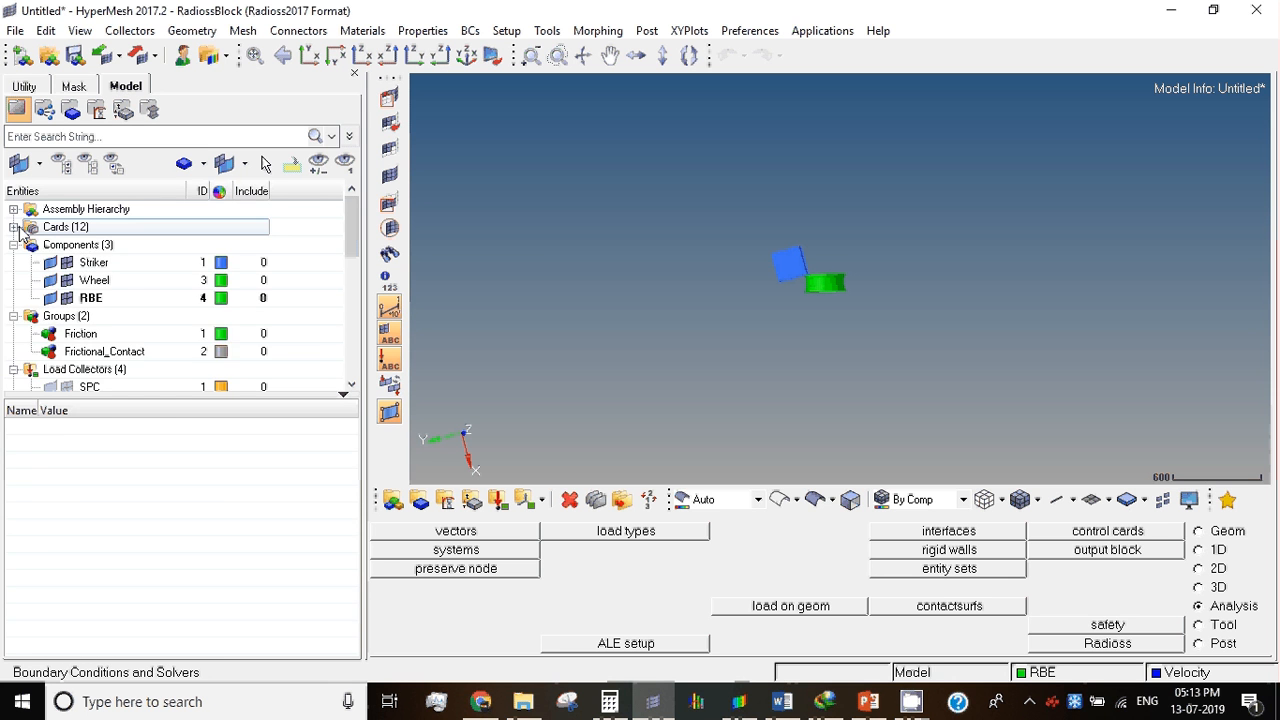
pyautogui.click(14, 227)
pyautogui.click(90, 245)
pyautogui.scroll(-3, 105, 333)
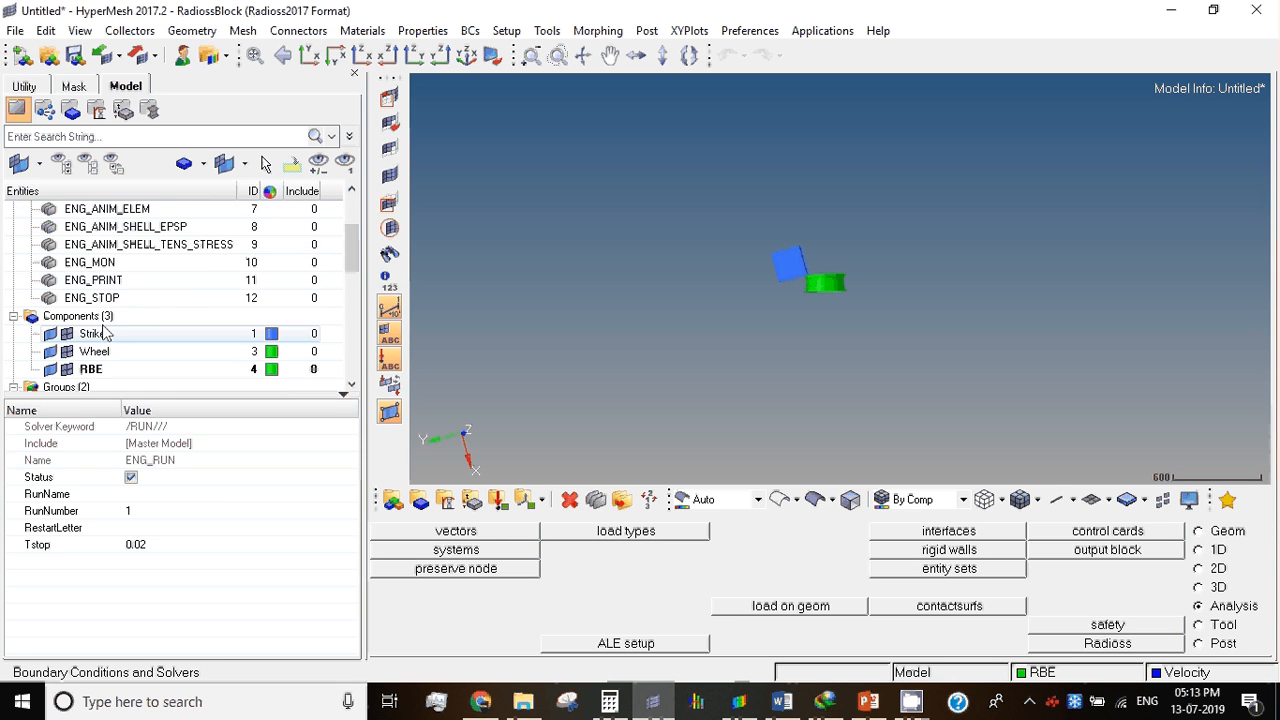
pyautogui.keyDown('shift'); pyautogui.click(100, 298); pyautogui.keyUp('shift')
pyautogui.scroll(3, 147, 315)
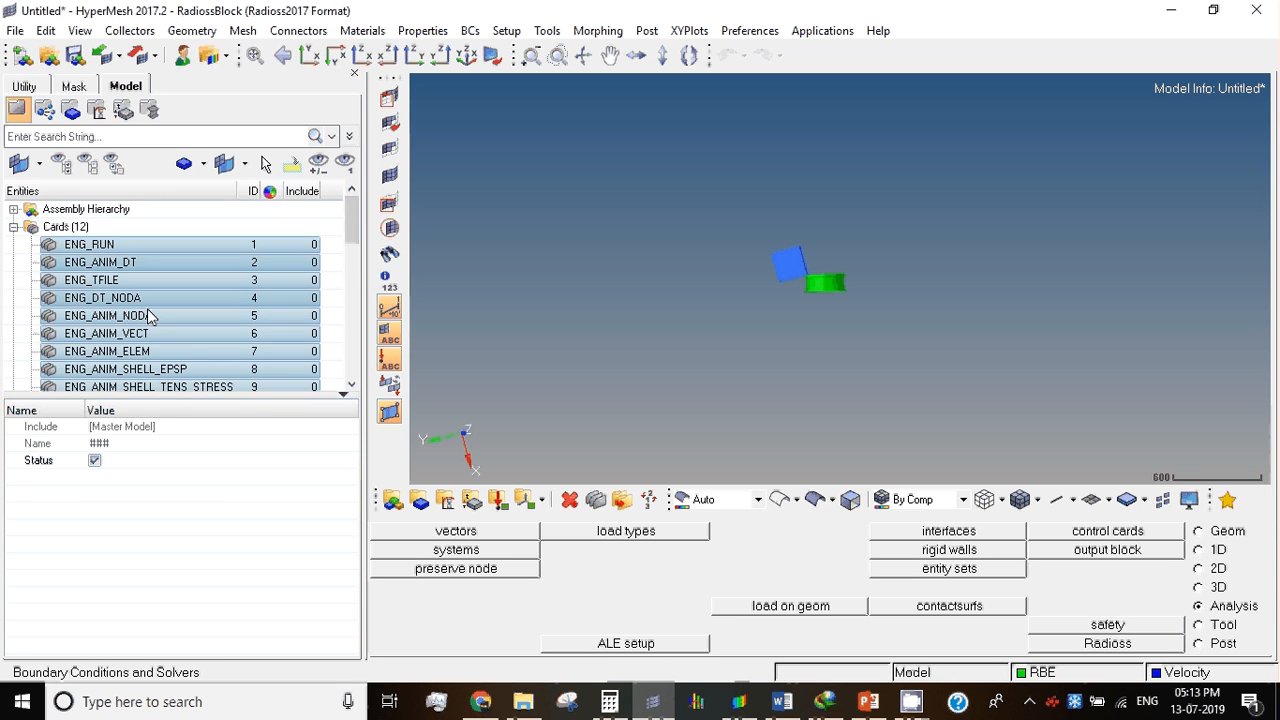
pyautogui.click(147, 312)
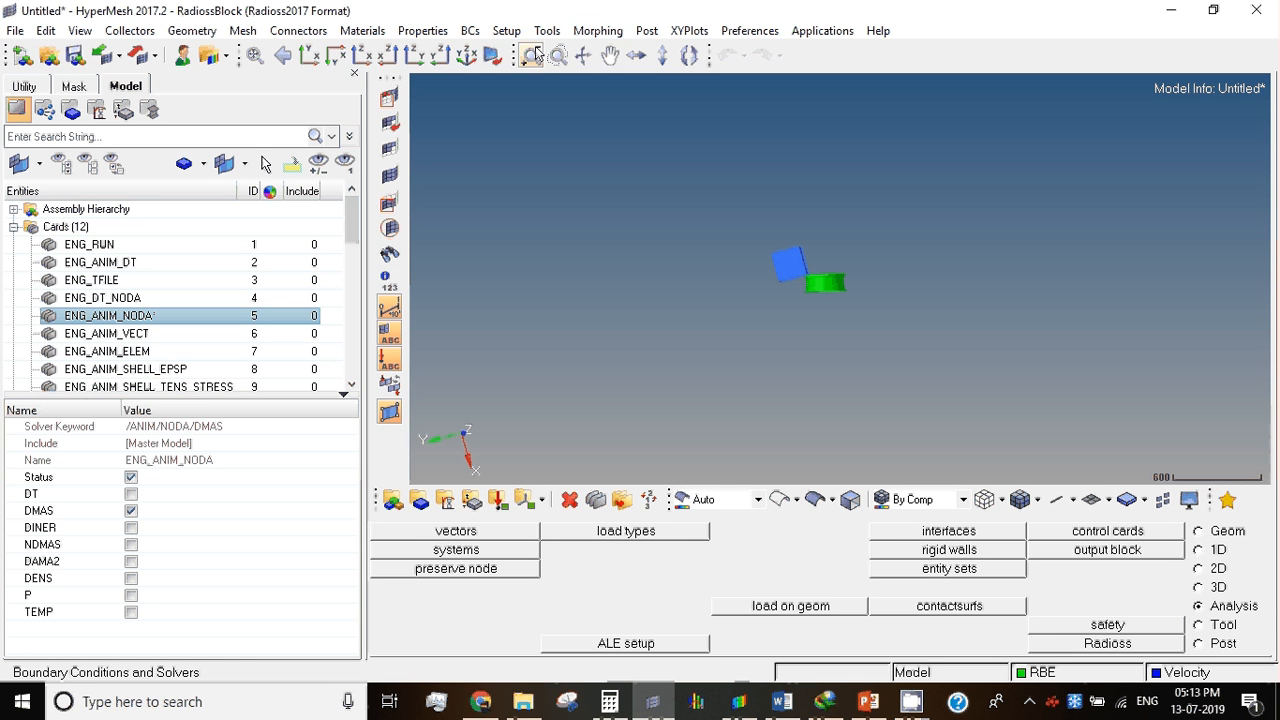
pyautogui.click(143, 246)
pyautogui.scroll(-3, 154, 336)
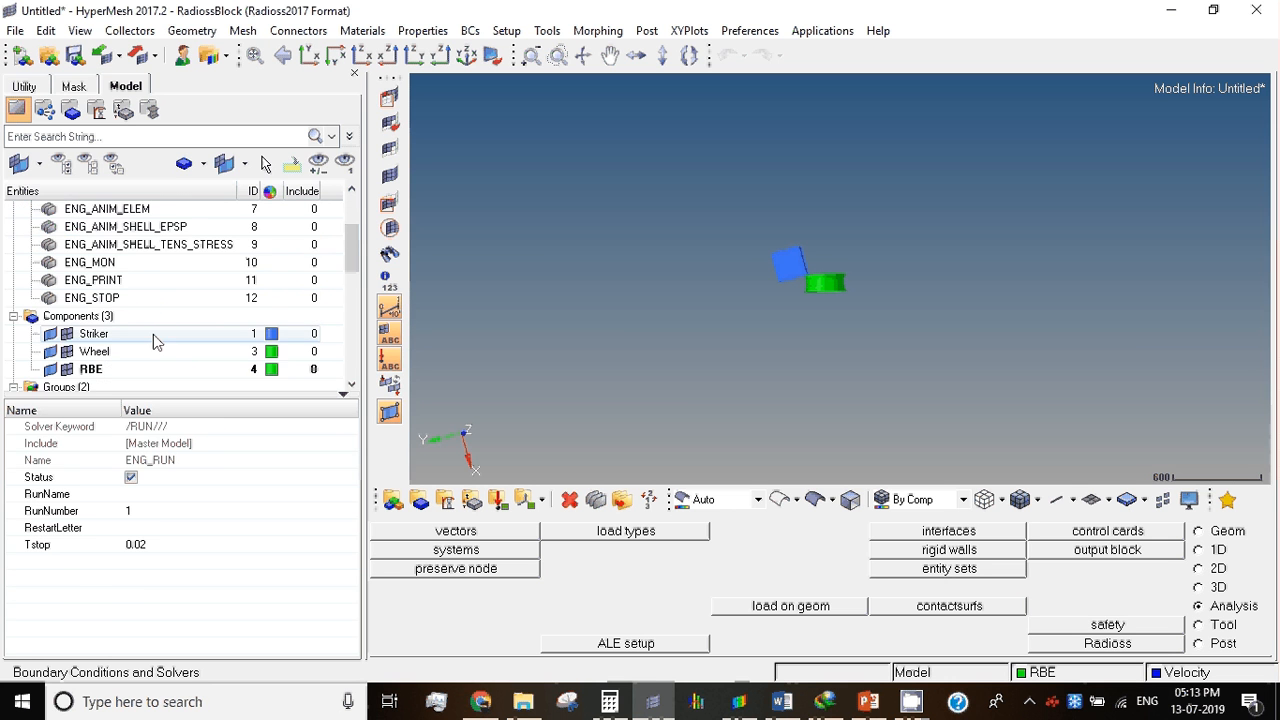
pyautogui.scroll(3, 153, 334)
pyautogui.click(111, 263)
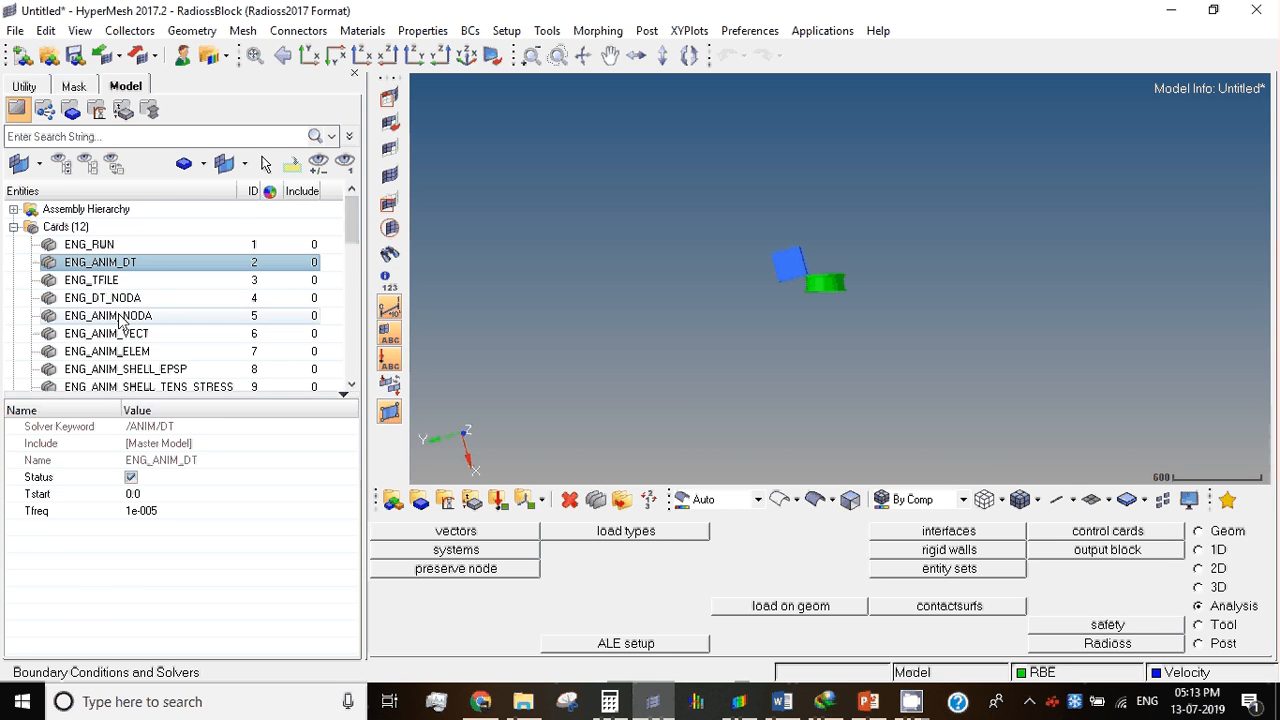
pyautogui.click(119, 316)
pyautogui.click(138, 371)
pyautogui.click(119, 299)
pyautogui.click(127, 317)
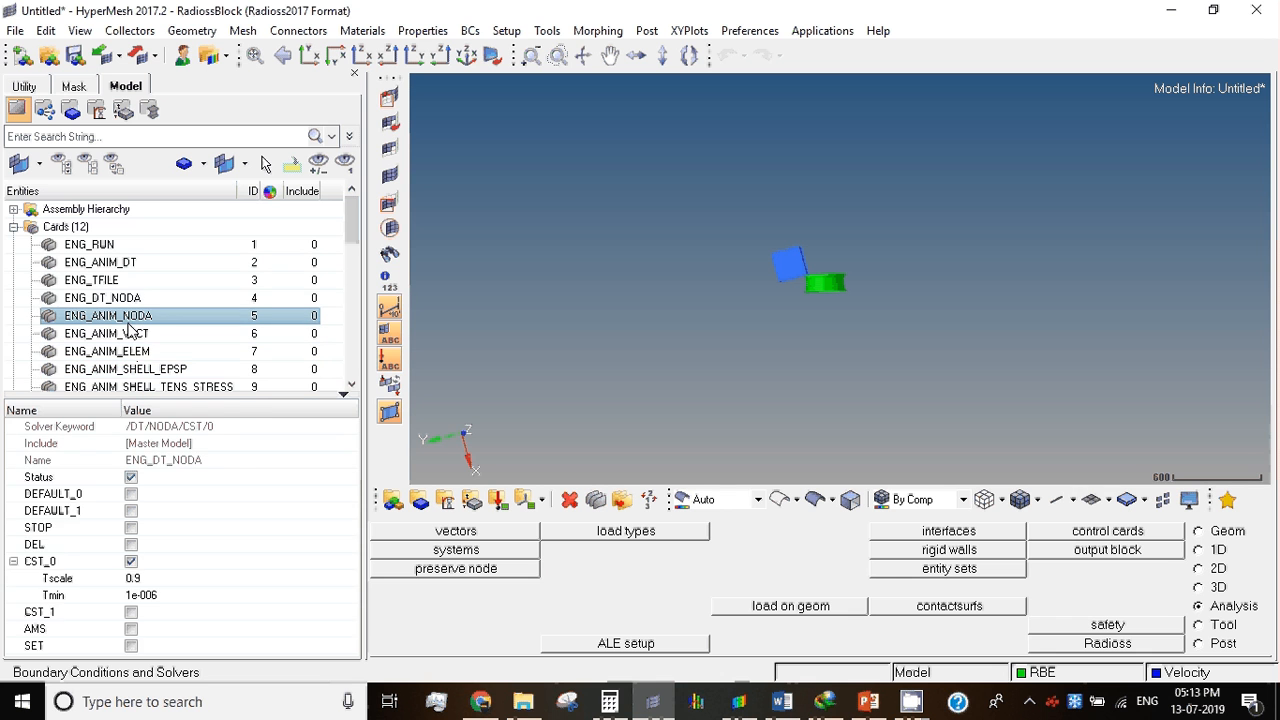
pyautogui.click(127, 304)
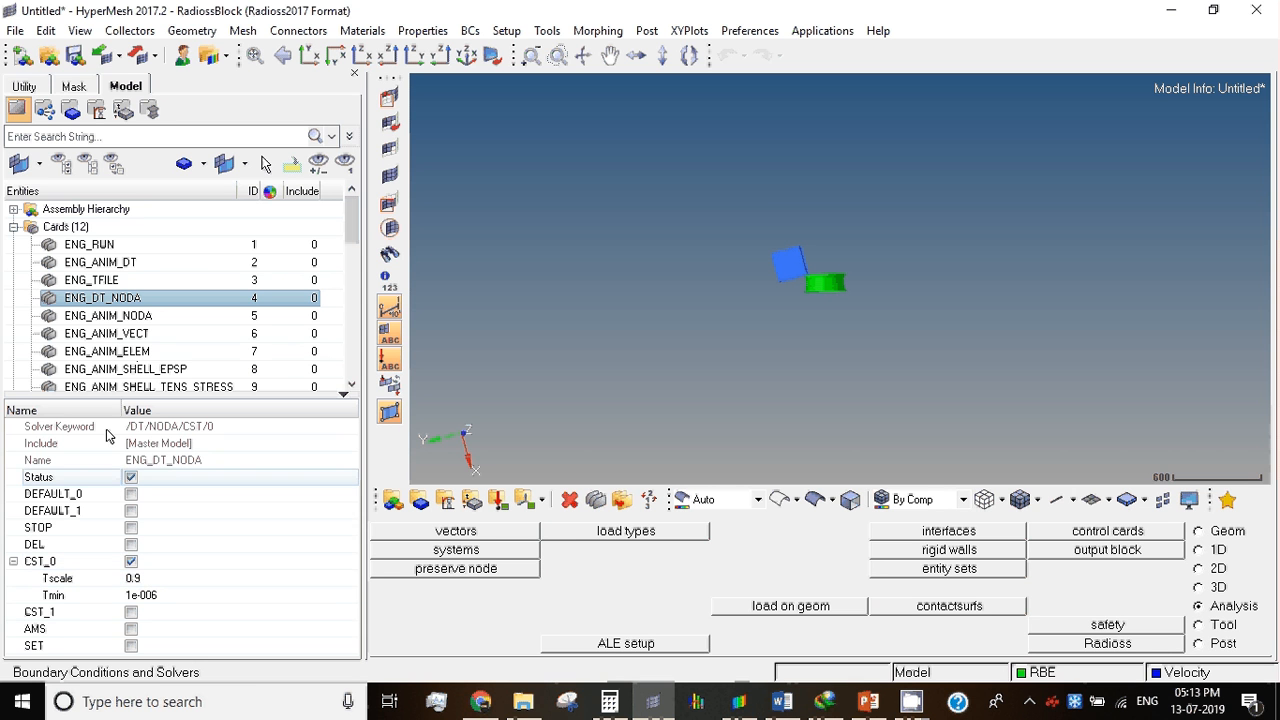
pyautogui.click(13, 227)
pyautogui.click(80, 227)
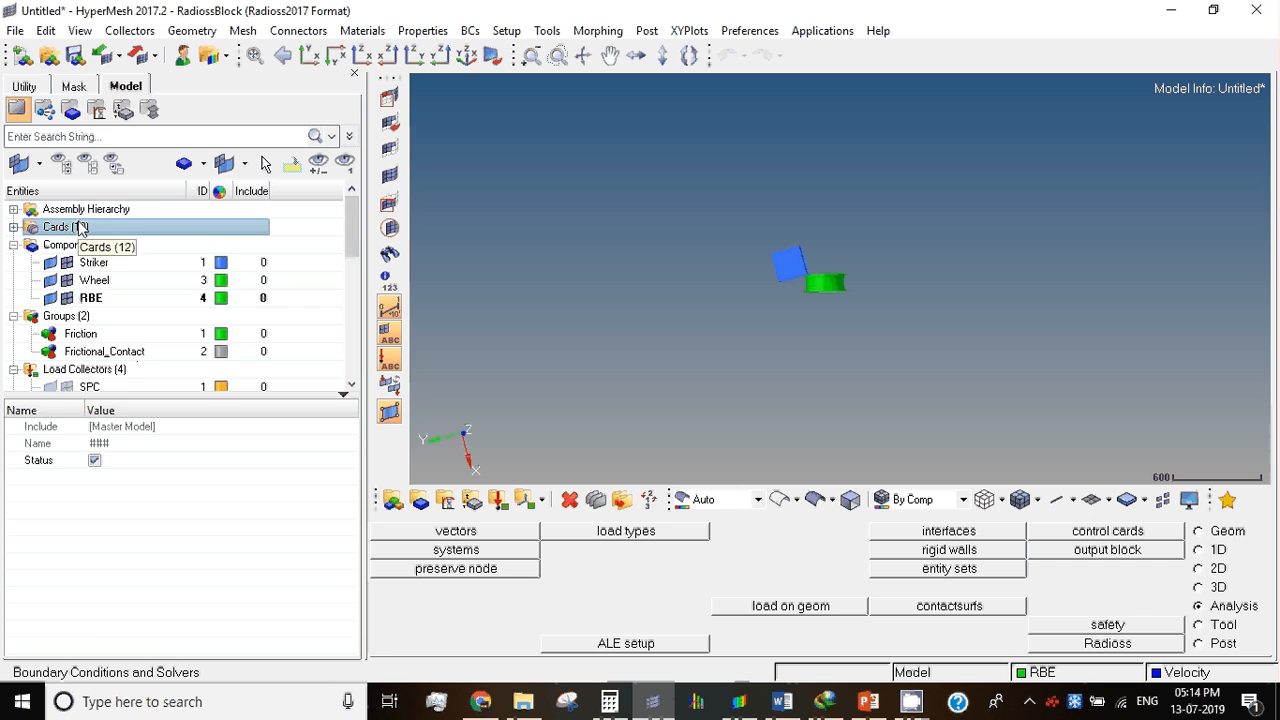
# Step: Examine the Frictional_Contact interface's TYPE7 card, including its friction and minimum gap settings
pyautogui.click(37, 85)
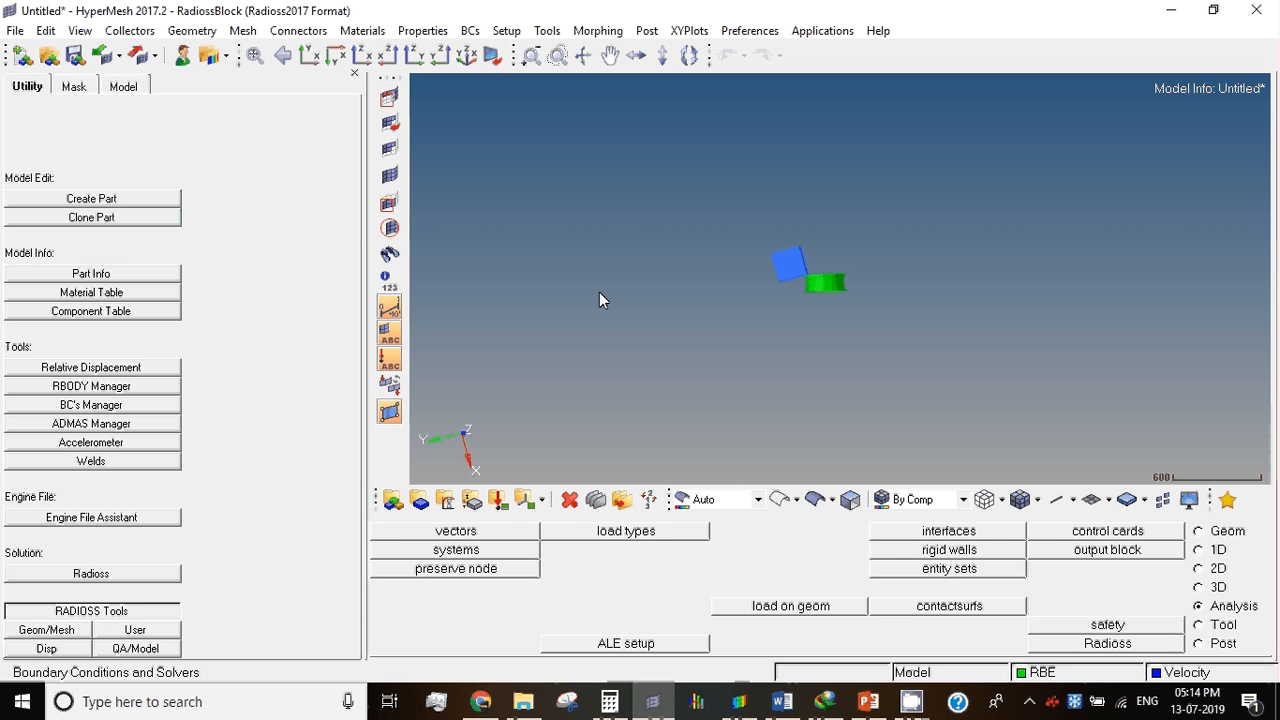
pyautogui.keyDown('ctrl'); pyautogui.moveTo(795, 308); pyautogui.dragTo(714, 371, button='right'); pyautogui.keyUp('ctrl')
pyautogui.scroll(10, 714, 371)
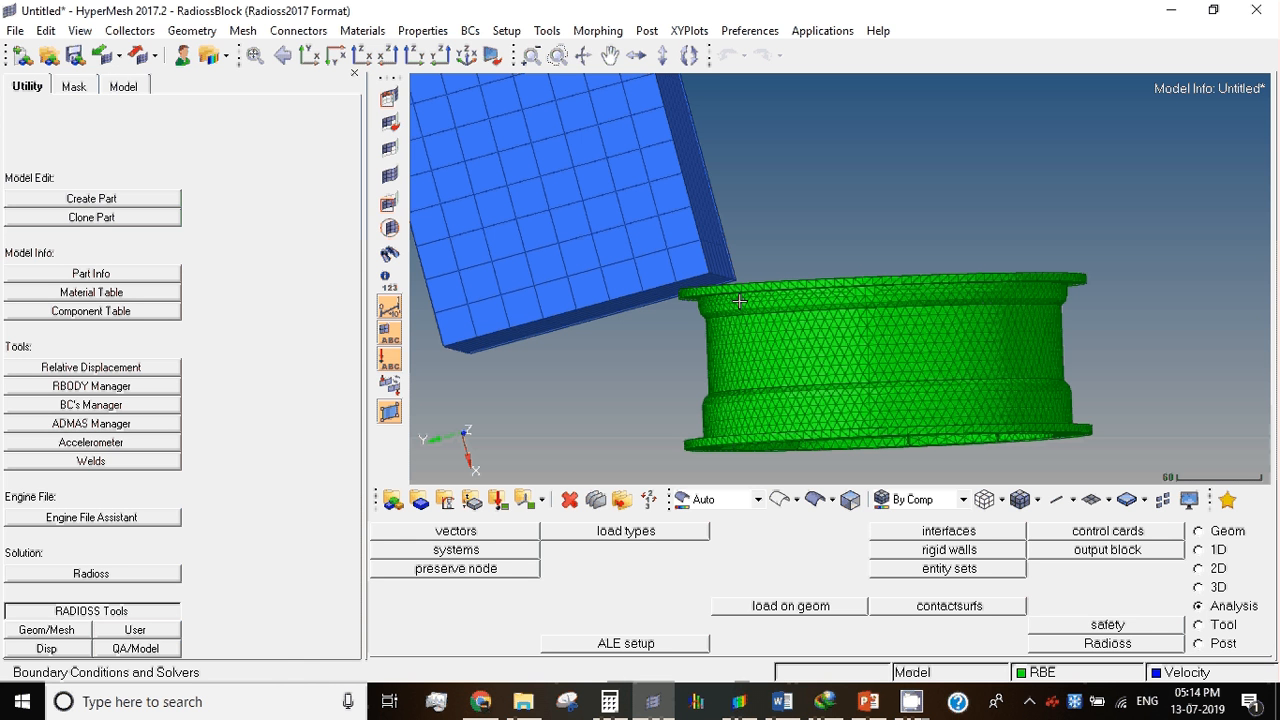
pyautogui.click(124, 86)
pyautogui.click(150, 354)
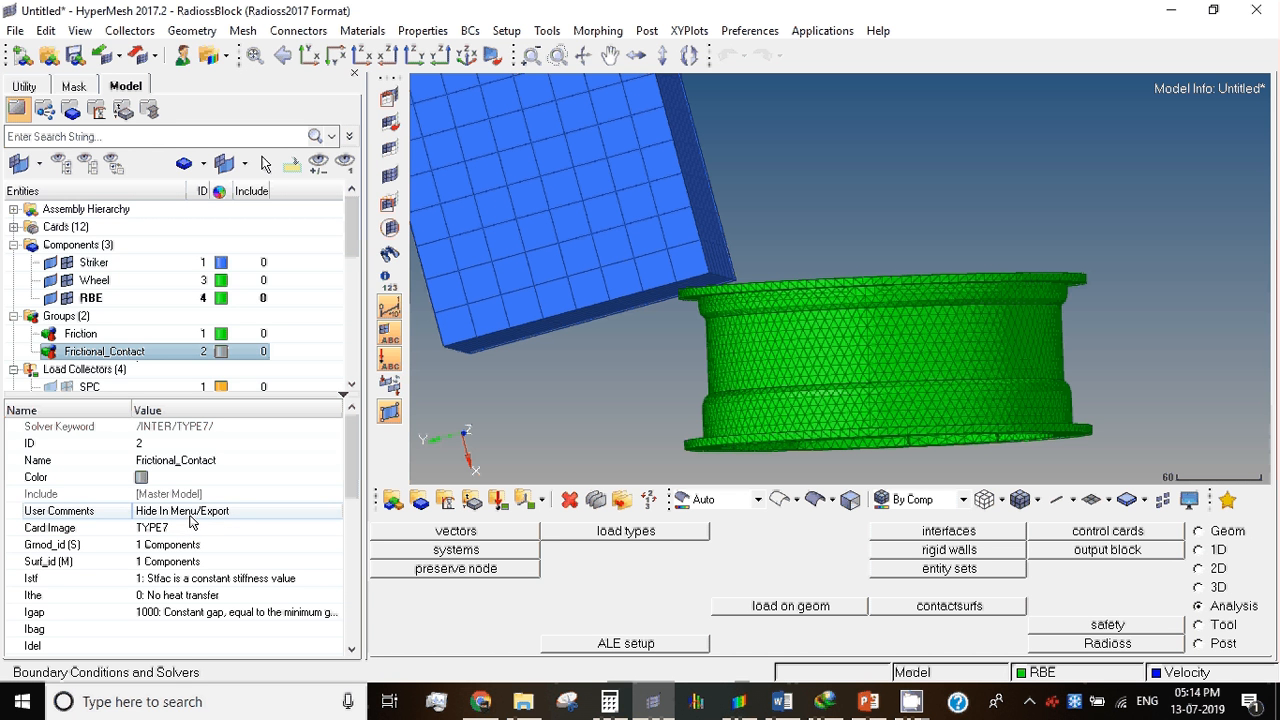
pyautogui.click(178, 527)
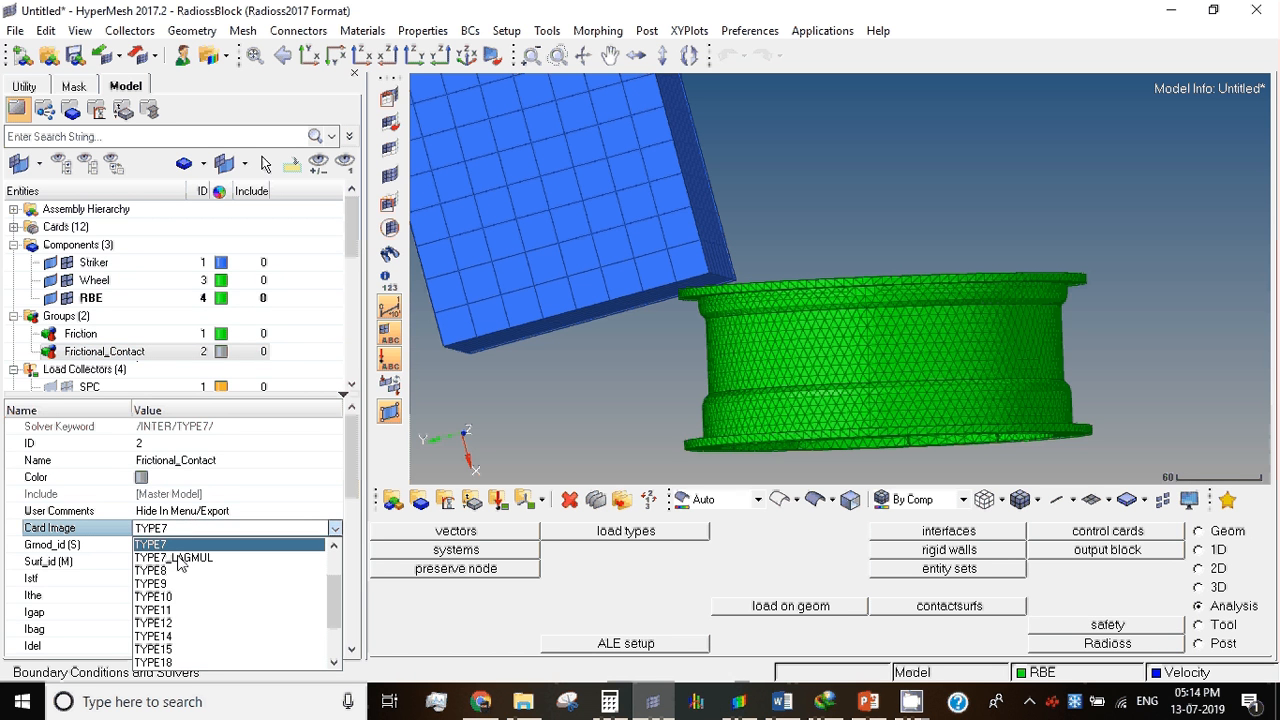
pyautogui.click(190, 545)
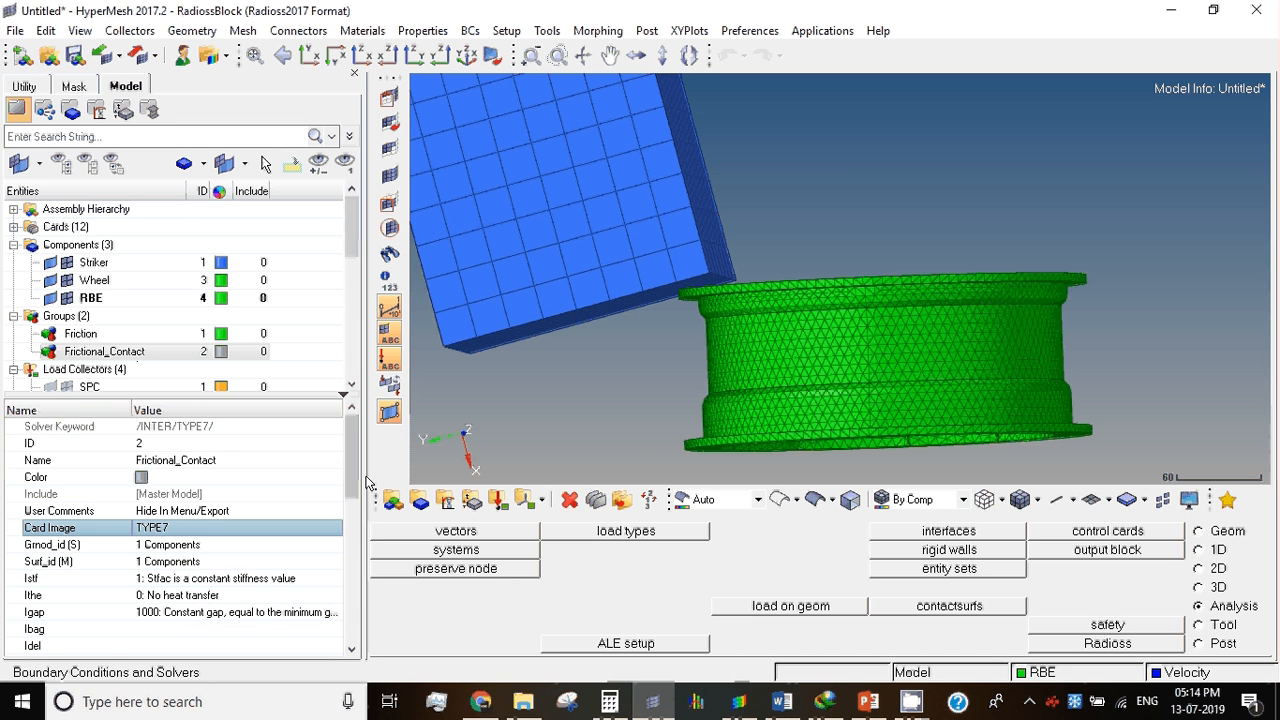
pyautogui.moveTo(352, 484); pyautogui.dragTo(352, 590)
pyautogui.scroll(2, 166, 556)
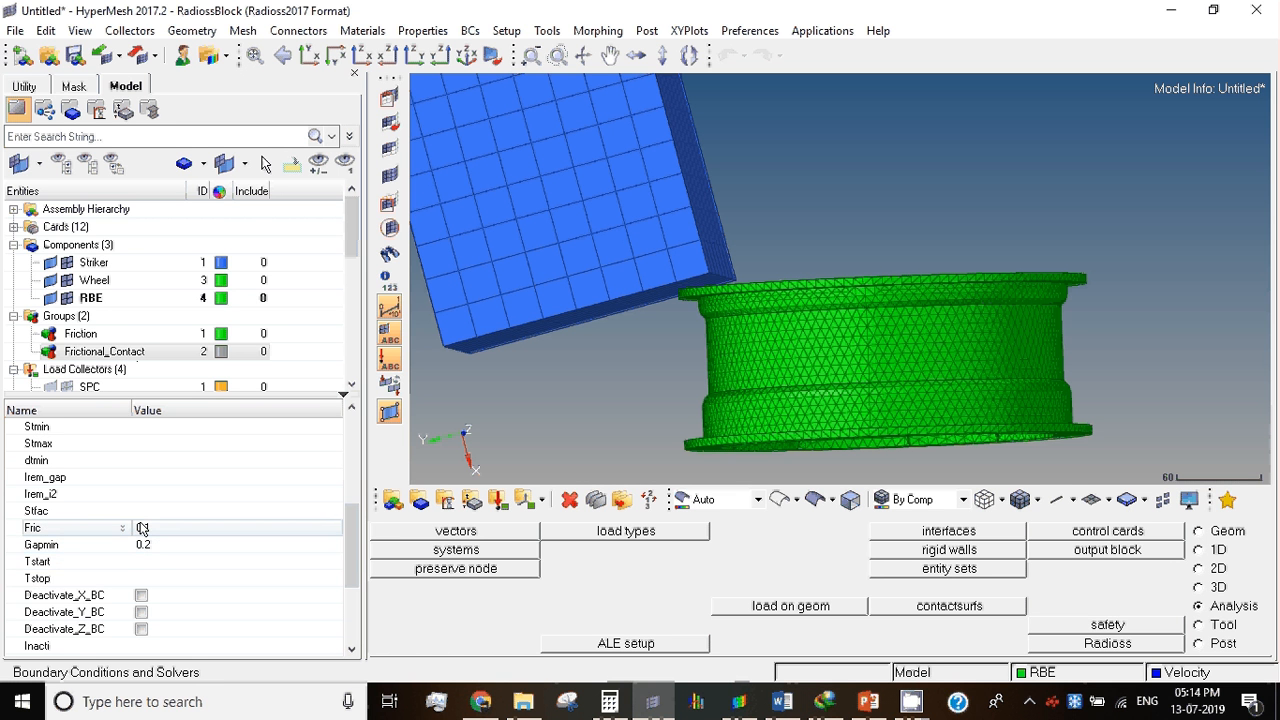
# Step: Check the boundary conditions and initial velocities listed in the BCs Manager
pyautogui.click(34, 88)
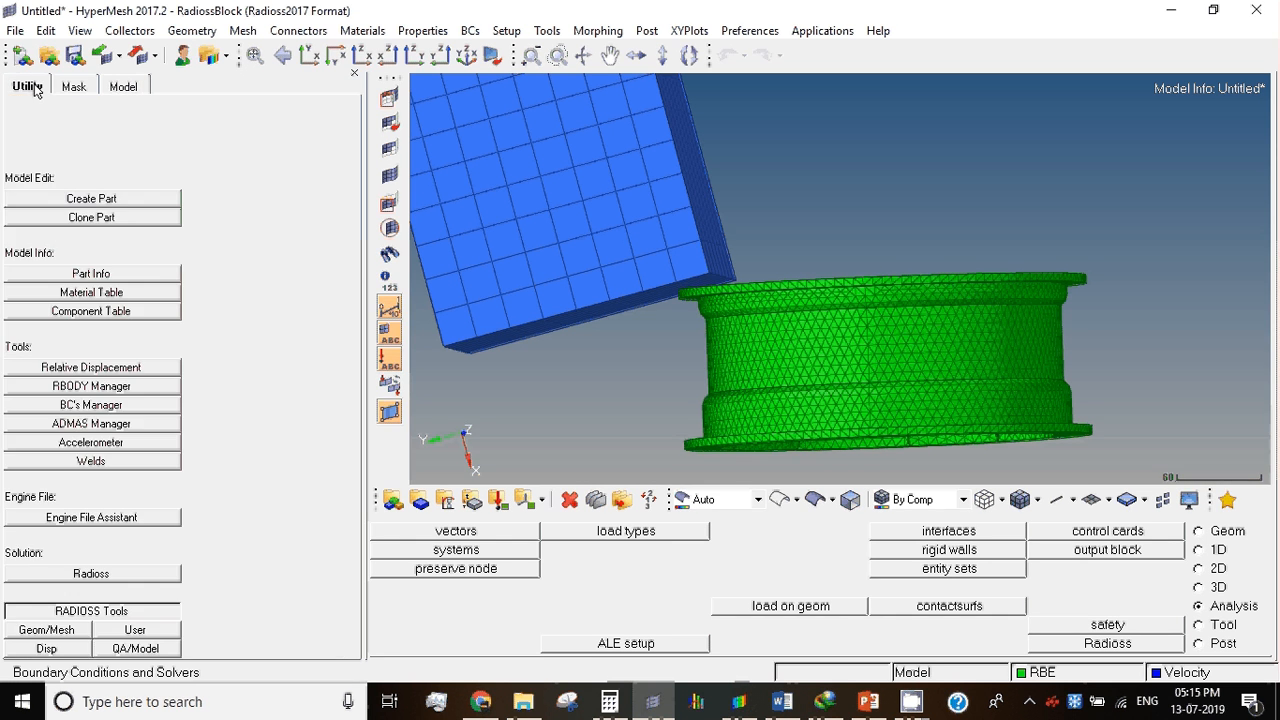
pyautogui.click(150, 405)
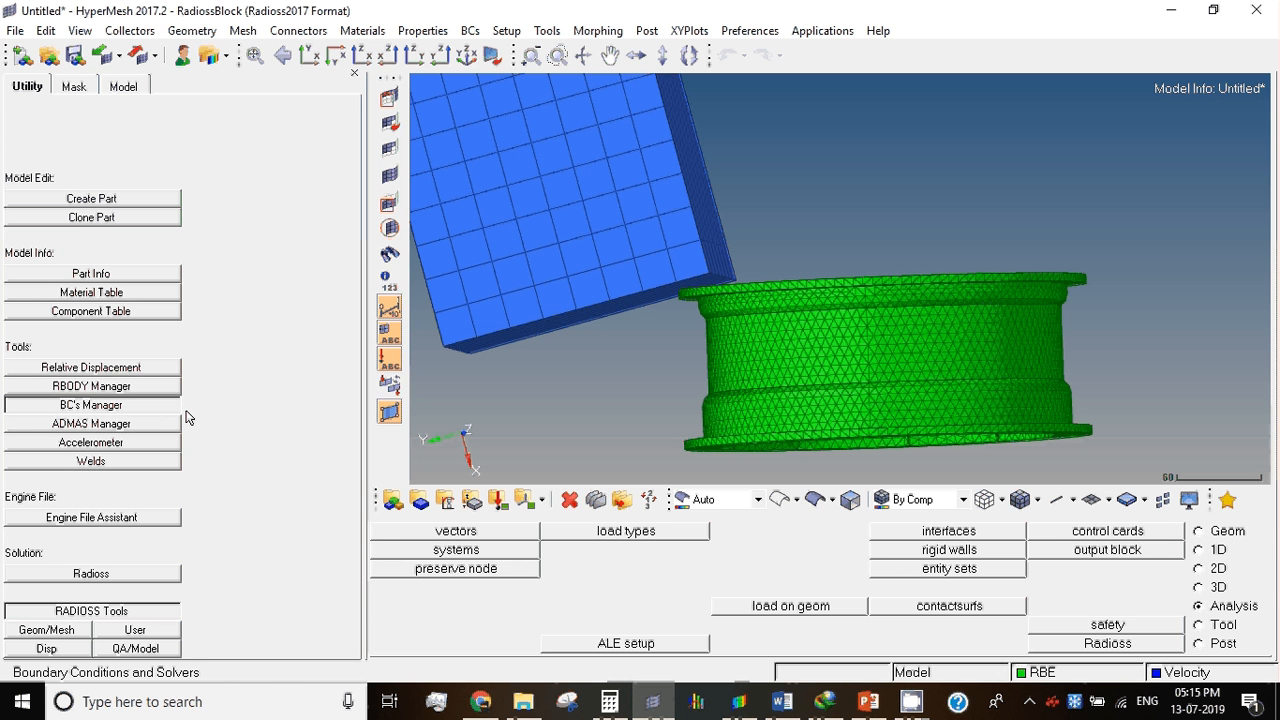
pyautogui.click(71, 412)
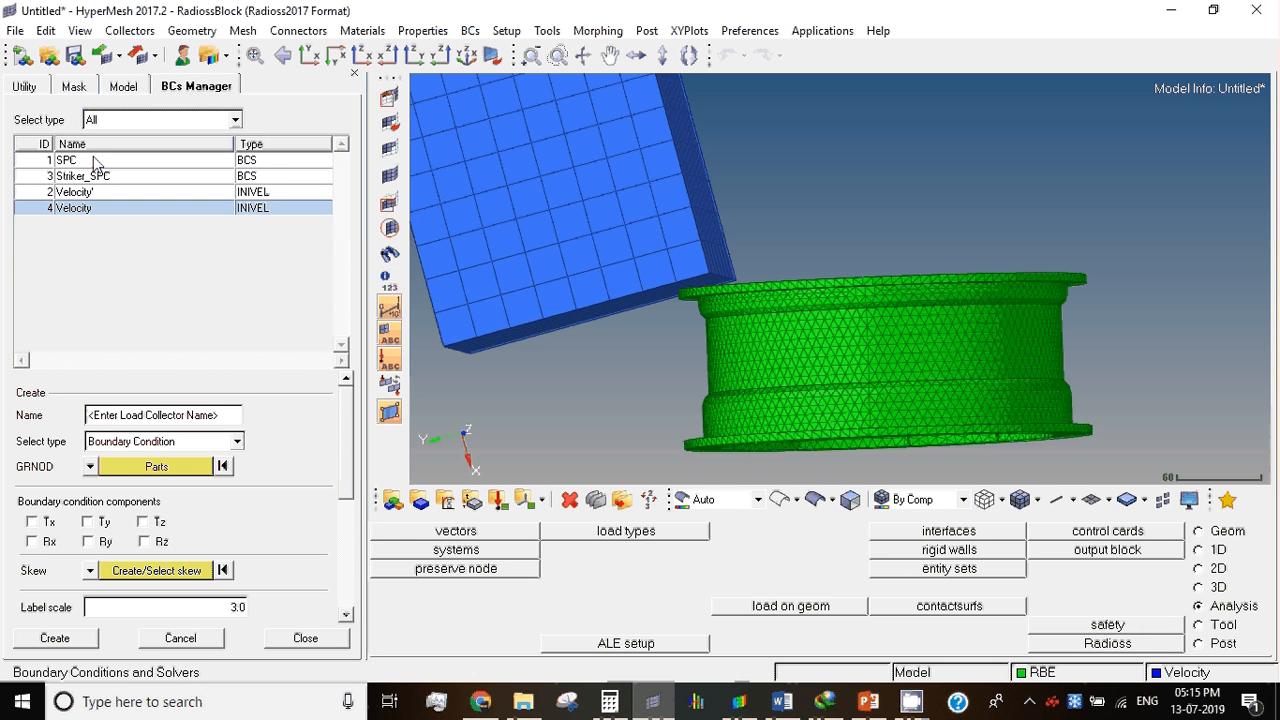
# Step: Delete the SPC, Striker_SPC and both velocity load collectors from the model
pyautogui.click(121, 88)
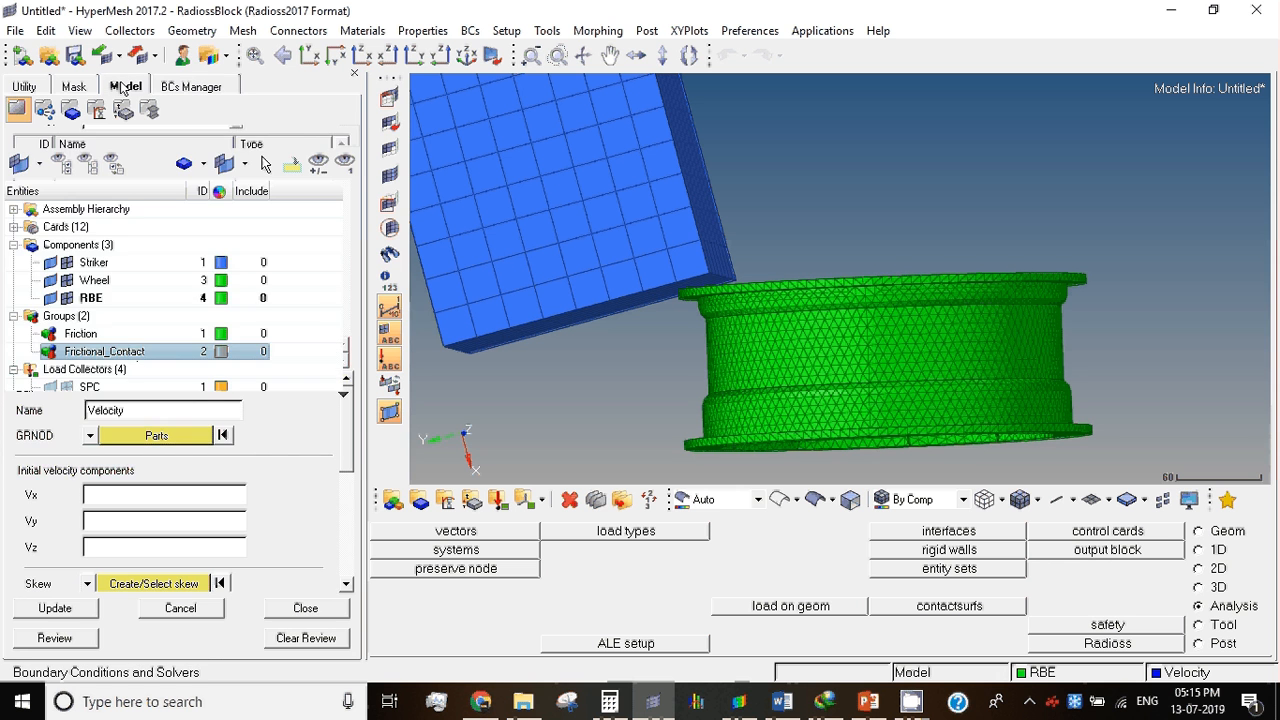
pyautogui.click(100, 334)
pyautogui.scroll(-3, 110, 300)
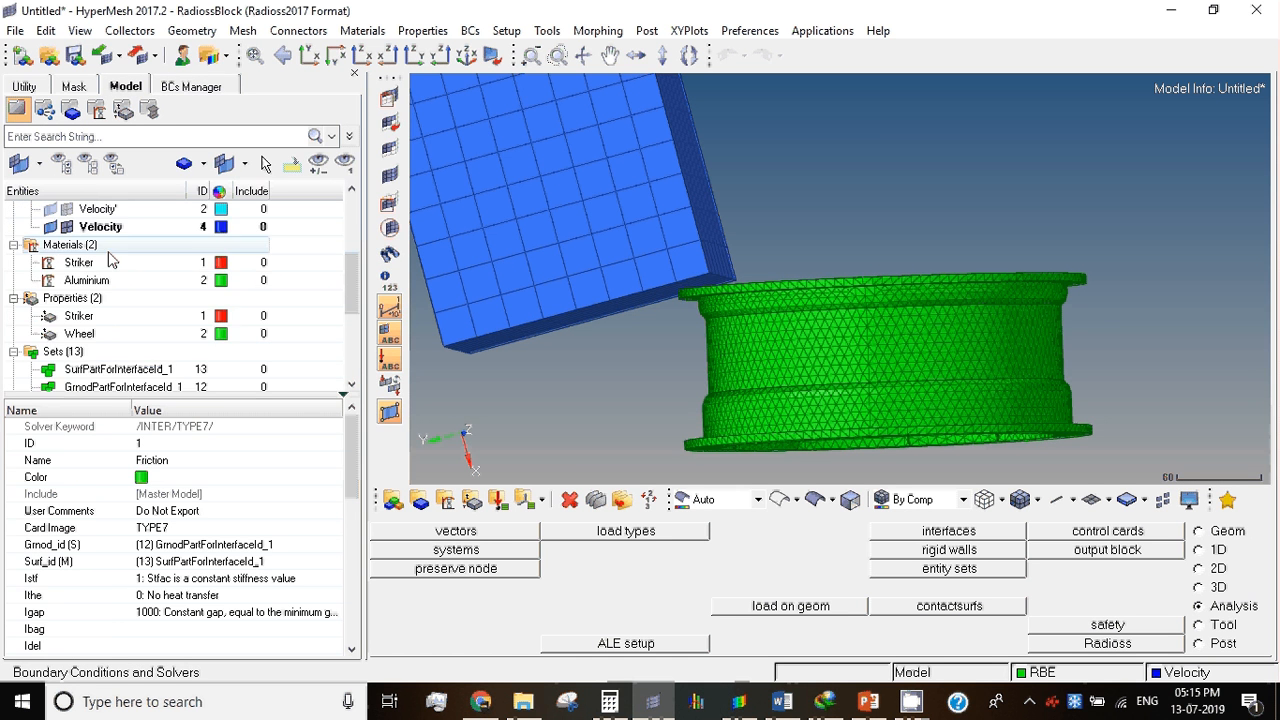
pyautogui.scroll(2, 110, 260)
pyautogui.click(90, 315)
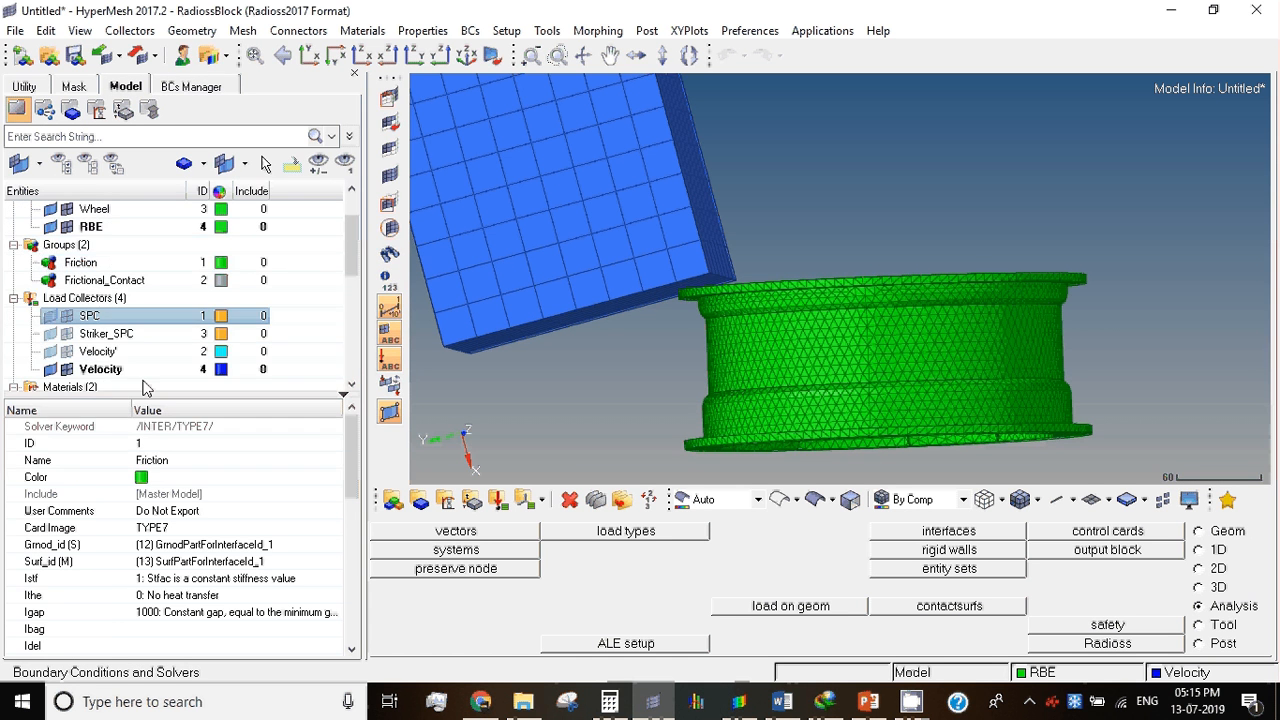
pyautogui.keyDown('shift'); pyautogui.click(130, 369); pyautogui.keyUp('shift')
pyautogui.rightClick(139, 369)
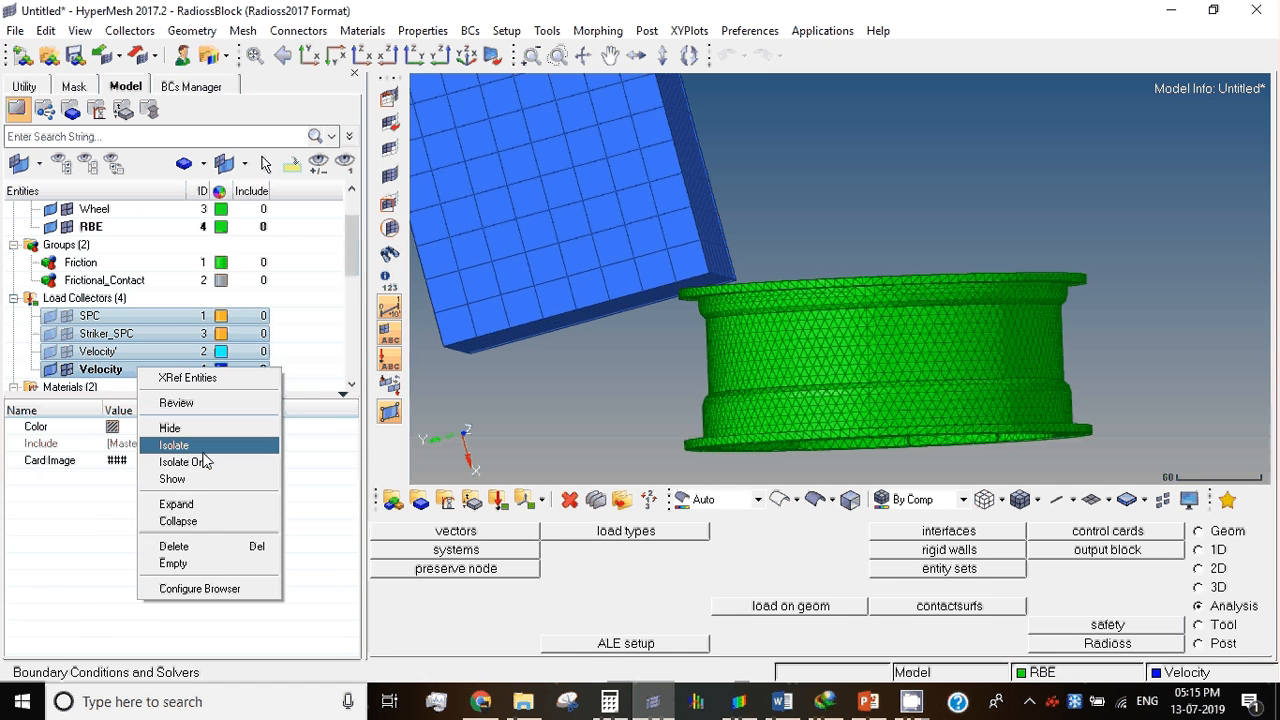
pyautogui.click(220, 549)
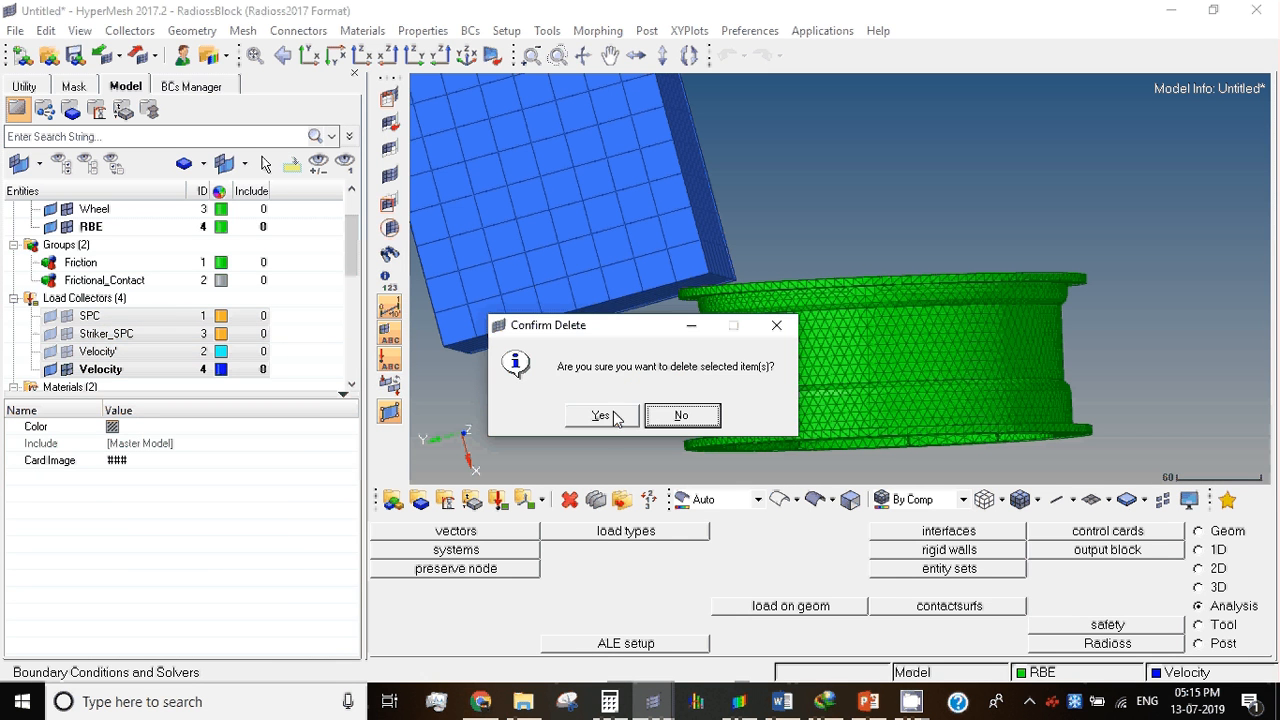
pyautogui.click(601, 416)
# Step: Check the BCs Manager list and the model tree for leftover load collectors after the deletion
pyautogui.click(27, 87)
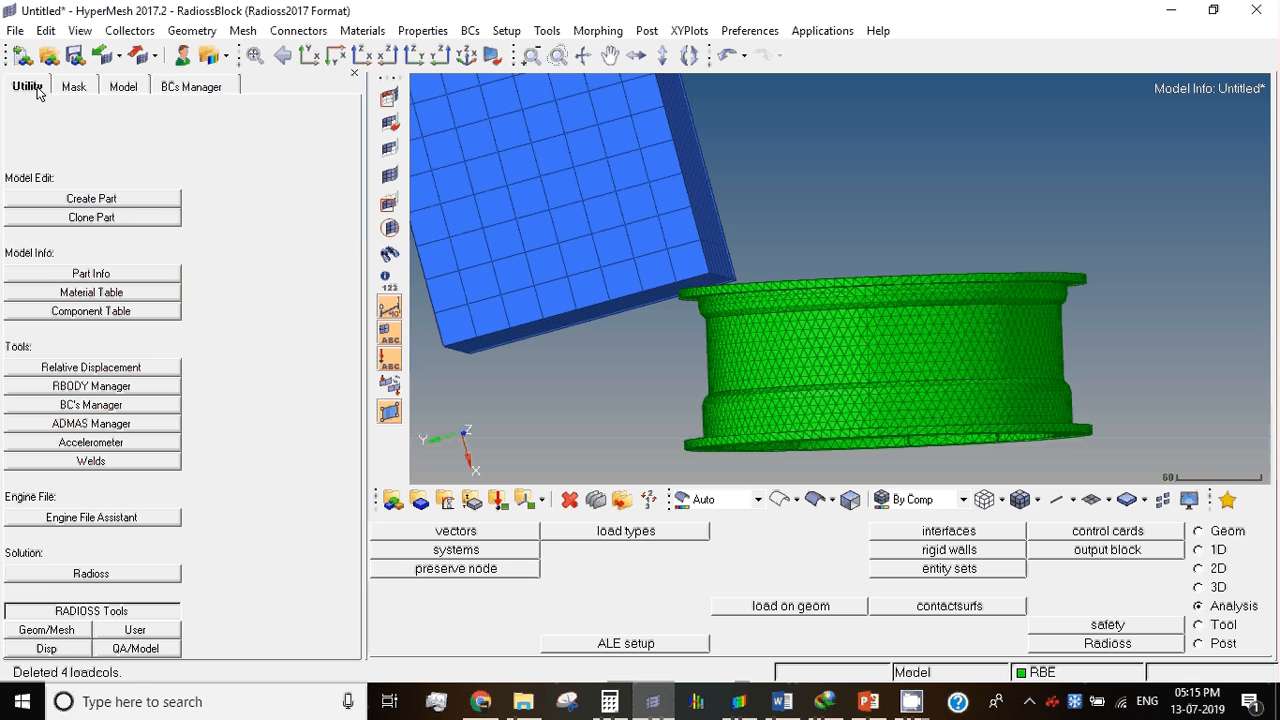
pyautogui.click(90, 406)
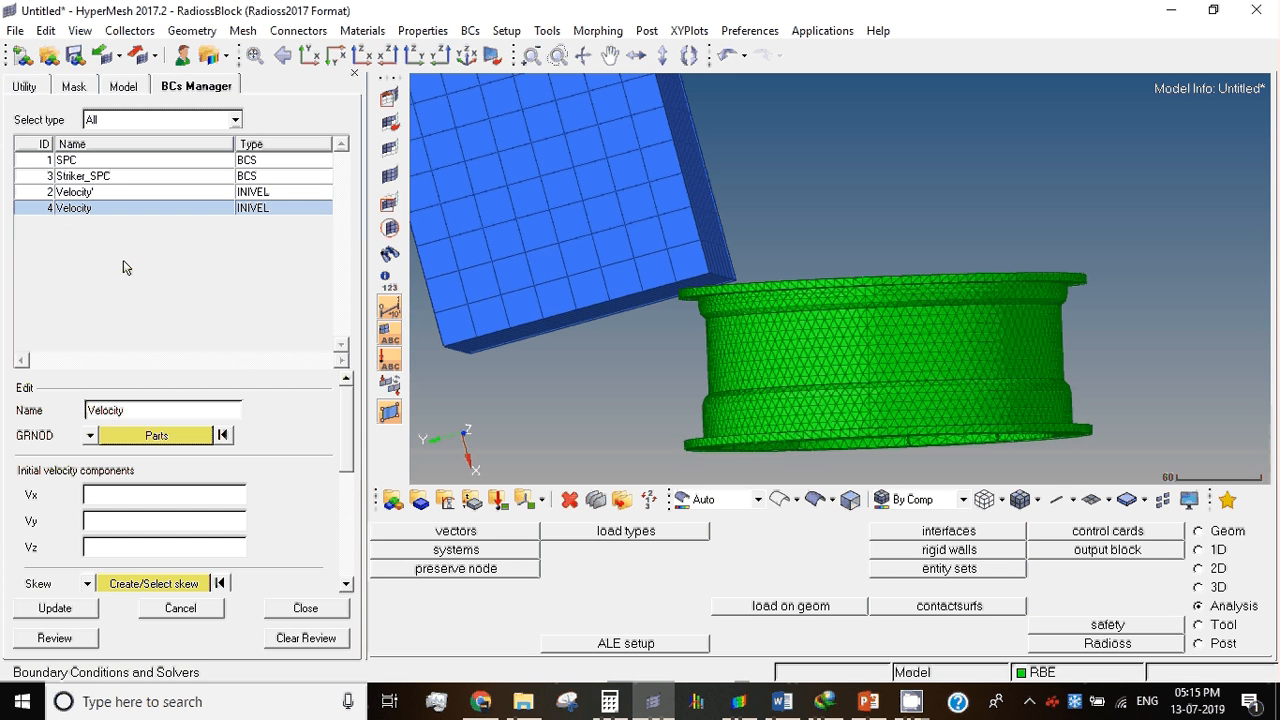
pyautogui.click(122, 86)
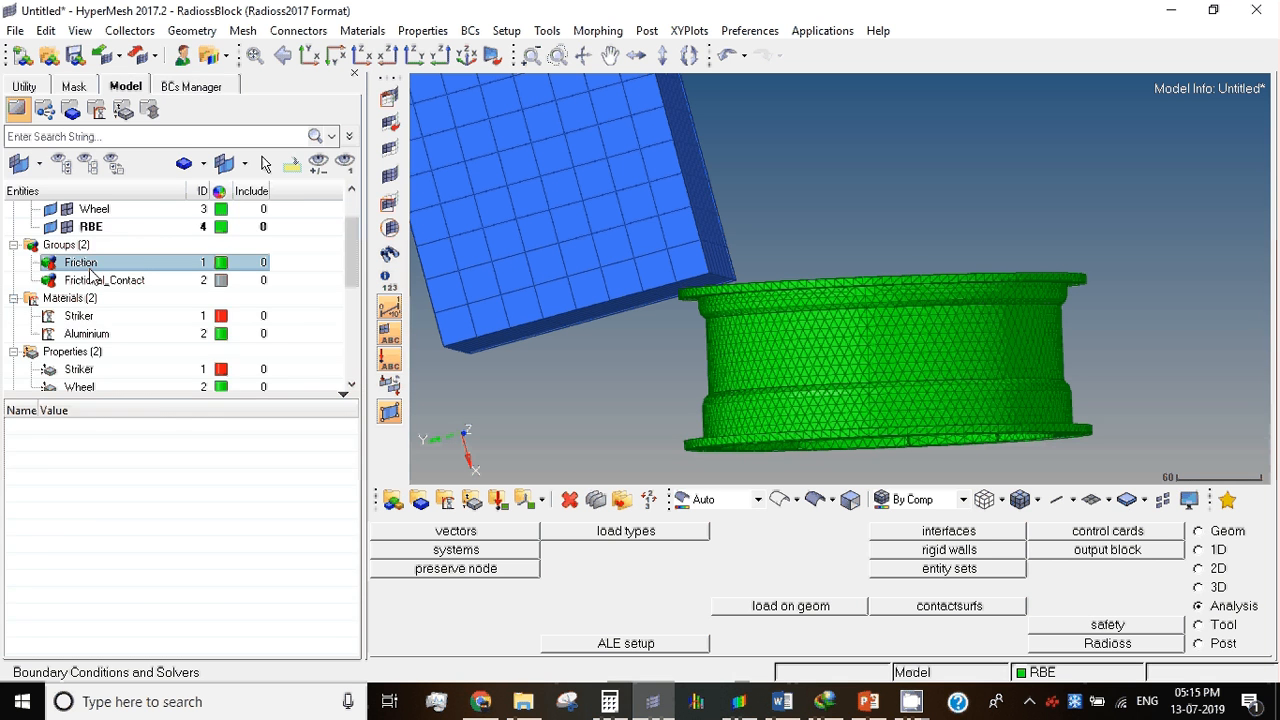
pyautogui.click(89, 264)
pyautogui.scroll(-5, 89, 268)
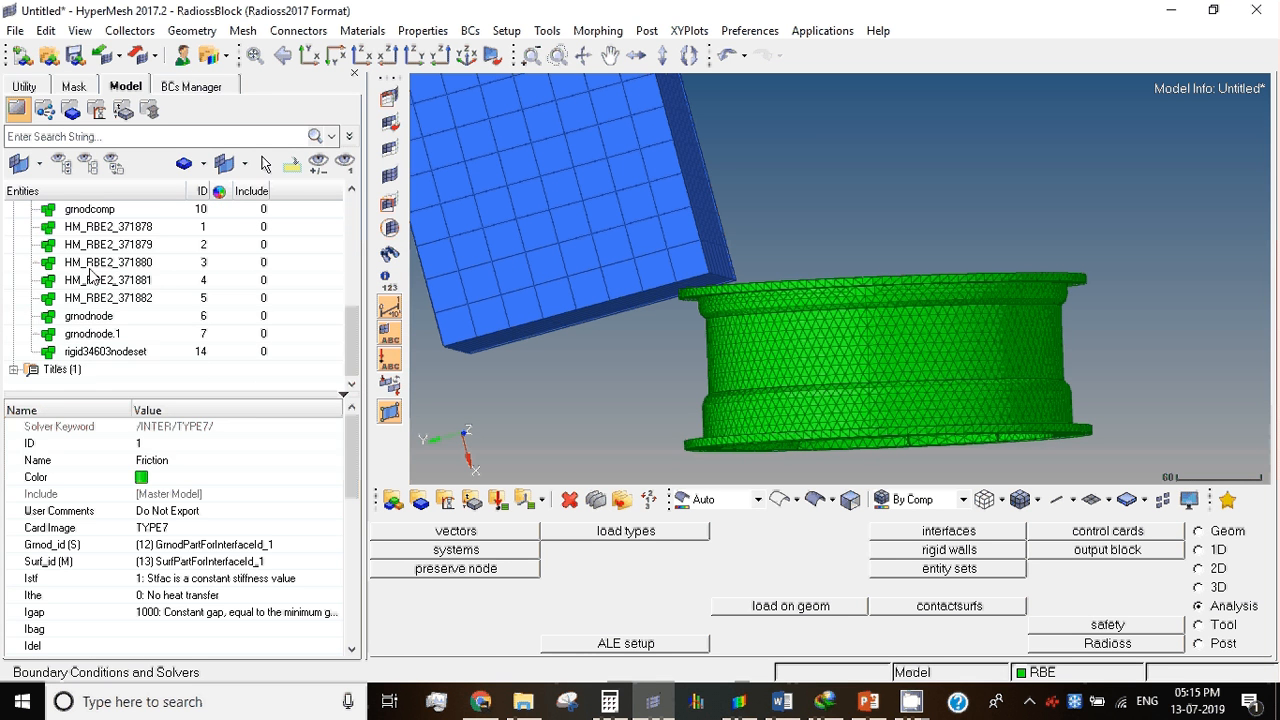
pyautogui.click(281, 283)
pyautogui.scroll(6, 281, 283)
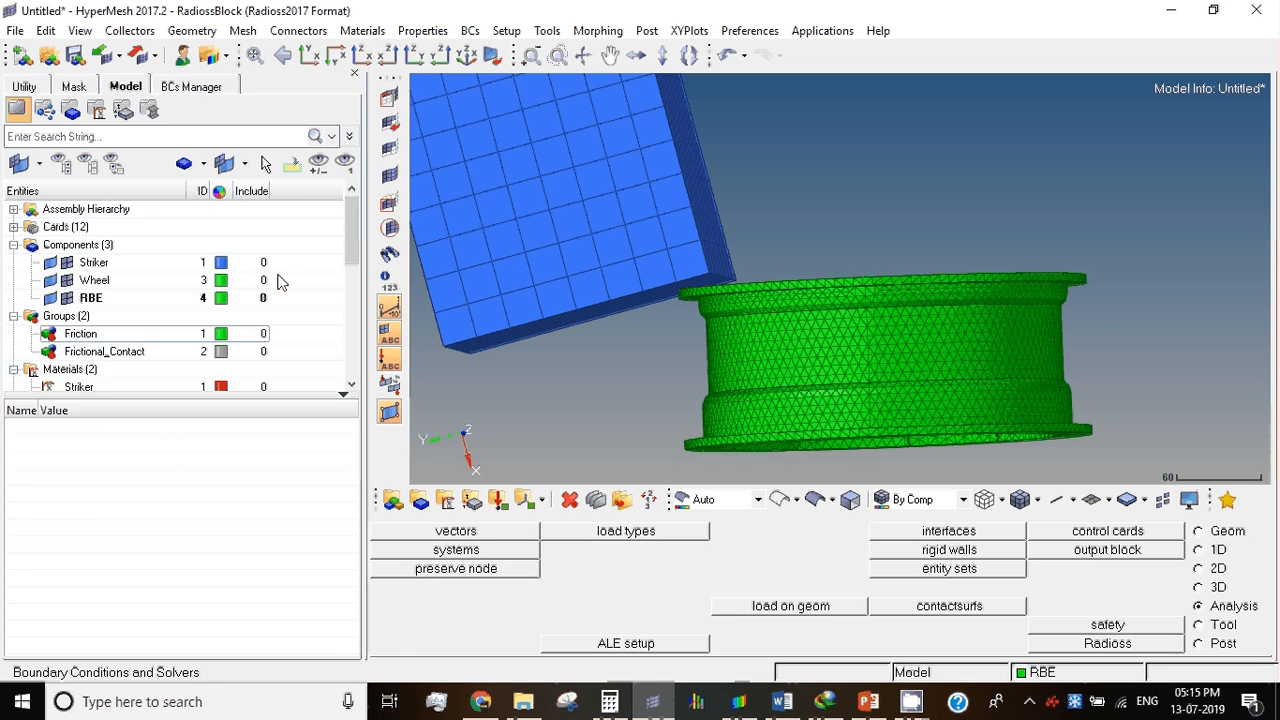
# Step: Close the BCs Manager and reopen it to refresh its list of load collectors
pyautogui.click(156, 88)
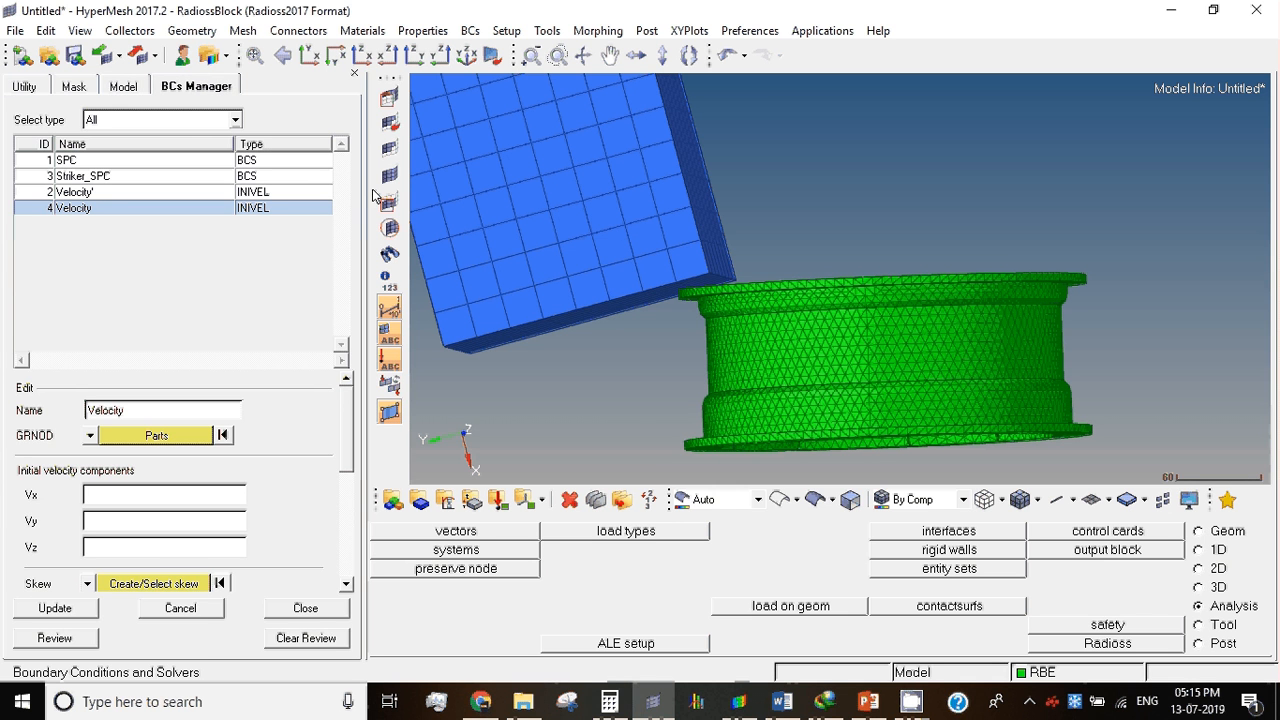
pyautogui.click(302, 609)
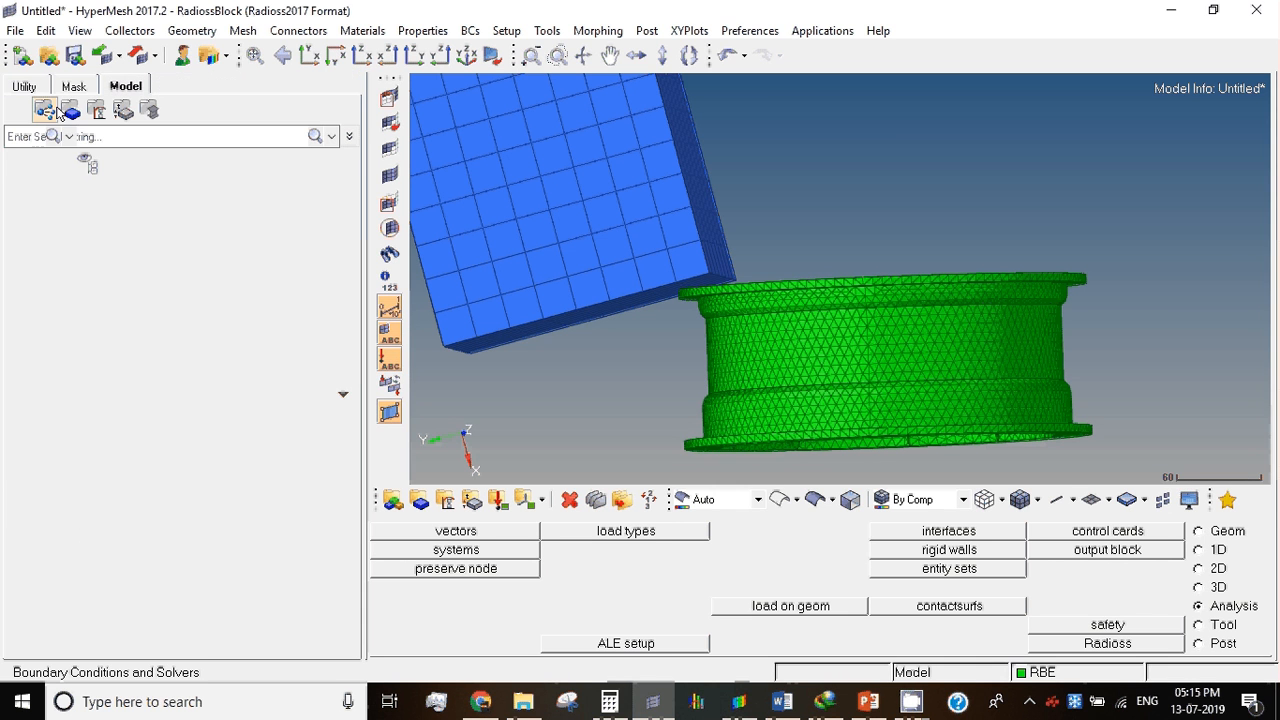
pyautogui.click(25, 86)
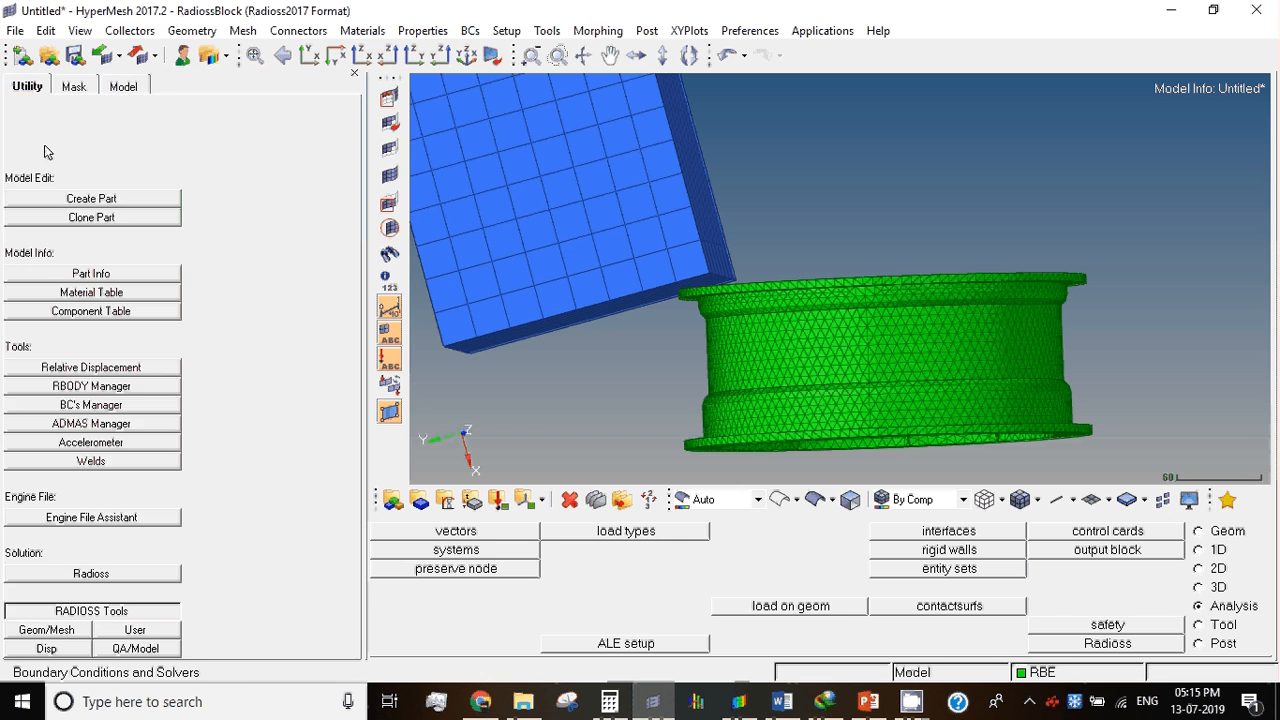
pyautogui.click(75, 404)
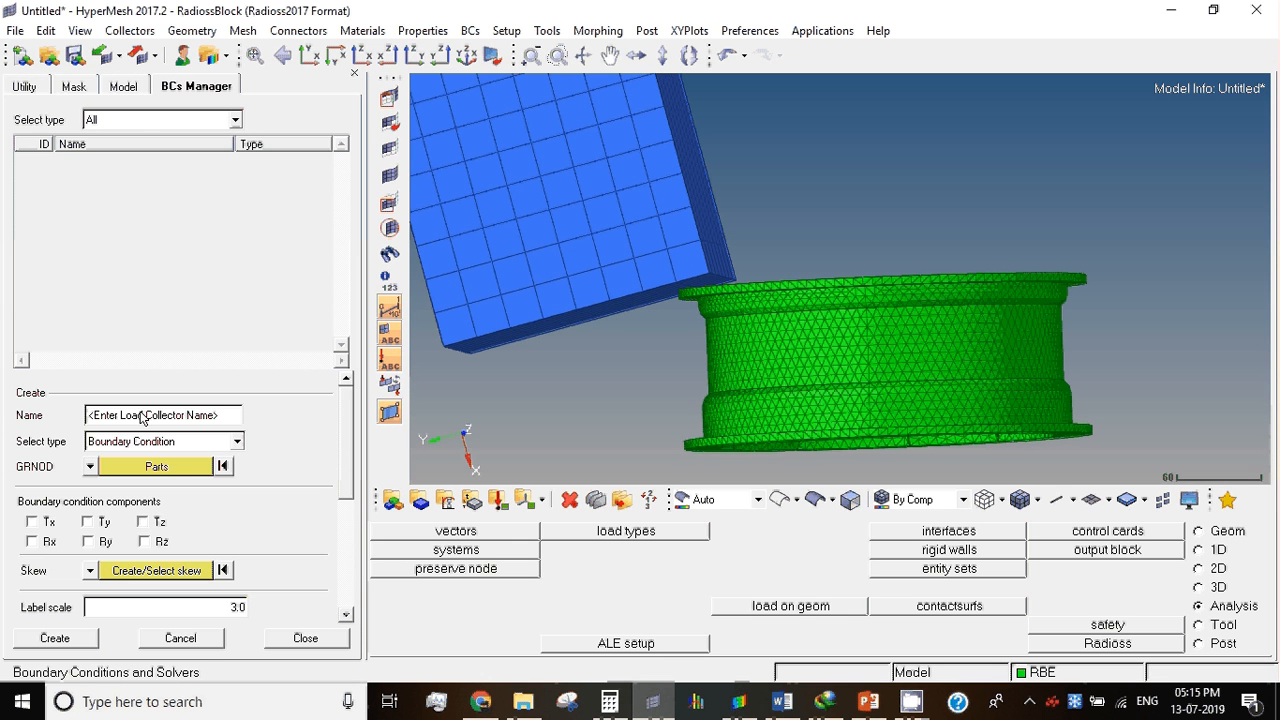
# Step: Name a new load collector SPC_Wheel, with type Boundary Condition and Nodes as its GRNOD selection
pyautogui.click(141, 418)
pyautogui.write('SPC_Wheel')
pyautogui.click(153, 446)
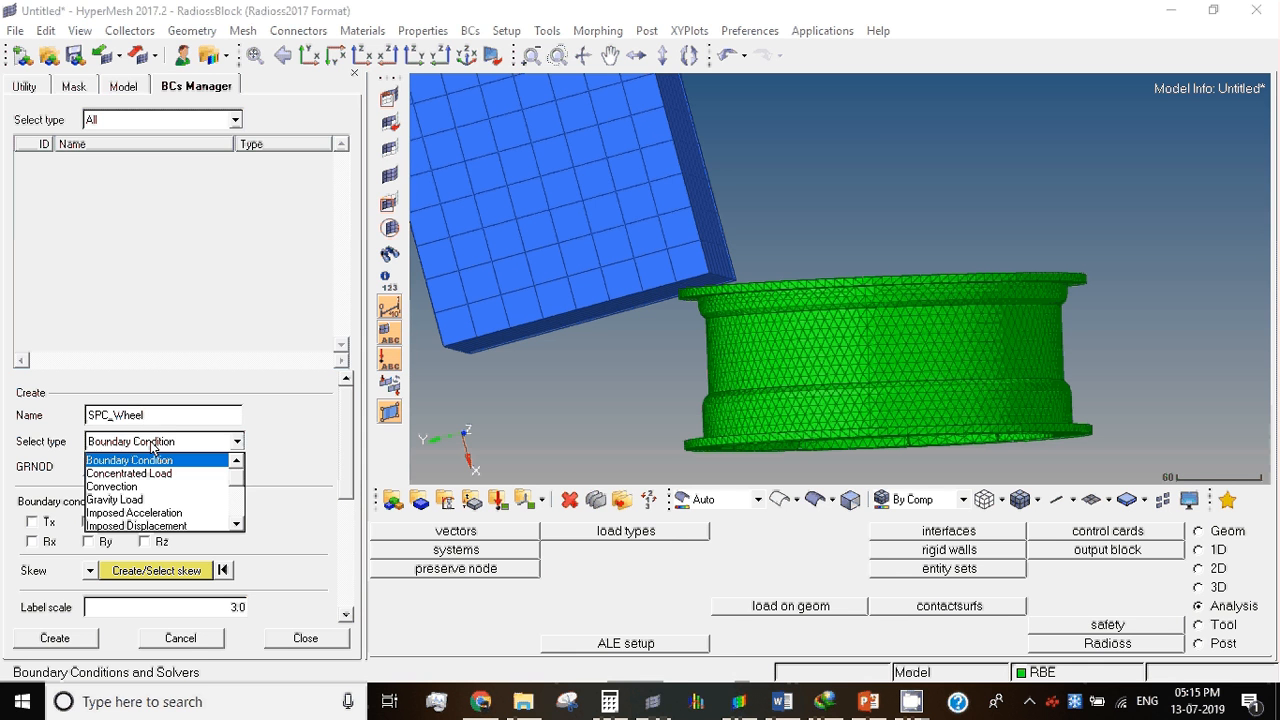
pyautogui.click(145, 462)
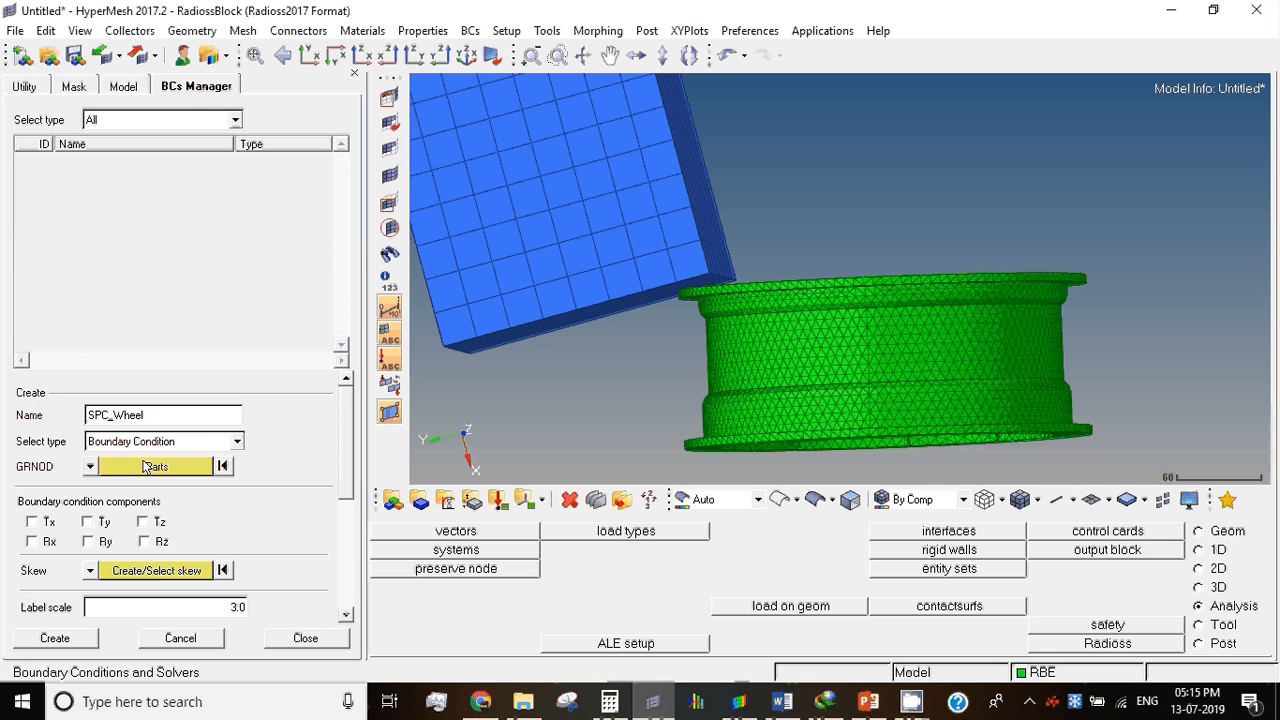
pyautogui.click(91, 467)
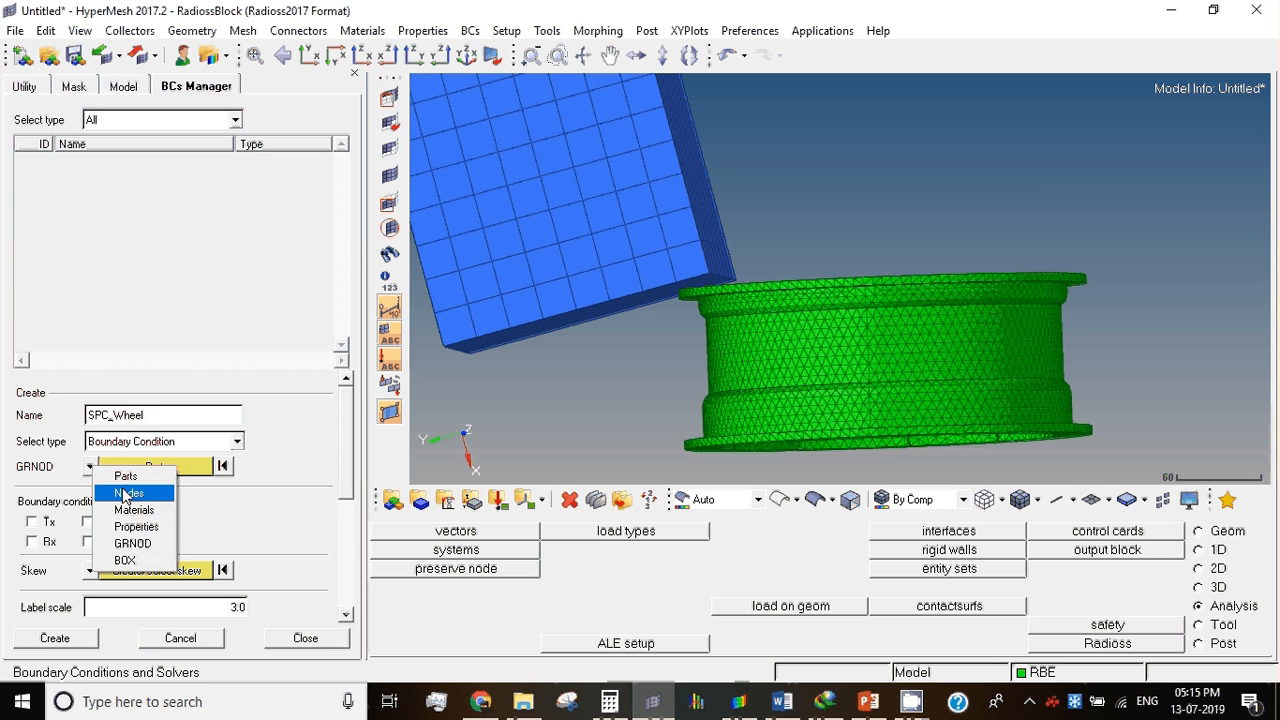
pyautogui.click(125, 494)
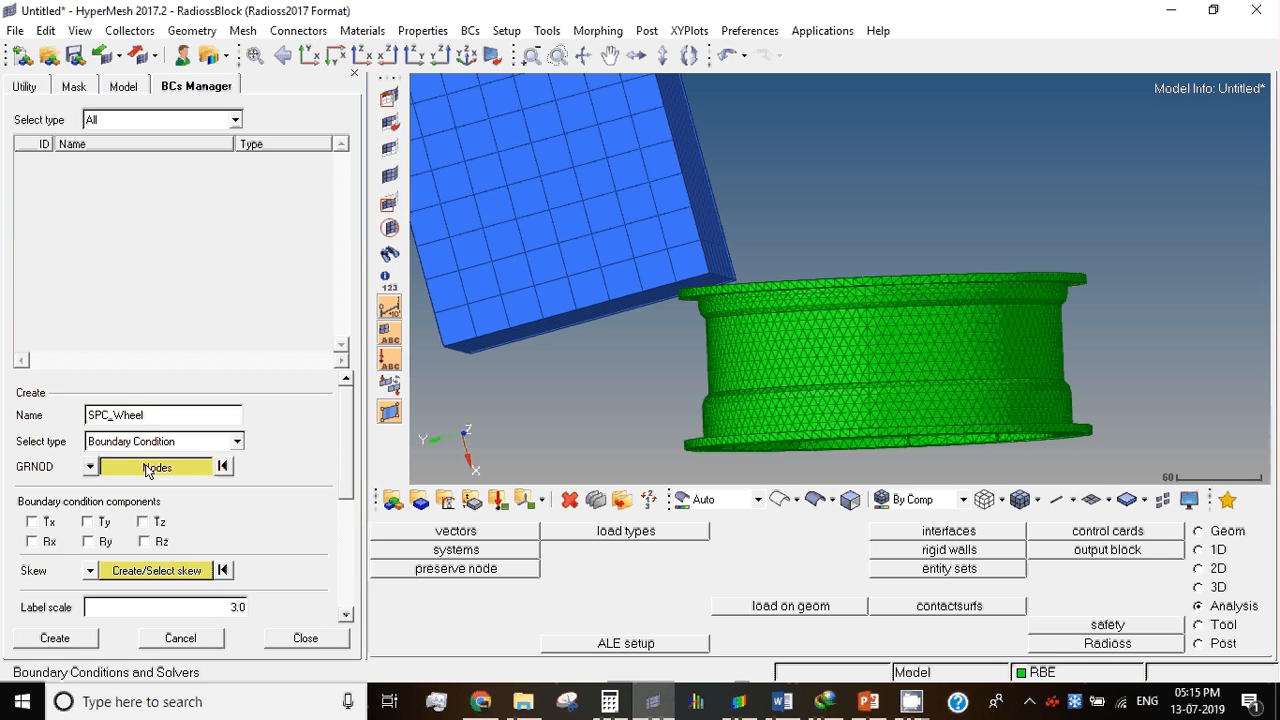
# Step: Assign the central node of the rigid spider in the wheel's hub bore to SPC_Wheel
pyautogui.click(148, 469)
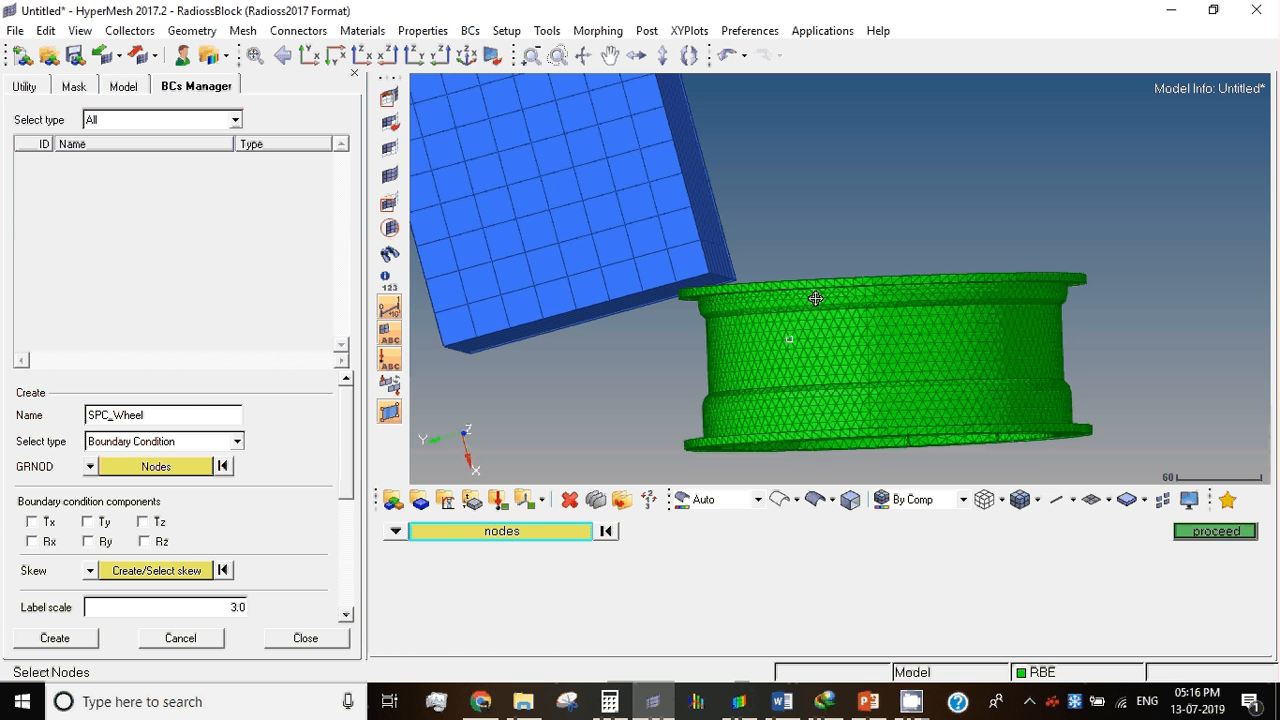
pyautogui.keyDown('ctrl'); pyautogui.moveTo(790, 372); pyautogui.dragTo(575, 330); pyautogui.keyUp('ctrl')
pyautogui.scroll(3, 931, 181)
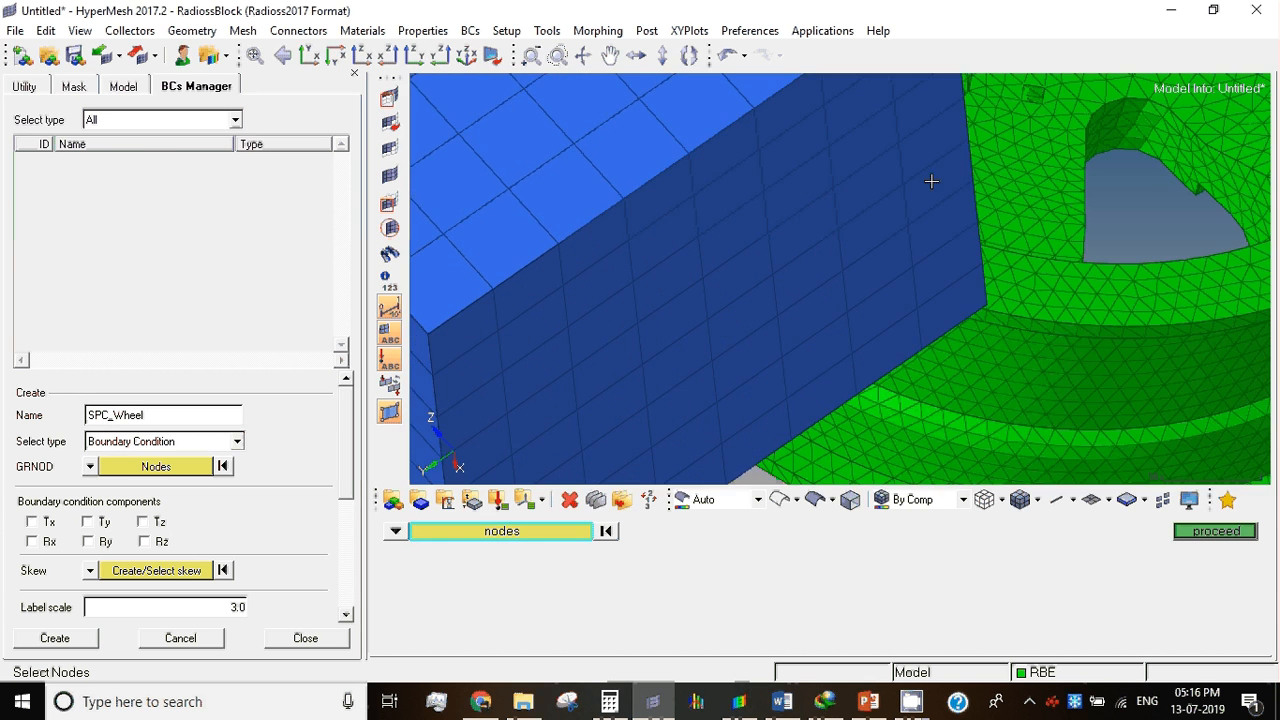
pyautogui.scroll(-3, 715, 285)
pyautogui.click(712, 251)
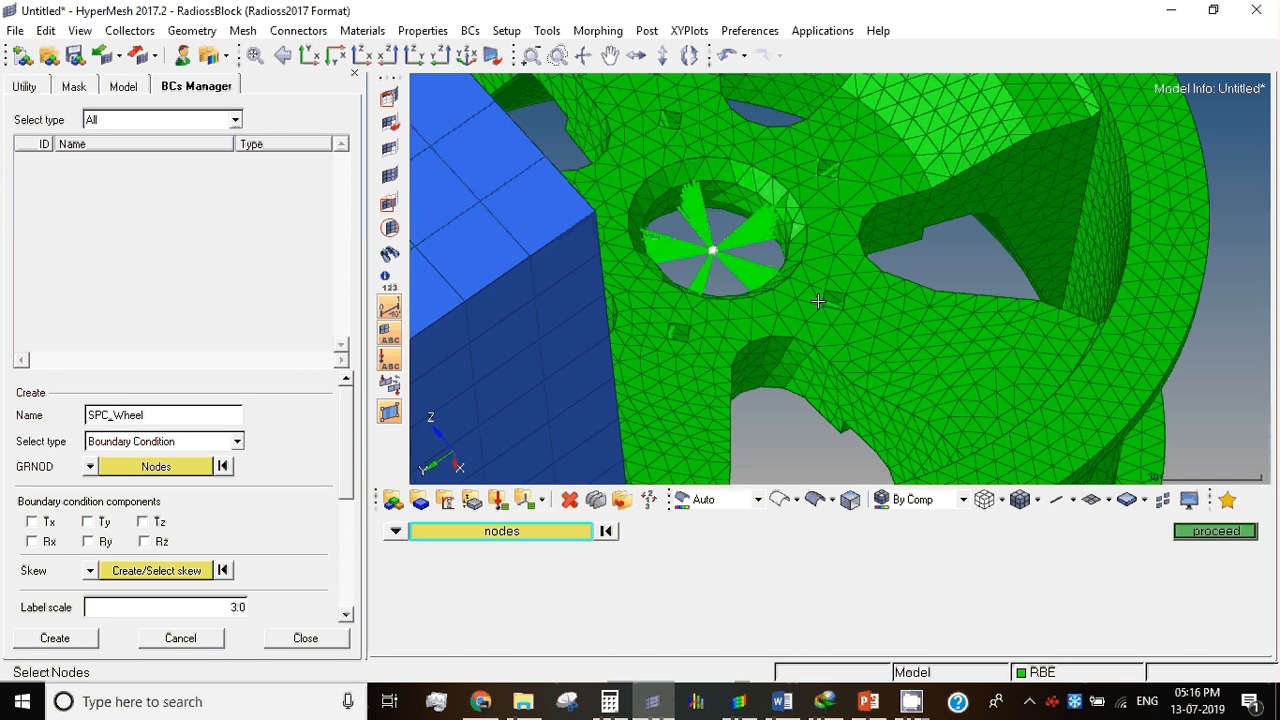
pyautogui.click(1213, 532)
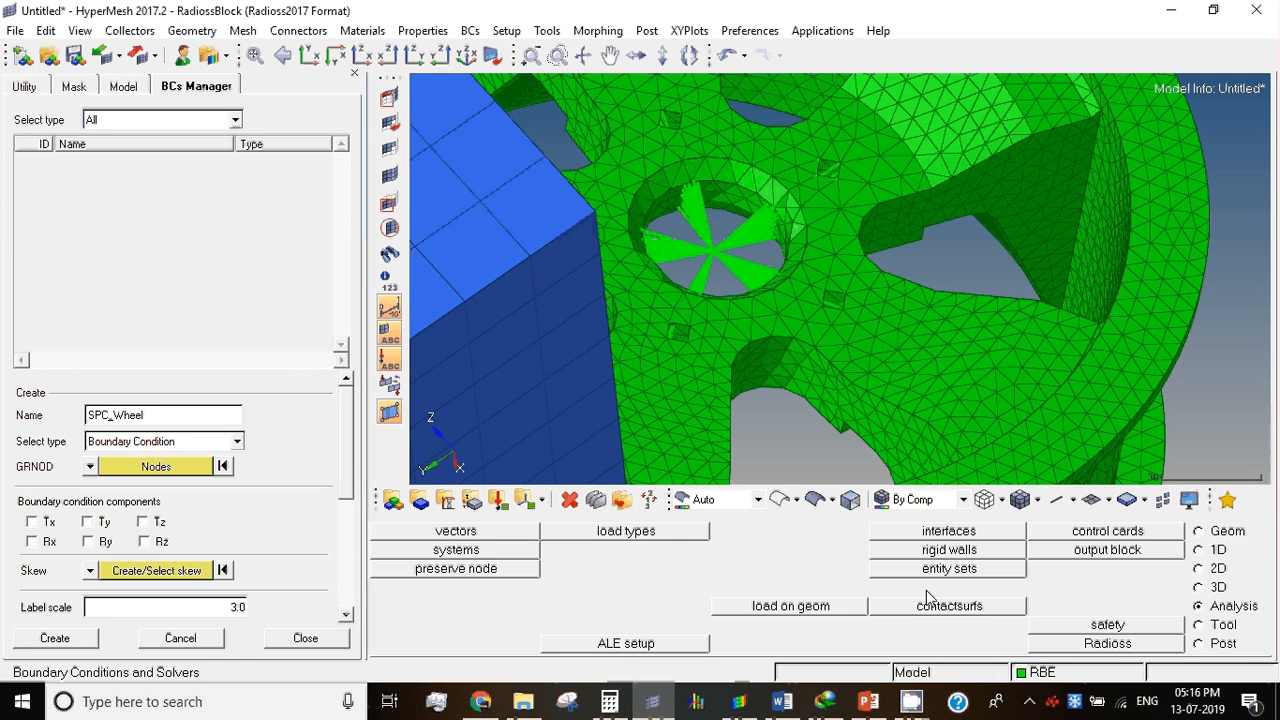
# Step: Constrain Tx, Ty, Tz, Rx, Ry and Rz and create the SPC_Wheel boundary condition
pyautogui.click(31, 521)
pyautogui.click(88, 521)
pyautogui.click(143, 523)
pyautogui.click(31, 541)
pyautogui.click(80, 543)
pyautogui.click(160, 542)
pyautogui.click(56, 643)
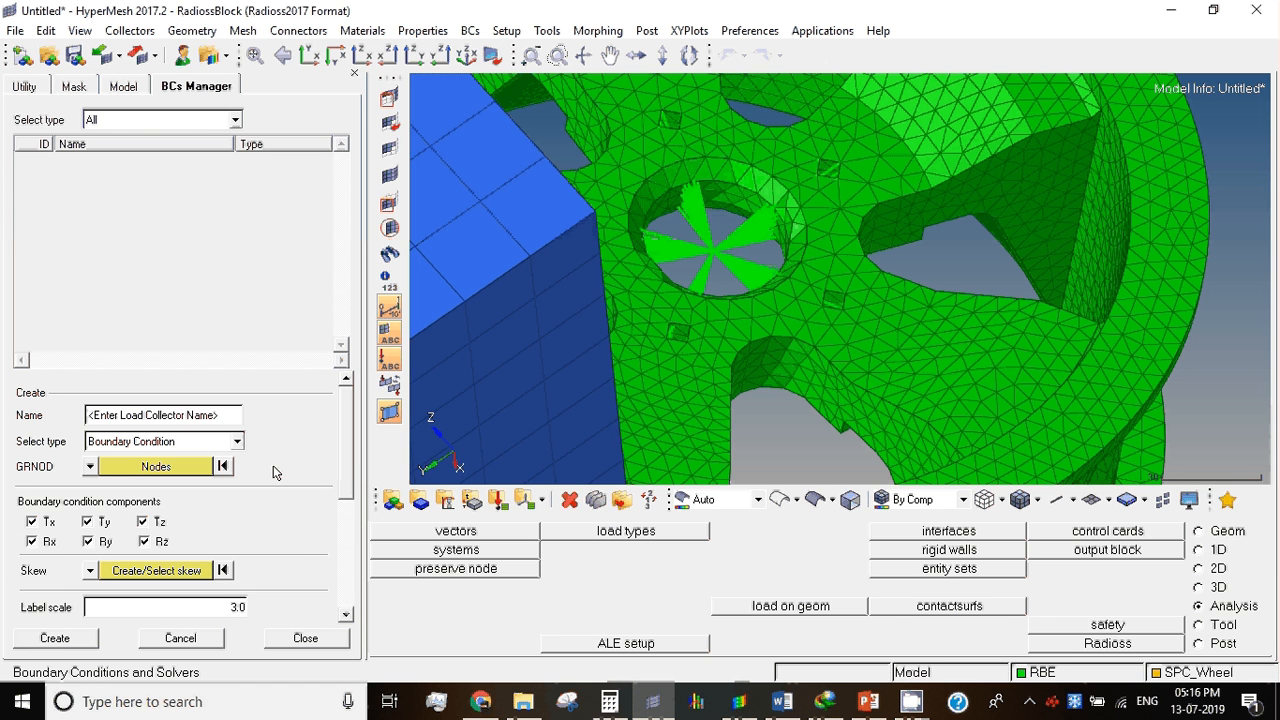
# Step: Inspect the SPC_Wheel constraint and its symbol at the wheel's hub centre
pyautogui.click(92, 166)
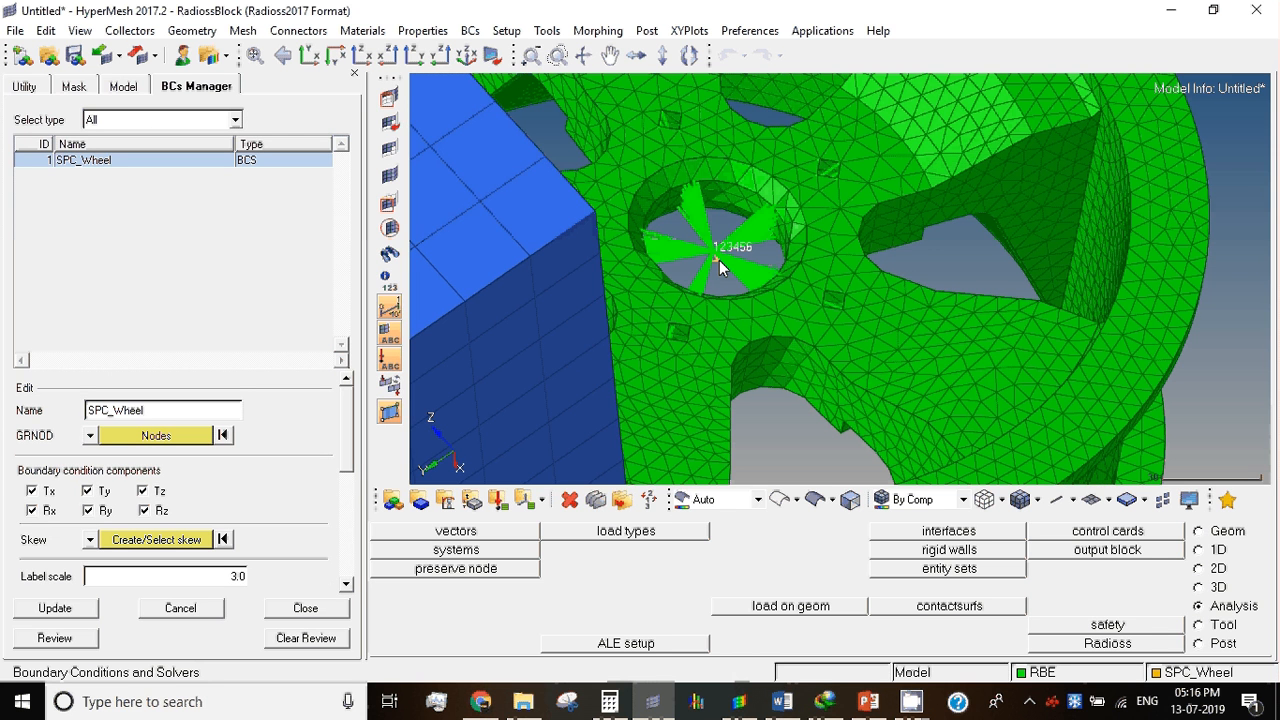
pyautogui.keyDown('ctrl'); pyautogui.moveTo(719, 260); pyautogui.dragTo(580, 286, button='right'); pyautogui.keyUp('ctrl')
pyautogui.keyDown('ctrl'); pyautogui.scroll(5, 582, 287); pyautogui.keyUp('ctrl')
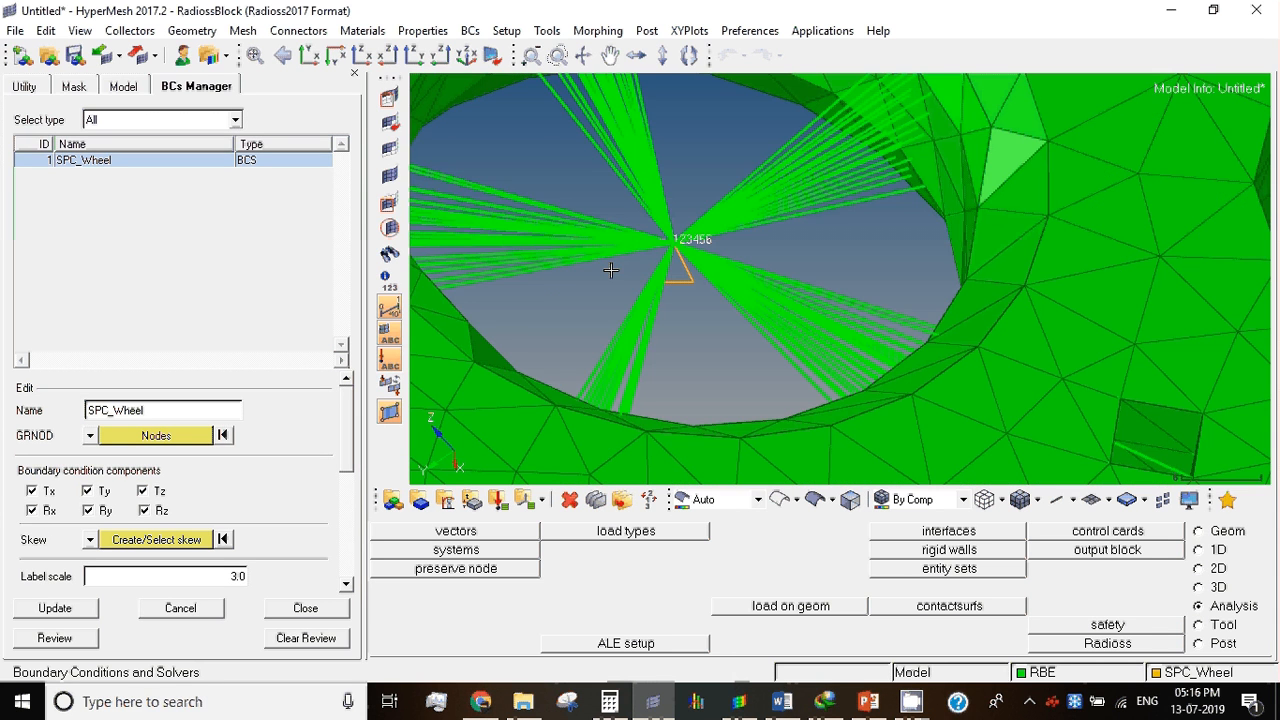
pyautogui.keyDown('ctrl'); pyautogui.scroll(-3, 560, 257); pyautogui.keyUp('ctrl')
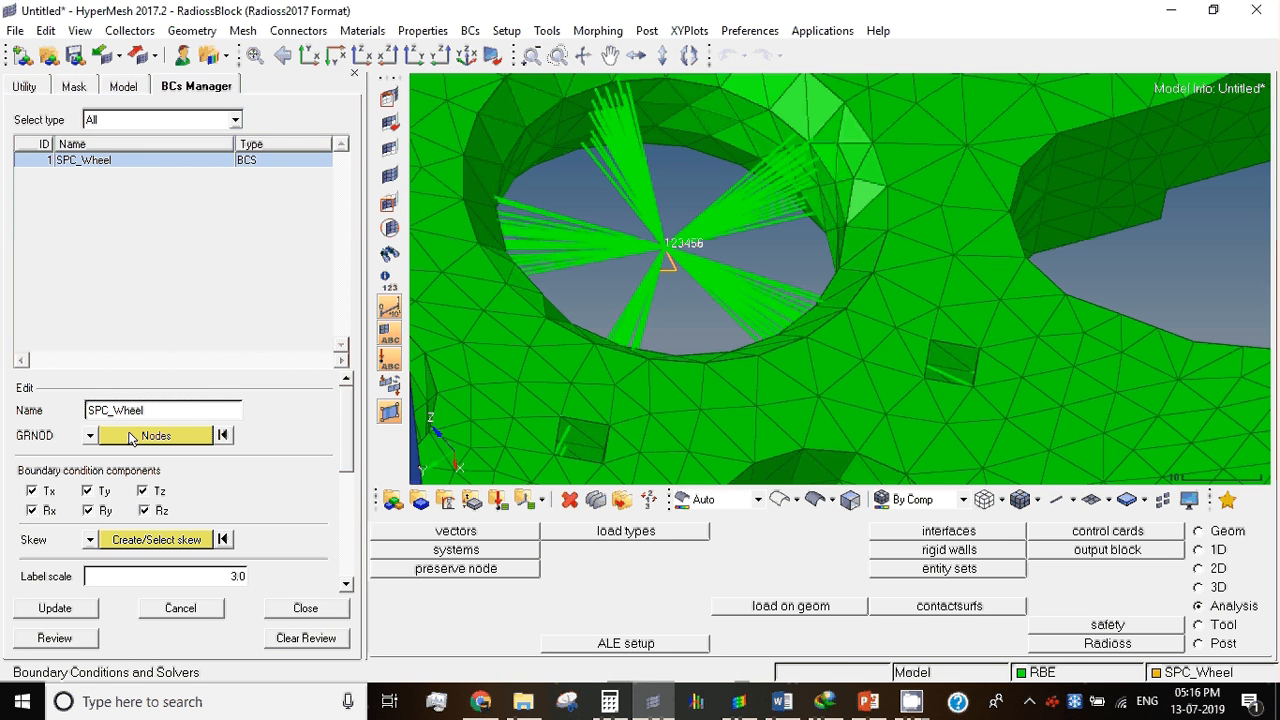
# Step: Start a second boundary condition in the BCs Manager and name it SPC_Striker
pyautogui.moveTo(148, 408); pyautogui.dragTo(60, 414)
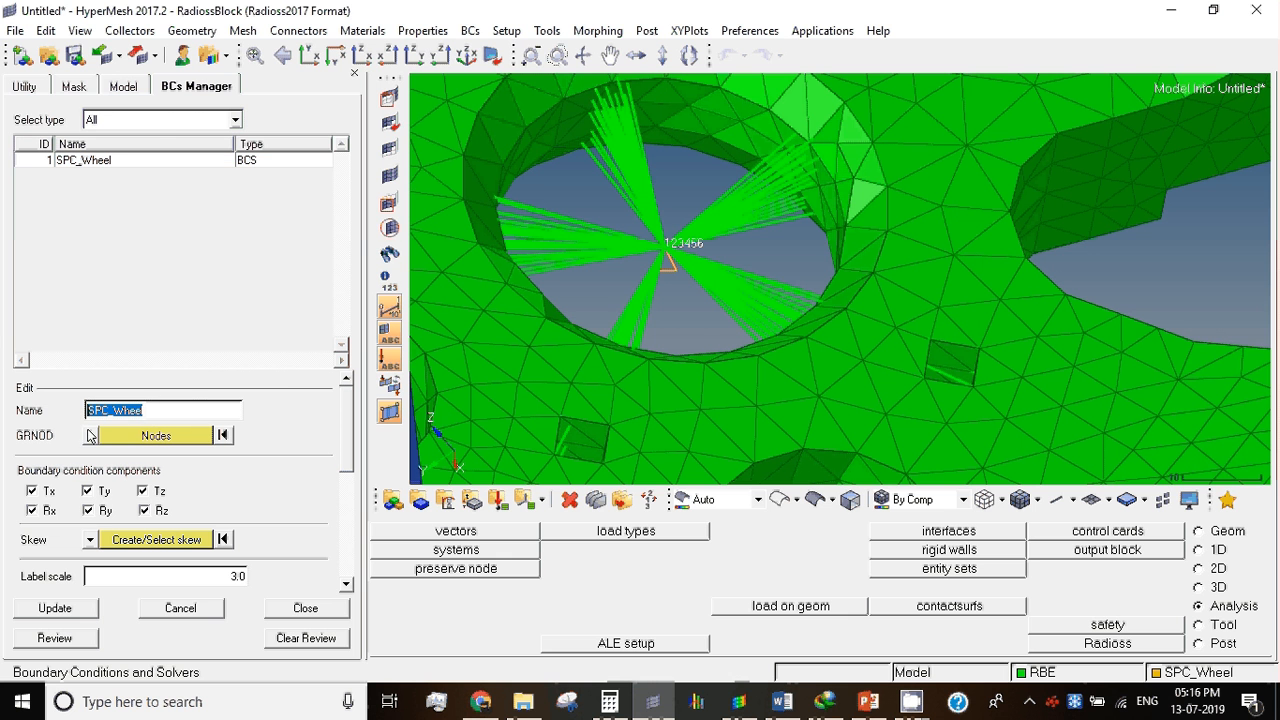
pyautogui.click(181, 122)
pyautogui.click(128, 139)
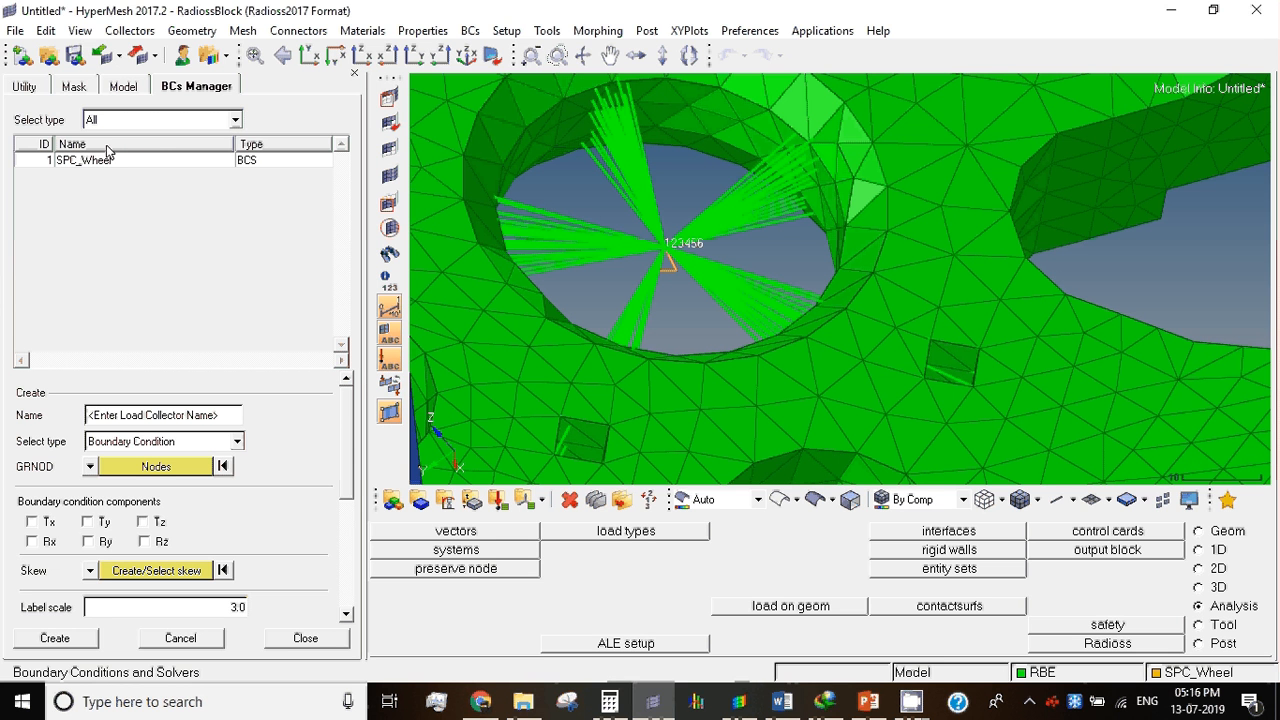
pyautogui.click(118, 120)
pyautogui.click(119, 139)
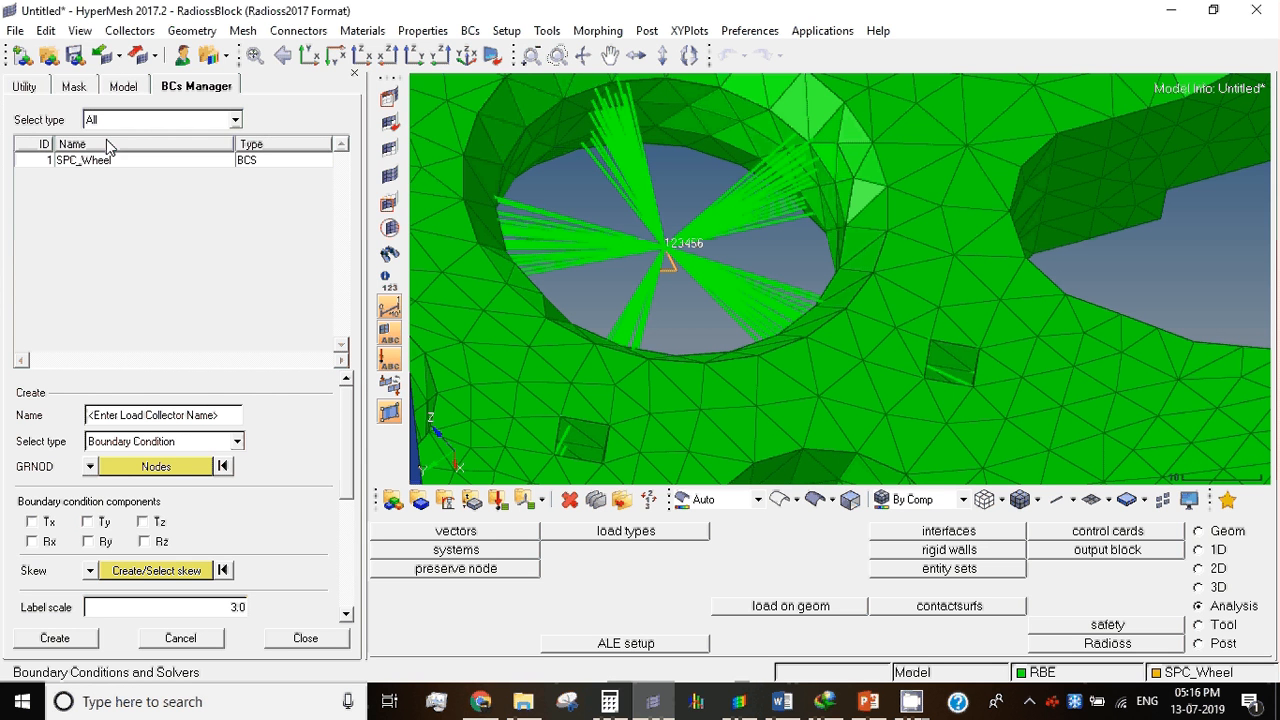
pyautogui.click(137, 421)
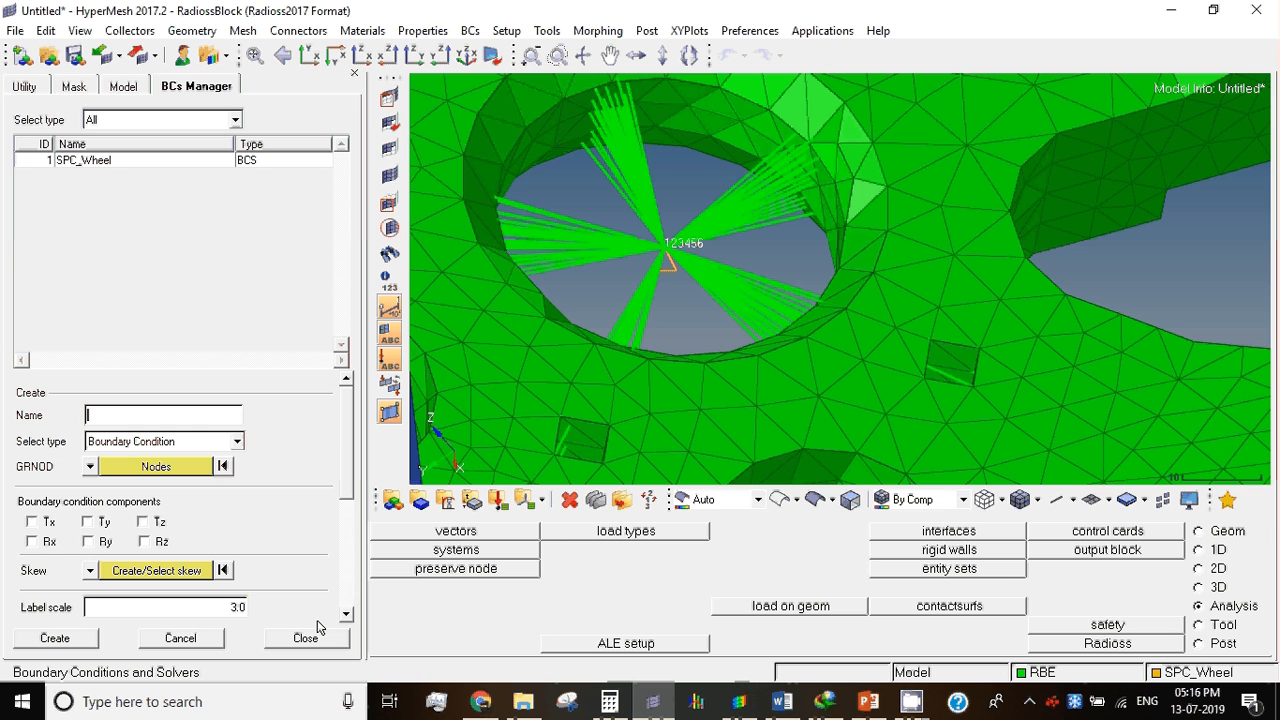
pyautogui.write('SPC_Striker')
pyautogui.keyDown('ctrl'); pyautogui.moveTo(483, 249); pyautogui.dragTo(492, 383, button='right'); pyautogui.keyUp('ctrl')
pyautogui.scroll(-4, 683, 268)
pyautogui.scroll(-3, 632, 295)
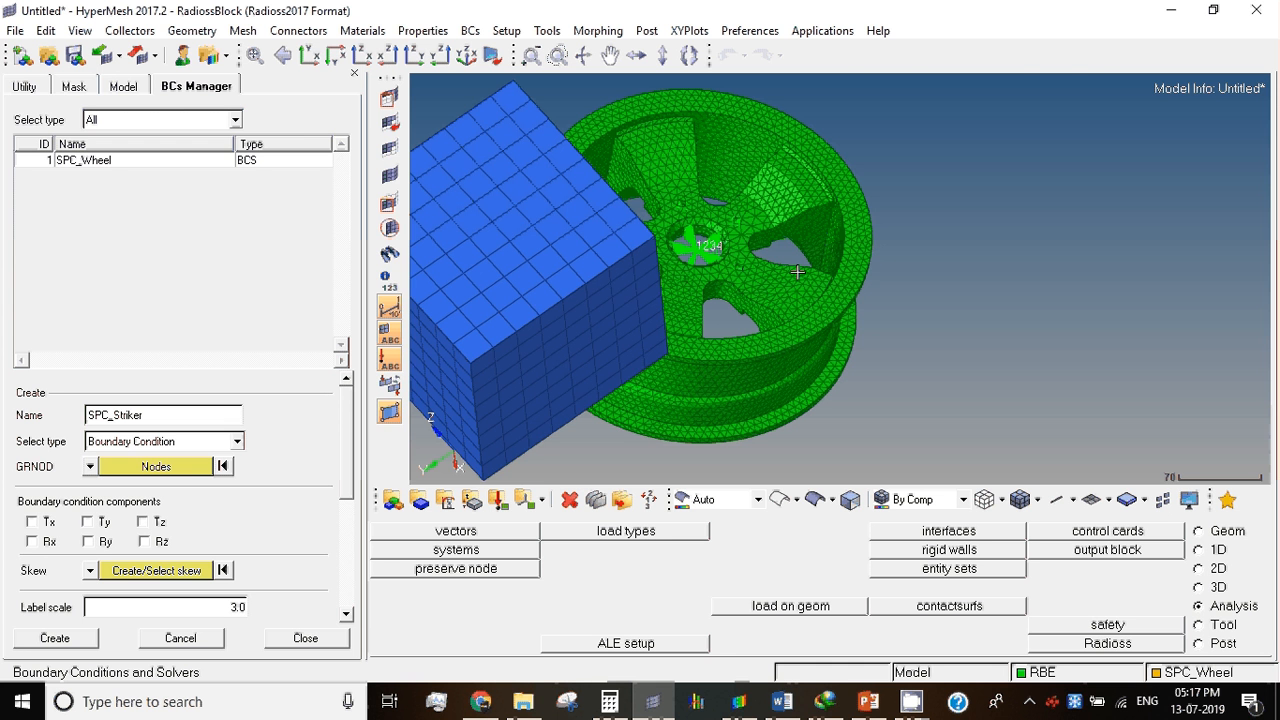
# Step: Assign the Striker component to SPC_Striker by selecting it as a part
pyautogui.keyDown('ctrl'); pyautogui.moveTo(797, 272); pyautogui.dragTo(1022, 226, button='right'); pyautogui.keyUp('ctrl')
pyautogui.scroll(3, 852, 274)
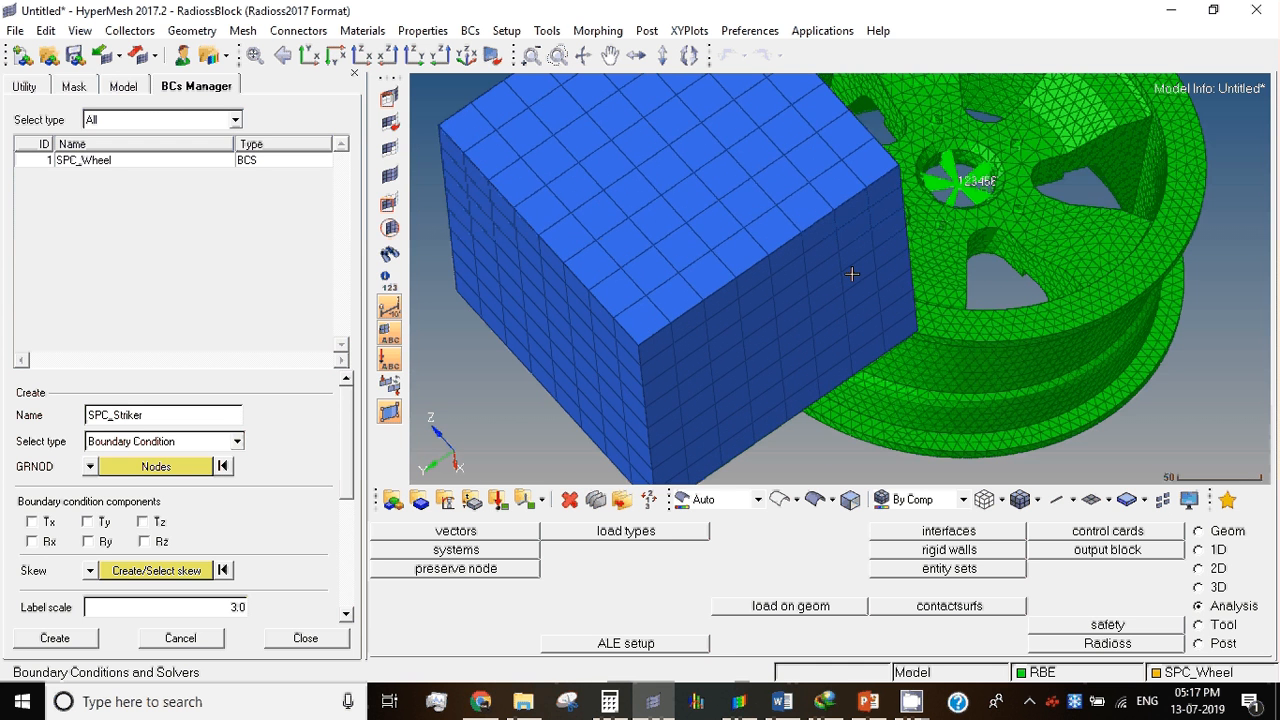
pyautogui.keyDown('ctrl'); pyautogui.moveTo(852, 274); pyautogui.dragTo(800, 327, button='right'); pyautogui.keyUp('ctrl')
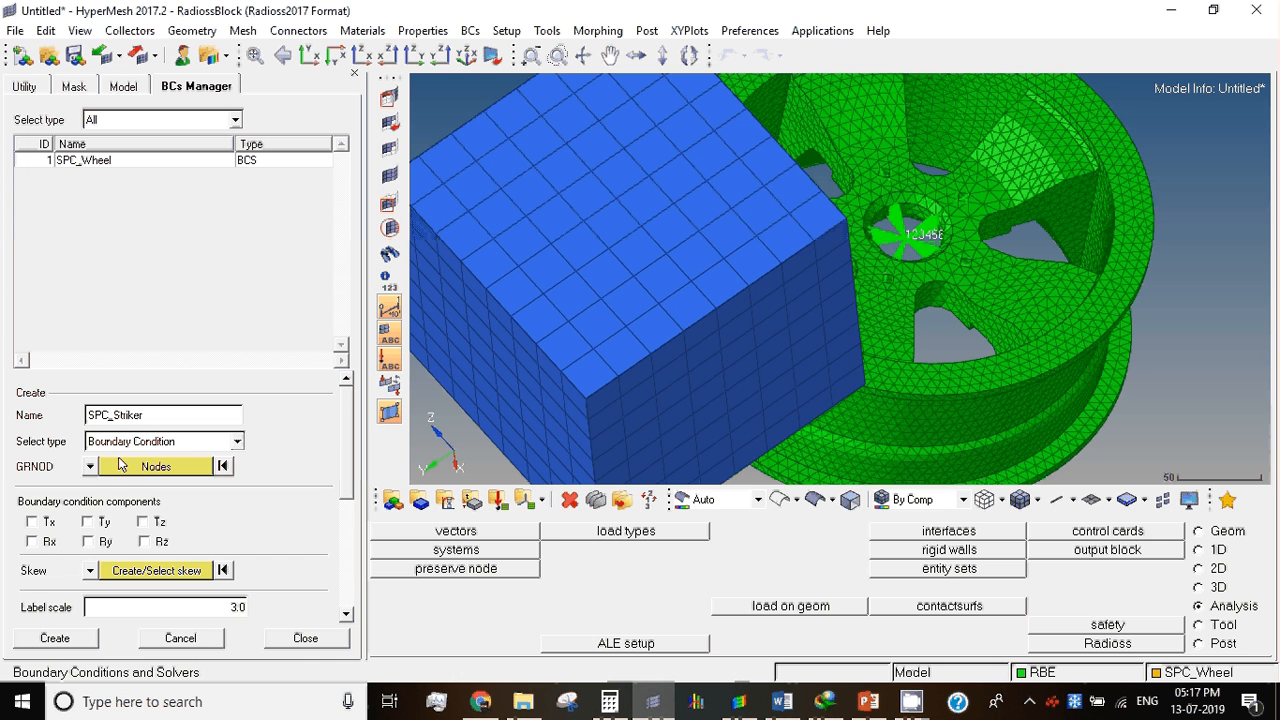
pyautogui.click(90, 466)
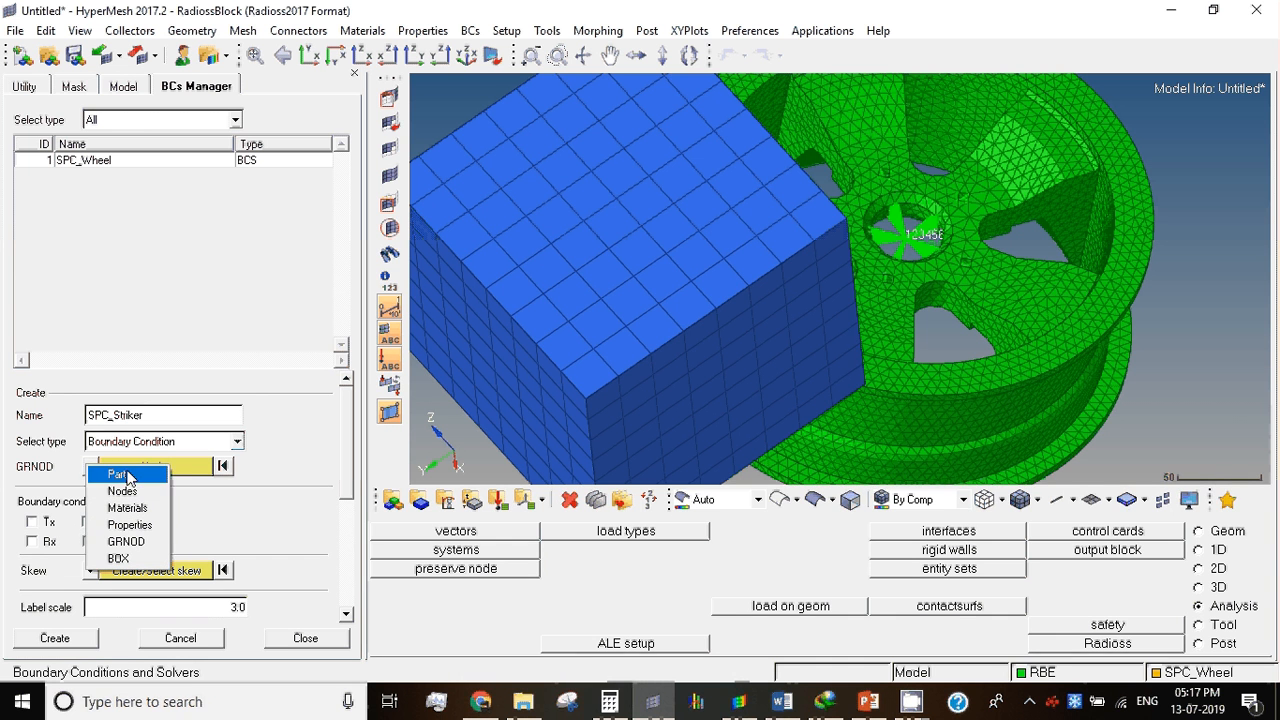
pyautogui.click(125, 476)
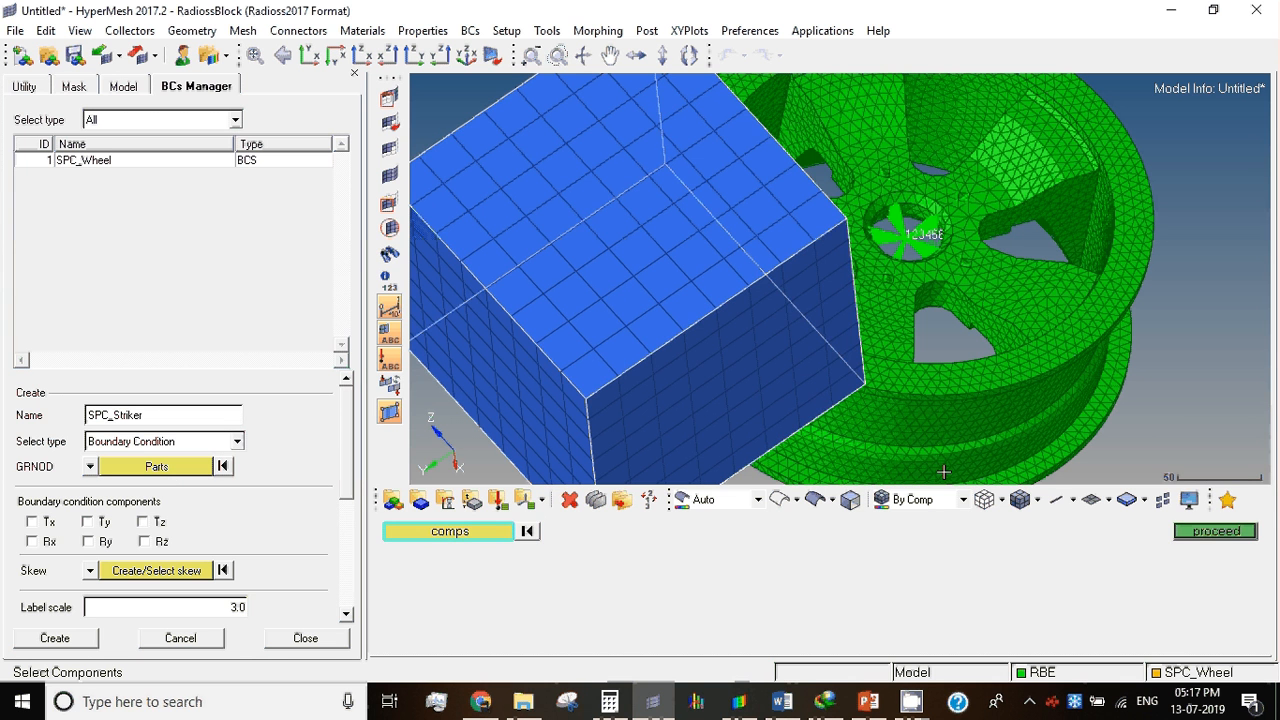
pyautogui.click(1216, 535)
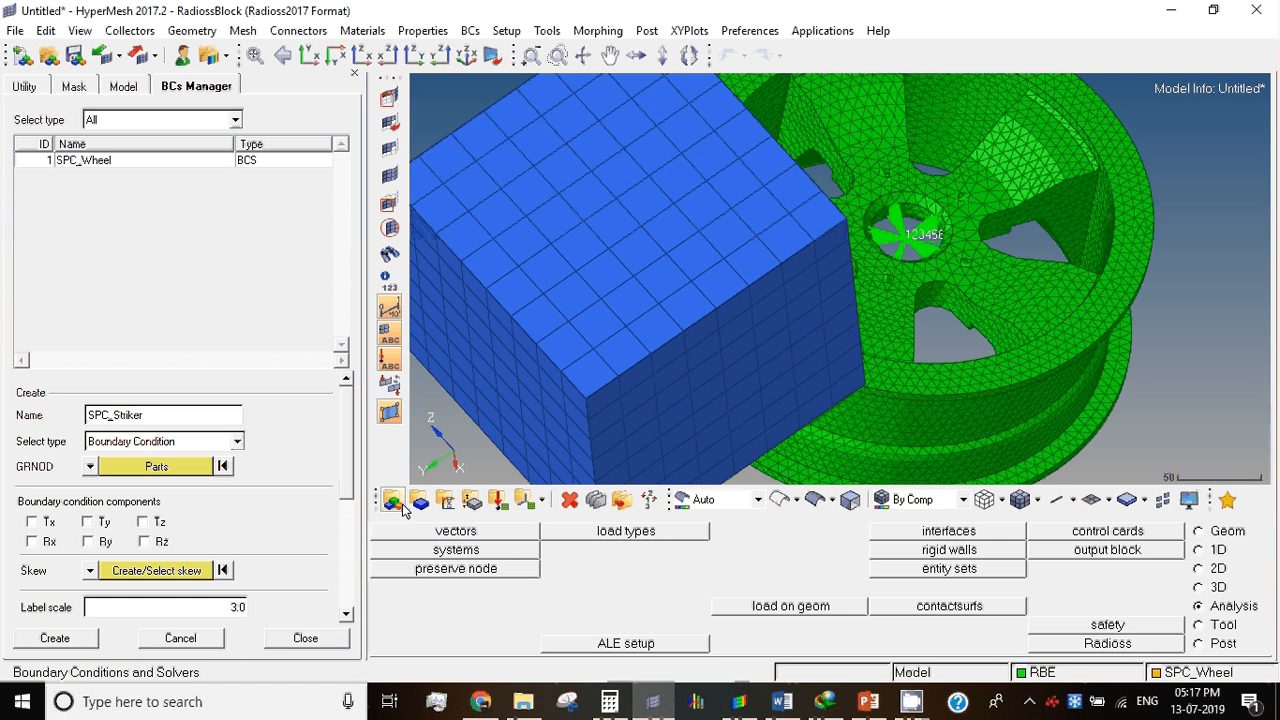
# Step: Constrain Ty, Tz, Rx, Ry and Rz, leave Tx free, and create the SPC_Striker boundary condition
pyautogui.click(32, 521)
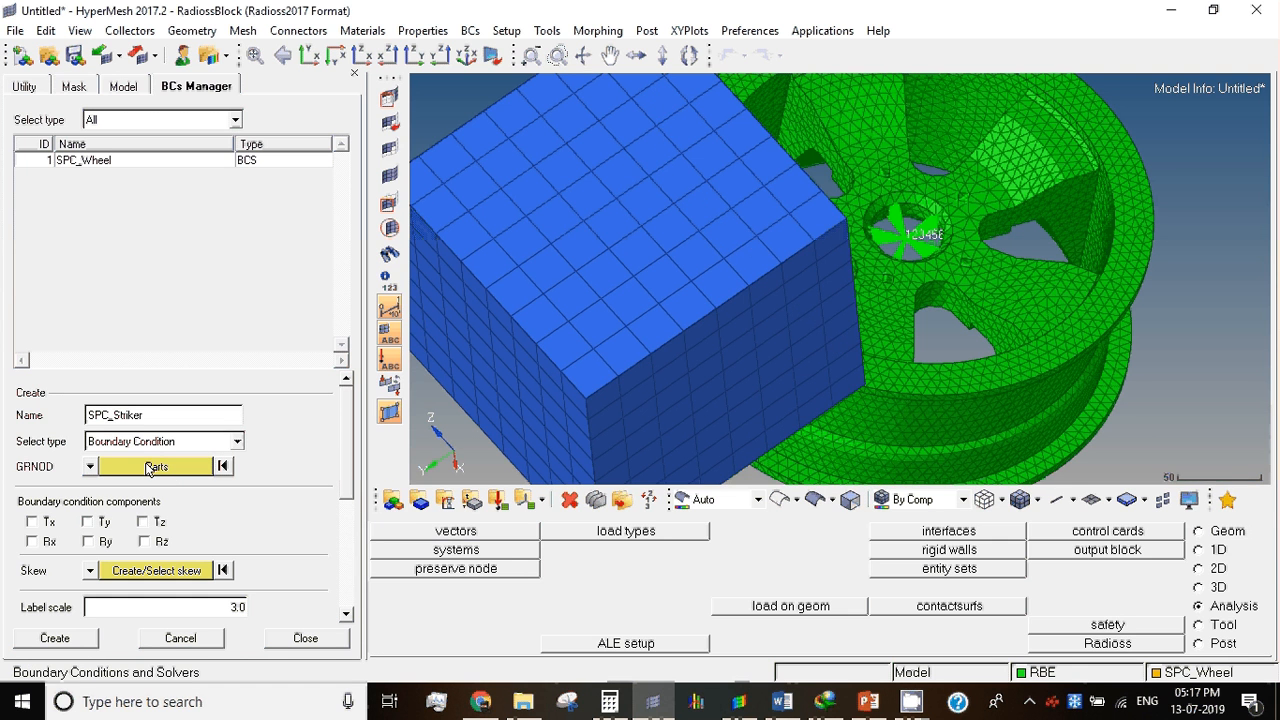
pyautogui.click(87, 522)
pyautogui.click(36, 523)
pyautogui.click(145, 522)
pyautogui.click(145, 541)
pyautogui.click(84, 541)
pyautogui.click(50, 541)
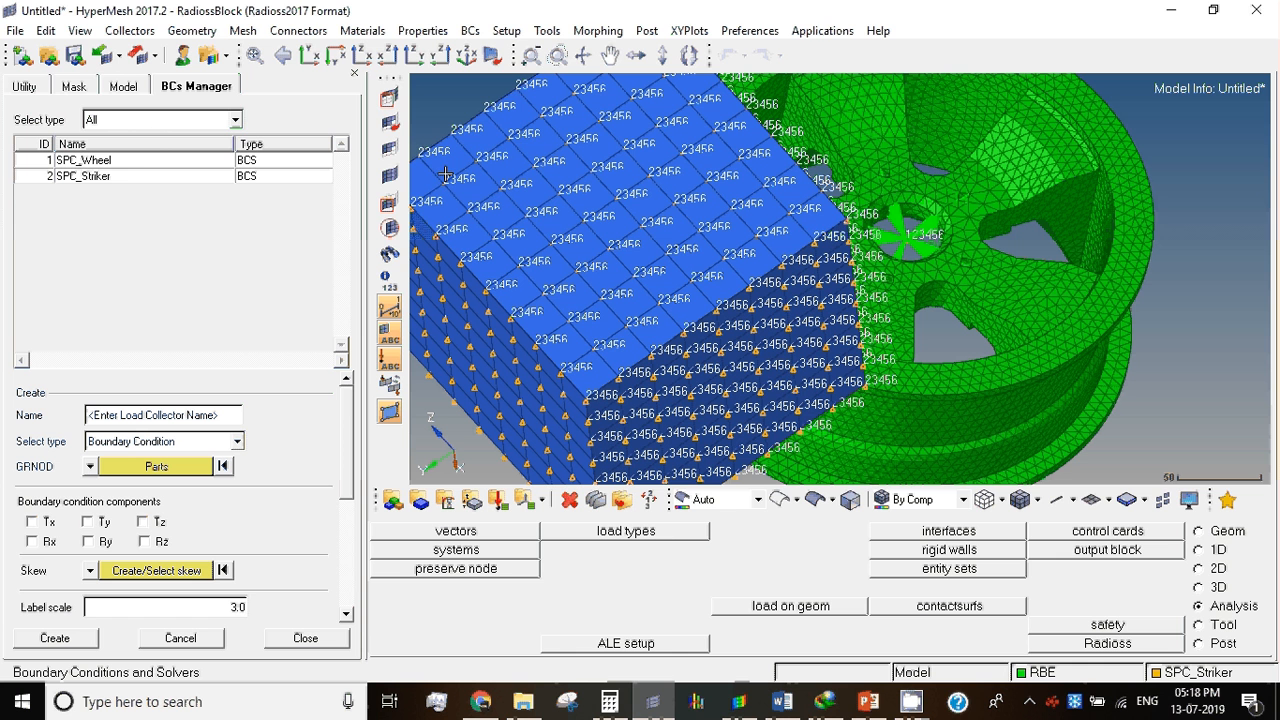
pyautogui.click(135, 121)
pyautogui.click(116, 129)
pyautogui.click(110, 148)
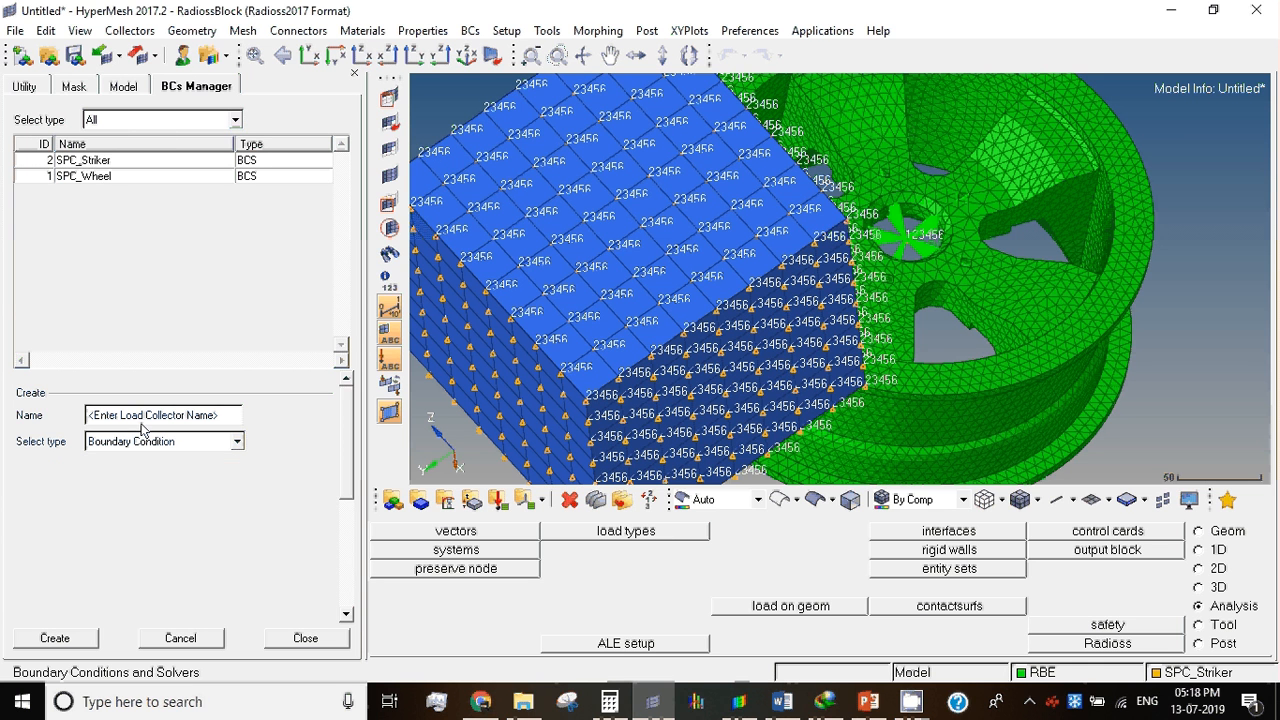
pyautogui.click(114, 121)
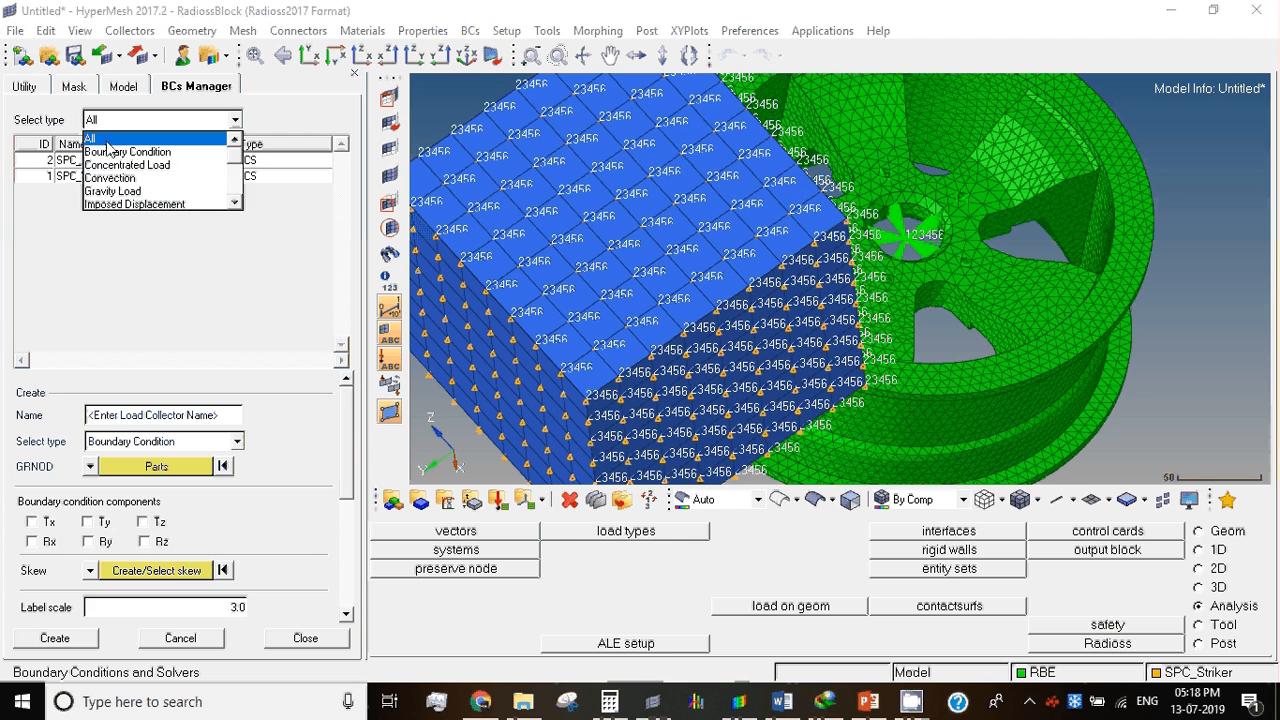
pyautogui.click(107, 141)
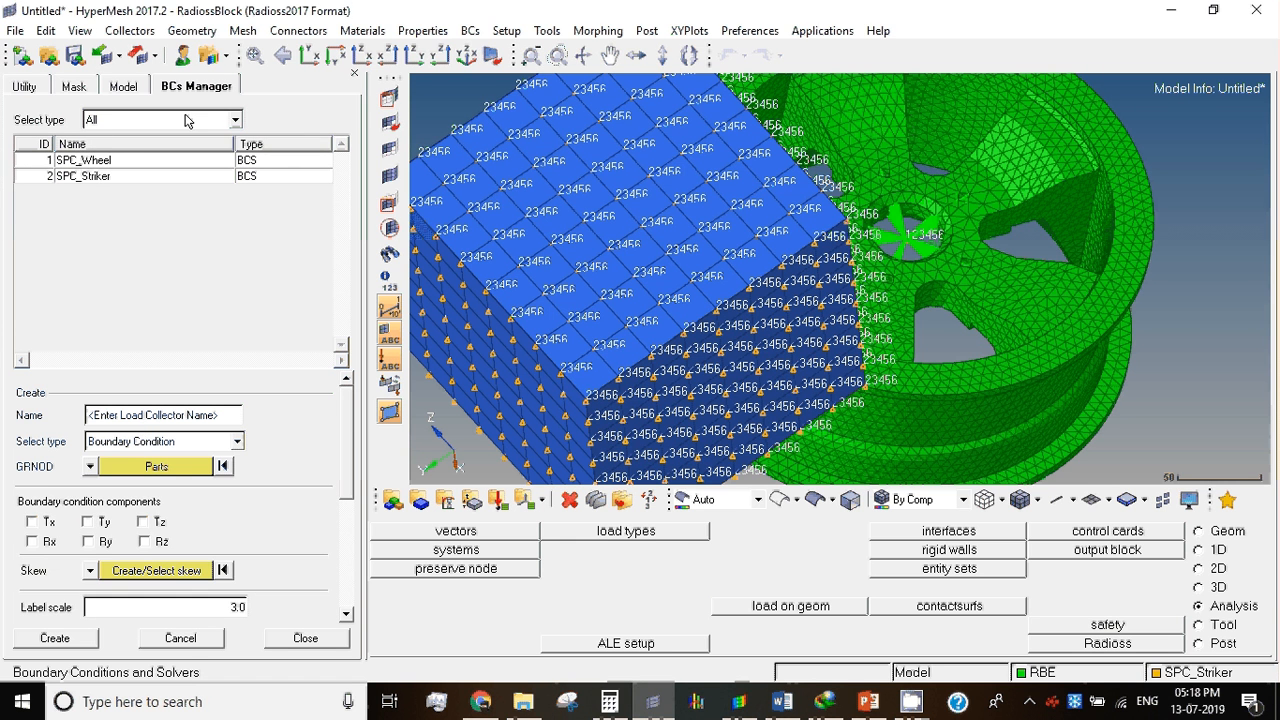
# Step: Start a new load collector named Velocity with the type Initial Velocity
pyautogui.click(165, 416)
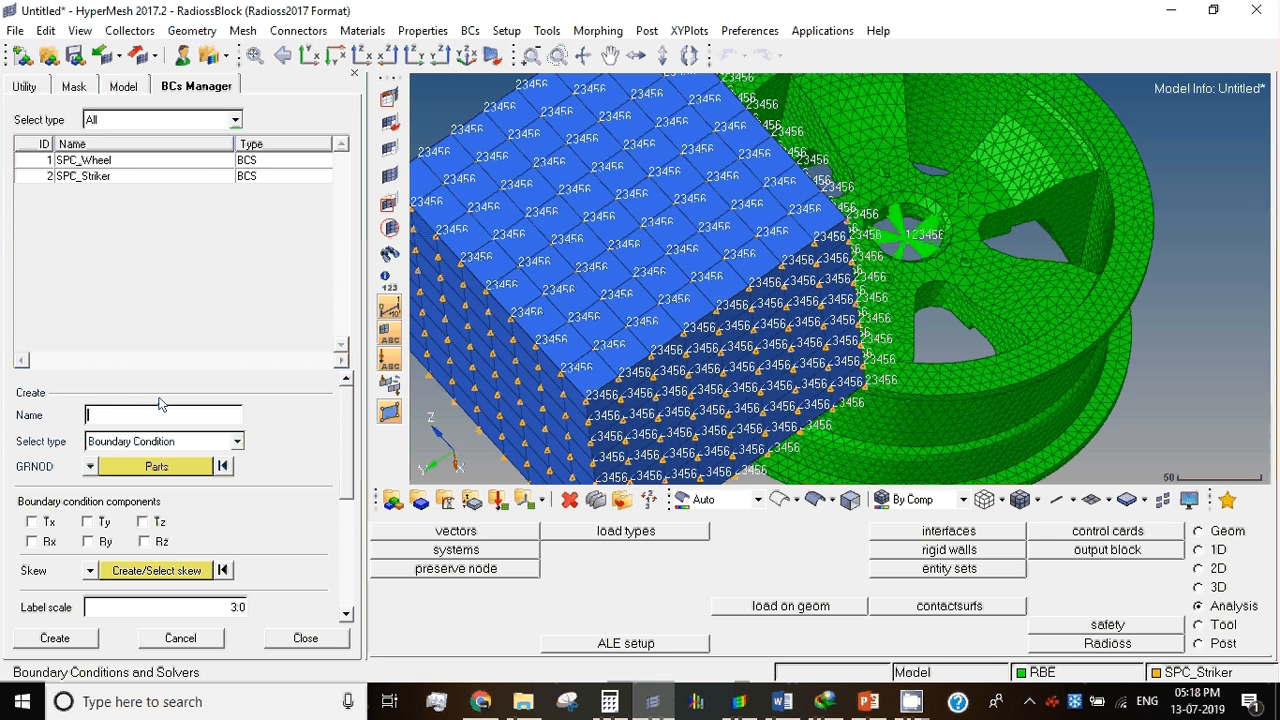
pyautogui.write('Velocity')
pyautogui.click(165, 440)
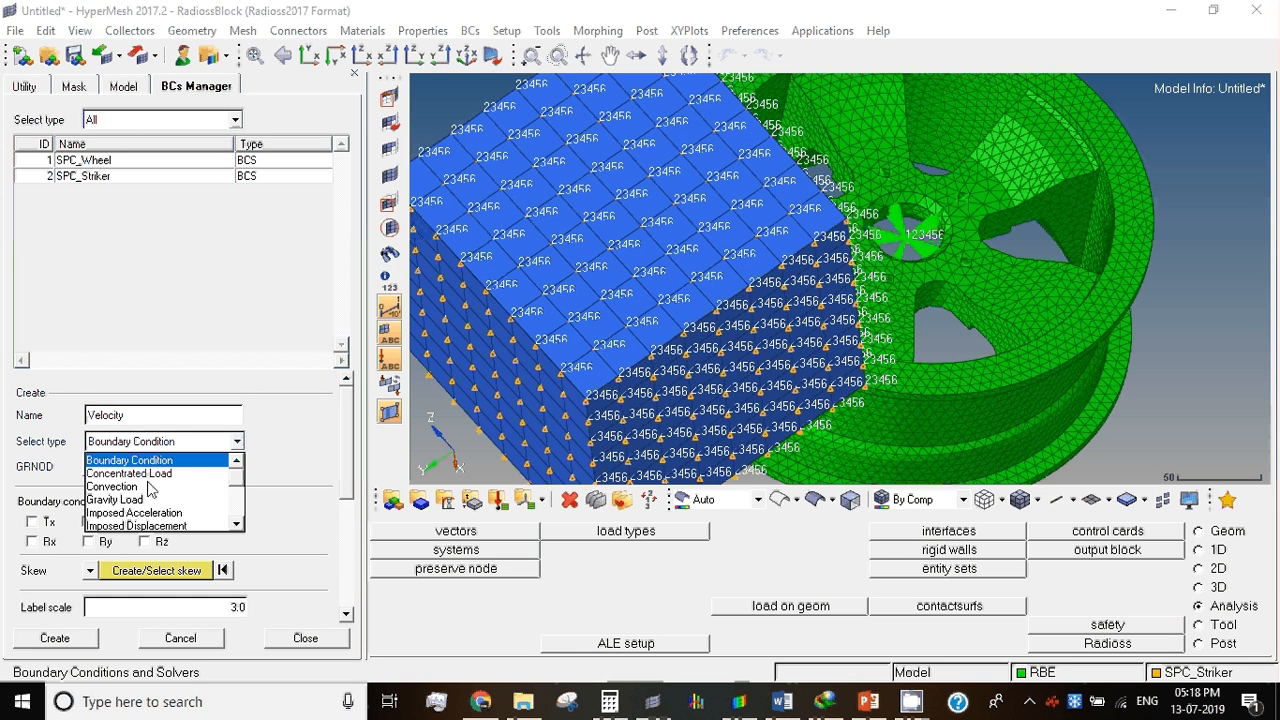
pyautogui.click(237, 524)
pyautogui.click(237, 526)
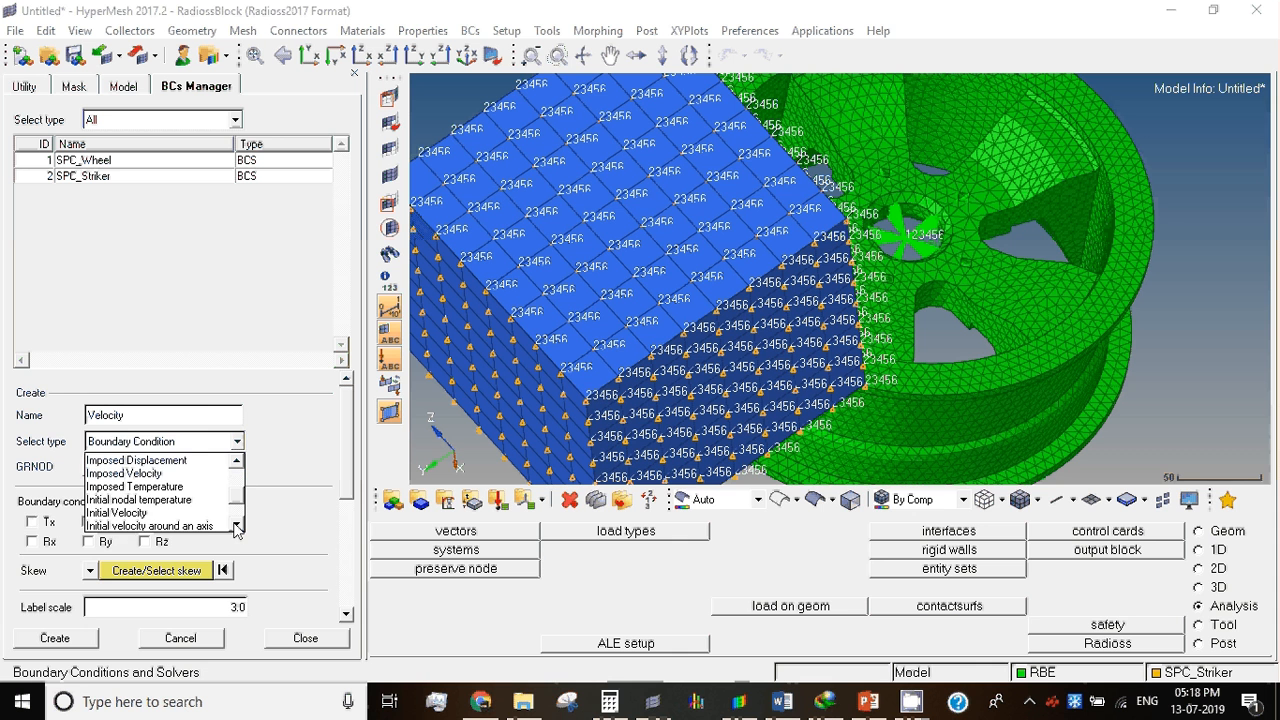
pyautogui.click(117, 512)
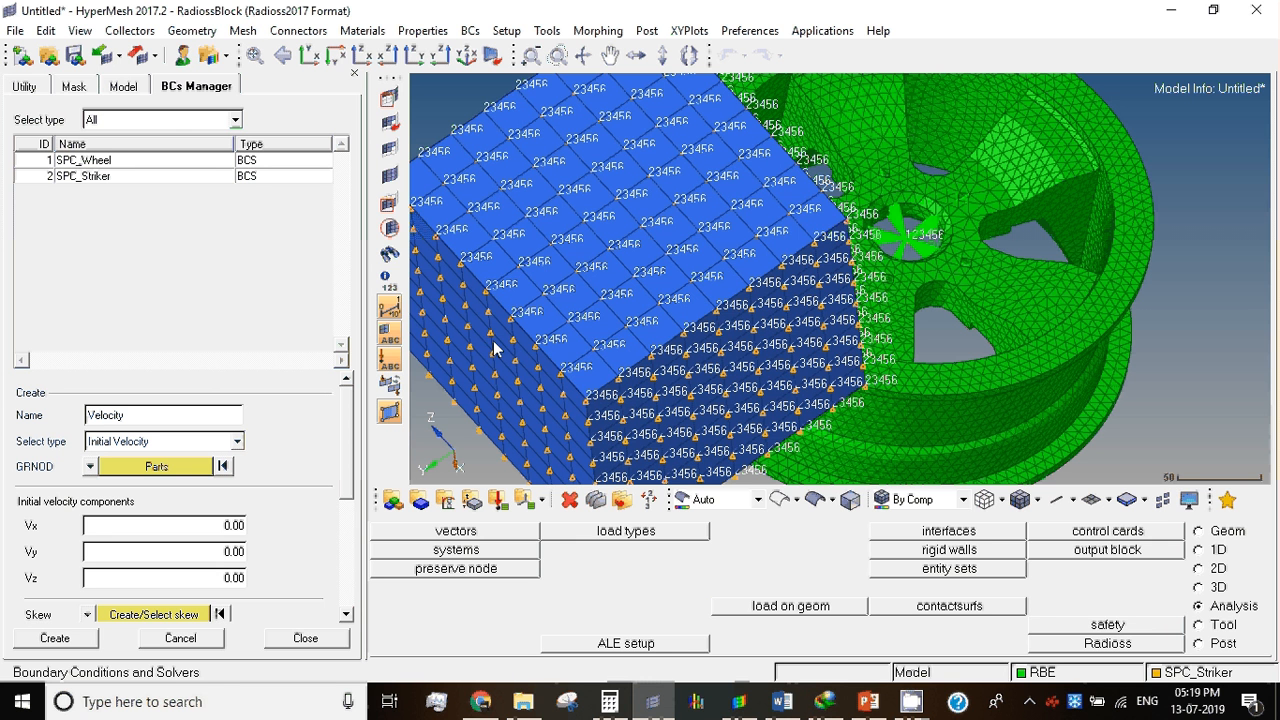
# Step: Assign the Striker component to Velocity, set Vx to 16666.667 and create the initial velocity
pyautogui.click(142, 468)
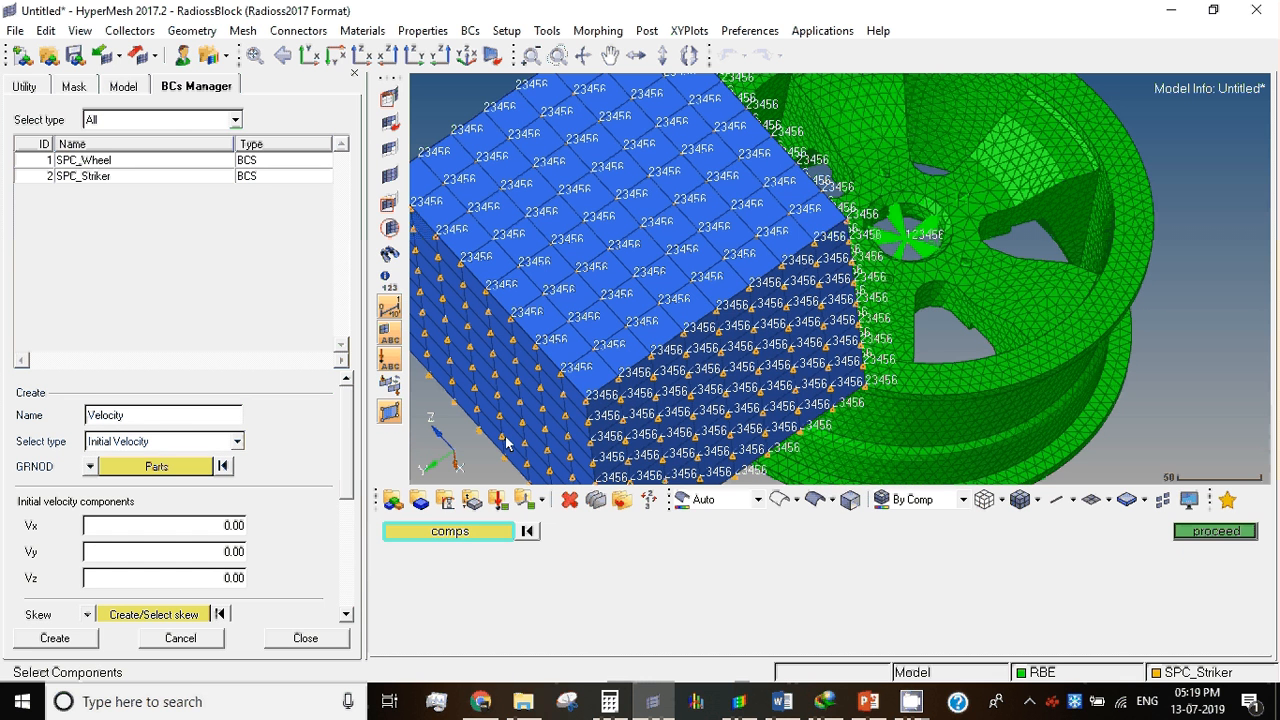
pyautogui.click(1216, 531)
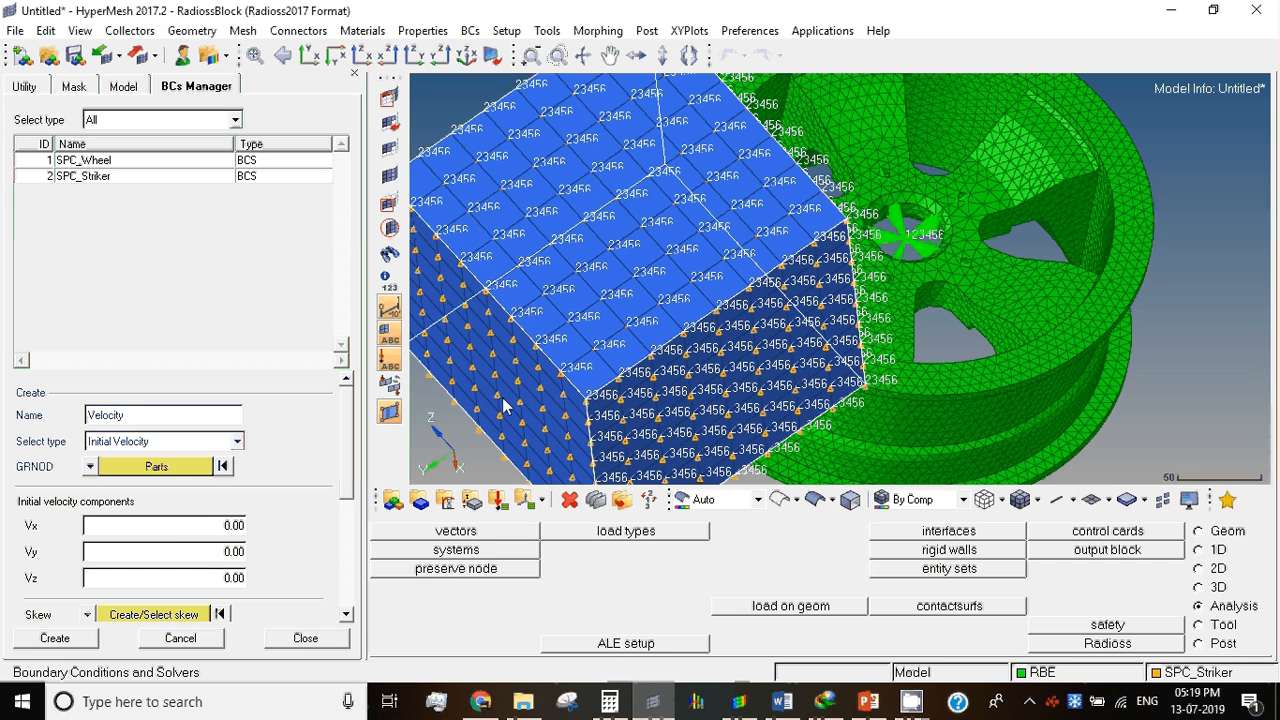
pyautogui.click(169, 530)
pyautogui.write('1666')
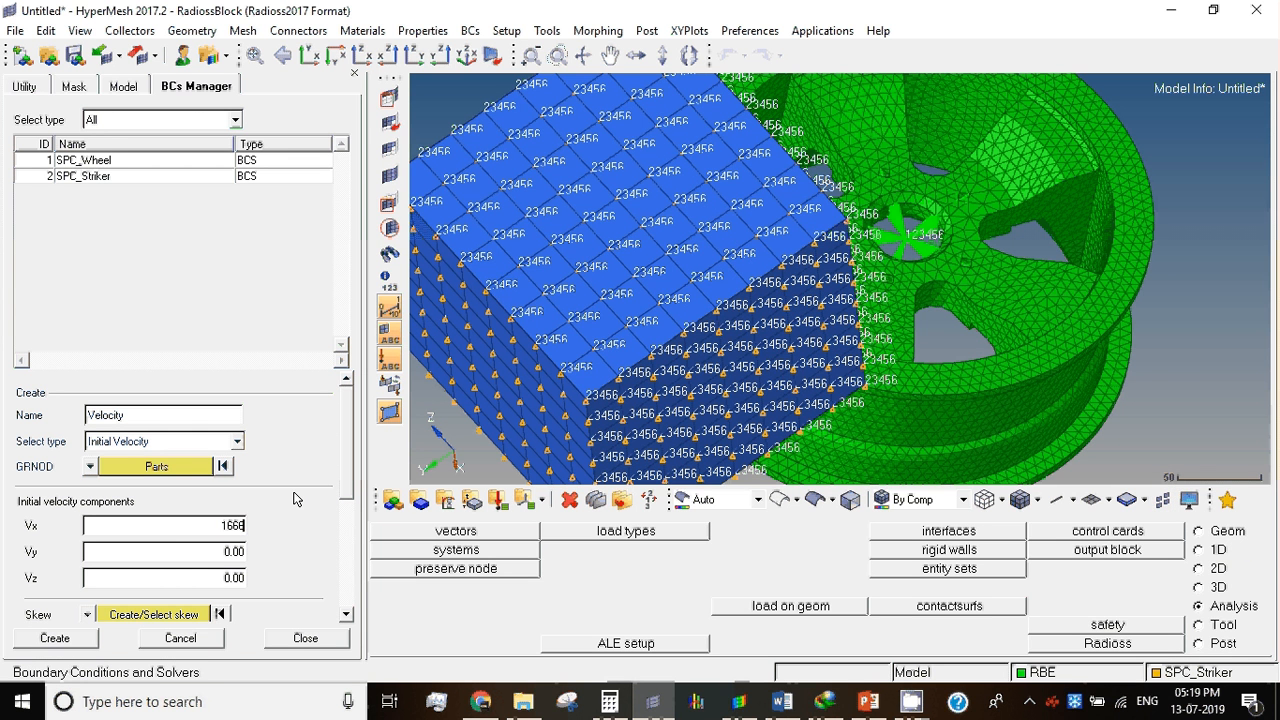
pyautogui.write('6.667')
pyautogui.click(76, 644)
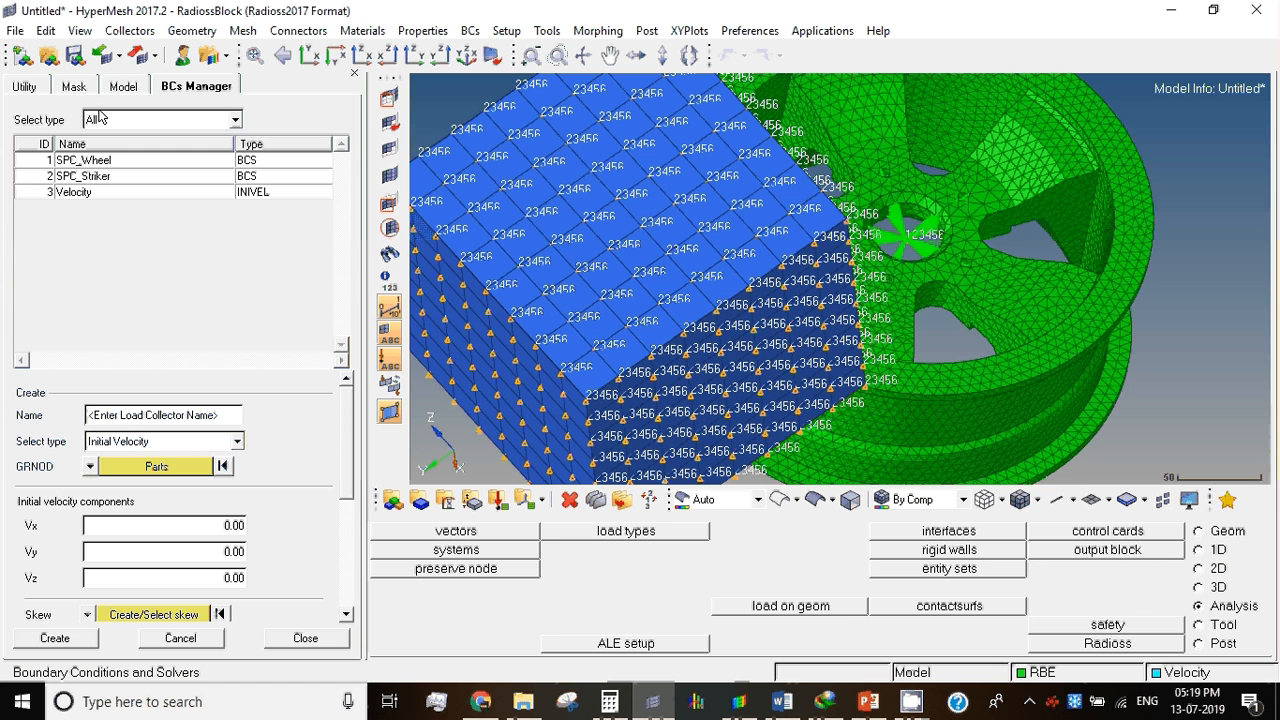
# Step: Show the Velocity load collector, hide SPC_Striker and inspect the direction of the initial velocity vectors on the striker
pyautogui.click(126, 86)
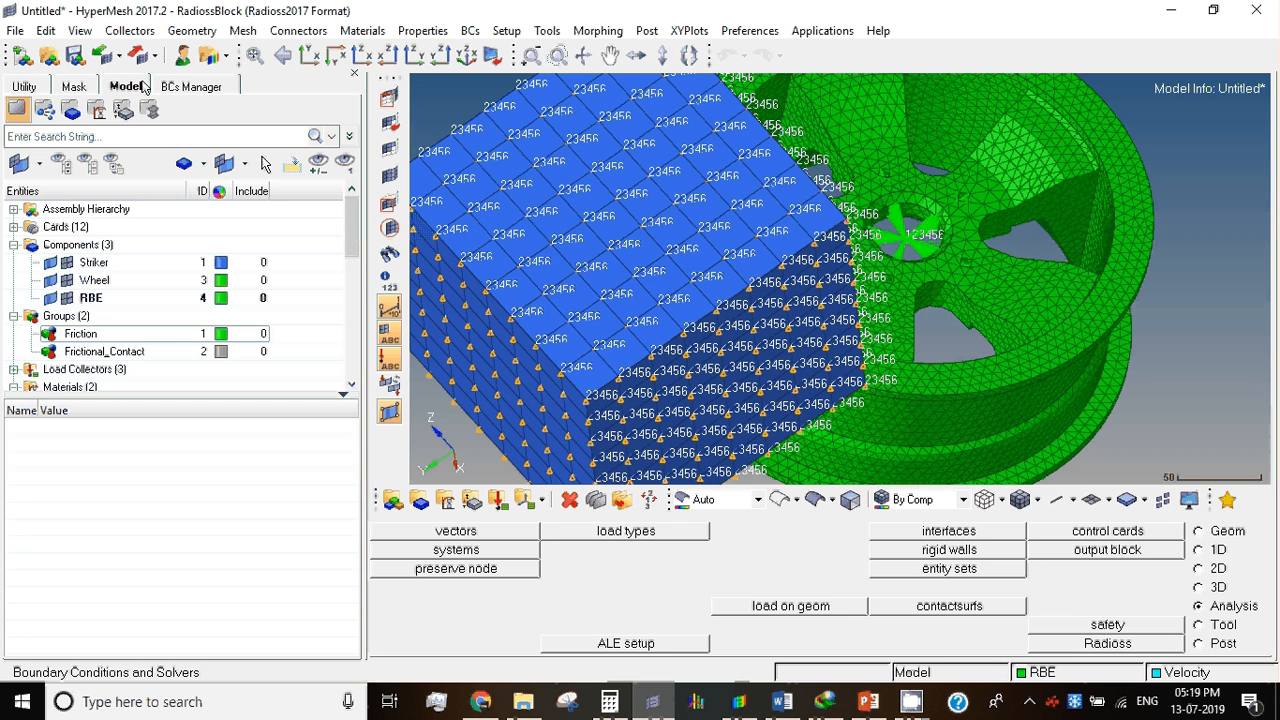
pyautogui.click(30, 369)
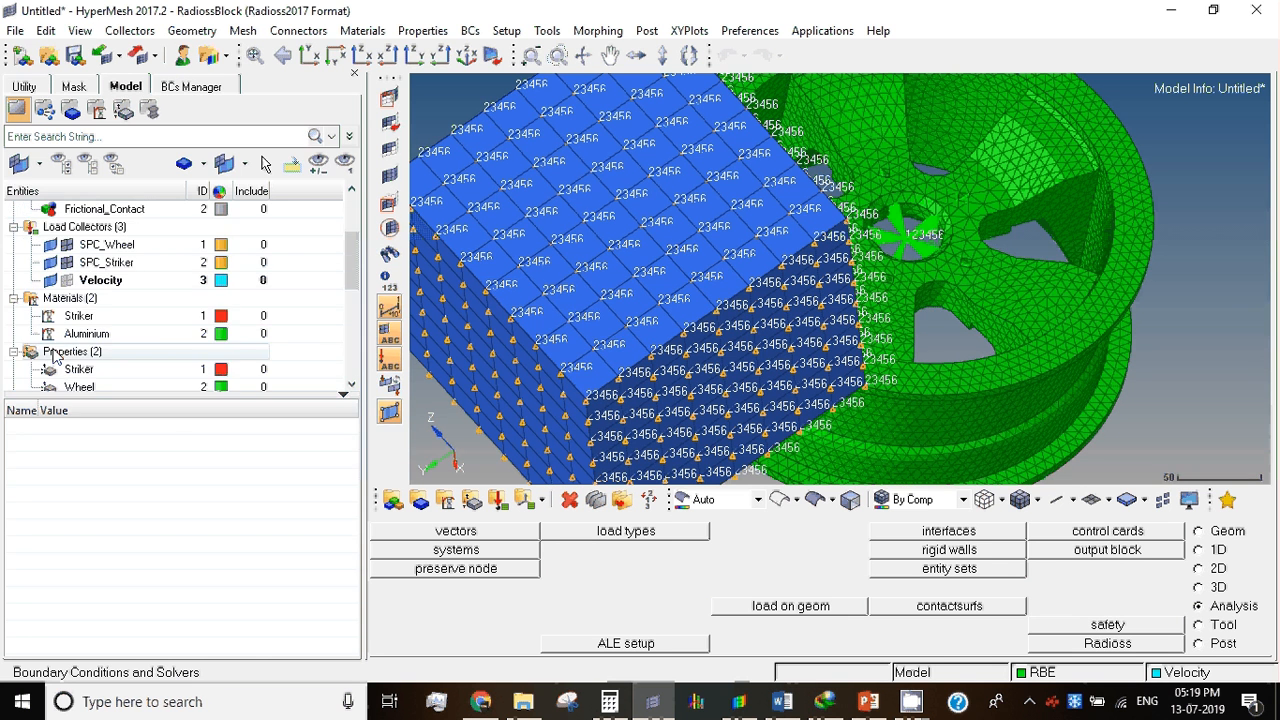
pyautogui.click(66, 280)
pyautogui.click(66, 262)
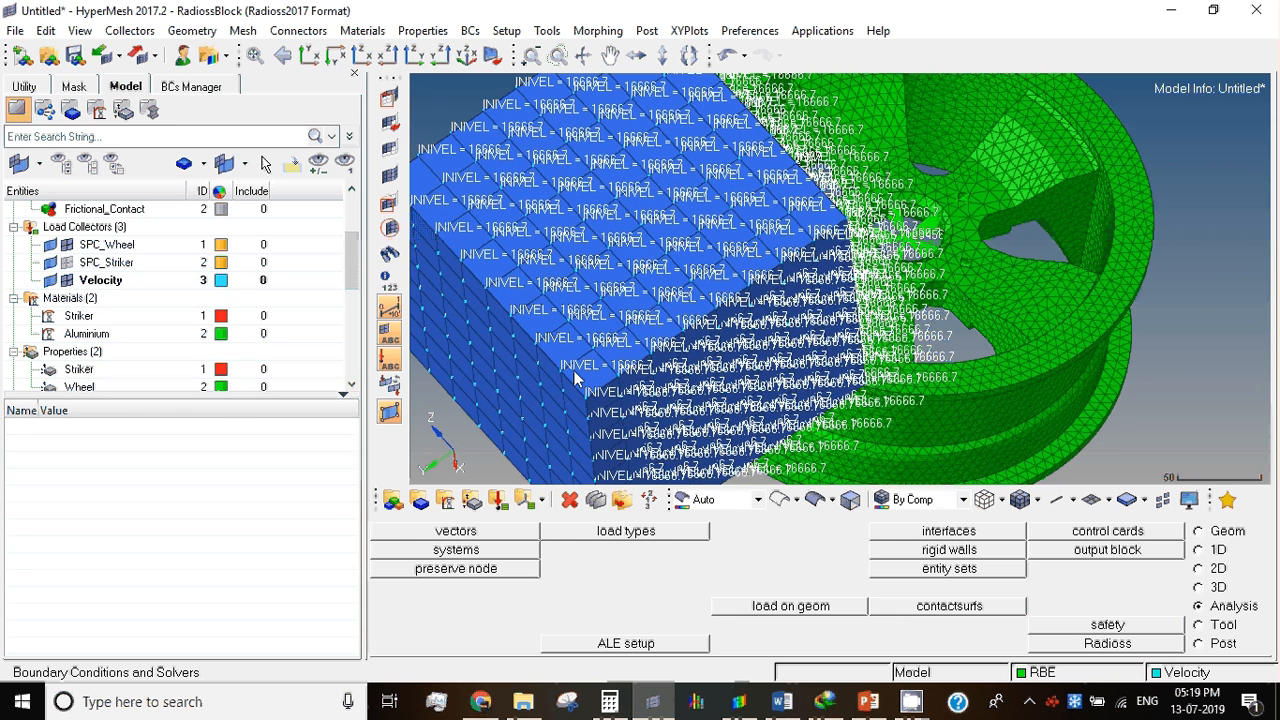
pyautogui.keyDown('ctrl'); pyautogui.moveTo(575, 378); pyautogui.dragTo(557, 338); pyautogui.keyUp('ctrl')
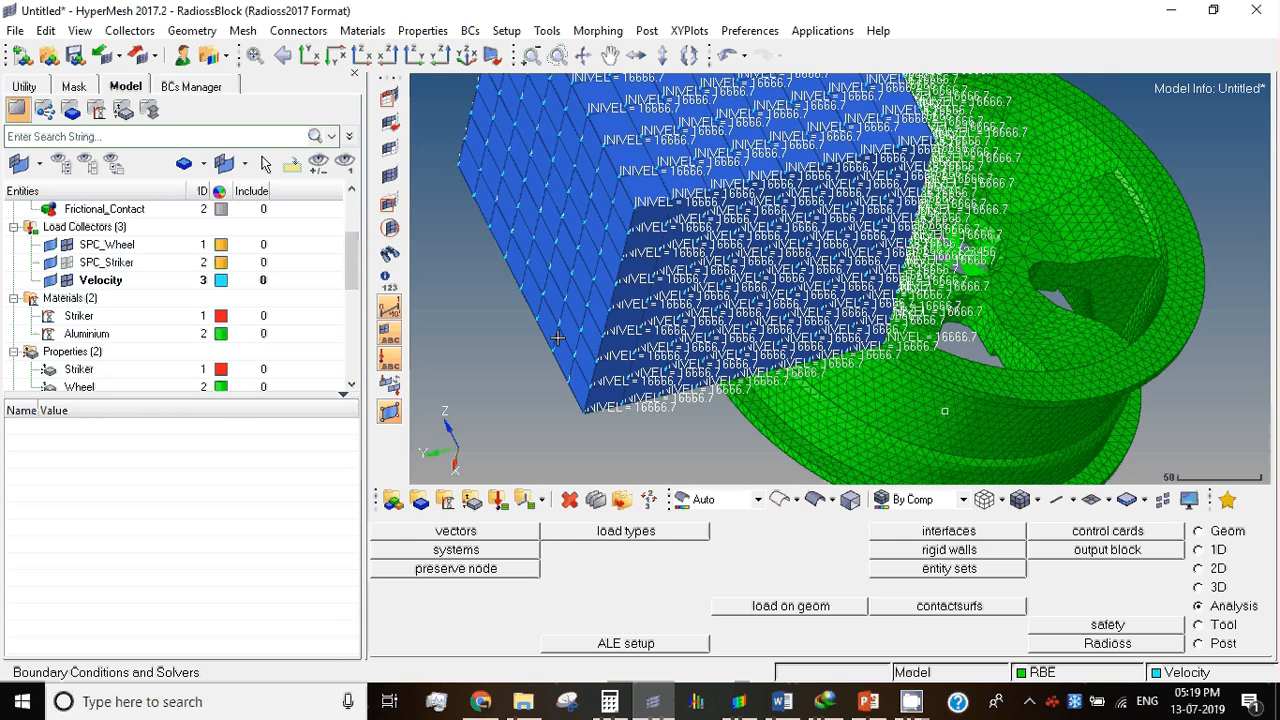
pyautogui.scroll(5, 626, 400)
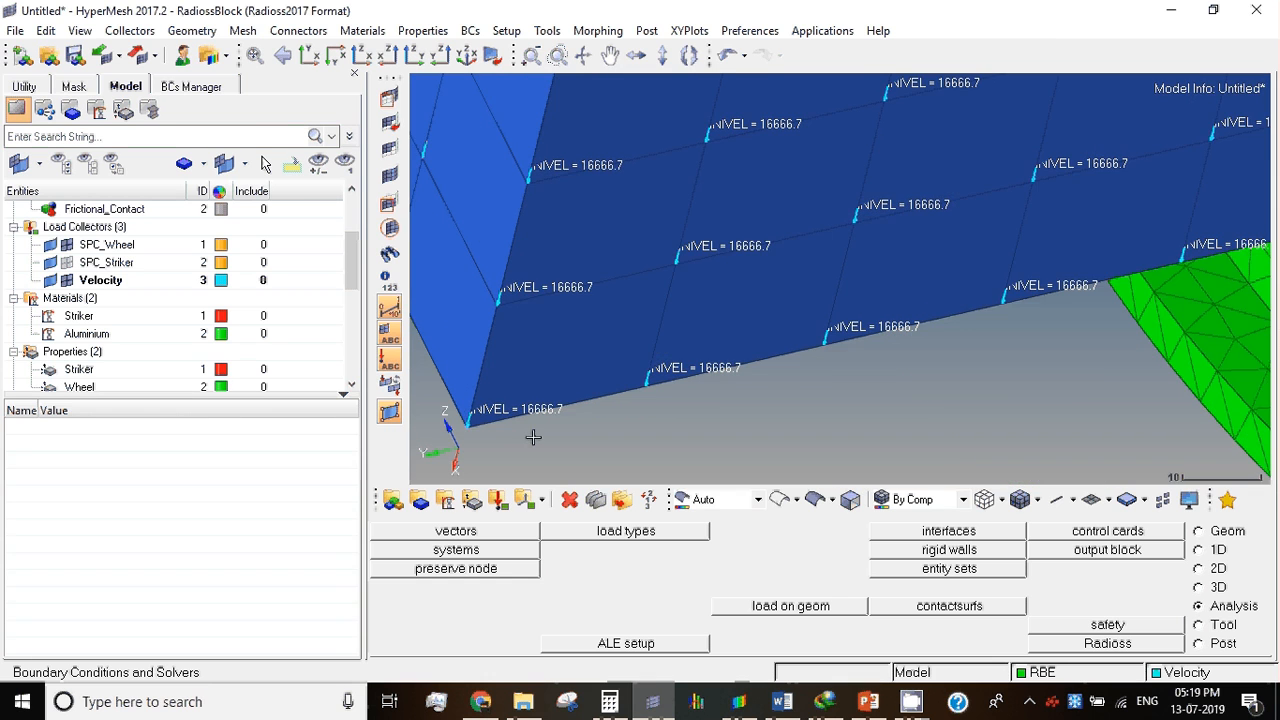
pyautogui.scroll(-4, 465, 420)
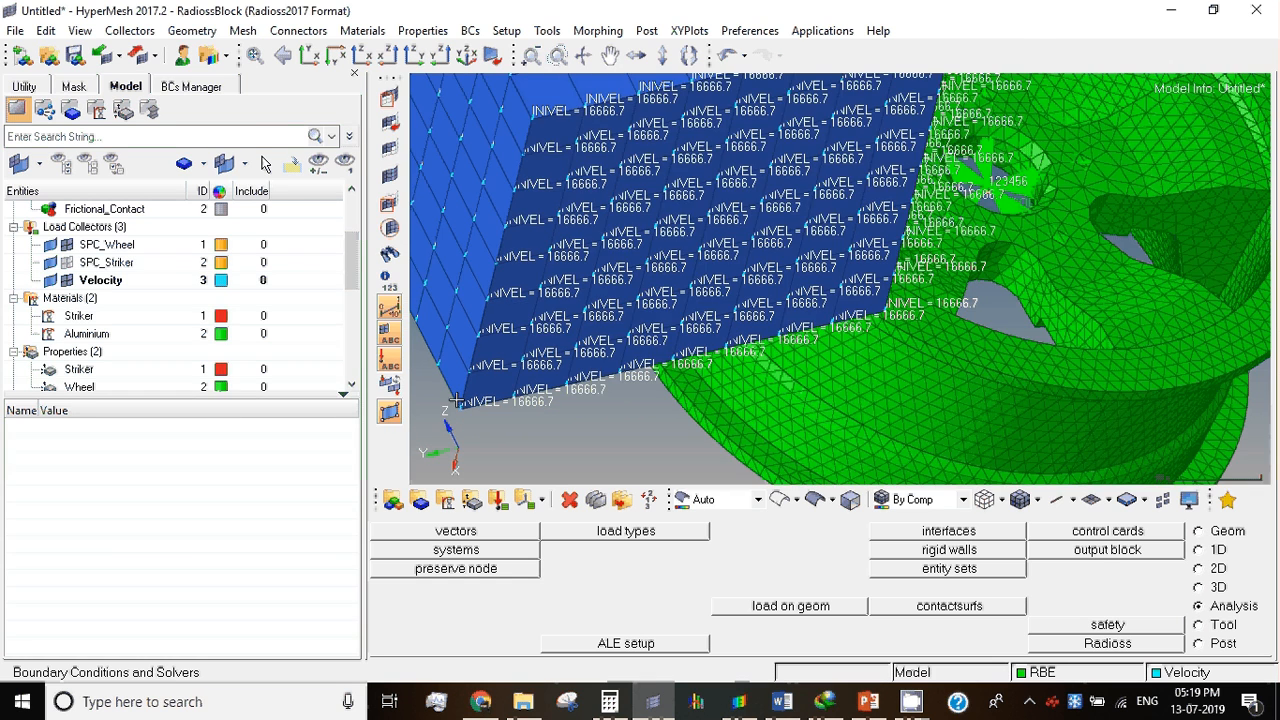
pyautogui.scroll(-2, 455, 400)
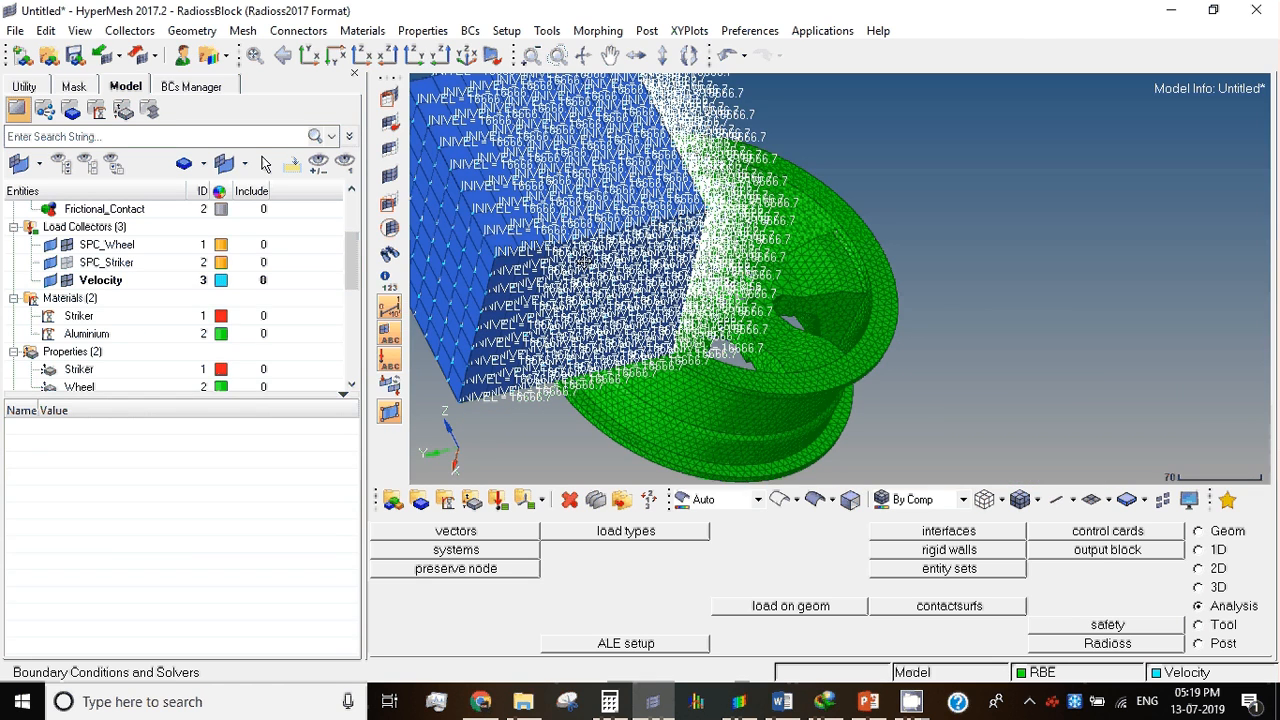
# Step: Hide the Velocity load collector from the model display
pyautogui.click(66, 279)
pyautogui.click(66, 280)
pyautogui.click(66, 280)
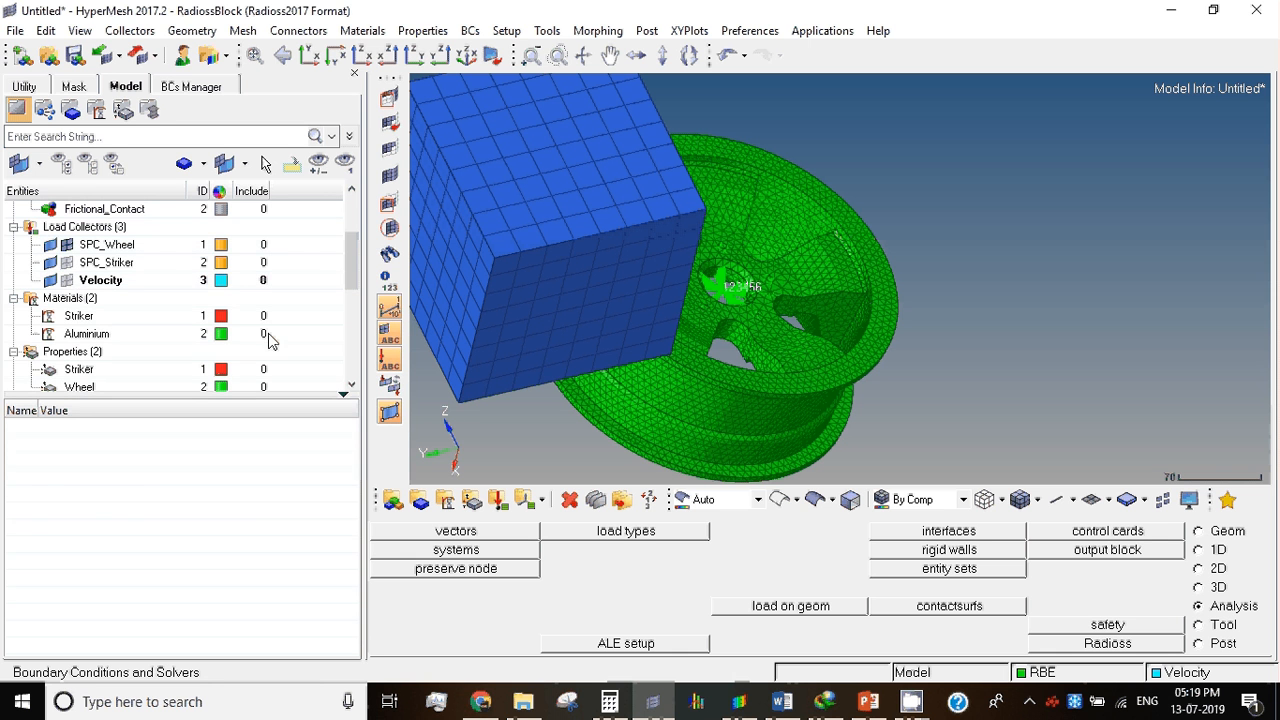
# Step: Review the Velocity load collector, the Friction group, the ENG_TFILE and ENG_ANIM_VECT cards and the node sets
pyautogui.click(134, 281)
pyautogui.scroll(1, 101, 227)
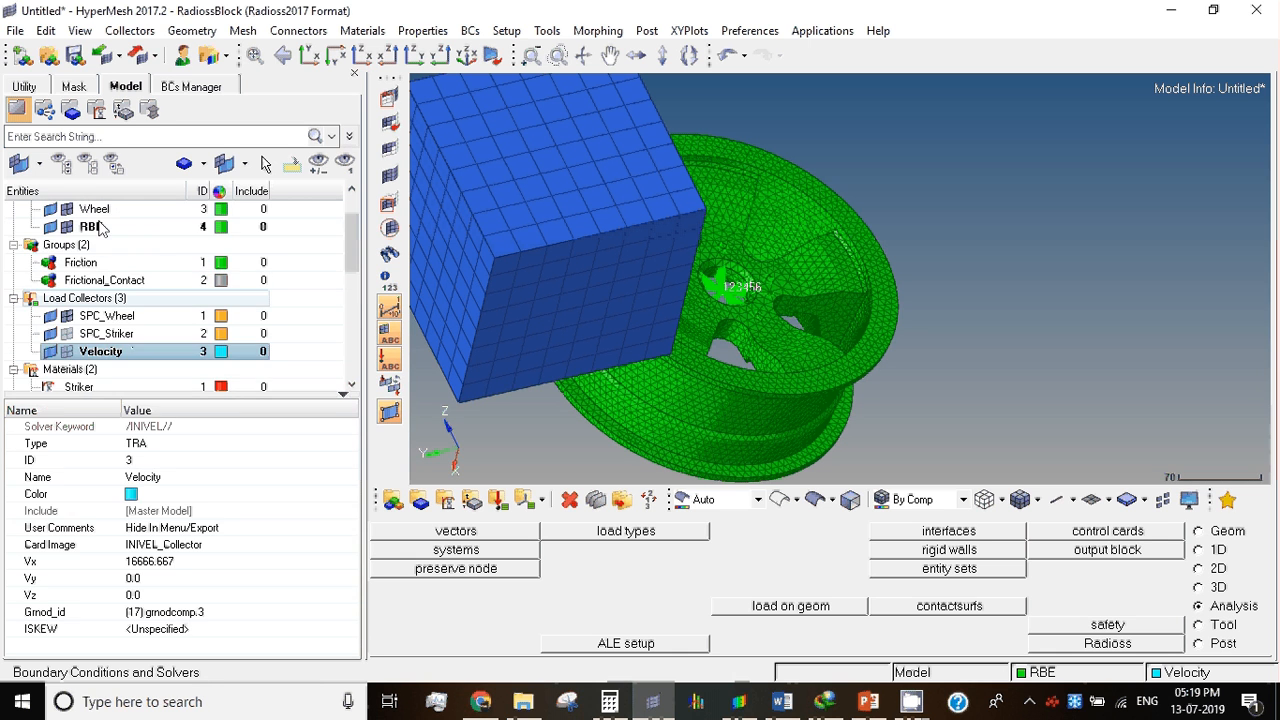
pyautogui.click(110, 262)
pyautogui.scroll(1, 113, 266)
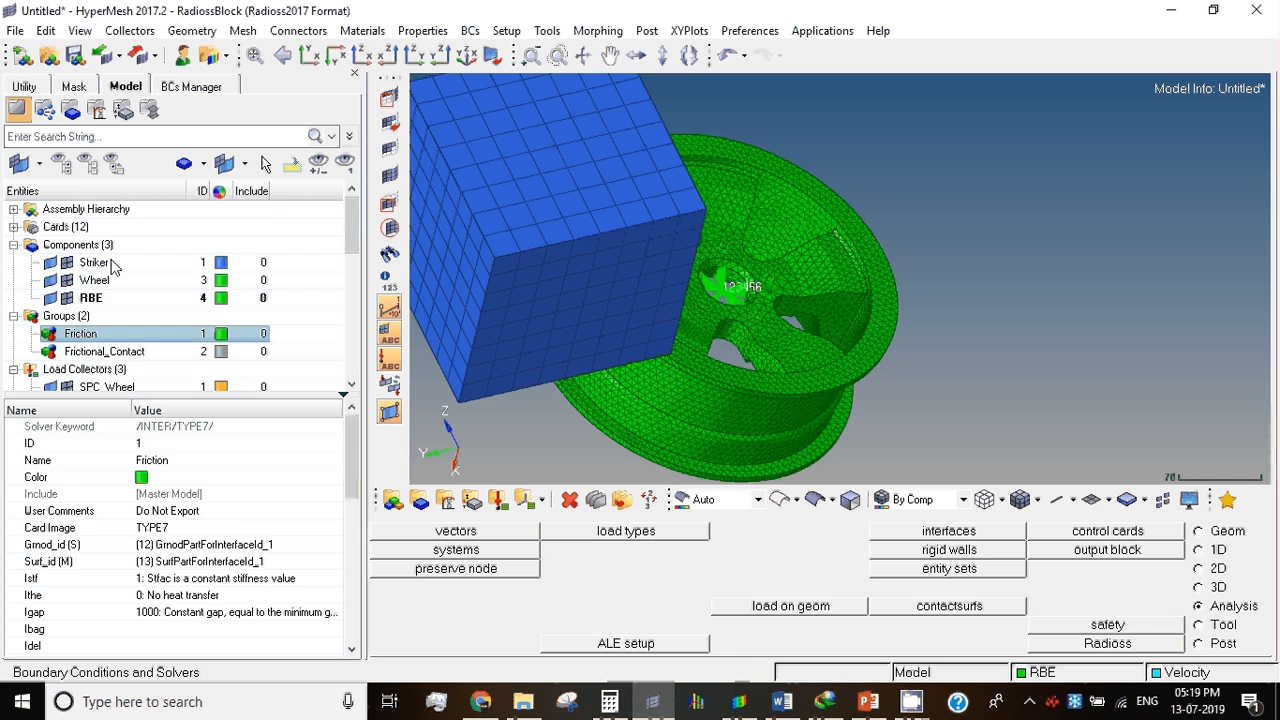
pyautogui.click(14, 227)
pyautogui.click(92, 280)
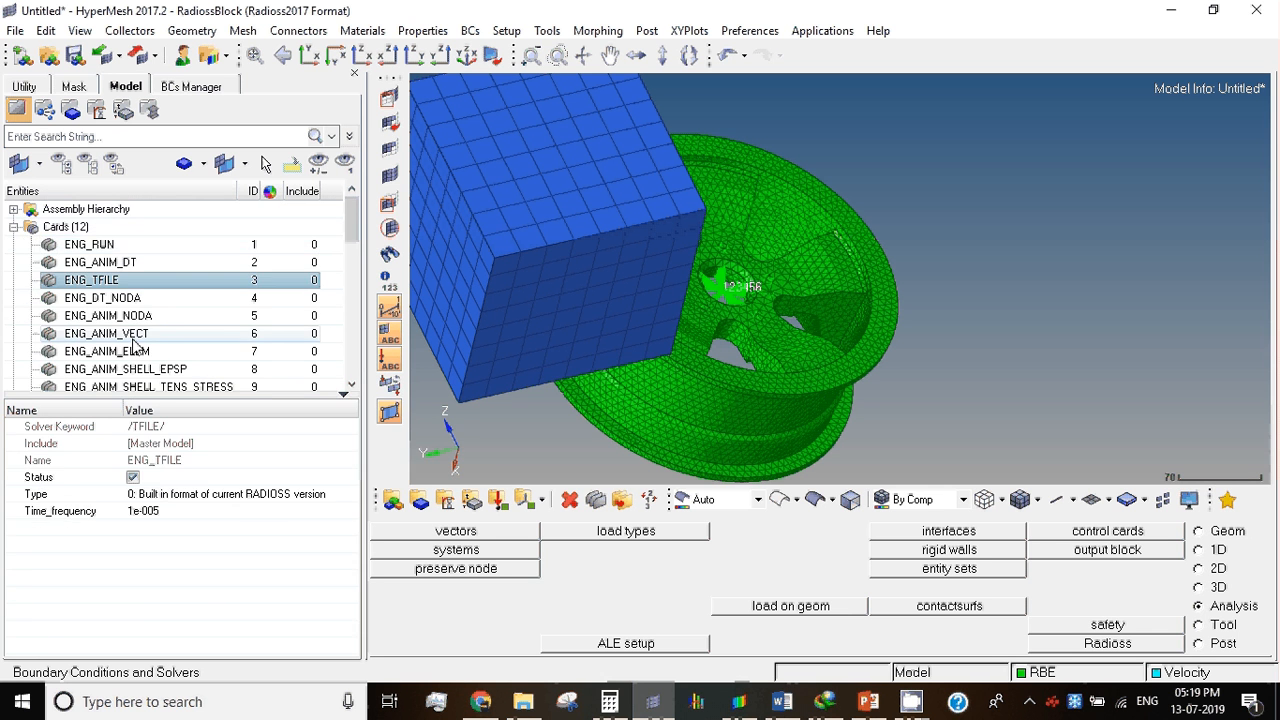
pyautogui.click(133, 336)
pyautogui.scroll(-10, 137, 360)
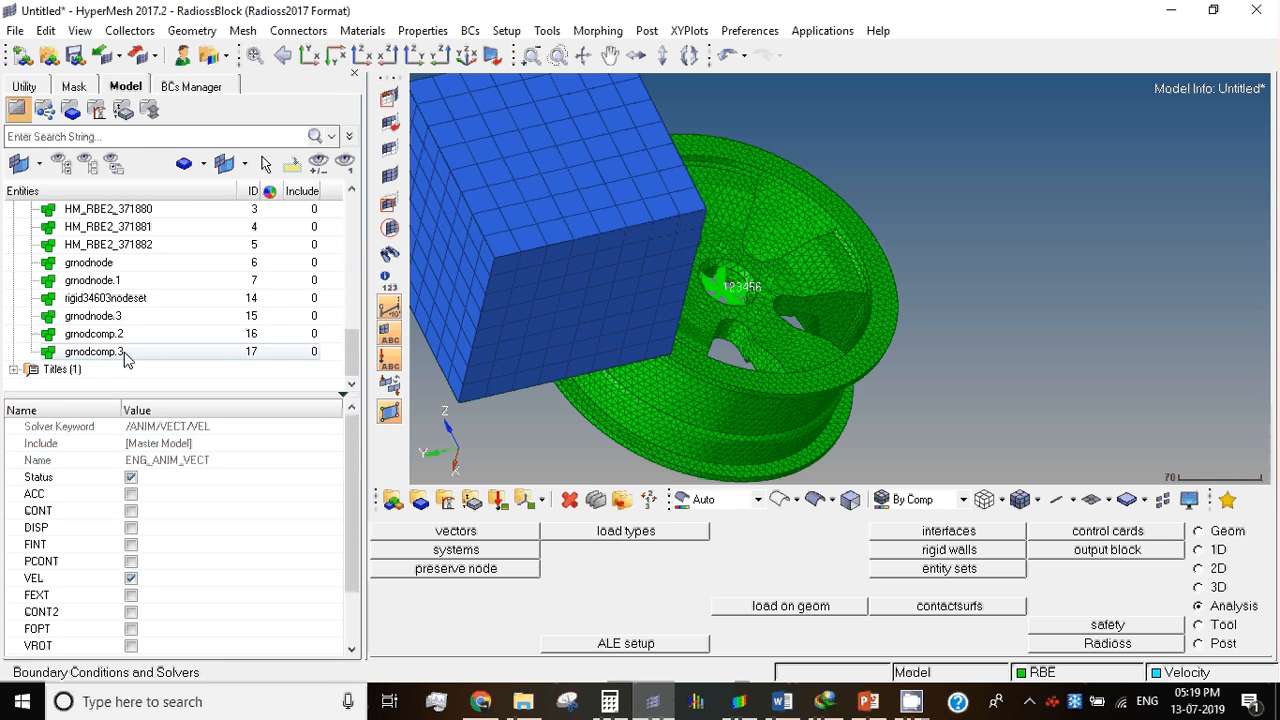
# Step: Open the Radioss solver deck export settings and adjust the auto export engine file option
pyautogui.click(138, 56)
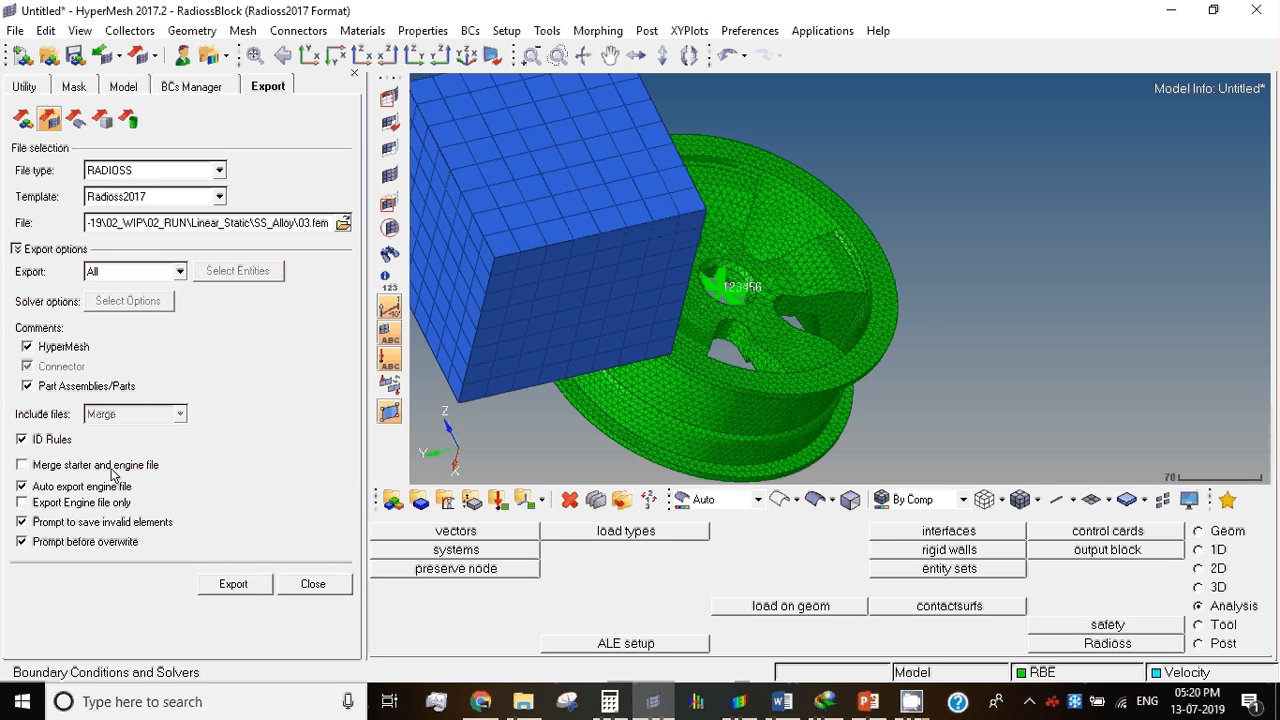
pyautogui.click(22, 484)
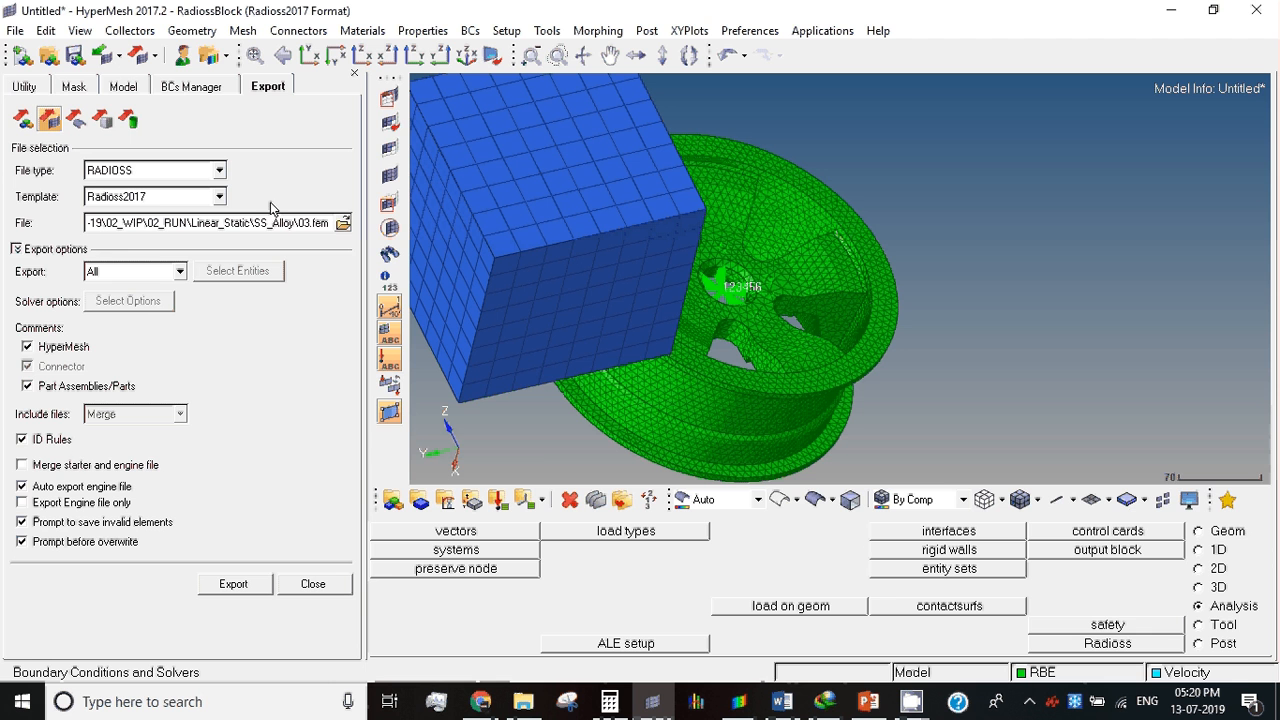
# Step: Switch to File Explorer, browse PROJECT_ALLOY_WHEEL_2018-19 to 02_WIP\02_RUN\Linear_Static\AL_Alloy and open 01.fem
pyautogui.click(530, 702)
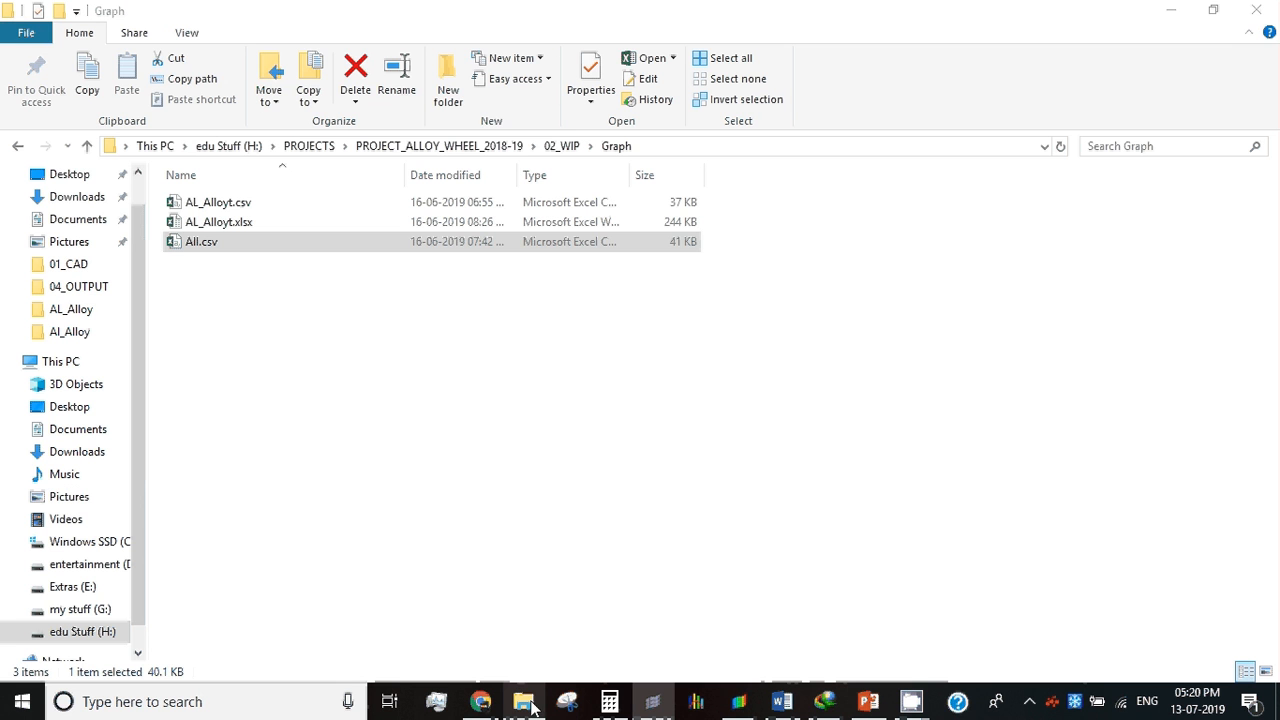
pyautogui.click(400, 147)
pyautogui.click(318, 148)
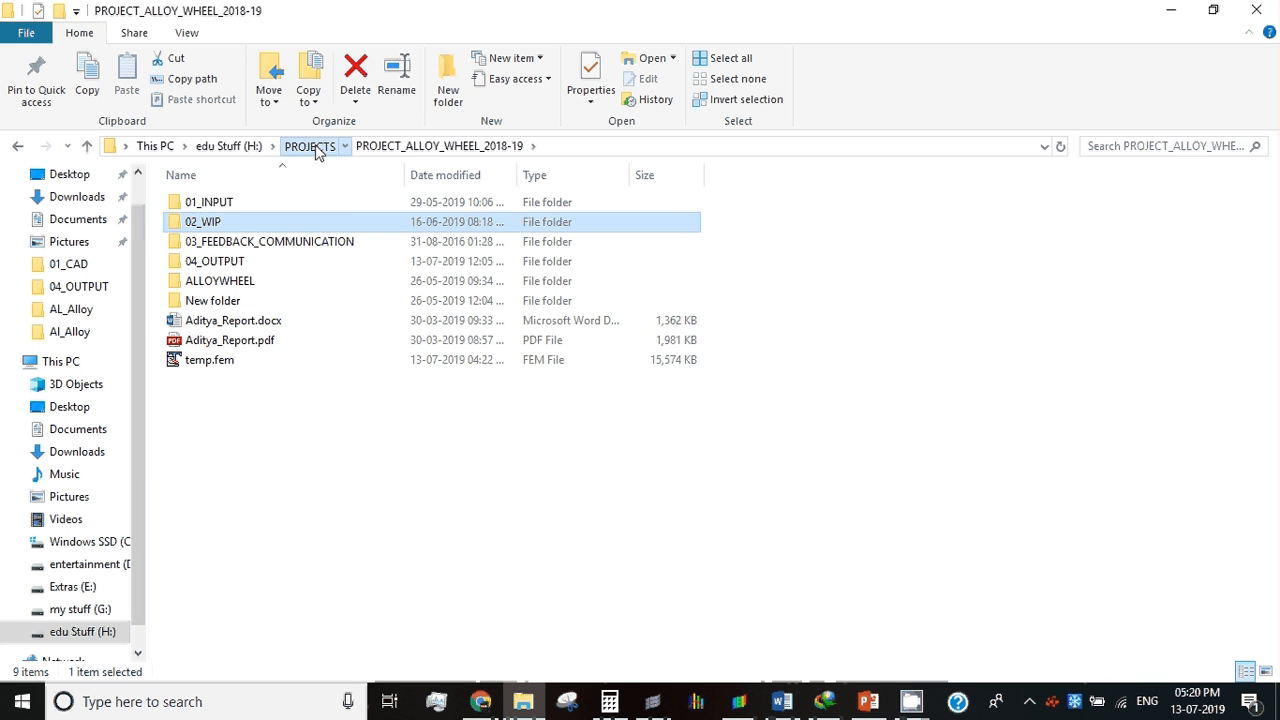
pyautogui.doubleClick(300, 205)
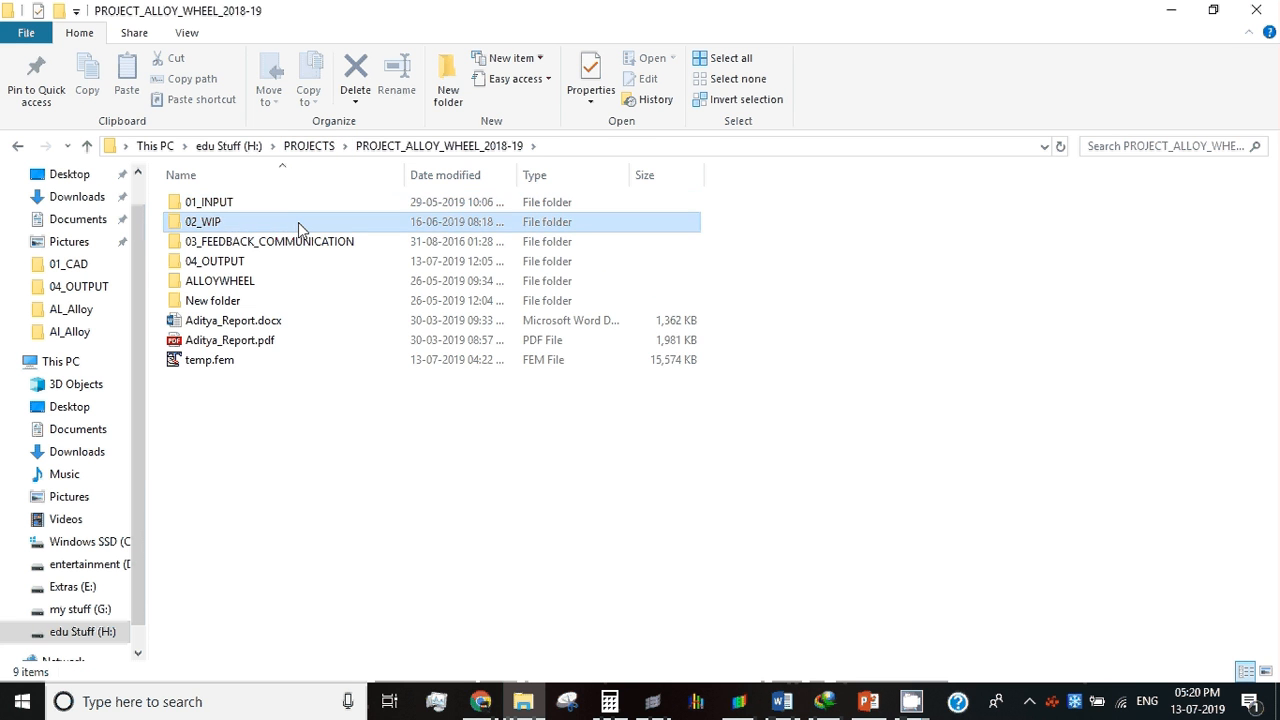
pyautogui.doubleClick(299, 222)
pyautogui.doubleClick(298, 222)
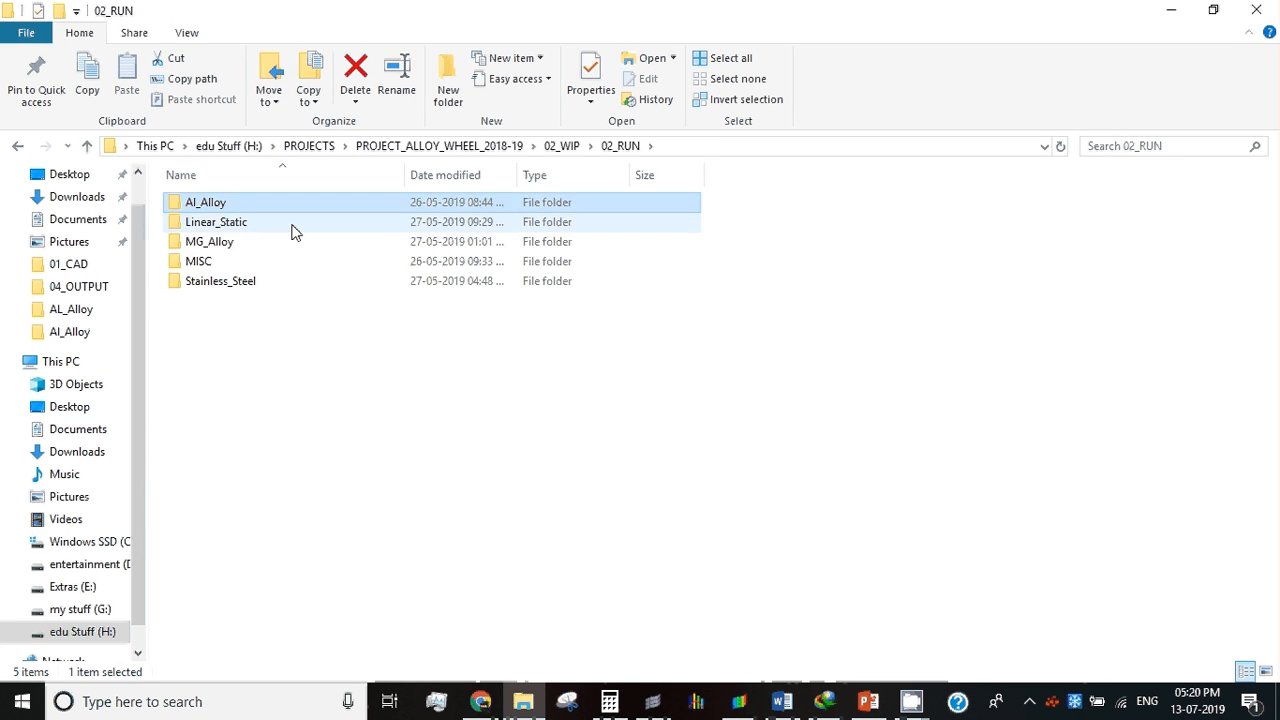
pyautogui.doubleClick(297, 227)
pyautogui.doubleClick(303, 207)
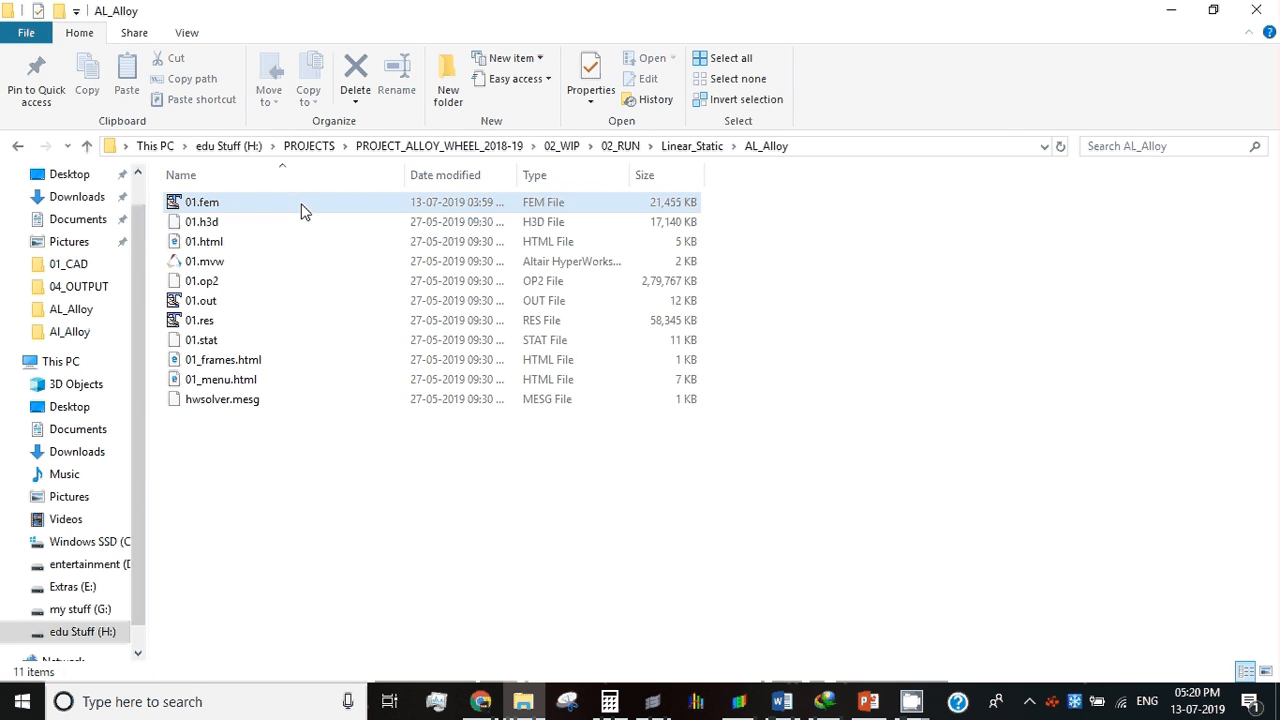
pyautogui.doubleClick(304, 210)
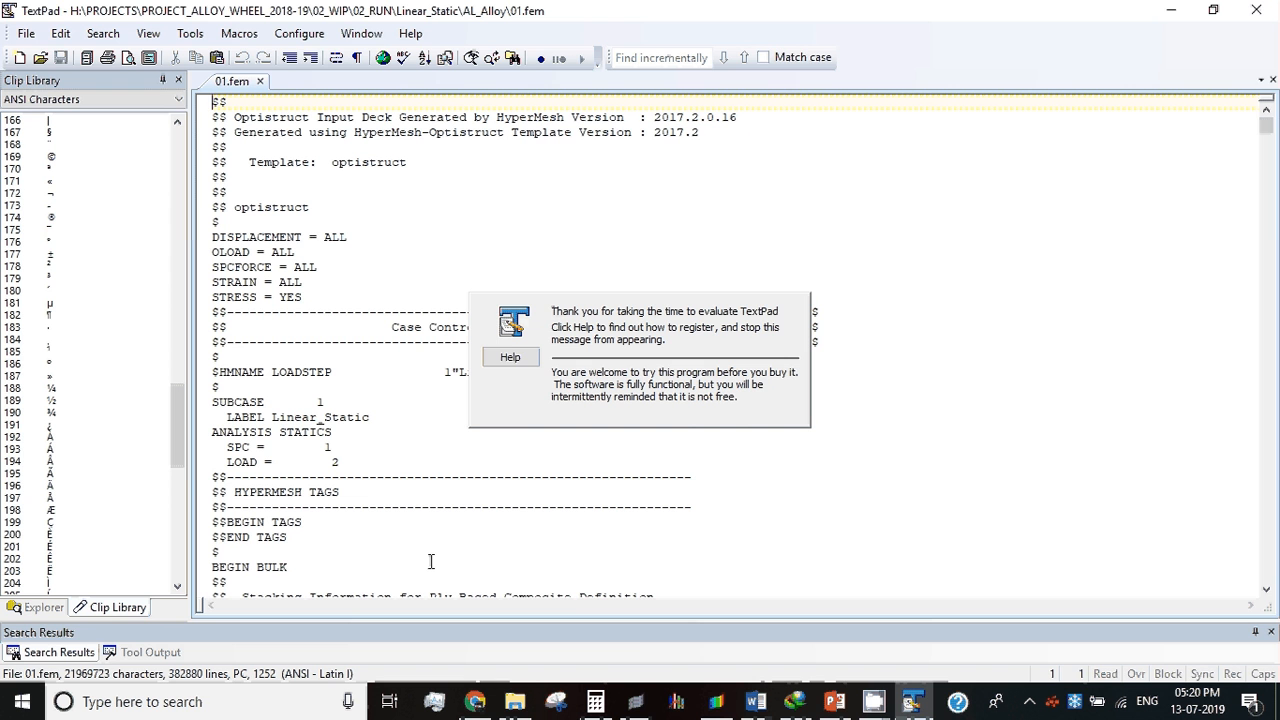
# Step: Close 01.fem and open the Al_Alloy folder directly under 02_RUN
pyautogui.click(1257, 9)
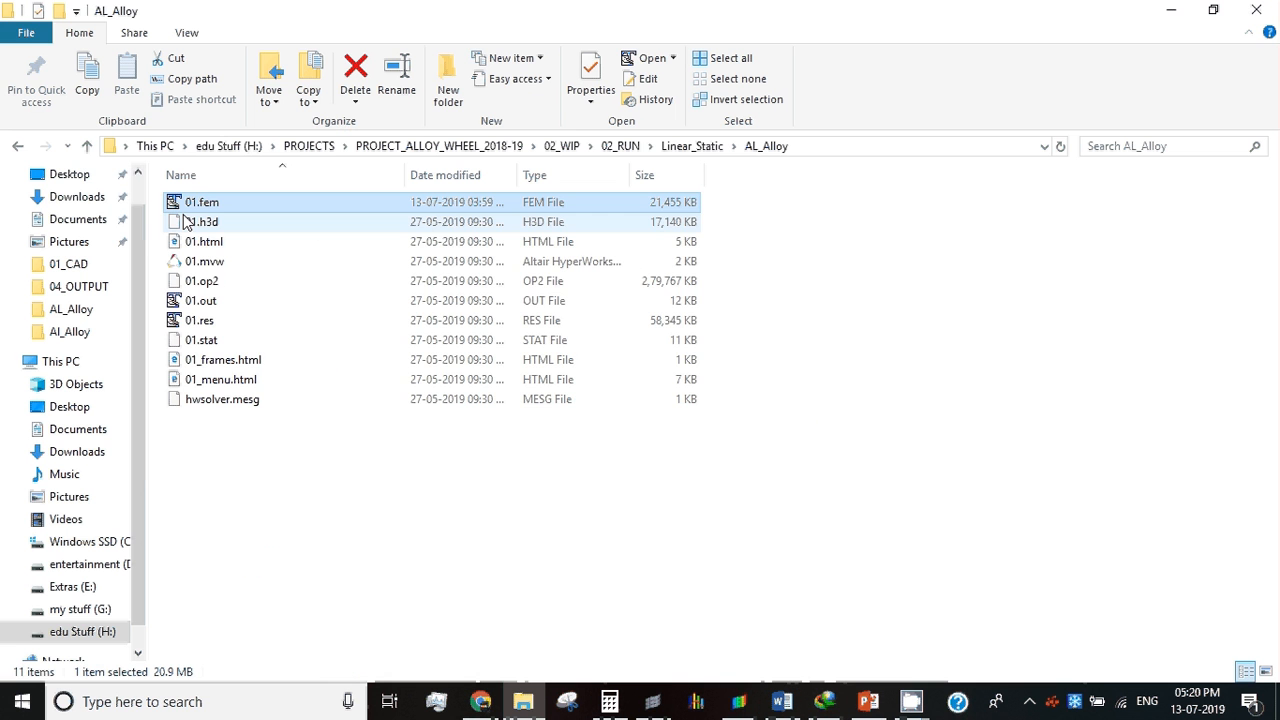
pyautogui.click(656, 148)
pyautogui.click(622, 146)
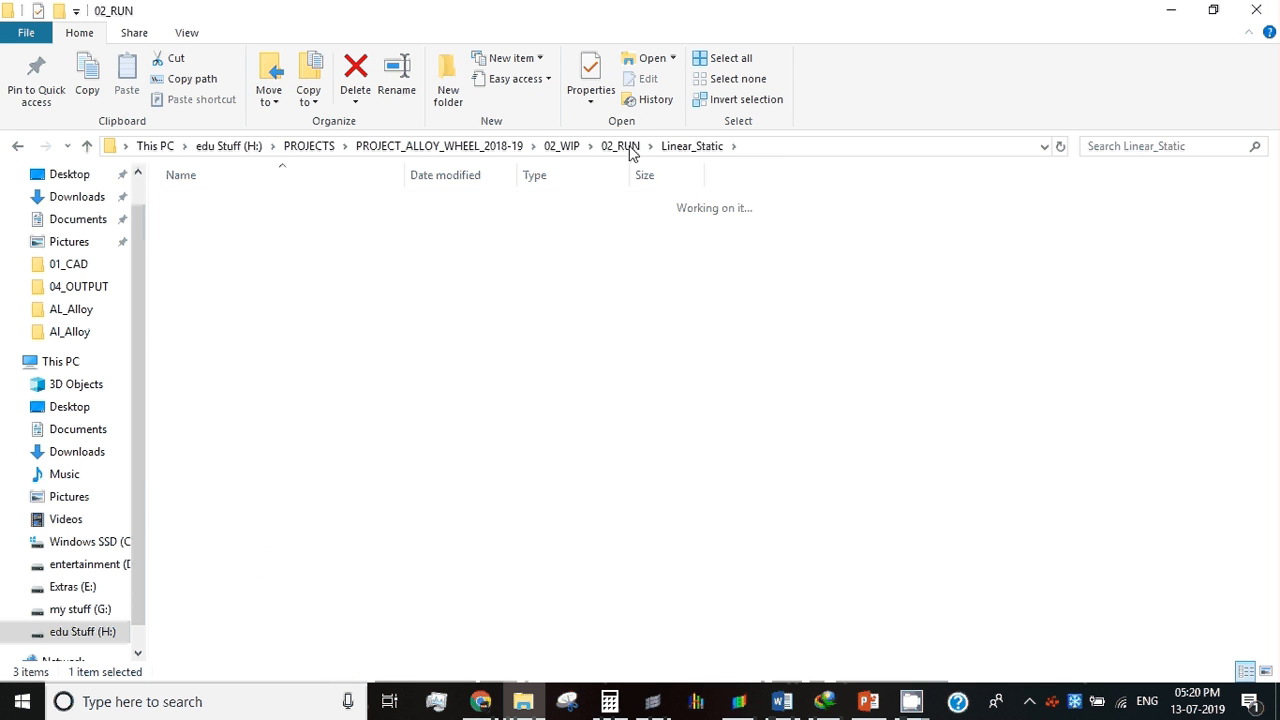
pyautogui.doubleClick(202, 202)
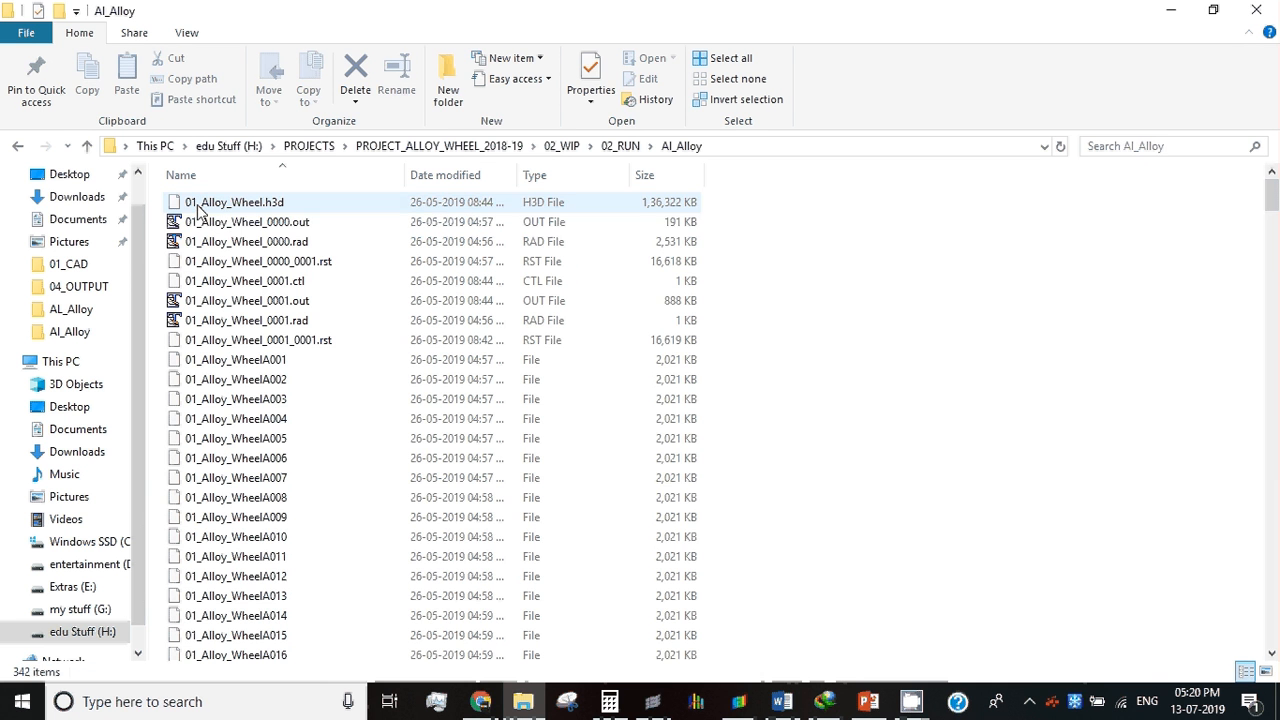
# Step: Group the files in the Al_Alloy folder by type
pyautogui.rightClick(1169, 277)
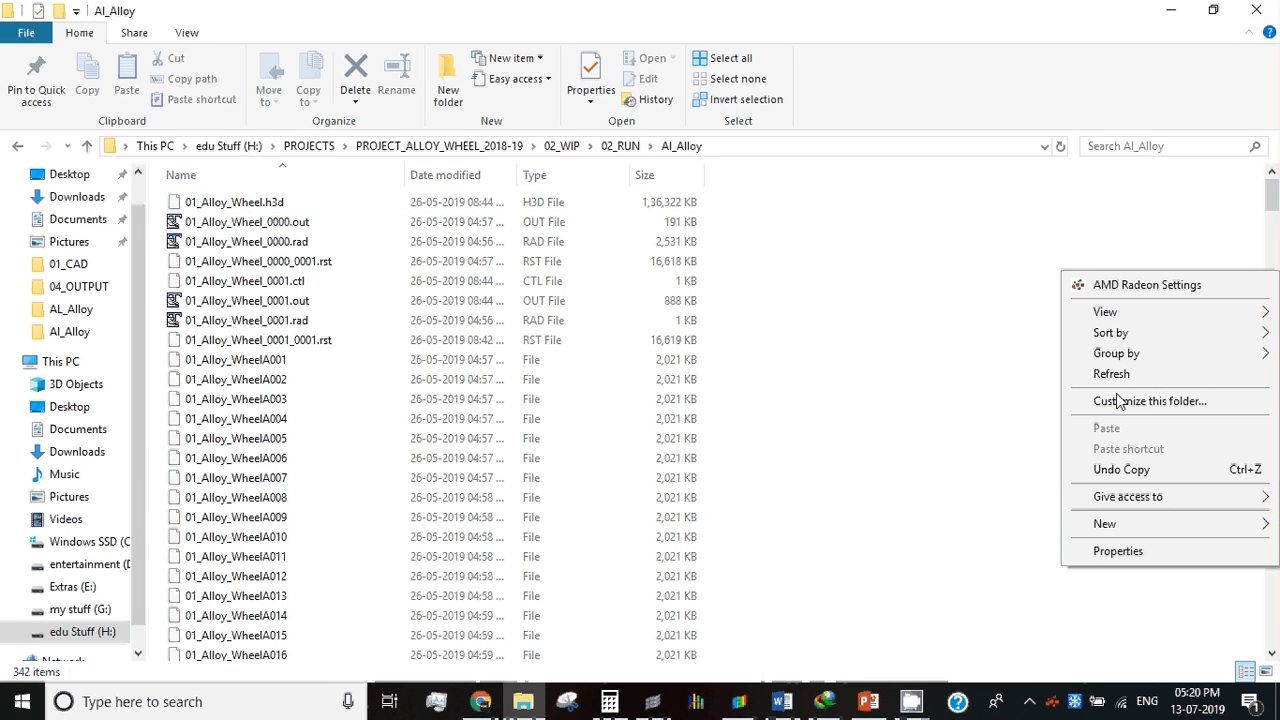
pyautogui.moveTo(1116, 353)
pyautogui.click(958, 402)
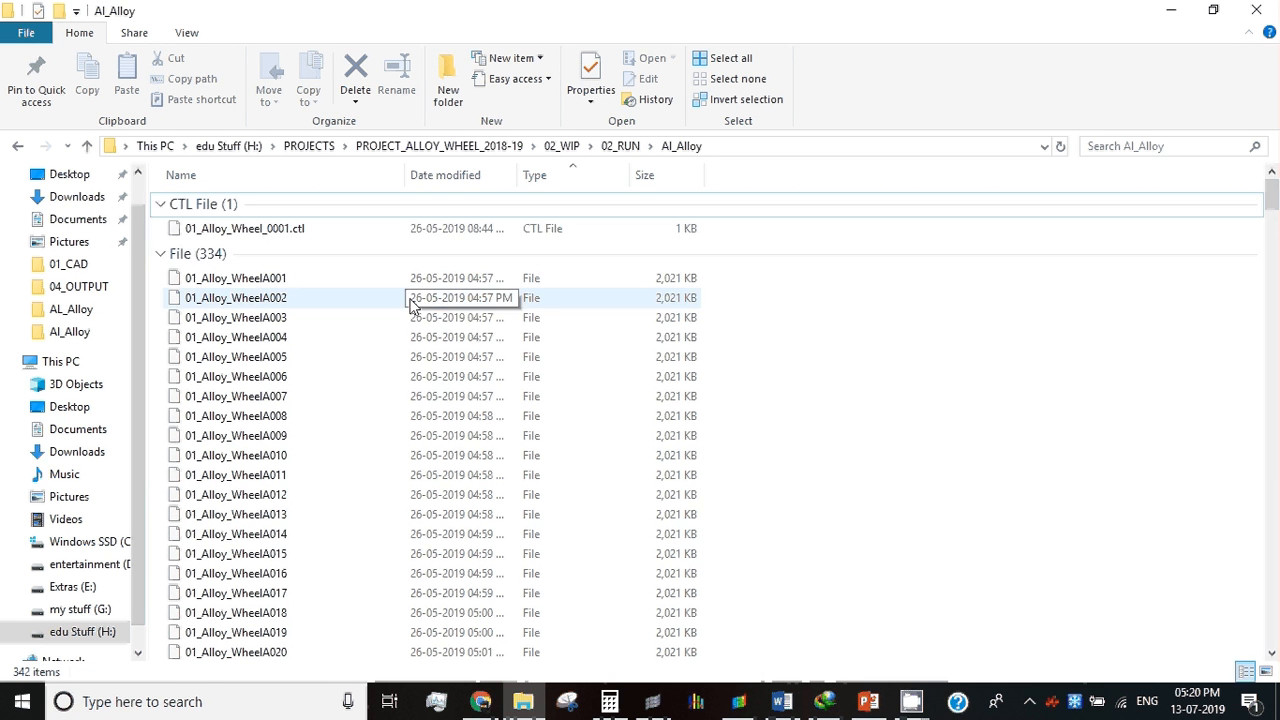
# Step: Examine the numbered 01_Alloy_WheelA animation output files through to the last one in the Al_Alloy folder
pyautogui.scroll(-20, 286, 248)
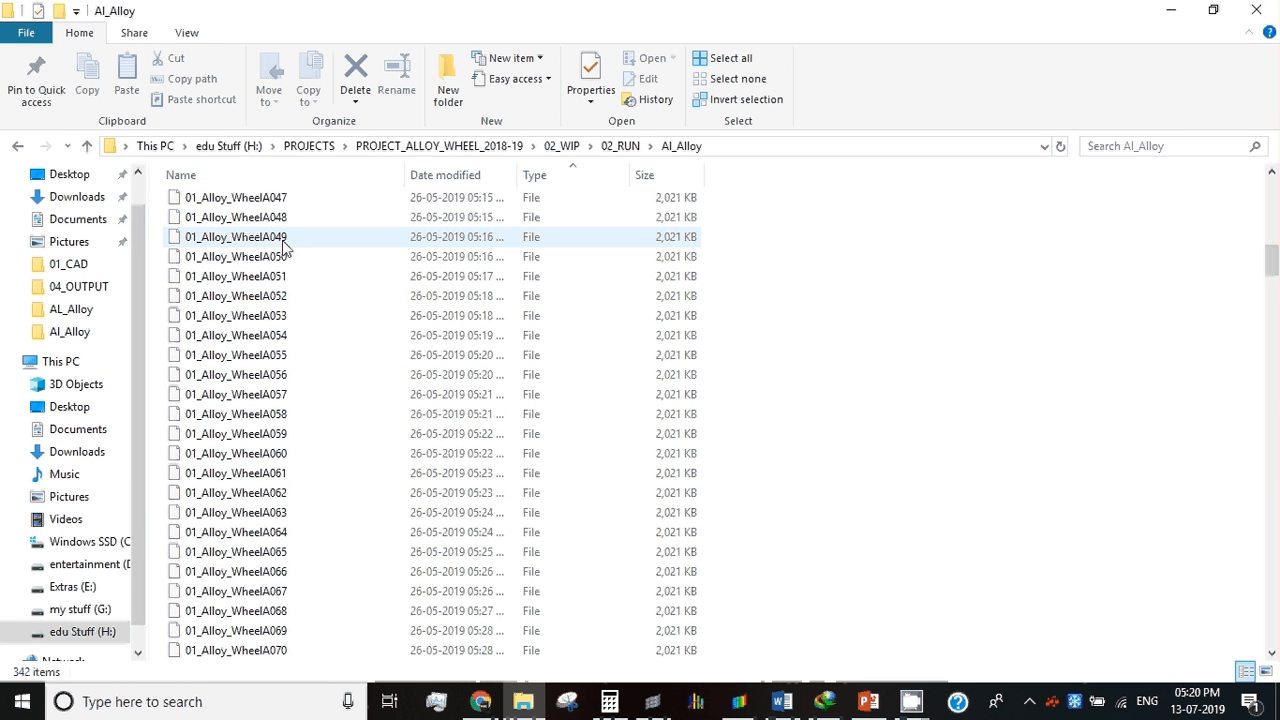
pyautogui.scroll(-20, 286, 248)
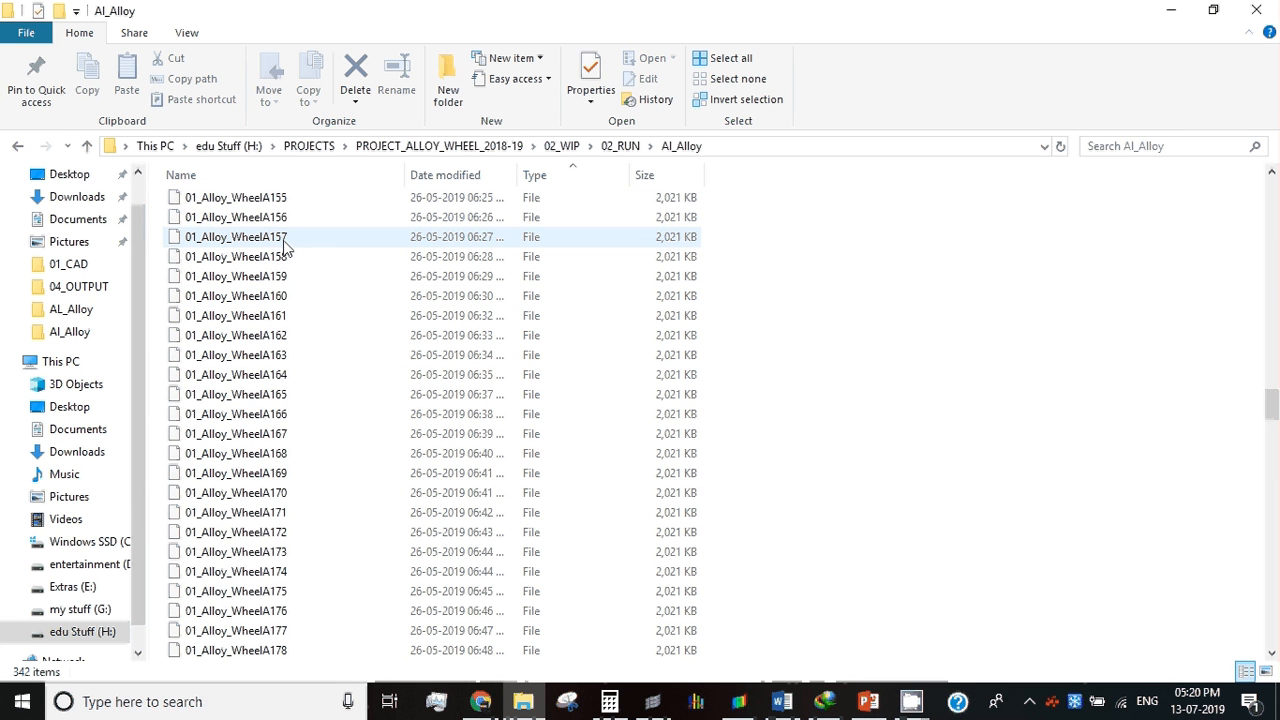
pyautogui.scroll(-20, 285, 253)
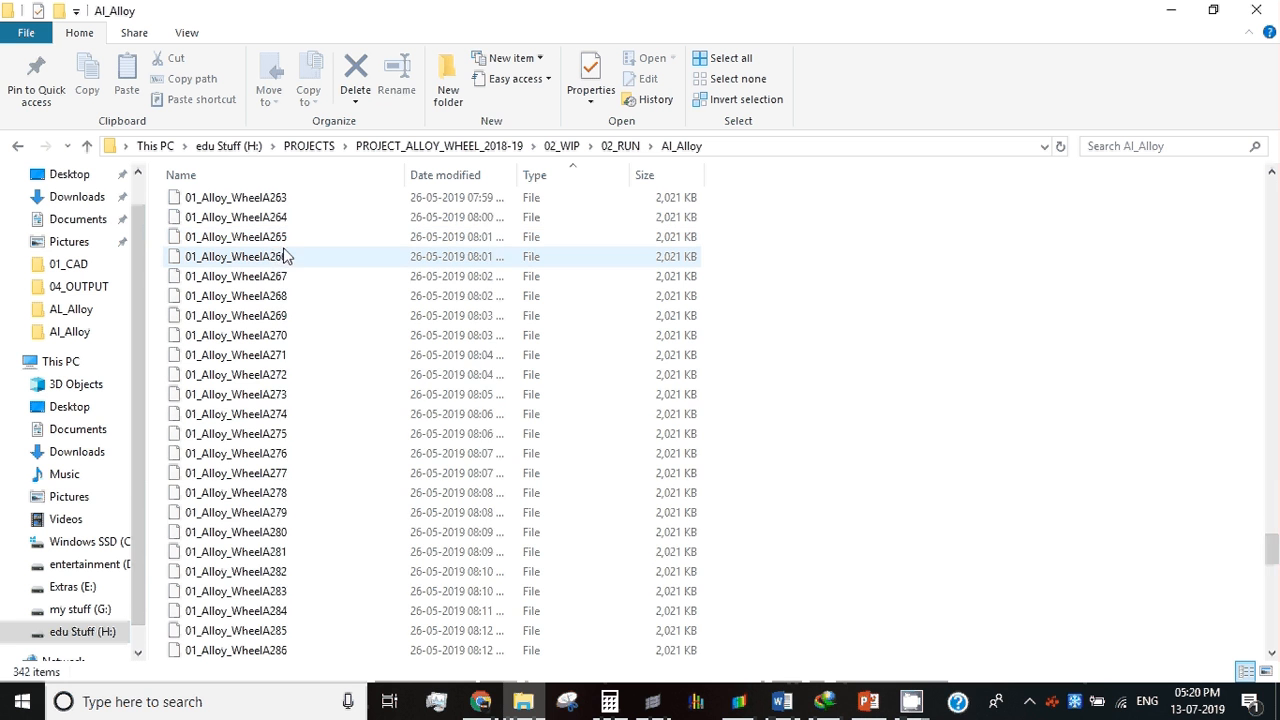
pyautogui.scroll(10, 291, 266)
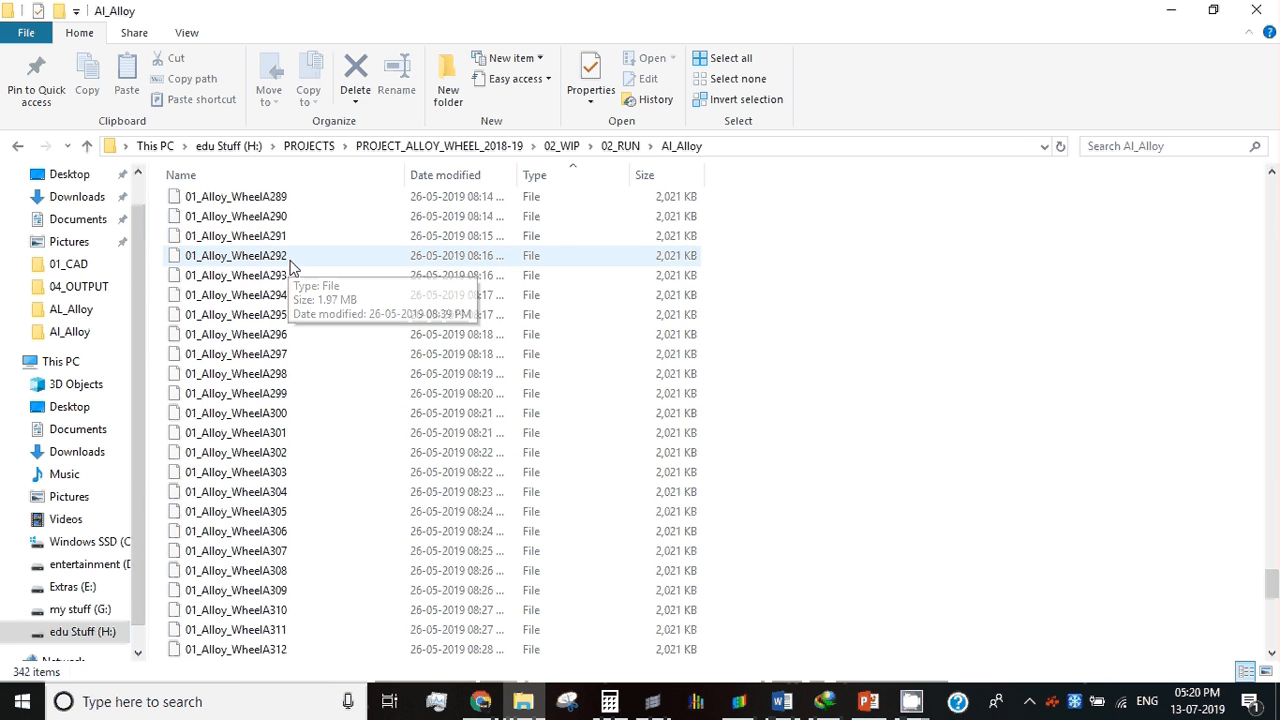
pyautogui.scroll(20, 291, 266)
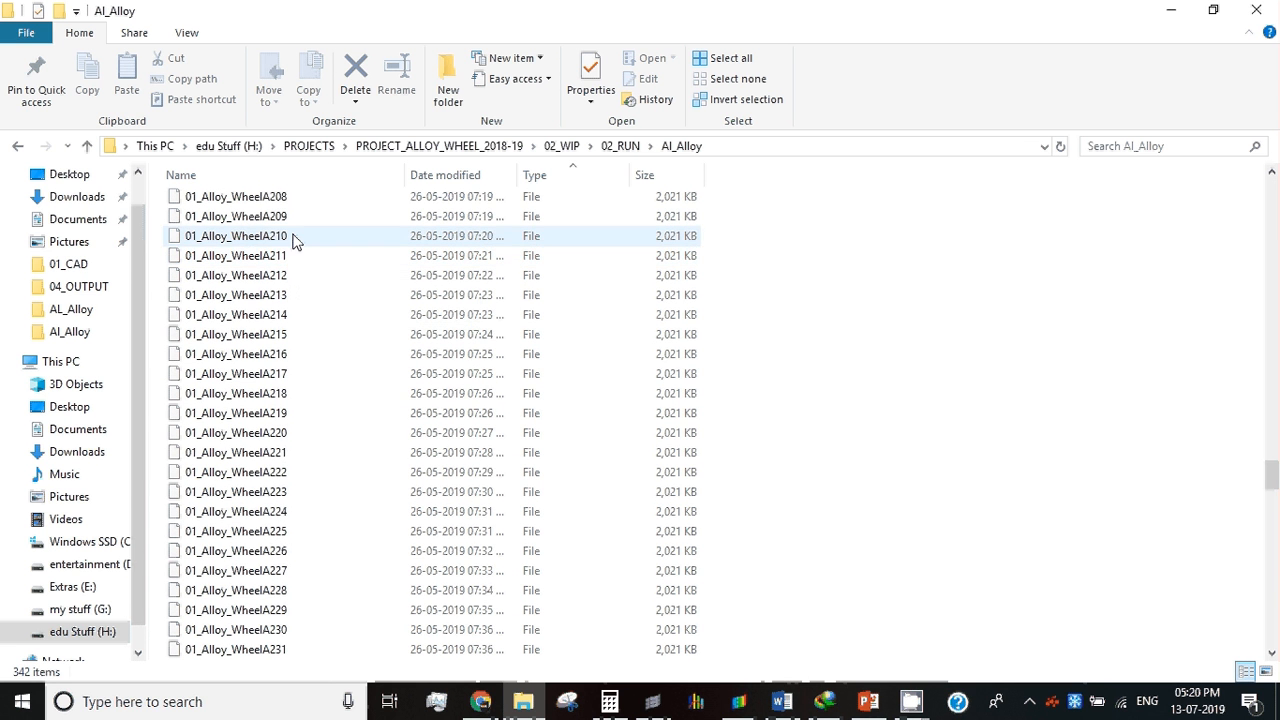
pyautogui.click(294, 235)
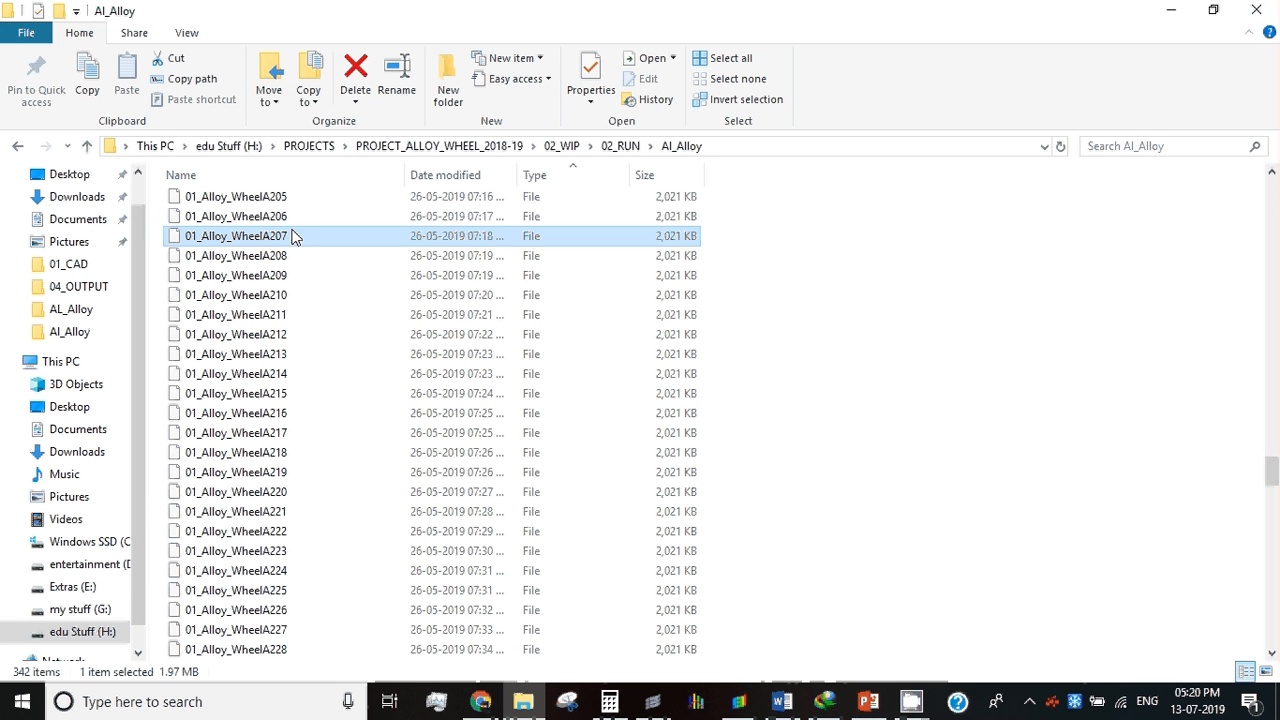
pyautogui.click(286, 256)
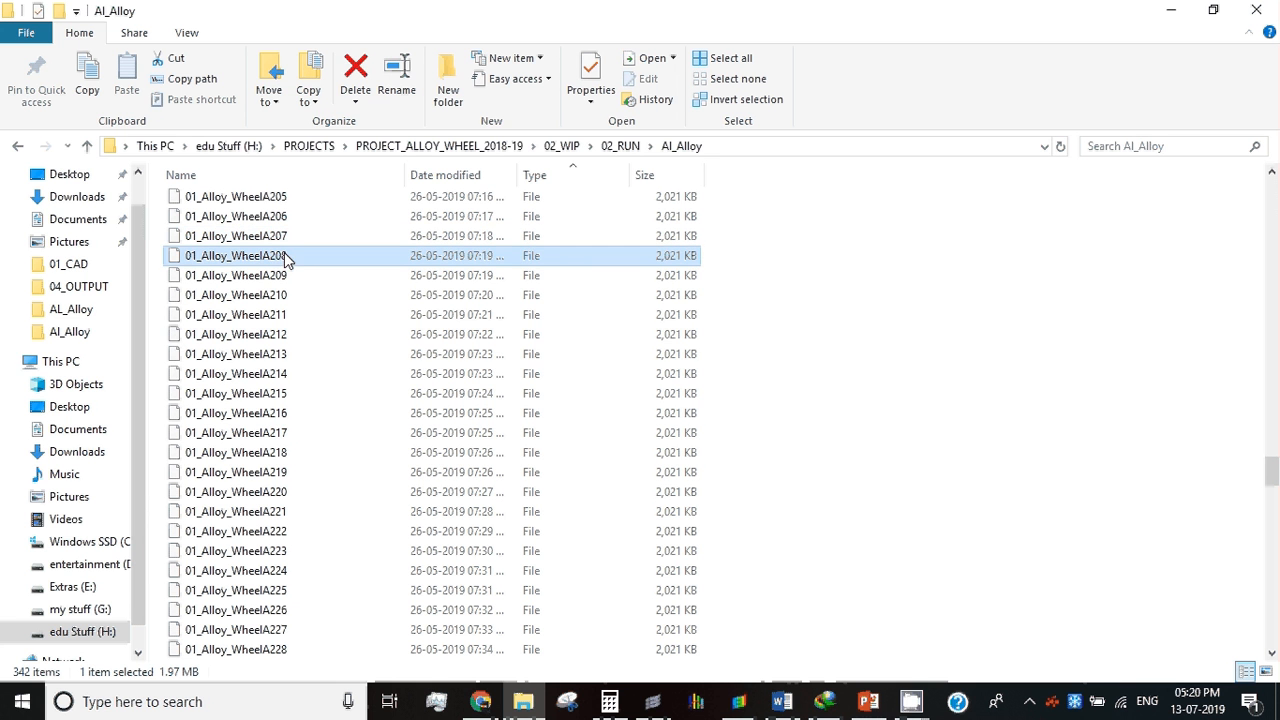
pyautogui.scroll(-9, 310, 357)
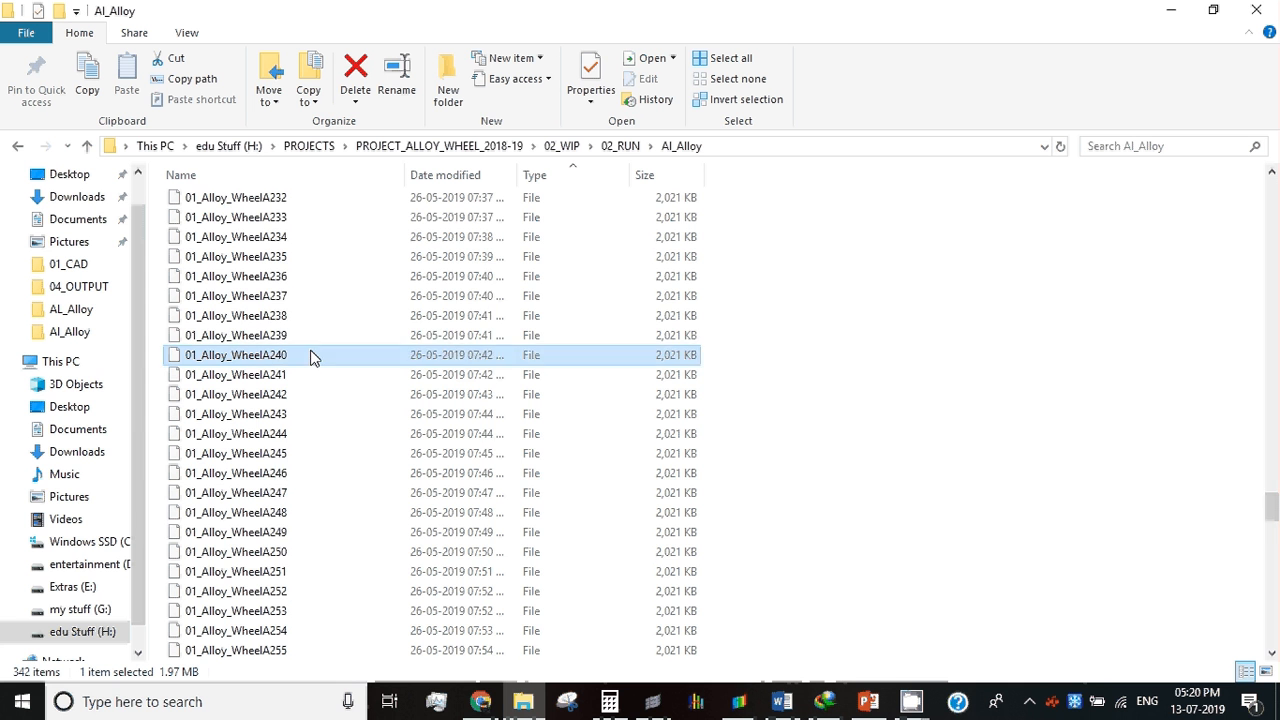
pyautogui.scroll(-5, 310, 355)
pyautogui.click(310, 340)
pyautogui.scroll(-16, 310, 350)
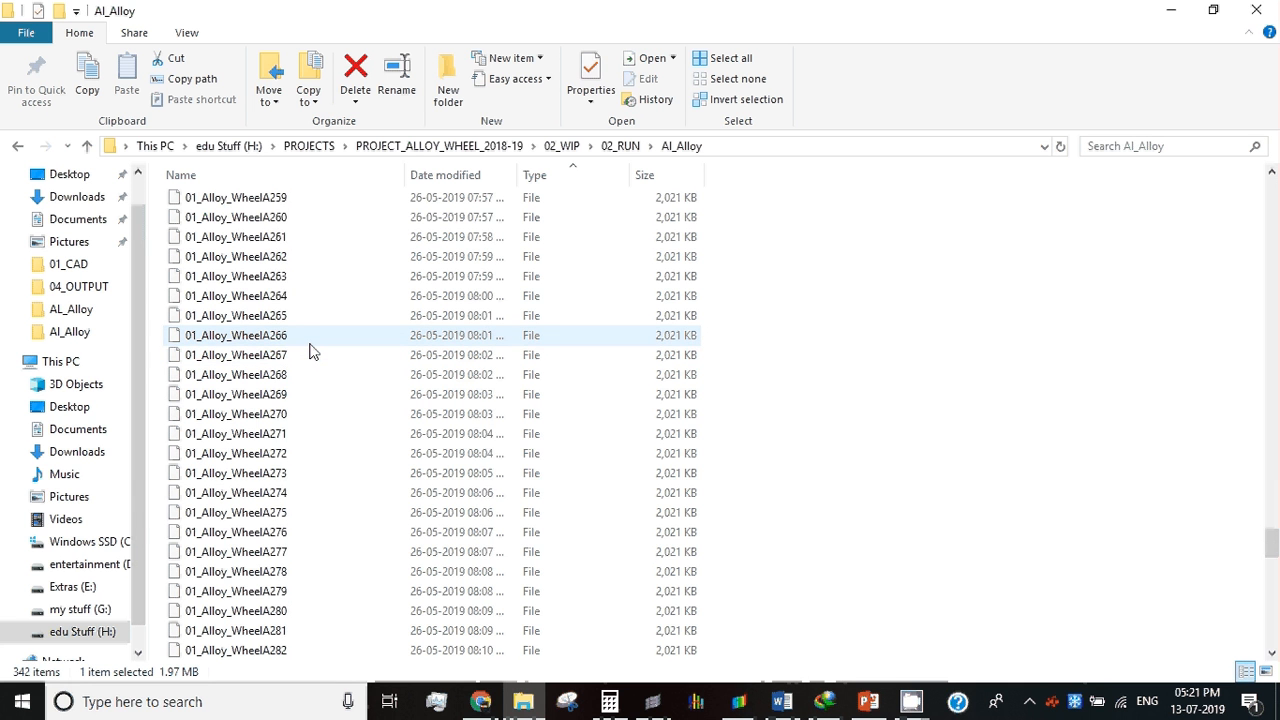
pyautogui.scroll(-10, 310, 350)
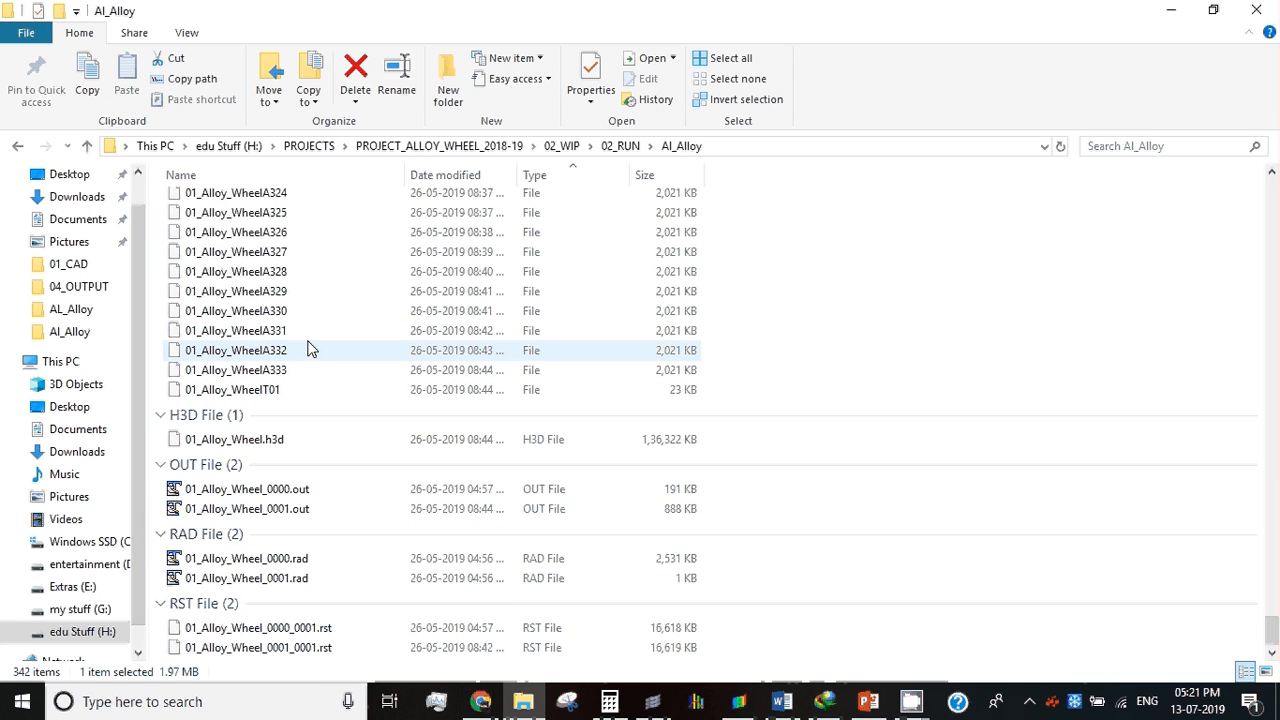
# Step: Examine the 01_Alloy_WheelT01 time-history file, 01_Alloy_Wheel_0000.out and the 0000 and 0001 RAD files
pyautogui.click(283, 390)
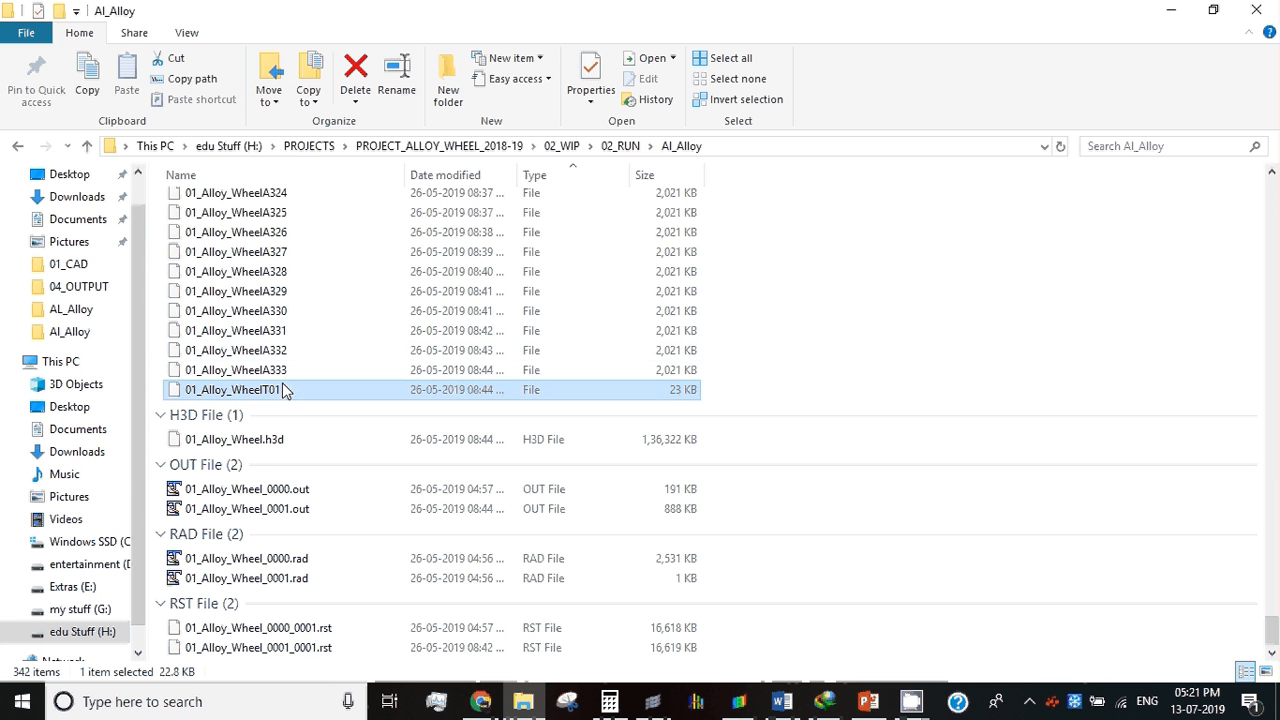
pyautogui.click(272, 490)
pyautogui.click(271, 560)
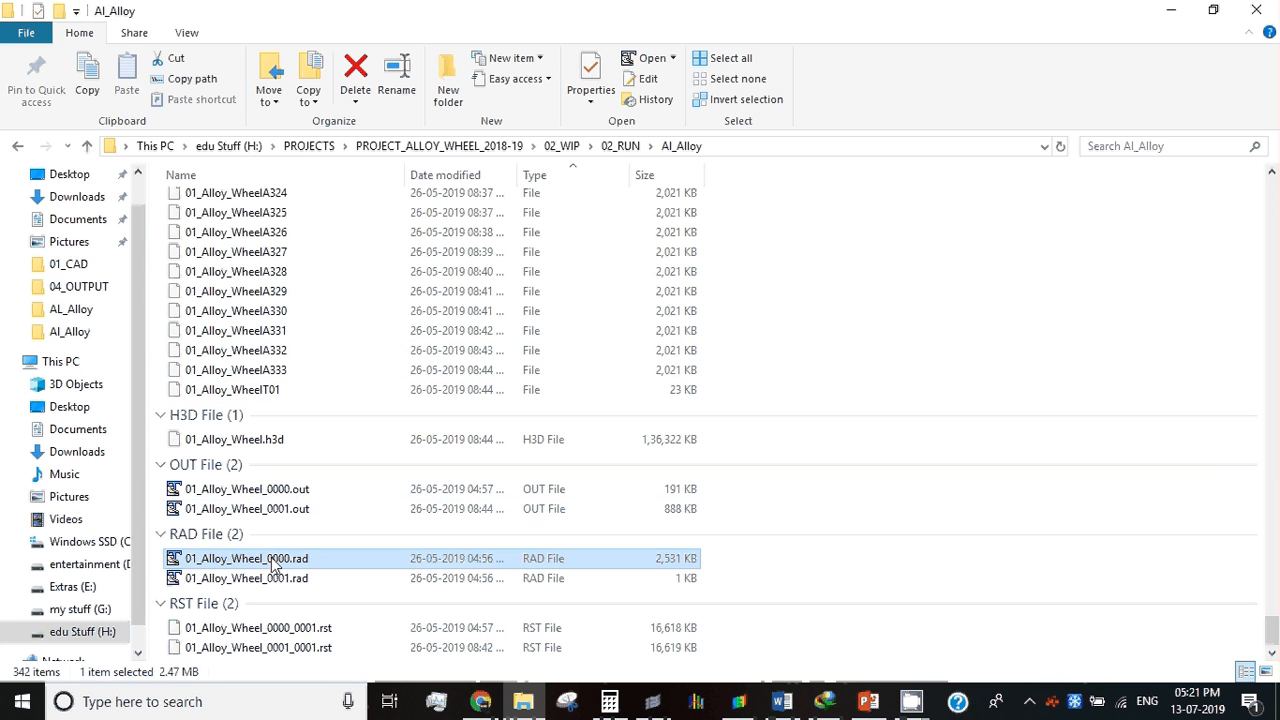
pyautogui.click(268, 577)
pyautogui.click(294, 558)
pyautogui.click(297, 580)
pyautogui.click(303, 560)
pyautogui.click(297, 578)
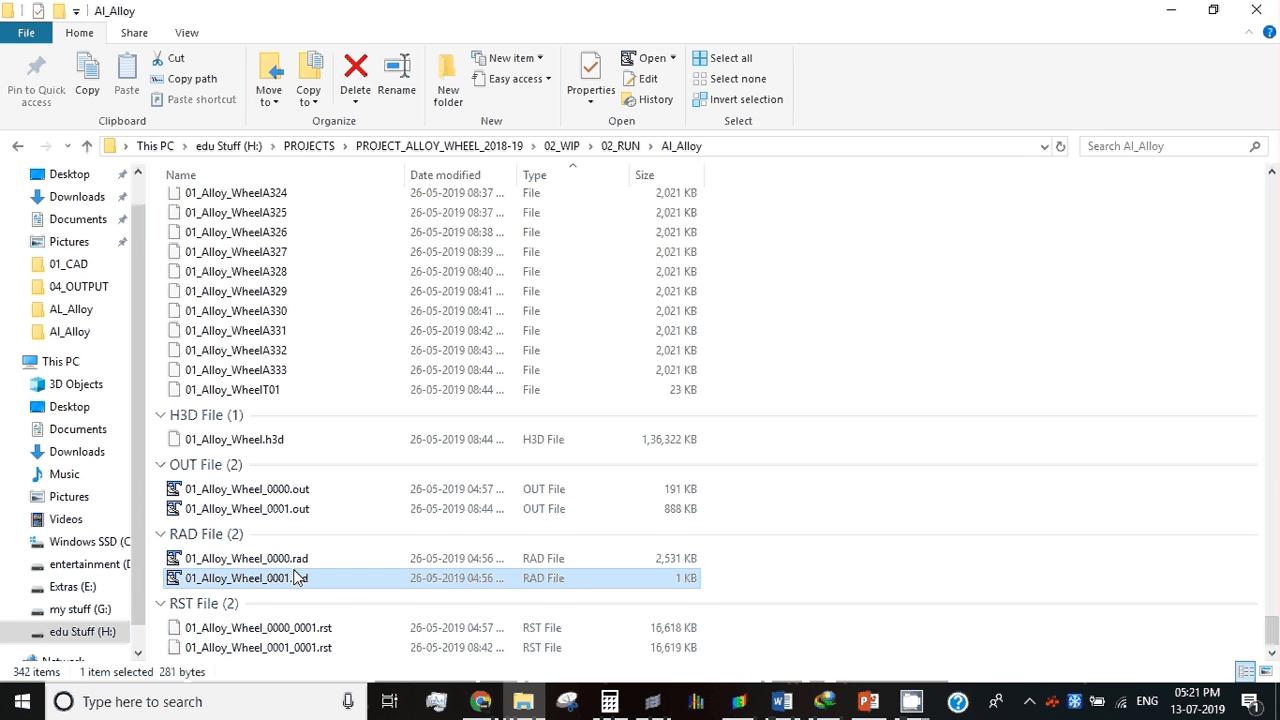
pyautogui.click(289, 566)
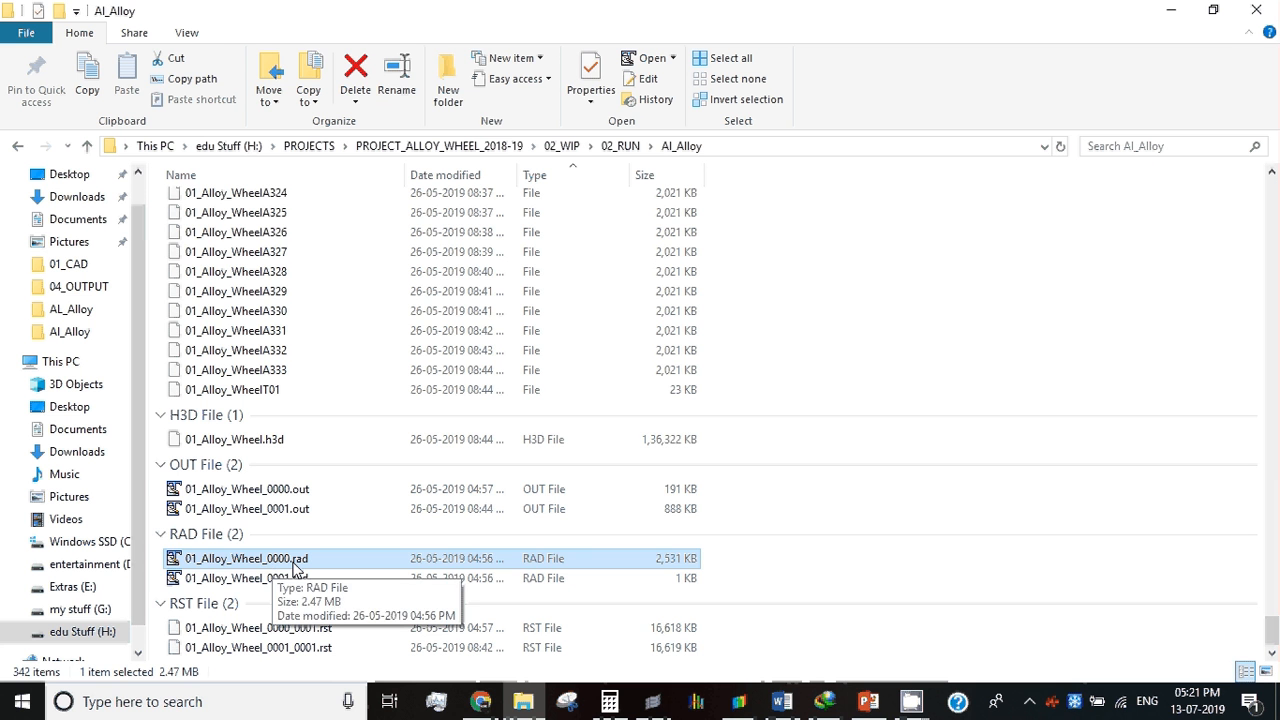
# Step: Open the engine file 01_Alloy_Wheel_0001.rad in TextPad and examine its /ANIM/DT interval and the other engine cards
pyautogui.click(298, 582)
pyautogui.doubleClick(298, 582)
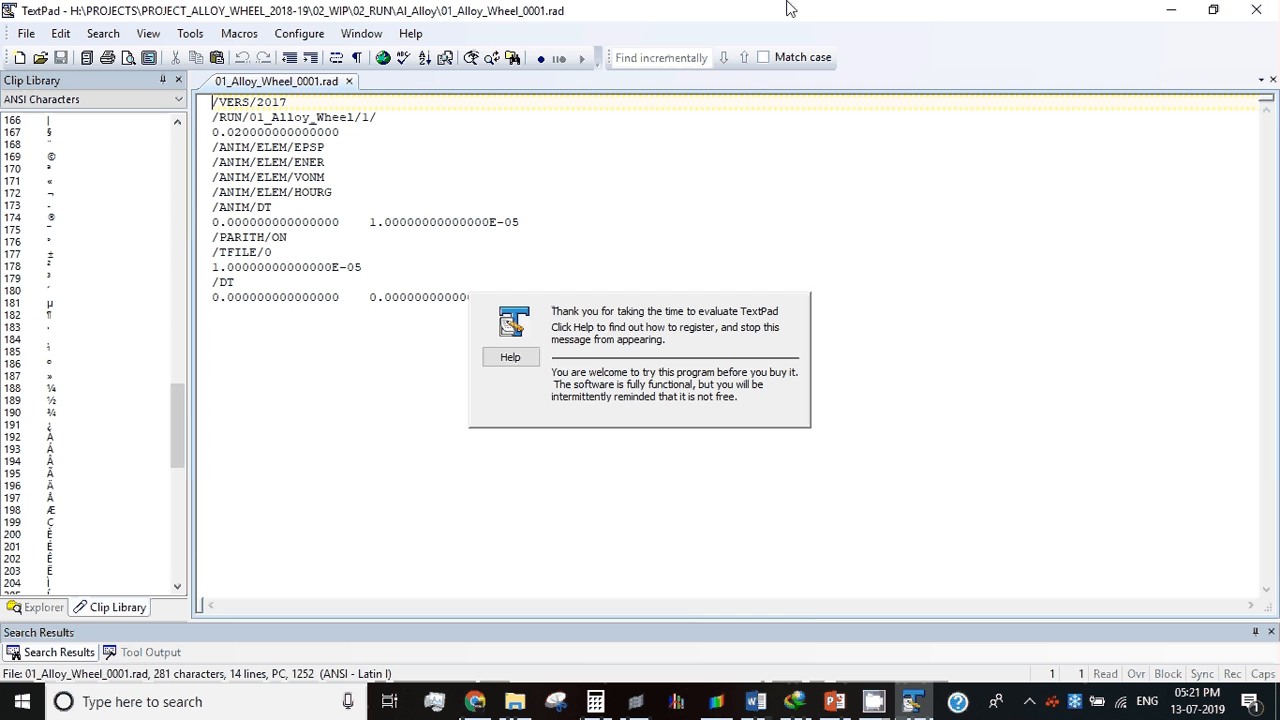
pyautogui.moveTo(560, 226); pyautogui.dragTo(370, 226)
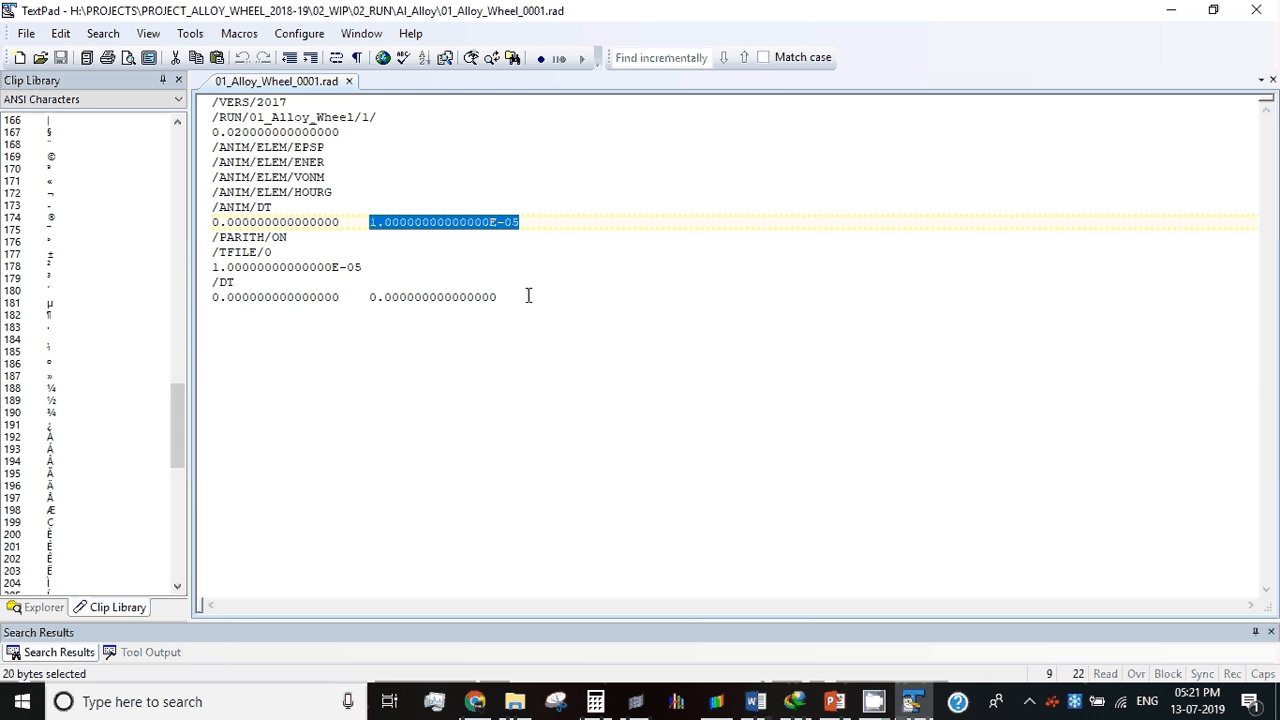
pyautogui.moveTo(528, 295); pyautogui.dragTo(236, 104)
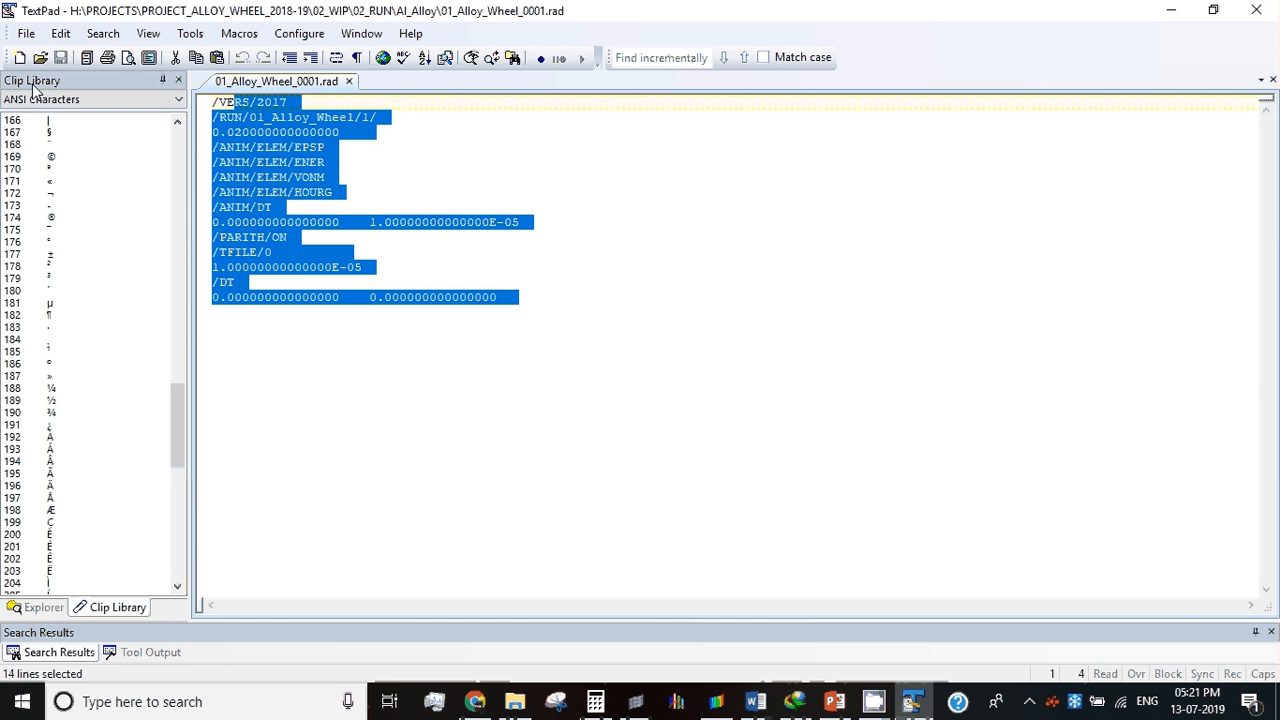
pyautogui.click(1171, 10)
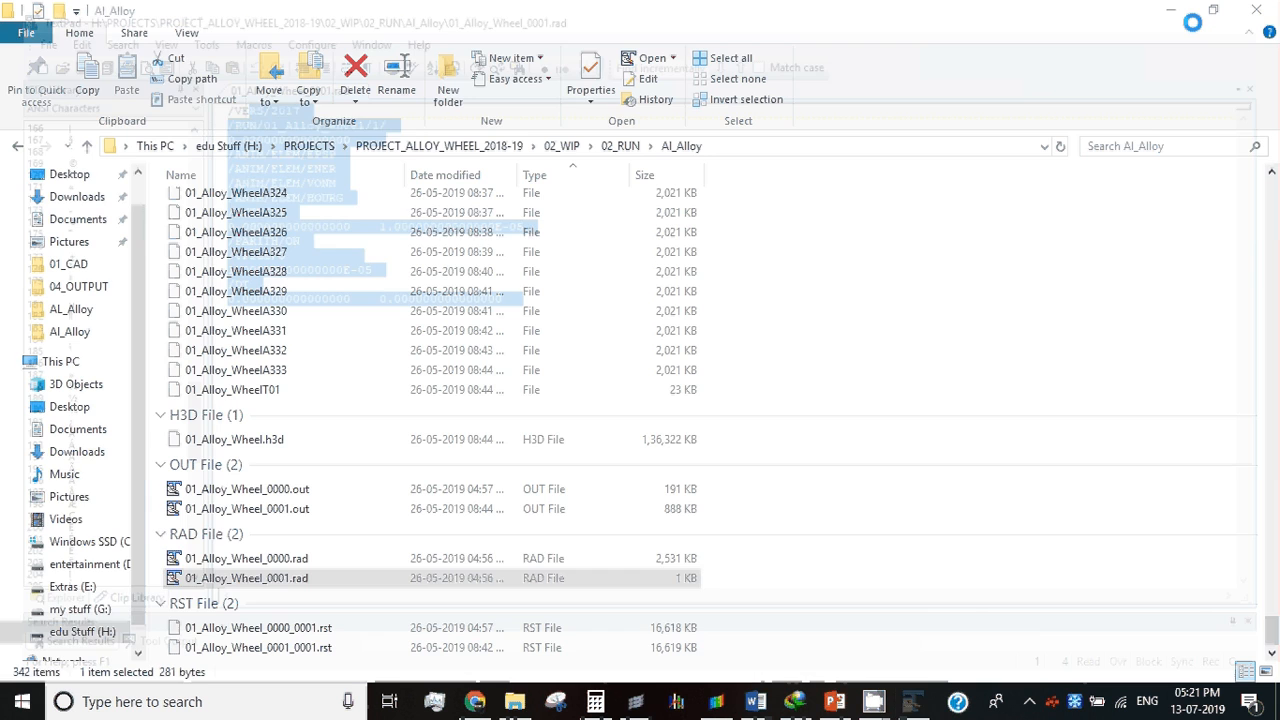
# Step: Open the starter file 01_Alloy_Wheel_0000.rad in TextPad, examine its material, node and element data, and close it
pyautogui.doubleClick(294, 559)
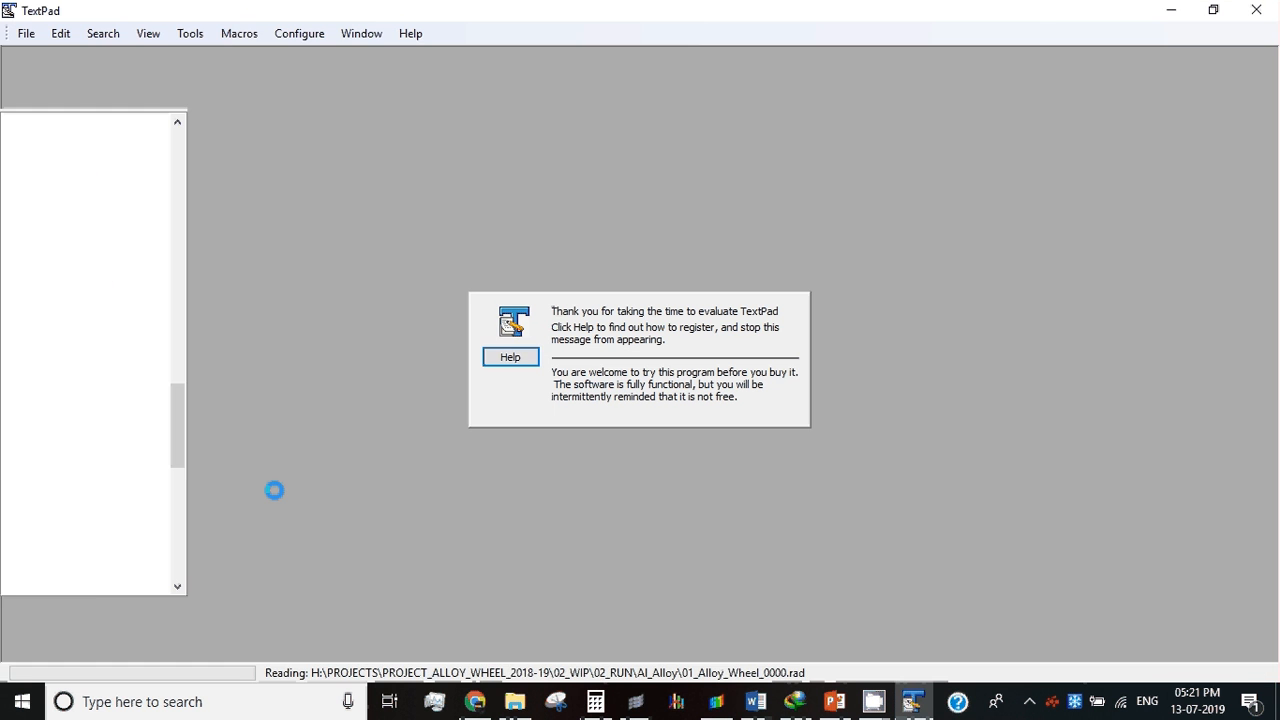
pyautogui.scroll(-20, 265, 218)
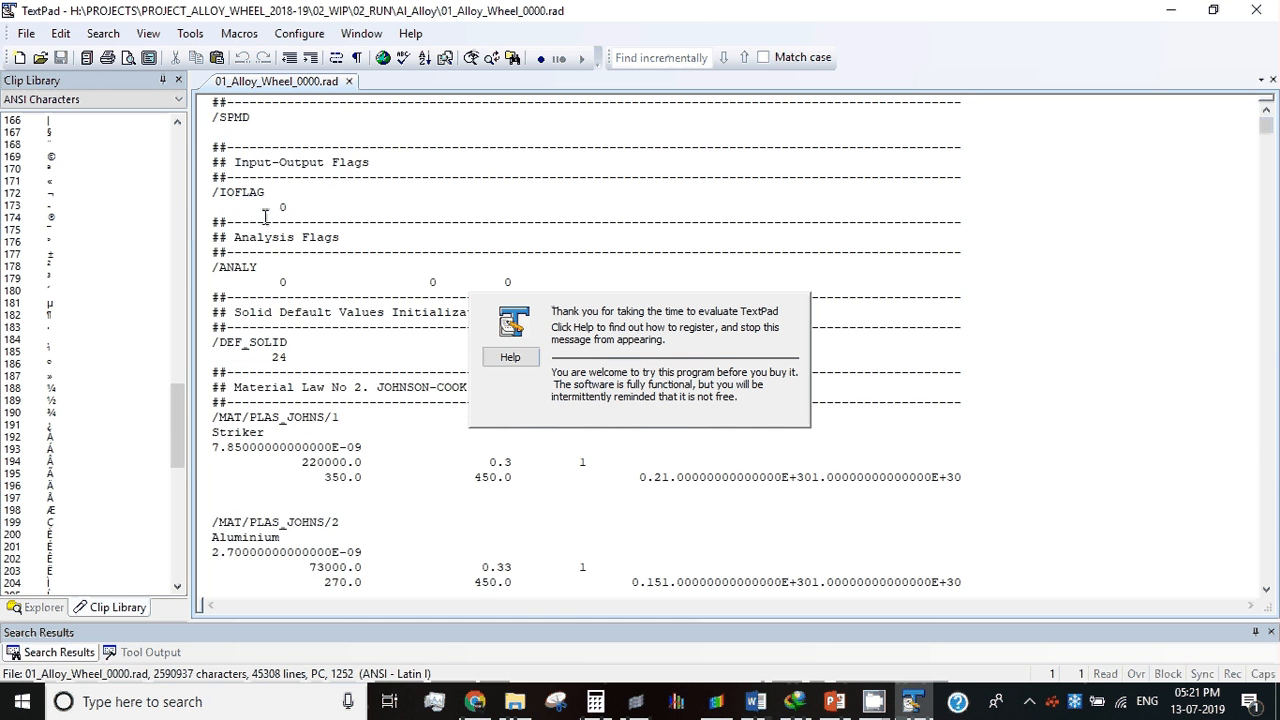
pyautogui.scroll(-13, 257, 225)
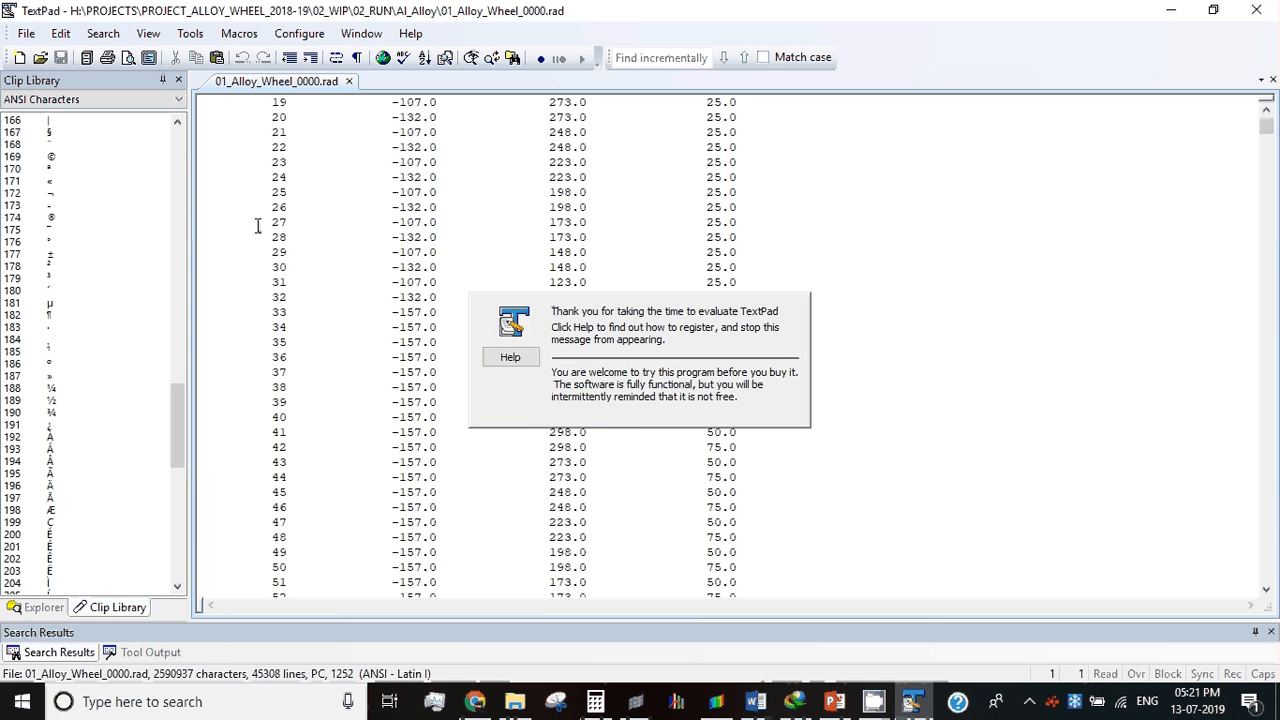
pyautogui.scroll(10, 257, 225)
pyautogui.moveTo(377, 223); pyautogui.dragTo(526, 254)
pyautogui.scroll(-8, 532, 370)
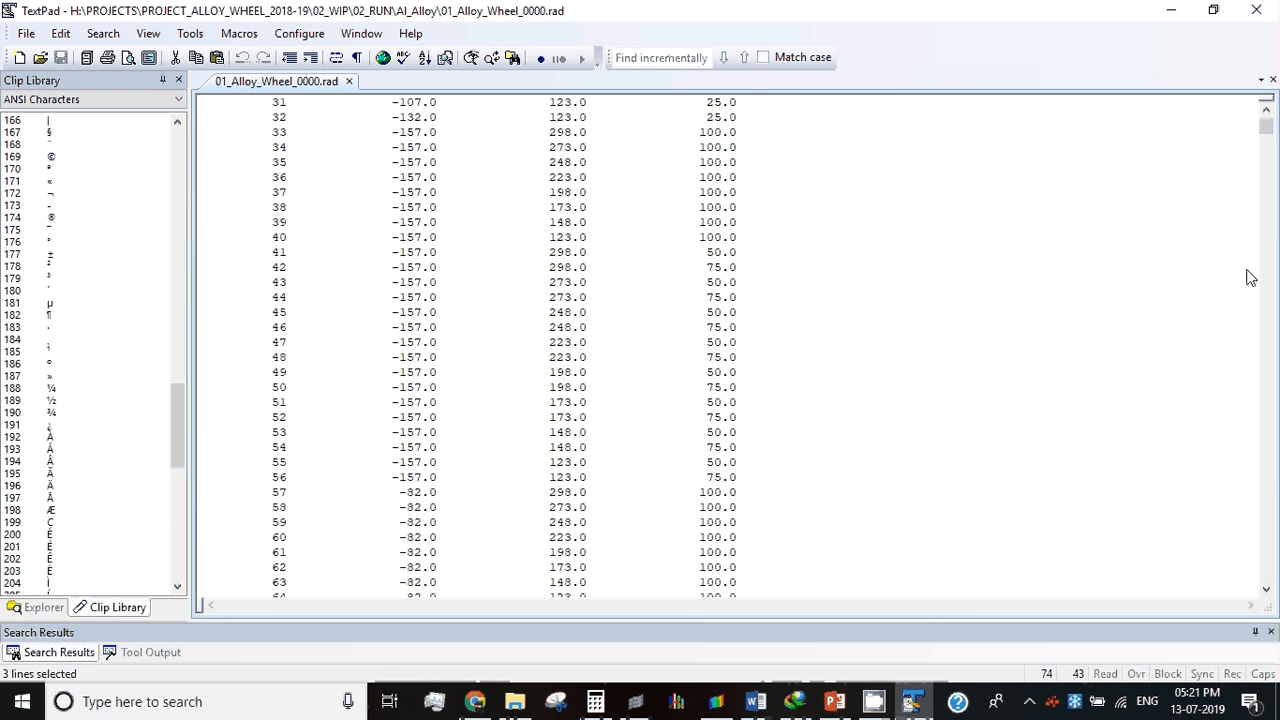
pyautogui.moveTo(1266, 128); pyautogui.dragTo(1192, 250)
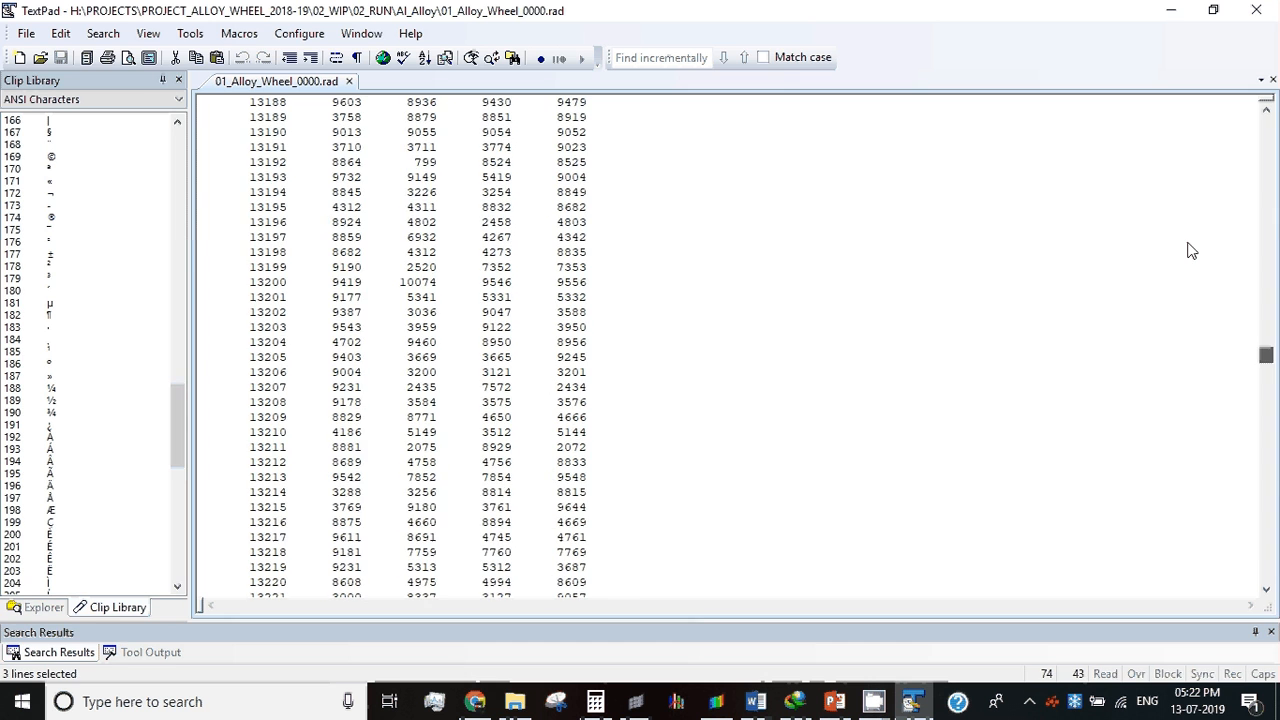
pyautogui.click(1172, 11)
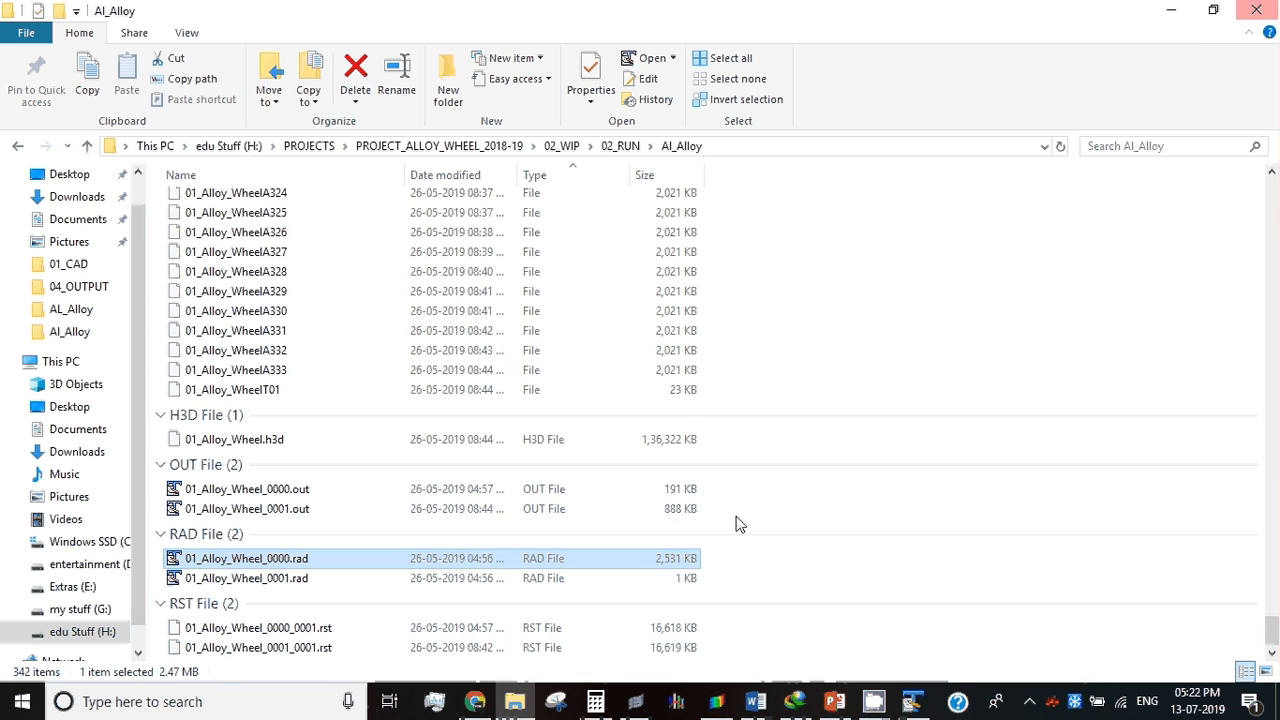
pyautogui.click(918, 701)
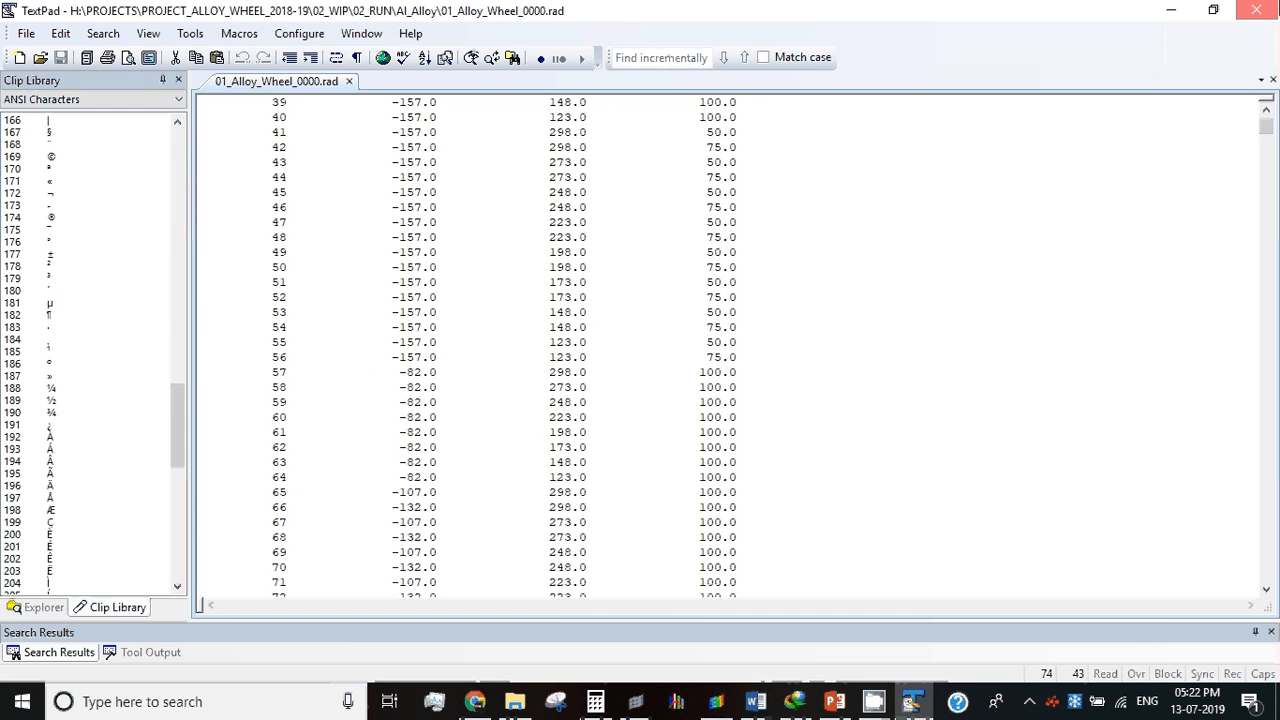
pyautogui.click(1256, 10)
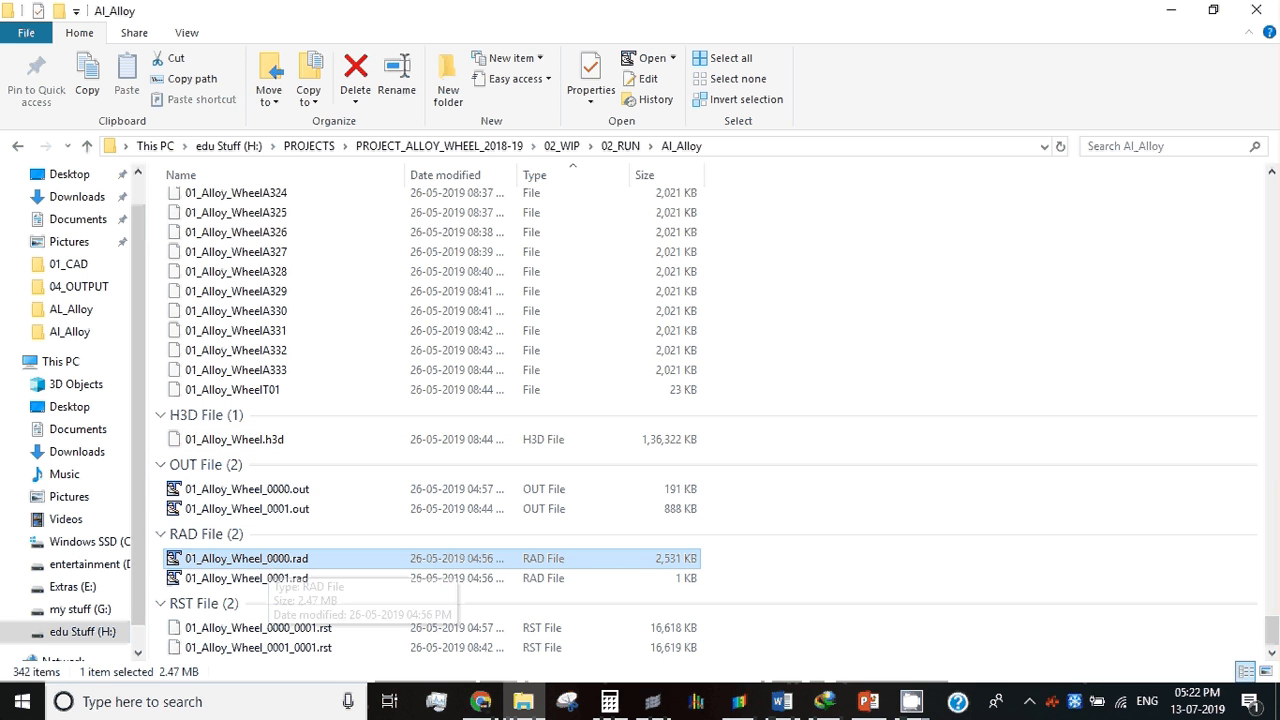
# Step: Open RADIOSS 2017, choose 01_Alloy_Wheel_SS_0000.rad from the Stainless_Steel folder as the input file, and close the run manager without running it
pyautogui.click(15, 703)
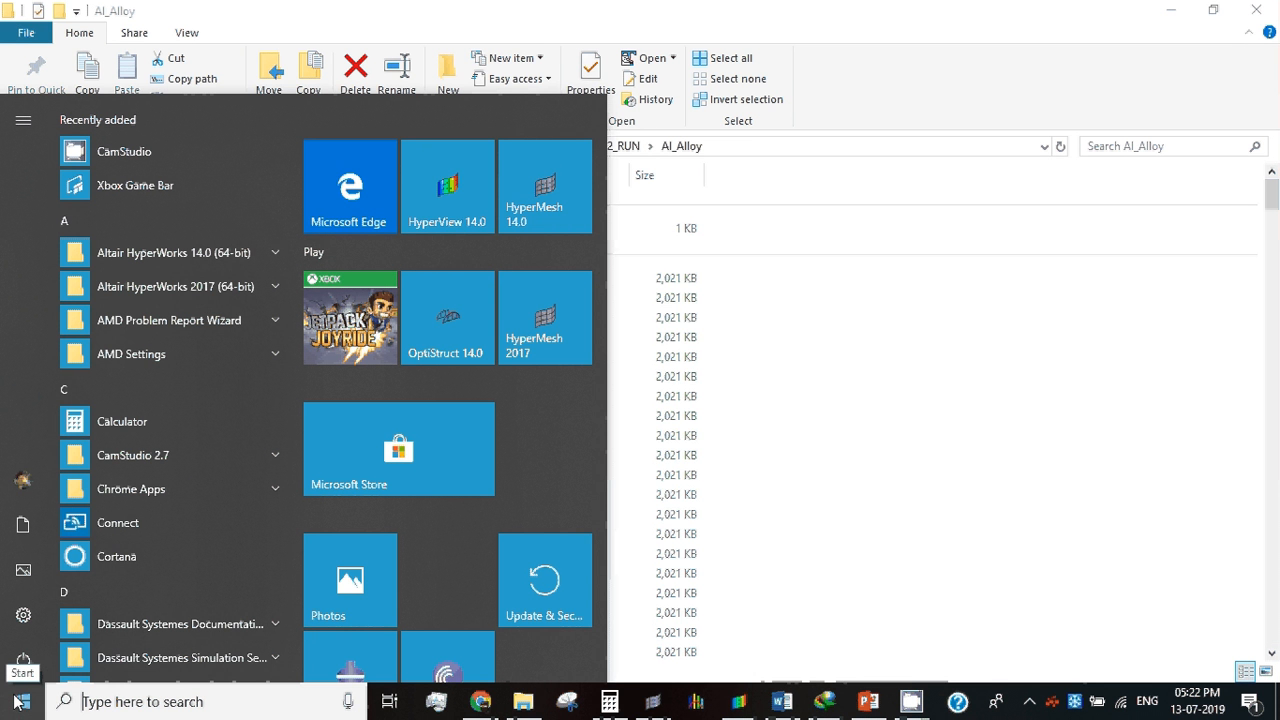
pyautogui.write('radi')
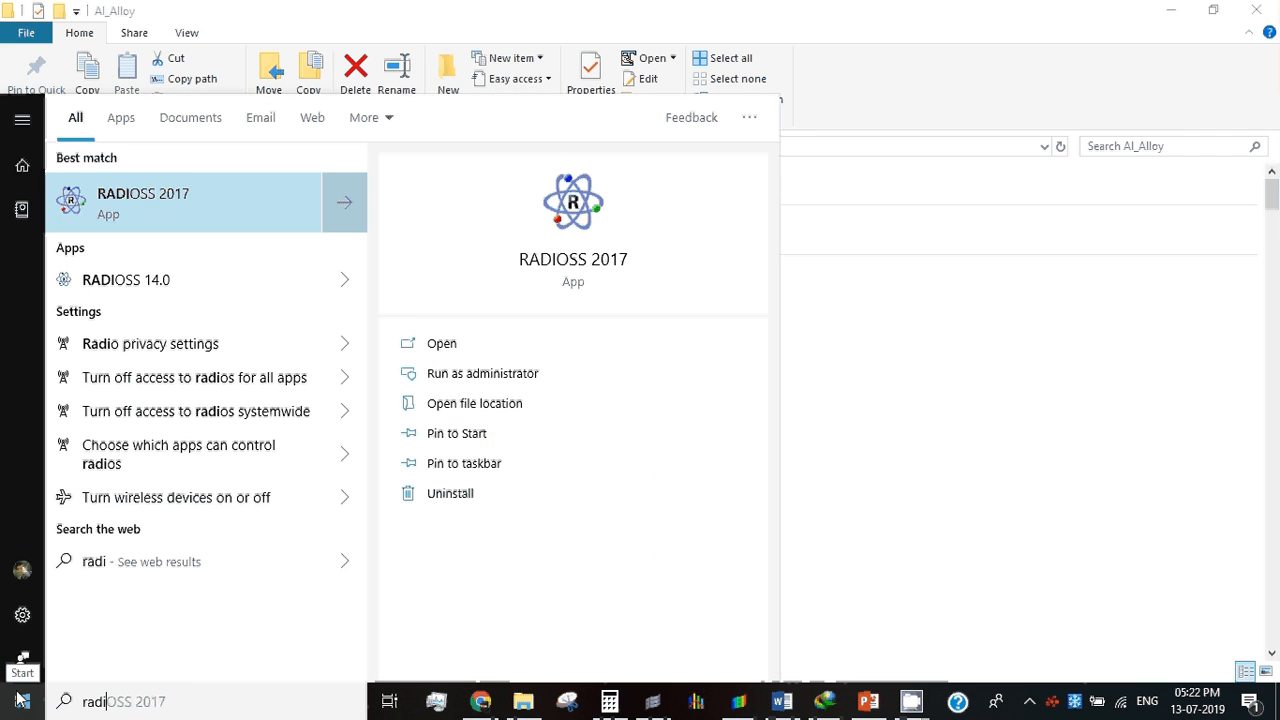
pyautogui.click(245, 198)
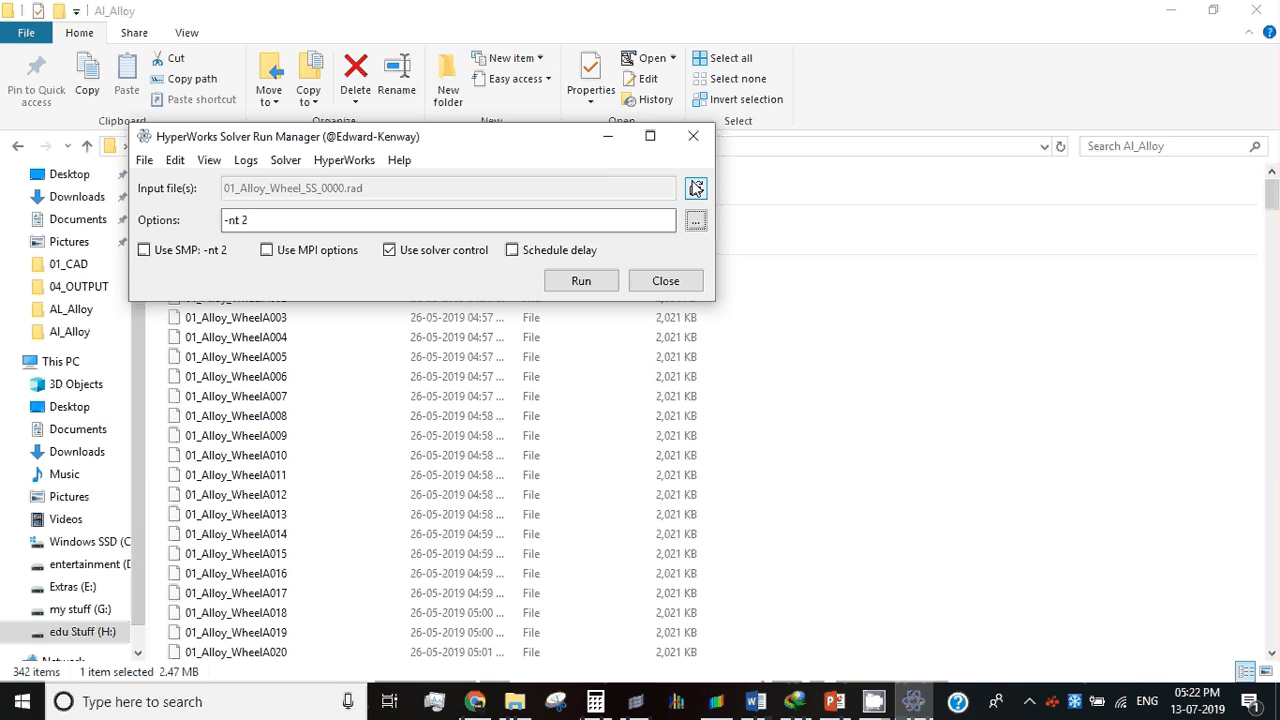
pyautogui.click(696, 189)
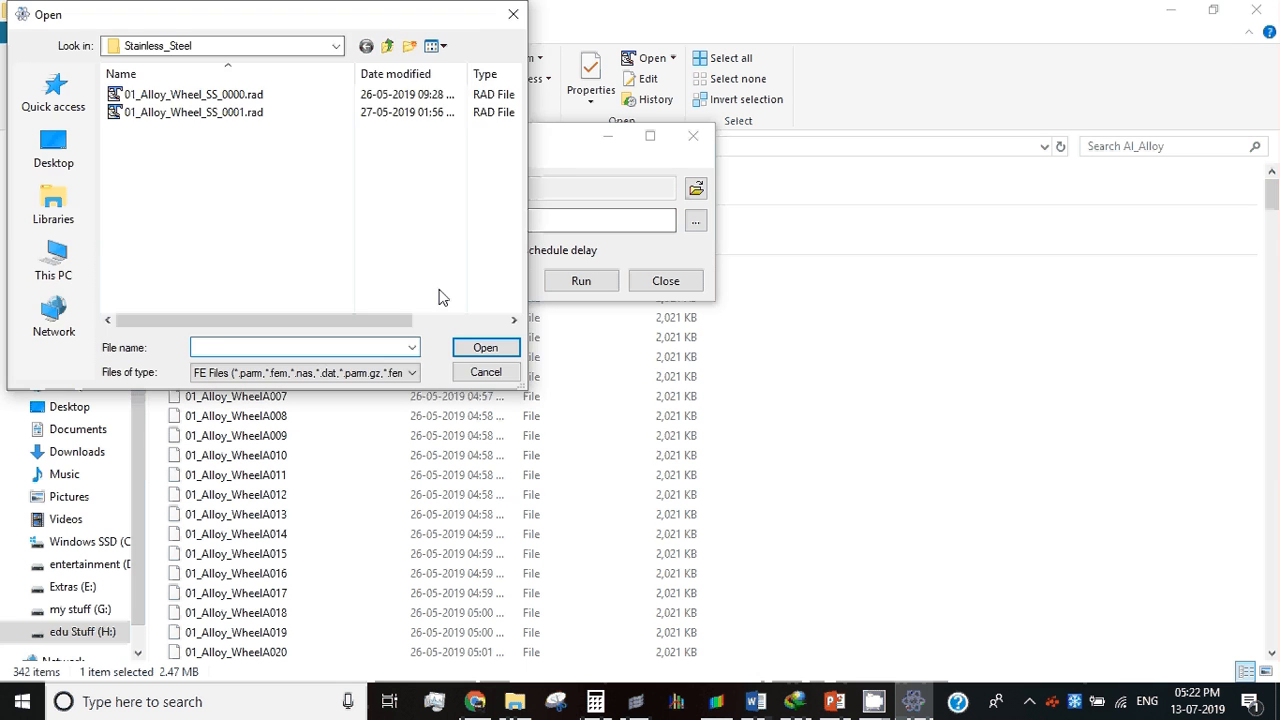
pyautogui.doubleClick(284, 93)
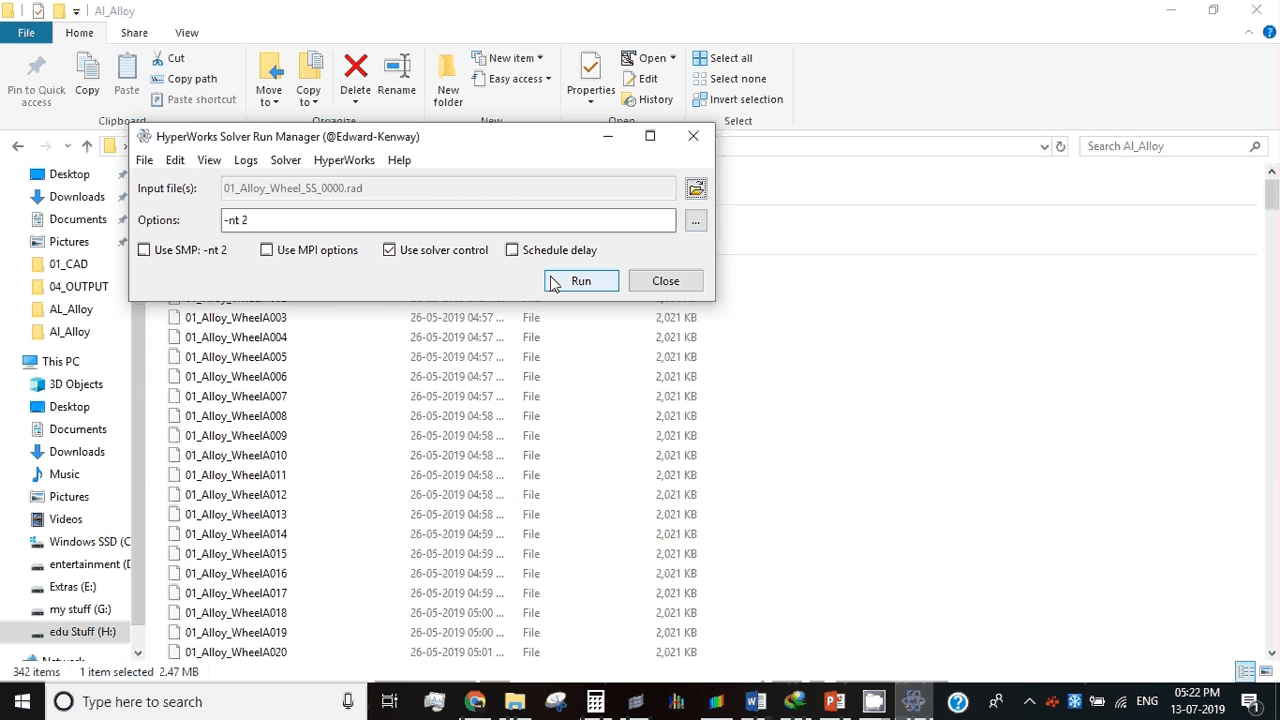
pyautogui.click(674, 275)
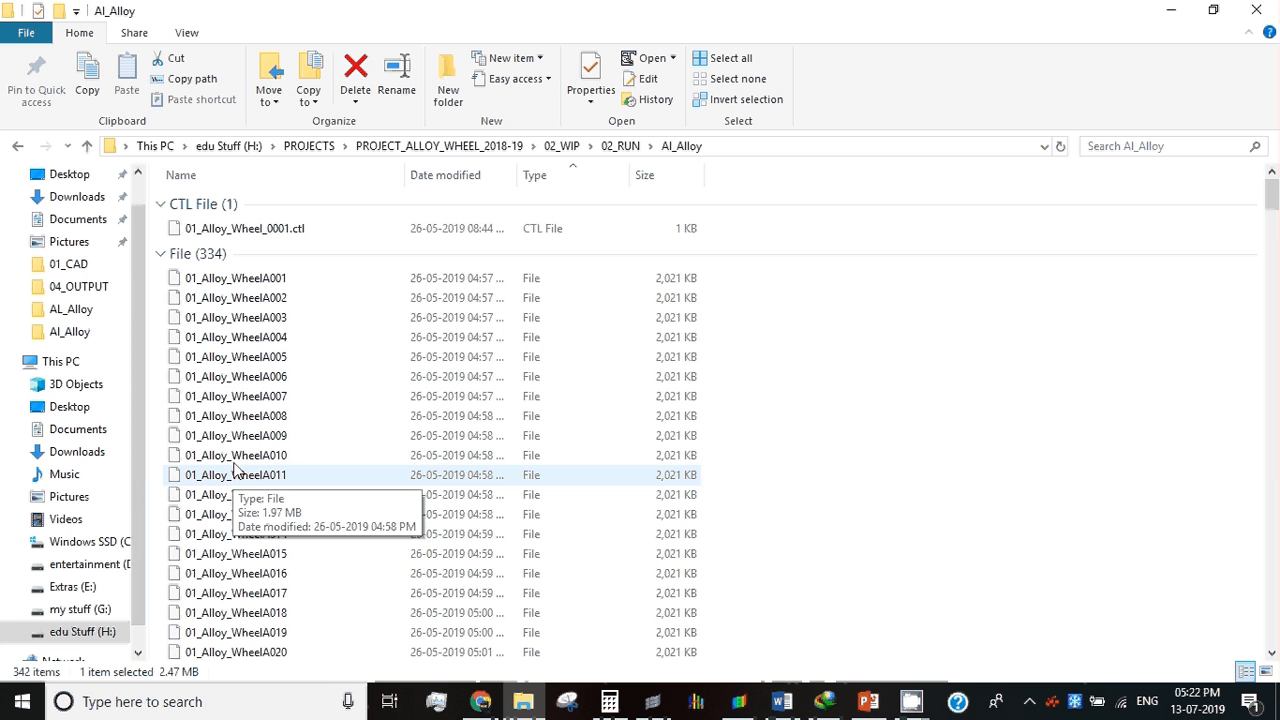
# Step: Go up to the 02_RUN folder, look over its material and load-case folders, and reopen Al_Alloy
pyautogui.click(232, 339)
pyautogui.scroll(-20, 232, 339)
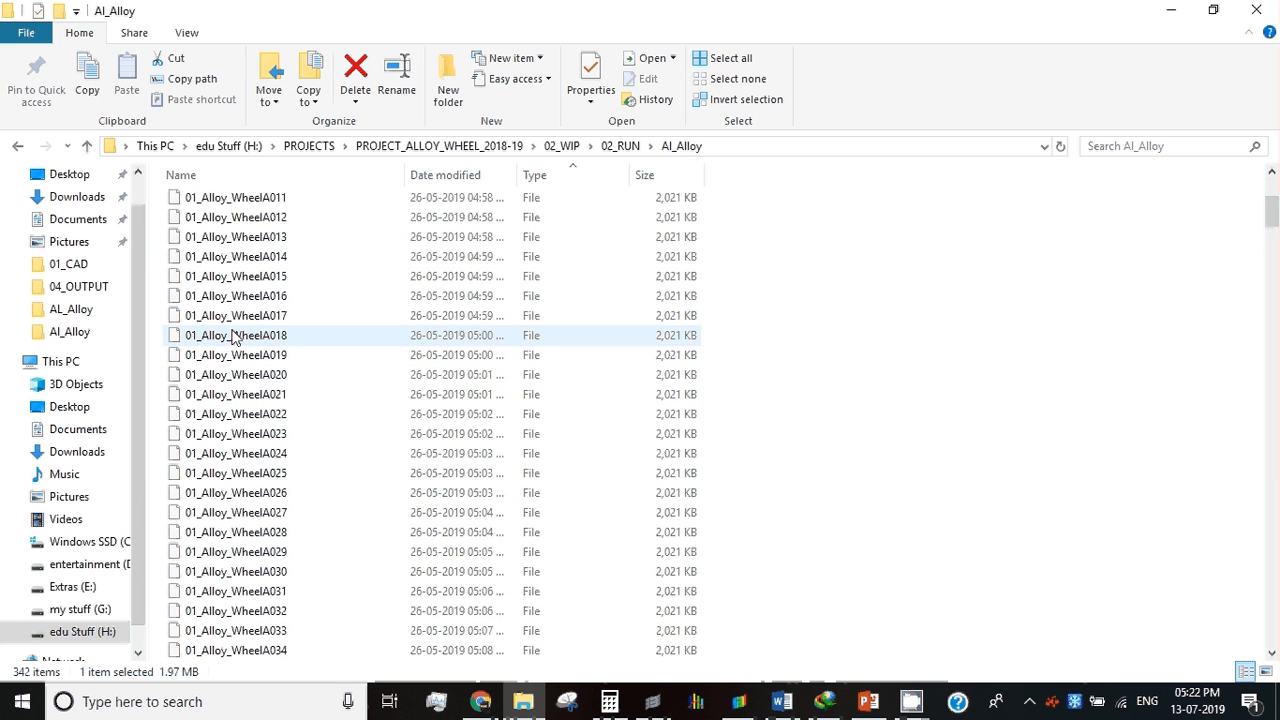
pyautogui.click(622, 147)
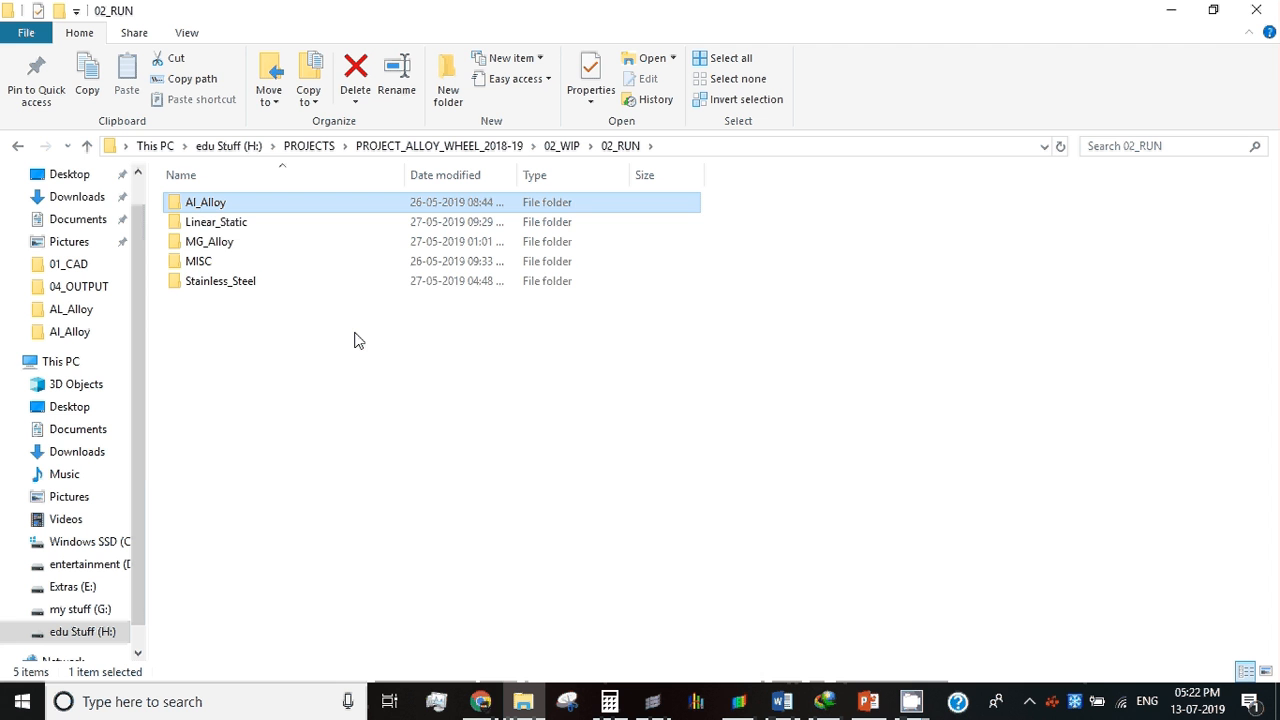
pyautogui.click(234, 246)
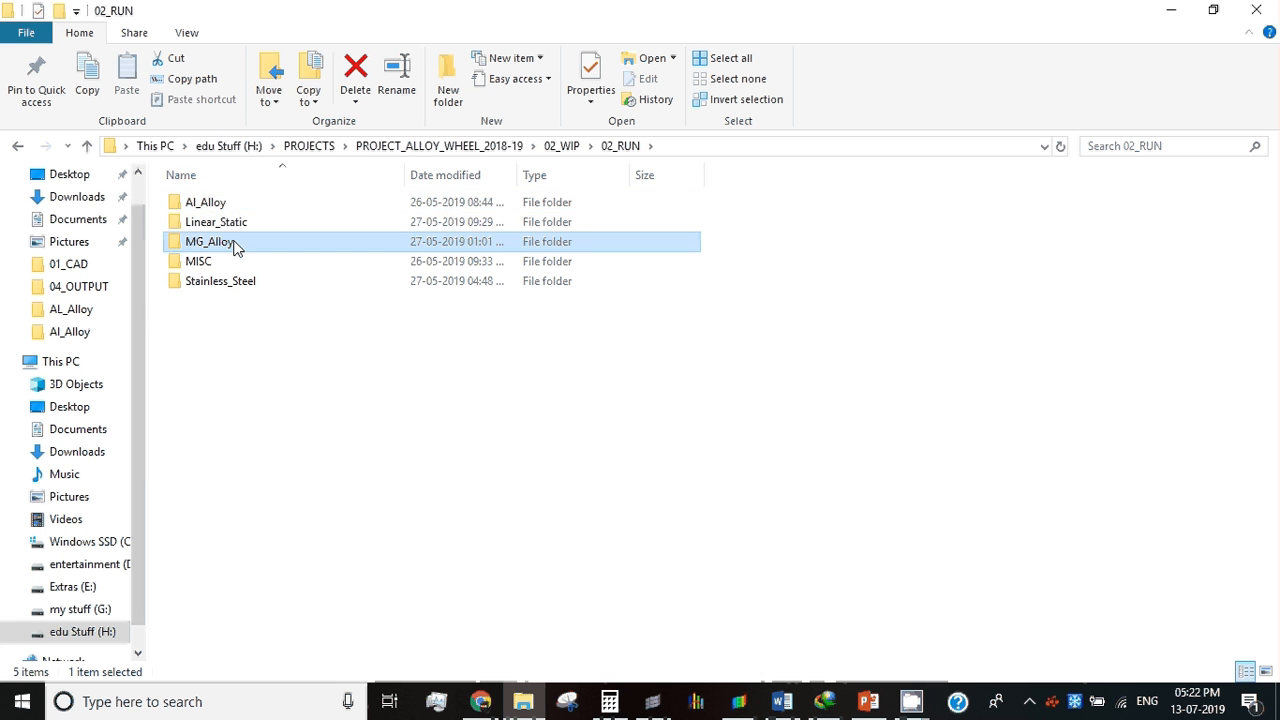
pyautogui.click(234, 209)
pyautogui.click(235, 214)
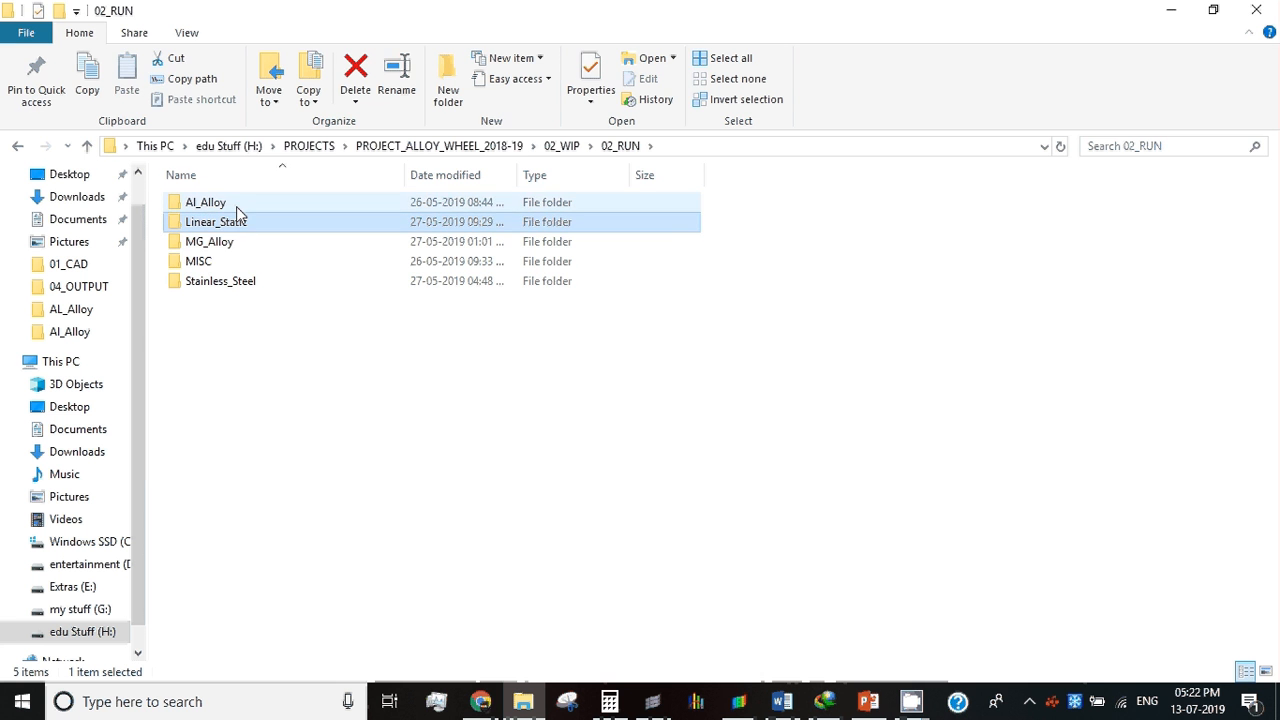
pyautogui.doubleClick(236, 205)
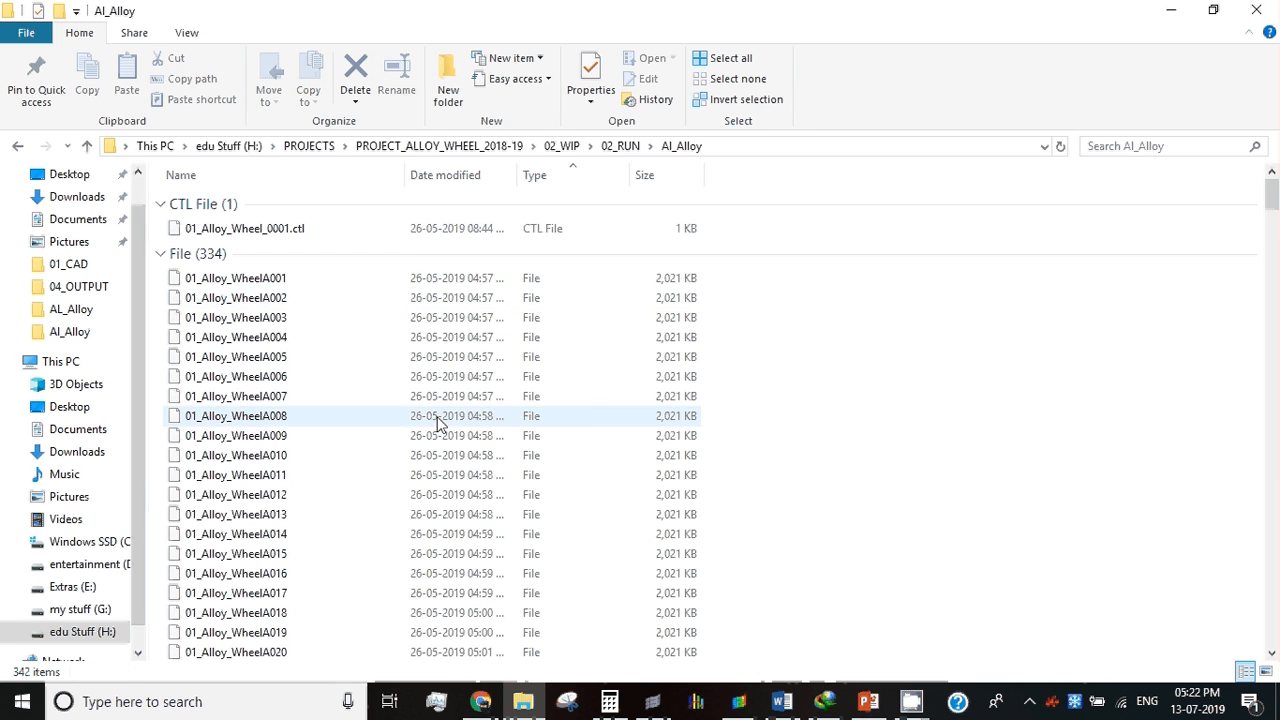
# Step: Locate the last animation file, 01_Alloy_WheelA333, in the Al_Alloy folder and copy its path
pyautogui.scroll(-15, 425, 395)
pyautogui.scroll(-17, 427, 399)
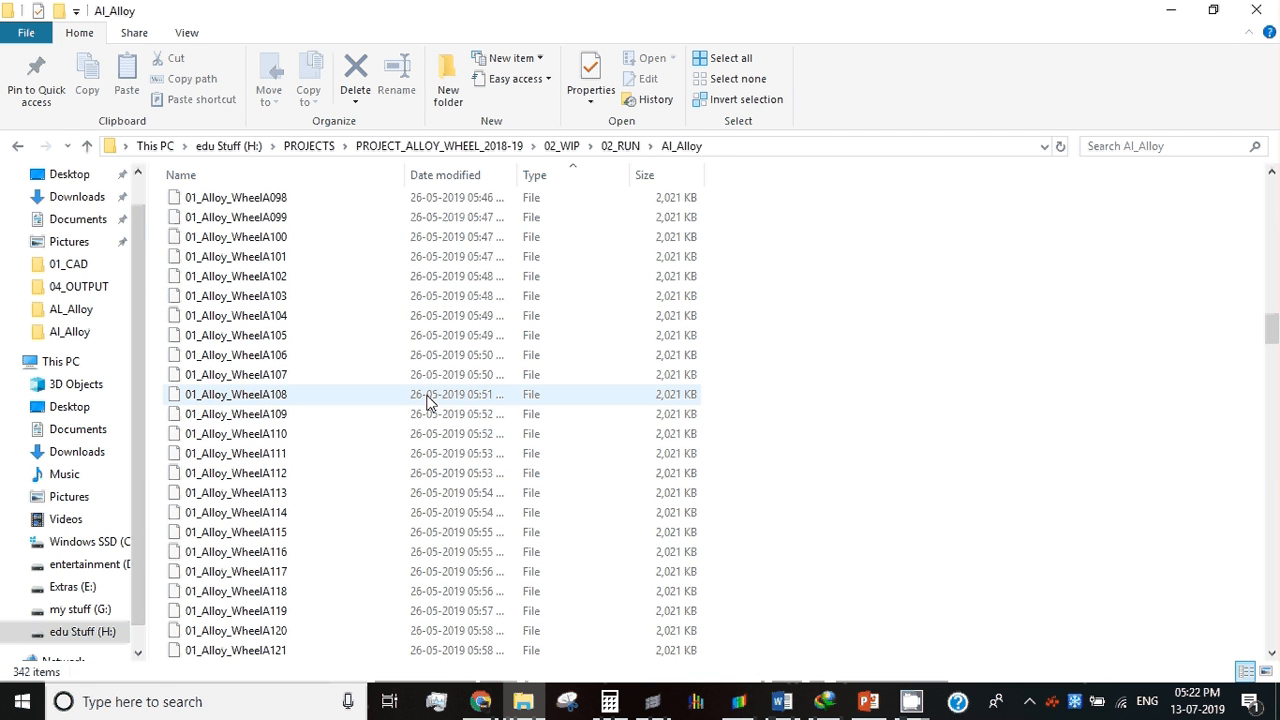
pyautogui.scroll(-20, 427, 401)
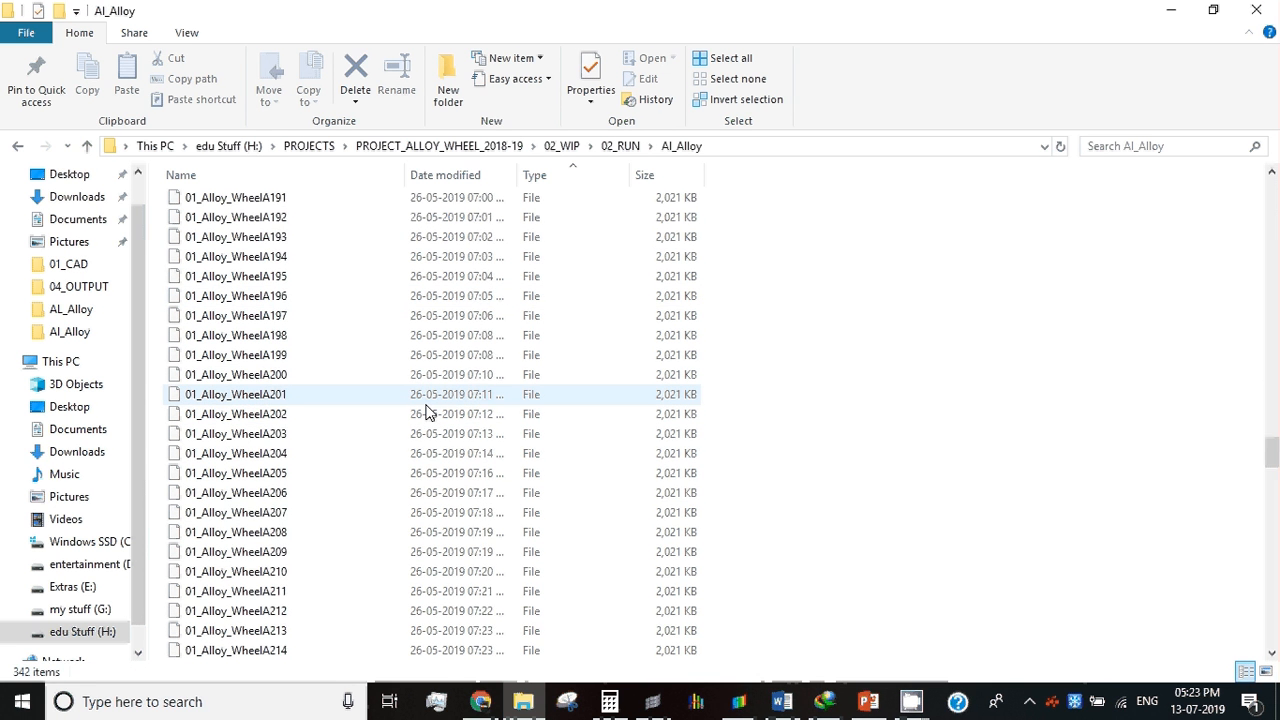
pyautogui.scroll(-10, 427, 414)
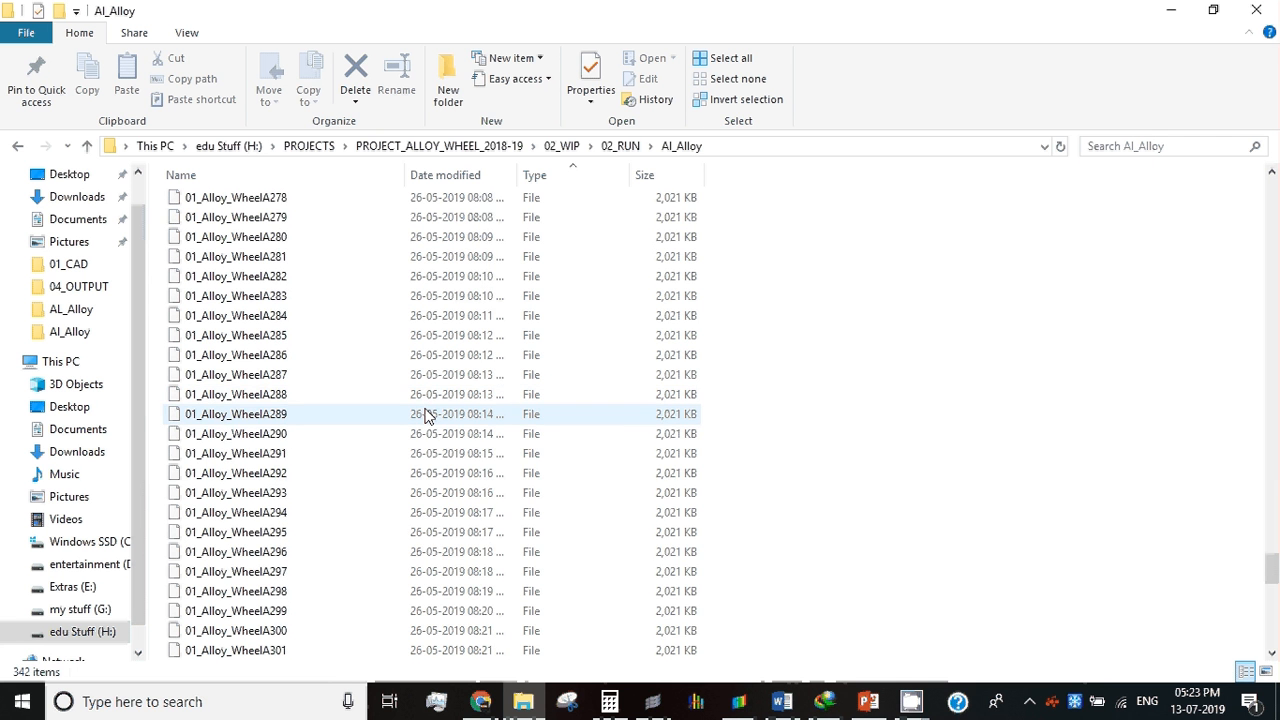
pyautogui.scroll(-16, 427, 414)
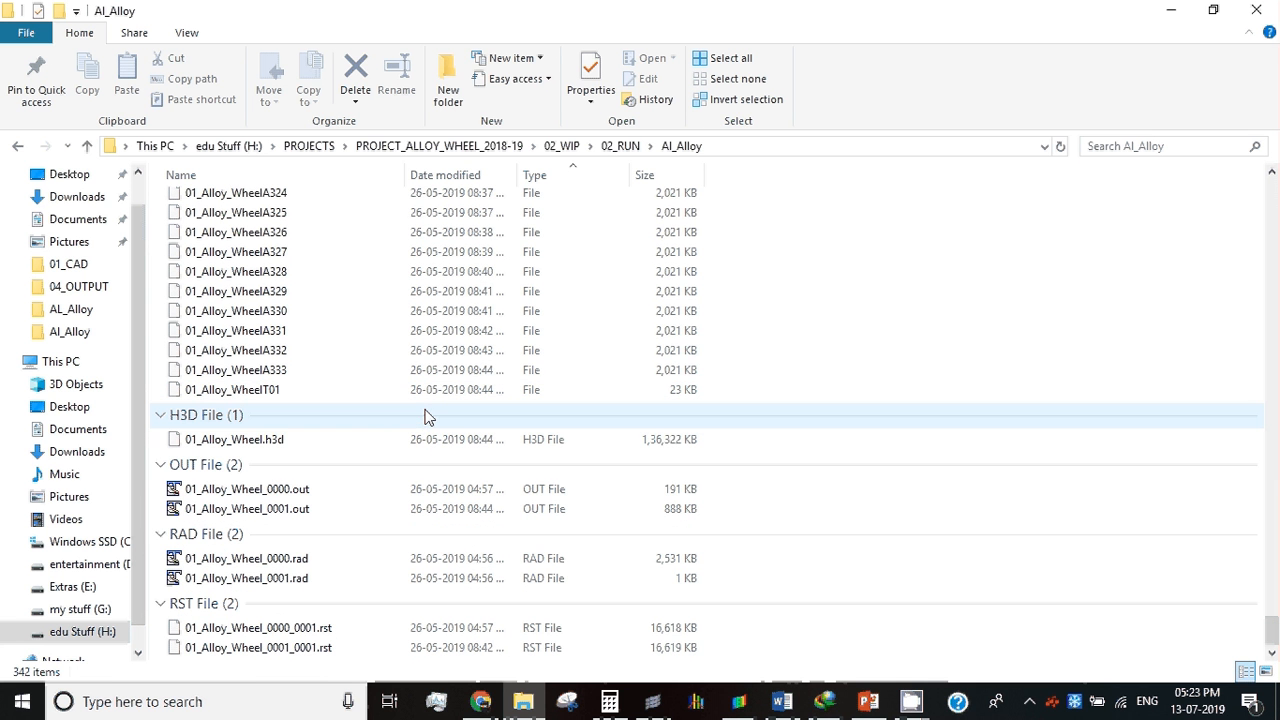
pyautogui.click(252, 372)
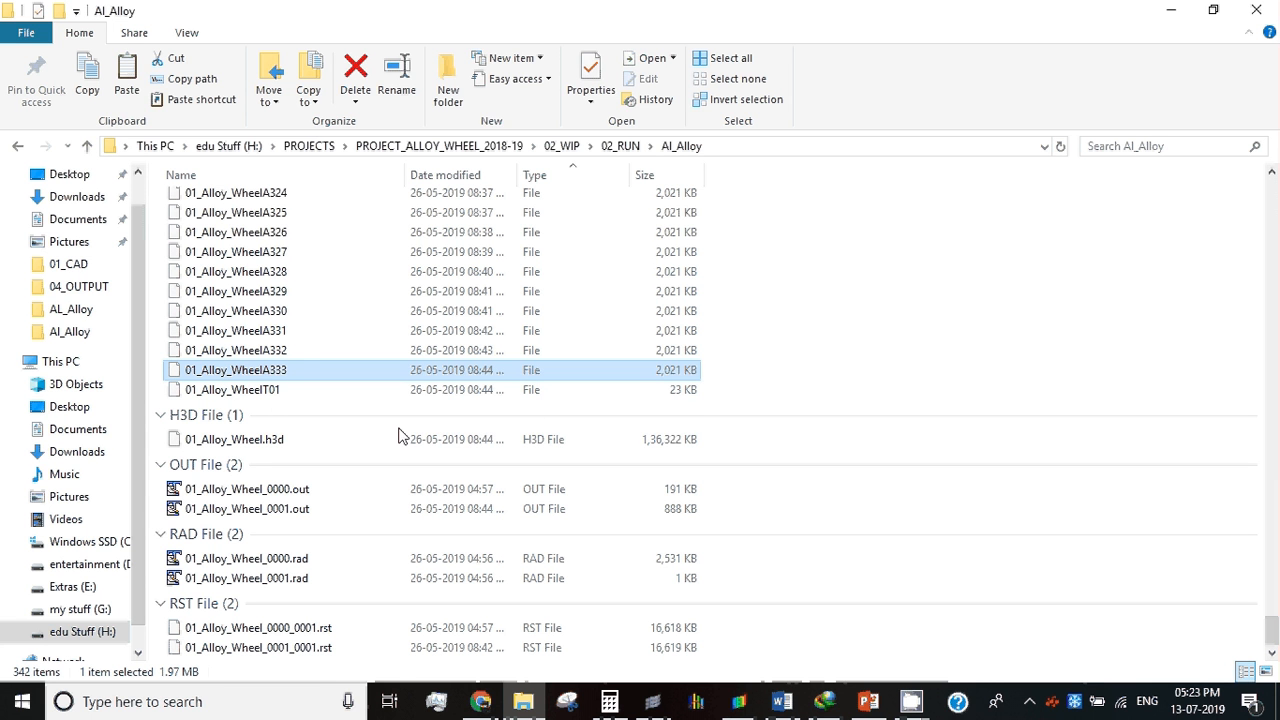
# Step: Switch to HyperView and load 01_Alloy_WheelA333 from the Al_Alloy folder as both model and results
pyautogui.click(753, 703)
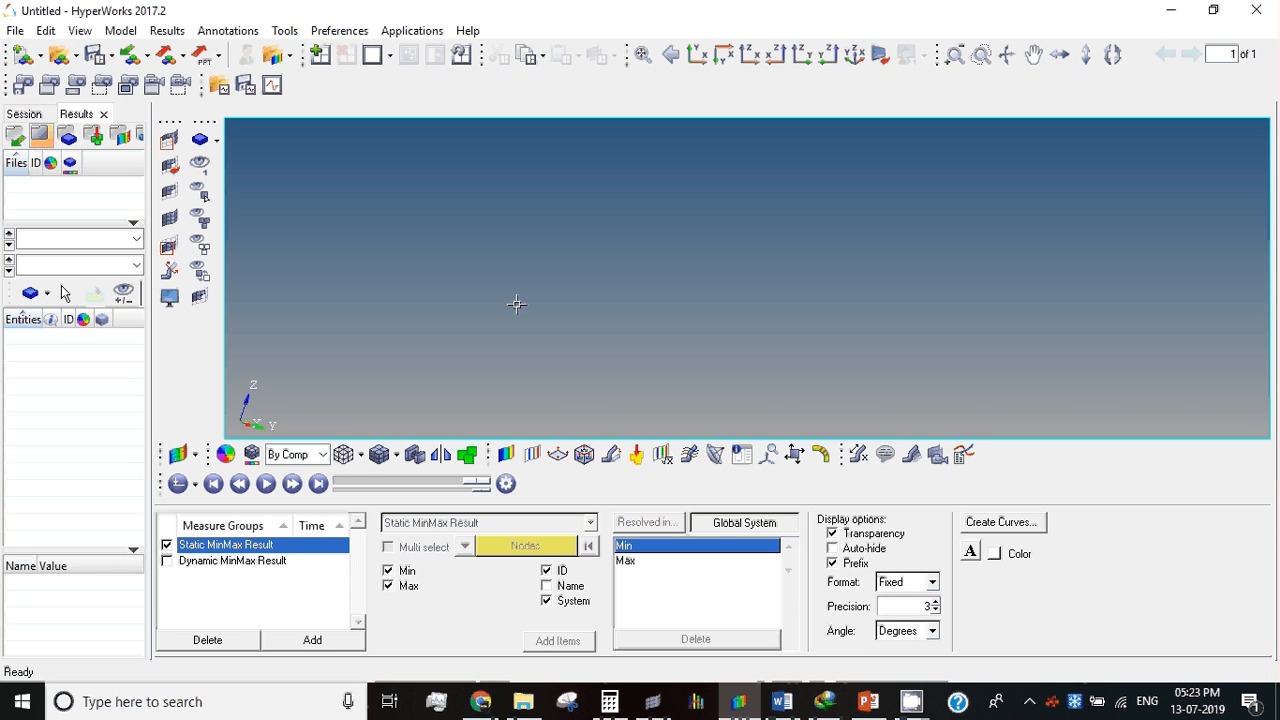
pyautogui.click(20, 58)
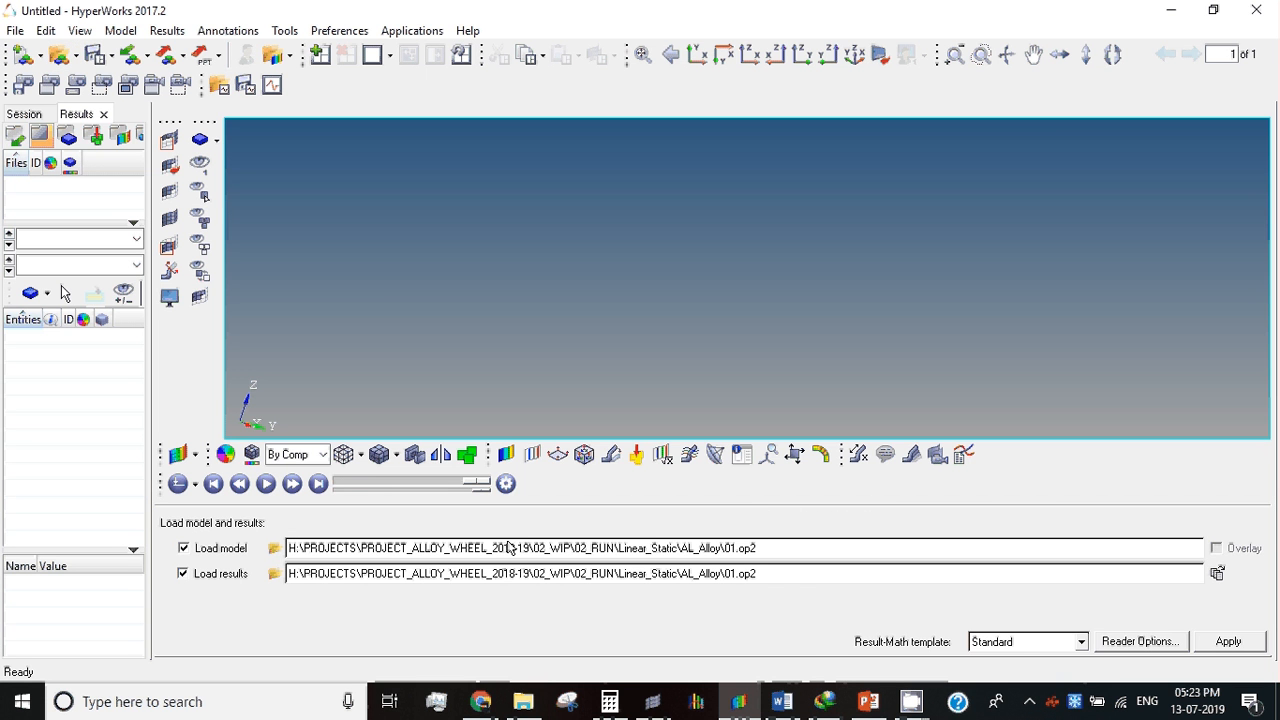
pyautogui.click(274, 548)
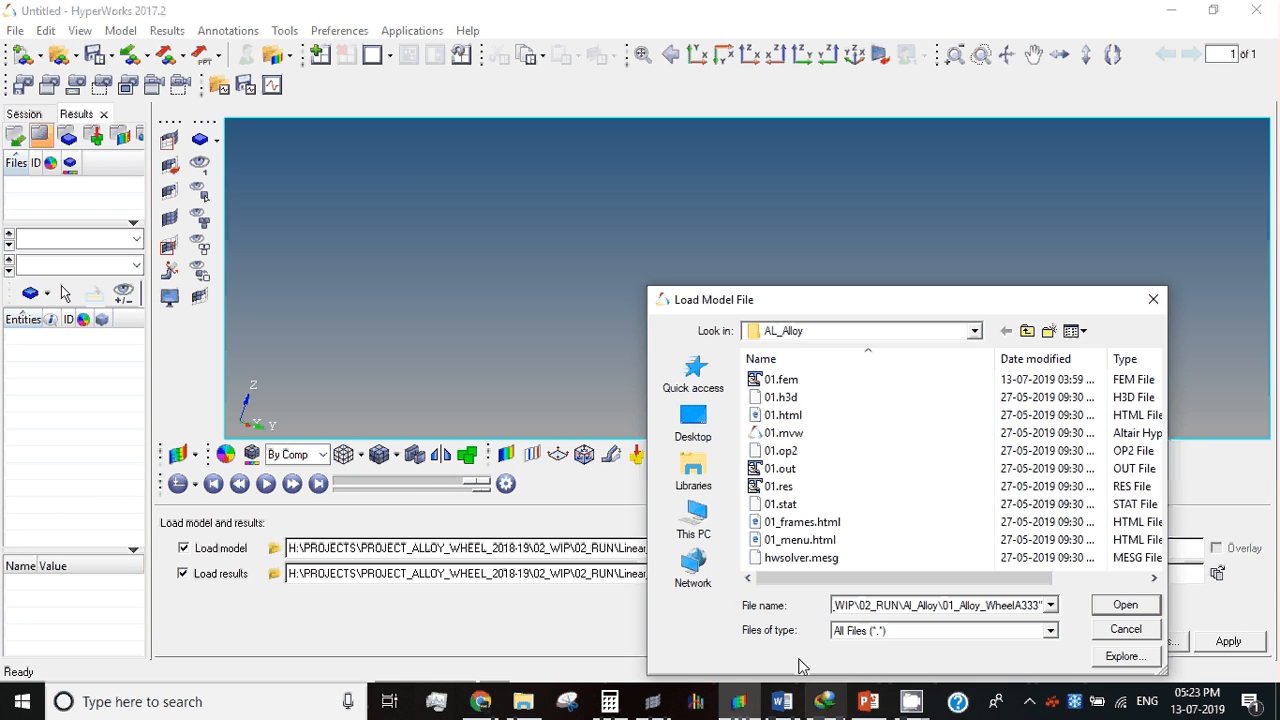
pyautogui.click(1125, 605)
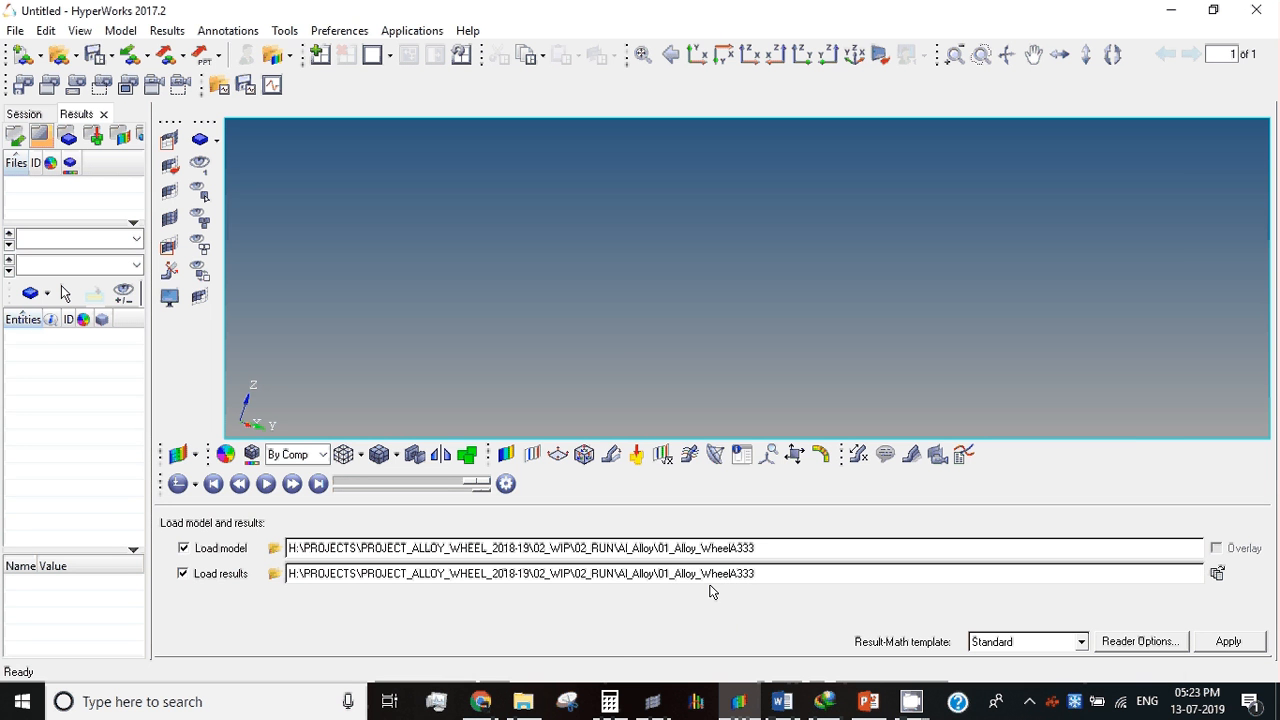
pyautogui.click(1228, 641)
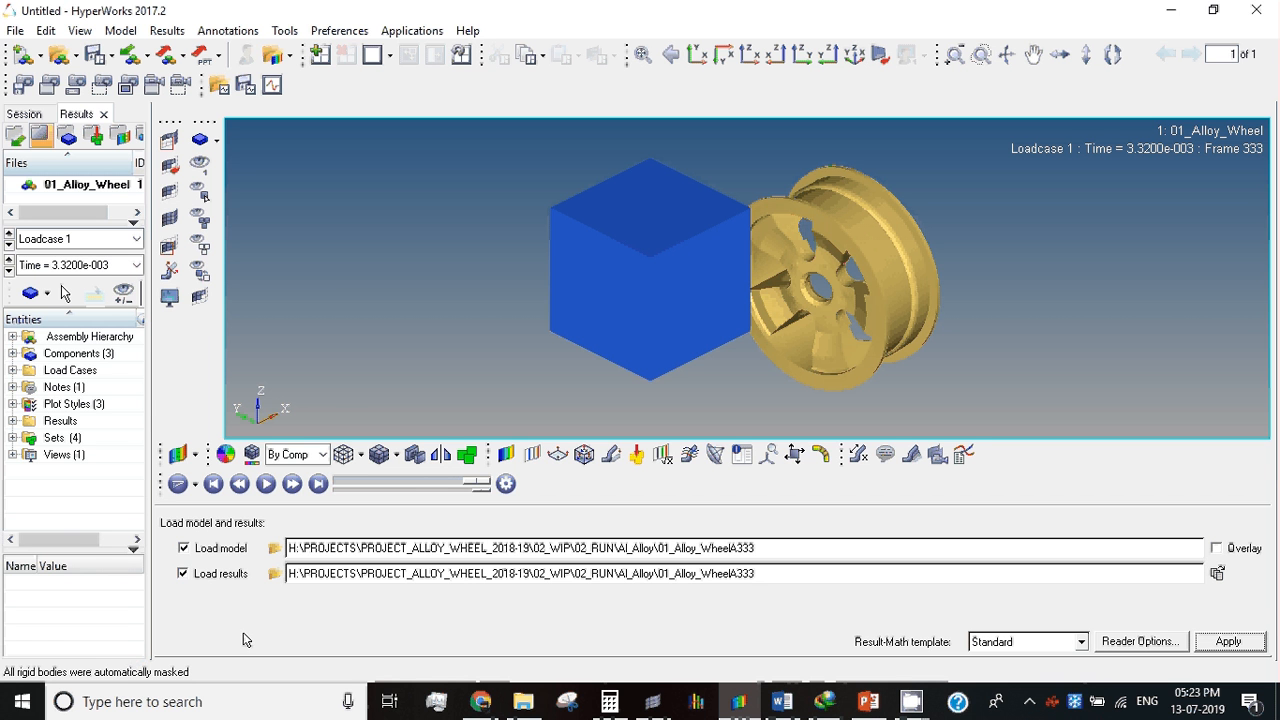
# Step: Examine the list of time steps of Loadcase 1, select Time = 3.3200e-003 and widen the results browser
pyautogui.moveTo(608, 261)
pyautogui.keyDown('ctrl'); pyautogui.mouseDown()
pyautogui.moveTo(828, 419)
pyautogui.moveTo(874, 271)
pyautogui.moveTo(634, 178)
pyautogui.moveTo(586, 257)
pyautogui.mouseUp(); pyautogui.keyUp('ctrl')
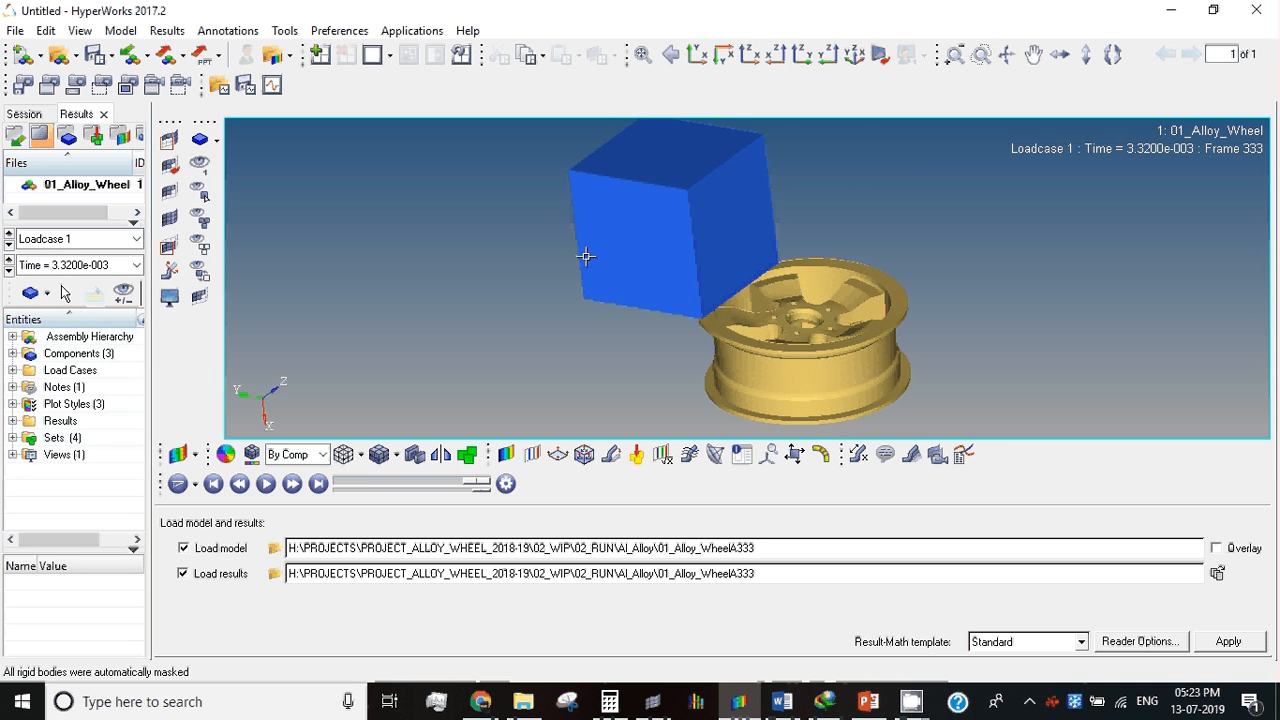
pyautogui.rightClick(534, 248)
pyautogui.click(122, 264)
pyautogui.click(130, 265)
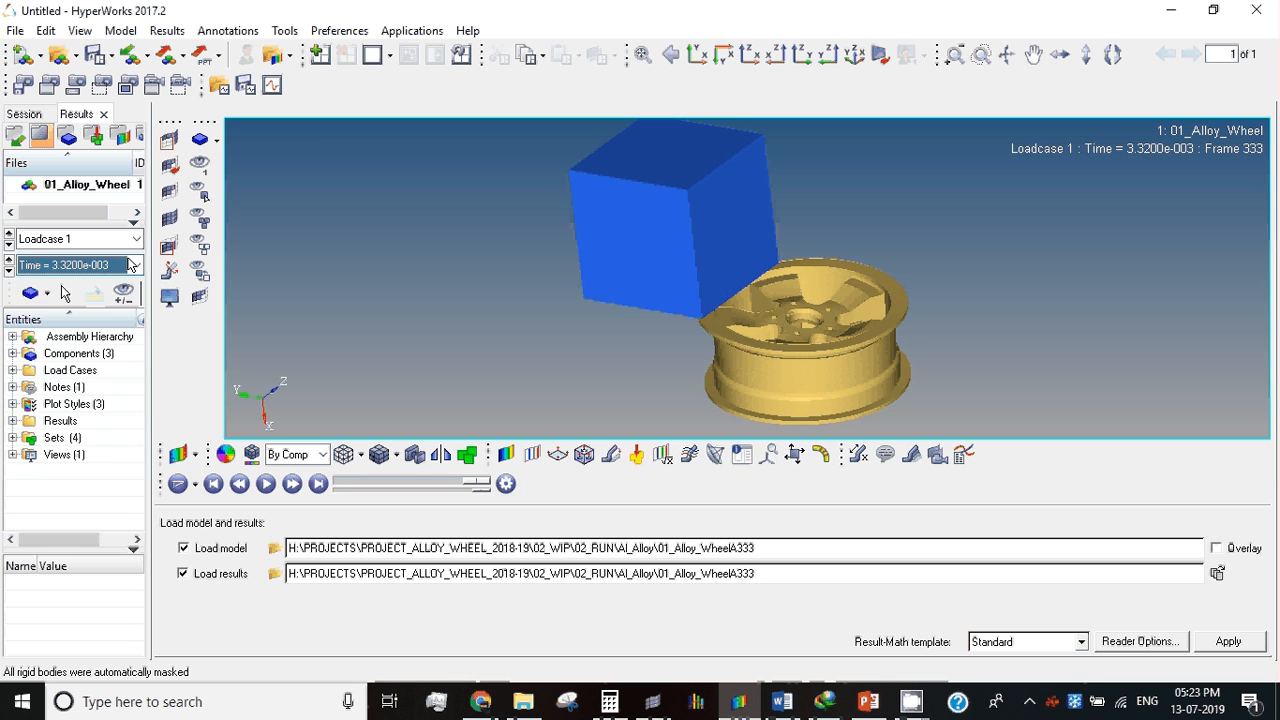
pyautogui.click(131, 263)
pyautogui.moveTo(135, 388)
pyautogui.mouseDown()
pyautogui.moveTo(131, 287)
pyautogui.moveTo(136, 407)
pyautogui.mouseUp()
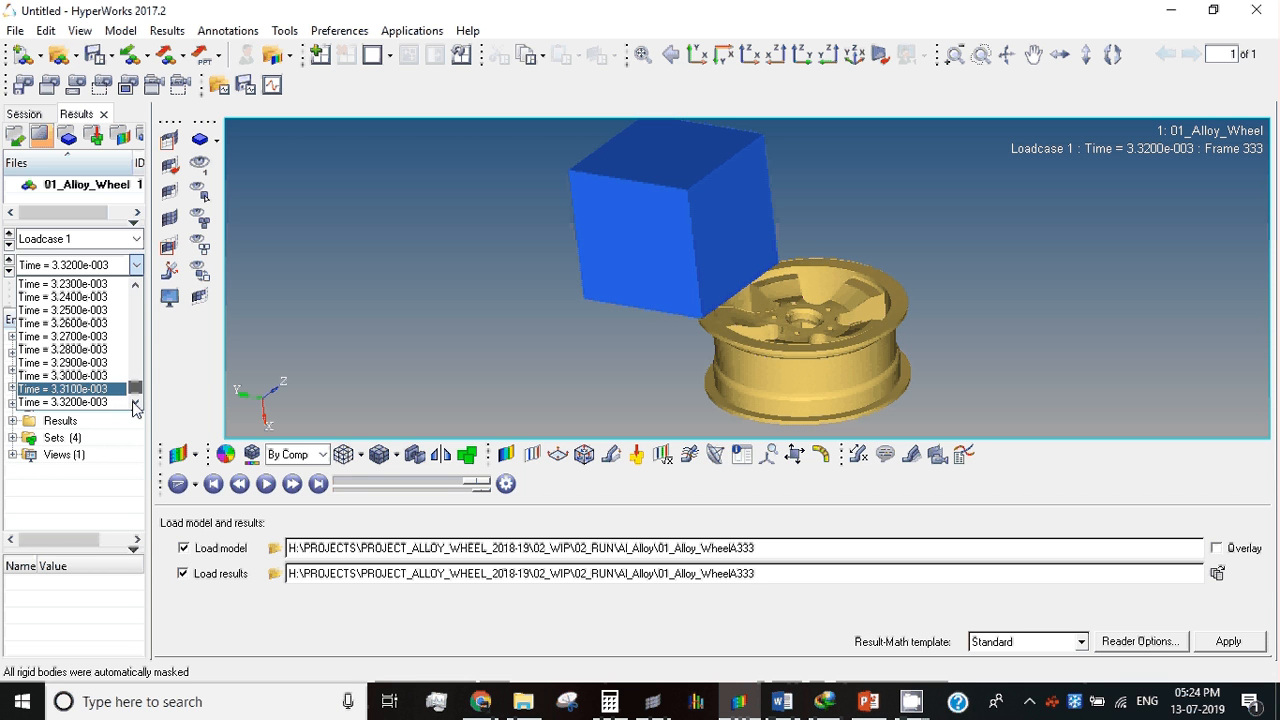
pyautogui.click(74, 404)
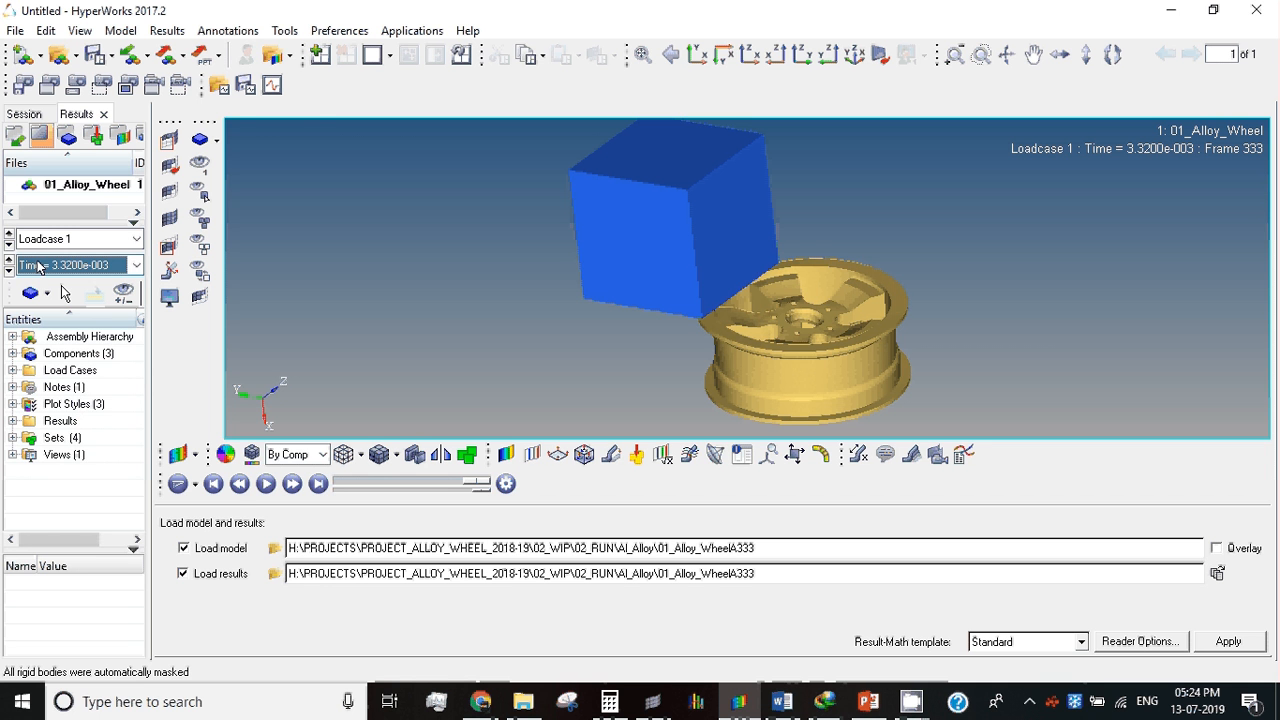
pyautogui.moveTo(150, 361); pyautogui.dragTo(242, 355)
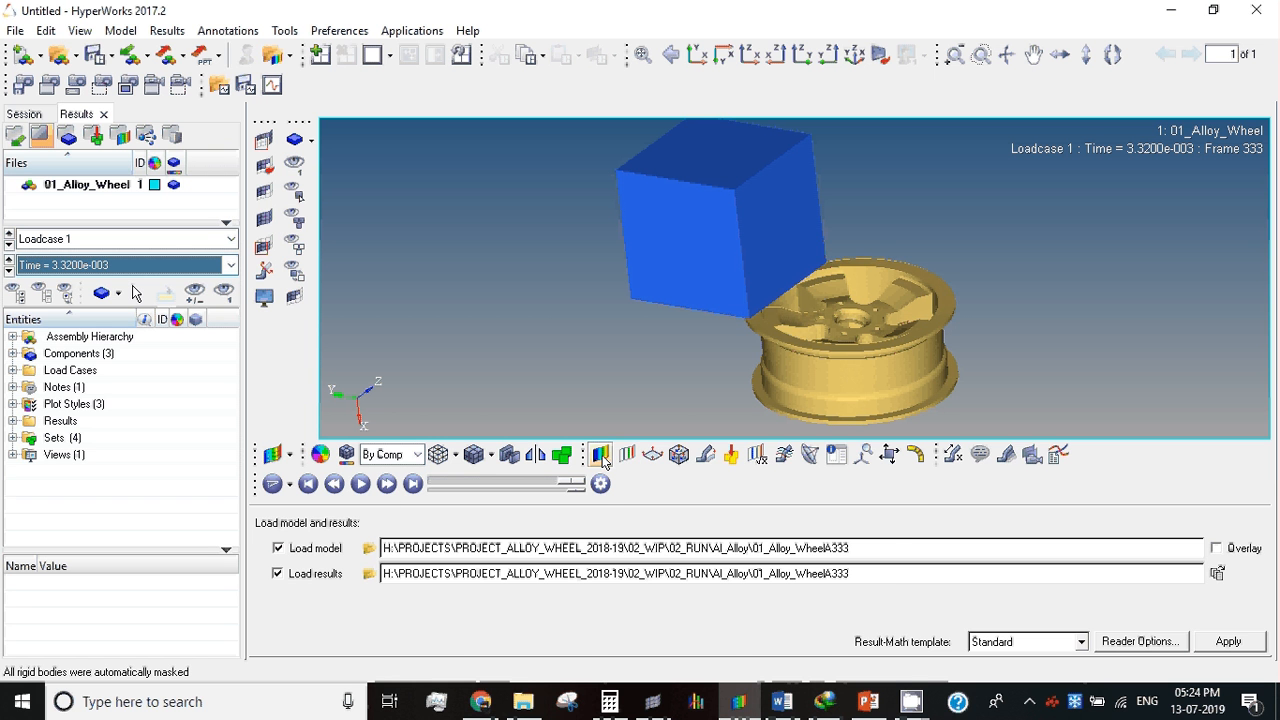
# Step: Apply a Displacement (v) magnitude contour to all displayed elements
pyautogui.click(600, 455)
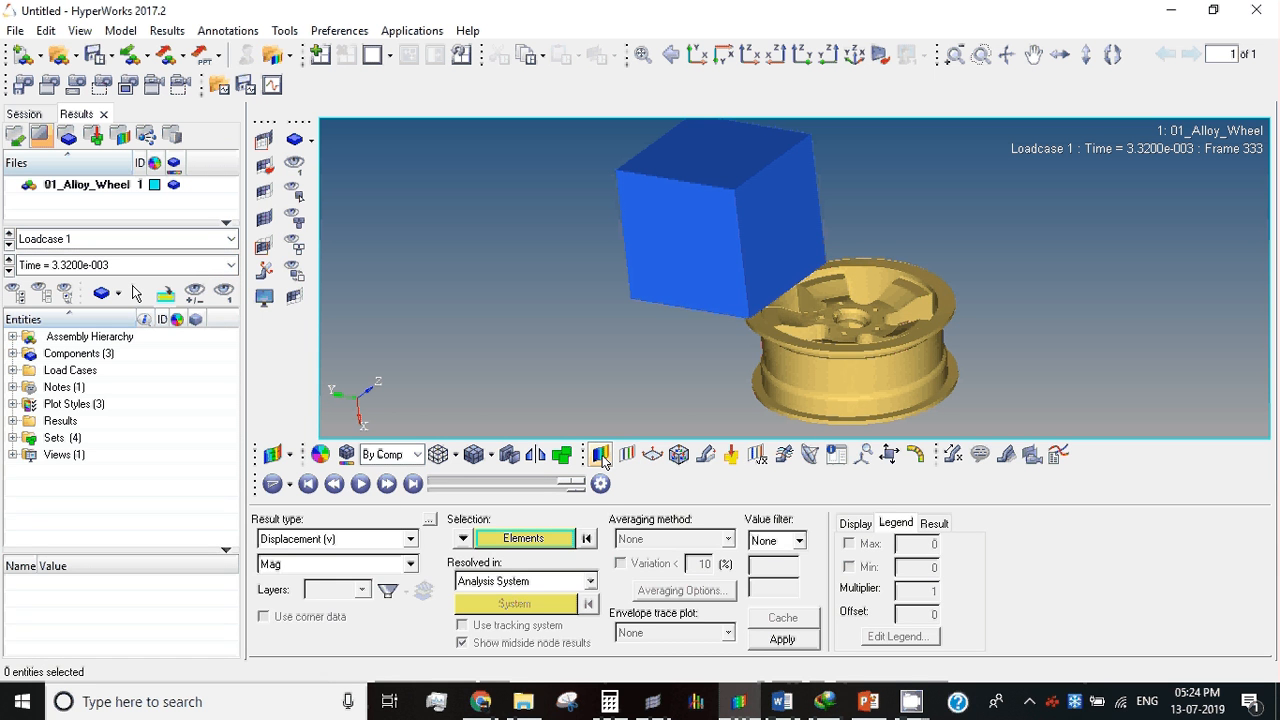
pyautogui.click(510, 539)
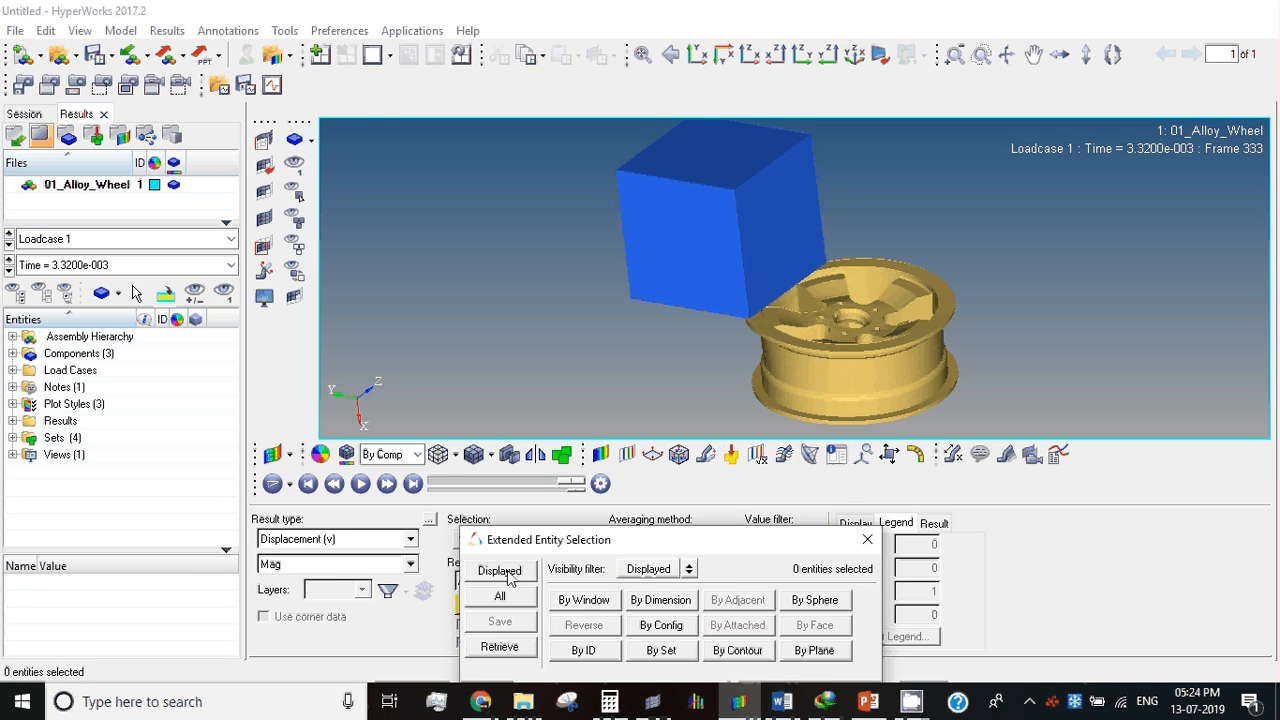
pyautogui.click(500, 571)
pyautogui.click(790, 642)
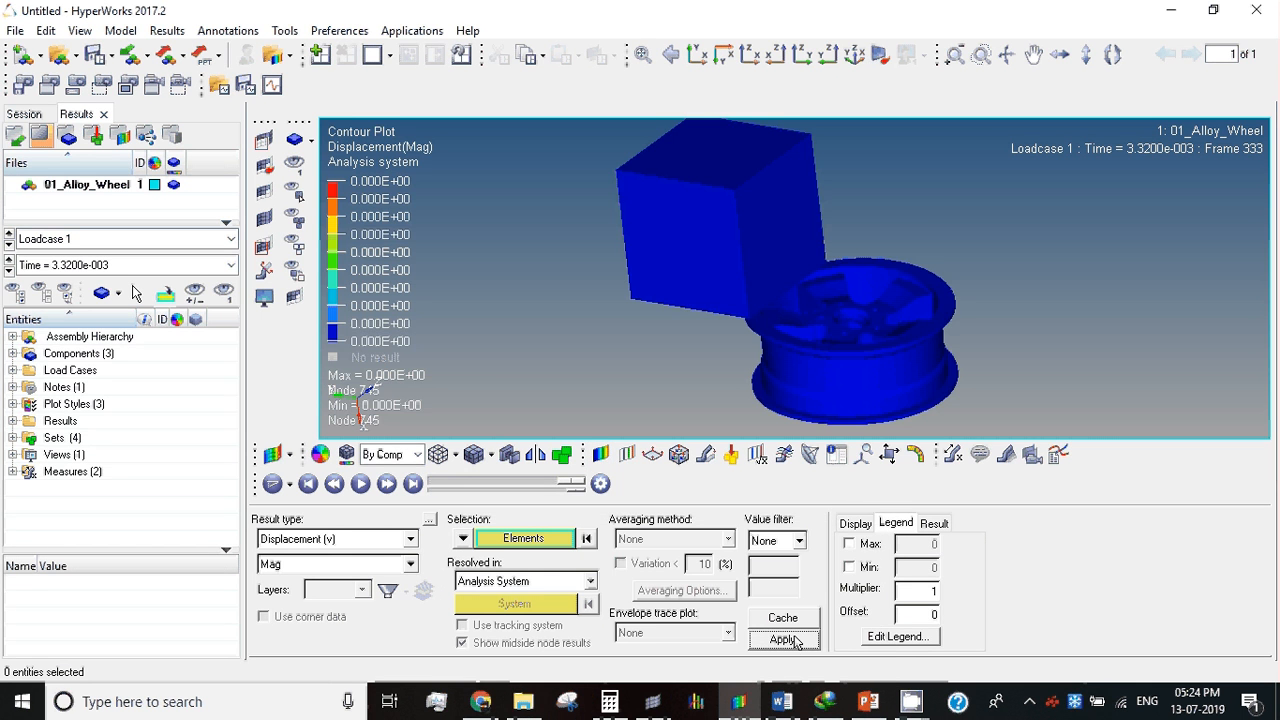
# Step: Animate the displacement contour, try modal animation mode, set it back to transient mode and examine the block's impact on the wheel
pyautogui.click(360, 484)
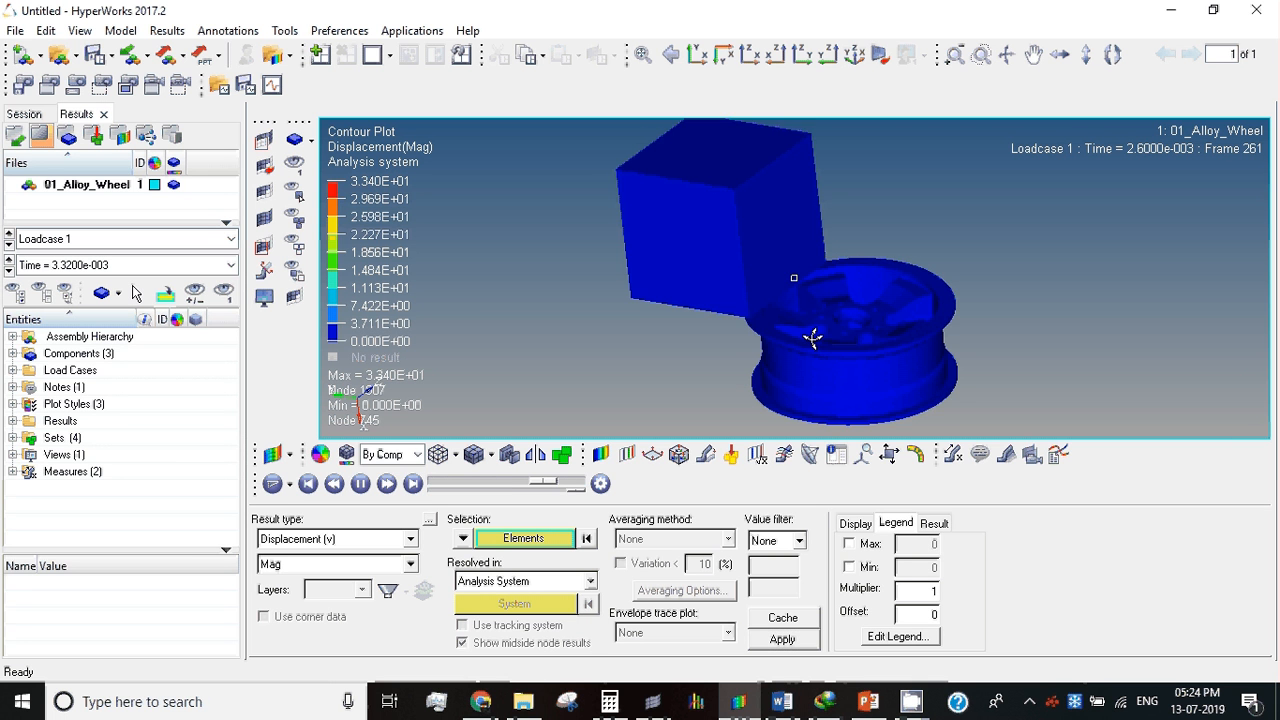
pyautogui.click(288, 484)
pyautogui.click(300, 540)
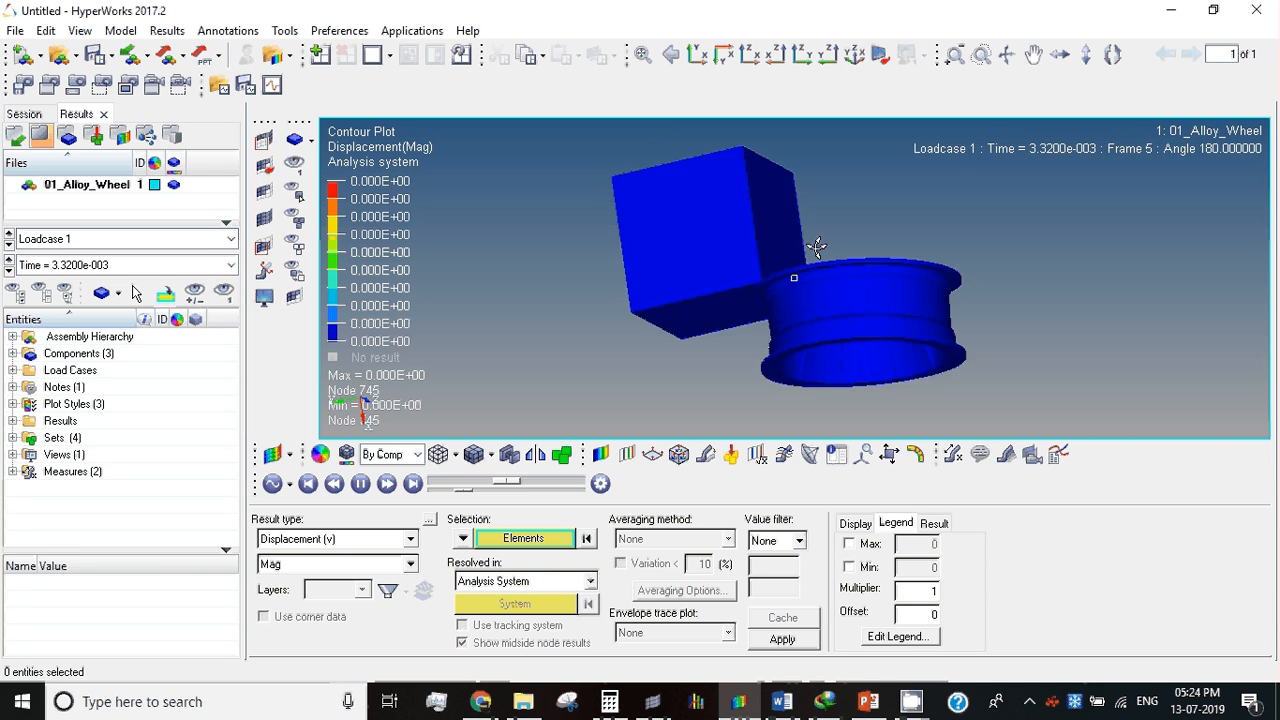
pyautogui.click(290, 486)
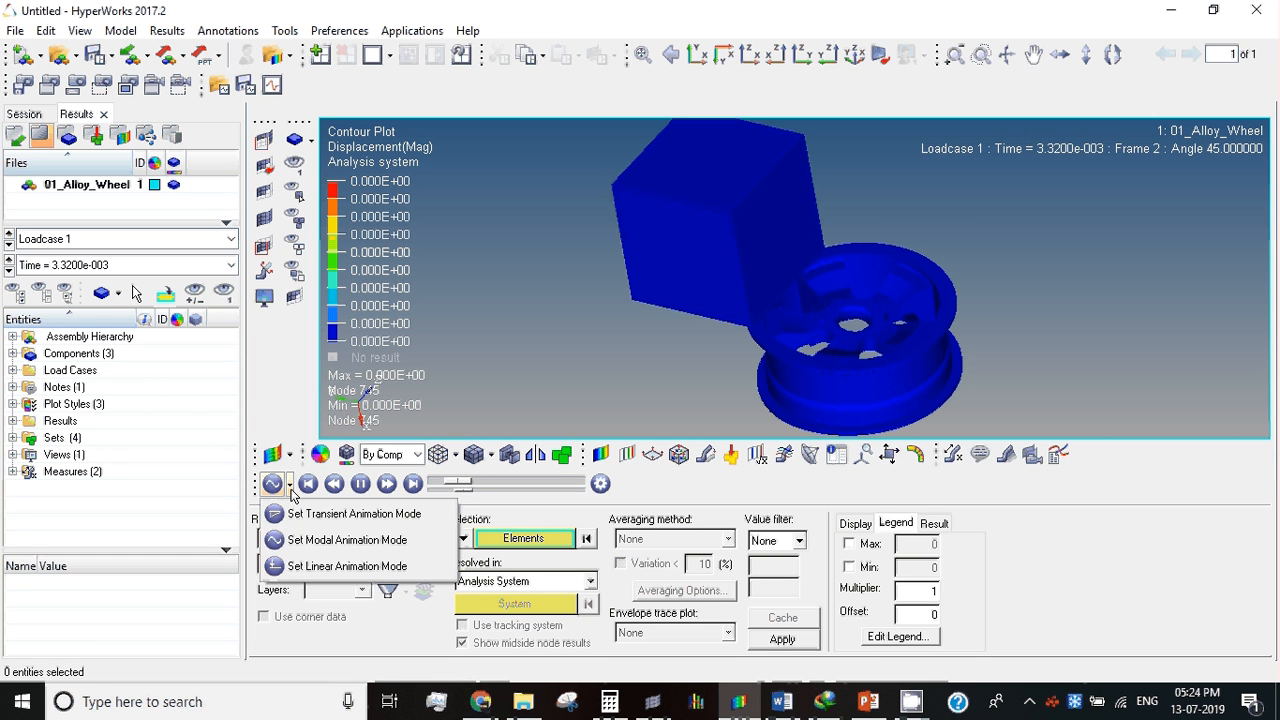
pyautogui.click(298, 512)
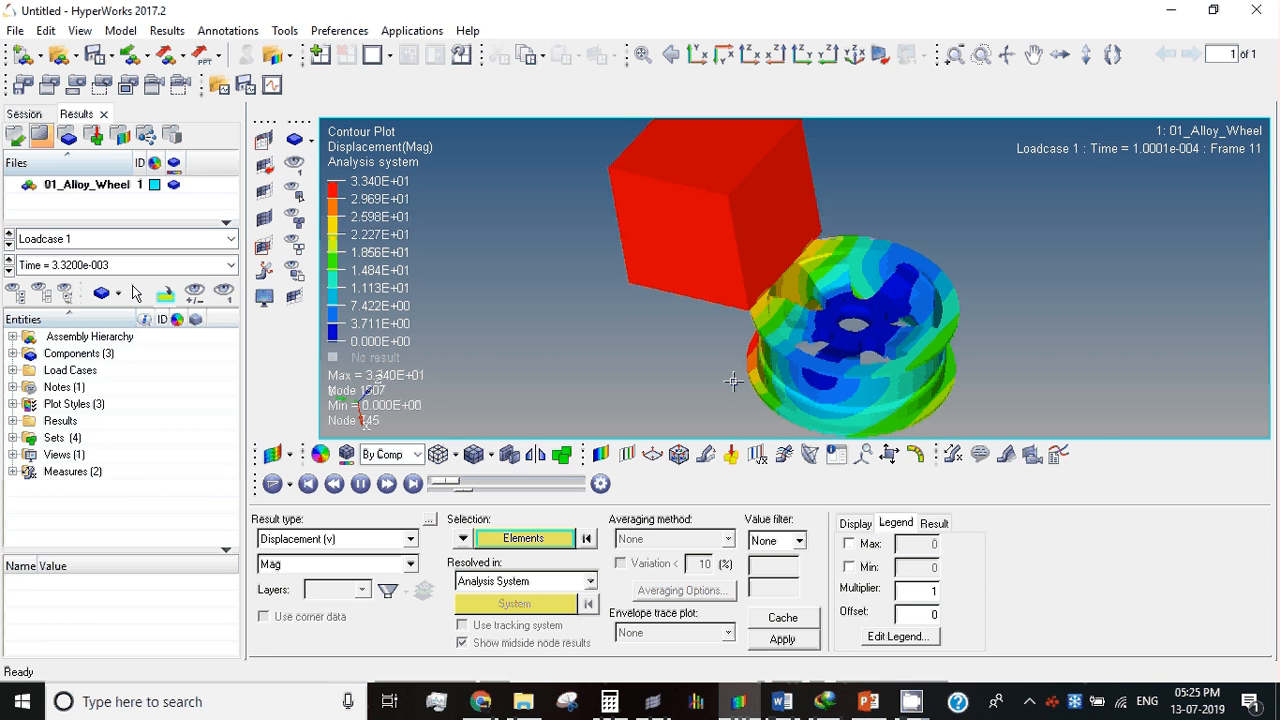
pyautogui.keyDown('ctrl'); pyautogui.moveTo(814, 320); pyautogui.dragTo(854, 246); pyautogui.keyUp('ctrl')
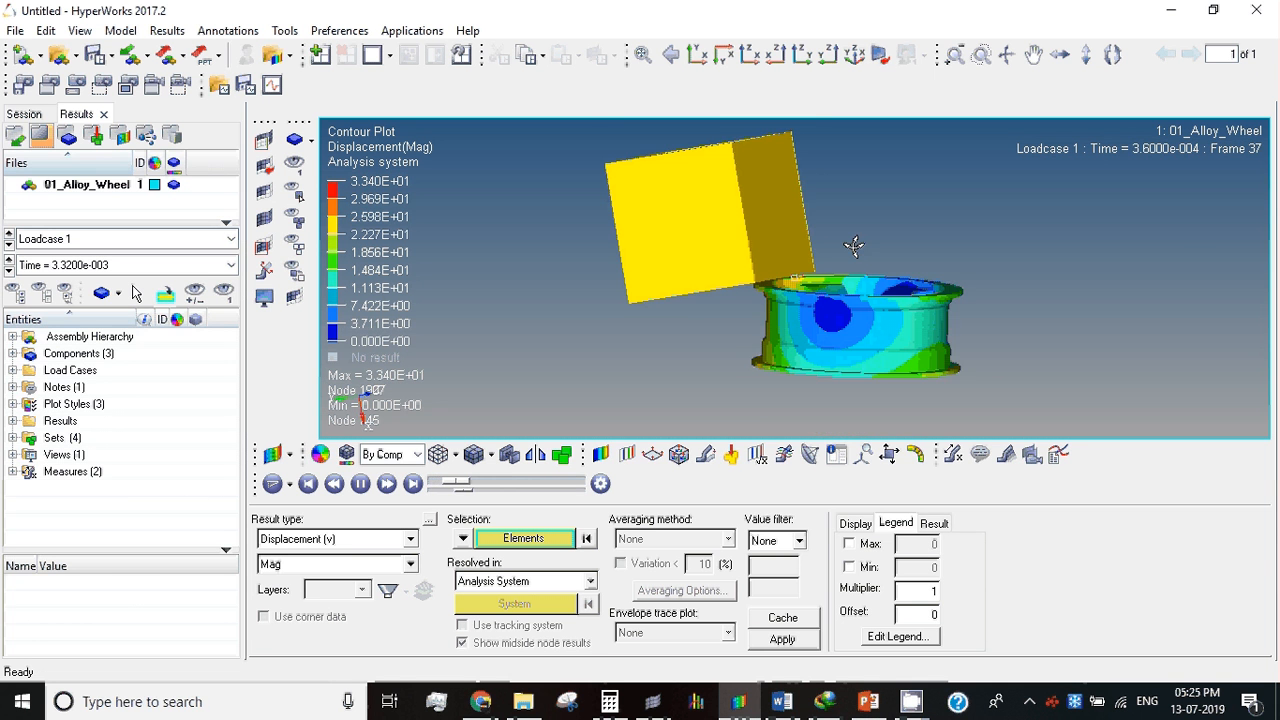
pyautogui.scroll(2, 800, 300)
pyautogui.keyDown('ctrl'); pyautogui.moveTo(800, 300); pyautogui.dragTo(881, 289); pyautogui.keyUp('ctrl')
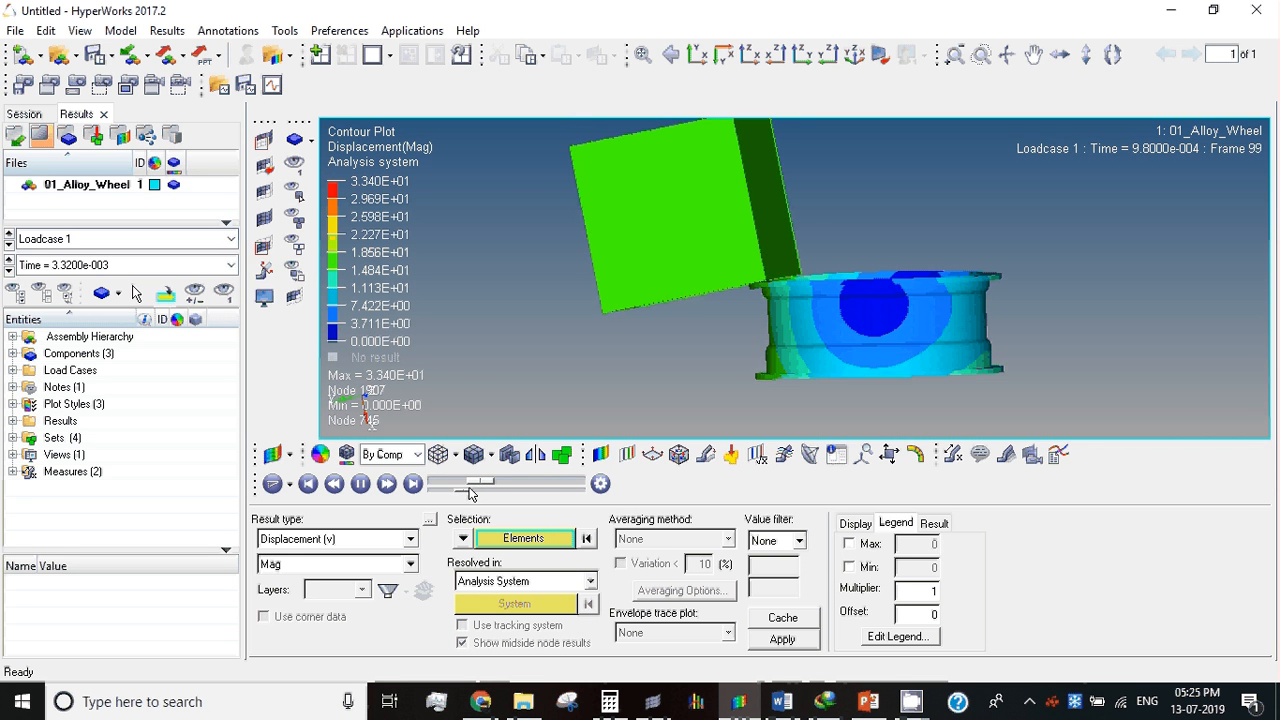
# Step: Apply a Von Mises (s) scalar value contour to all displayed elements in place of the displacement contour
pyautogui.scroll(2, 807, 318)
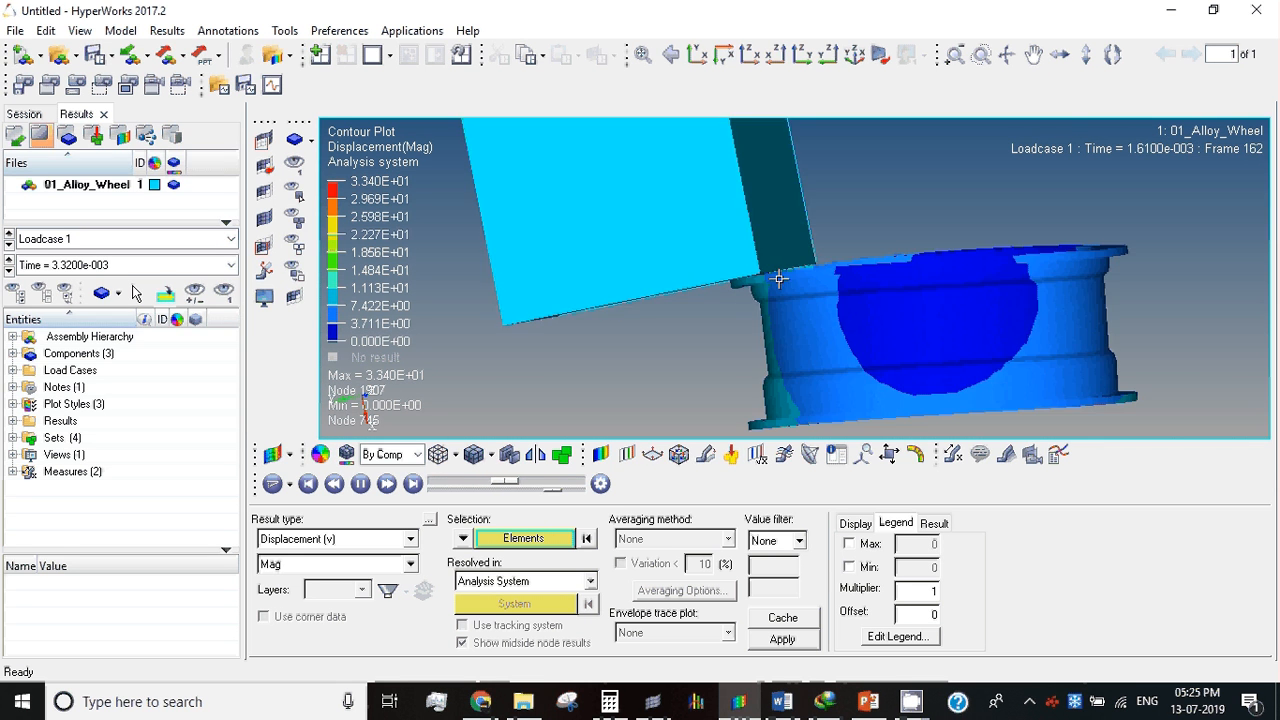
pyautogui.scroll(2, 780, 278)
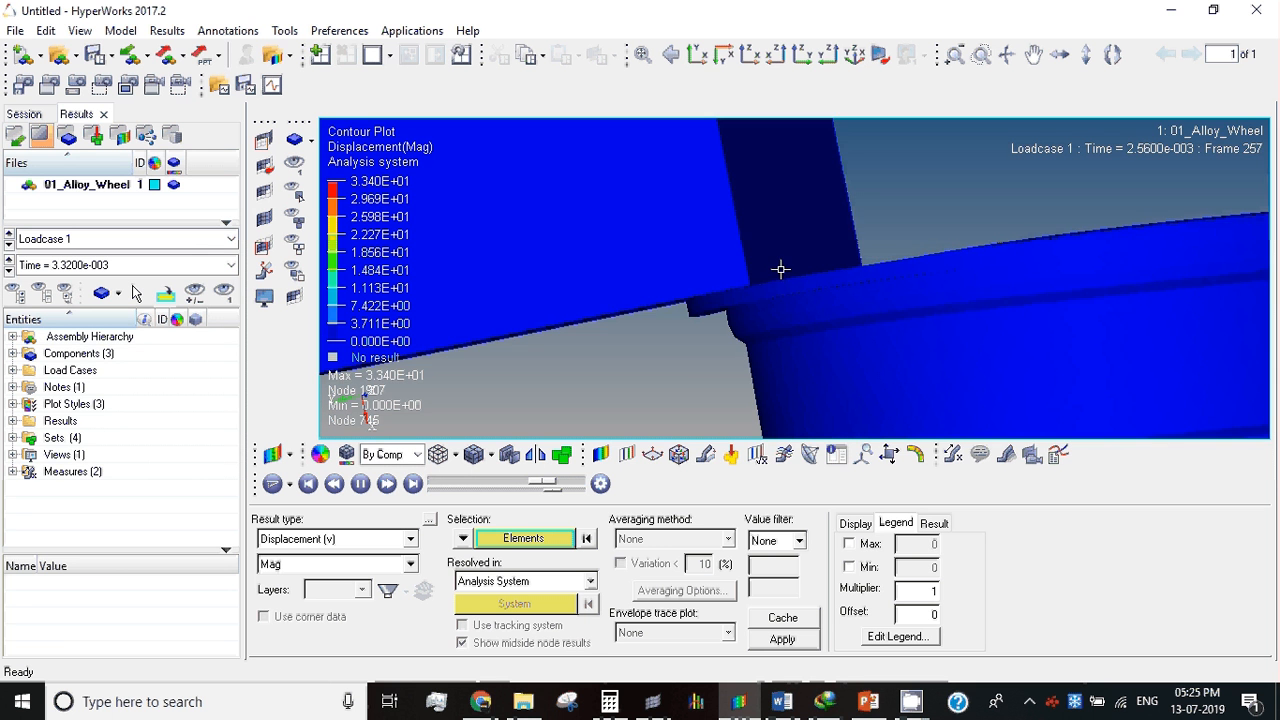
pyautogui.keyDown('ctrl'); pyautogui.moveTo(778, 279); pyautogui.dragTo(726, 266); pyautogui.keyUp('ctrl')
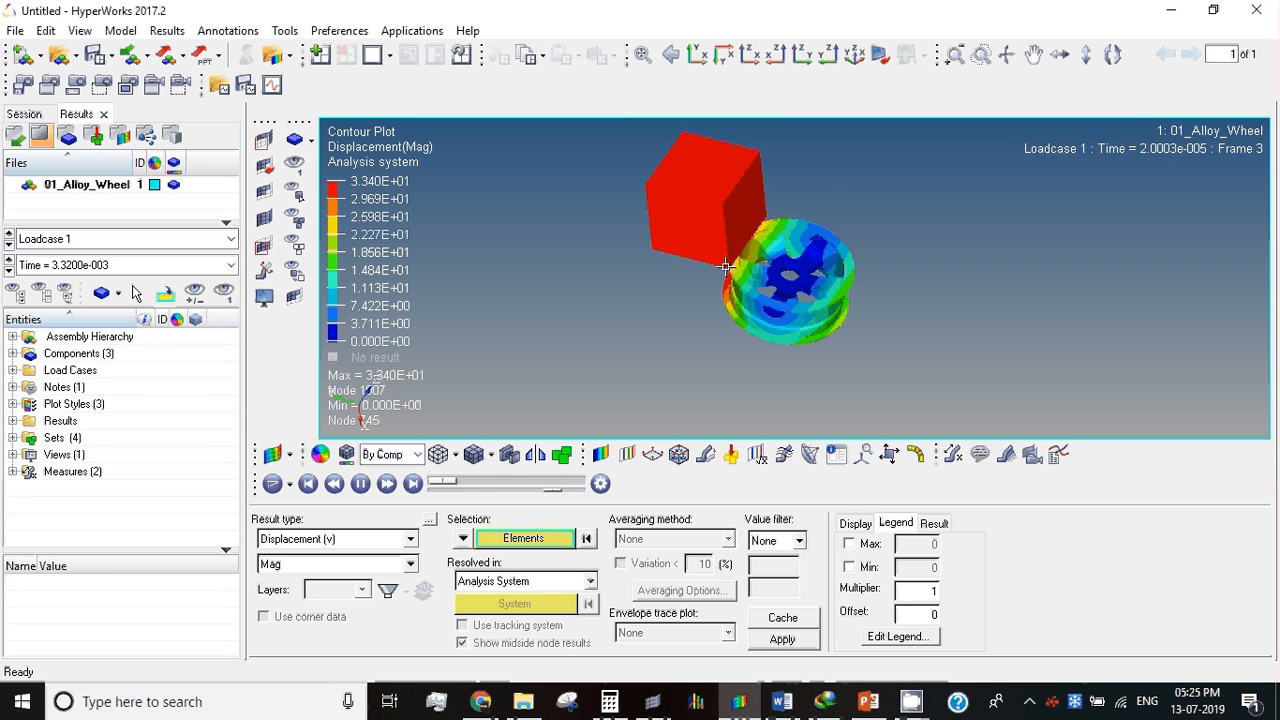
pyautogui.scroll(3, 727, 267)
pyautogui.keyDown('ctrl'); pyautogui.moveTo(727, 267); pyautogui.dragTo(763, 237); pyautogui.keyUp('ctrl')
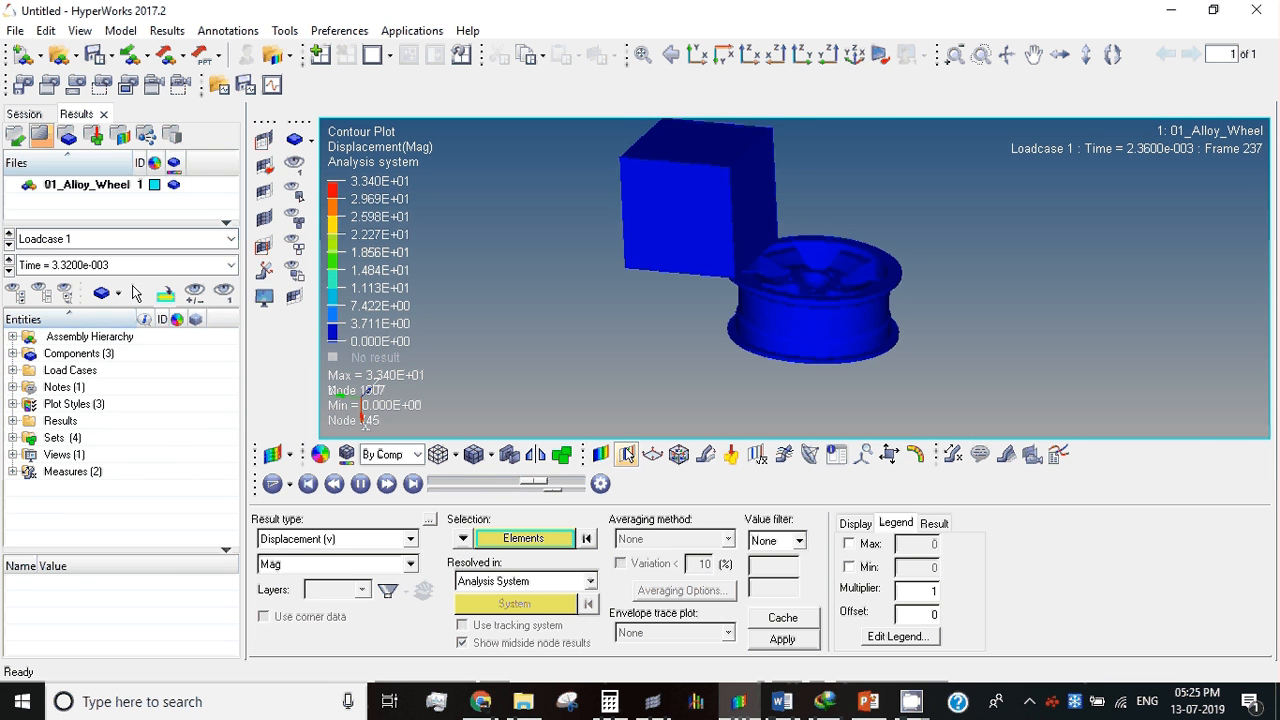
pyautogui.click(300, 539)
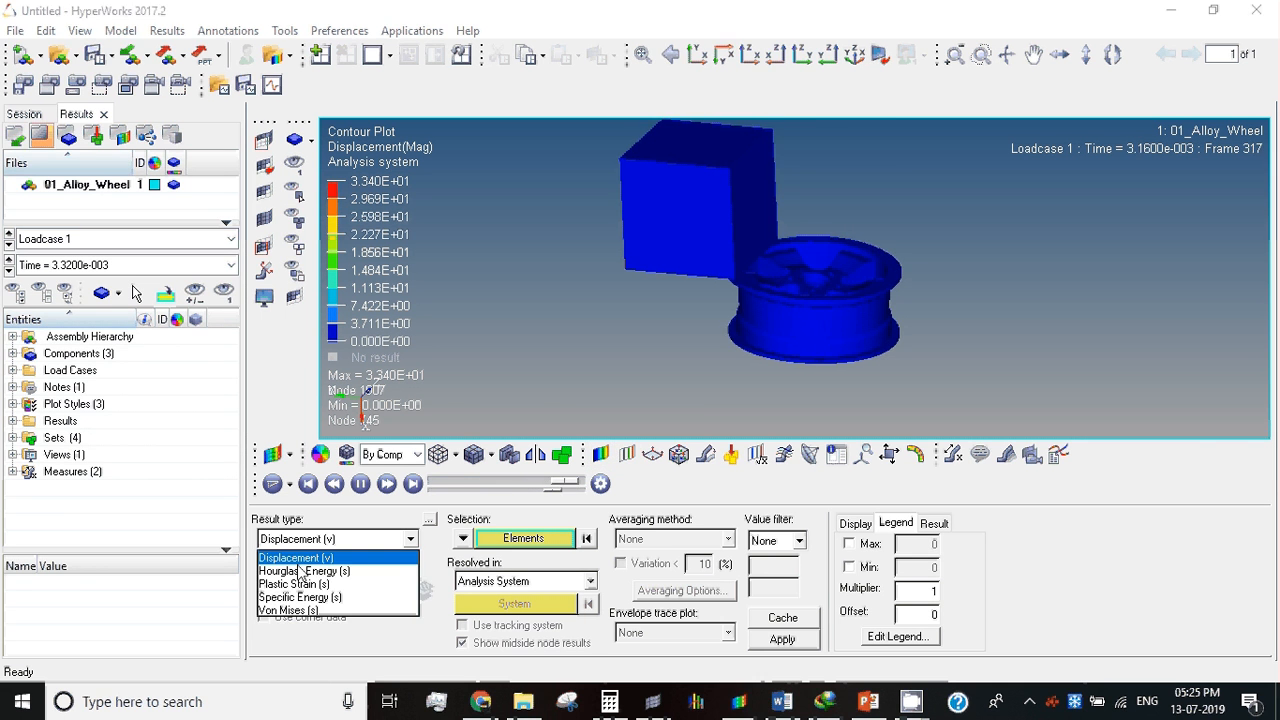
pyautogui.click(295, 608)
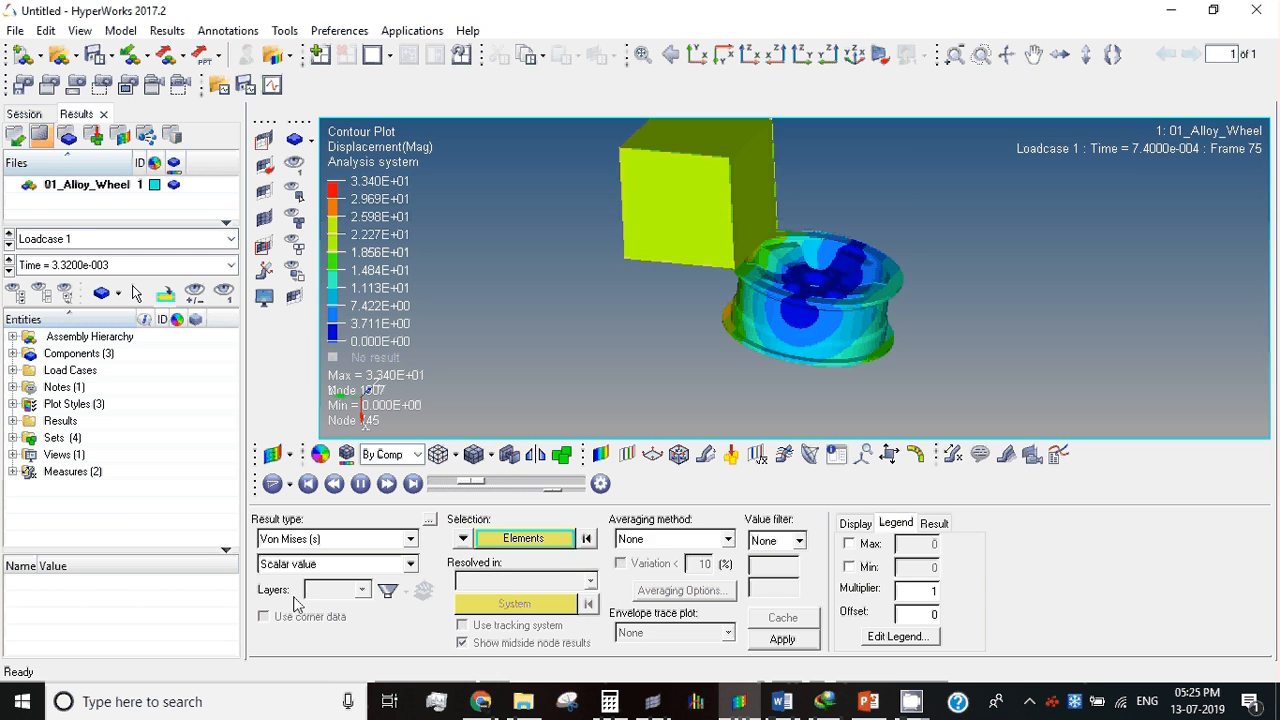
pyautogui.click(550, 542)
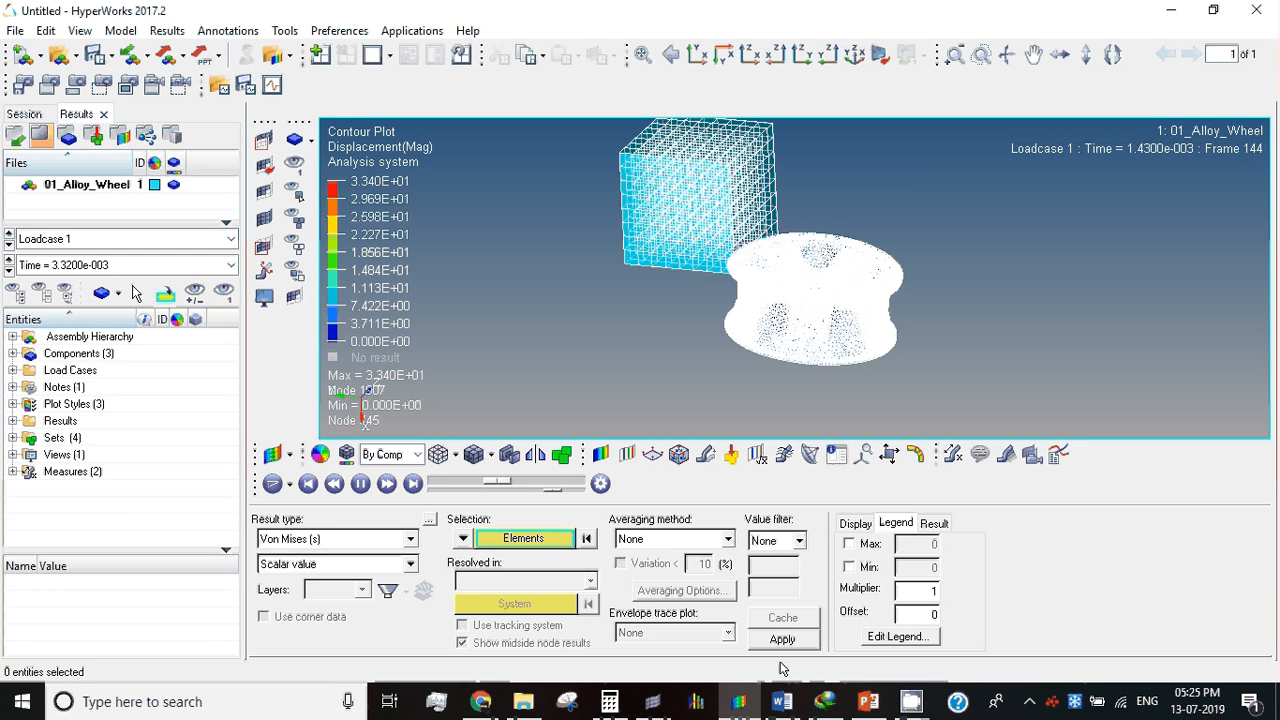
pyautogui.click(782, 639)
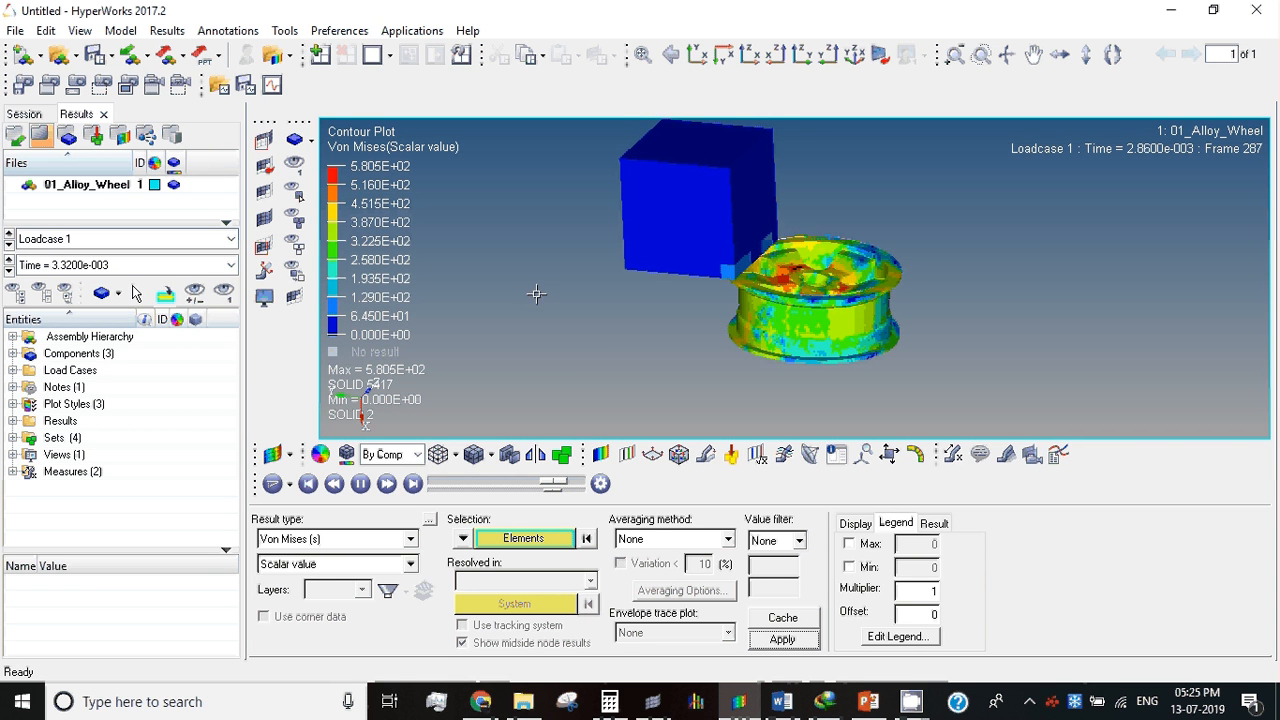
# Step: Set the averaging method of the Von Mises contour to Simple and apply it
pyautogui.click(680, 539)
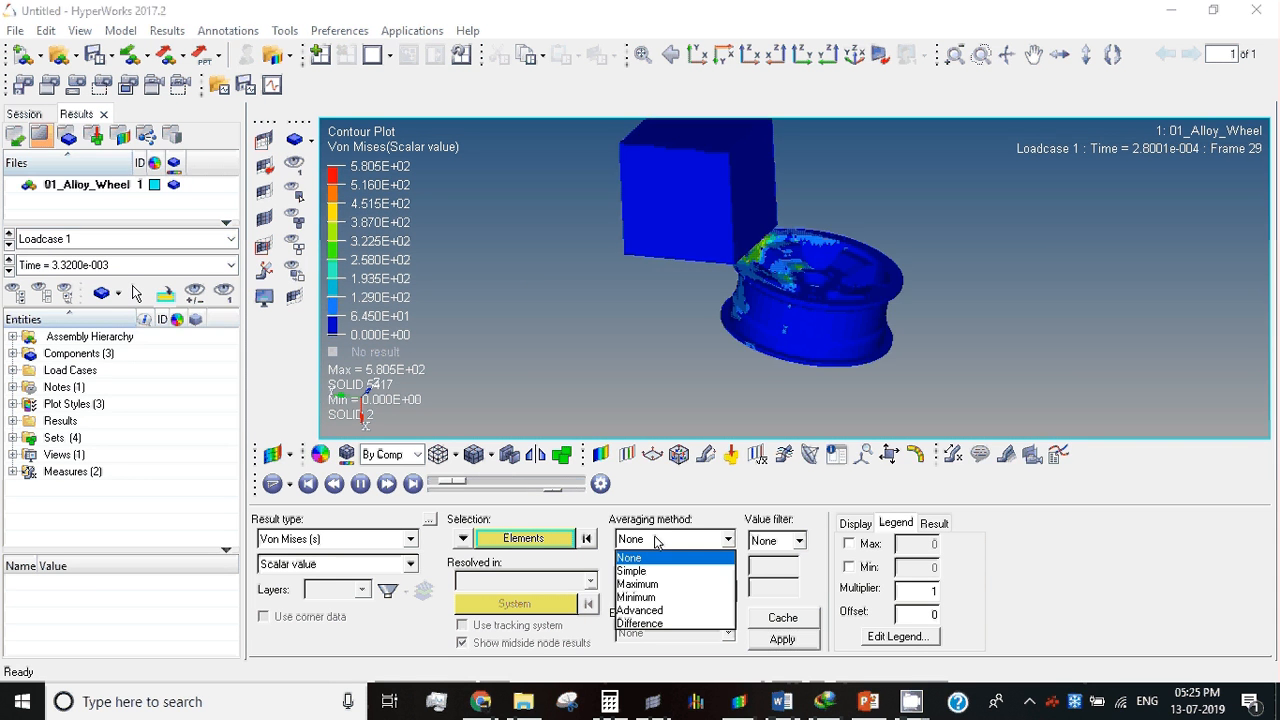
pyautogui.click(652, 571)
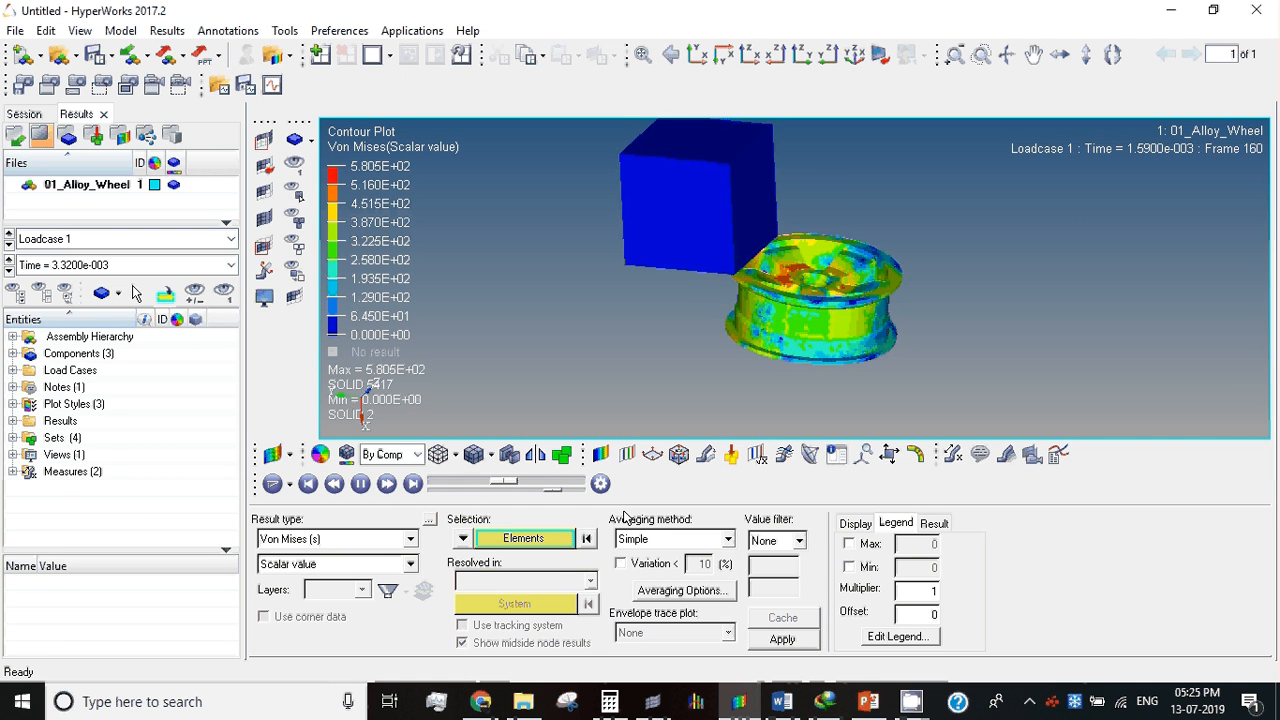
pyautogui.click(783, 639)
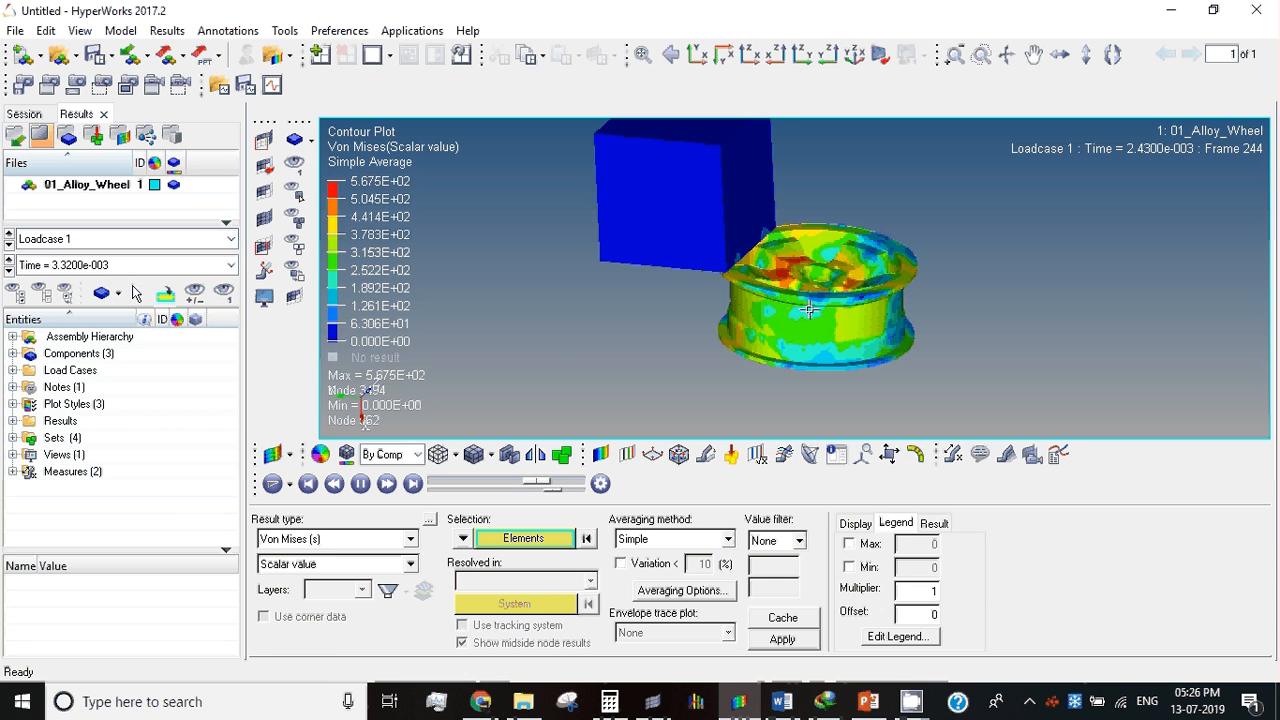
# Step: Show the Static MinMax Result measure on the wheel with only its maximum value displayed
pyautogui.keyDown('ctrl'); pyautogui.moveTo(809, 309); pyautogui.dragTo(625, 318, button='right'); pyautogui.keyUp('ctrl')
pyautogui.keyDown('ctrl'); pyautogui.scroll(3, 606, 291); pyautogui.keyUp('ctrl')
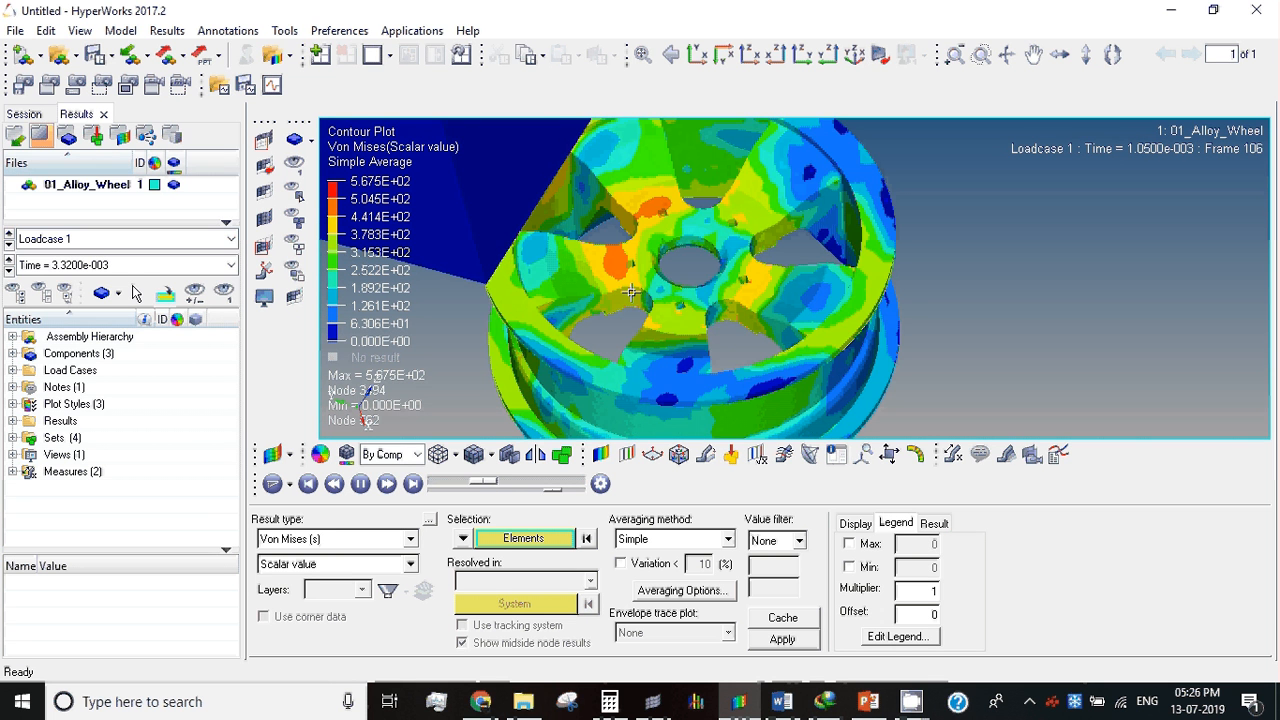
pyautogui.keyDown('ctrl'); pyautogui.moveTo(649, 268); pyautogui.dragTo(623, 244); pyautogui.keyUp('ctrl')
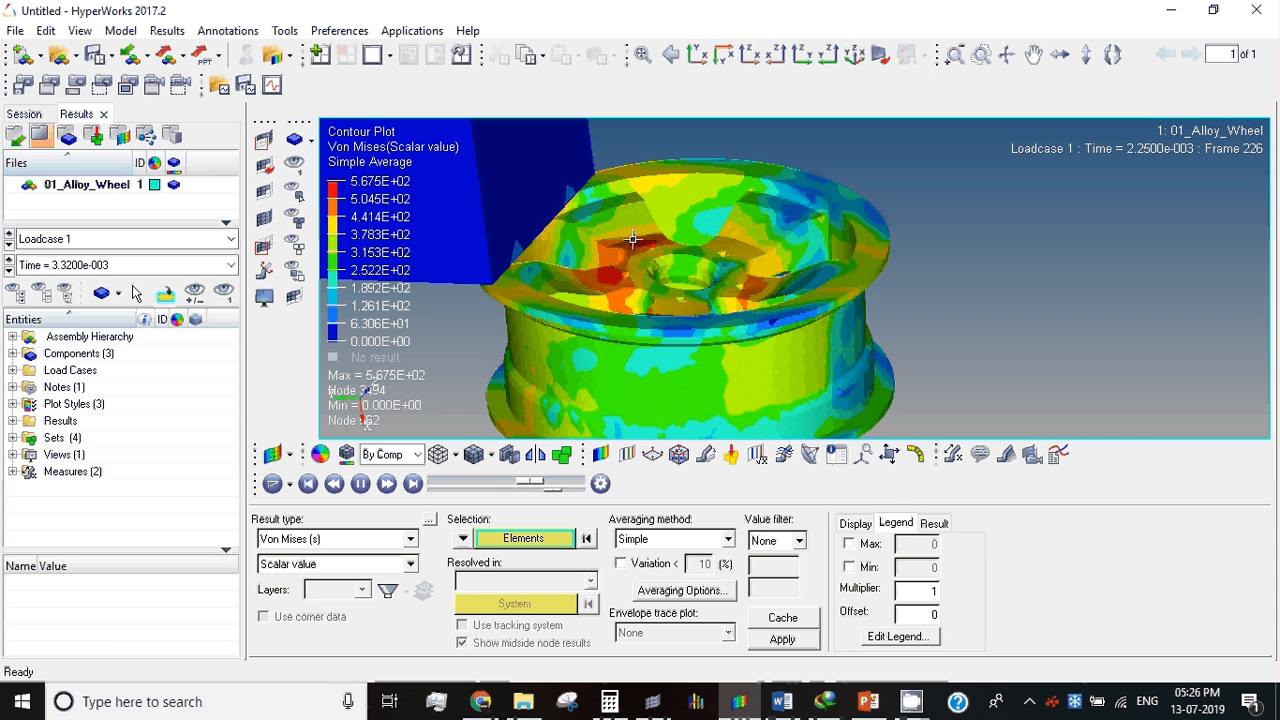
pyautogui.click(951, 456)
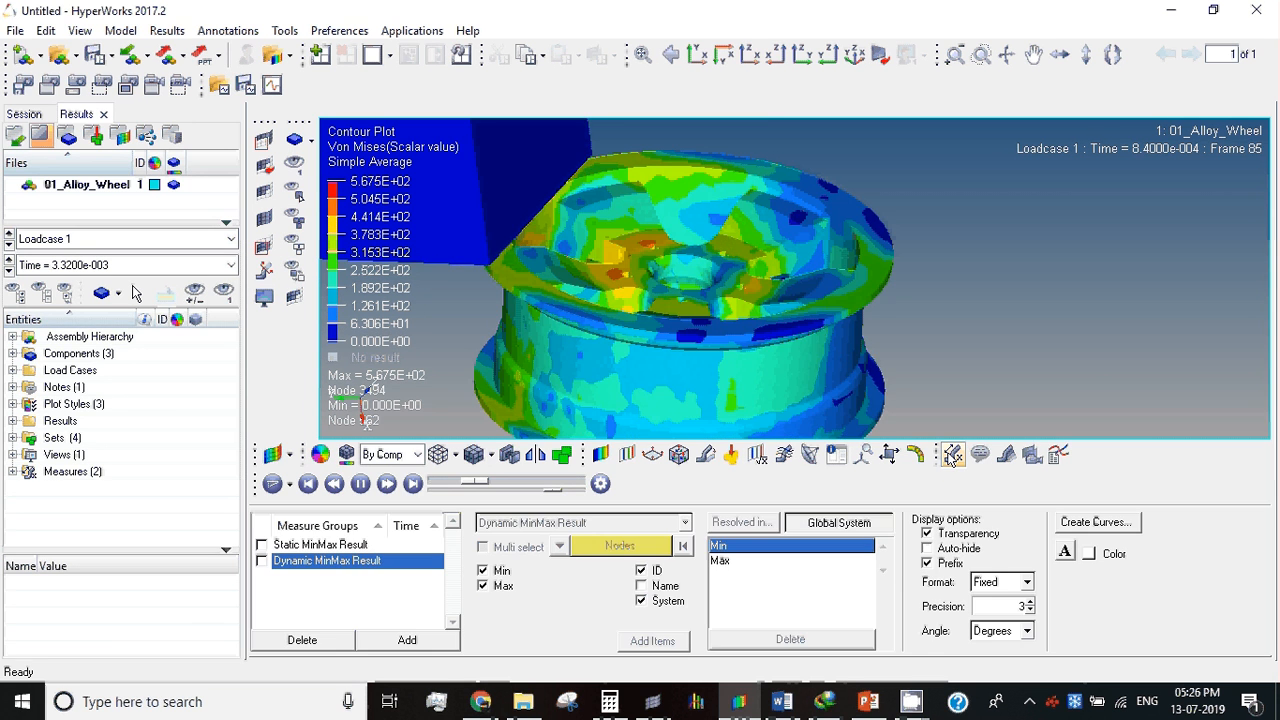
pyautogui.click(262, 545)
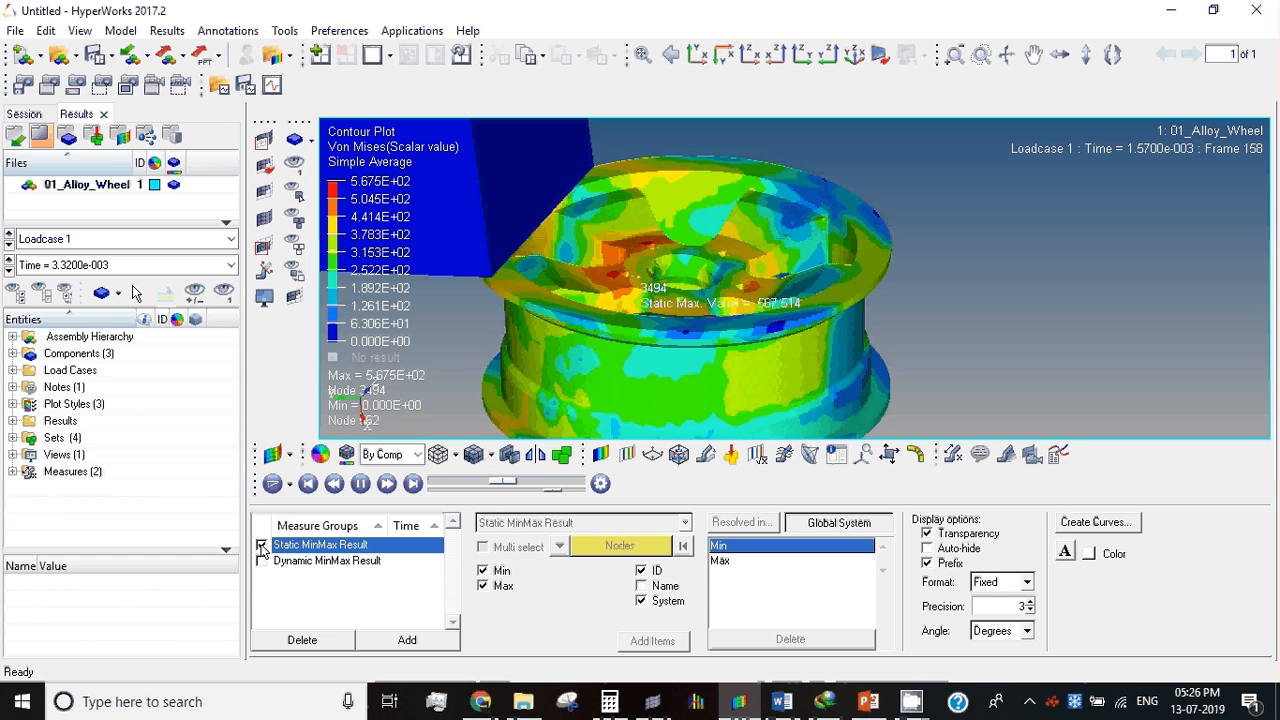
pyautogui.click(483, 571)
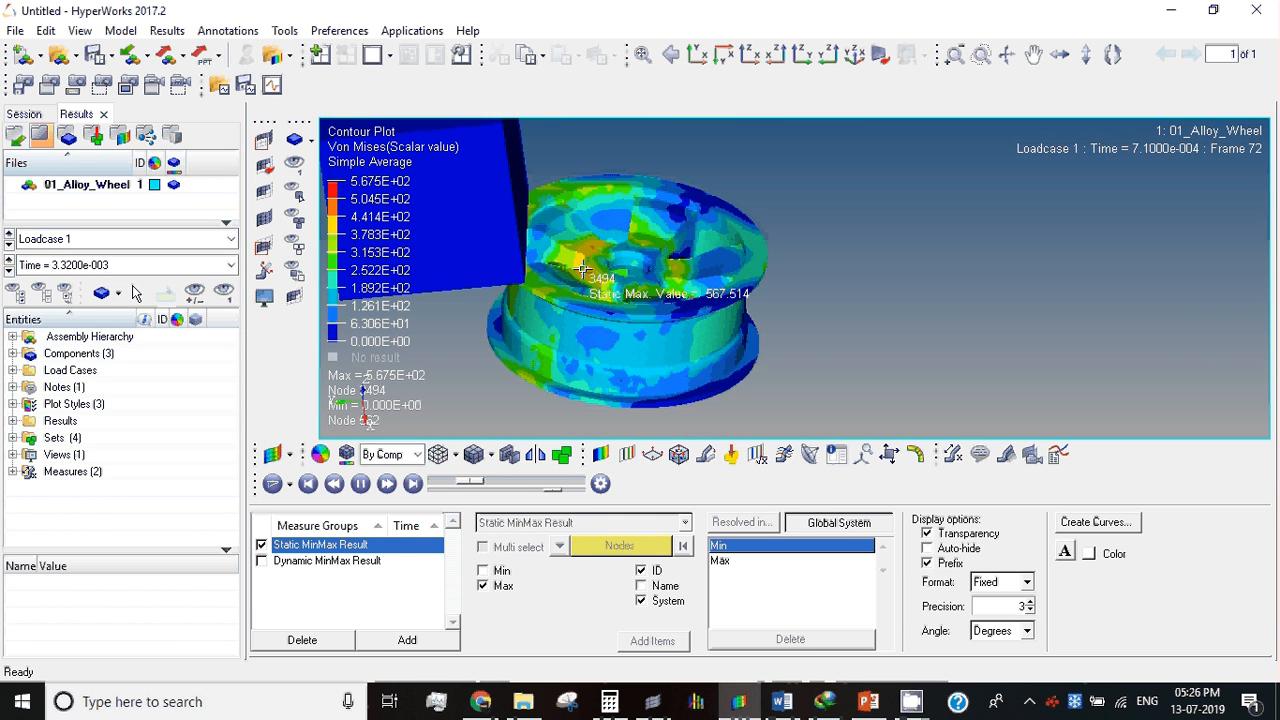
# Step: Examine the location of the static maximum stress on the wheel while the impact animates
pyautogui.keyDown('ctrl'); pyautogui.scroll(-1, 582, 268); pyautogui.keyUp('ctrl')
pyautogui.keyDown('ctrl'); pyautogui.moveTo(582, 268); pyautogui.dragTo(729, 318, button='right'); pyautogui.keyUp('ctrl')
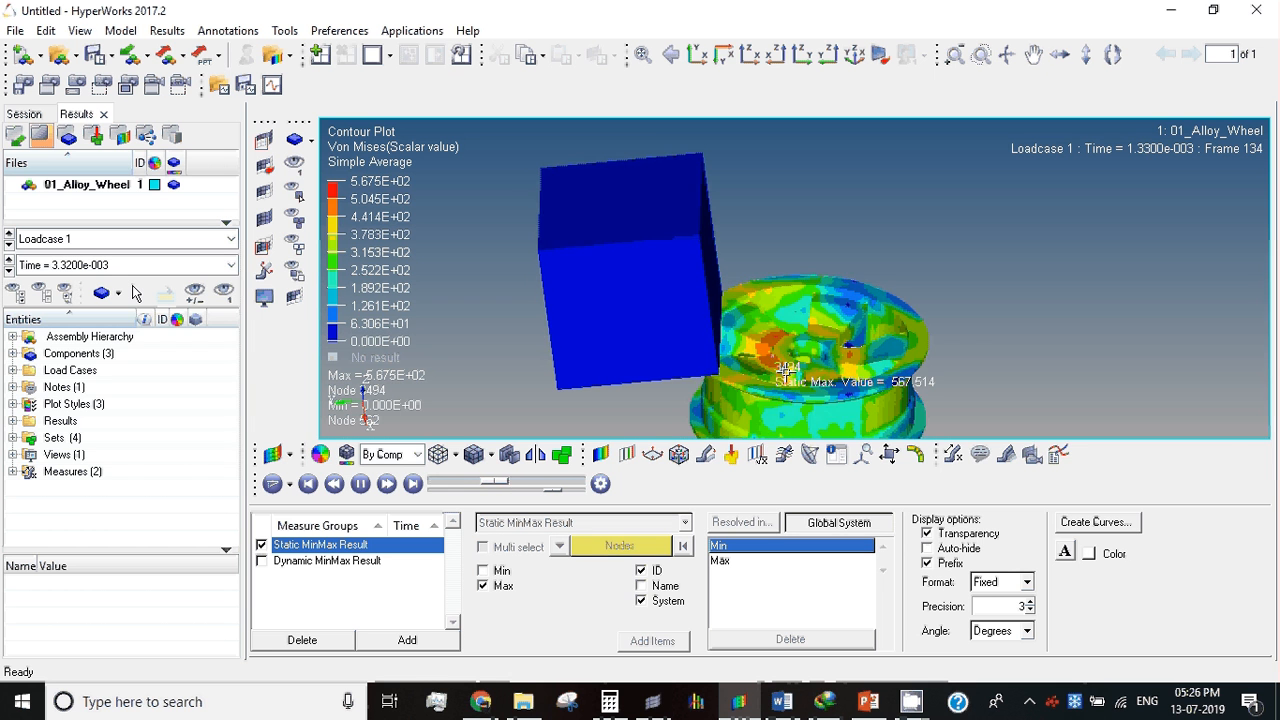
pyautogui.rightClick(671, 307)
pyautogui.click(740, 273)
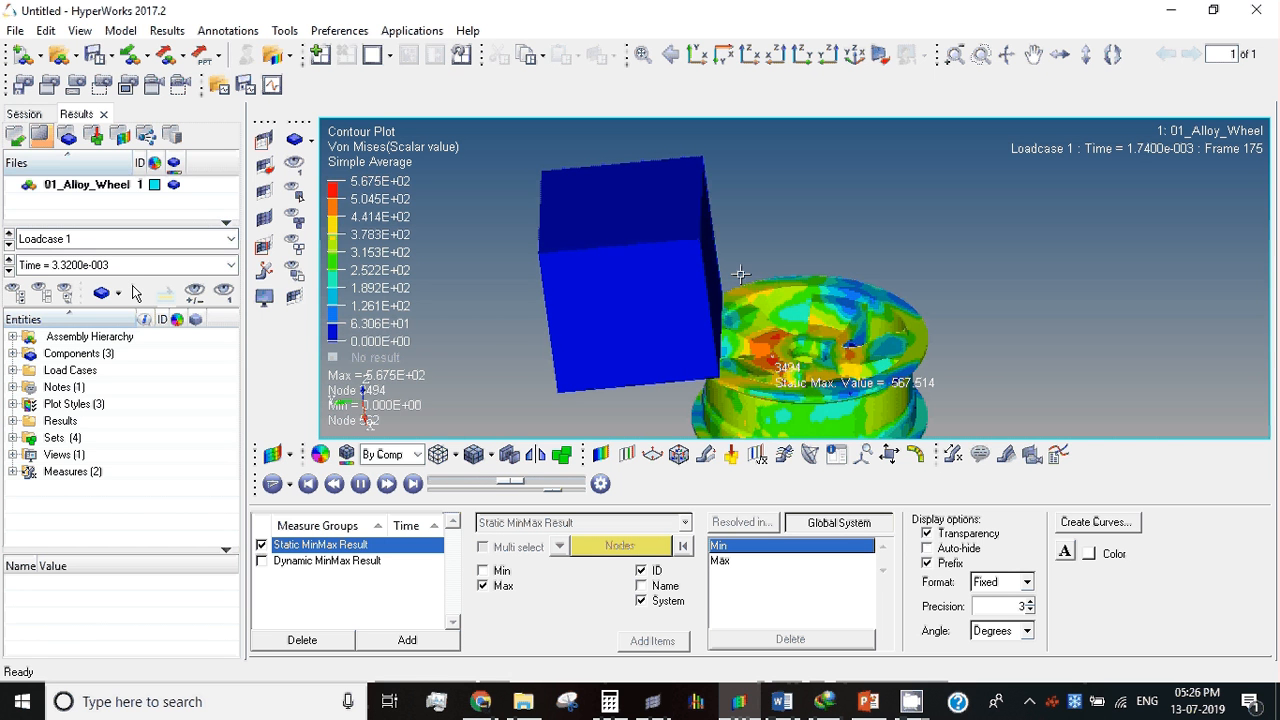
pyautogui.rightClick(667, 239)
pyautogui.click(722, 252)
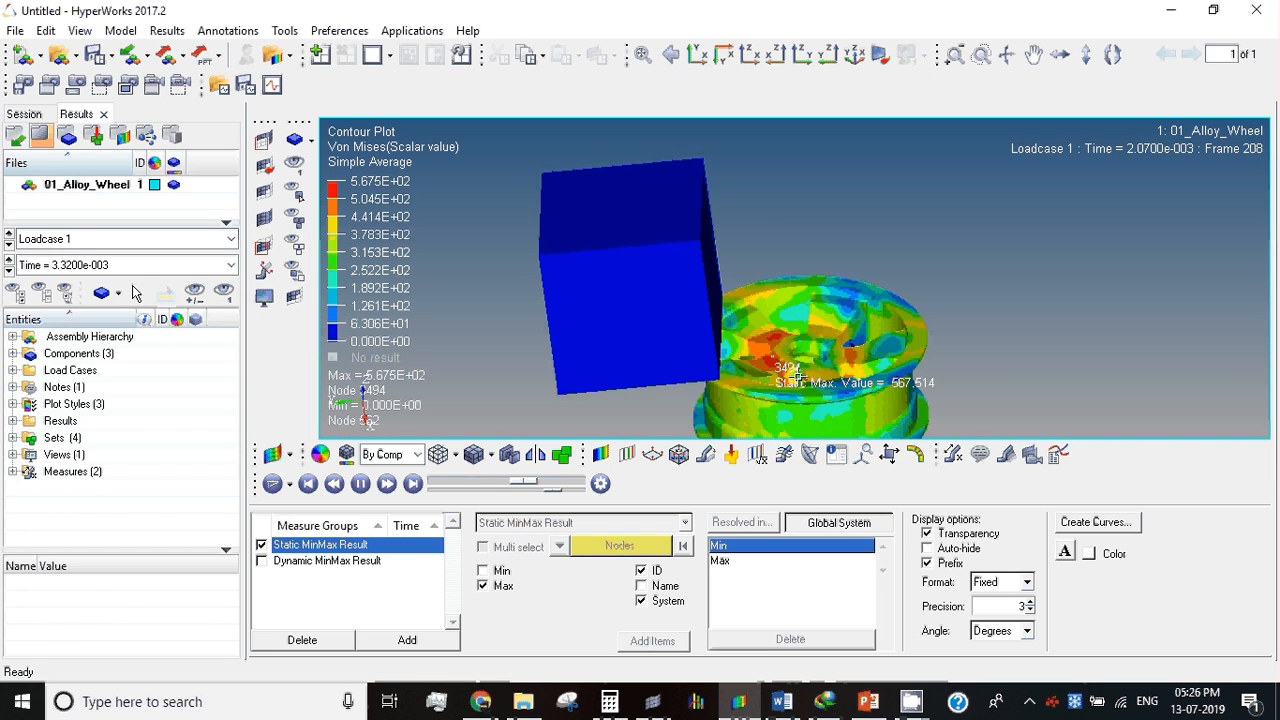
pyautogui.moveTo(738, 376)
pyautogui.keyDown('ctrl'); pyautogui.mouseDown()
pyautogui.moveTo(722, 332)
pyautogui.moveTo(742, 337)
pyautogui.mouseUp(); pyautogui.keyUp('ctrl')
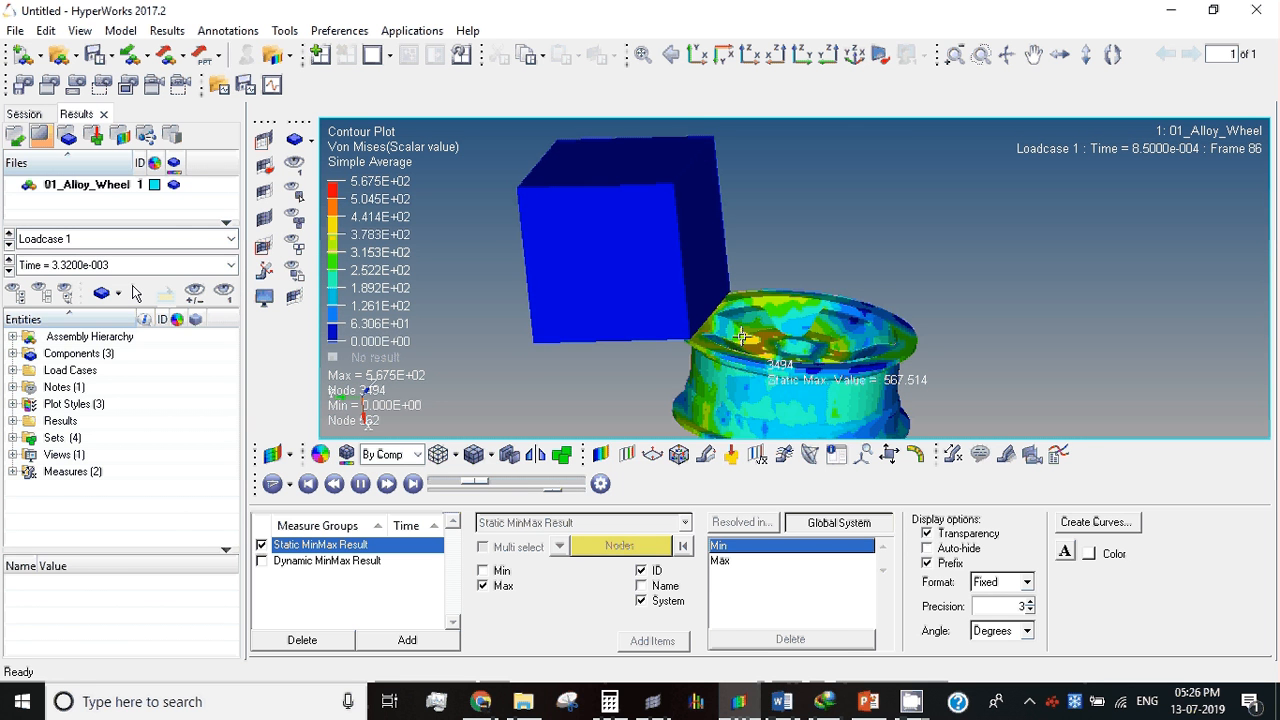
# Step: Exaggerate the Displacement (v) deformed shape with a uniform scale factor of 5 and examine the animated wheel
pyautogui.click(601, 455)
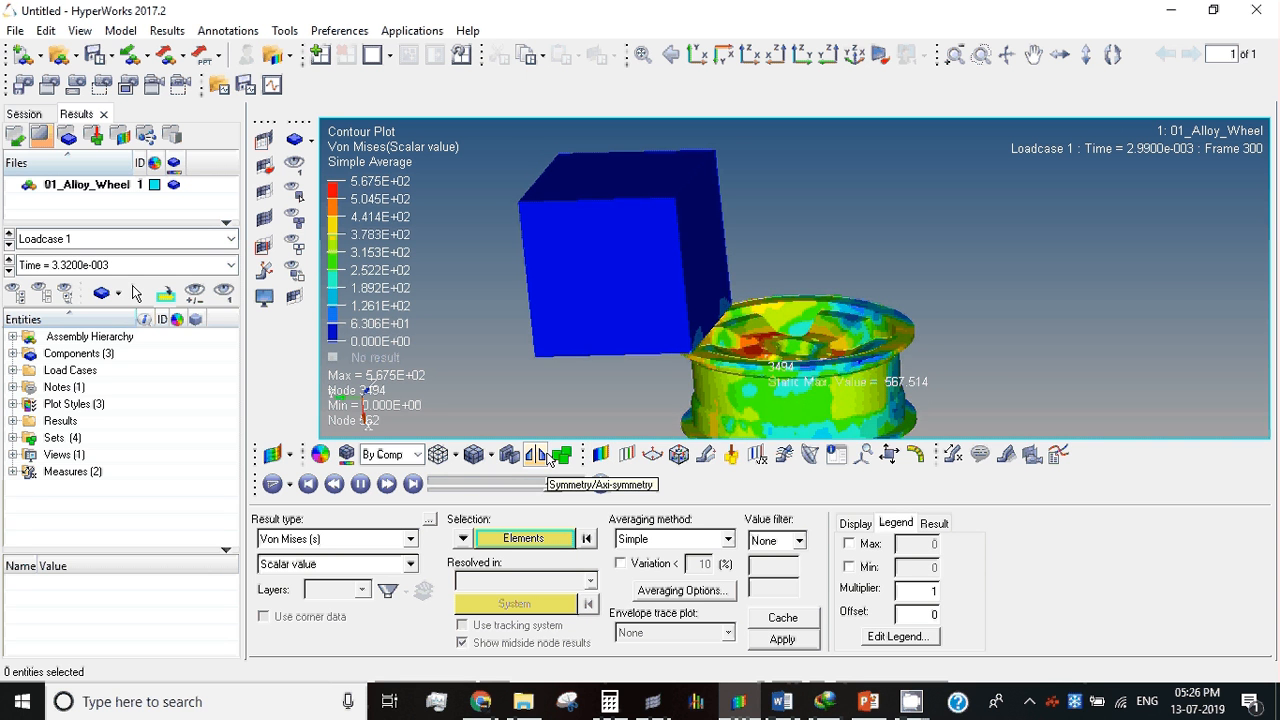
pyautogui.click(706, 456)
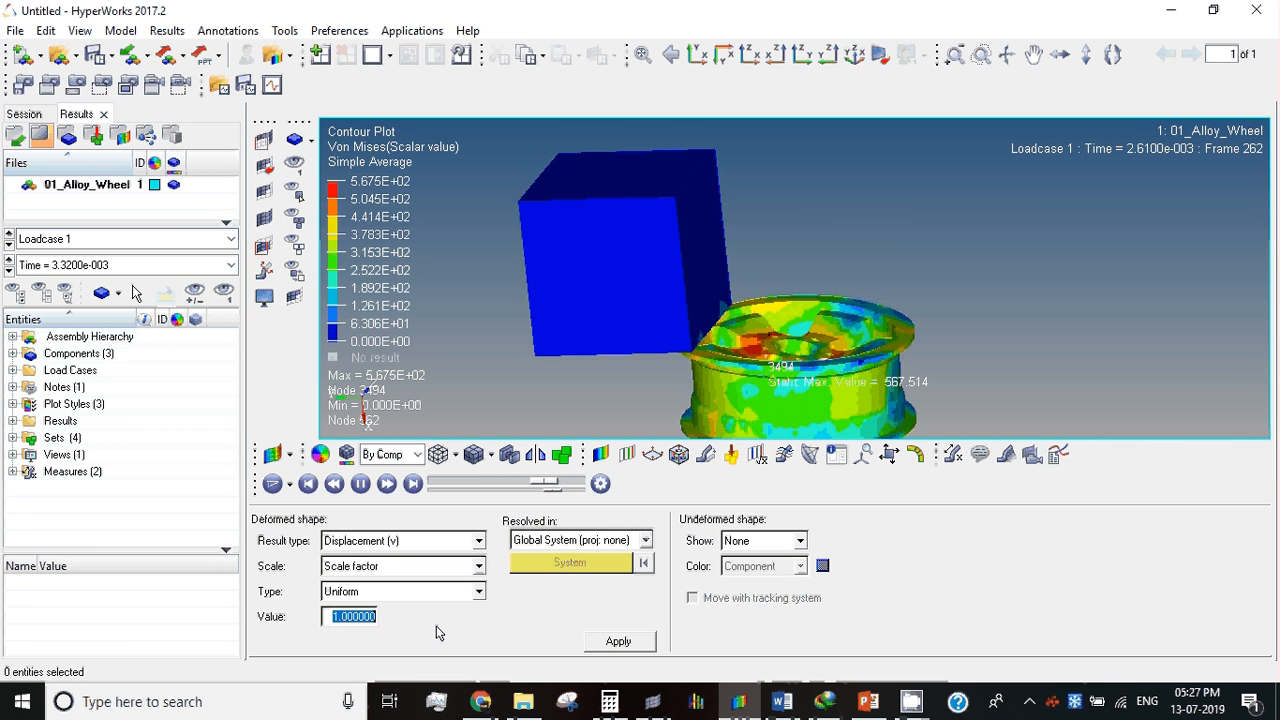
pyautogui.write('5')
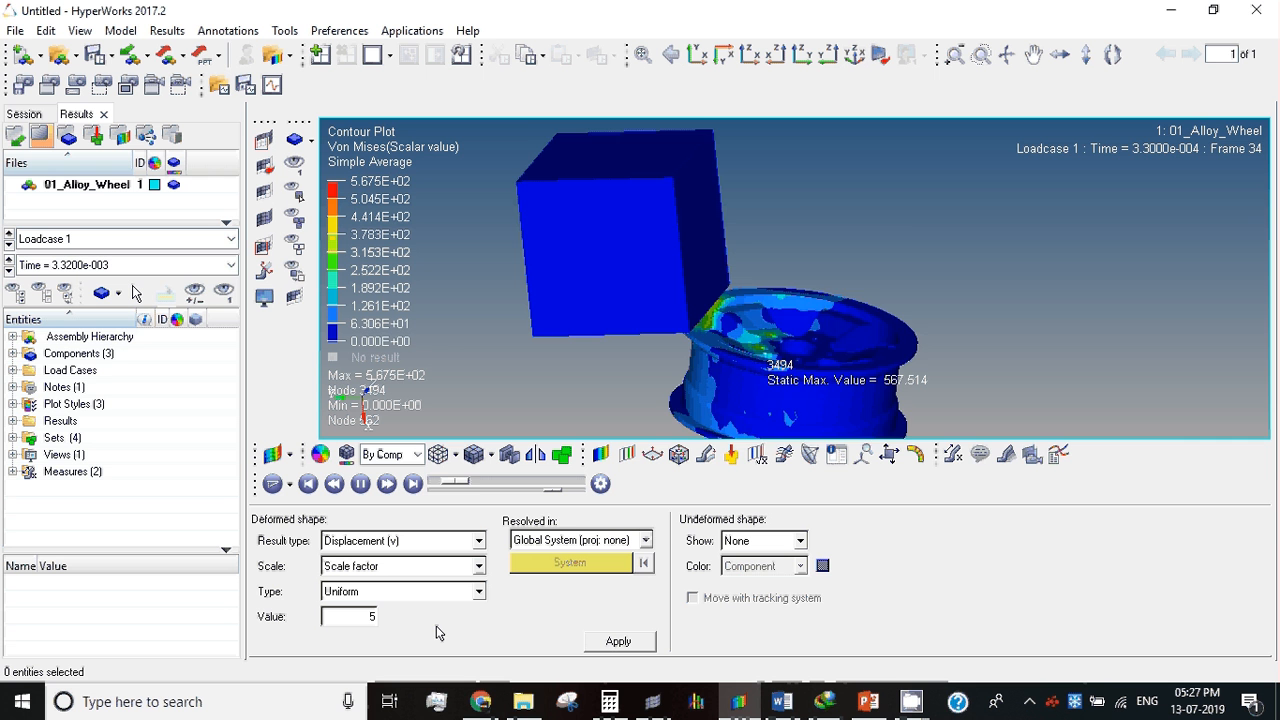
pyautogui.click(592, 649)
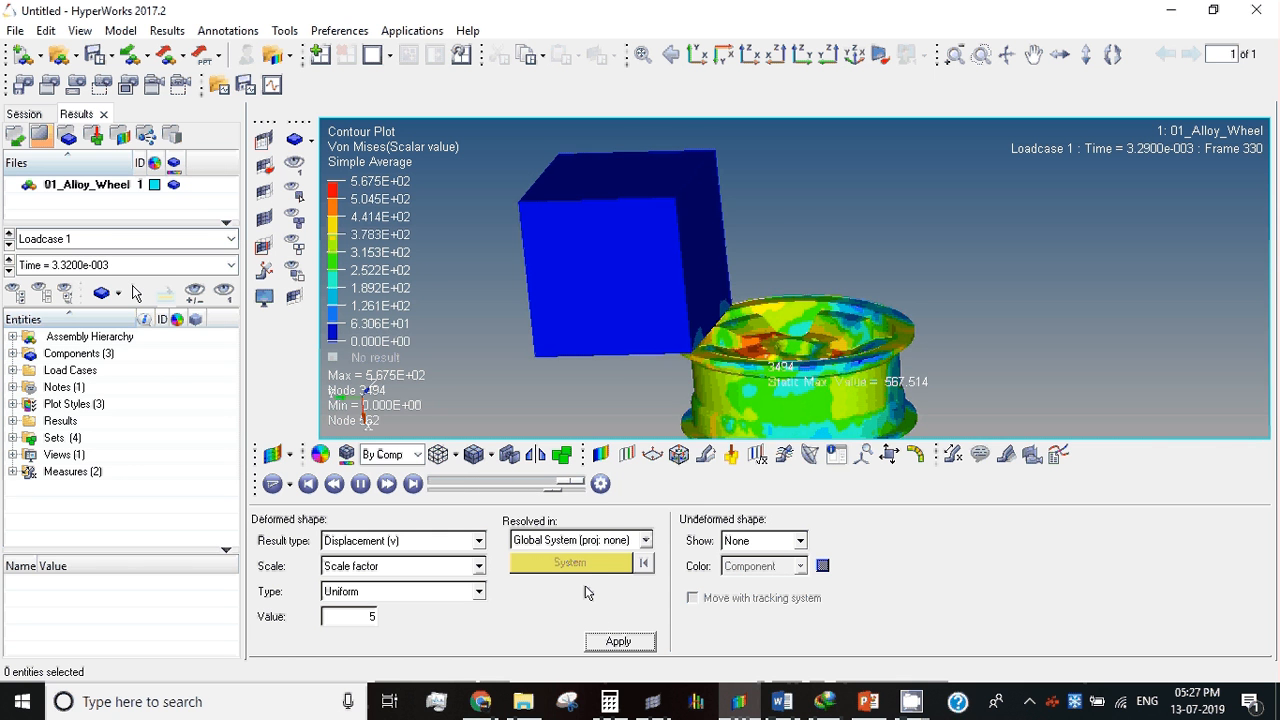
pyautogui.click(600, 454)
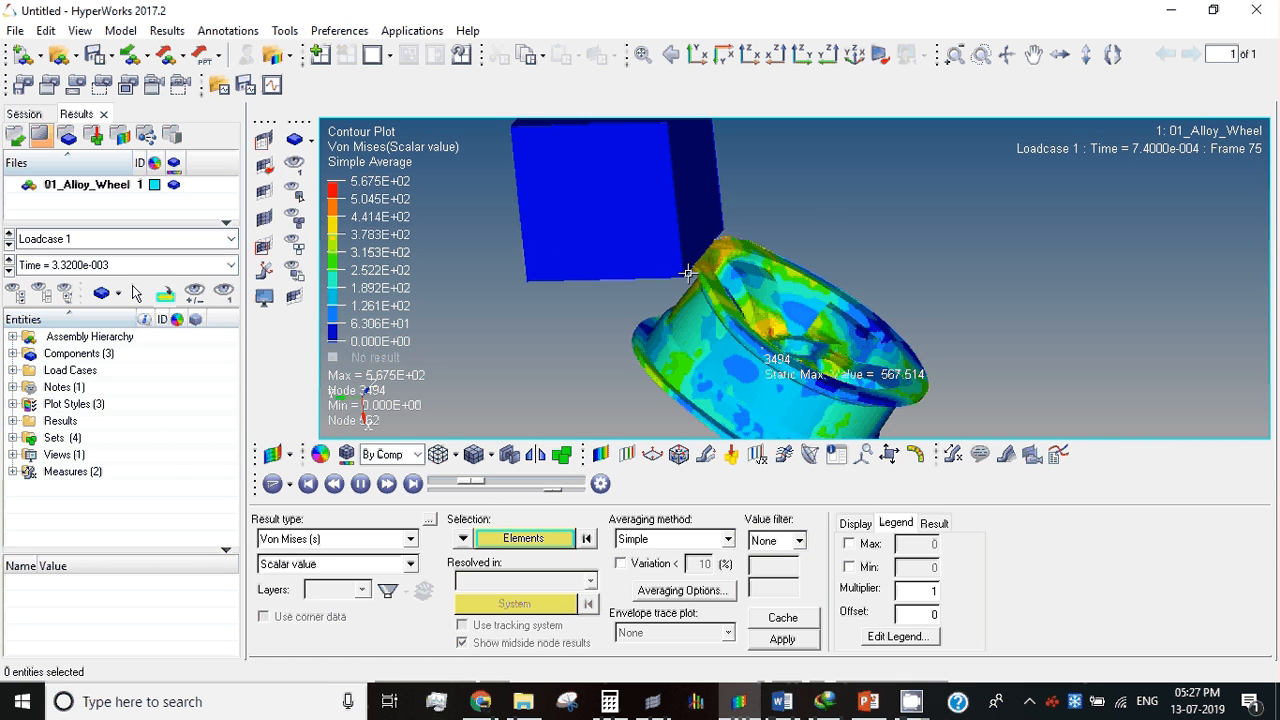
pyautogui.keyDown('ctrl'); pyautogui.moveTo(688, 272); pyautogui.dragTo(671, 391); pyautogui.keyUp('ctrl')
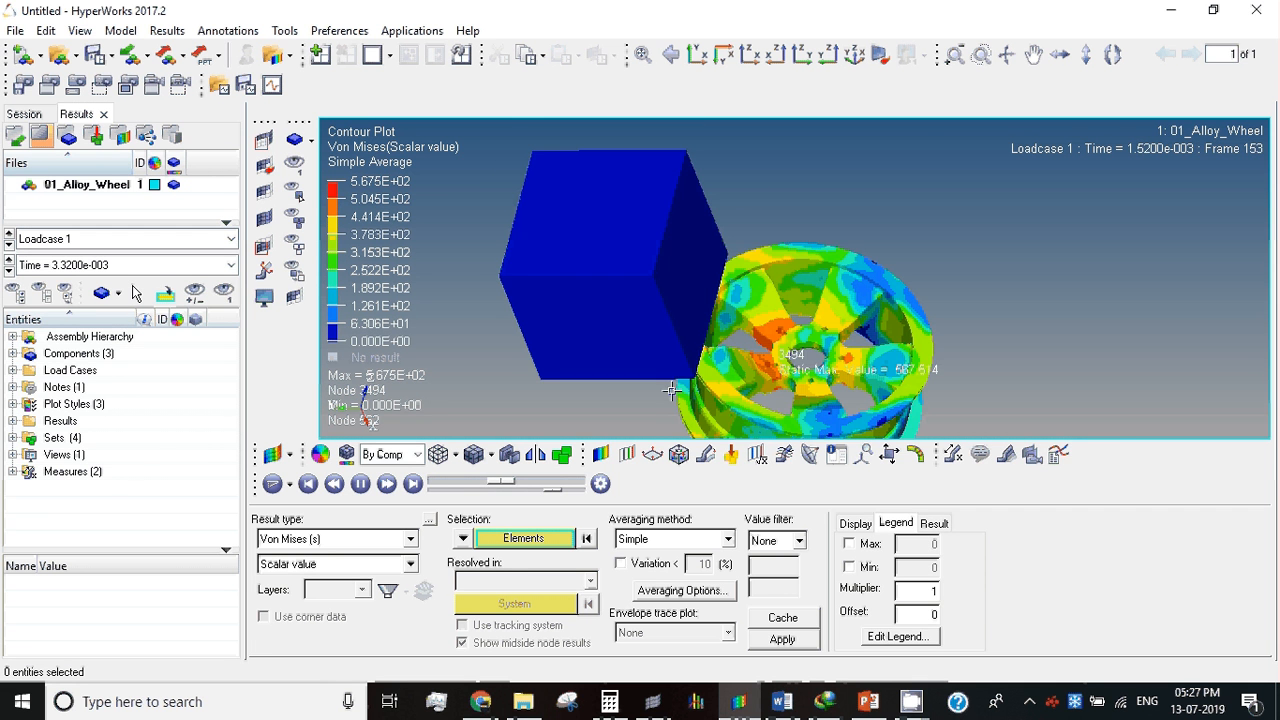
pyautogui.click(708, 454)
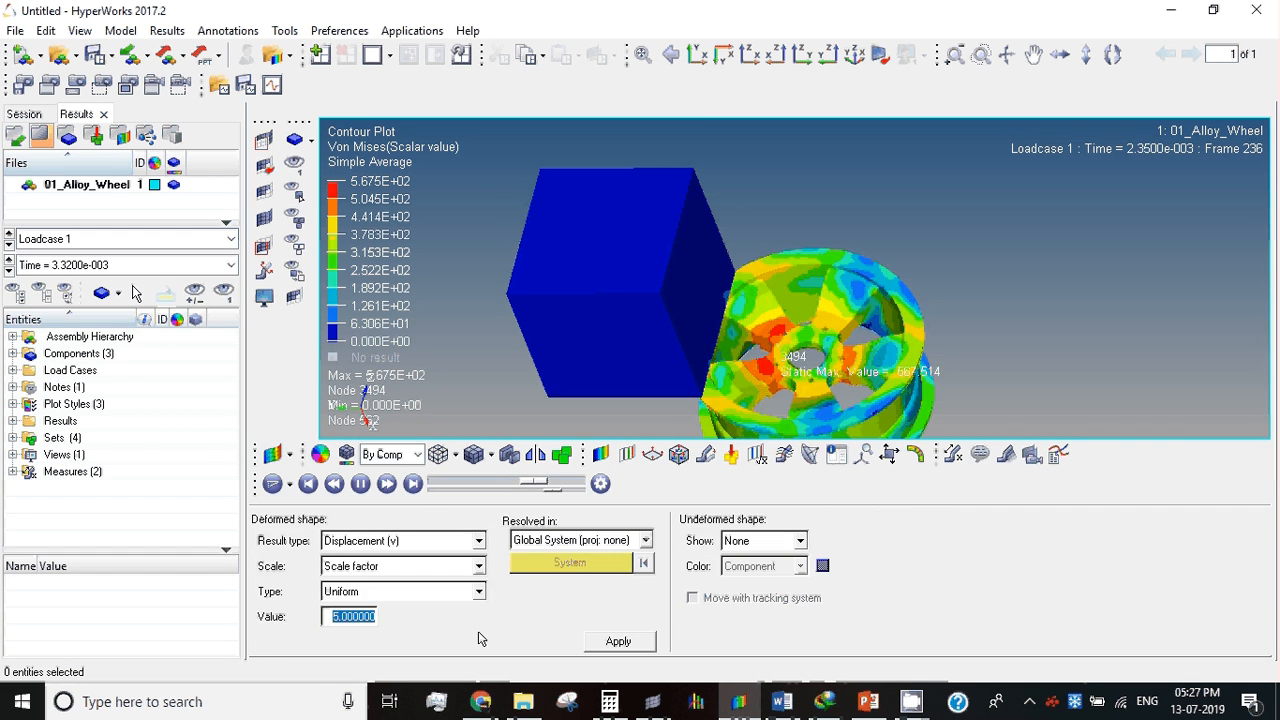
# Step: Try a wireframe display of the contoured model, then show it shaded with mesh lines
pyautogui.click(600, 455)
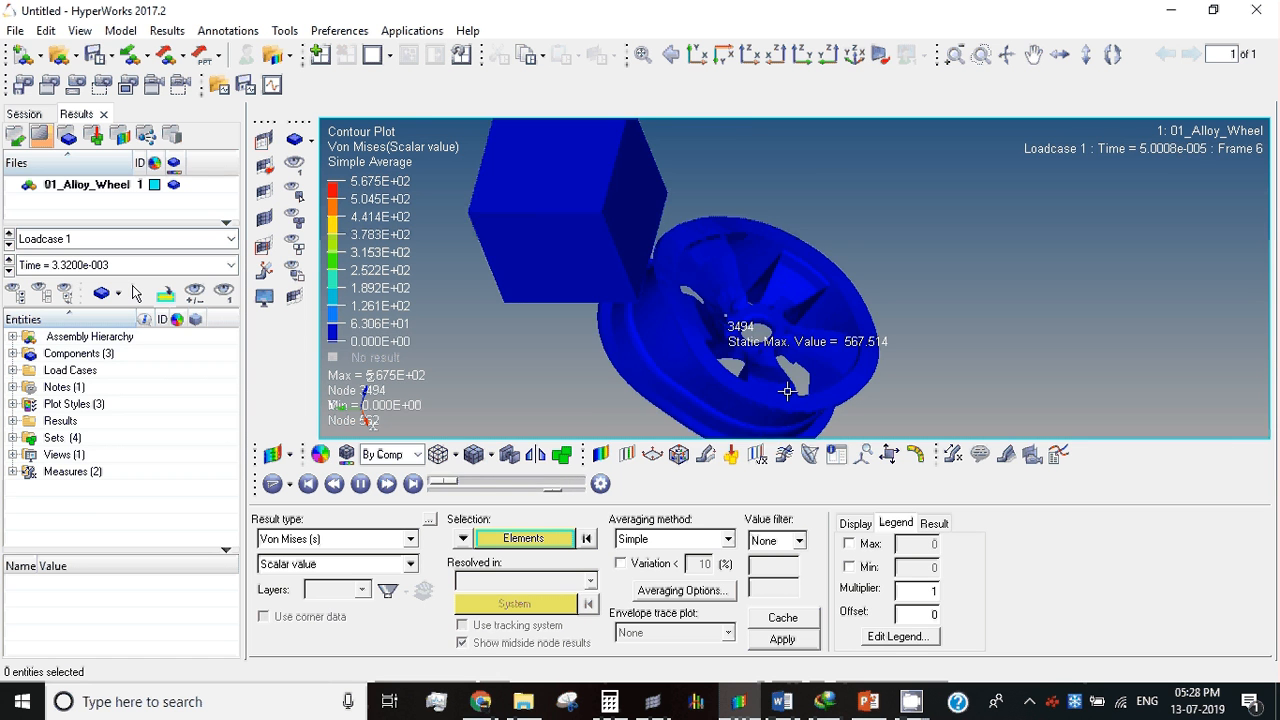
pyautogui.click(437, 454)
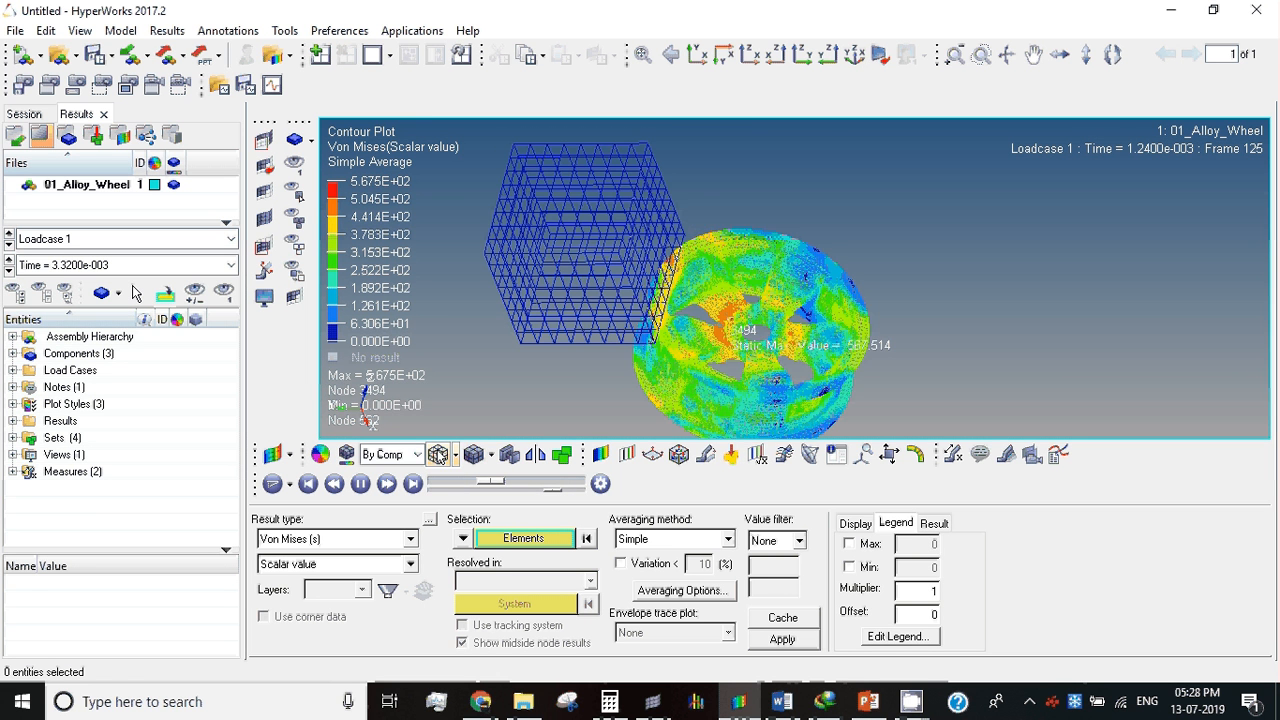
pyautogui.click(474, 455)
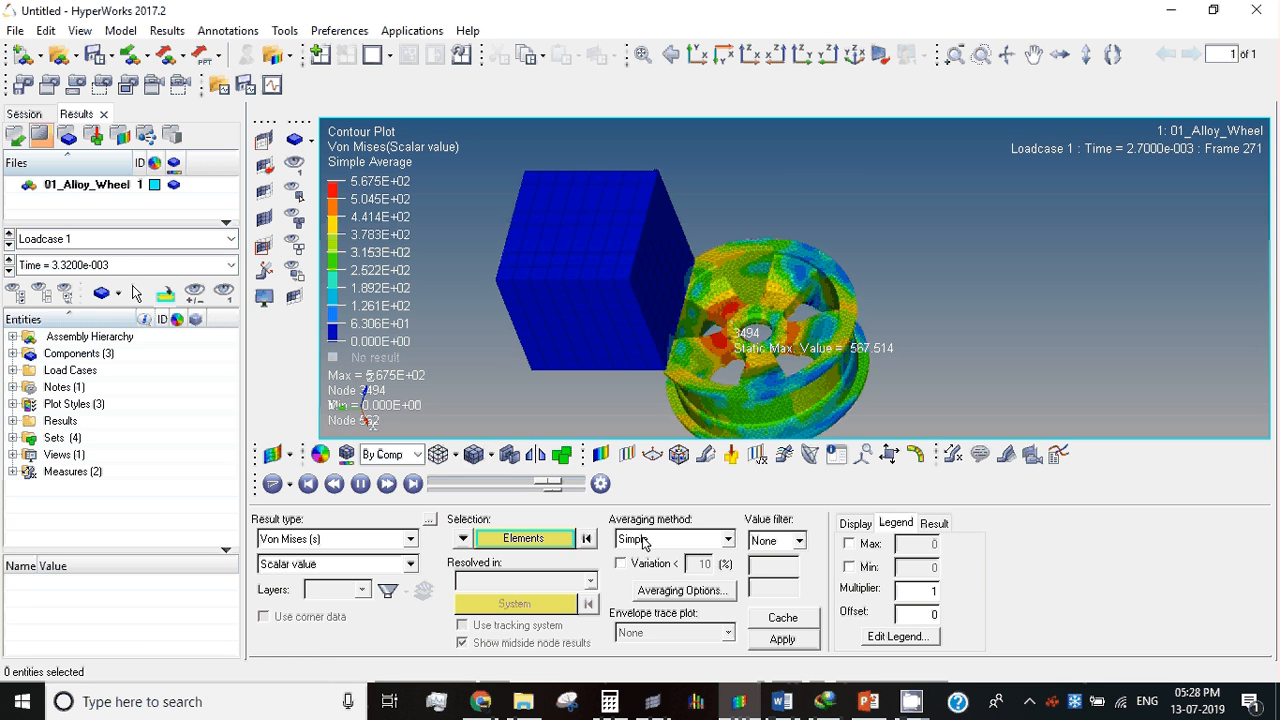
# Step: Try the animation's Bounce option, switch it back off, and raise the maximum frame rate to 100 frames/sec
pyautogui.click(599, 485)
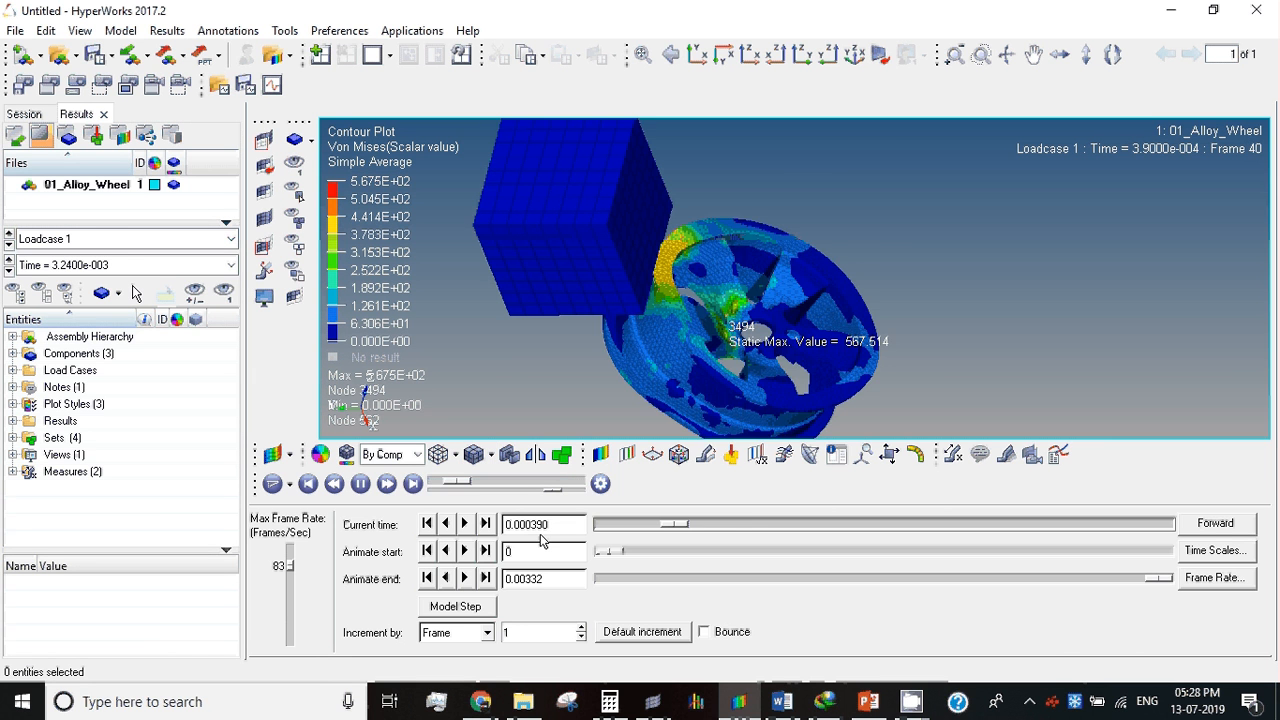
pyautogui.click(706, 632)
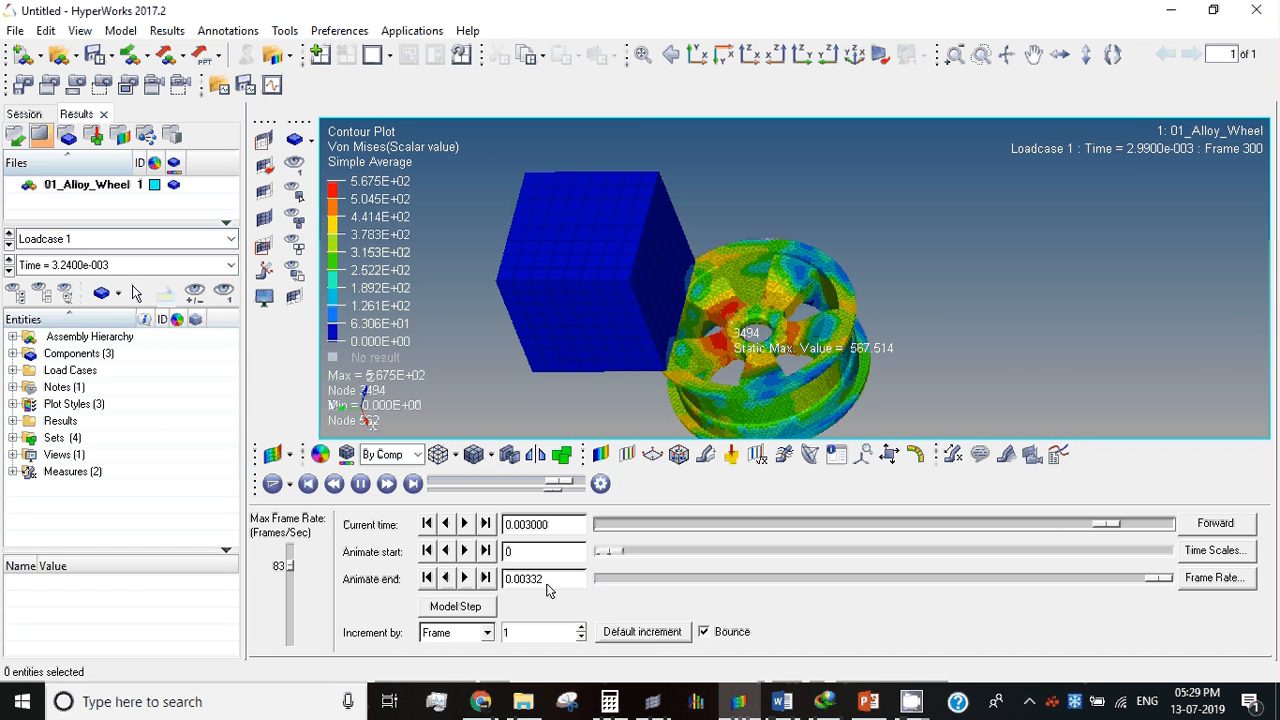
pyautogui.moveTo(291, 568); pyautogui.dragTo(293, 550)
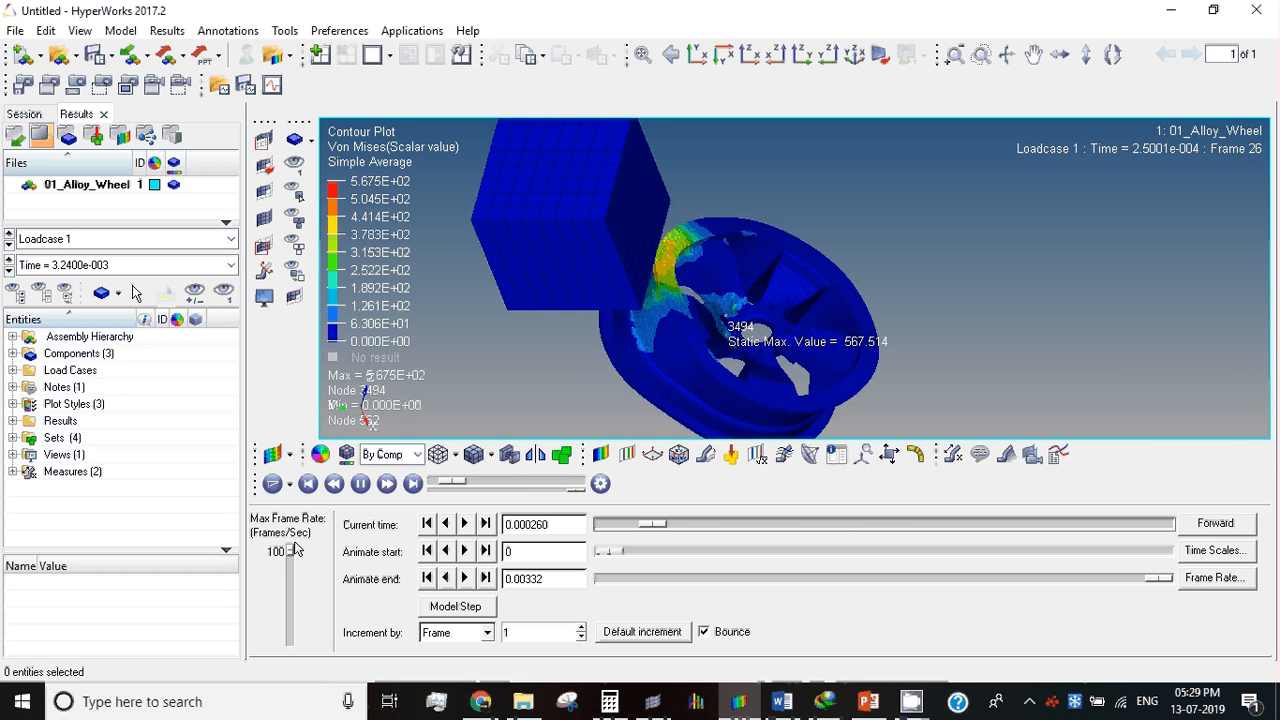
pyautogui.click(705, 632)
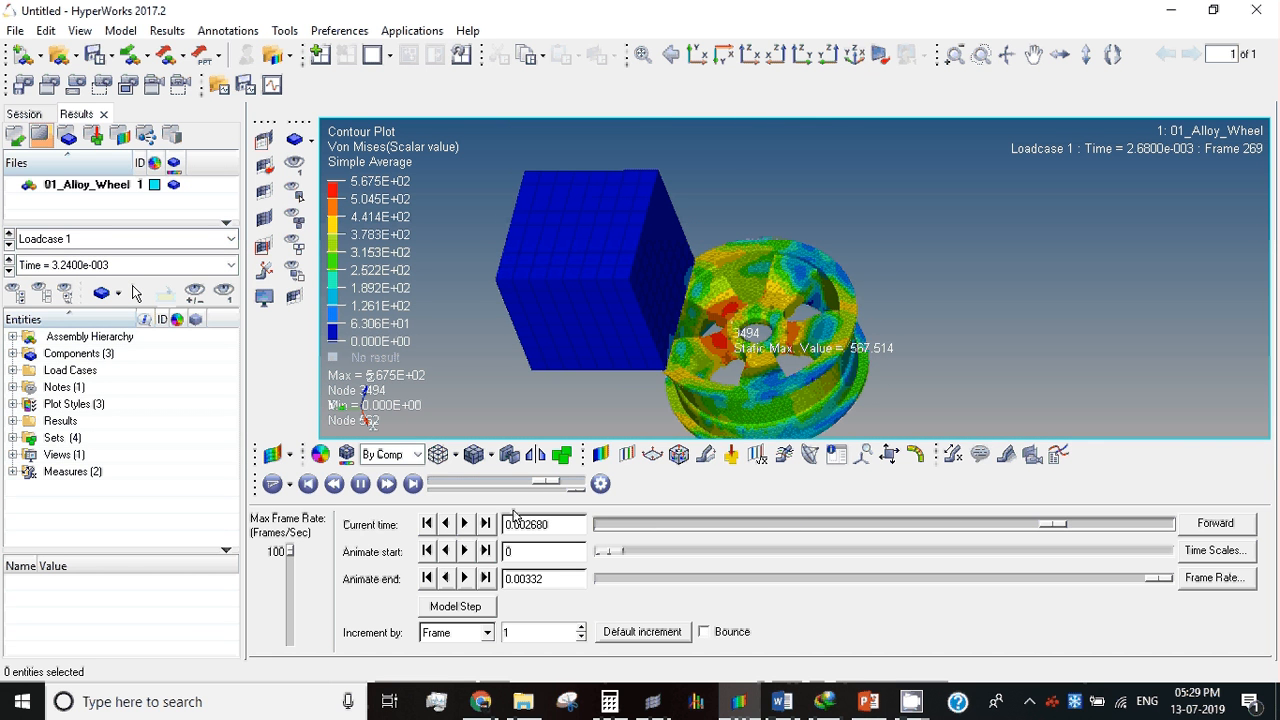
pyautogui.click(602, 456)
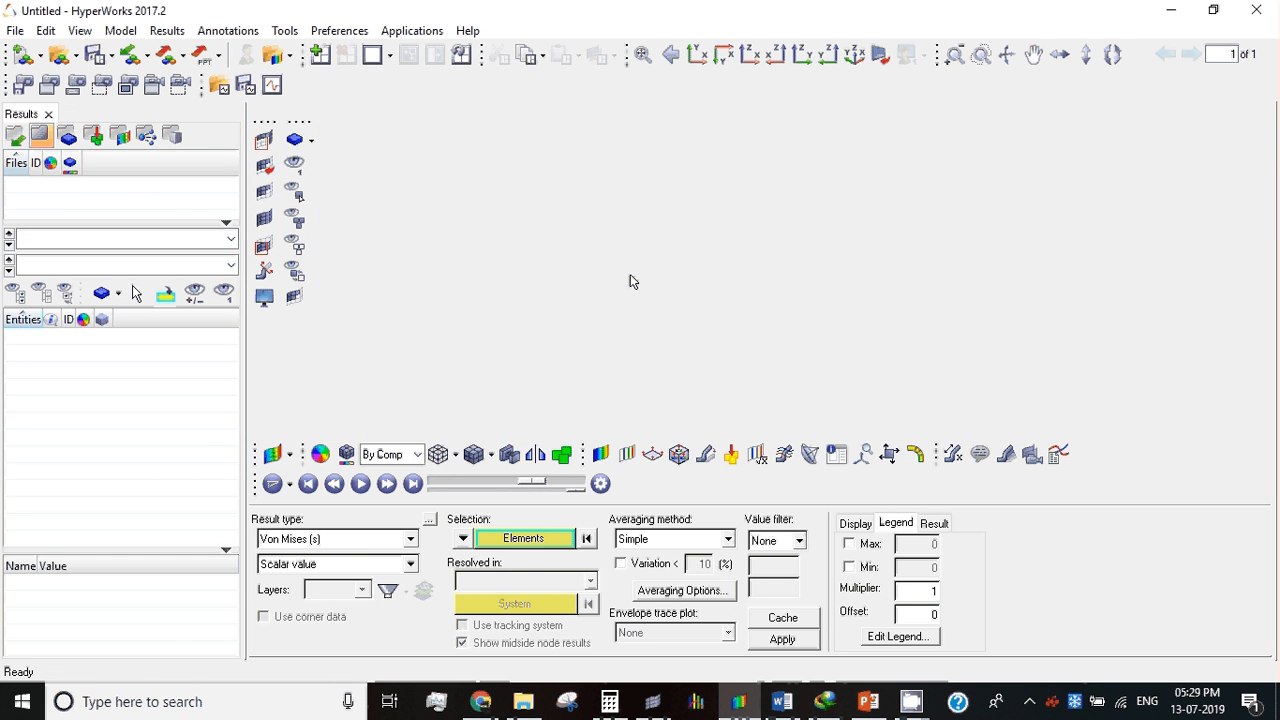
# Step: Switch to File Explorer and locate the time-history file 01_Alloy_WheelT01 in the Al_Alloy run folder
pyautogui.hotkey('alt', 'Tab')
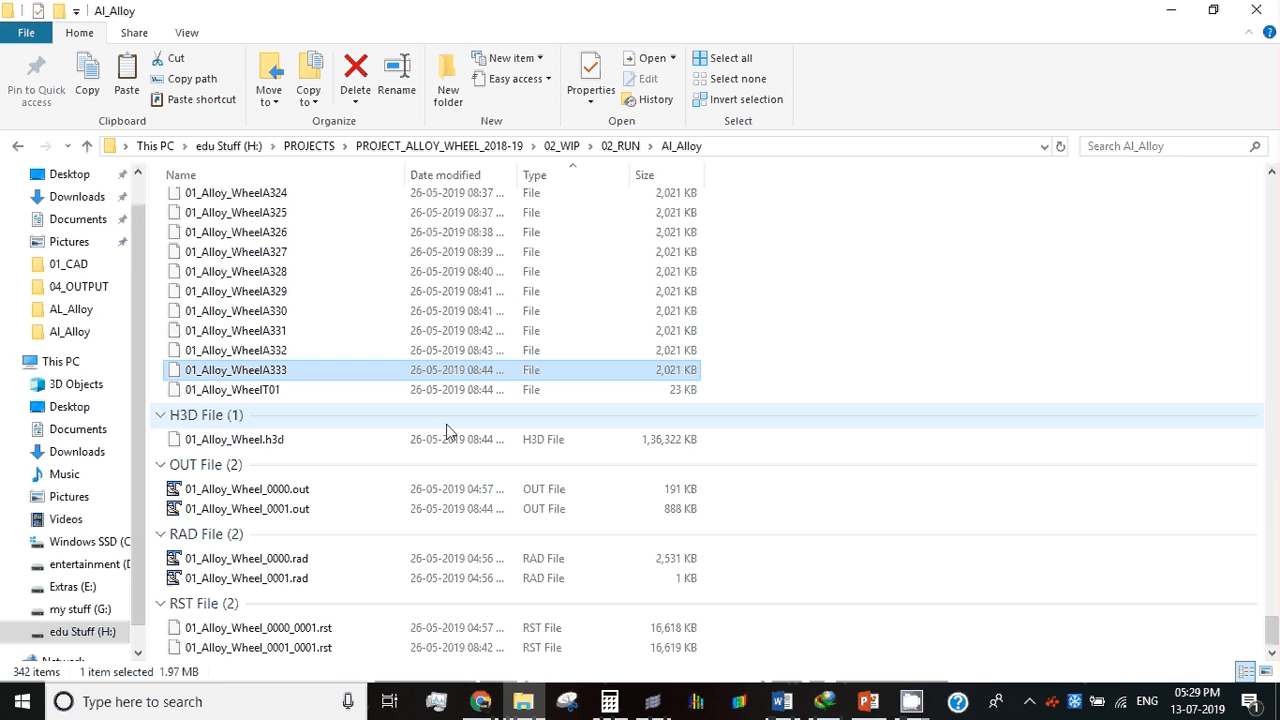
pyautogui.click(280, 391)
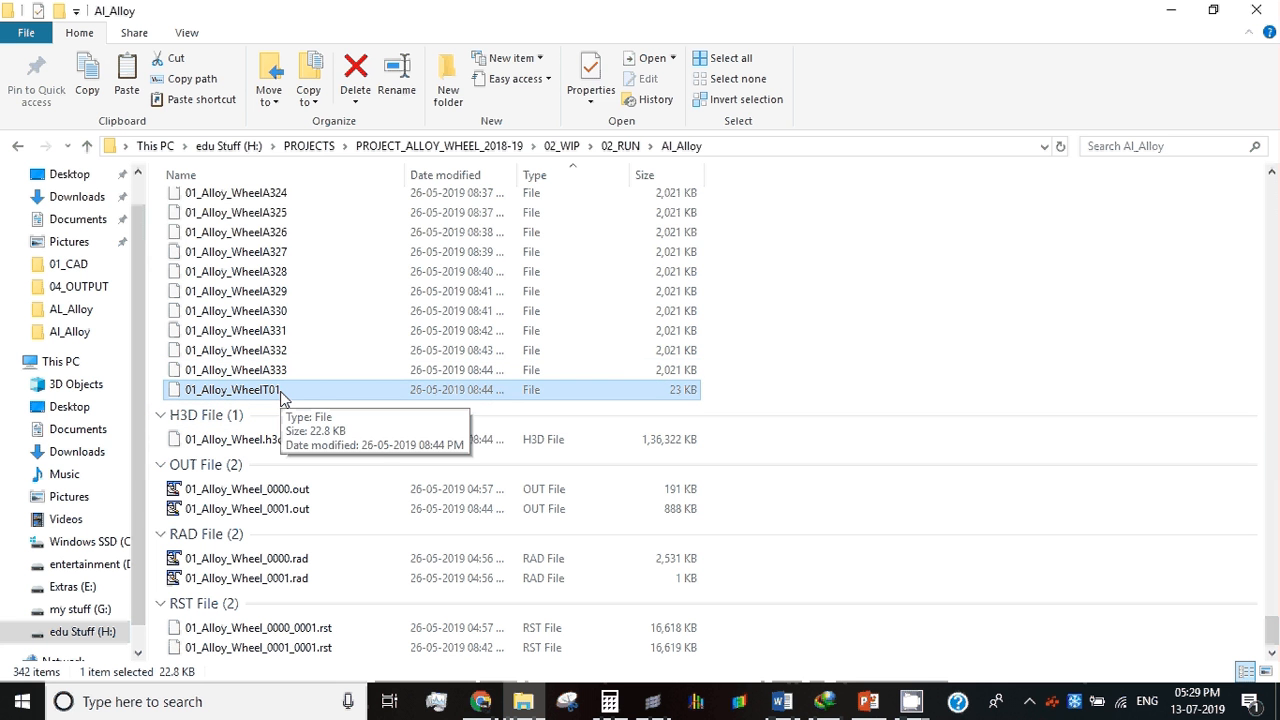
pyautogui.rightClick(280, 393)
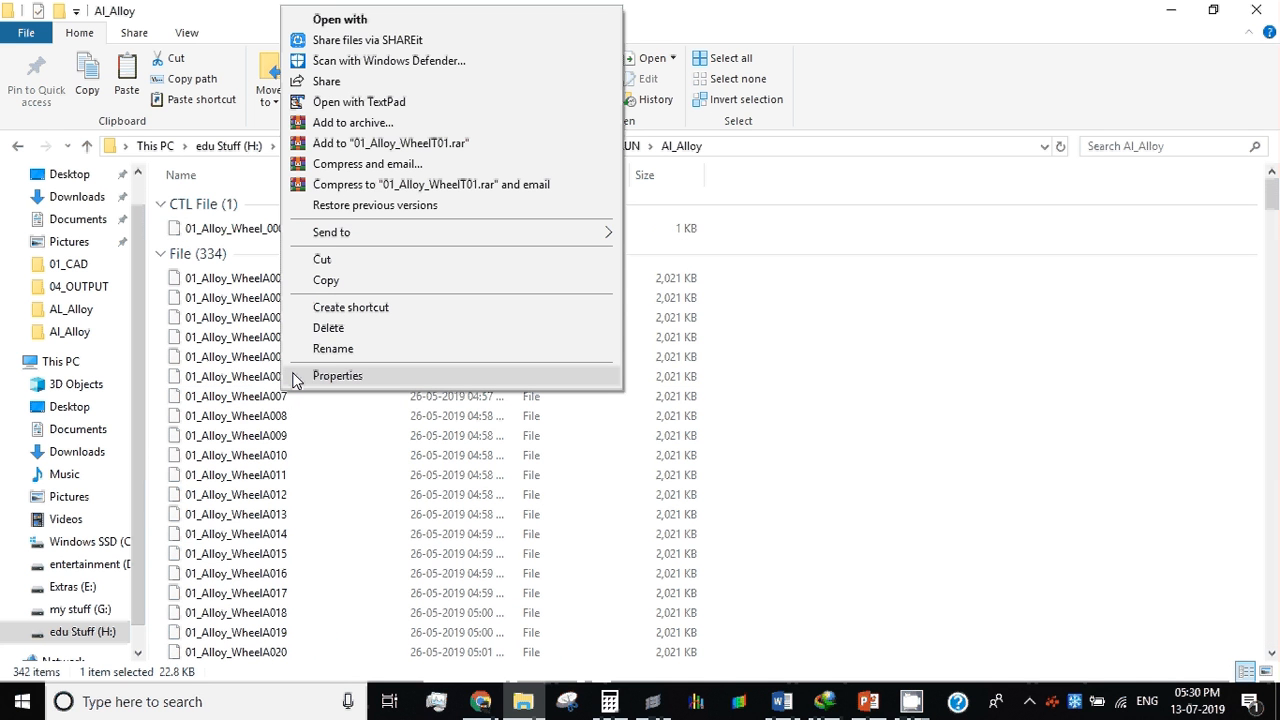
# Step: Switch to the empty XY plot in HyperGraph and try browsing for a data file
pyautogui.click(697, 703)
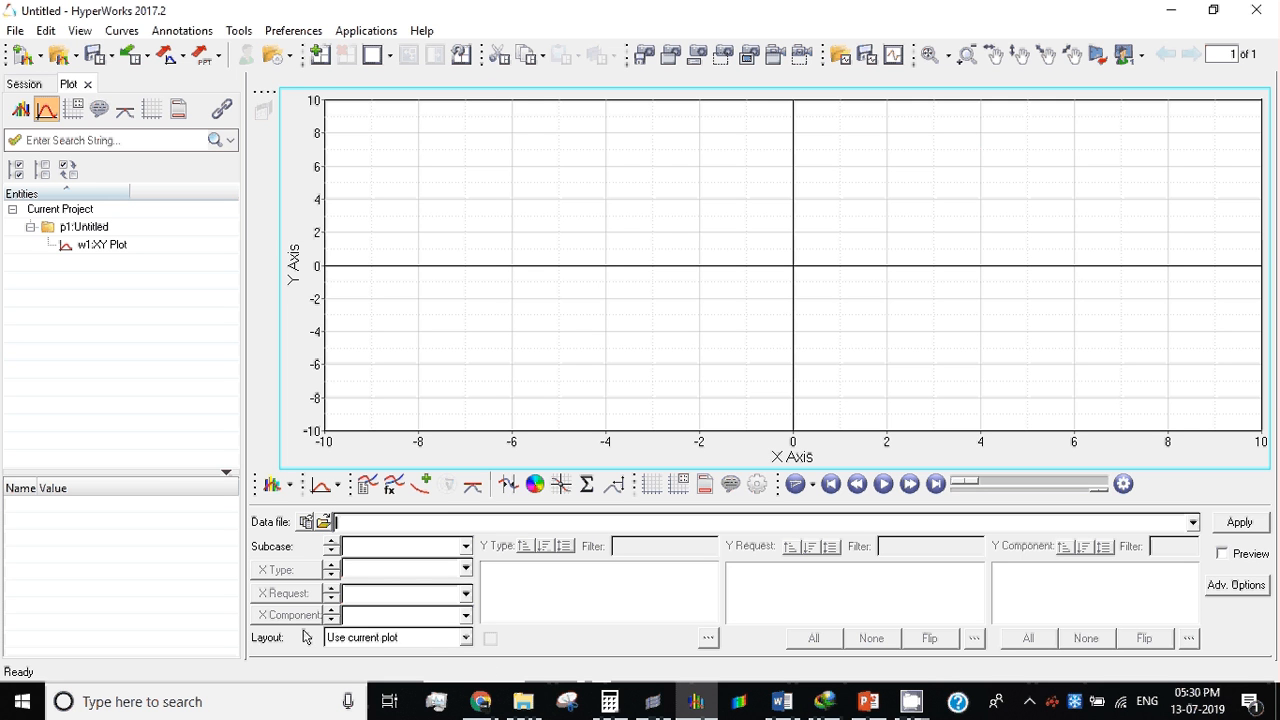
pyautogui.click(326, 521)
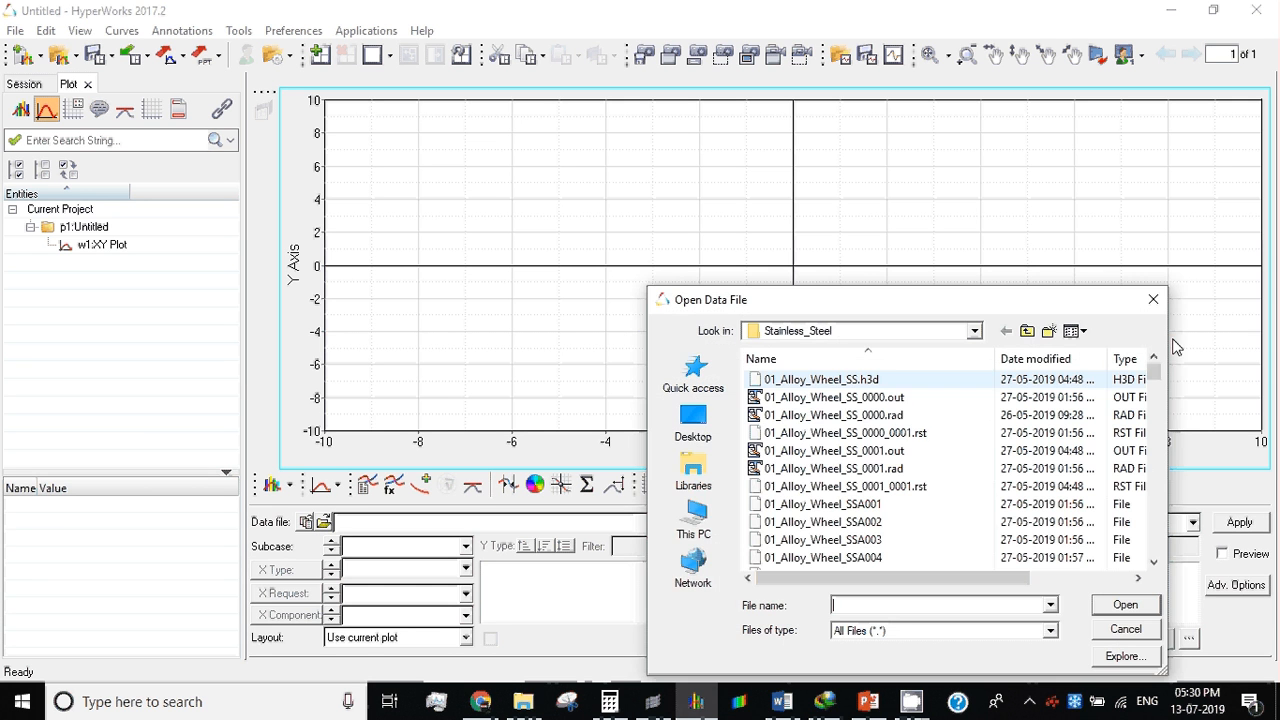
pyautogui.click(1153, 299)
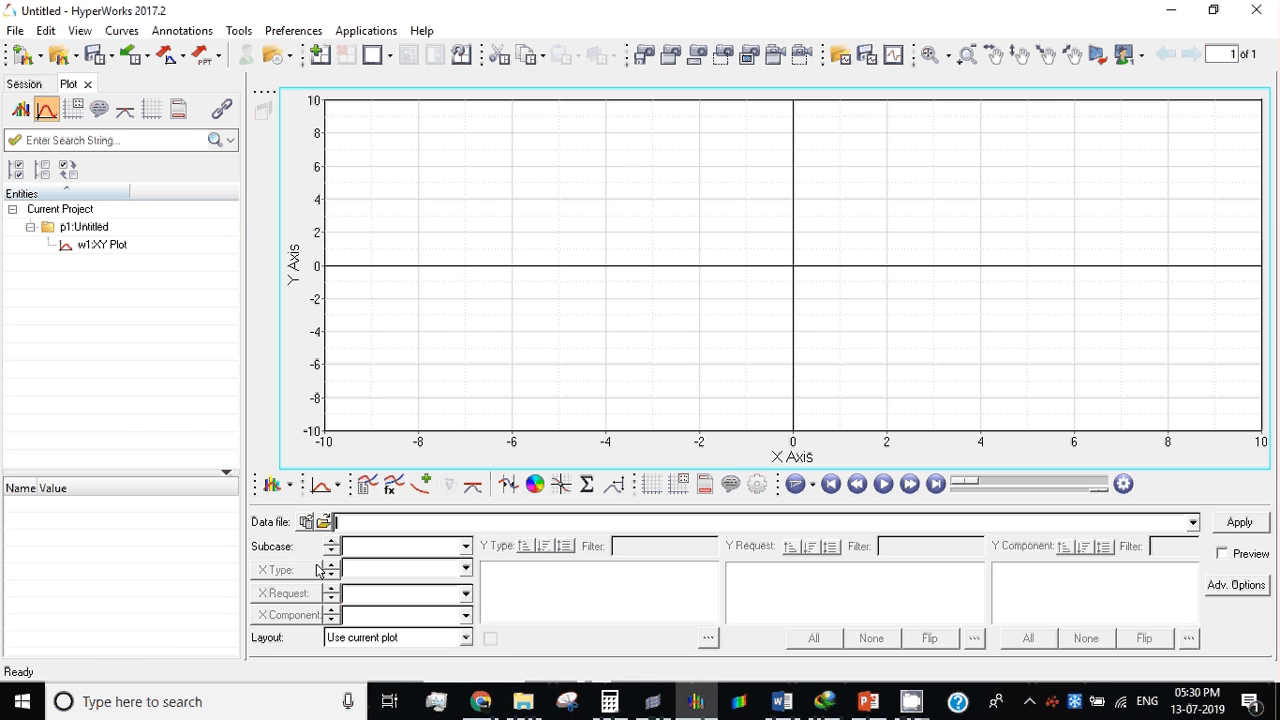
# Step: In File Explorer, copy the path of the 01_Alloy_WheelT01 file in the Al_Alloy run folder
pyautogui.click(522, 701)
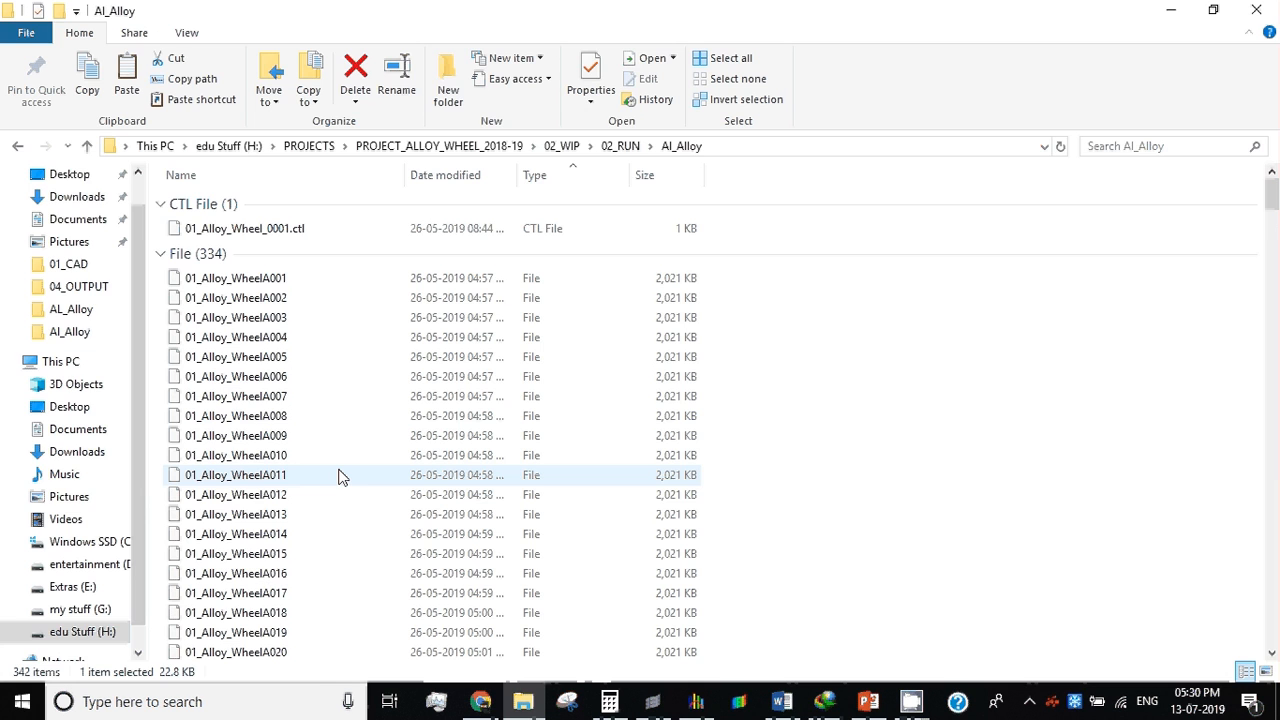
pyautogui.scroll(-6, 338, 476)
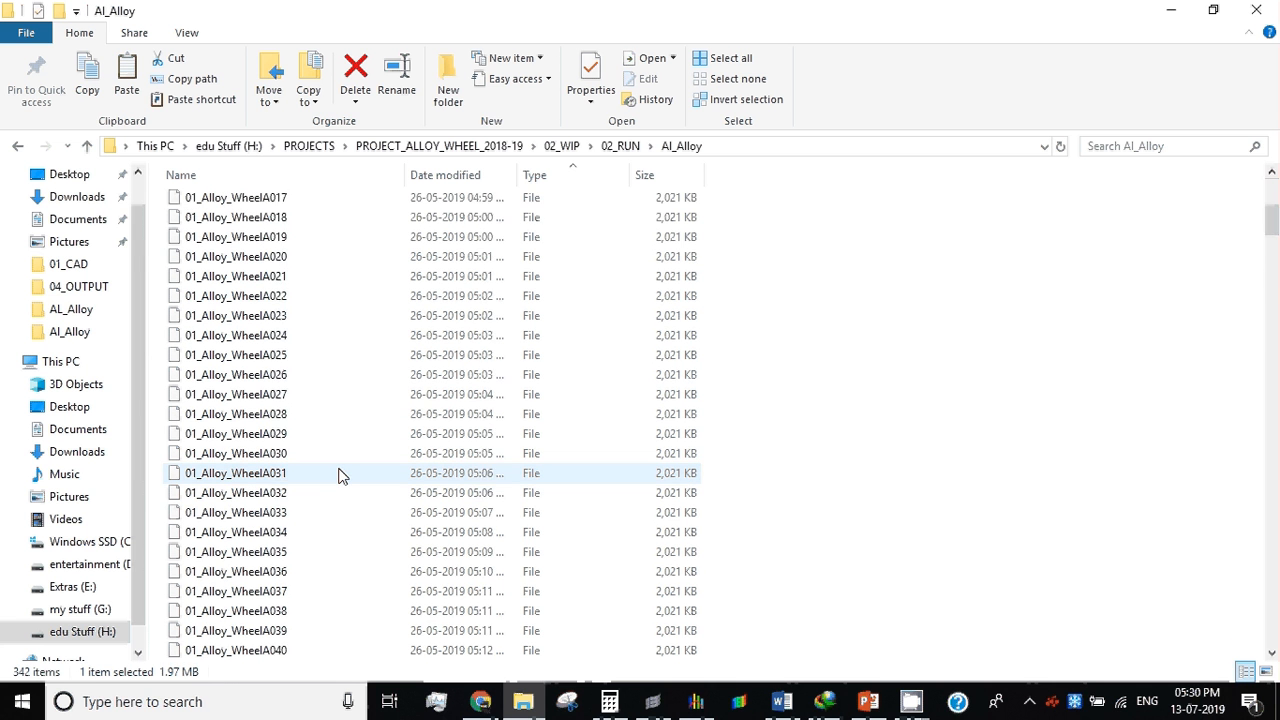
pyautogui.scroll(-20, 338, 476)
pyautogui.scroll(-19, 338, 476)
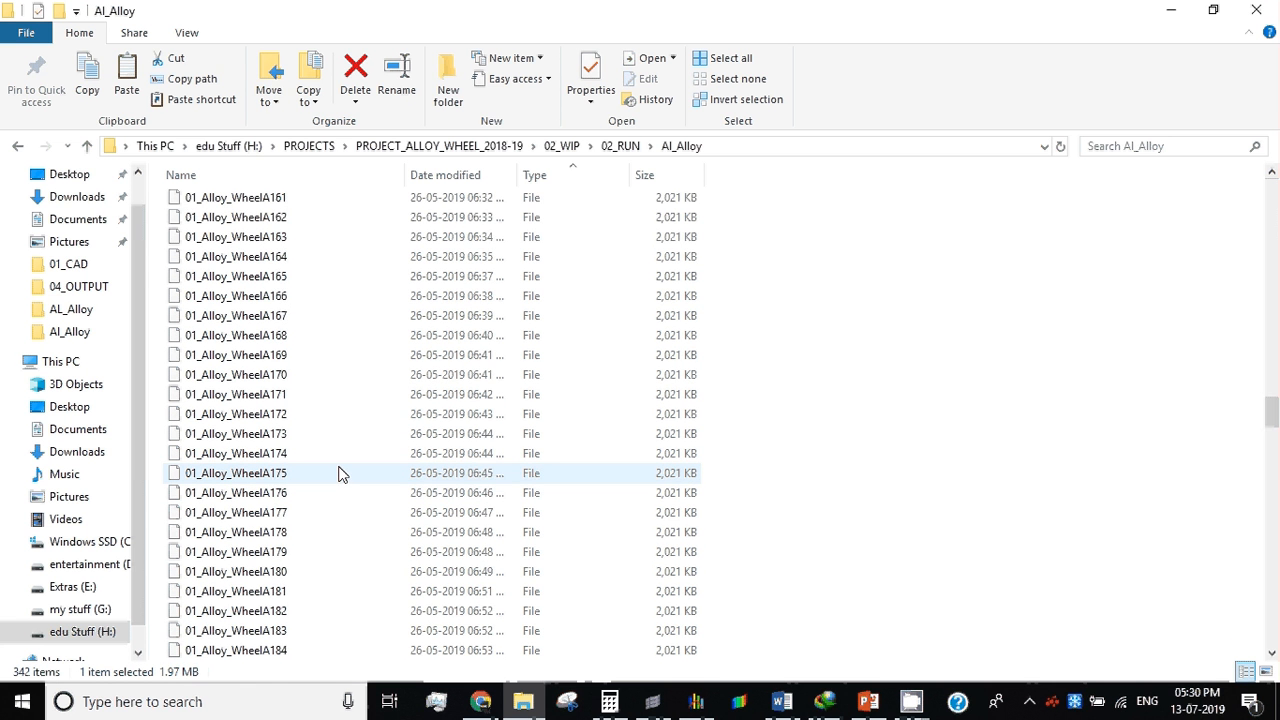
pyautogui.scroll(-20, 338, 474)
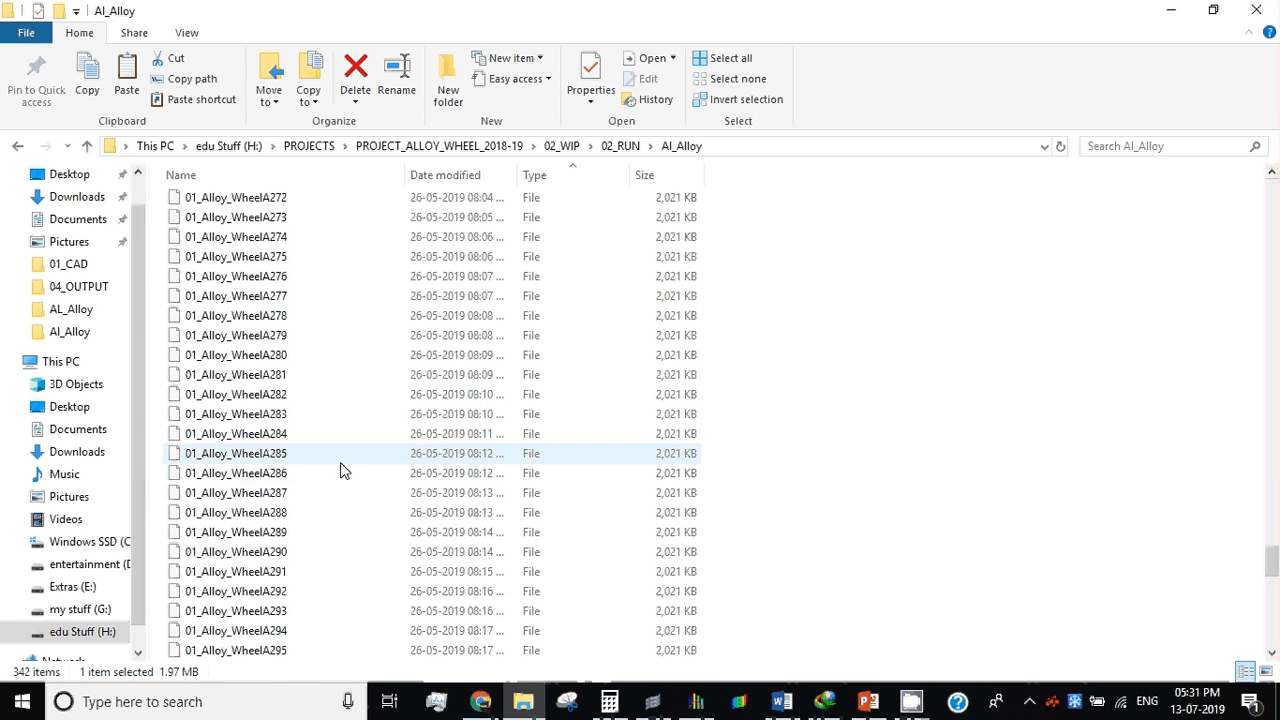
pyautogui.scroll(-19, 340, 470)
pyautogui.click(276, 396)
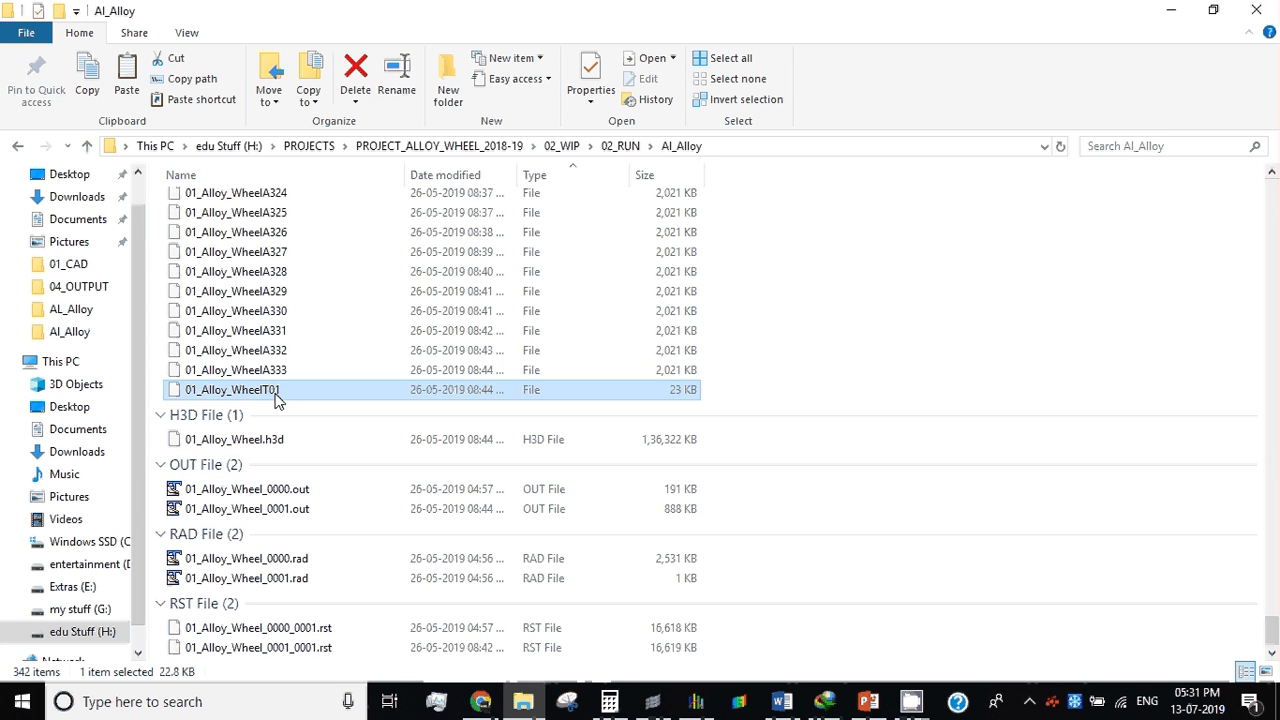
pyautogui.click(282, 374)
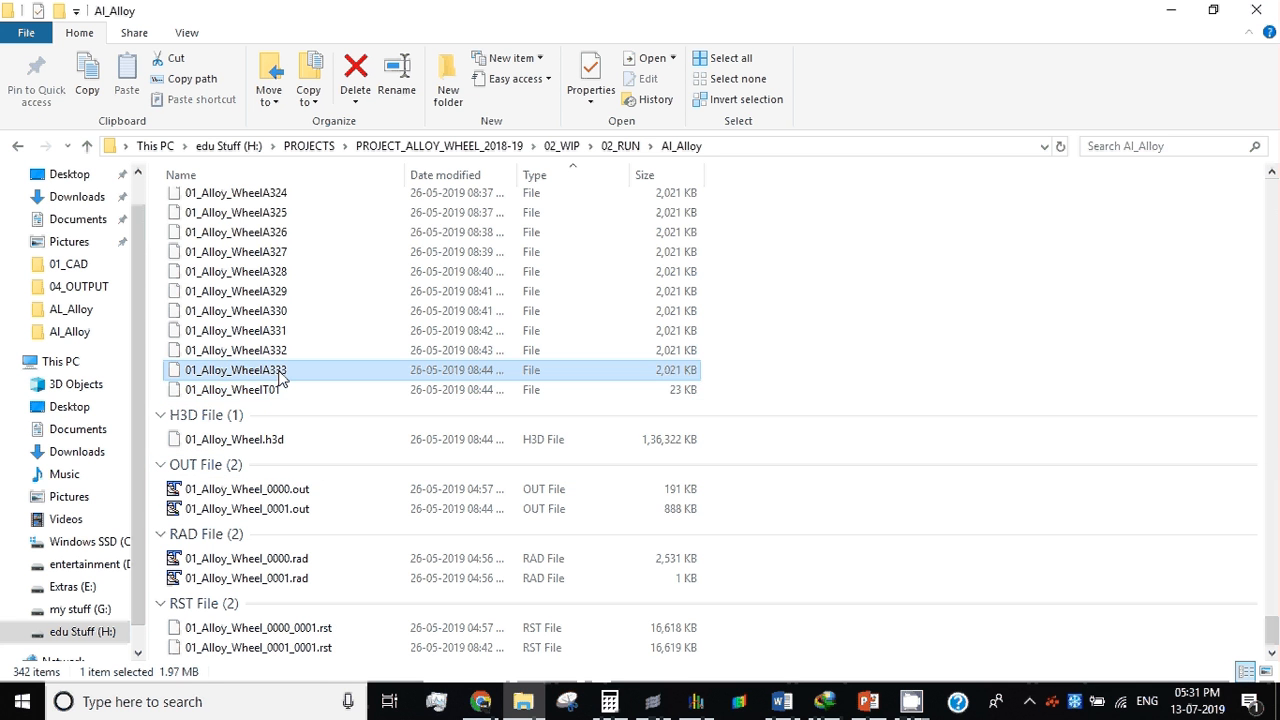
pyautogui.click(281, 390)
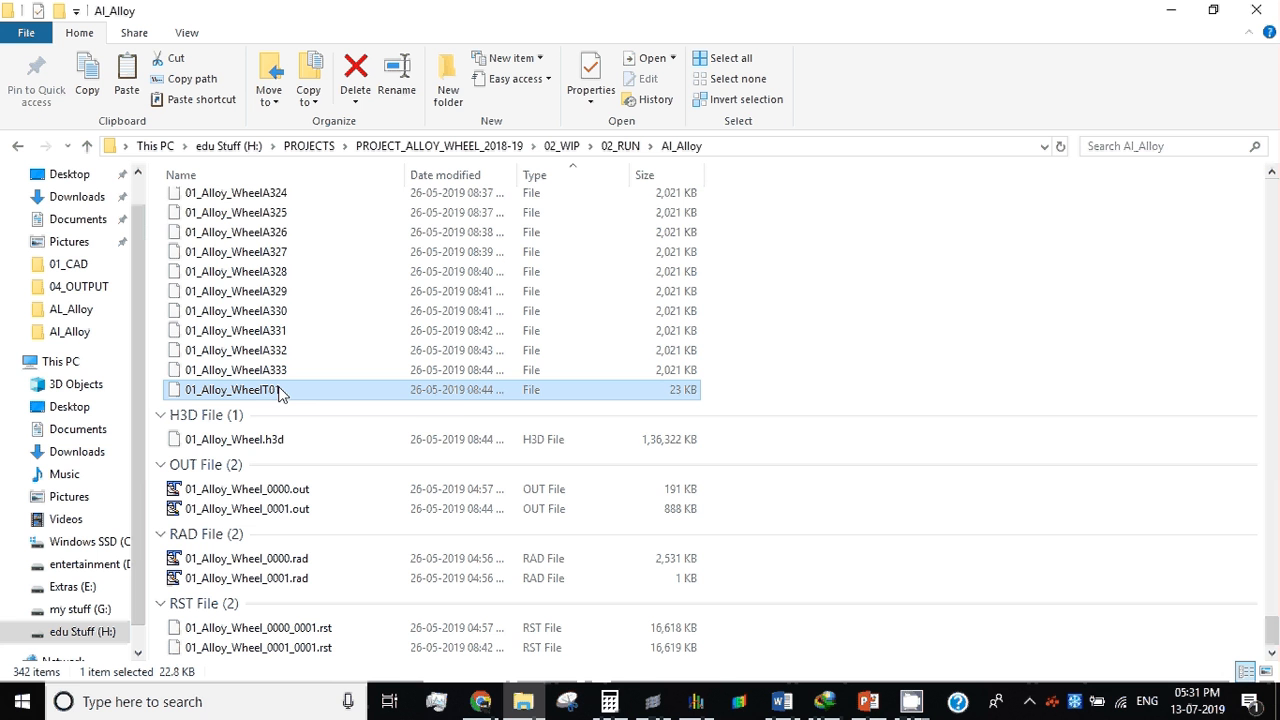
# Step: Return to HyperGraph and load 01_Alloy_WheelT01 from the Al_Alloy run folder as the plot's data file
pyautogui.click(1182, 9)
pyautogui.click(325, 521)
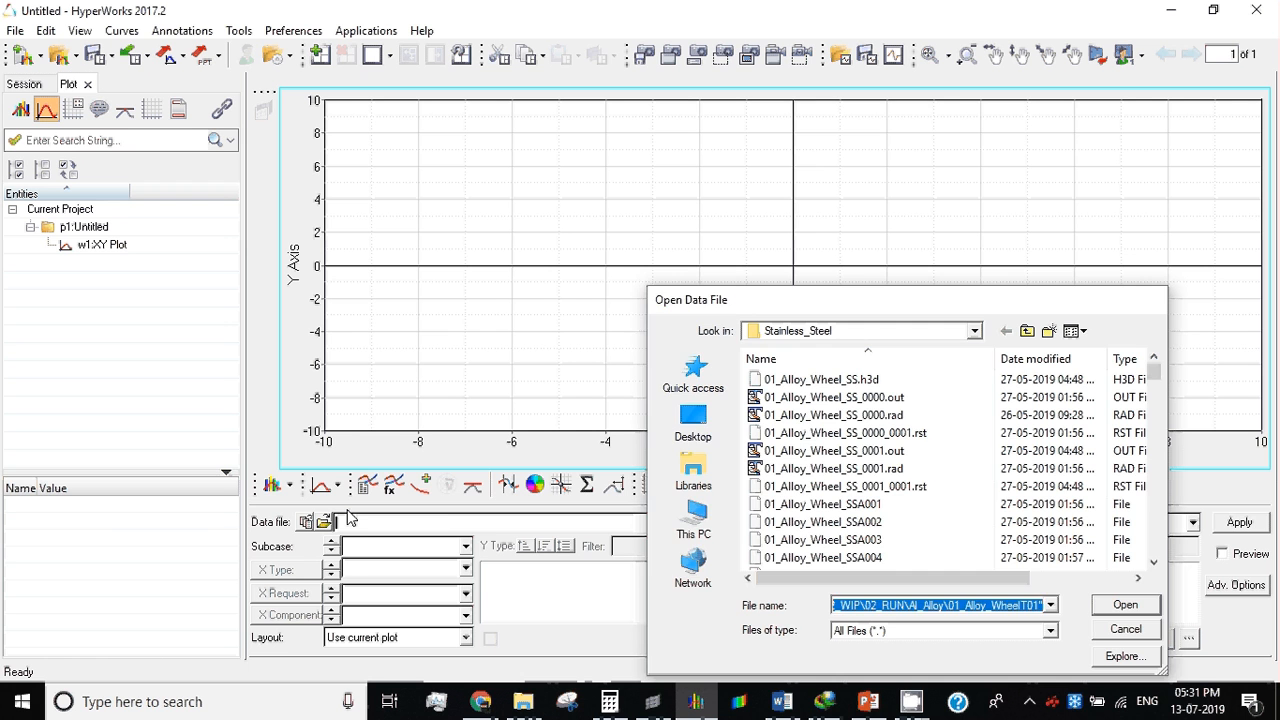
pyautogui.press('Return')
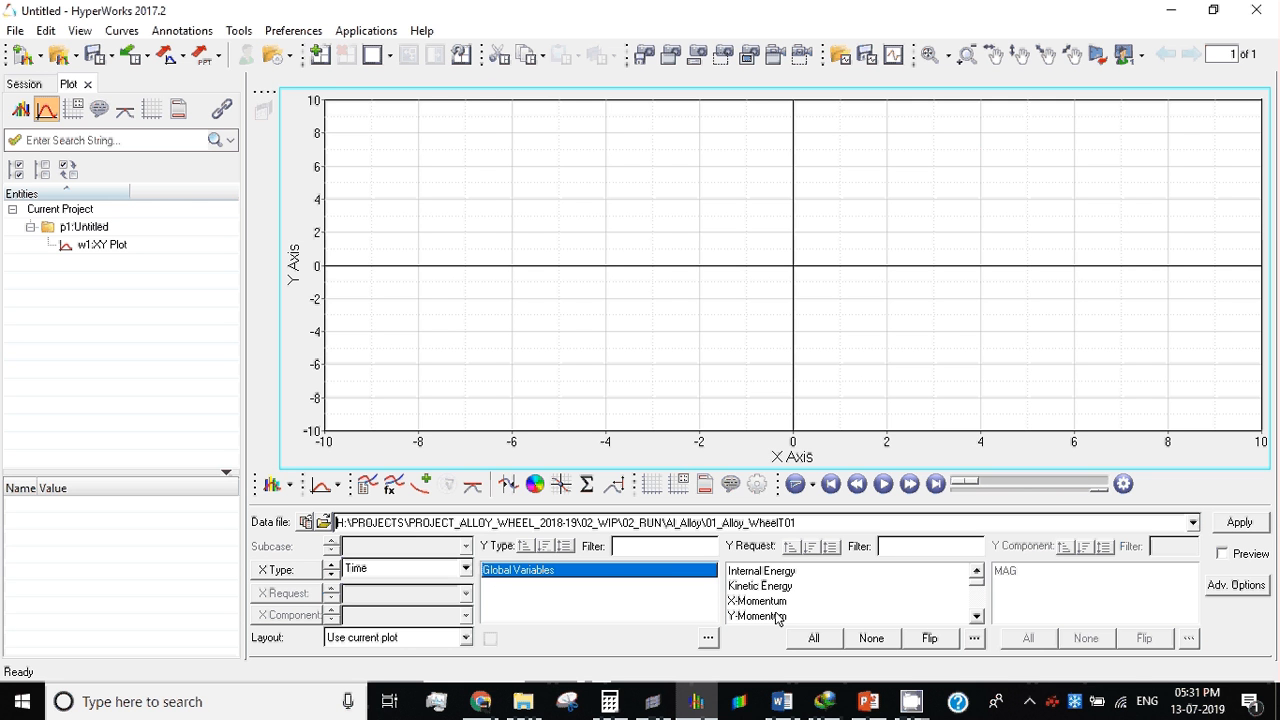
# Step: Plot the MAG component of the Internal Energy and Kinetic Energy global variables against Time
pyautogui.click(774, 573)
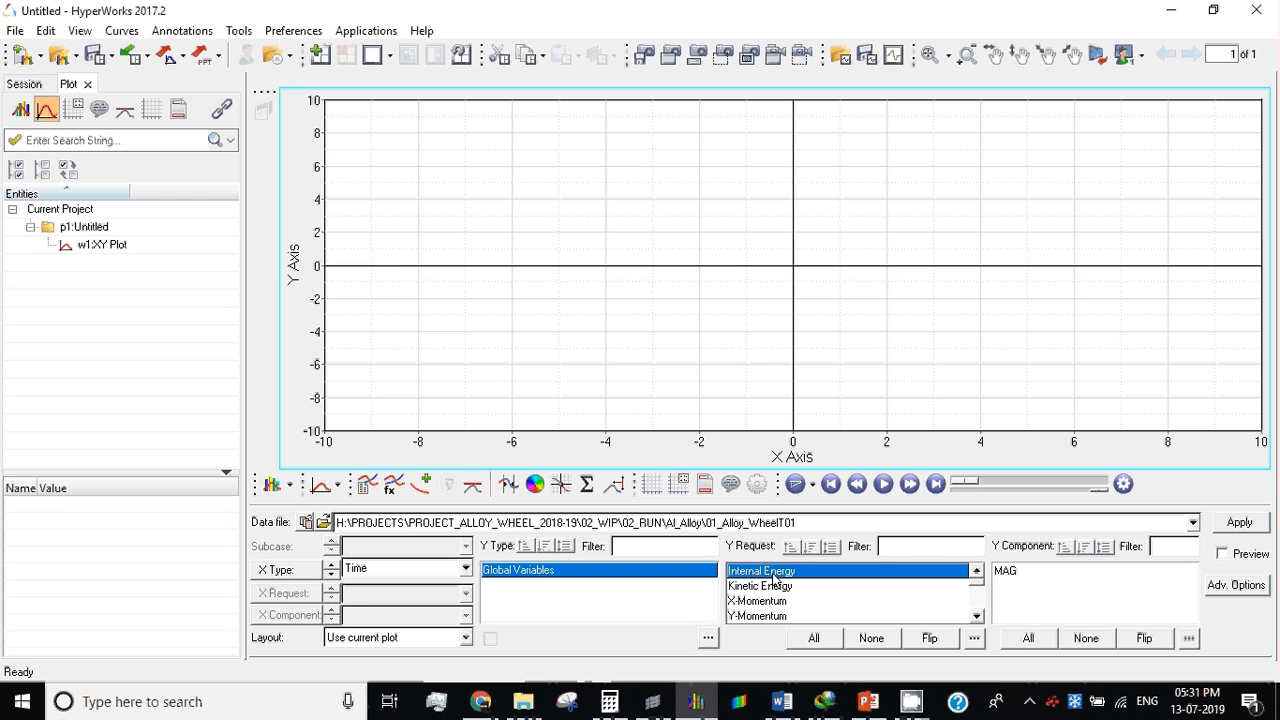
pyautogui.keyDown('ctrl'); pyautogui.click(768, 586); pyautogui.keyUp('ctrl')
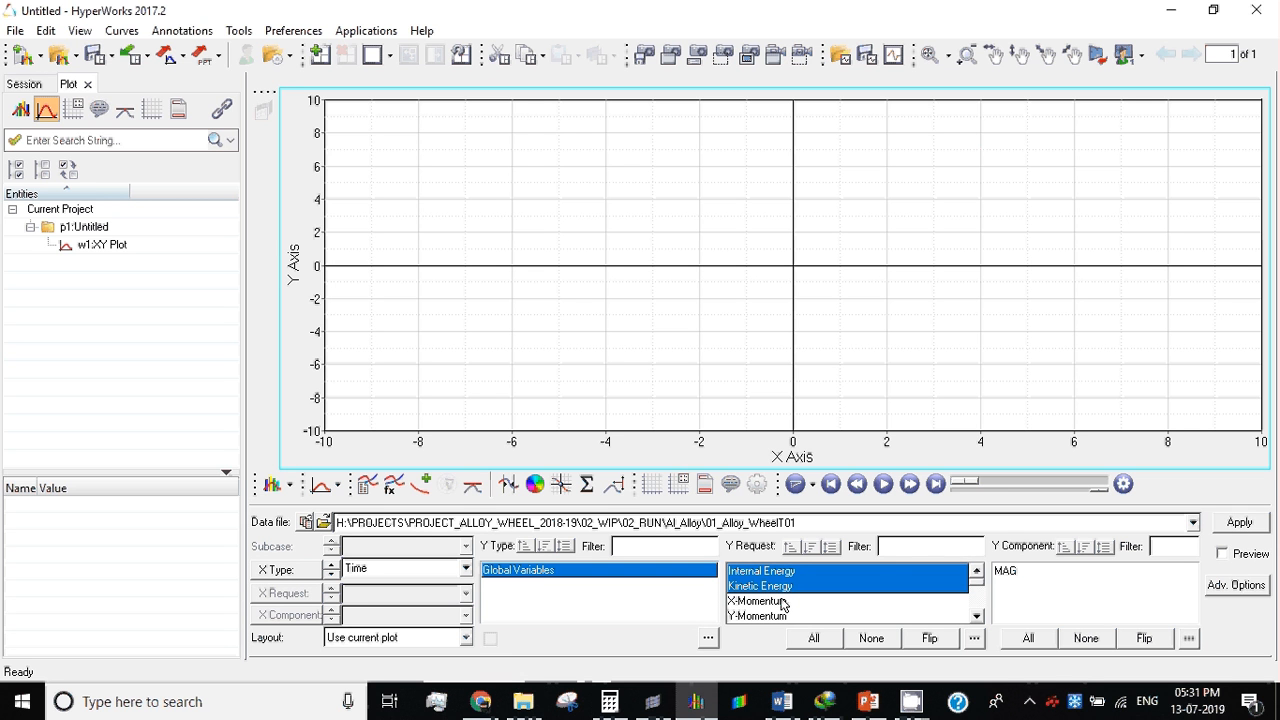
pyautogui.click(1004, 572)
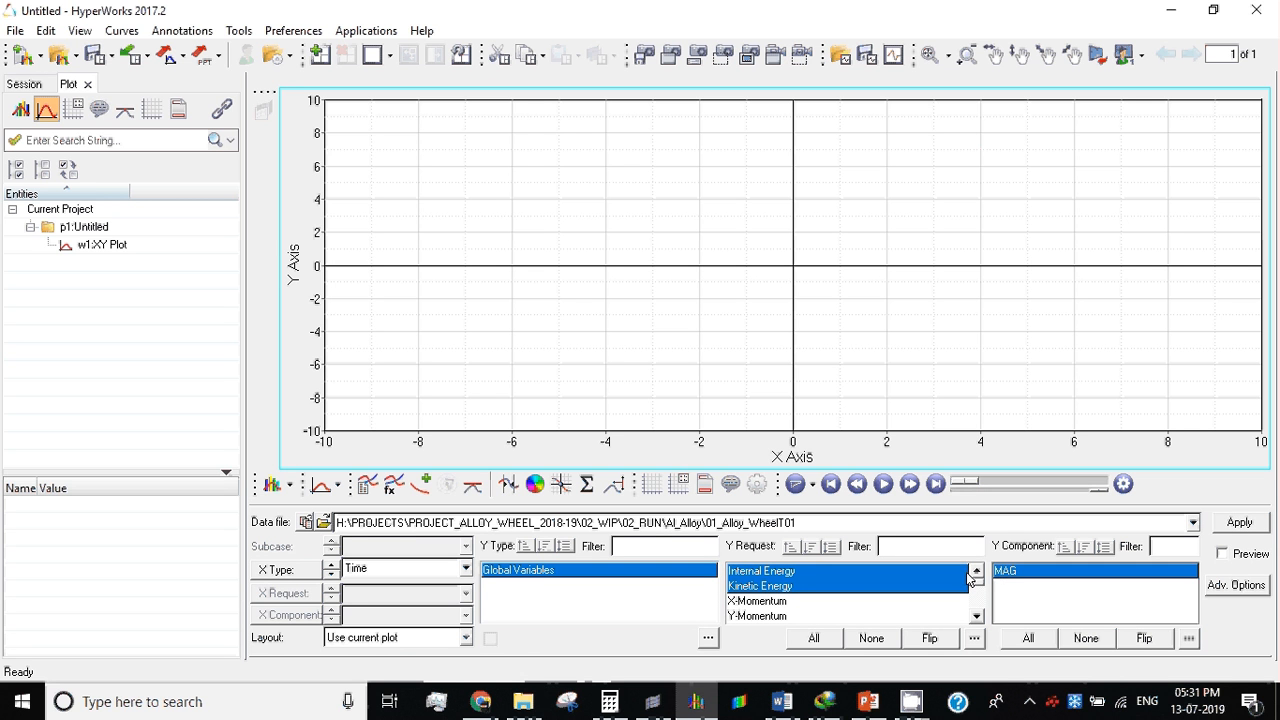
pyautogui.click(1220, 524)
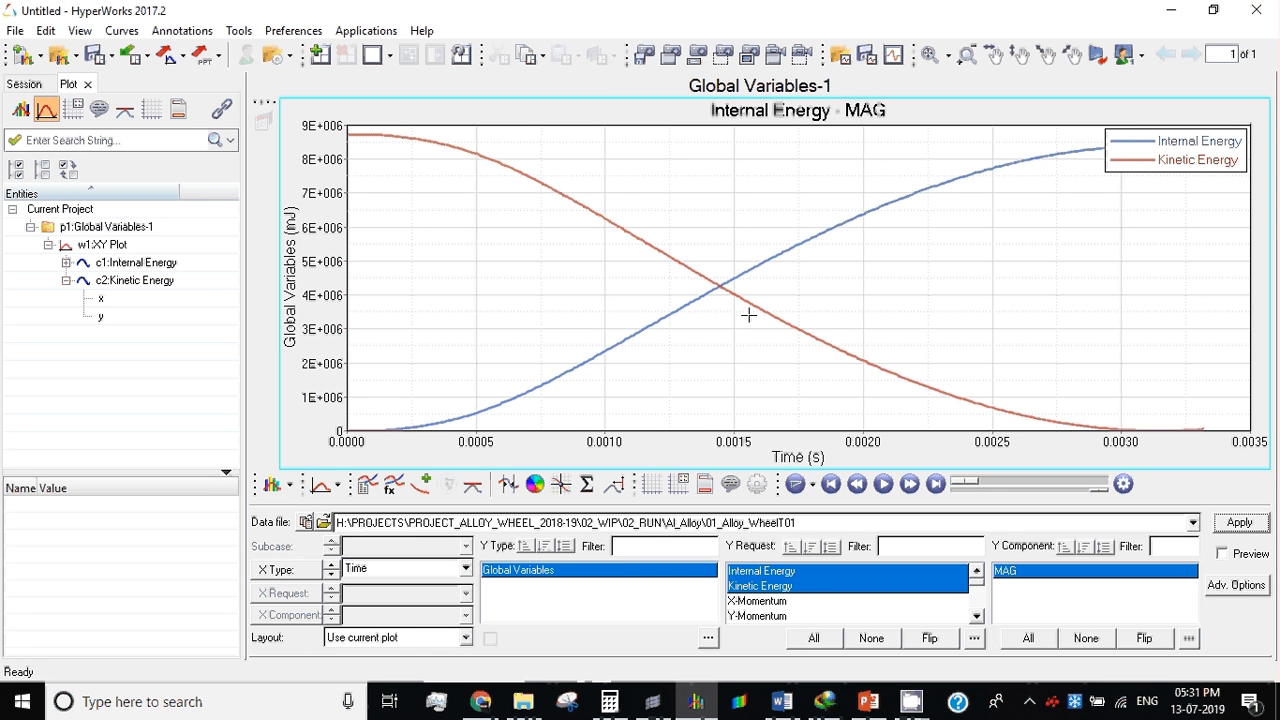
# Step: Convert the energy plot's vertical axis units to J
pyautogui.rightClick(294, 231)
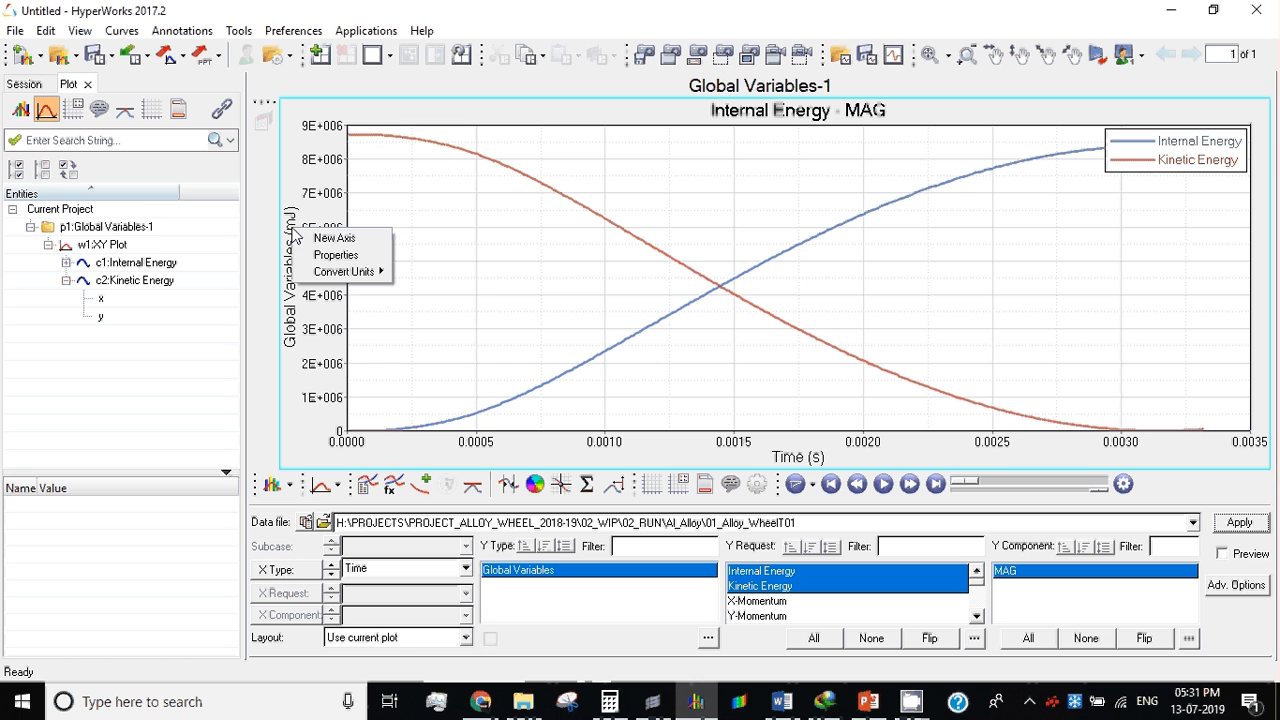
pyautogui.moveTo(334, 277)
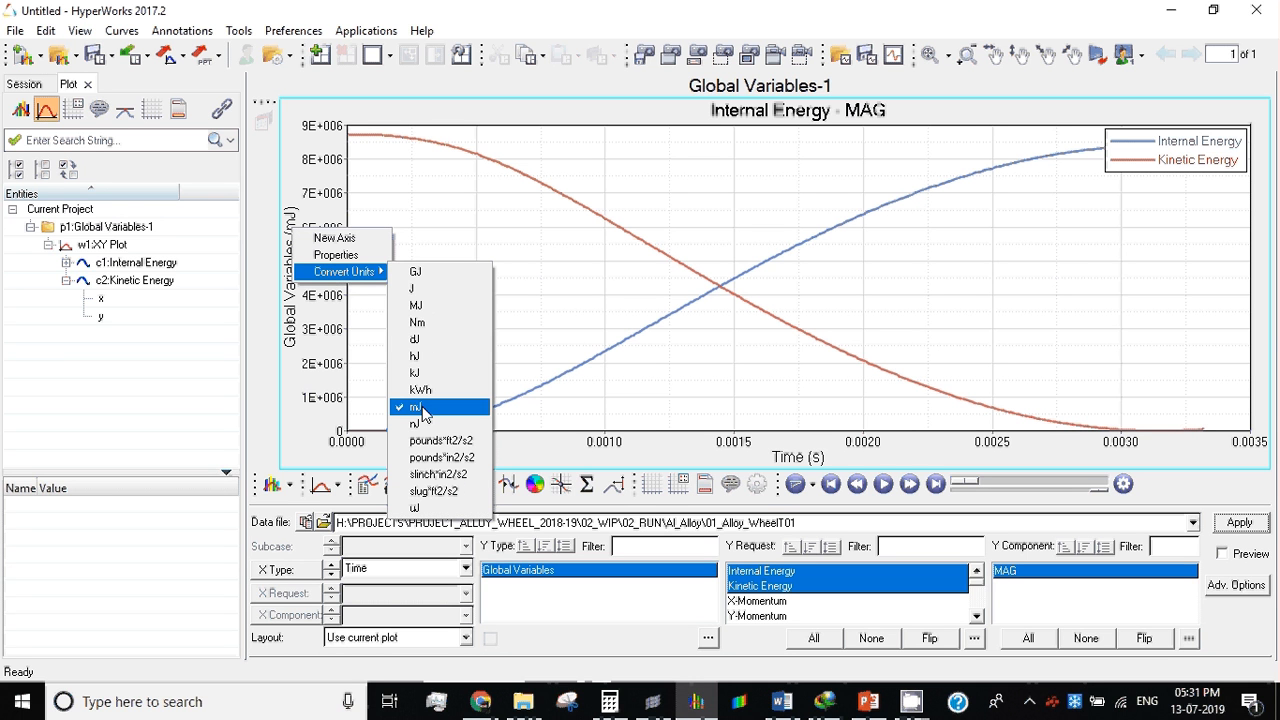
pyautogui.click(428, 288)
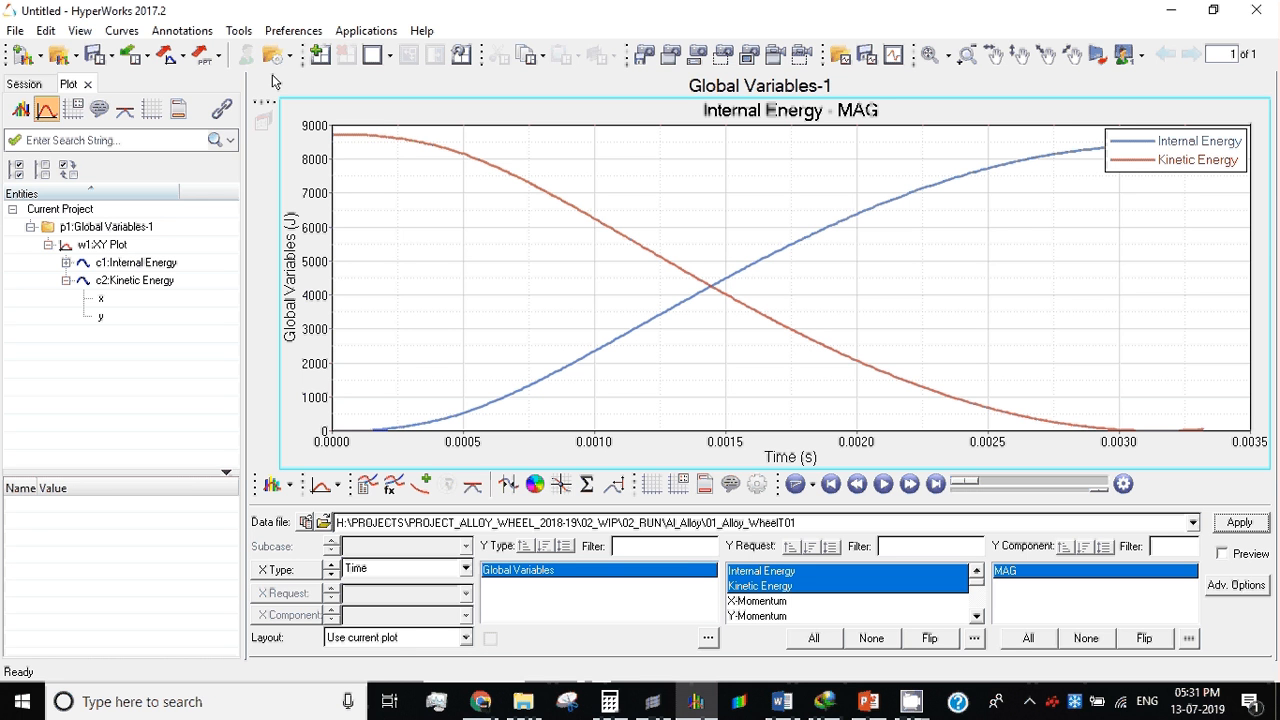
# Step: Set up a curve export in Excel format with export1.csv on the Desktop as the output file
pyautogui.click(180, 60)
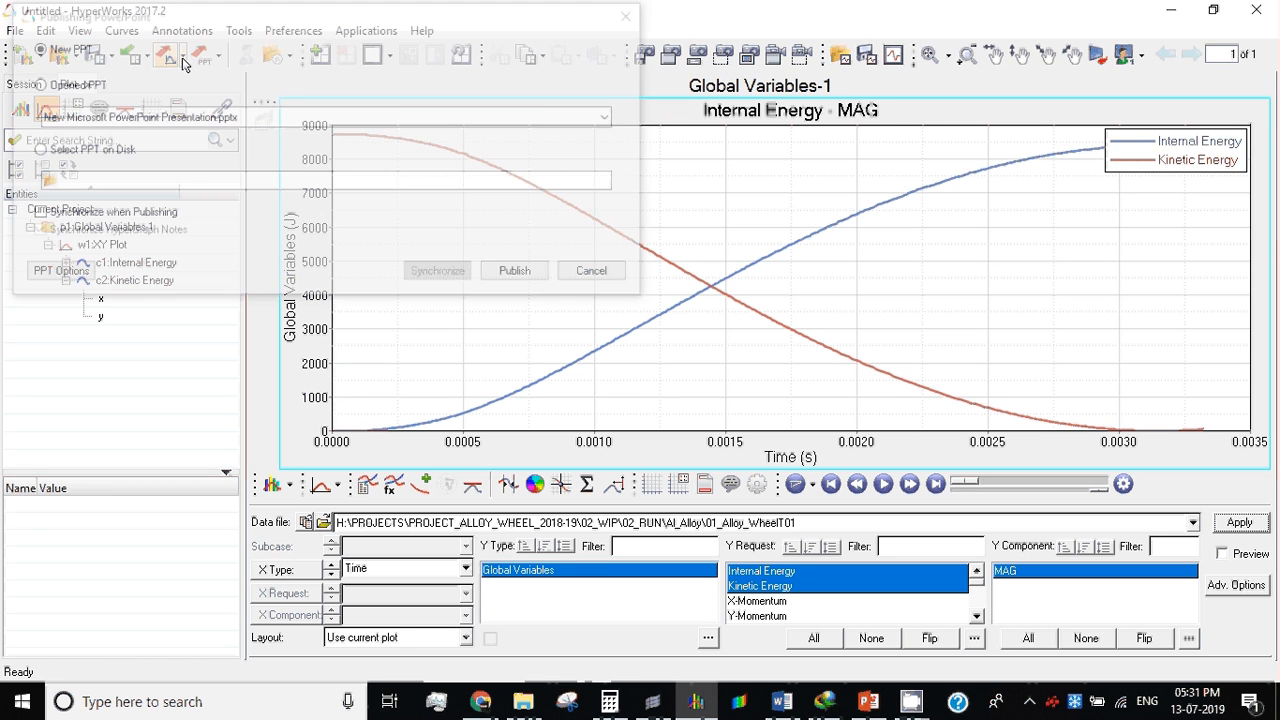
pyautogui.click(597, 273)
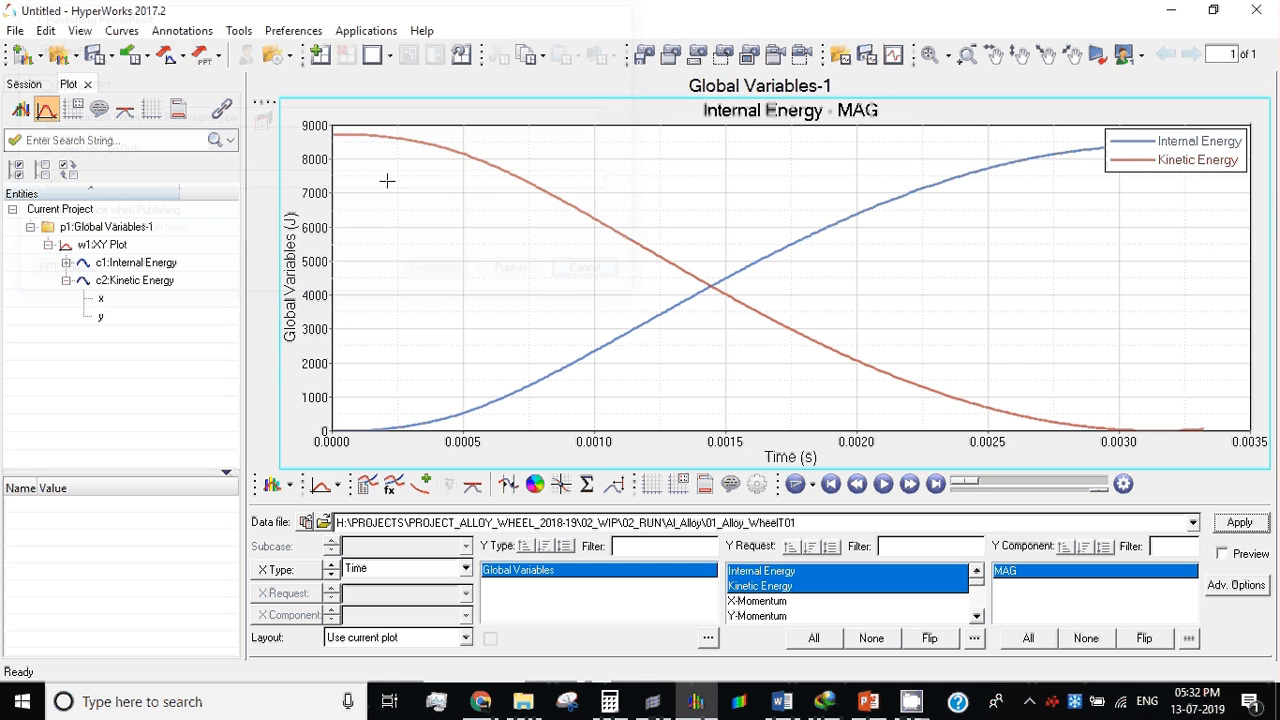
pyautogui.click(180, 58)
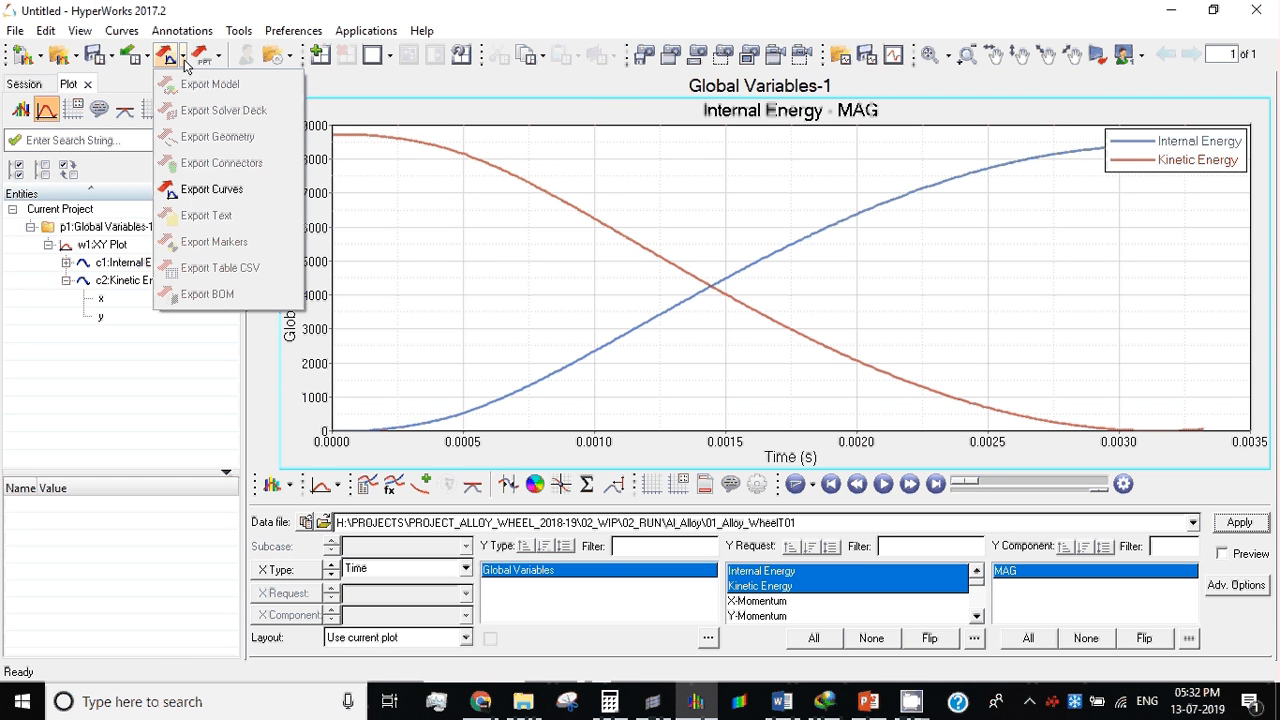
pyautogui.click(206, 190)
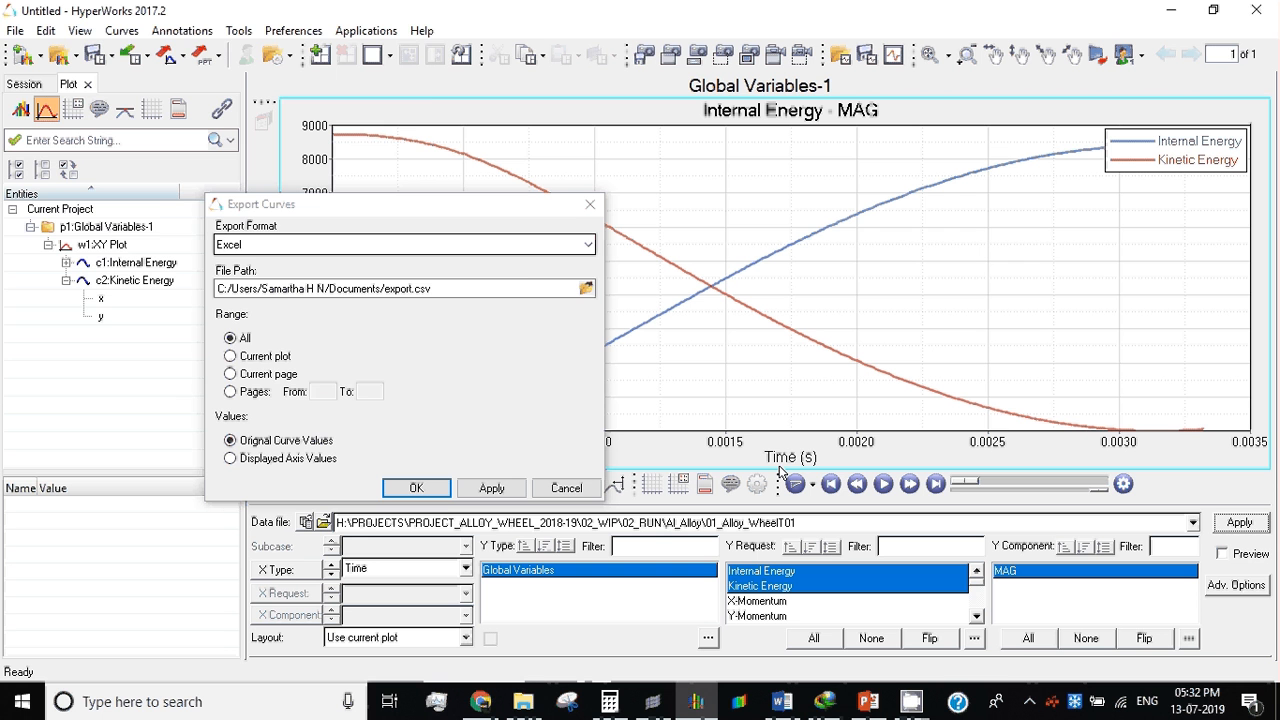
pyautogui.click(586, 289)
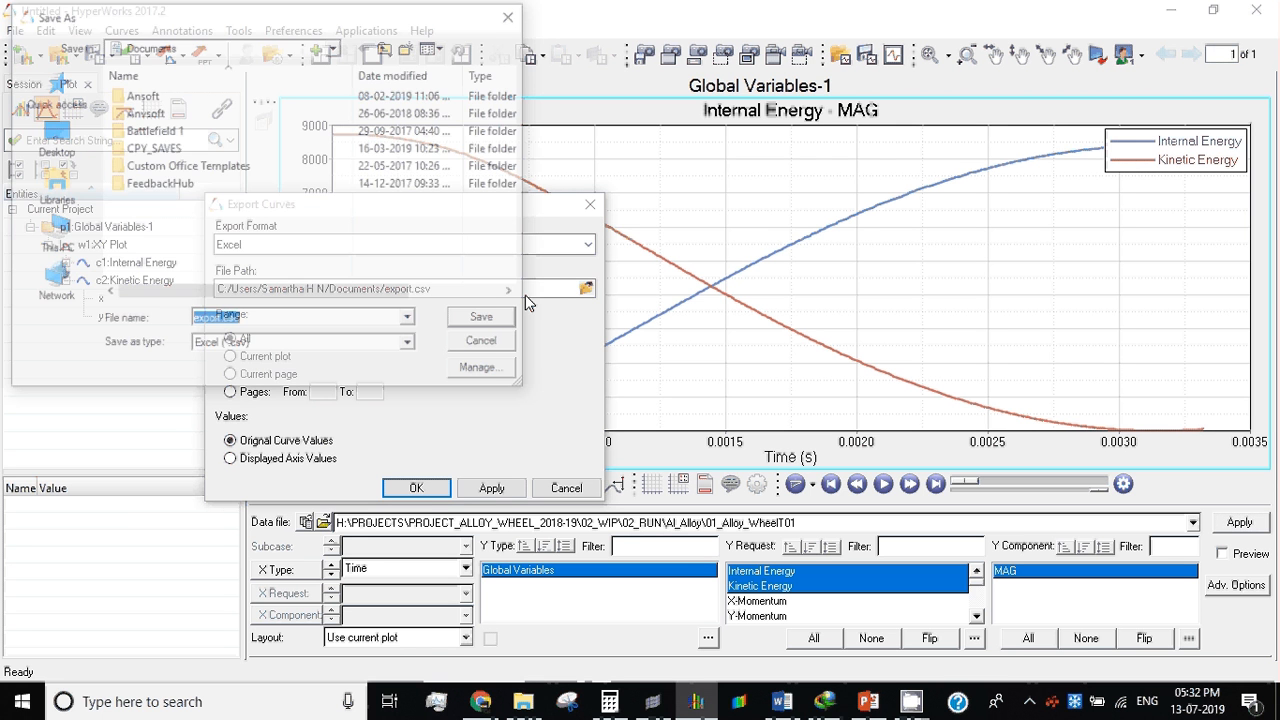
pyautogui.click(40, 124)
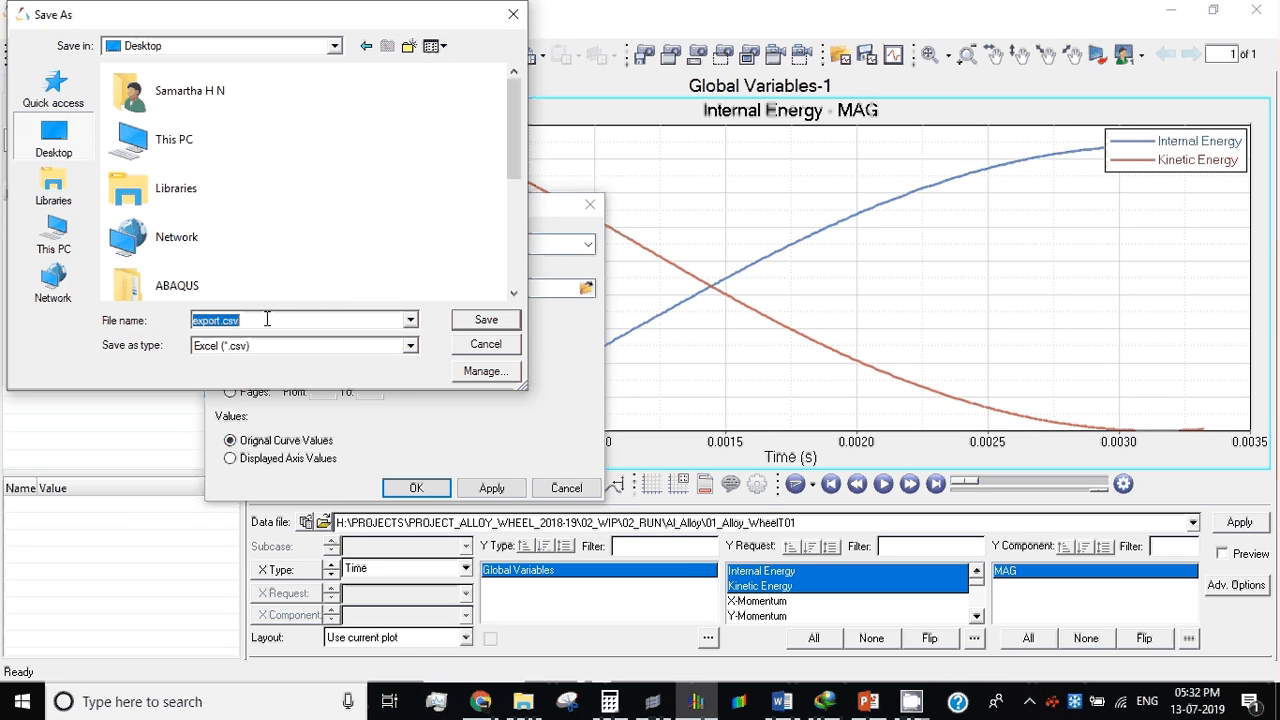
pyautogui.click(212, 322)
pyautogui.write('1')
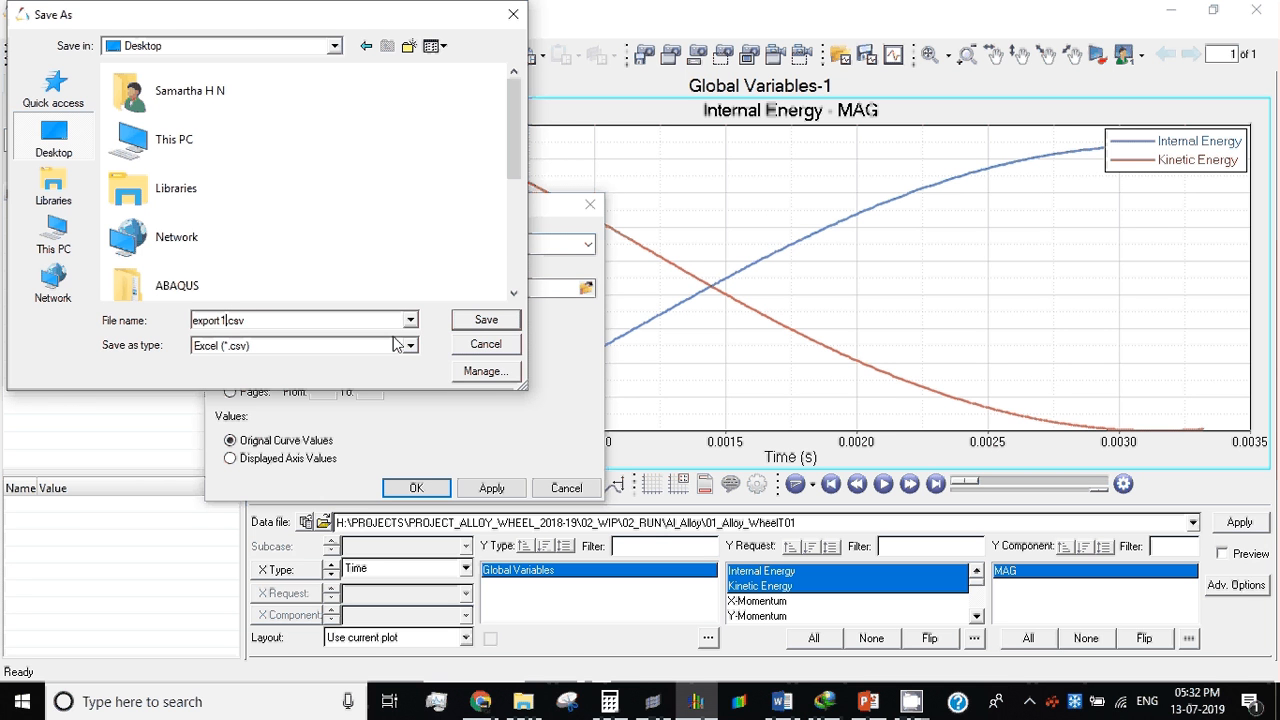
pyautogui.click(466, 319)
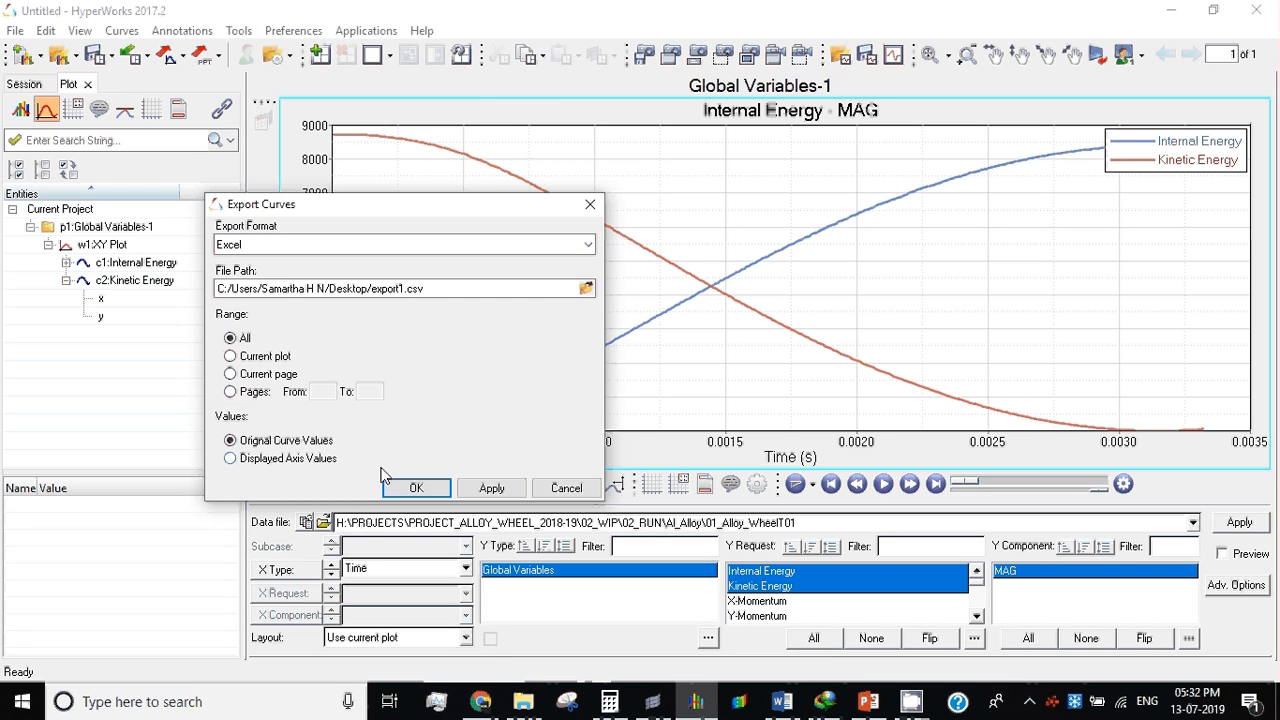
# Step: Export only the current plot with displayed axis values, replacing the existing export1.csv
pyautogui.click(258, 356)
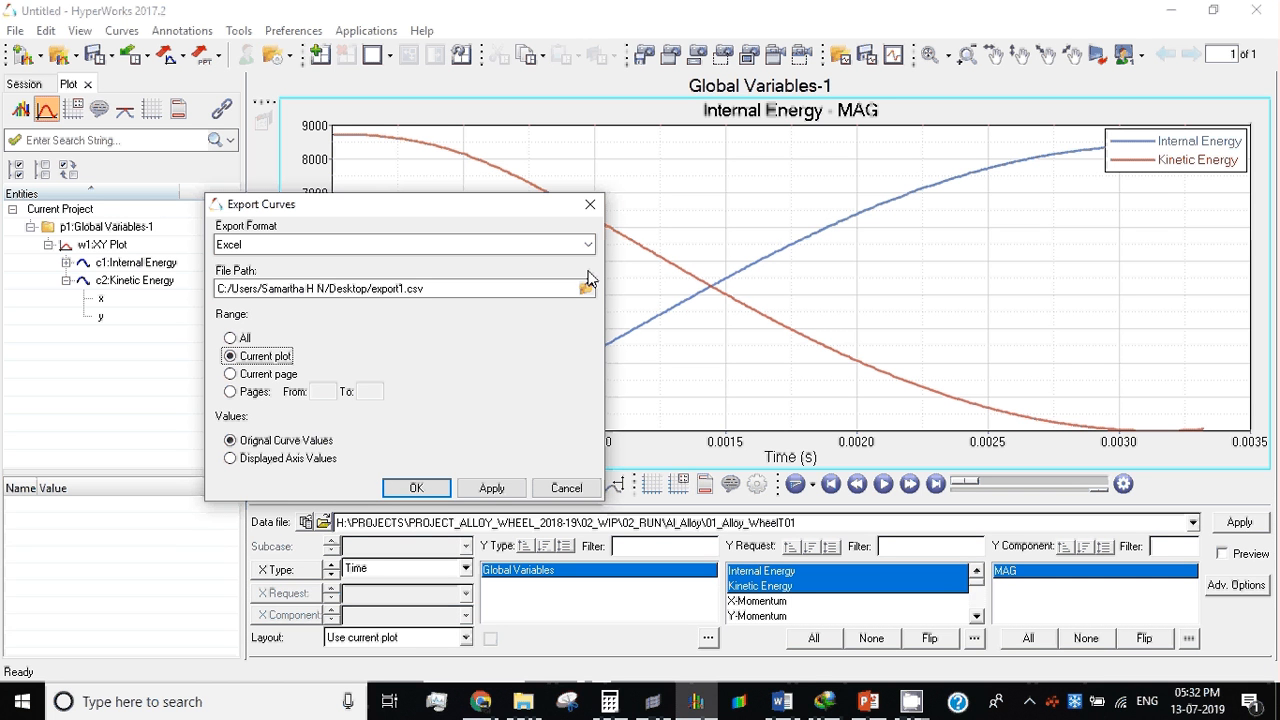
pyautogui.click(290, 459)
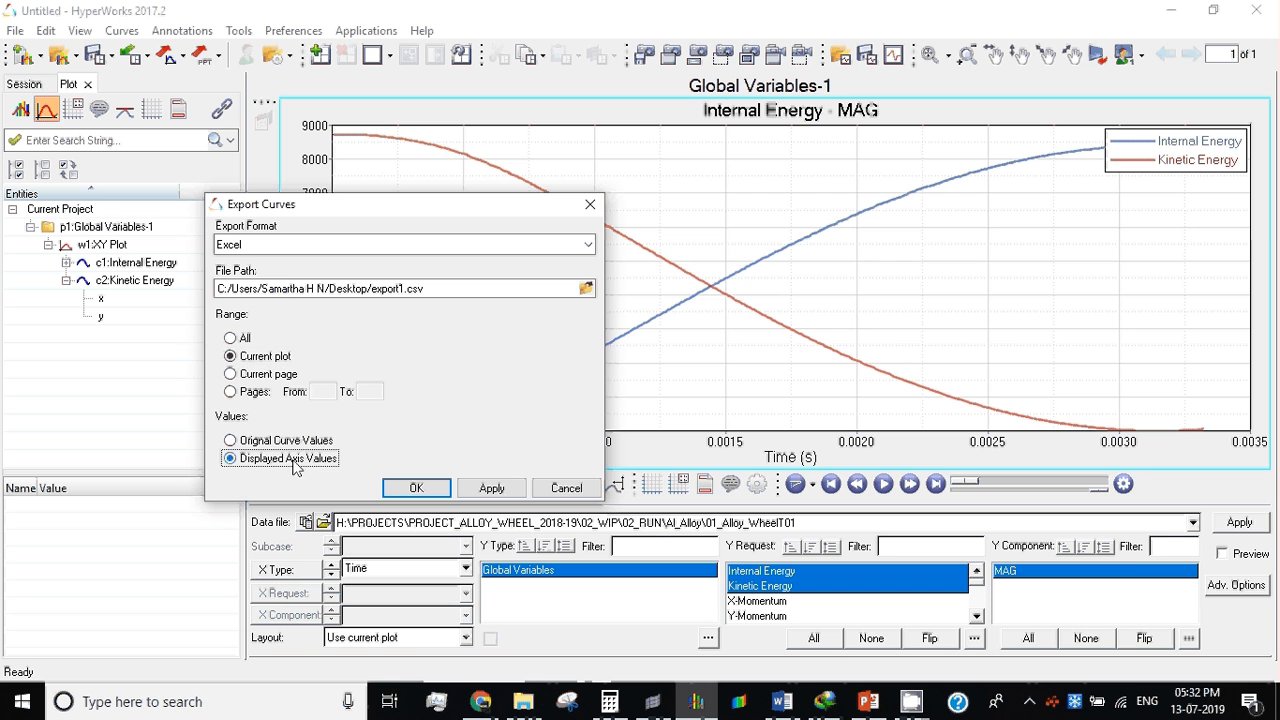
pyautogui.moveTo(310, 212); pyautogui.dragTo(550, 220)
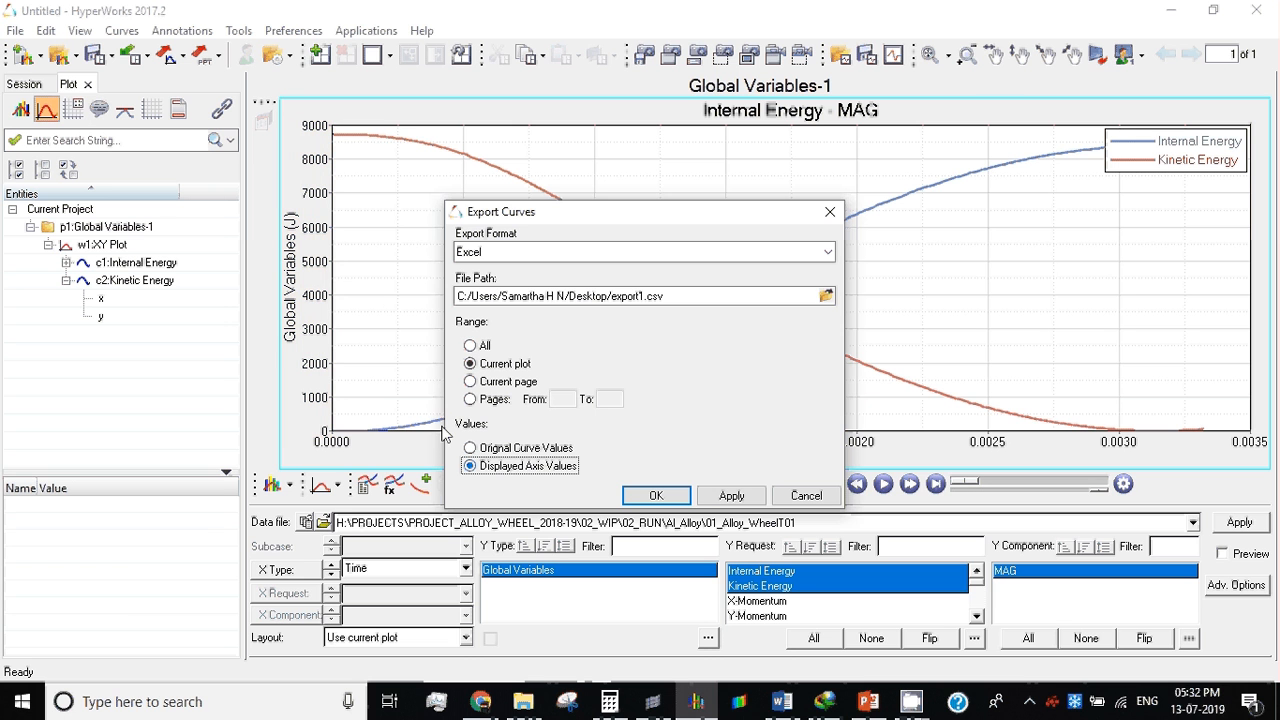
pyautogui.click(703, 500)
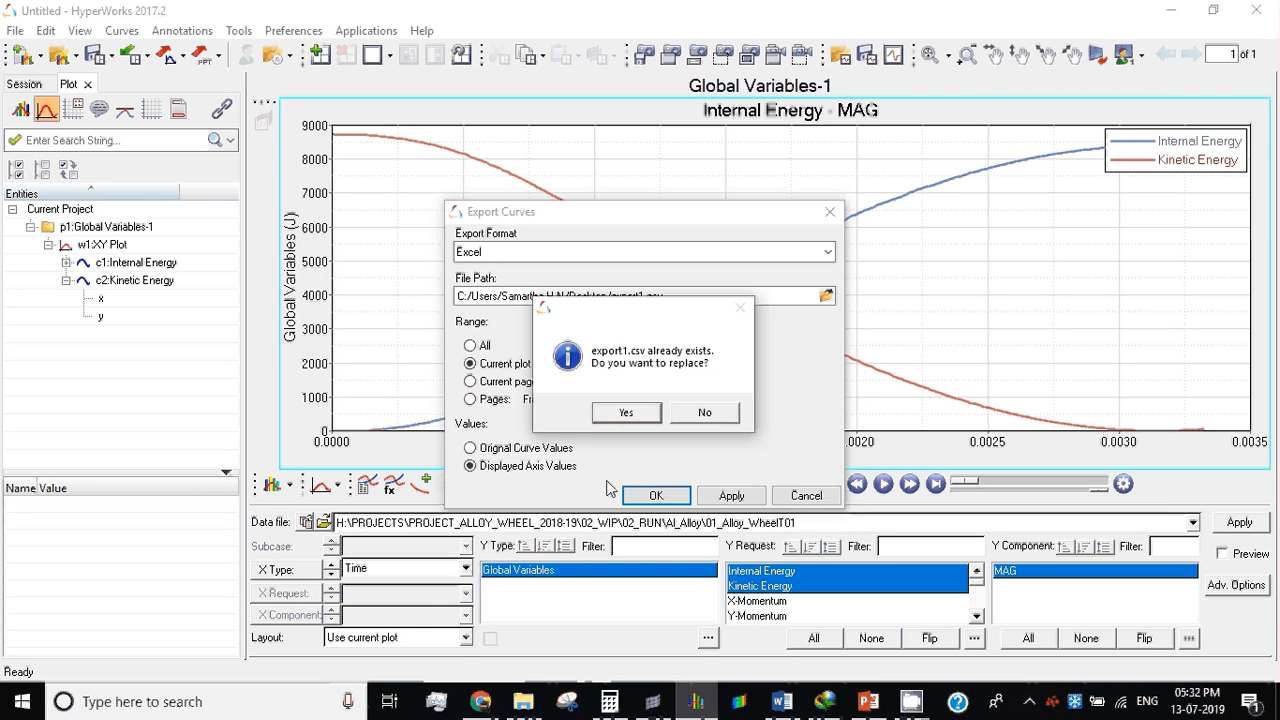
pyautogui.click(625, 413)
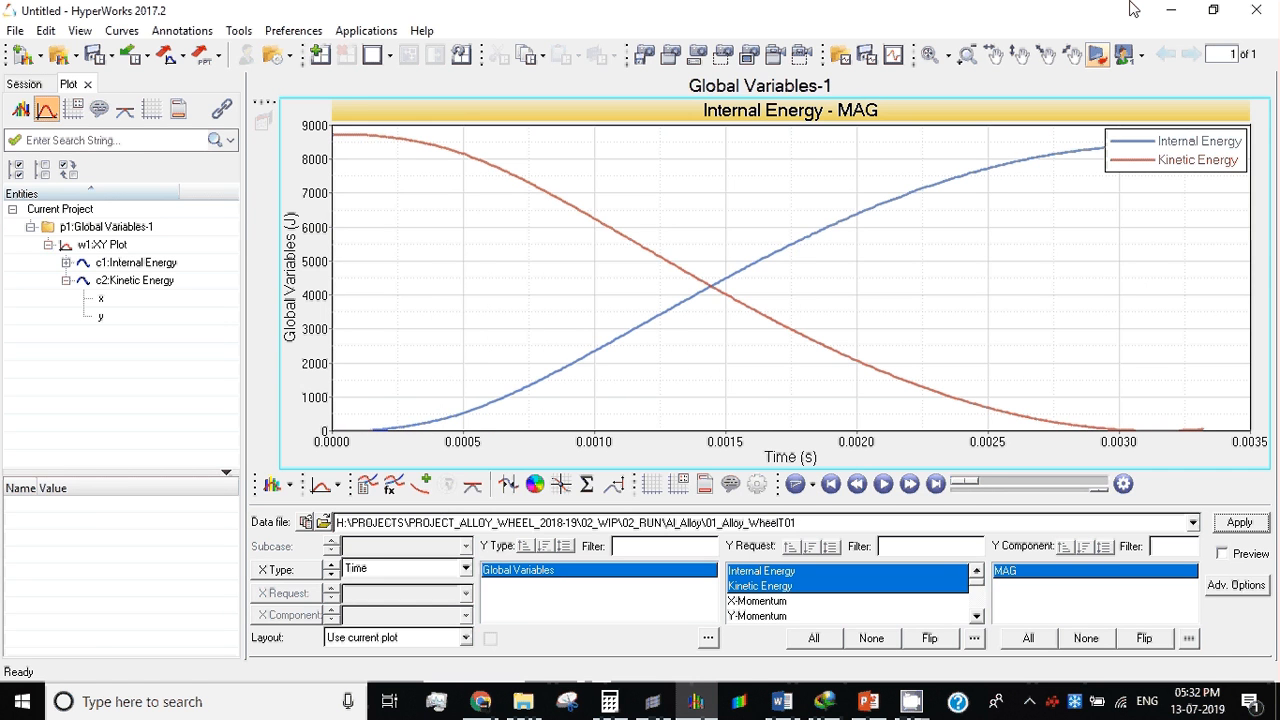
# Step: Switch from HyperWorks to the desktop and open export1.csv in Excel
pyautogui.click(1170, 9)
pyautogui.click(1190, 9)
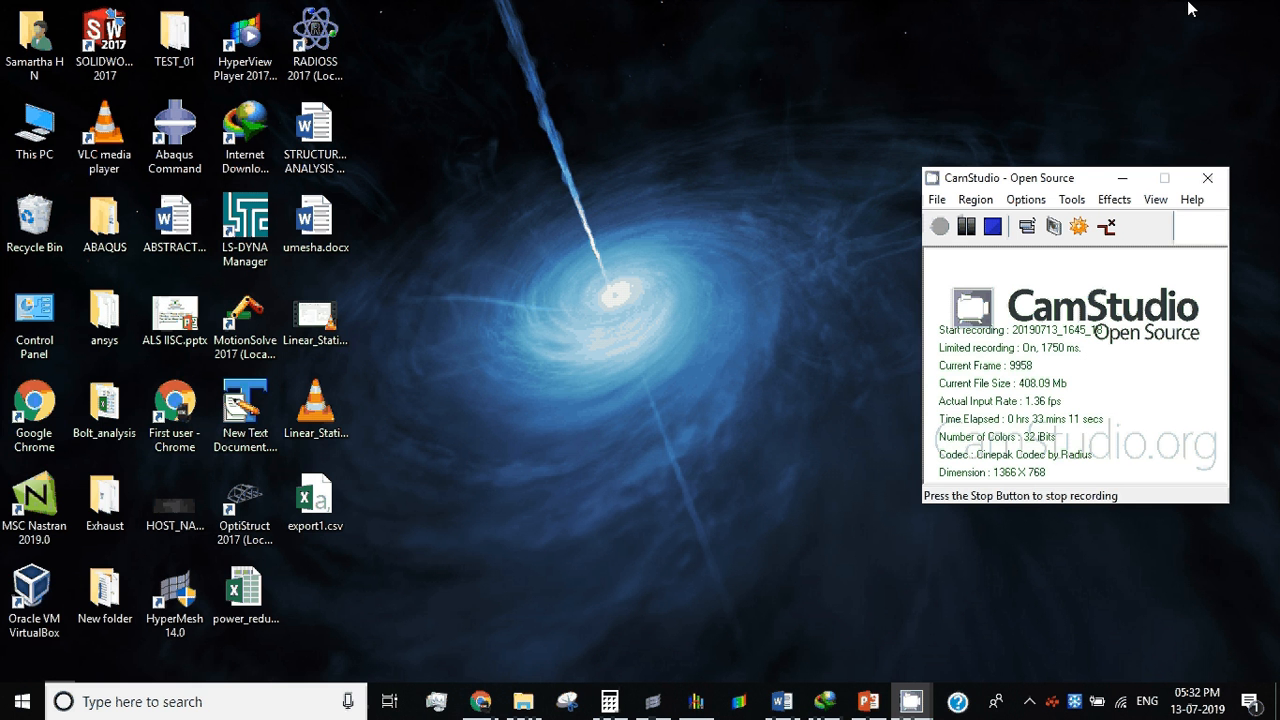
pyautogui.click(331, 514)
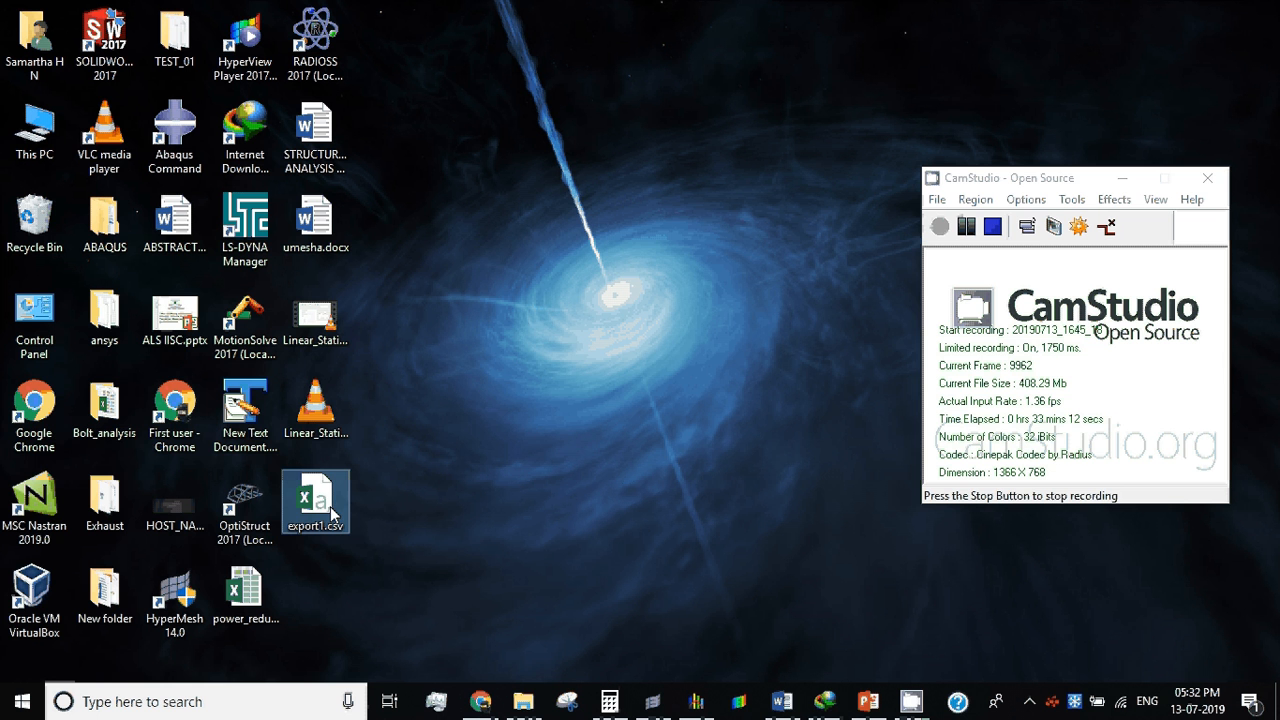
pyautogui.doubleClick(331, 514)
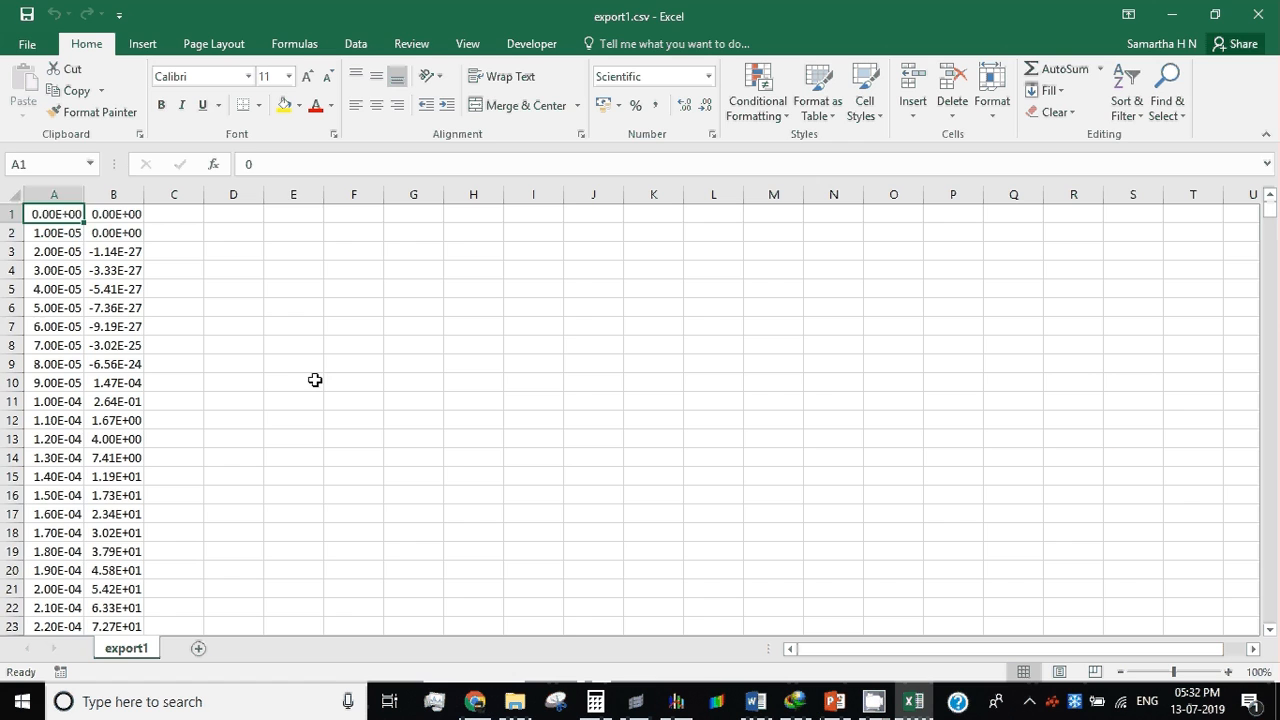
# Step: Look through the exported time and energy columns to find where the second curve's data block begins
pyautogui.click(311, 379)
pyautogui.scroll(-5, 311, 379)
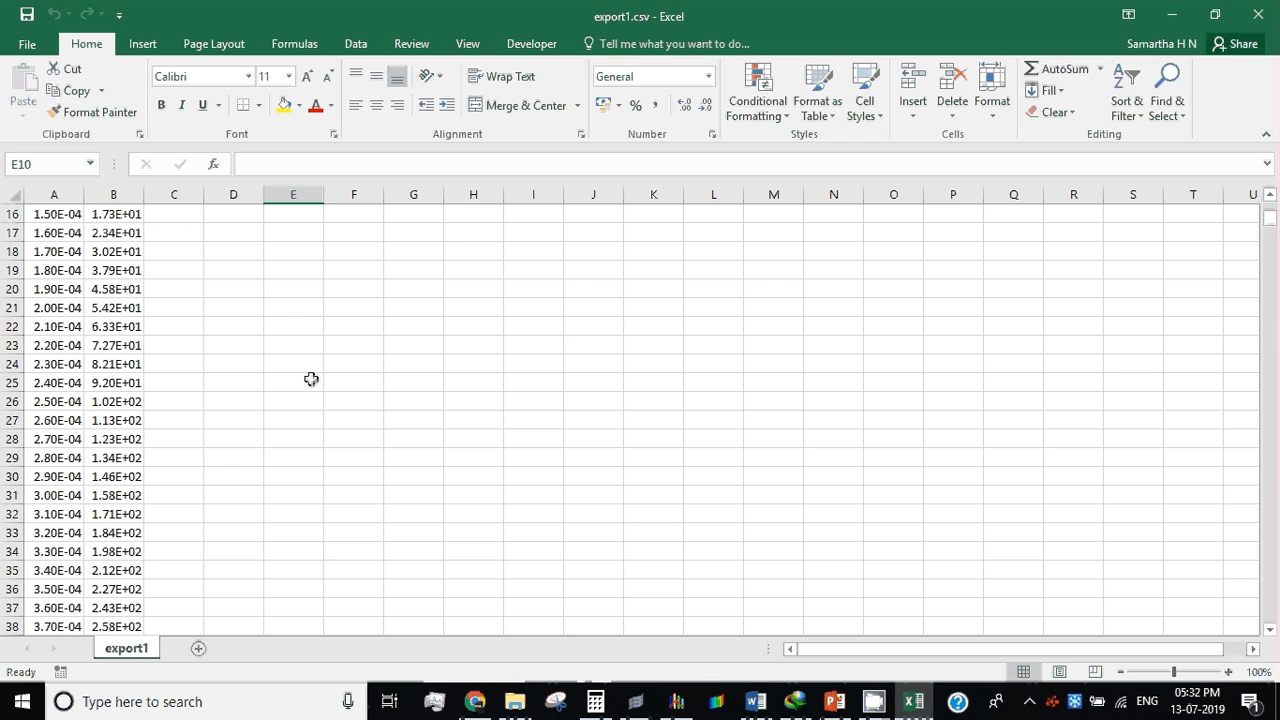
pyautogui.scroll(-20, 311, 379)
pyautogui.scroll(-19, 300, 378)
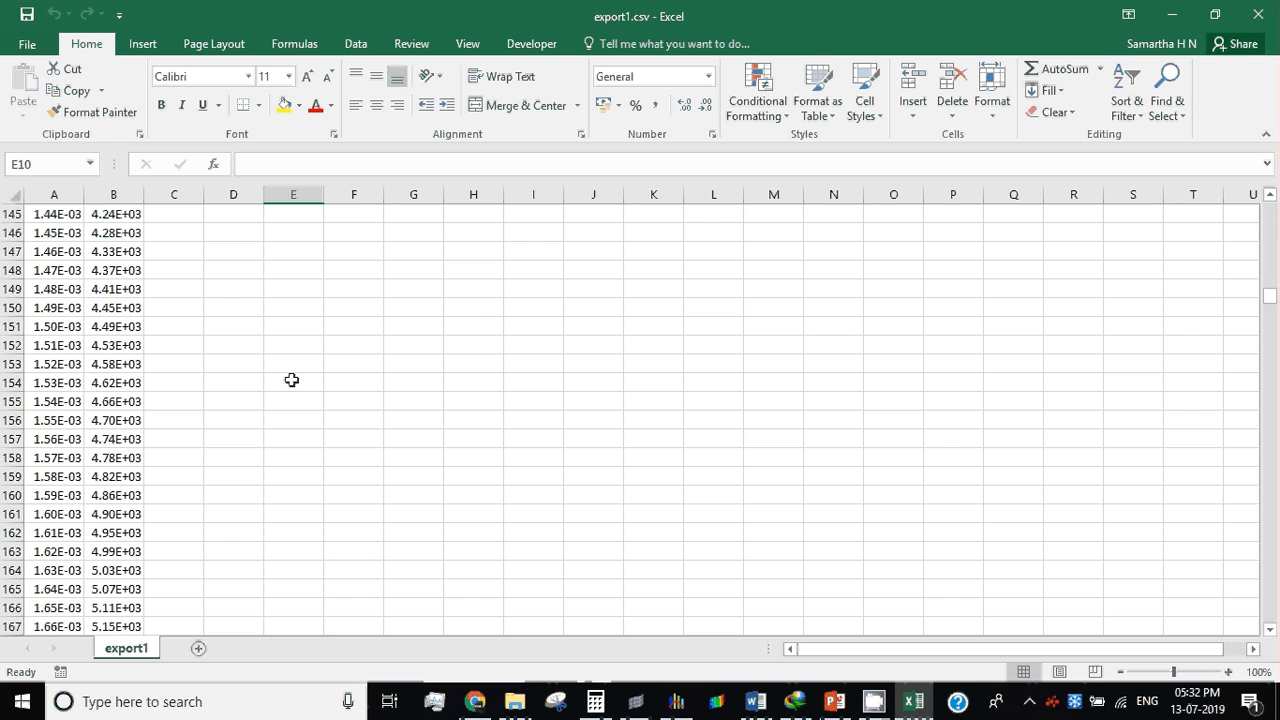
pyautogui.scroll(-20, 290, 378)
pyautogui.scroll(-16, 286, 369)
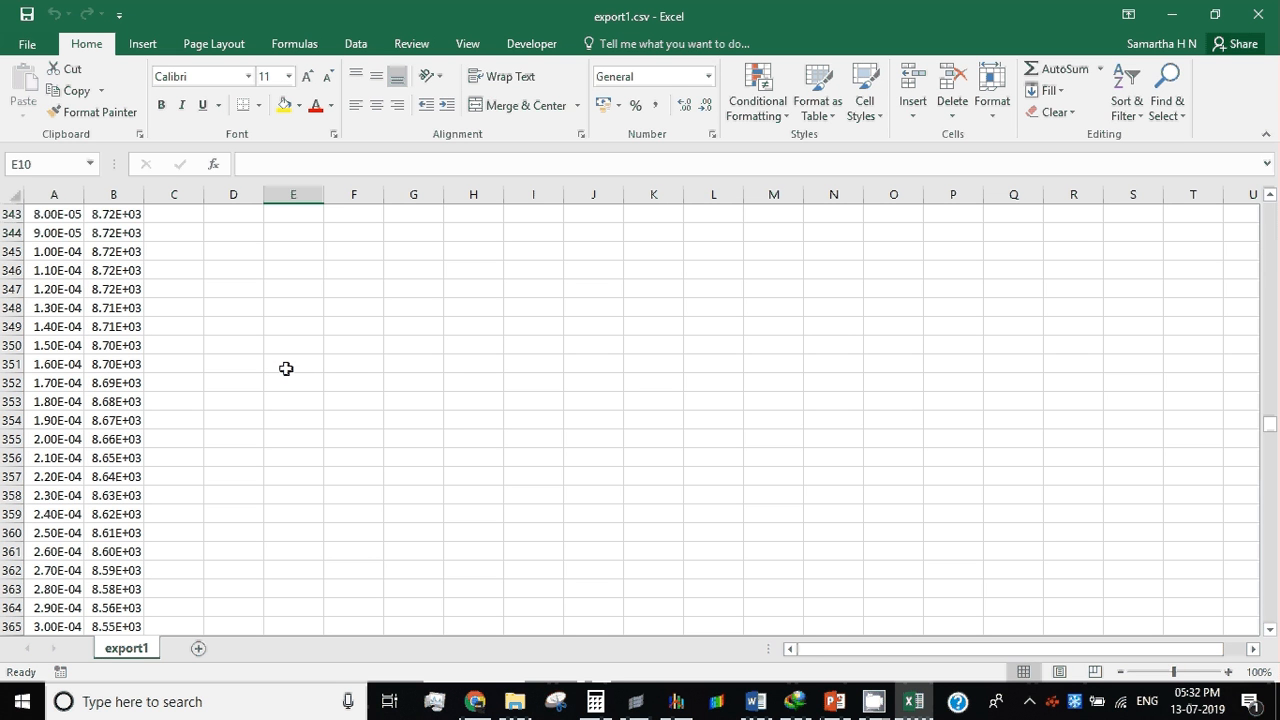
pyautogui.scroll(4, 286, 369)
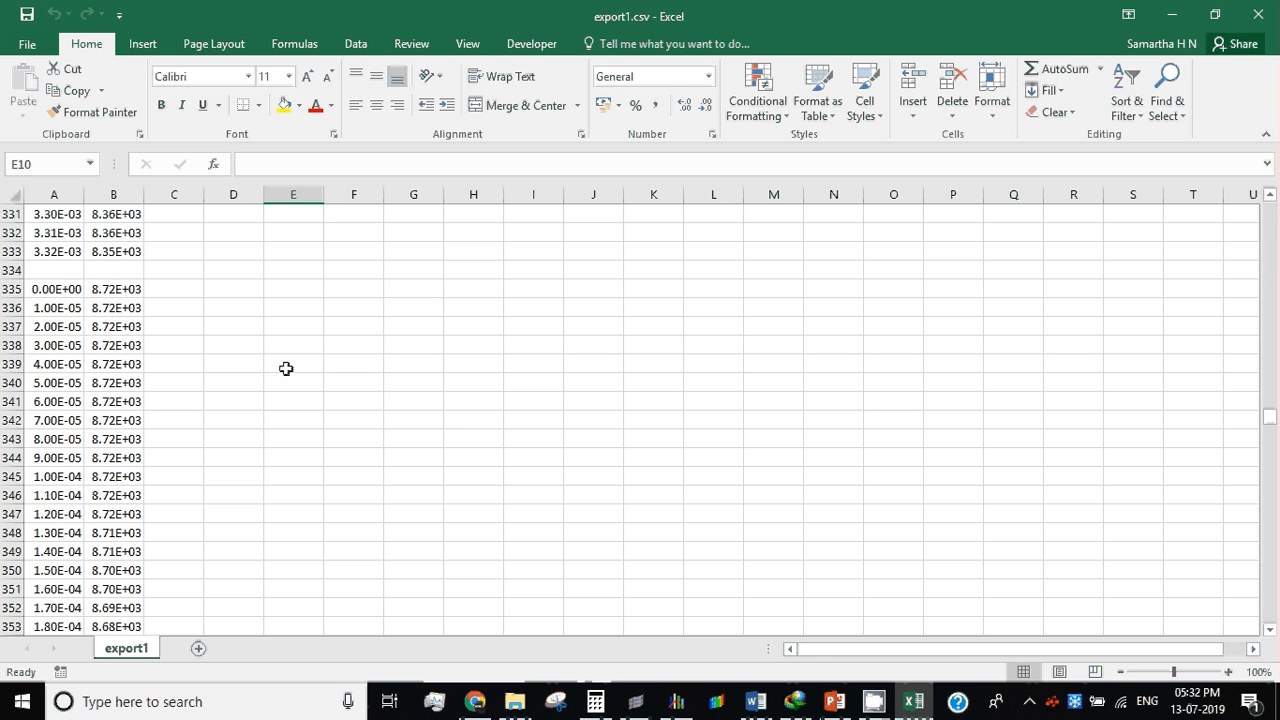
# Step: Move the second curve's two-column data block, starting at cell A335, to columns E and F beginning at E1
pyautogui.moveTo(55, 289); pyautogui.dragTo(127, 673)
pyautogui.moveTo(127, 673); pyautogui.dragTo(137, 511)
pyautogui.hotkey('ctrl', 'c')
pyautogui.scroll(10, 137, 511)
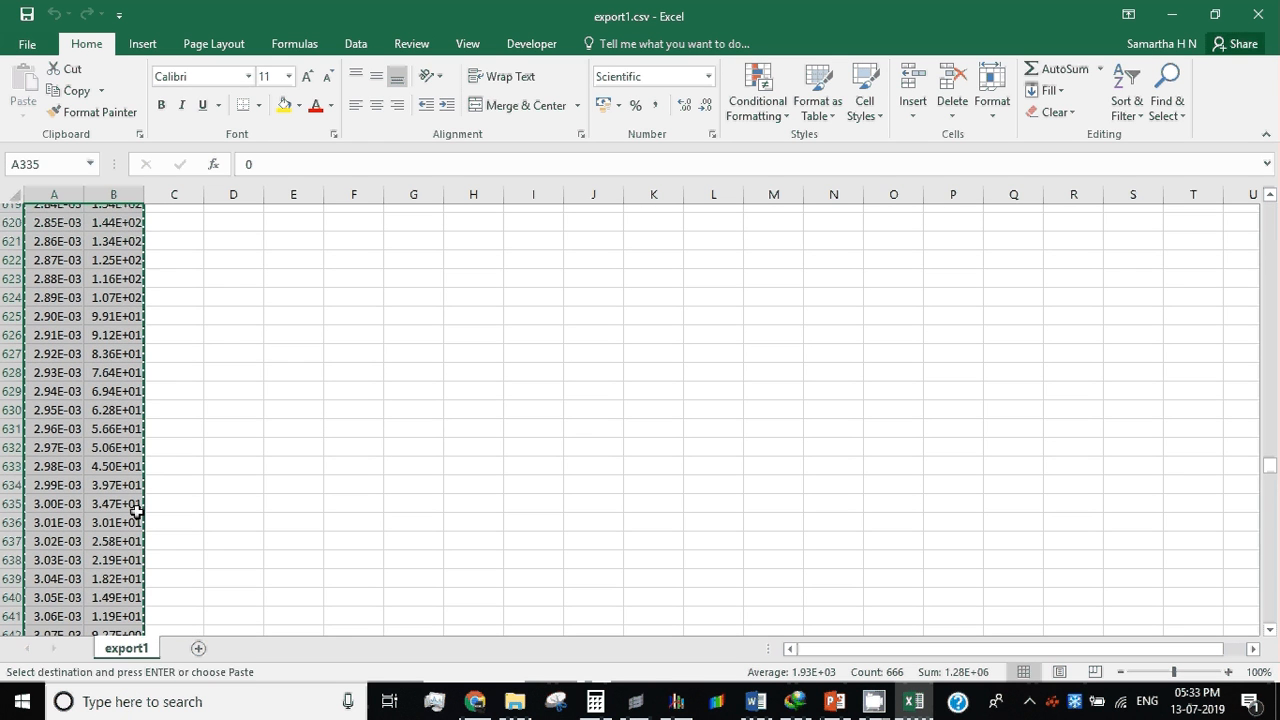
pyautogui.scroll(20, 137, 511)
pyautogui.scroll(16, 131, 512)
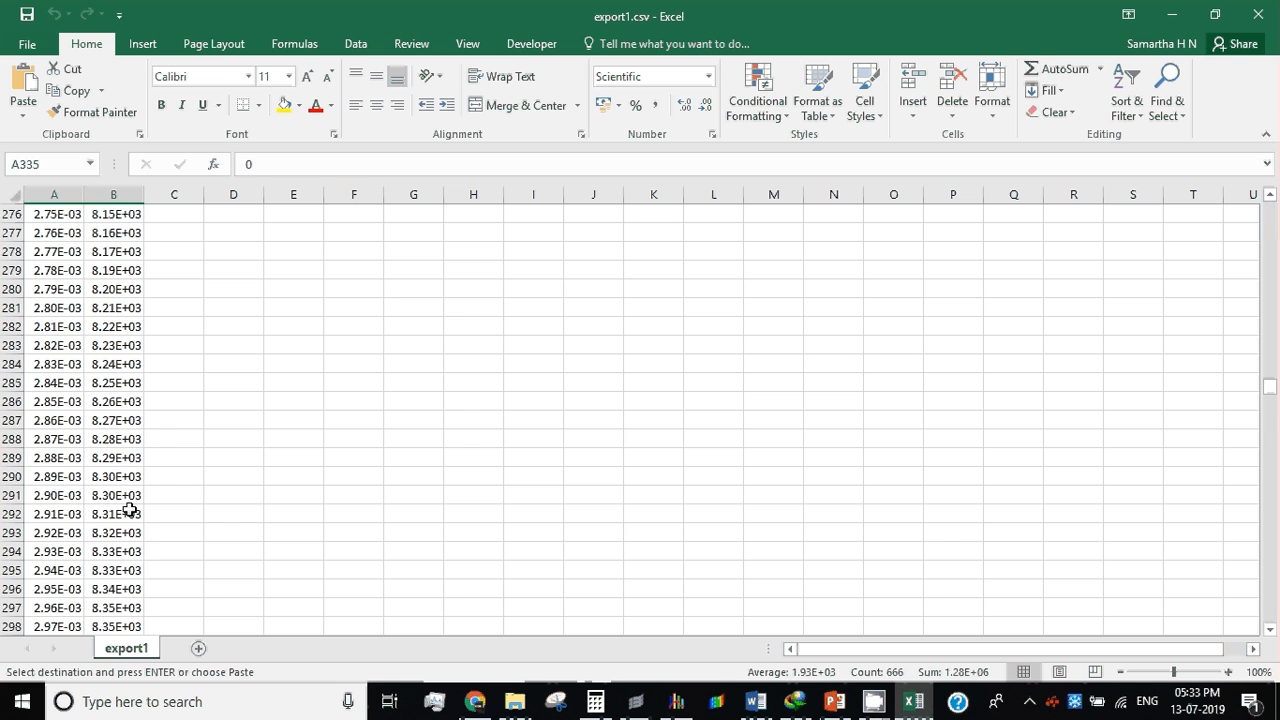
pyautogui.scroll(20, 130, 511)
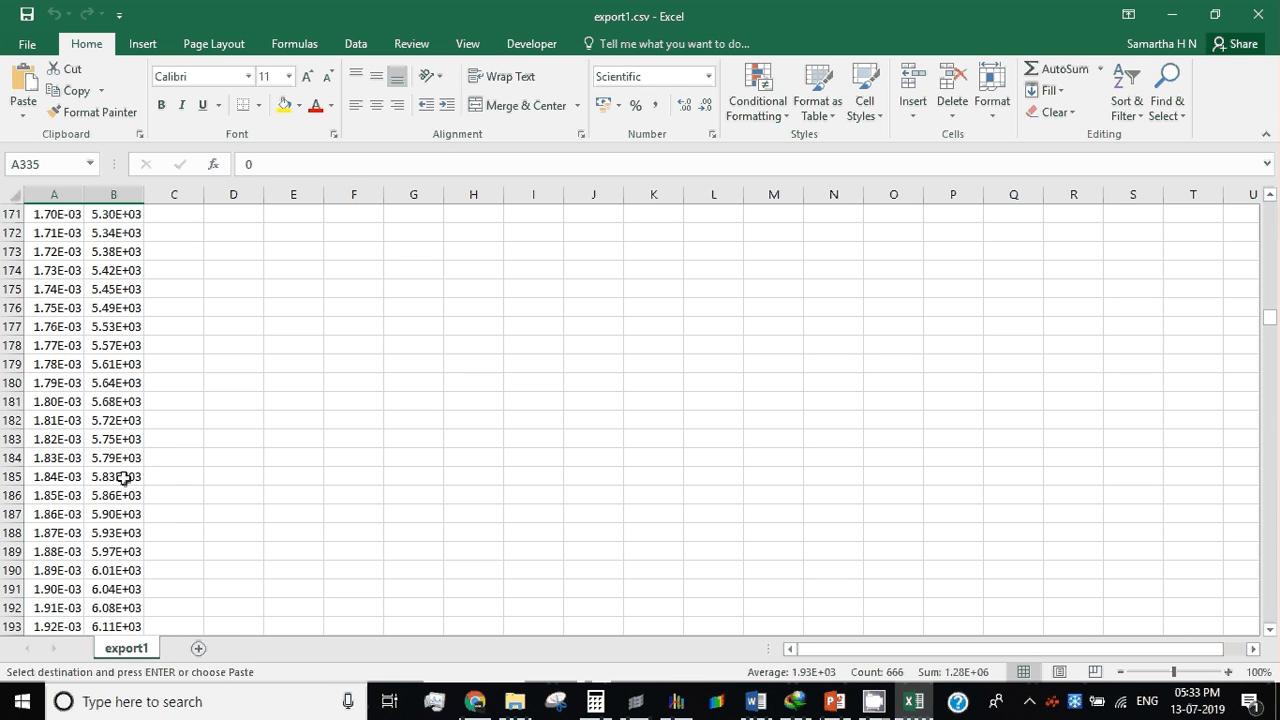
pyautogui.scroll(20, 123, 479)
pyautogui.scroll(16, 120, 461)
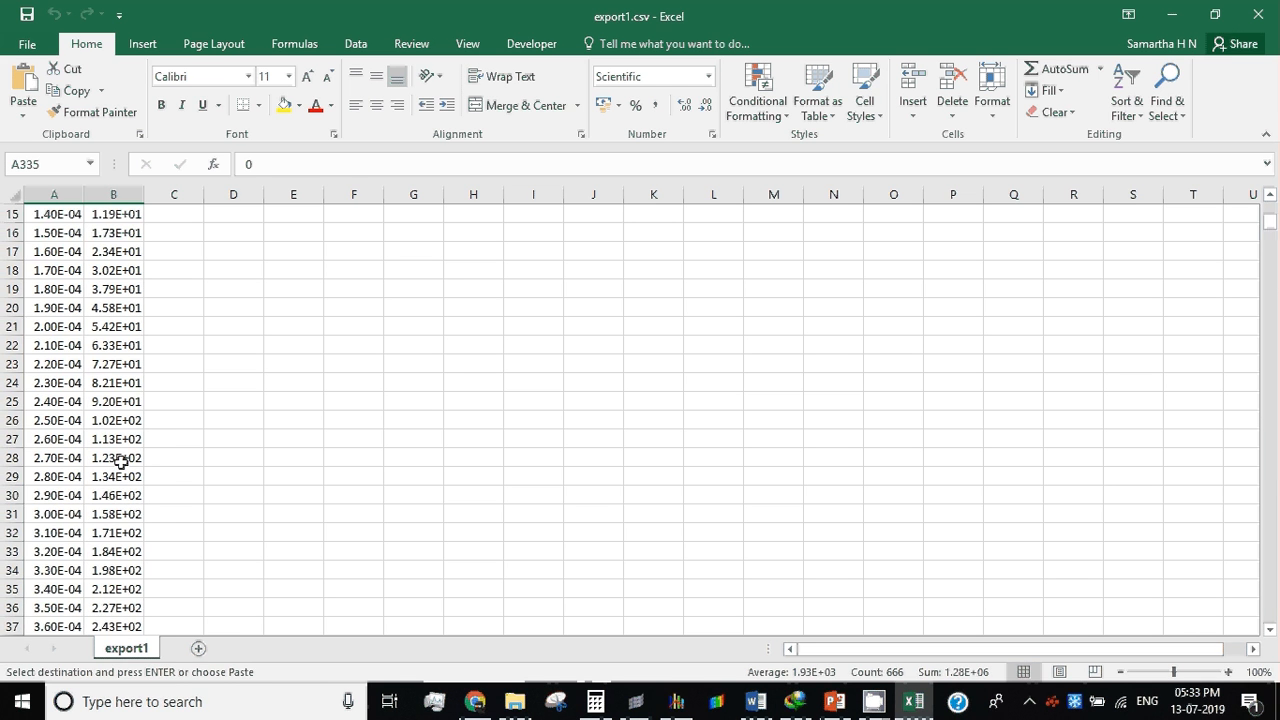
pyautogui.scroll(5, 120, 461)
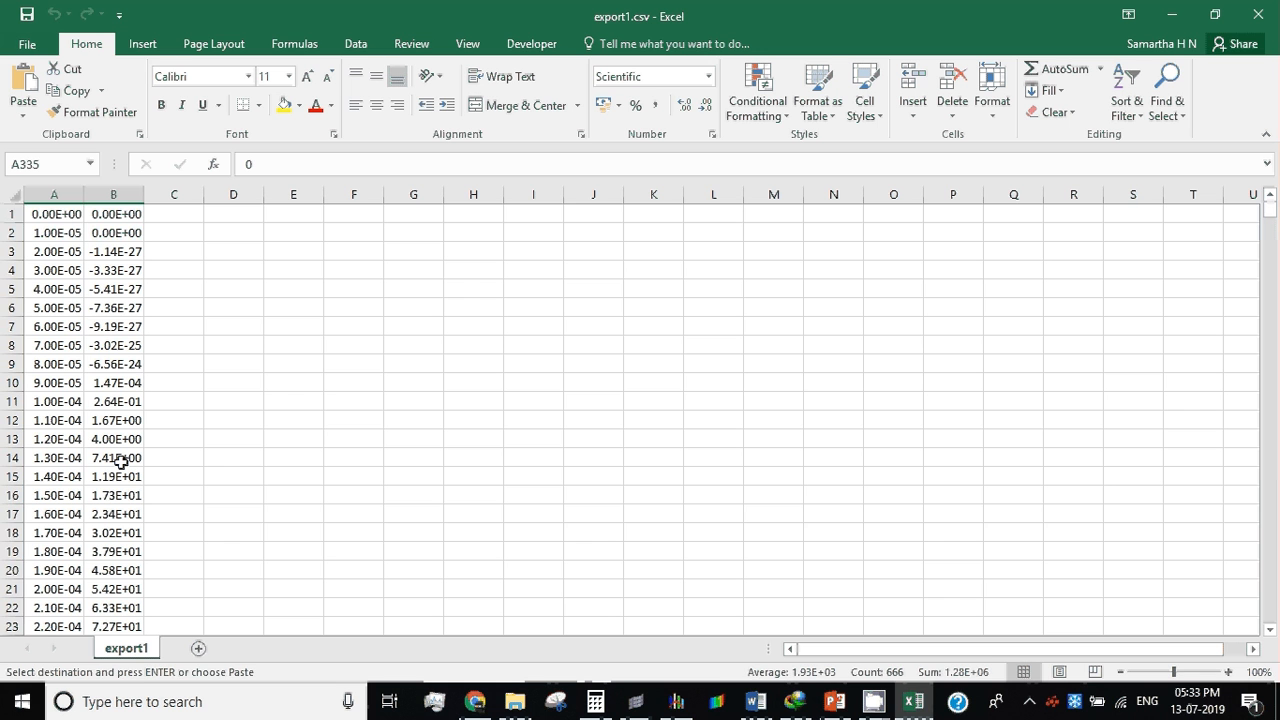
pyautogui.click(296, 218)
pyautogui.press('Return')
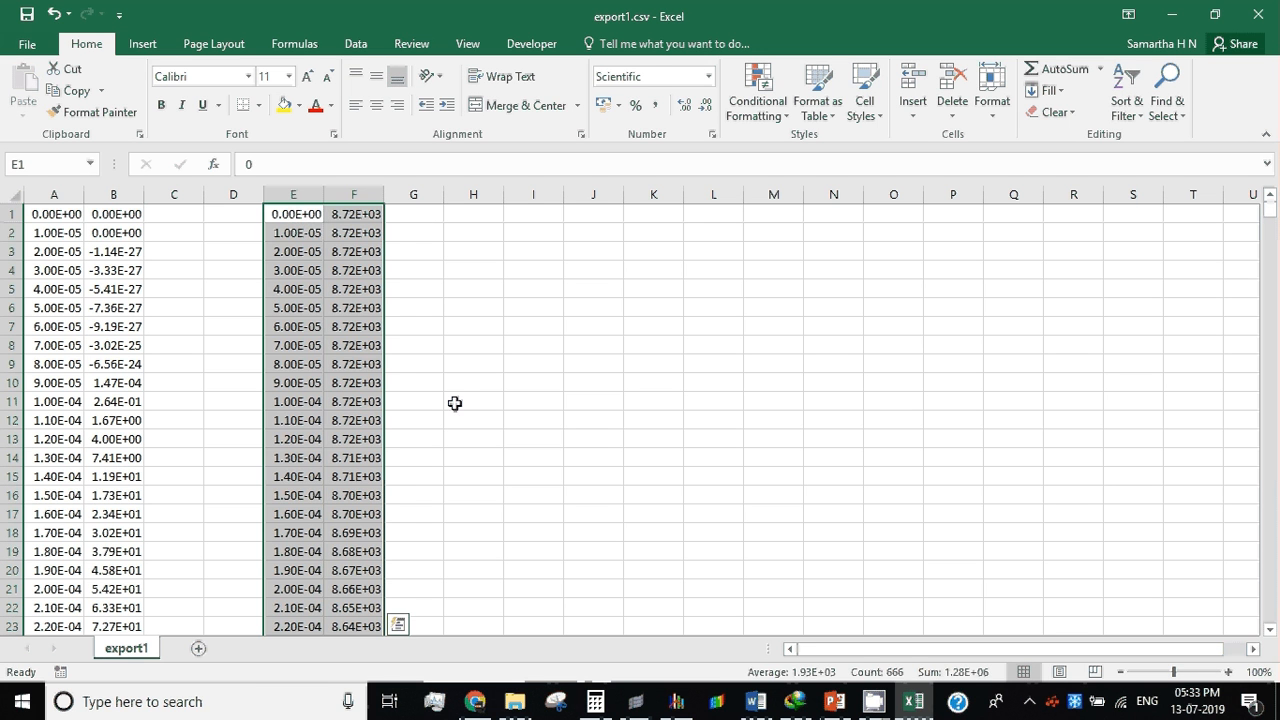
# Step: Insert a blank row above row 1 of the export1 sheet for column headings
pyautogui.click(533, 420)
pyautogui.rightClick(13, 217)
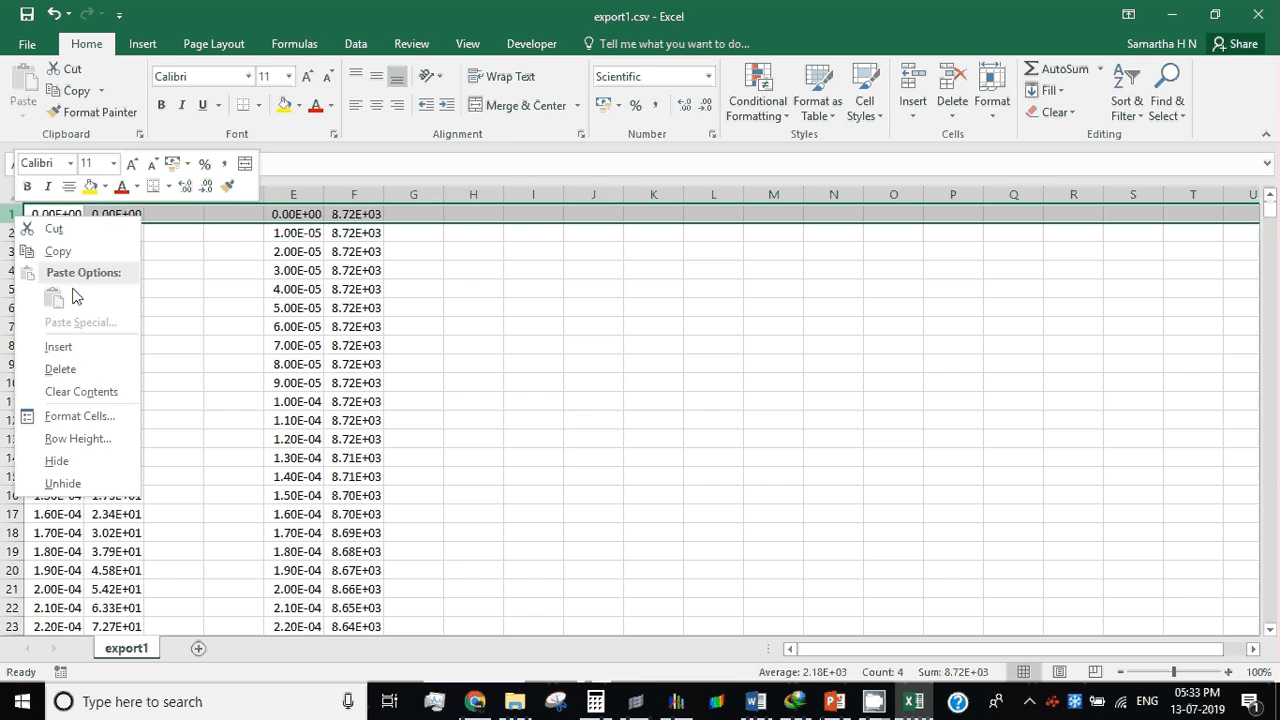
pyautogui.click(58, 346)
pyautogui.click(423, 382)
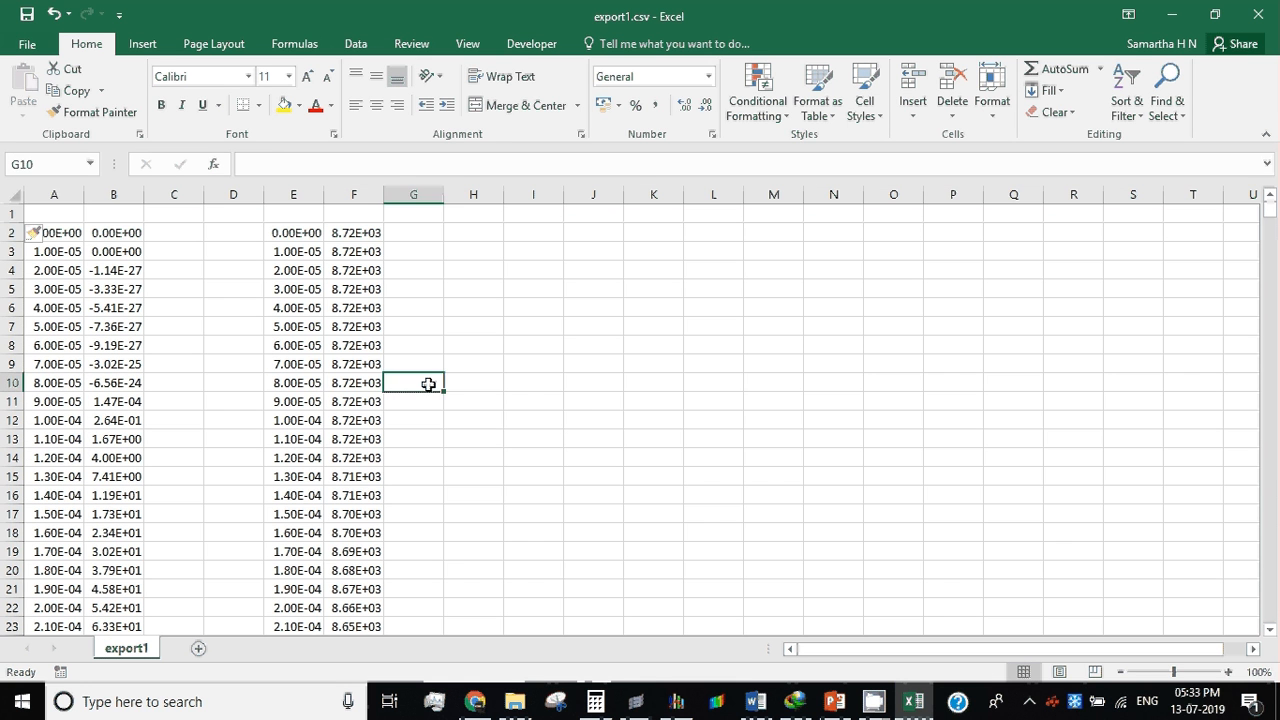
# Step: Enter the heading Internal in cell A1 and the heading Kinetic in cell E1
pyautogui.click(52, 216)
pyautogui.write('iNT')
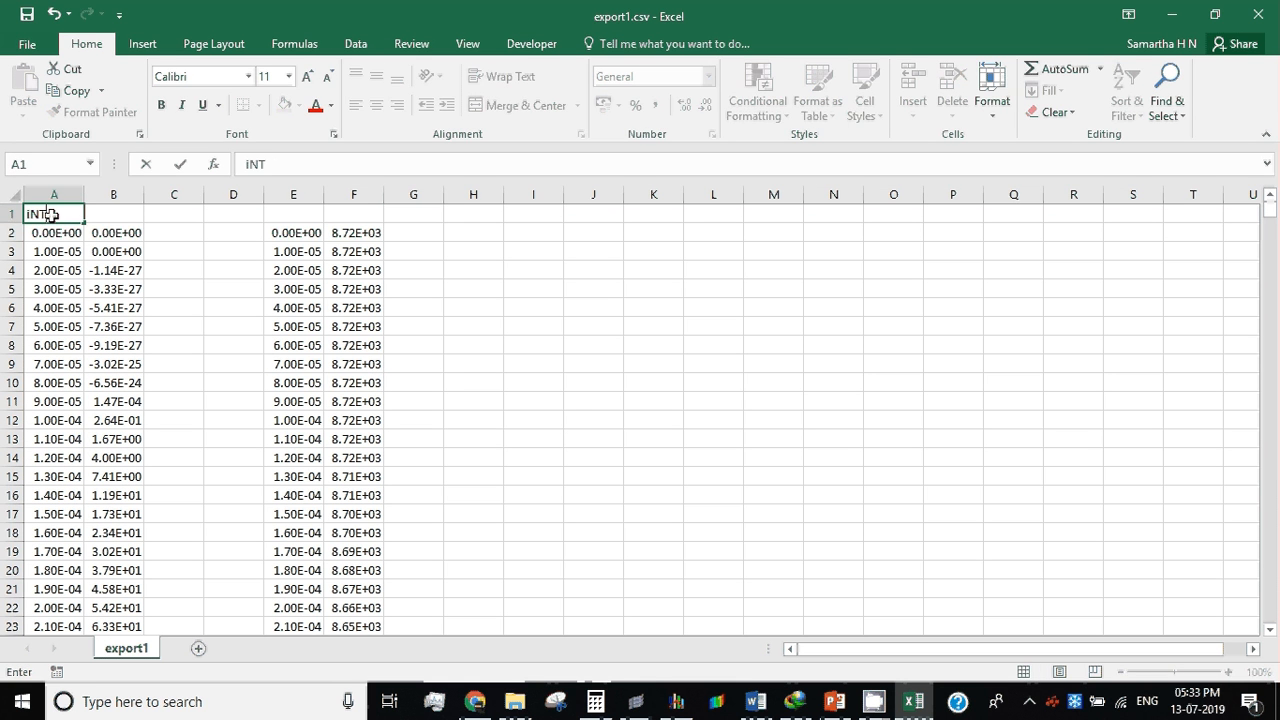
pyautogui.write('ERNAL')
pyautogui.press('Right')
pyautogui.press('Right')
pyautogui.press('Right')
pyautogui.press('Right')
pyautogui.press('Right')
pyautogui.press('Right')
pyautogui.press('Right')
pyautogui.press('Right')
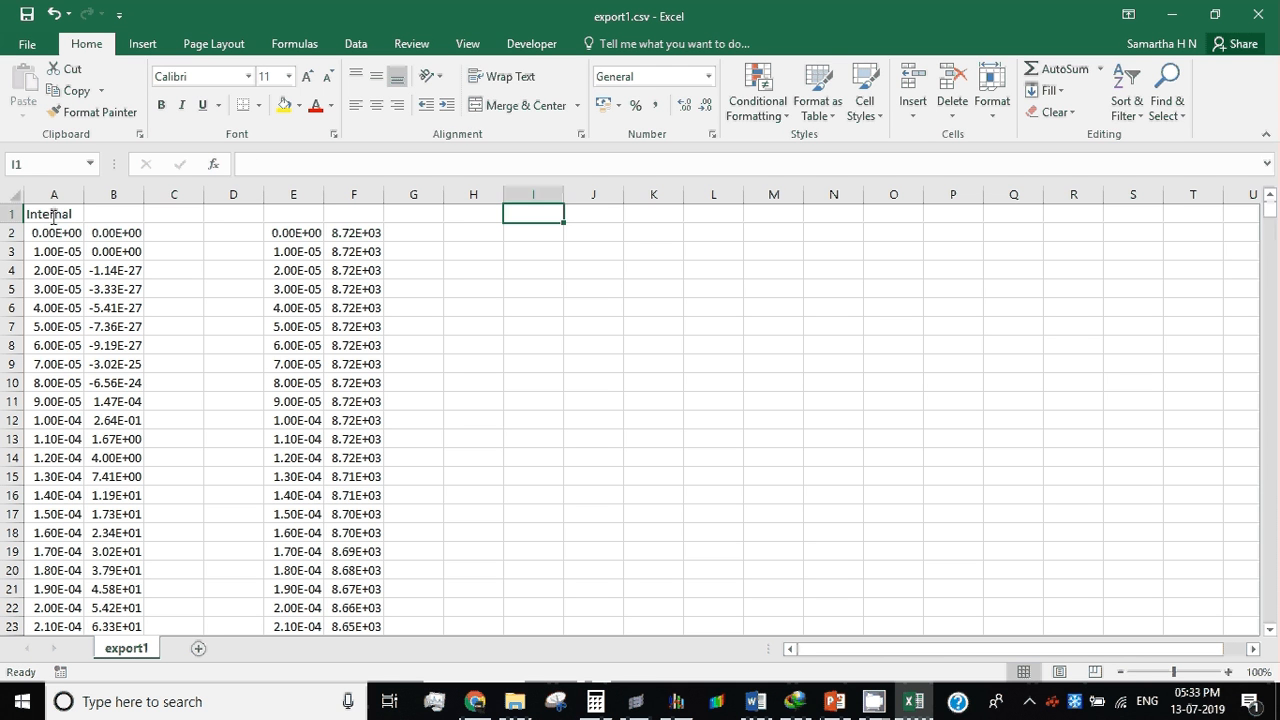
pyautogui.press('Left')
pyautogui.press('Left')
pyautogui.press('Left')
pyautogui.press('Left')
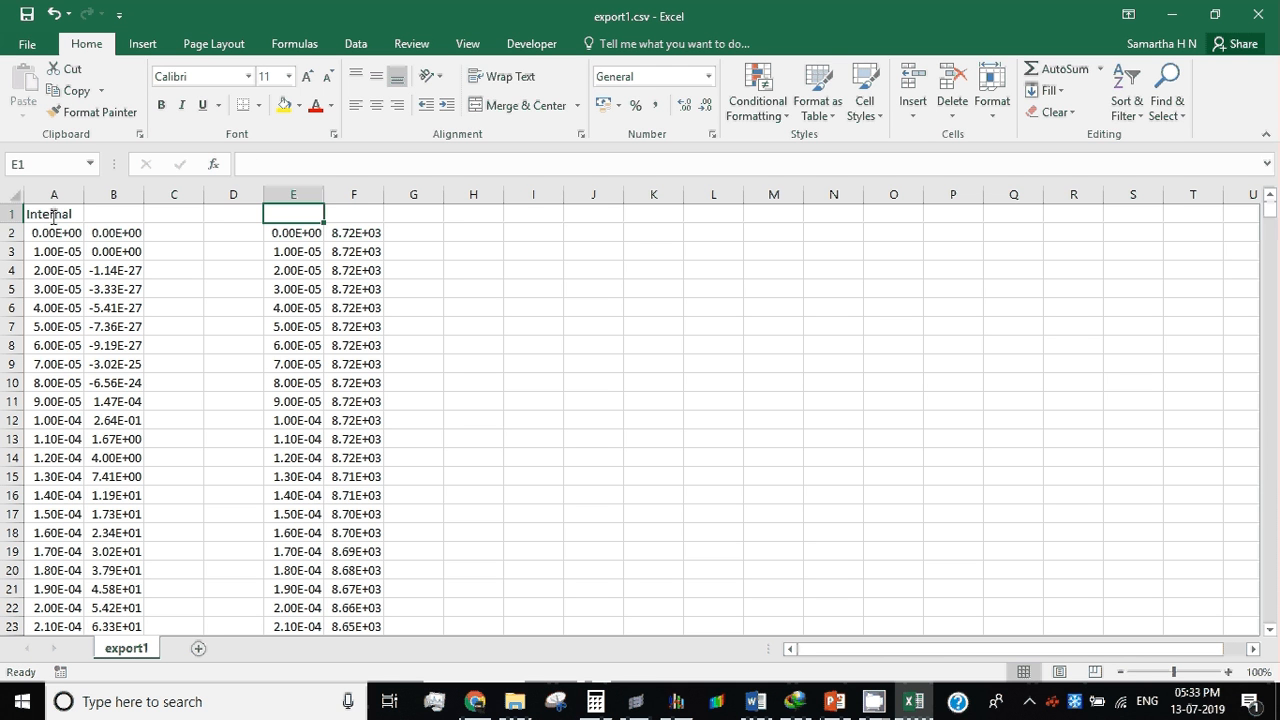
pyautogui.write('Kineti')
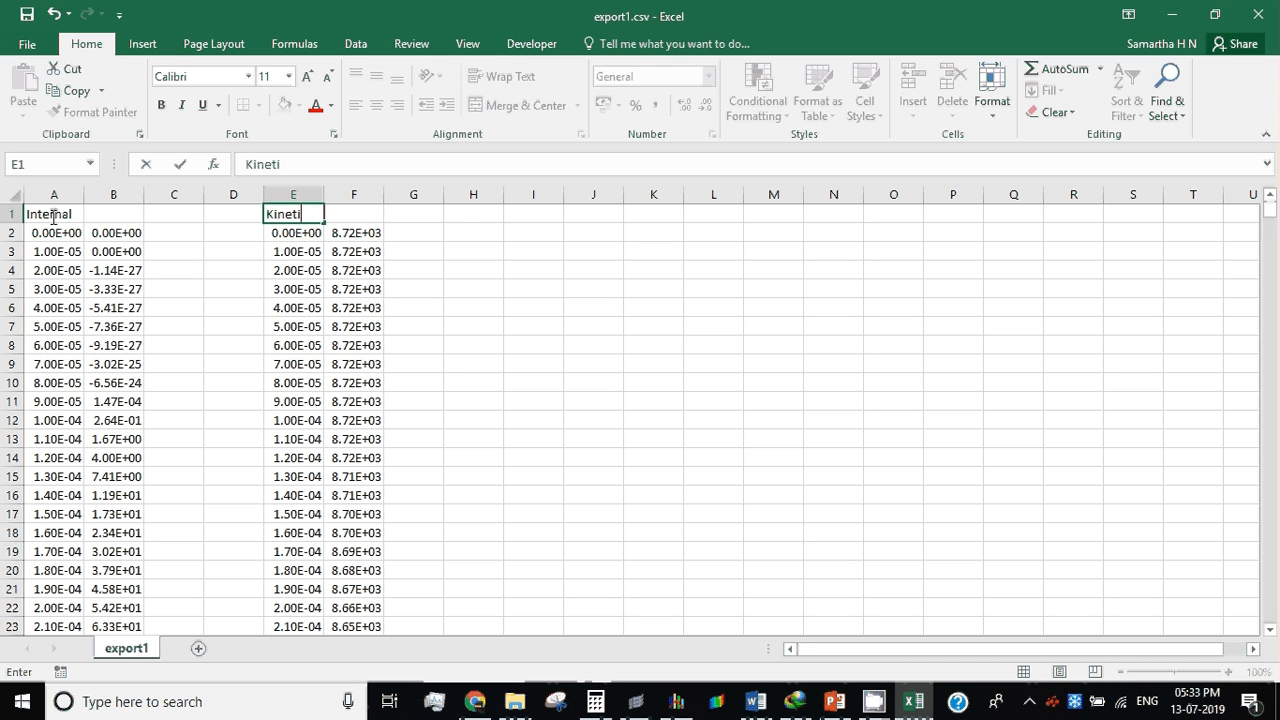
pyautogui.write('c')
pyautogui.hotkey('ctrl', 'Return')
pyautogui.press('Return')
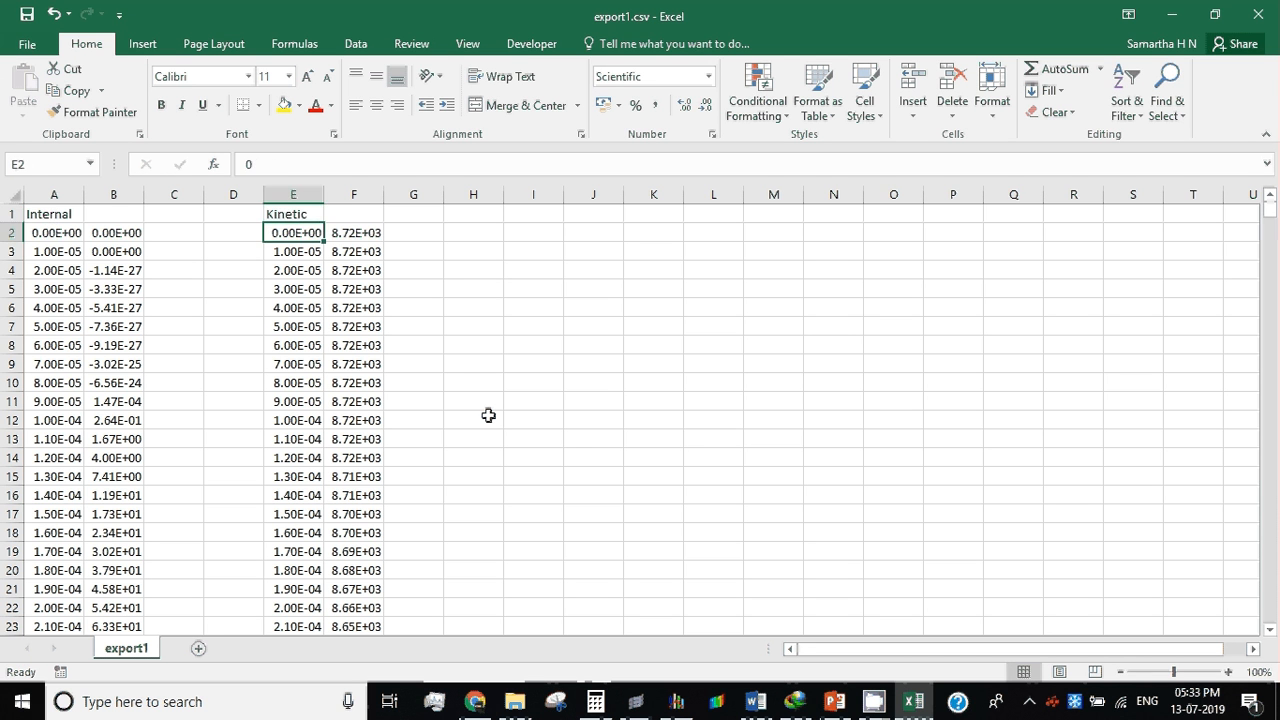
# Step: Insert an empty scatter chart with smooth lines and markers beside the data
pyautogui.click(650, 440)
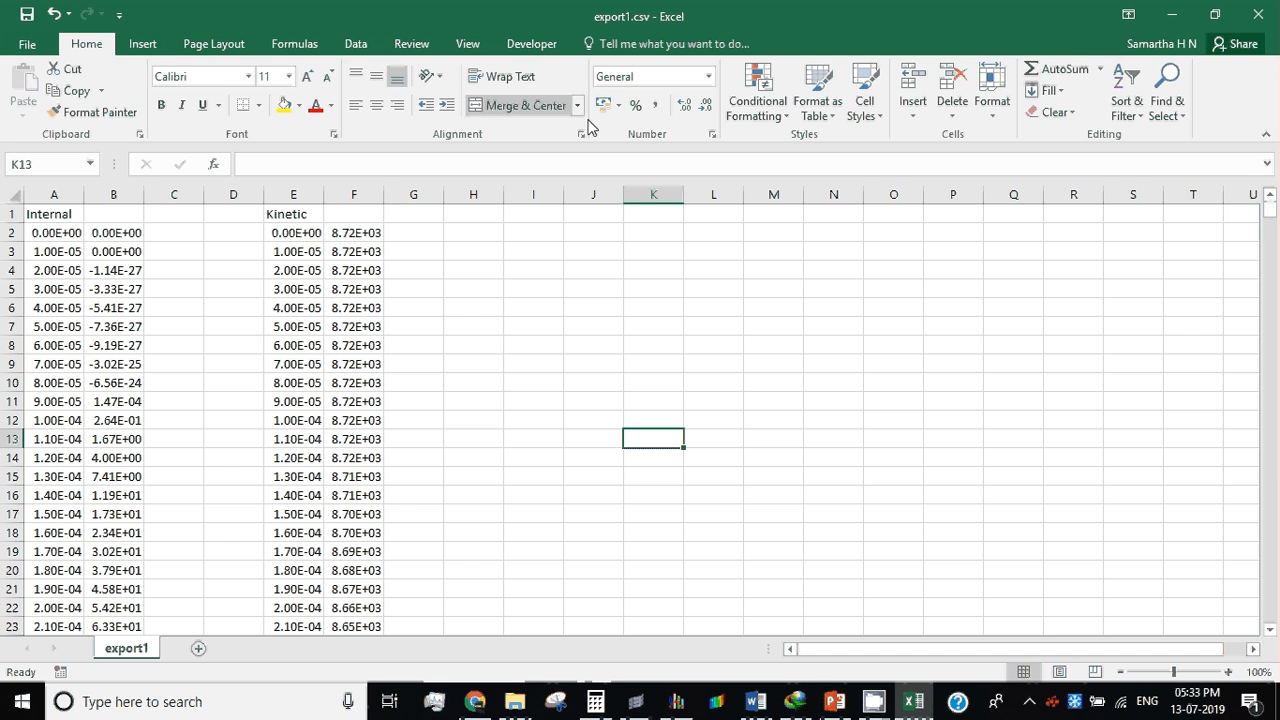
pyautogui.click(356, 44)
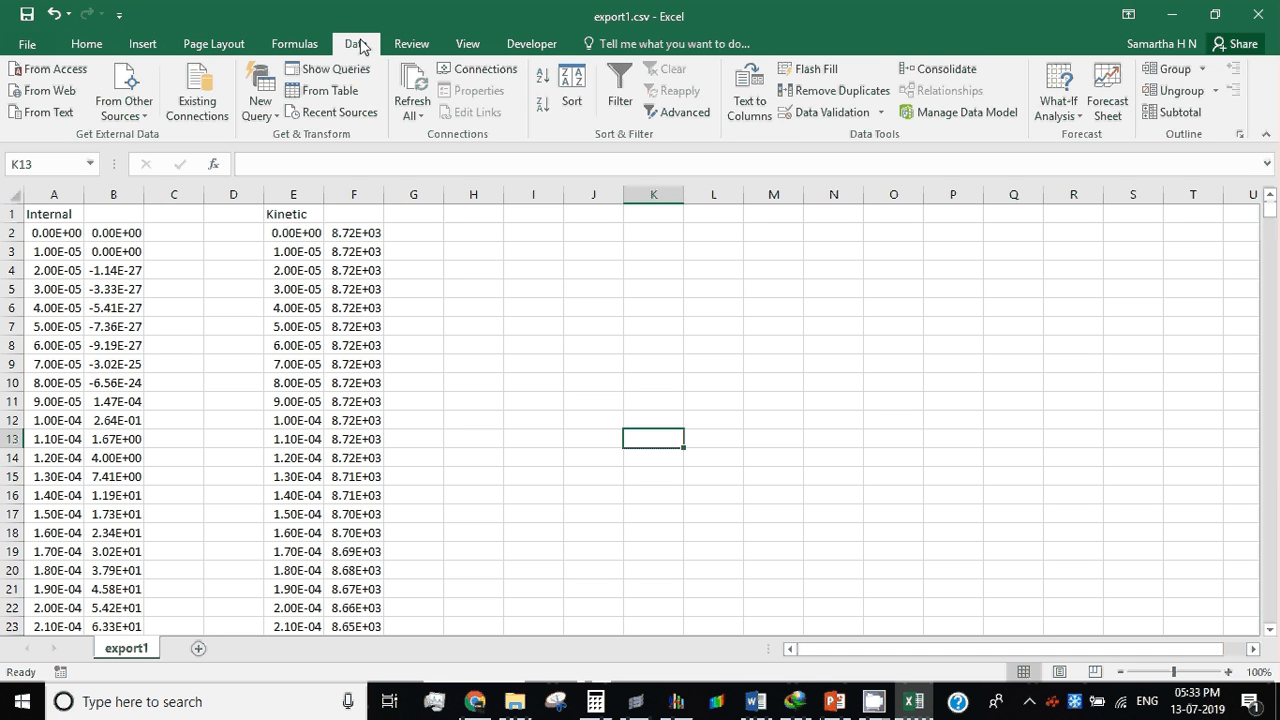
pyautogui.click(282, 44)
pyautogui.click(208, 44)
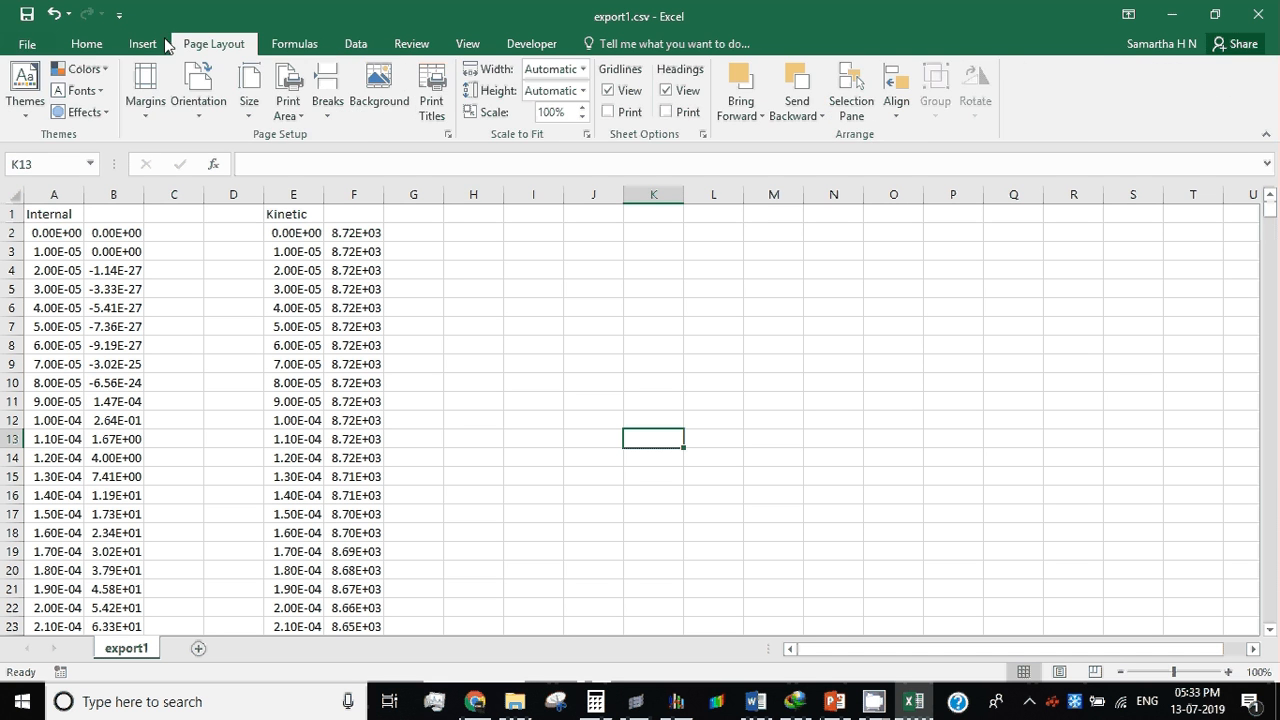
pyautogui.click(155, 44)
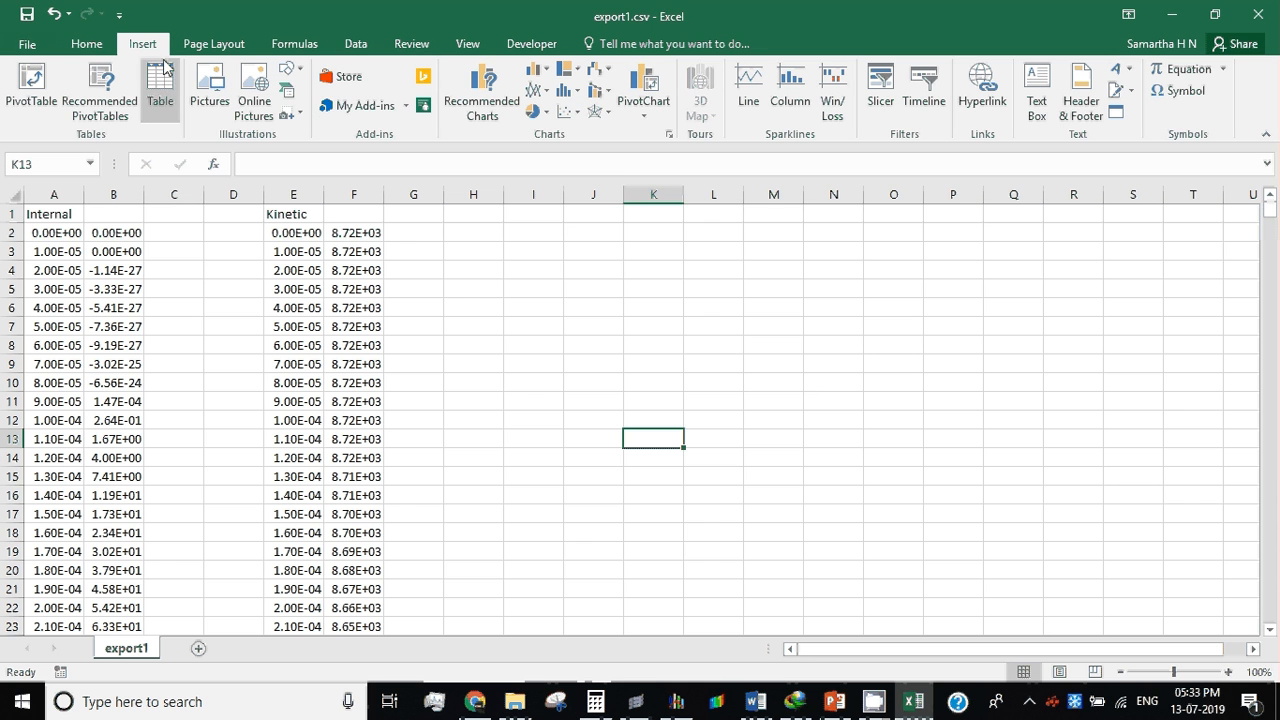
pyautogui.click(570, 112)
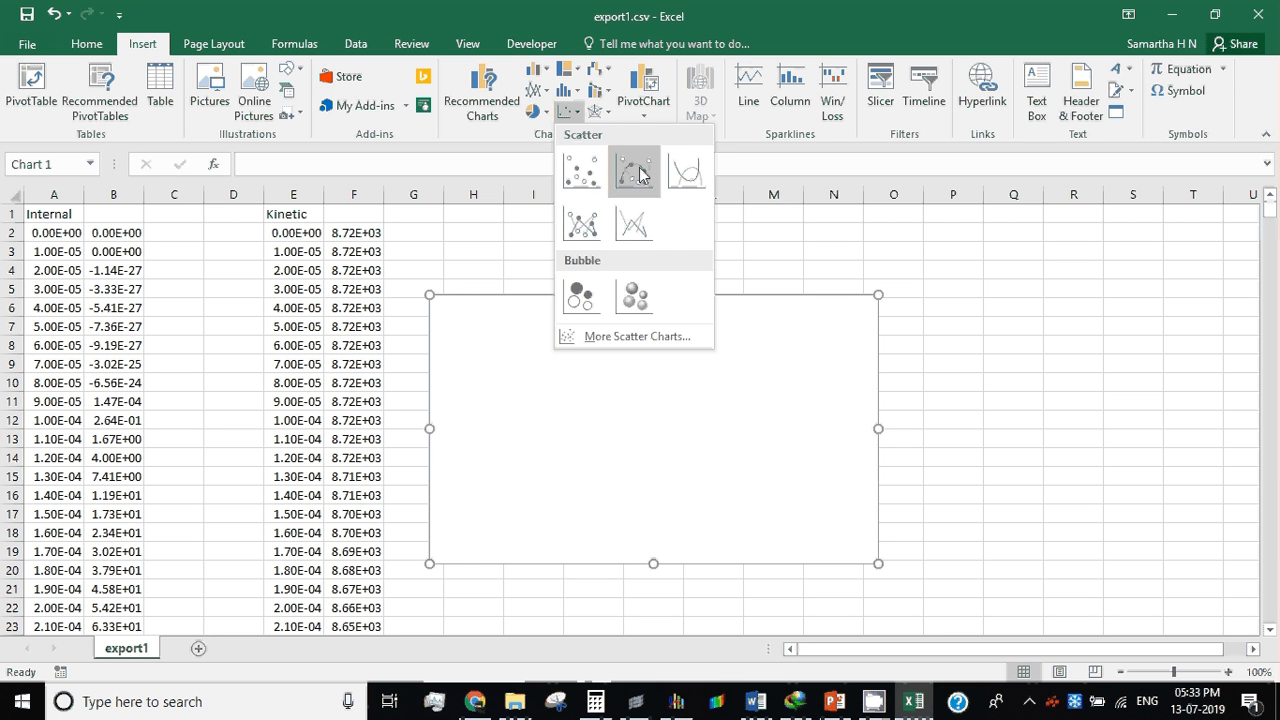
pyautogui.click(632, 175)
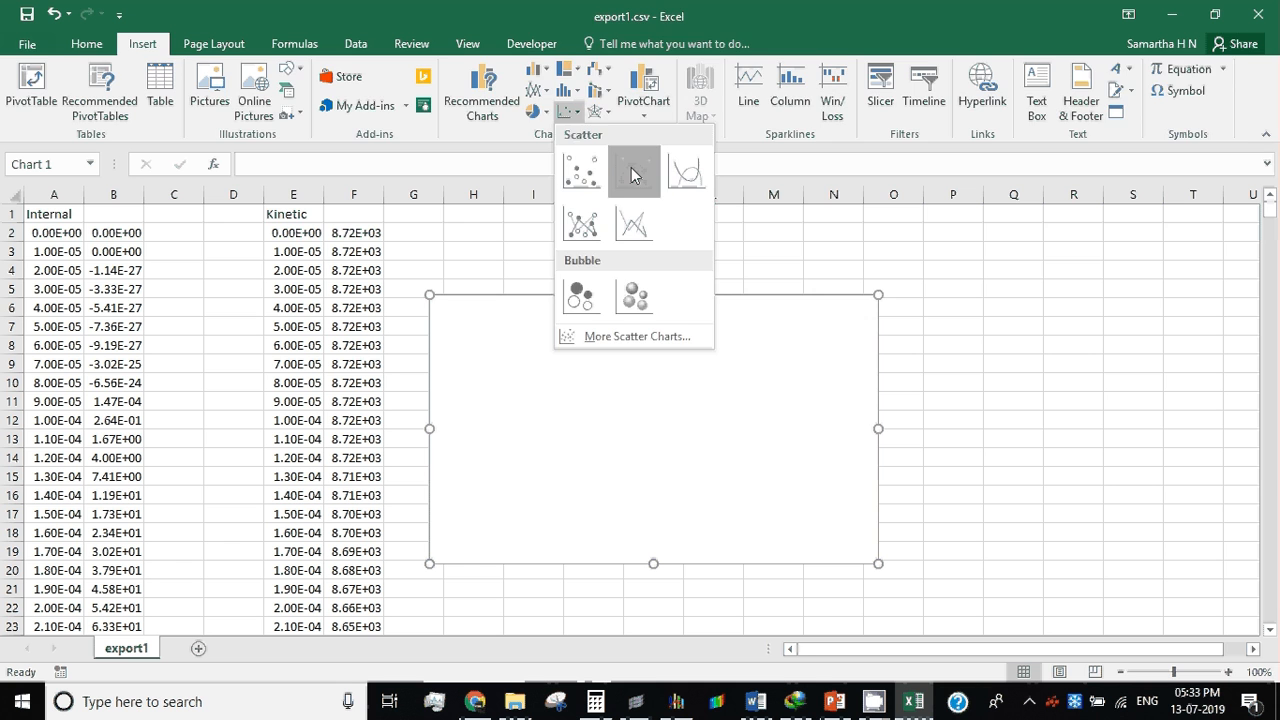
# Step: Add a new data series to the empty scatter chart and name it Internal_Energy
pyautogui.rightClick(586, 424)
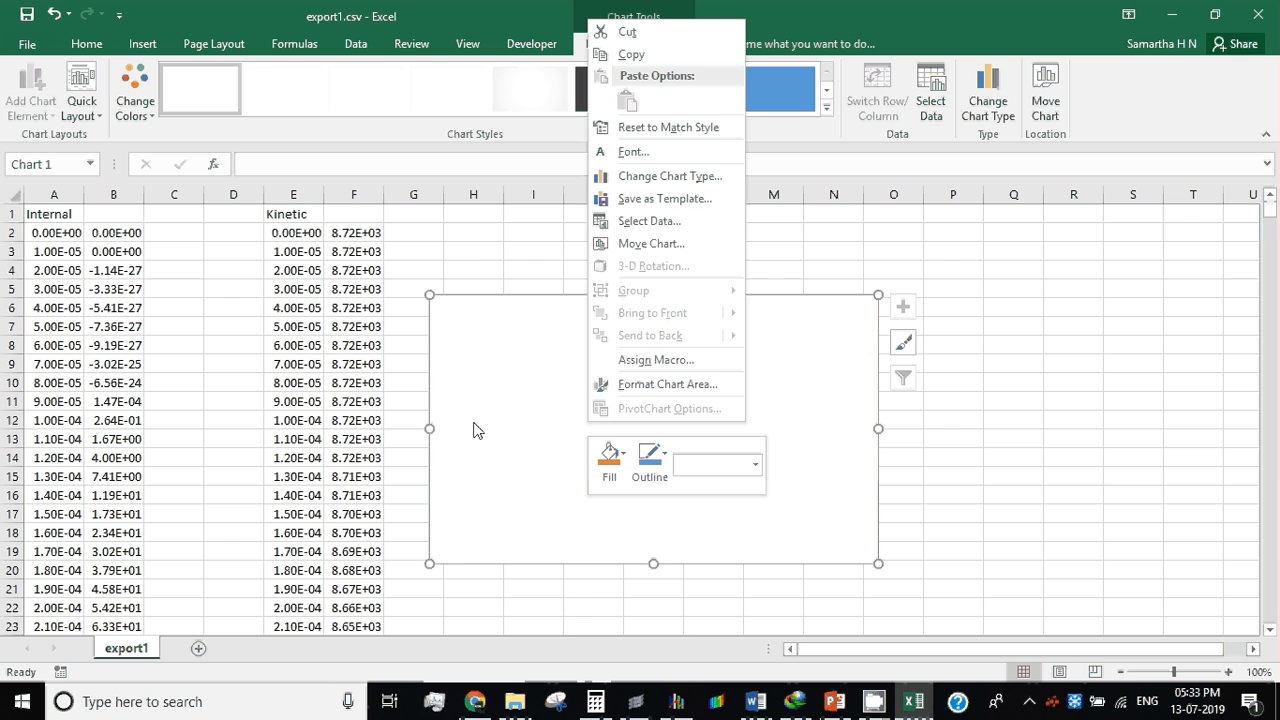
pyautogui.rightClick(534, 400)
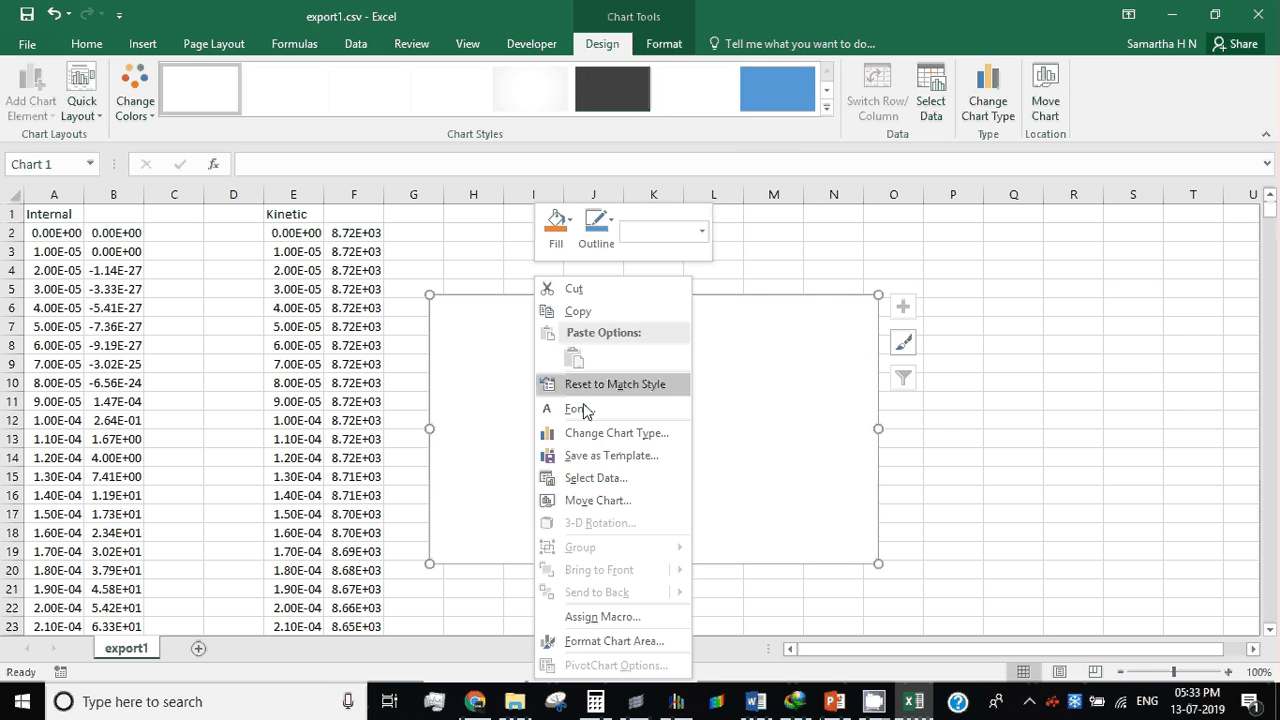
pyautogui.click(597, 478)
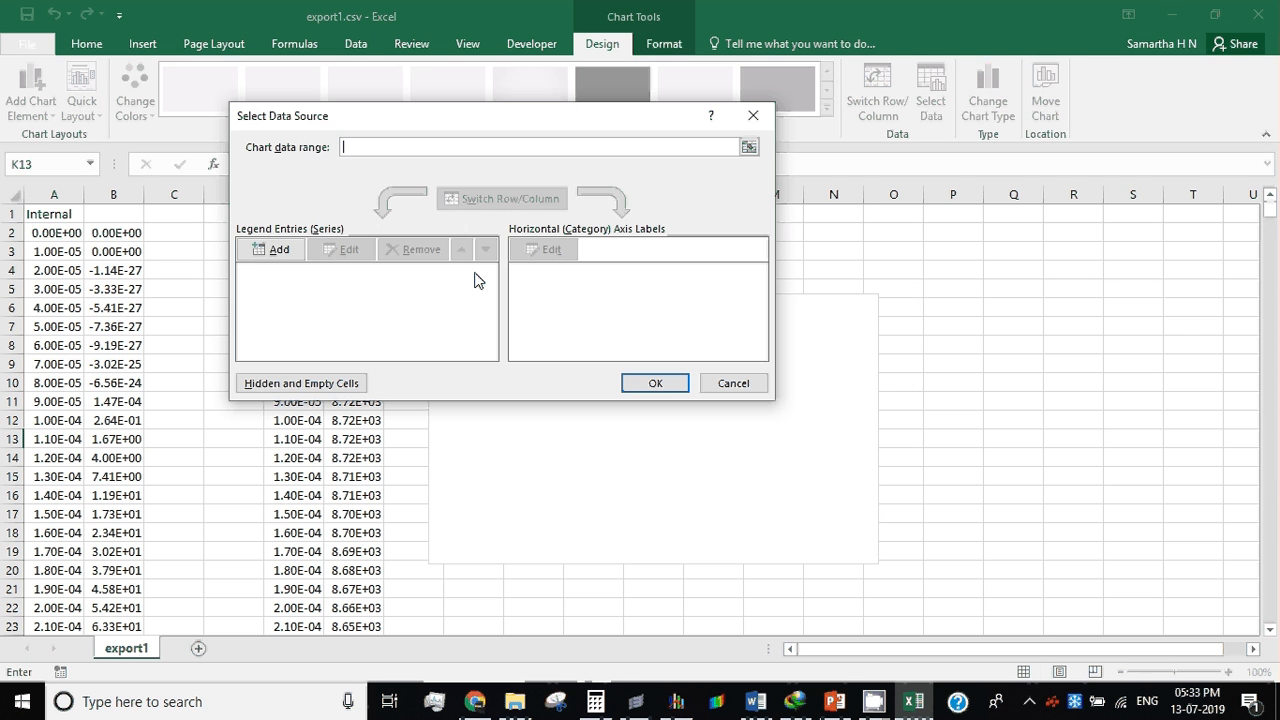
pyautogui.click(279, 250)
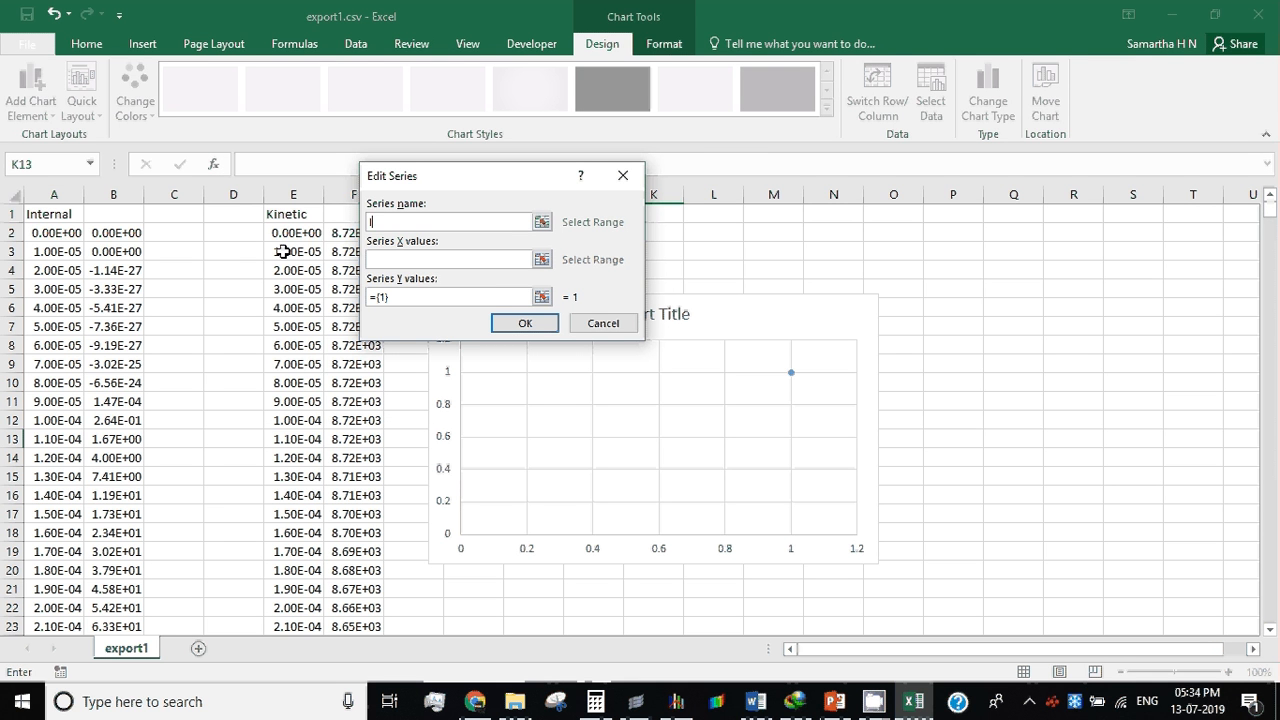
pyautogui.write('Internal_Energy')
# Step: Set the Internal_Energy series' X values to the time range A2:A334 on the export1 sheet
pyautogui.click(542, 260)
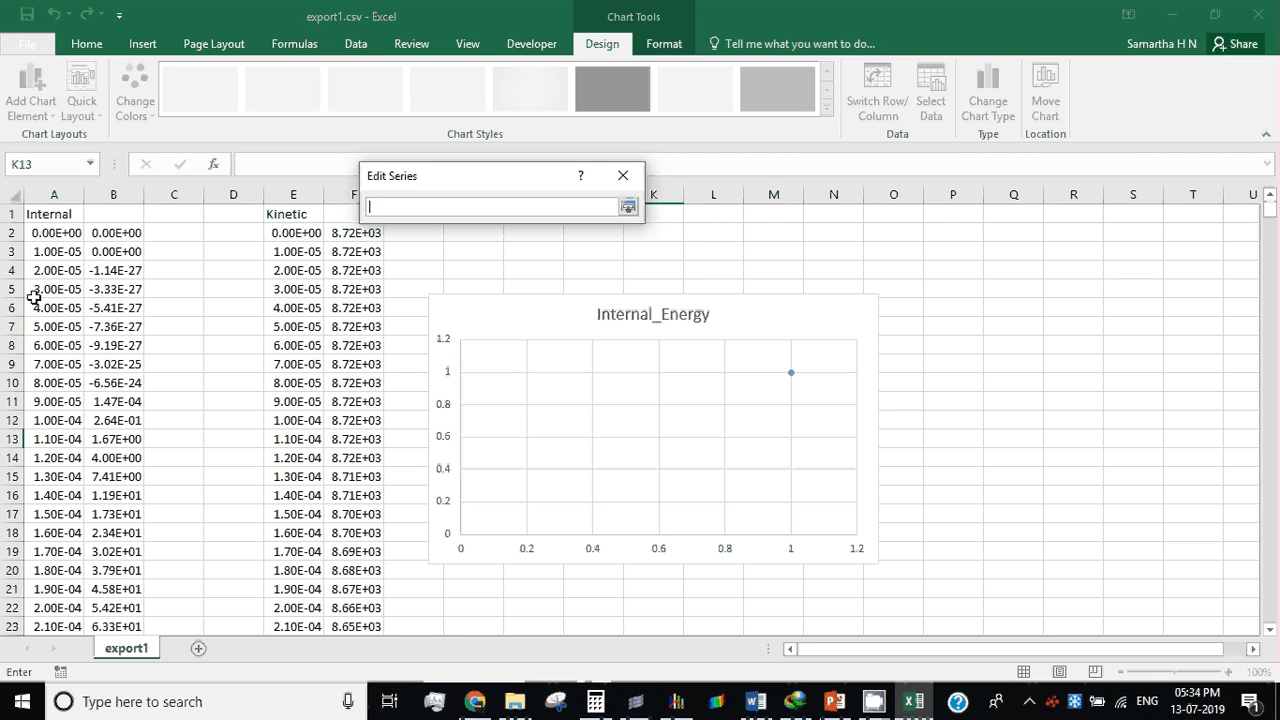
pyautogui.moveTo(40, 228); pyautogui.dragTo(58, 660)
pyautogui.scroll(-9, 627, 394)
pyautogui.scroll(5, 431, 451)
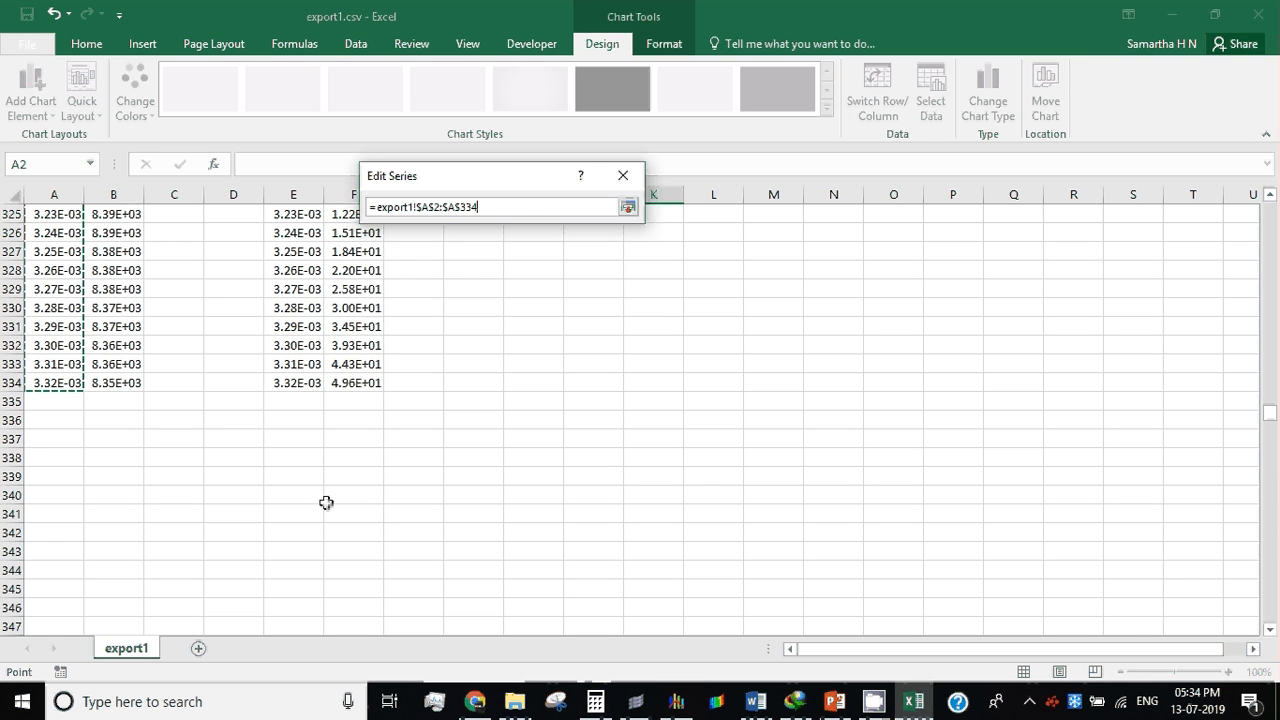
pyautogui.click(628, 207)
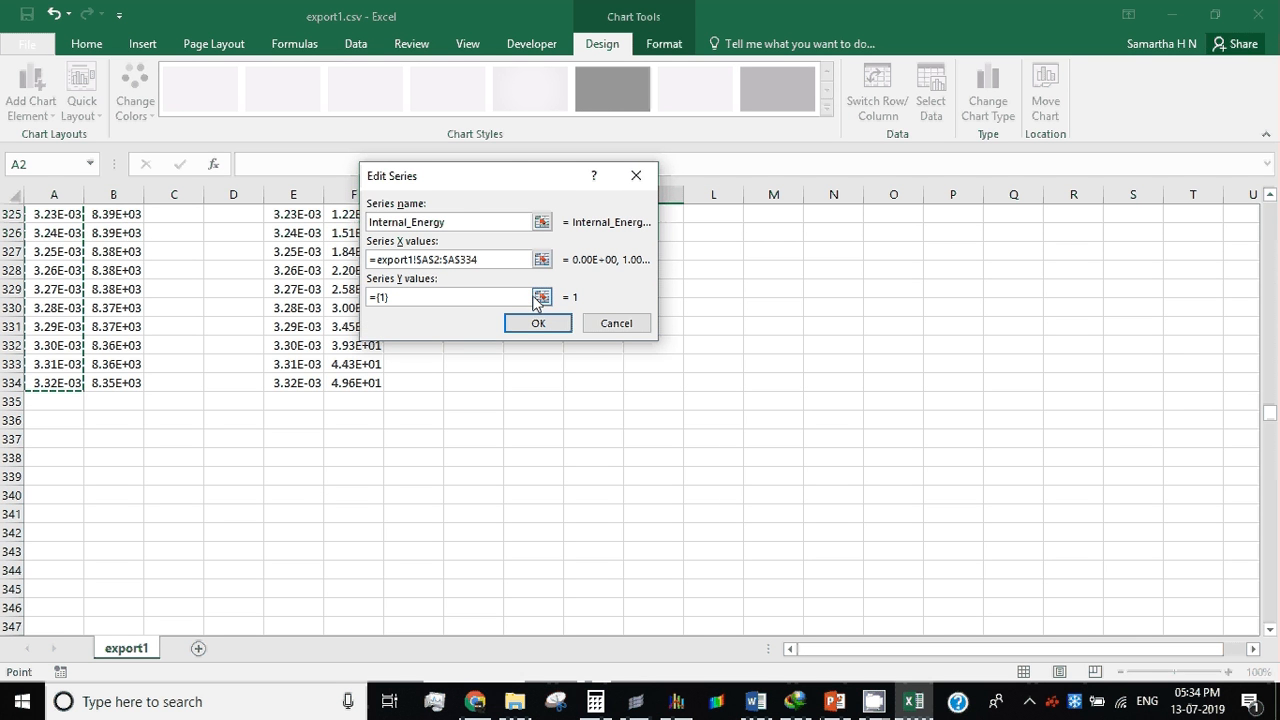
# Step: Copy the Internal_Energy series' X range reference into its Y values as =export1!$A$2:$A$334
pyautogui.moveTo(489, 263); pyautogui.dragTo(398, 252)
pyautogui.click(398, 252)
pyautogui.moveTo(486, 260); pyautogui.dragTo(355, 243)
pyautogui.hotkey('ctrl', 'c')
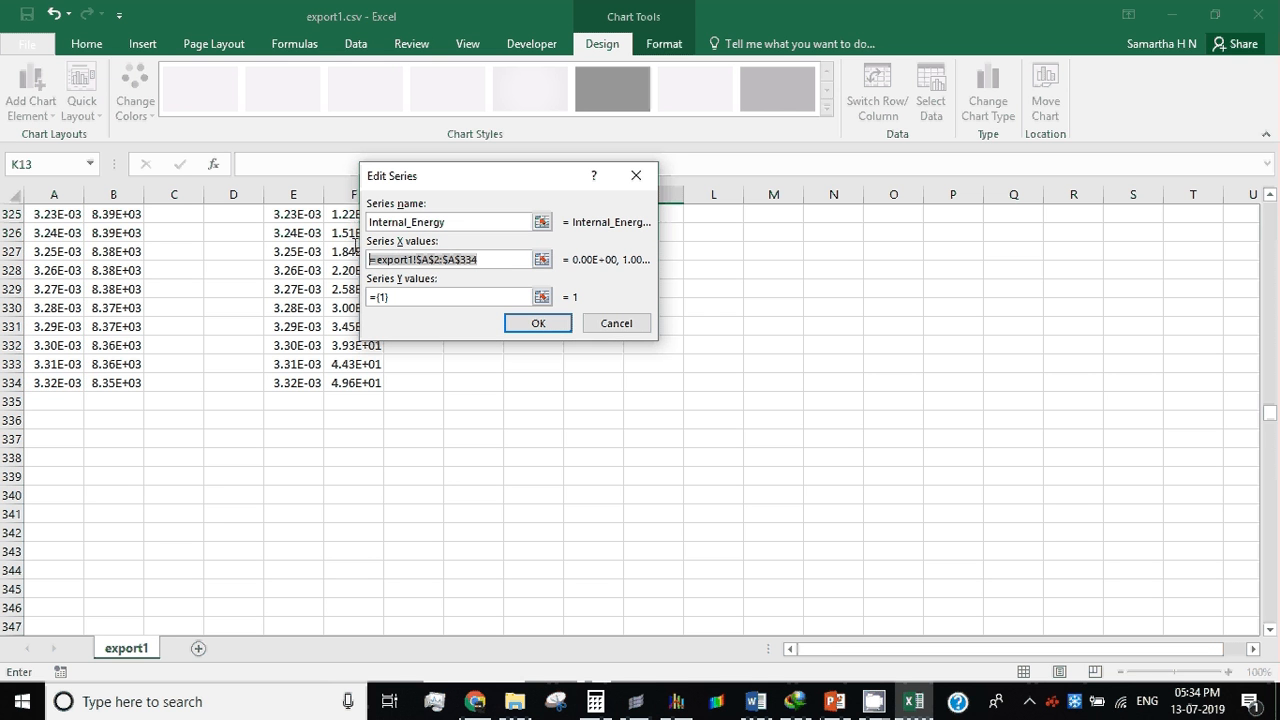
pyautogui.click(431, 297)
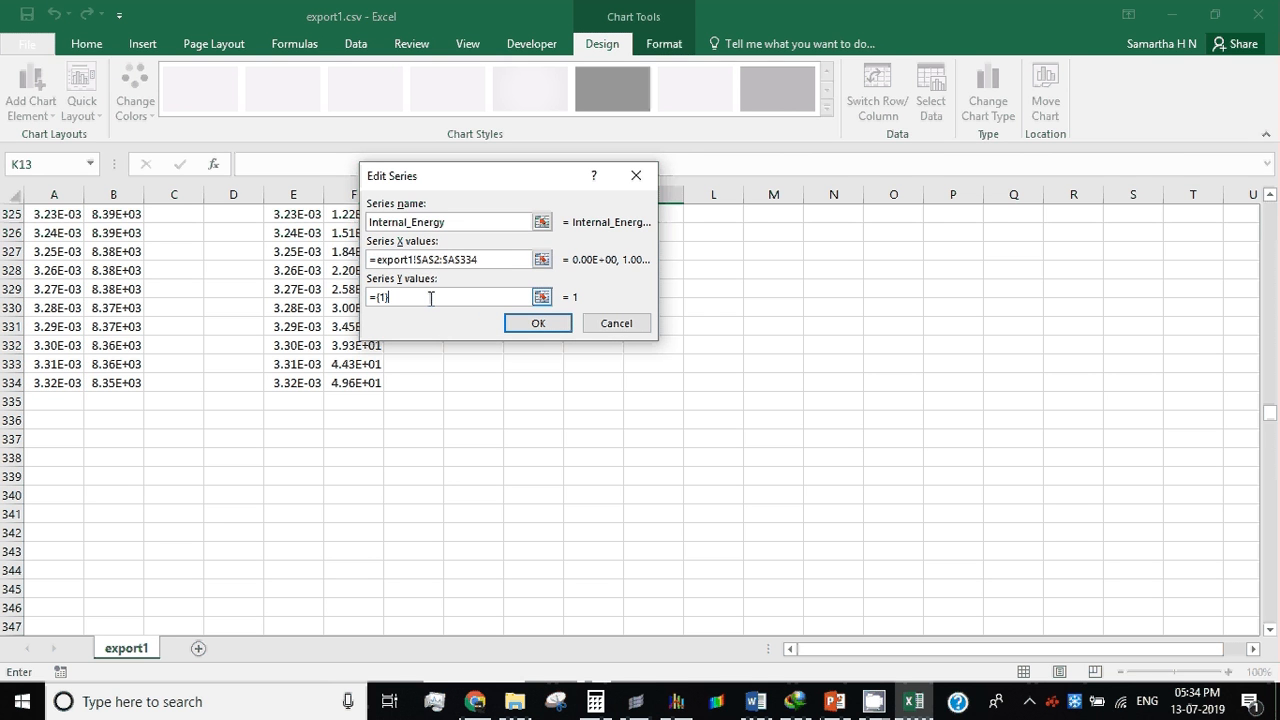
pyautogui.hotkey('ctrl', 'a')
pyautogui.hotkey('ctrl', 'v')
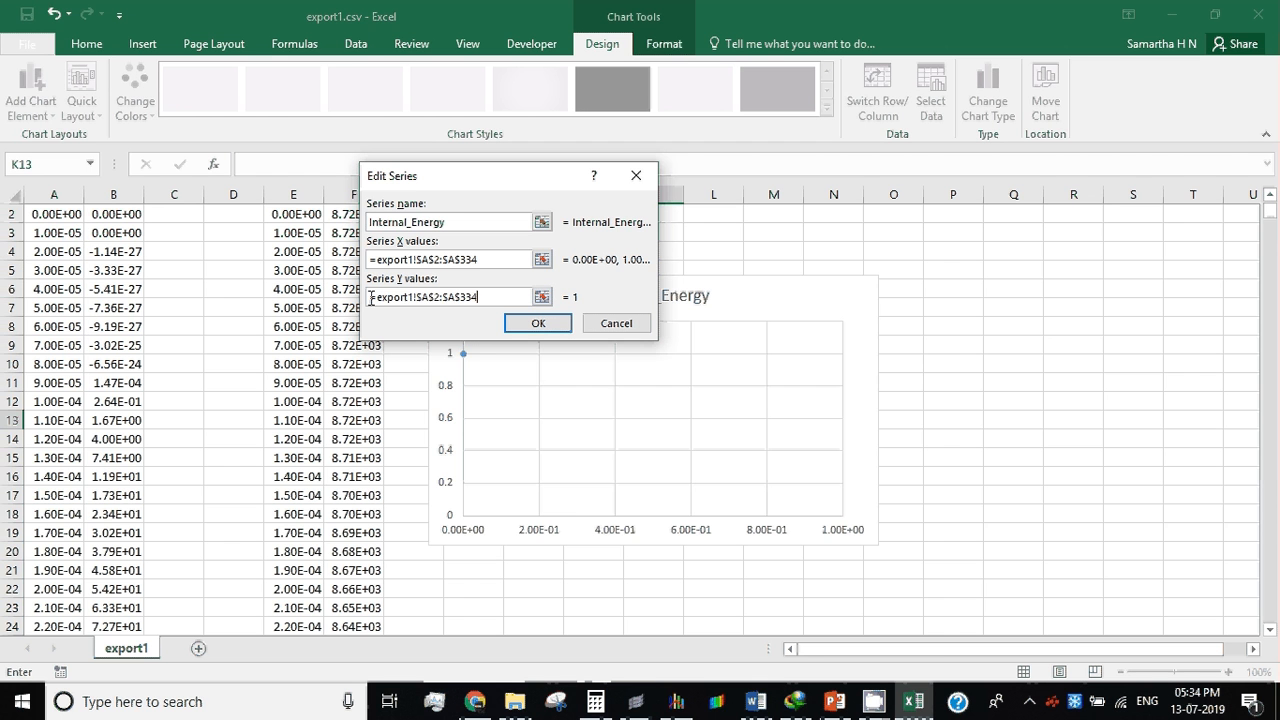
pyautogui.click(438, 297)
pyautogui.press('BackSpace')
pyautogui.write('+')
pyautogui.press('Left')
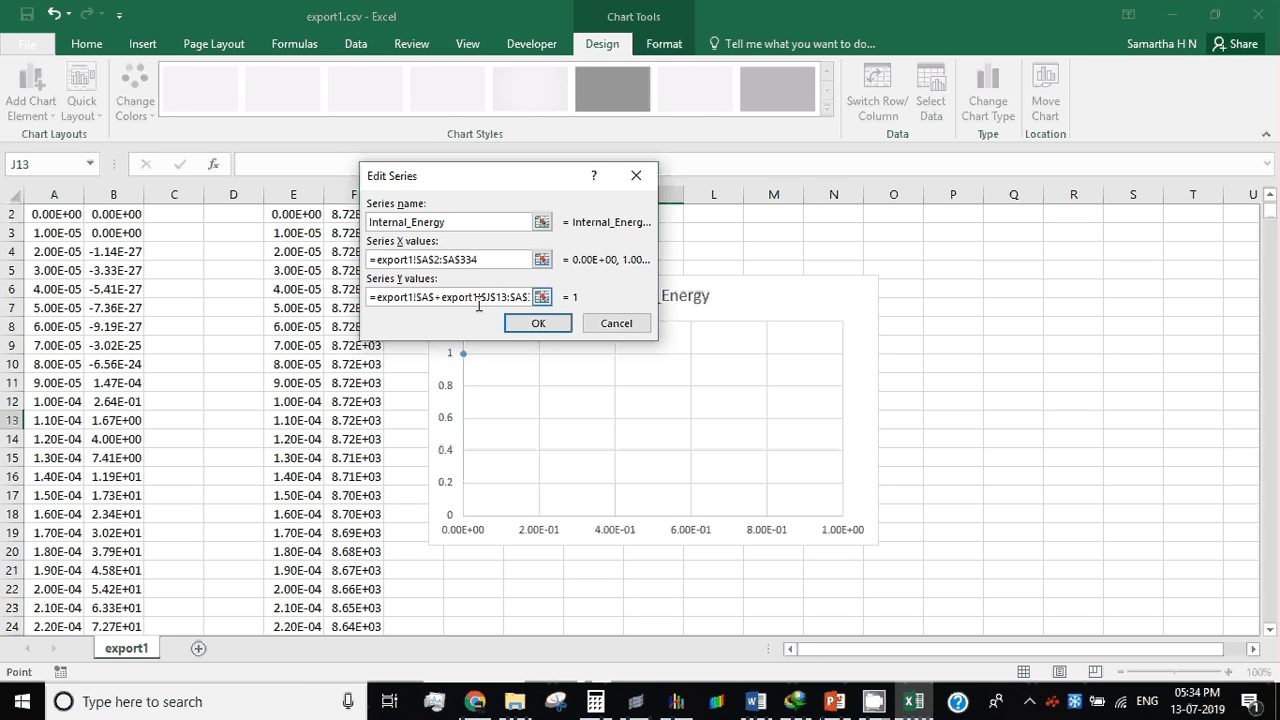
pyautogui.hotkey('ctrl', 'z')
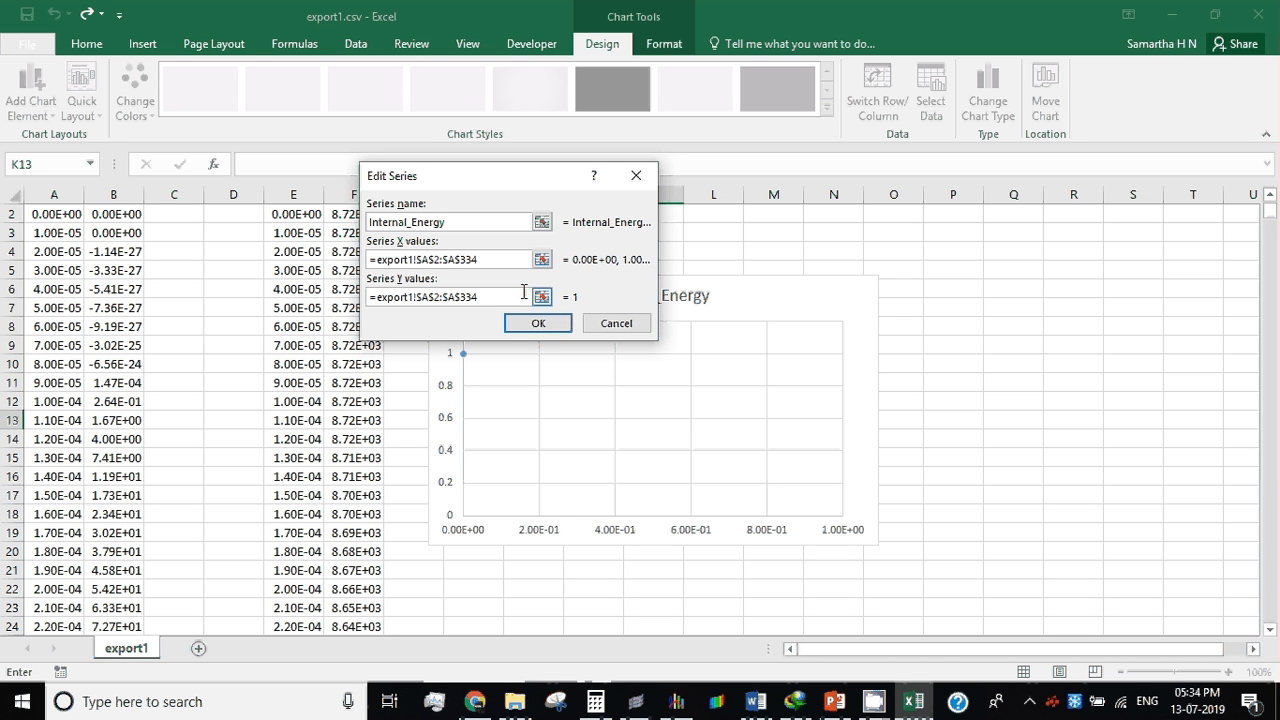
# Step: Change the Internal_Energy series' Y values to B2:B334 on the export1 sheet and apply the data source to the chart
pyautogui.press('BackSpace')
pyautogui.write('B')
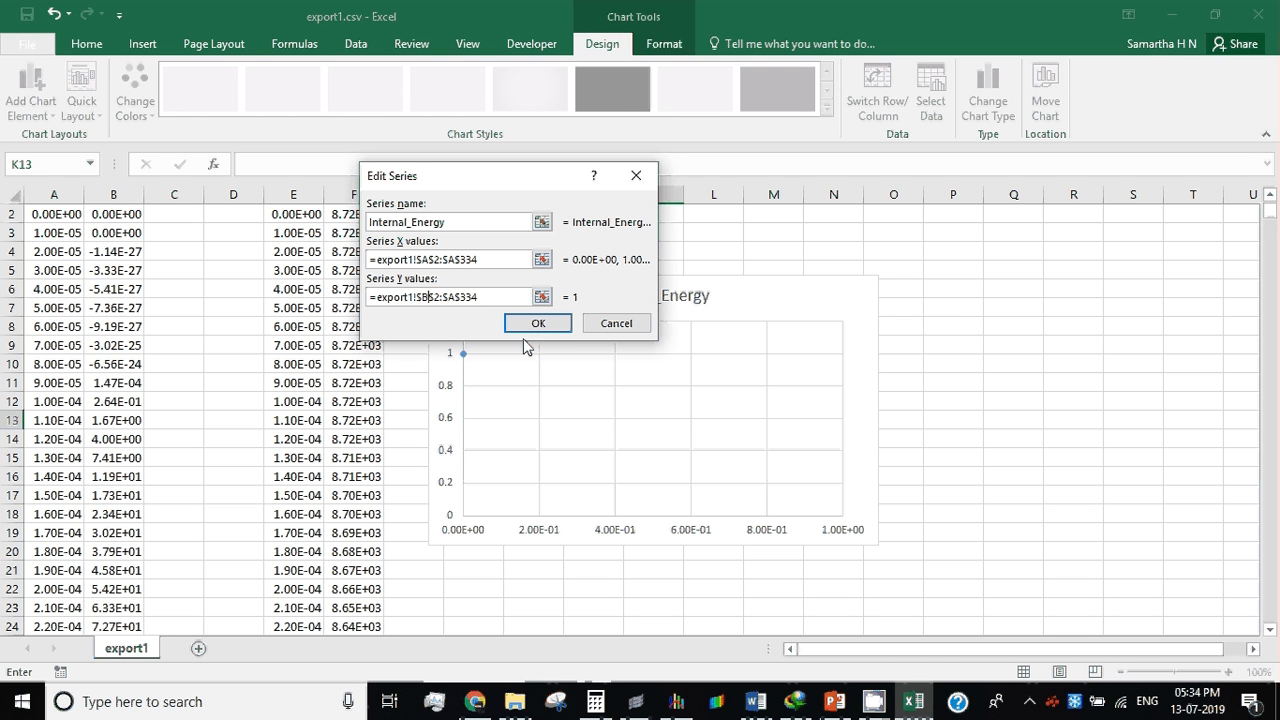
pyautogui.click(530, 326)
pyautogui.click(641, 400)
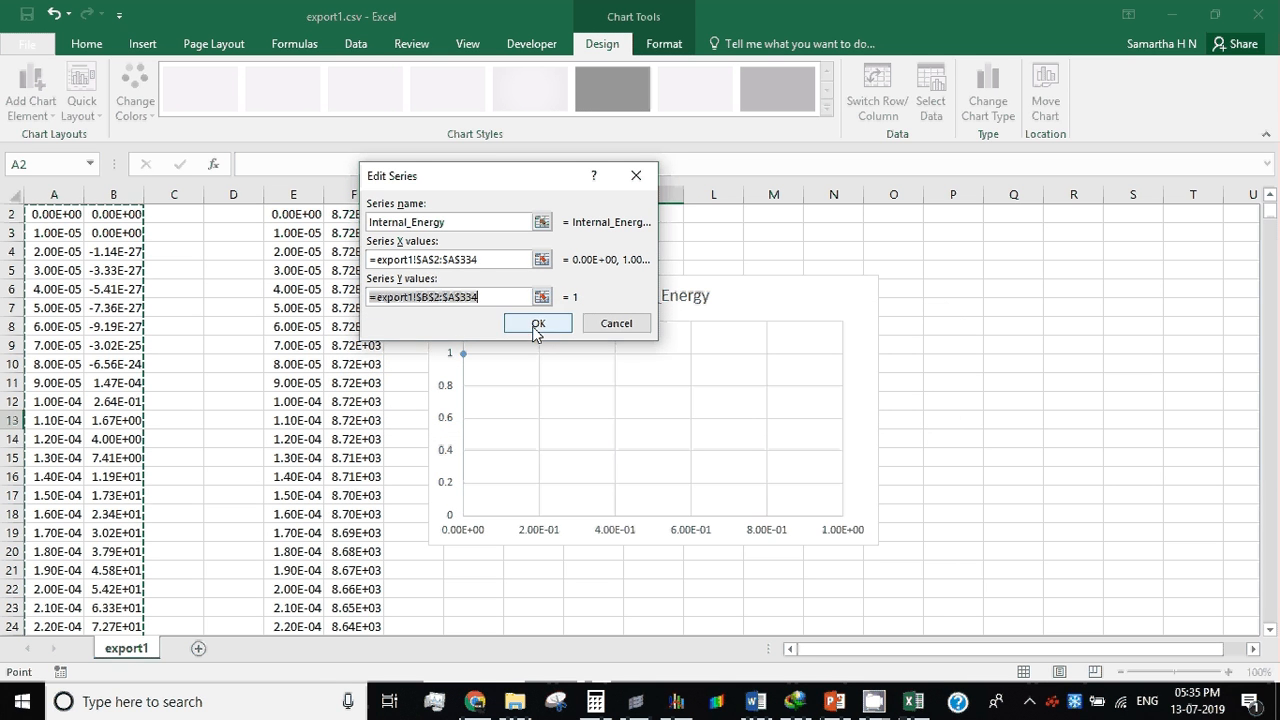
pyautogui.click(477, 259)
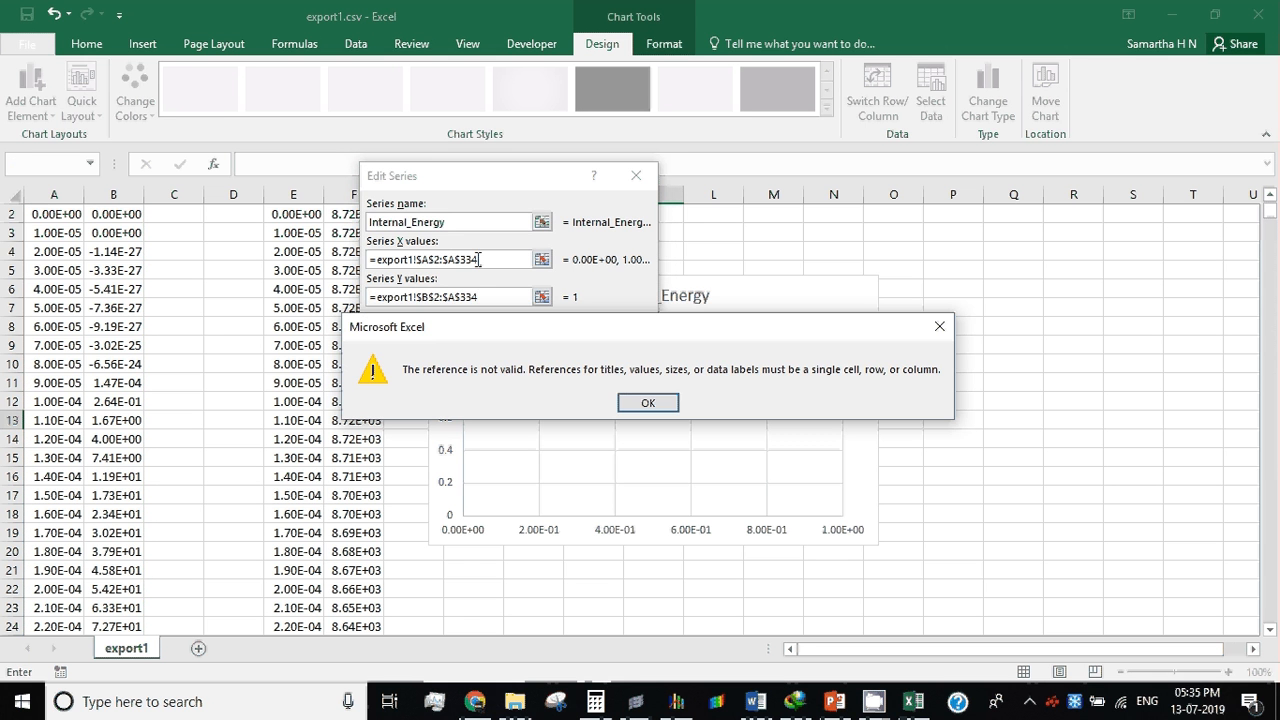
pyautogui.press('Return')
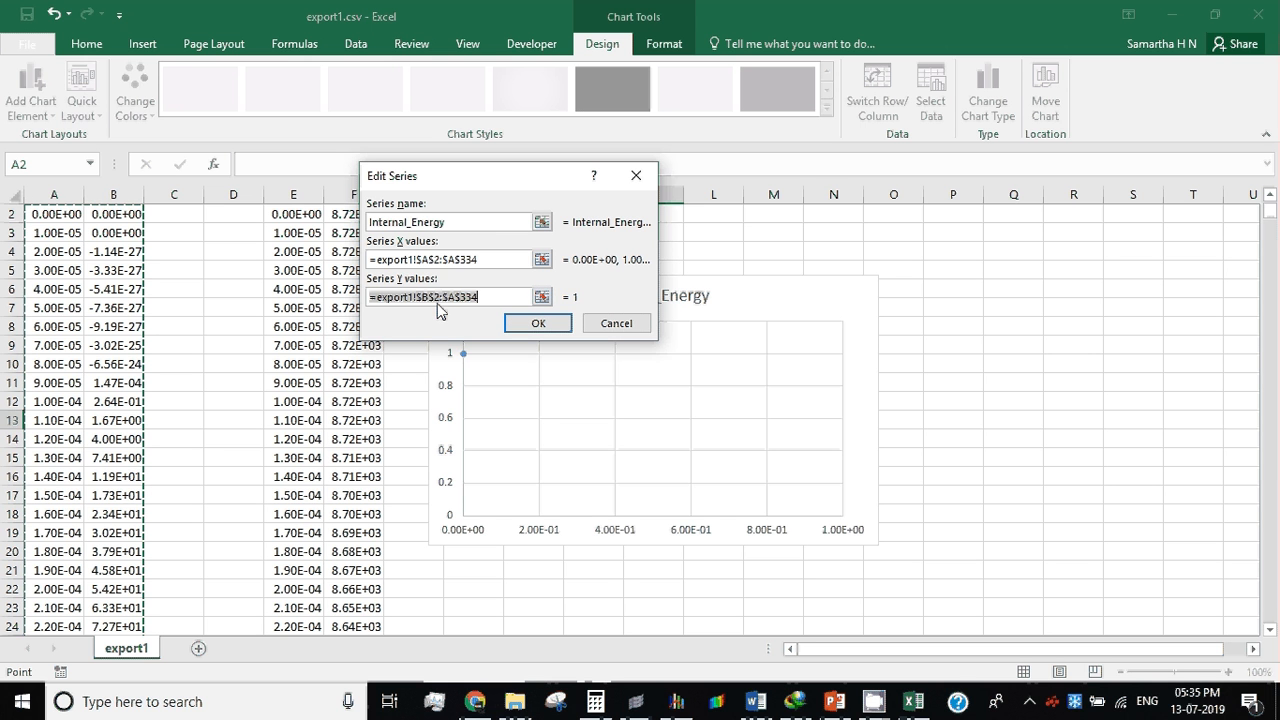
pyautogui.click(458, 303)
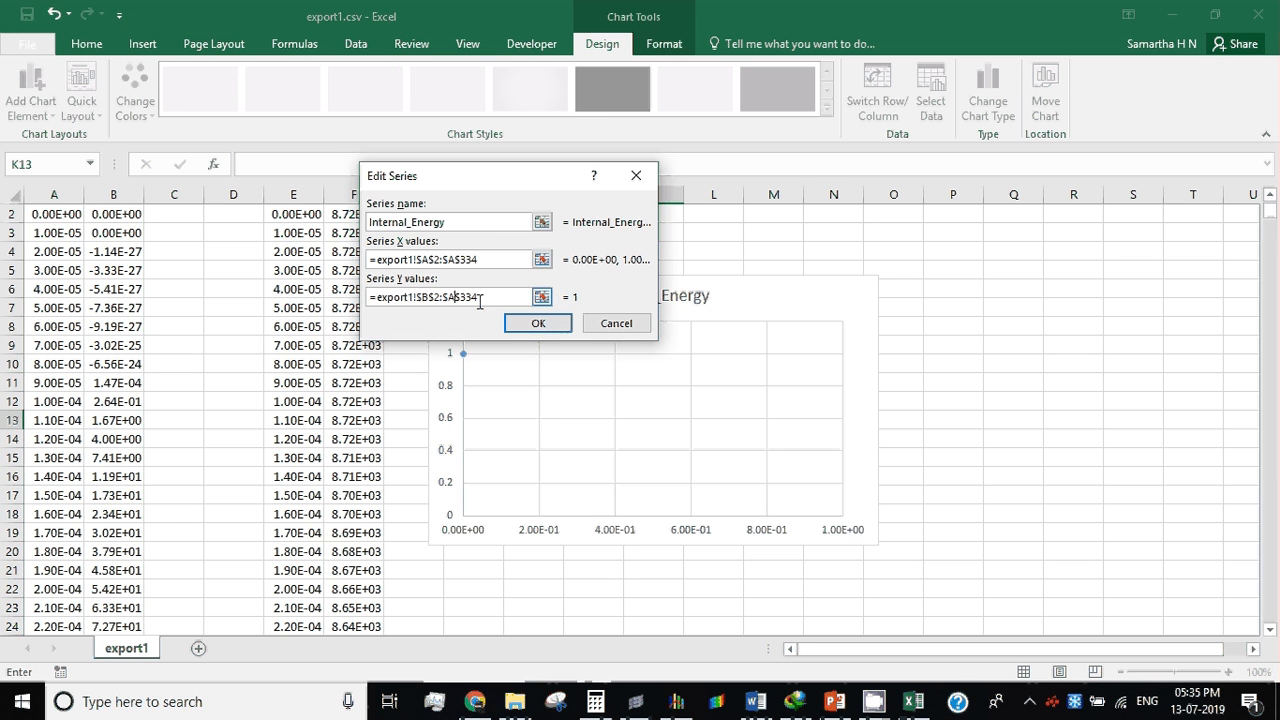
pyautogui.press('BackSpace')
pyautogui.write('B')
pyautogui.click(537, 323)
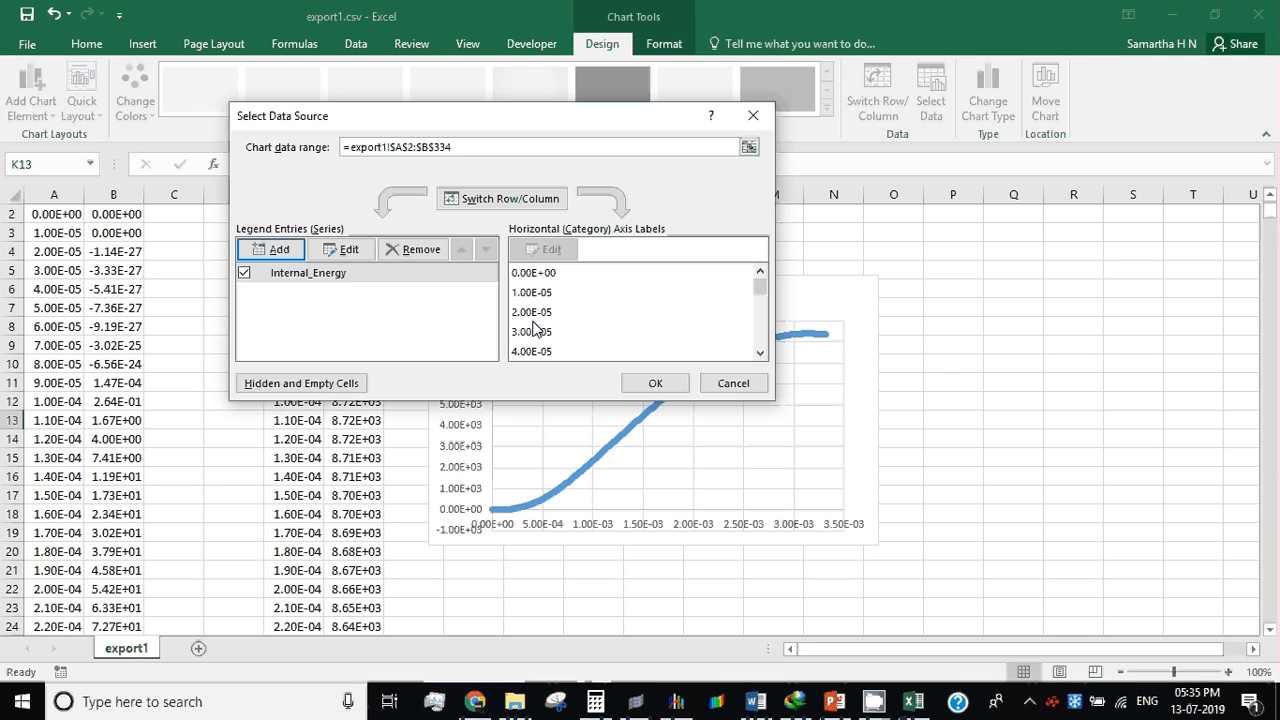
pyautogui.click(652, 384)
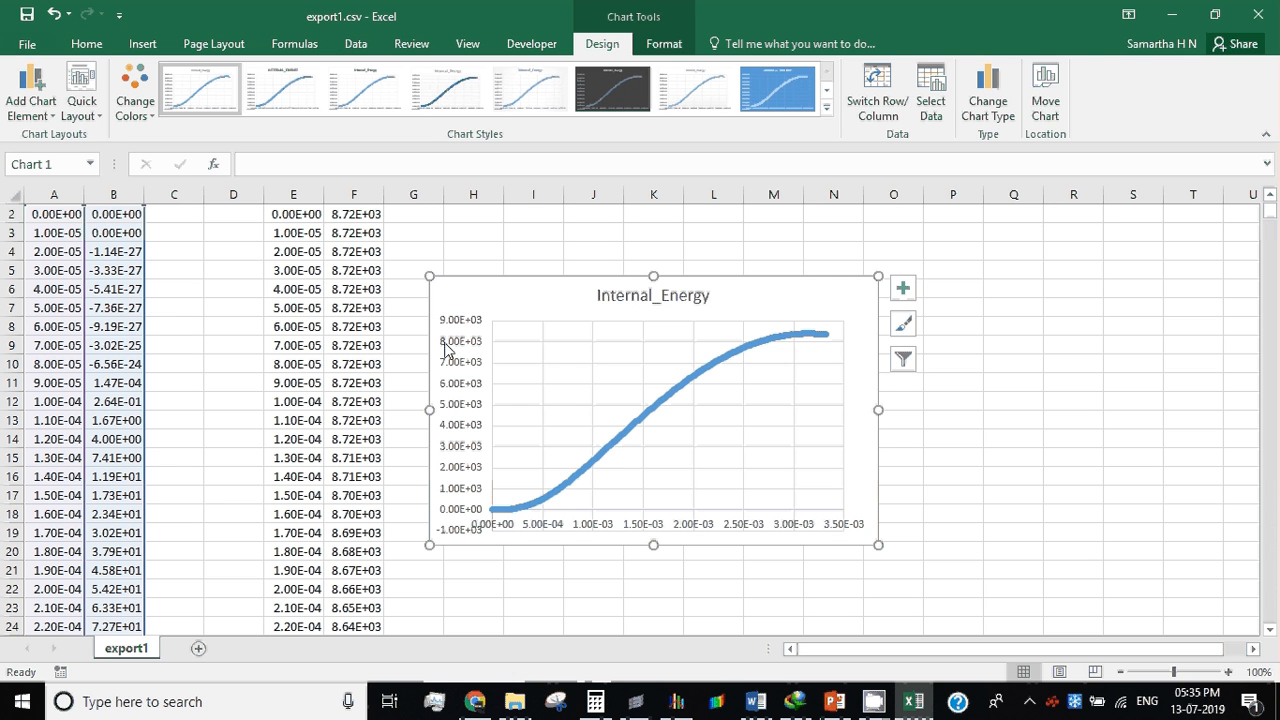
# Step: Enlarge the chart in width and height and add a second data series named Kinetic_Energy
pyautogui.moveTo(880, 408); pyautogui.dragTo(1013, 409)
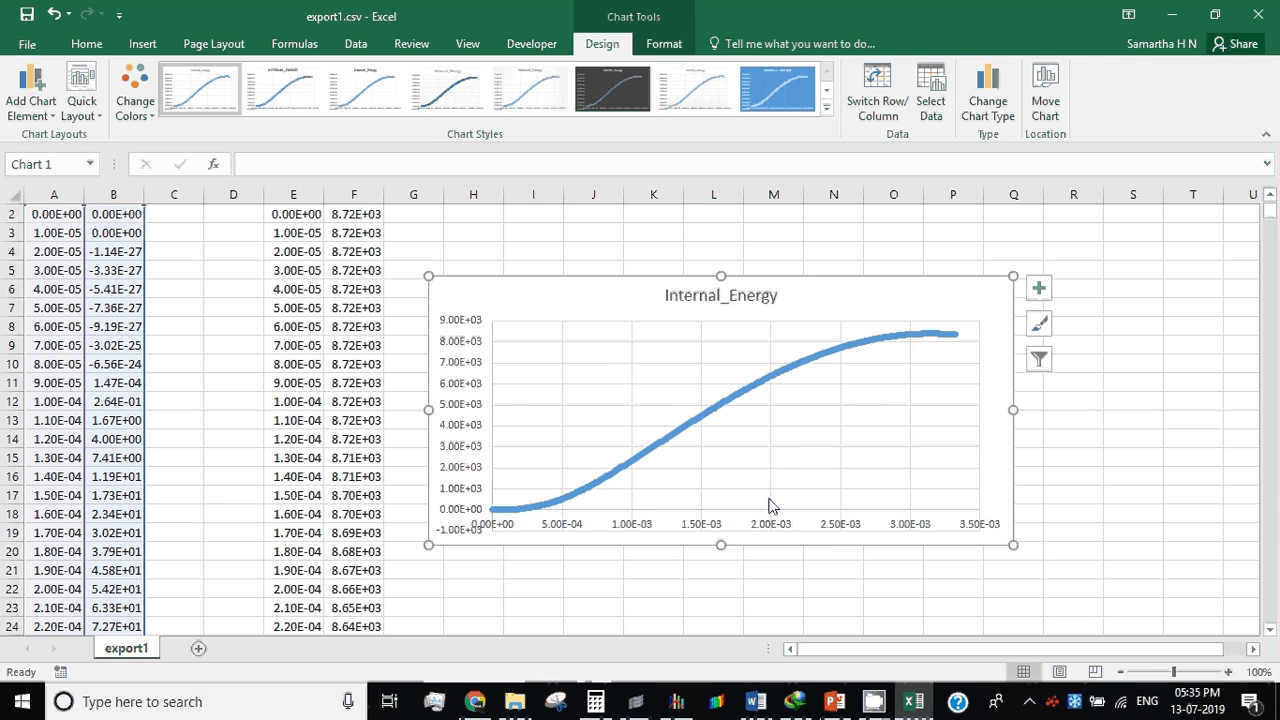
pyautogui.moveTo(720, 544); pyautogui.dragTo(720, 586)
pyautogui.rightClick(755, 460)
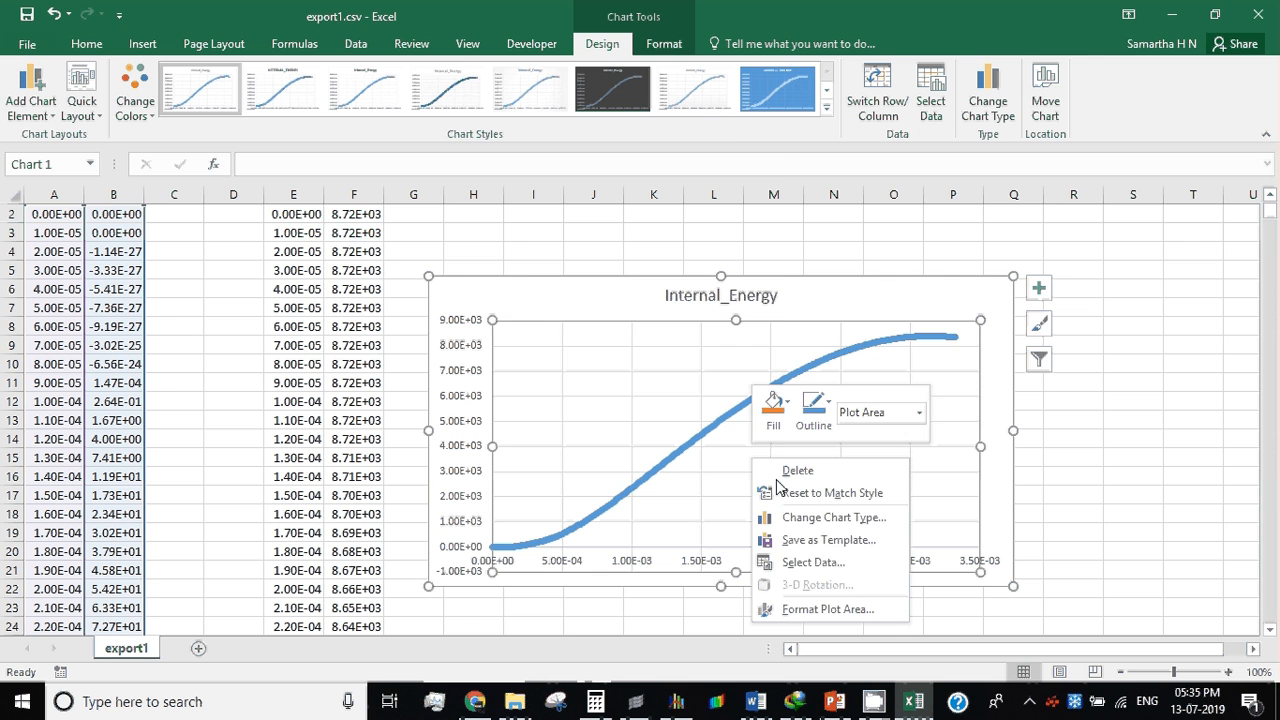
pyautogui.click(812, 562)
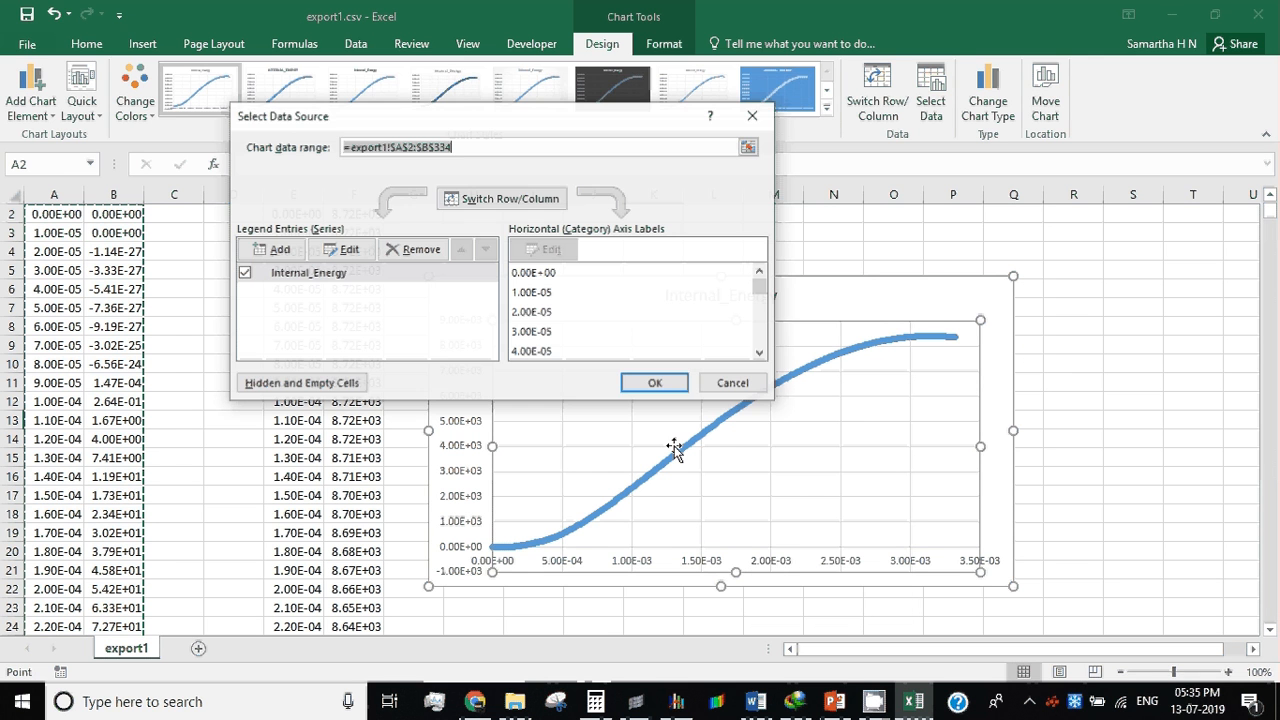
pyautogui.click(272, 249)
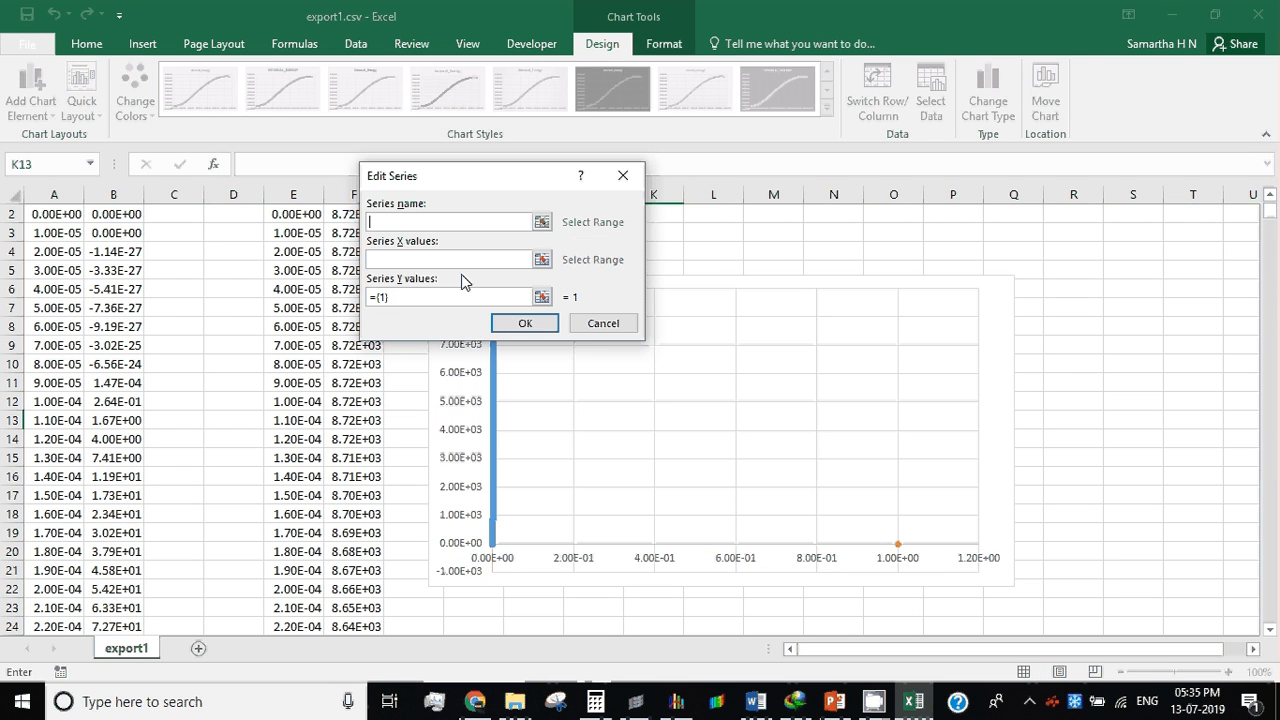
pyautogui.write('Kinetic_Eneg')
pyautogui.press('BackSpace')
pyautogui.write('rgy')
# Step: Set the Kinetic_Energy series' X values to the time range E2:E334 on the export1 sheet
pyautogui.click(541, 259)
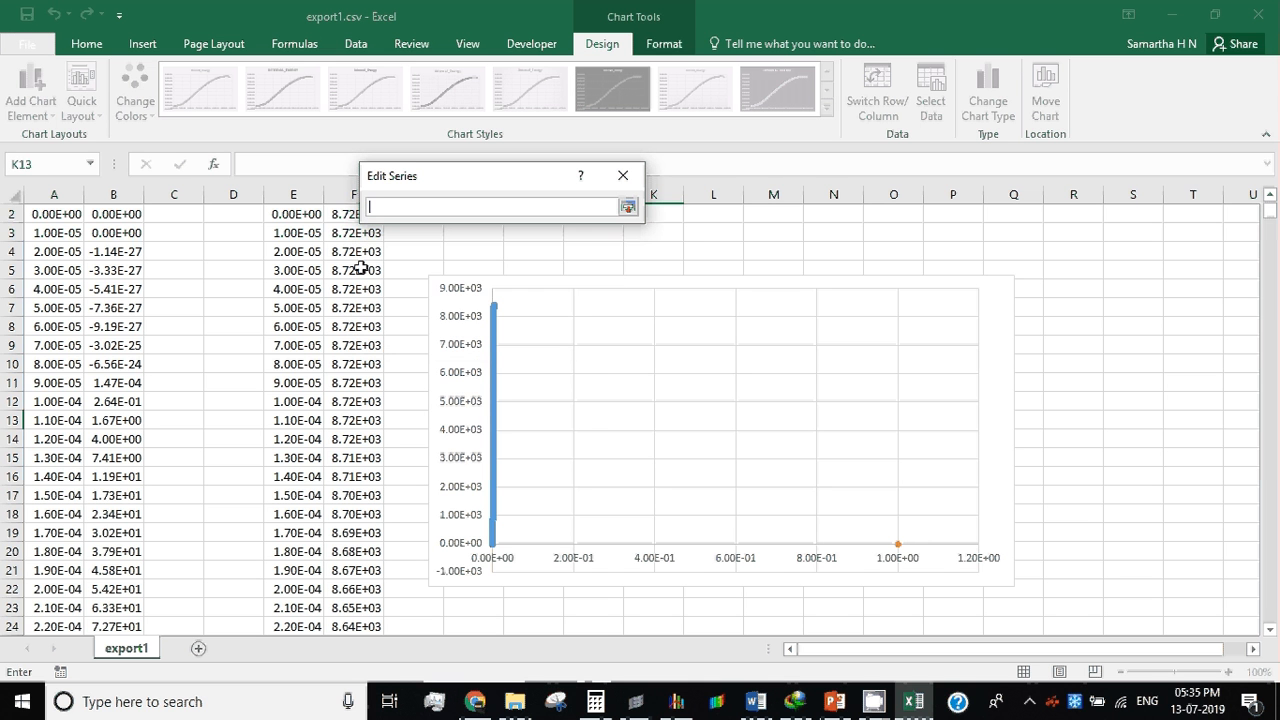
pyautogui.moveTo(283, 214); pyautogui.dragTo(305, 401)
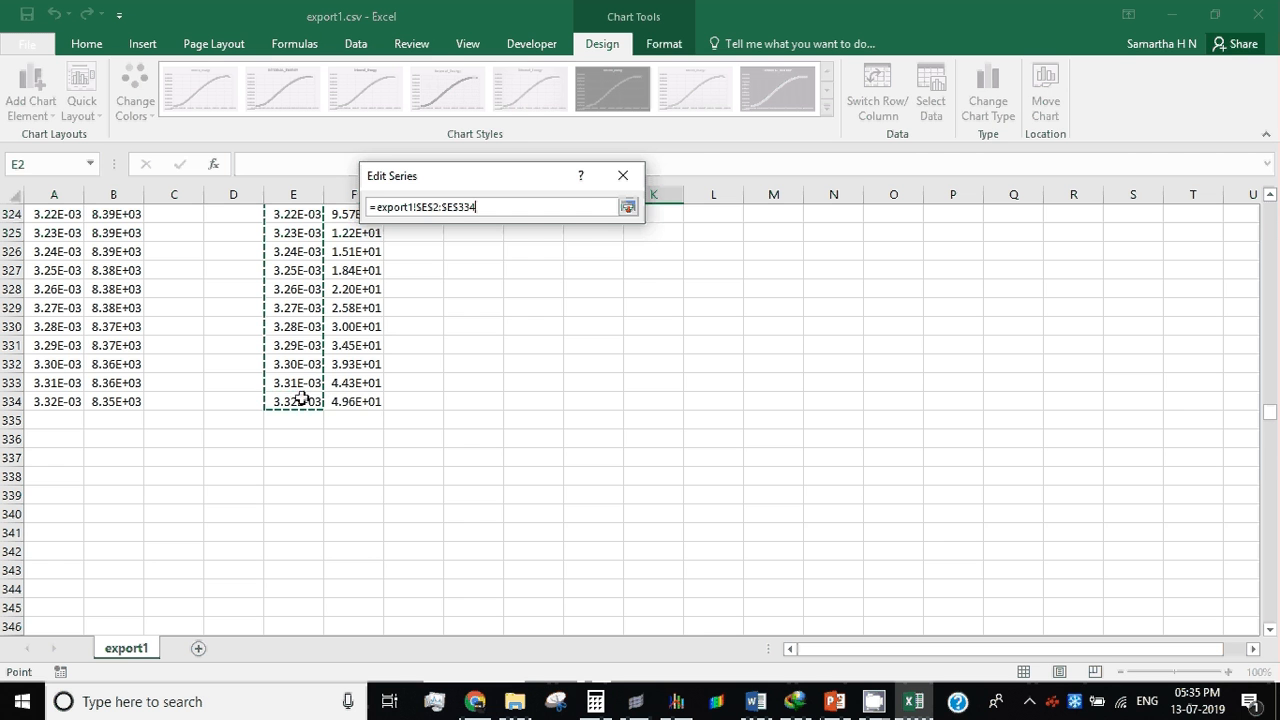
pyautogui.click(628, 206)
# Step: Copy the Kinetic_Energy series' X range reference into its Y values as =export1!$E$2:$E$334
pyautogui.click(480, 261)
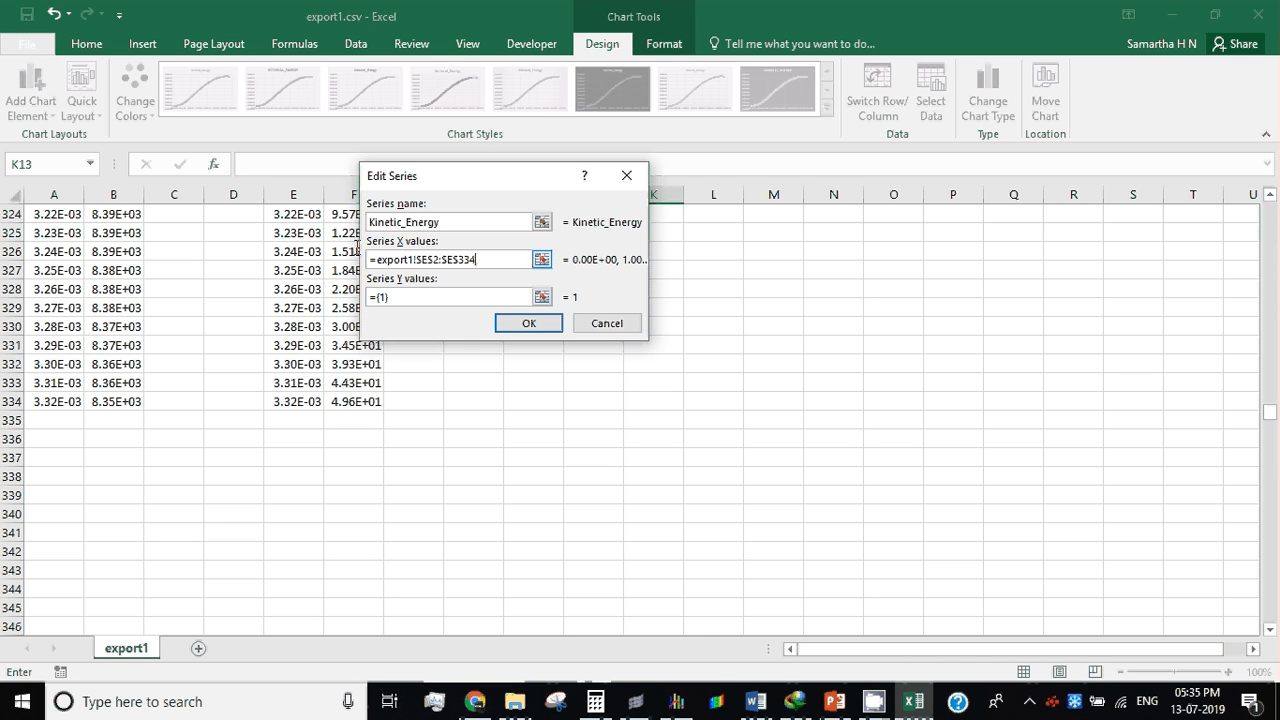
pyautogui.moveTo(481, 261); pyautogui.dragTo(345, 261)
pyautogui.hotkey('ctrl', 'c')
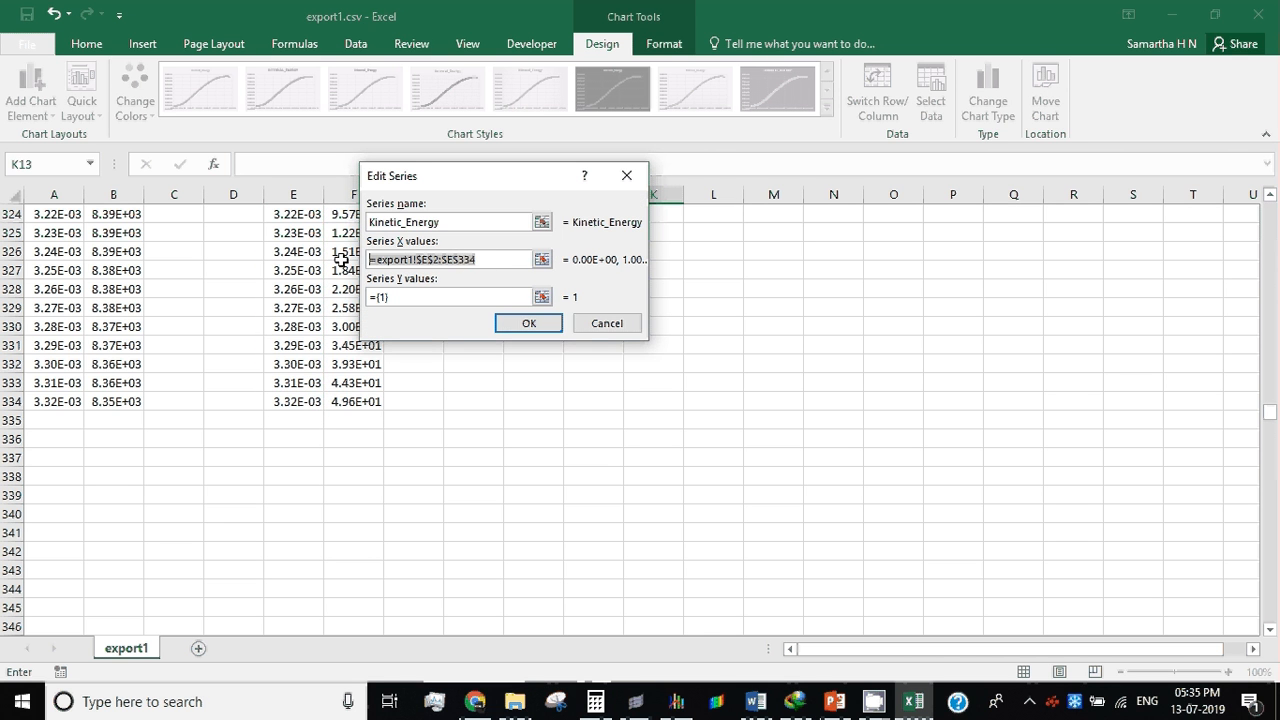
pyautogui.moveTo(400, 297); pyautogui.dragTo(359, 300)
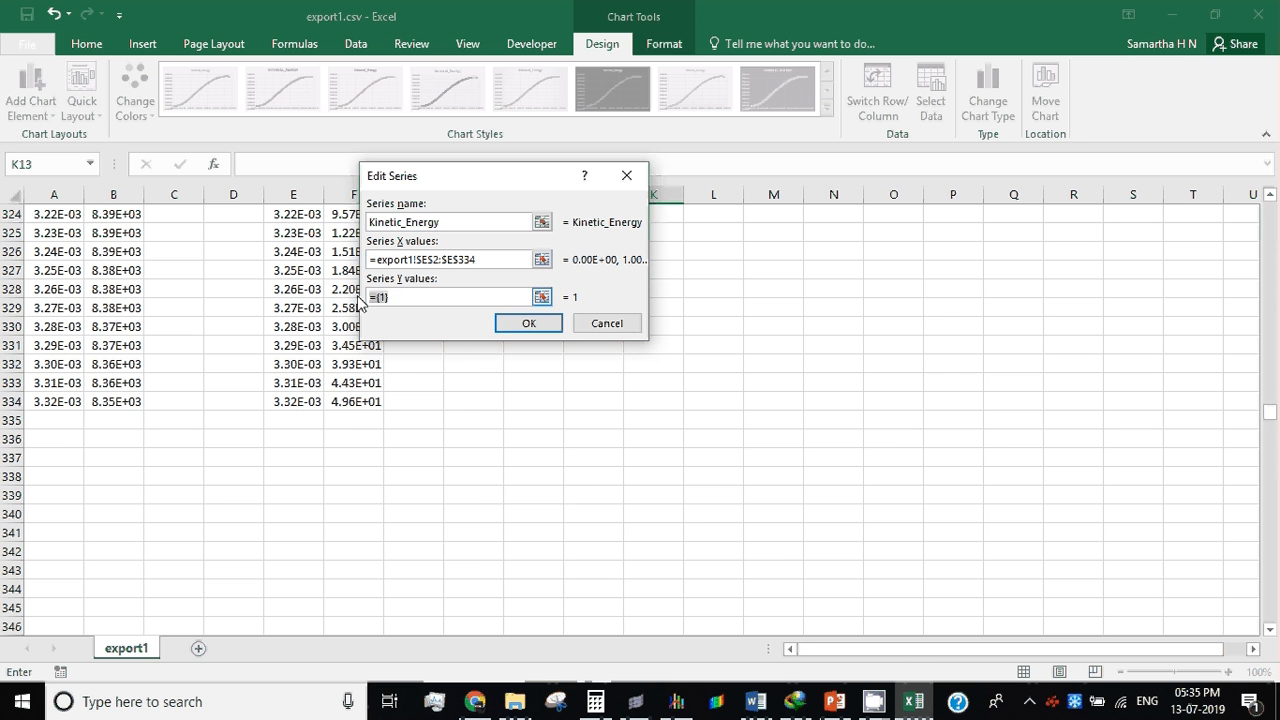
pyautogui.hotkey('ctrl', 'v')
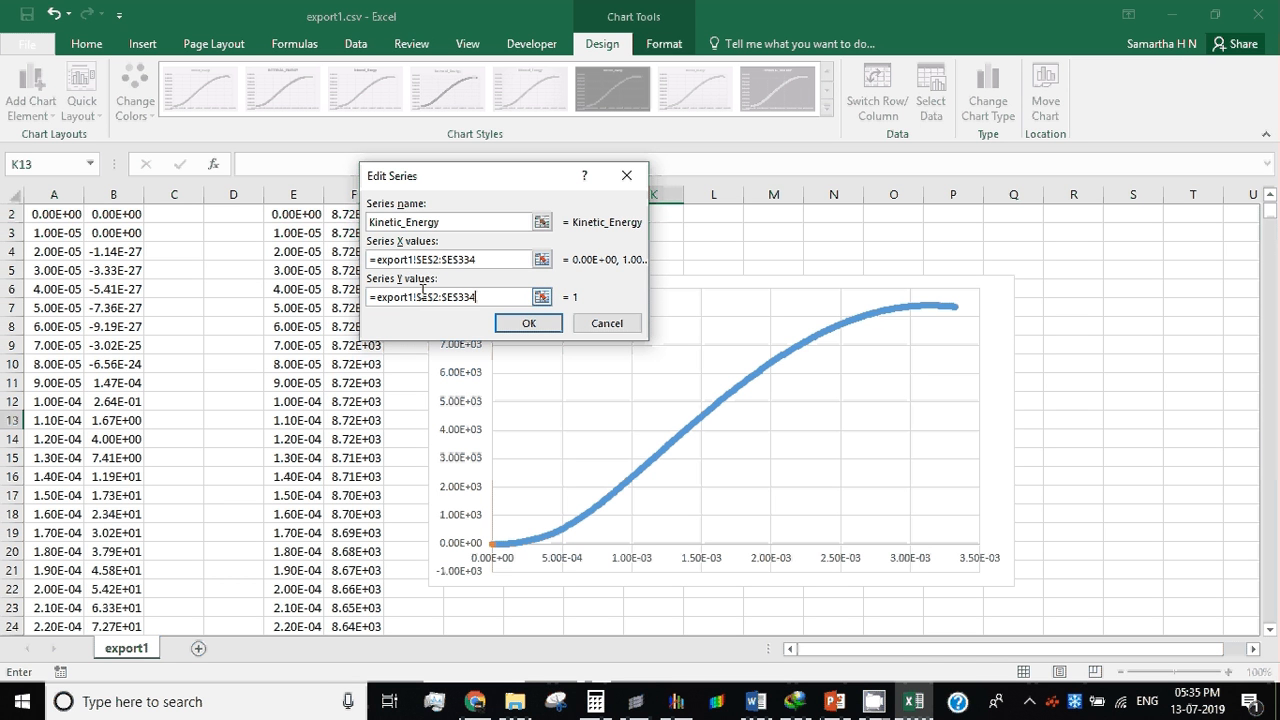
# Step: Change the Kinetic_Energy series' Y values to F2:F334 on the export1 sheet and apply both series to the chart
pyautogui.click(427, 298)
pyautogui.press('BackSpace')
pyautogui.write('F')
pyautogui.press('Right')
pyautogui.hotkey('ctrl', 'z')
pyautogui.click(450, 297)
pyautogui.press('BackSpace')
pyautogui.write('F')
pyautogui.click(526, 323)
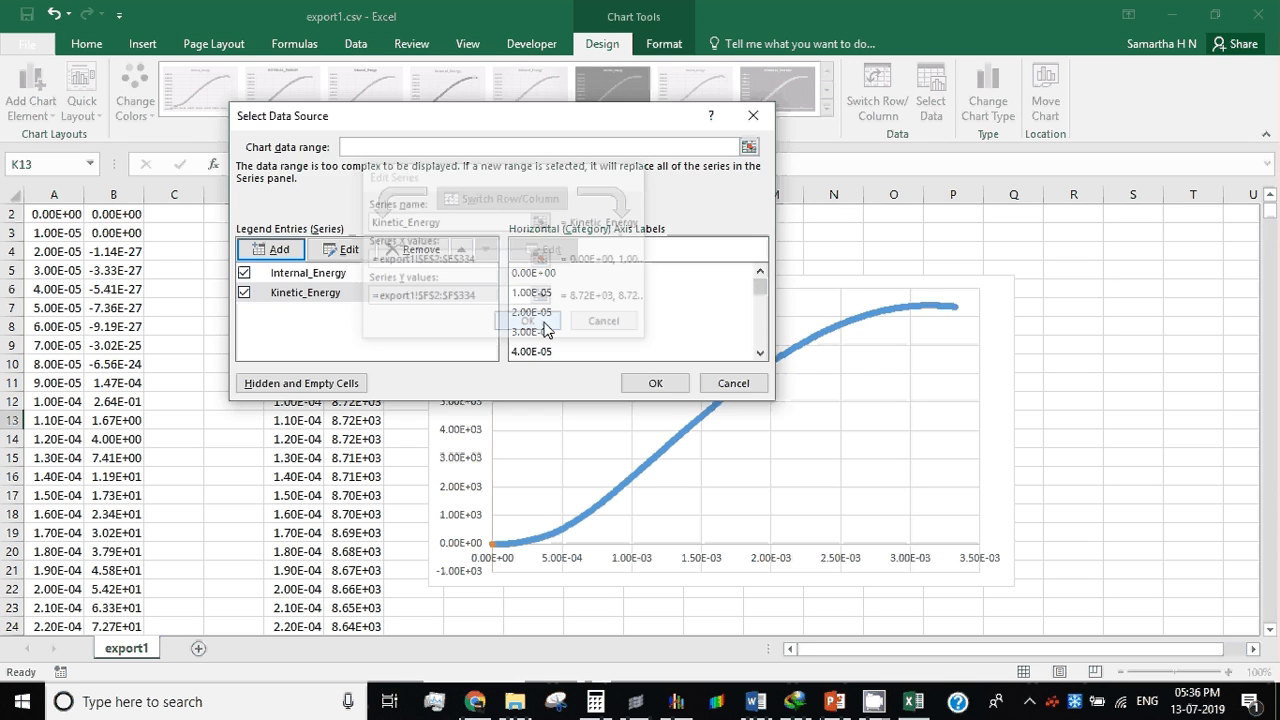
pyautogui.click(655, 383)
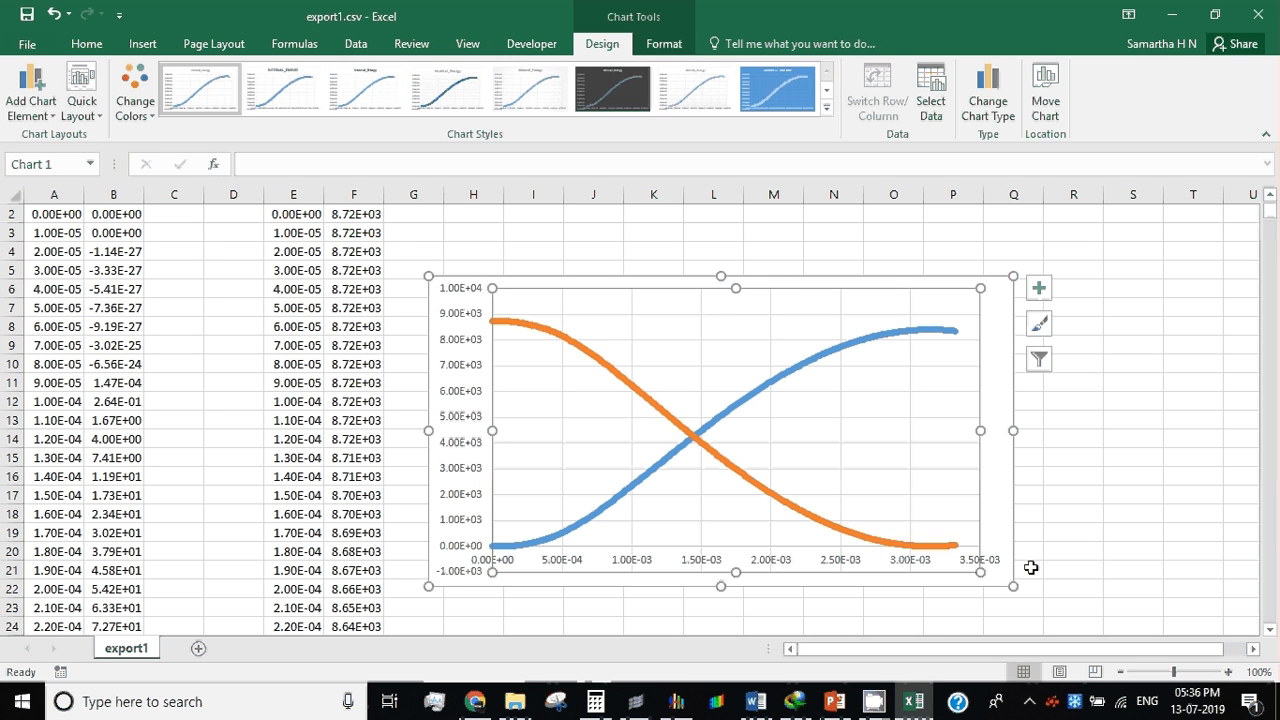
pyautogui.click(1108, 492)
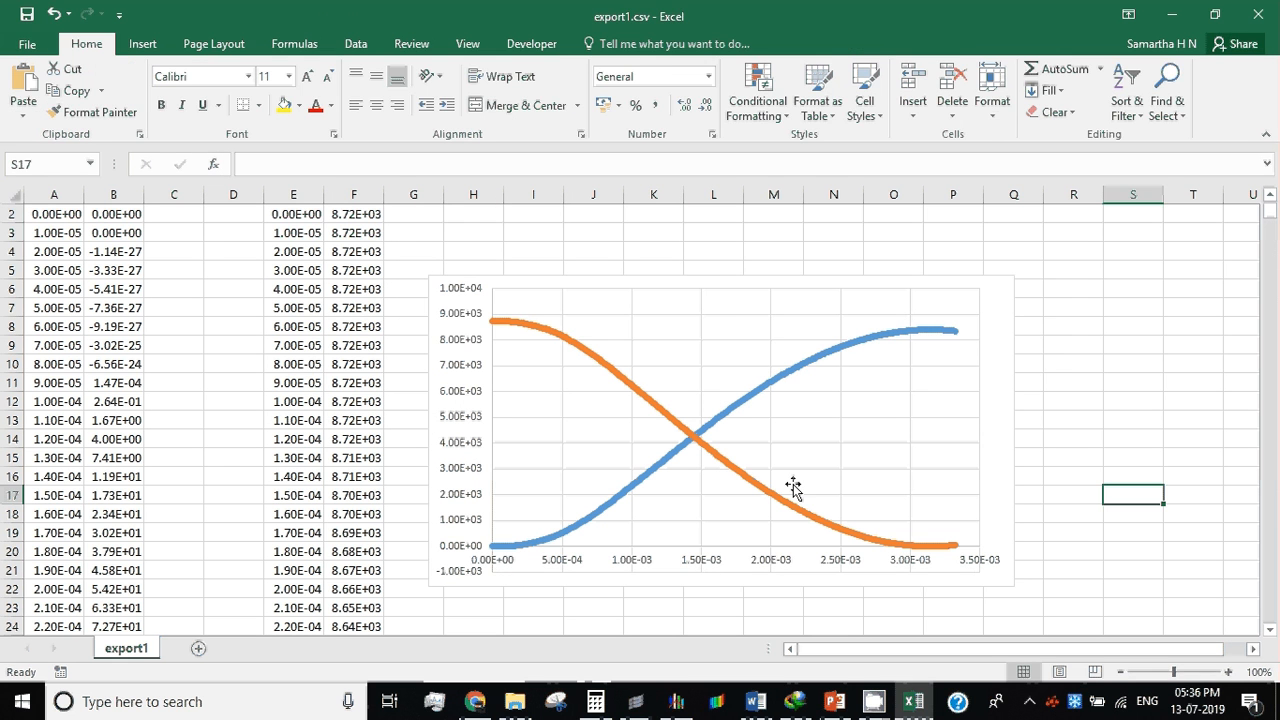
pyautogui.click(723, 477)
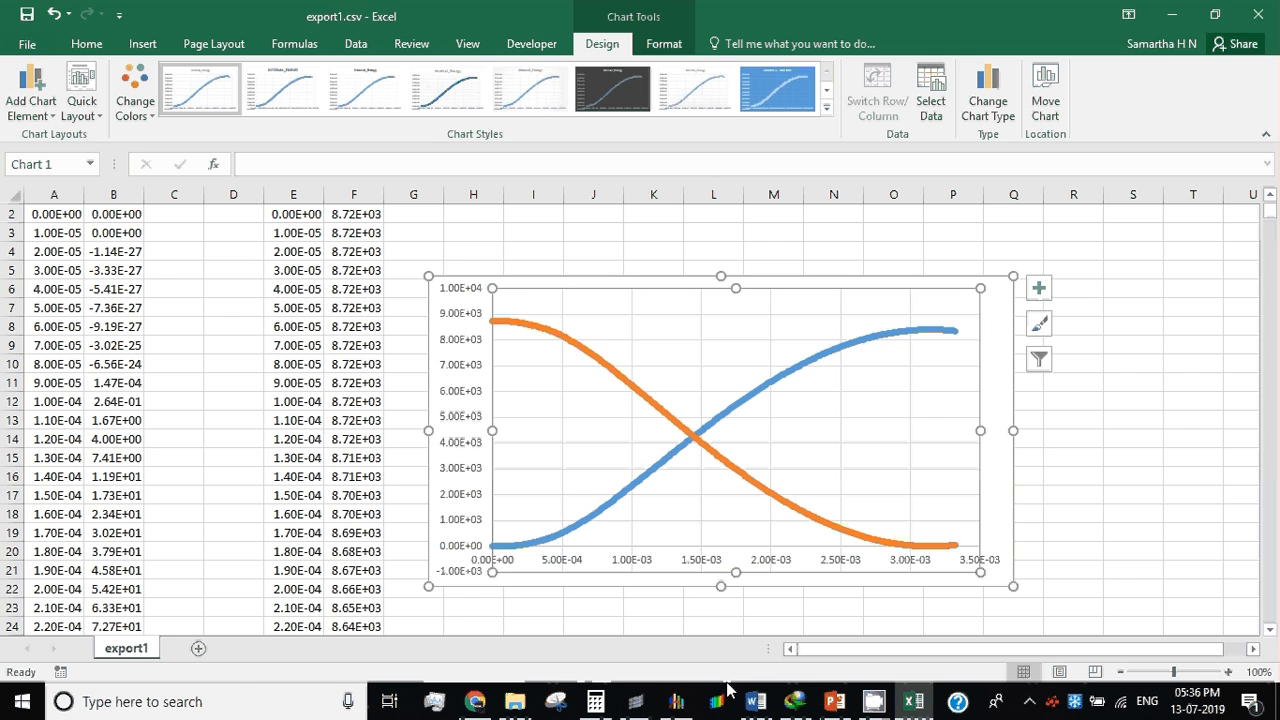
# Step: Switch to HyperGraph and examine which global variables are available as Y requests, such as the energy, momentum and velocity outputs
pyautogui.click(676, 701)
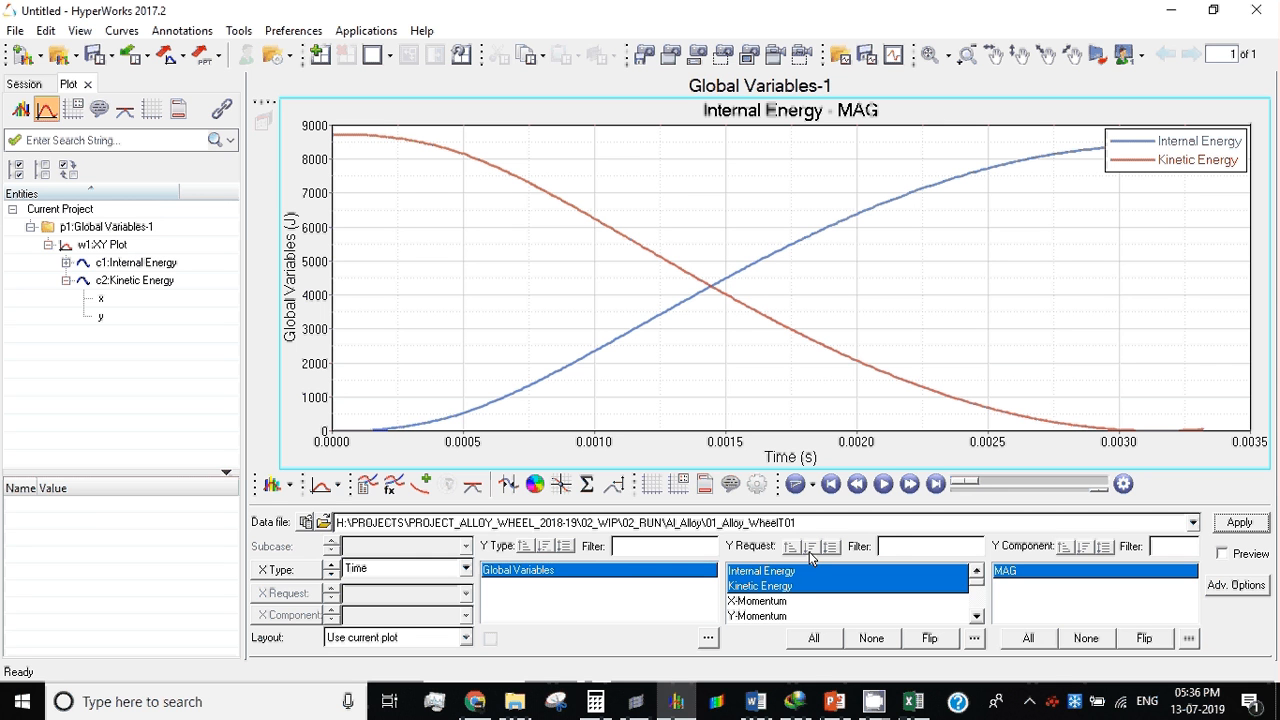
pyautogui.click(977, 616)
pyautogui.click(977, 616)
pyautogui.click(977, 616)
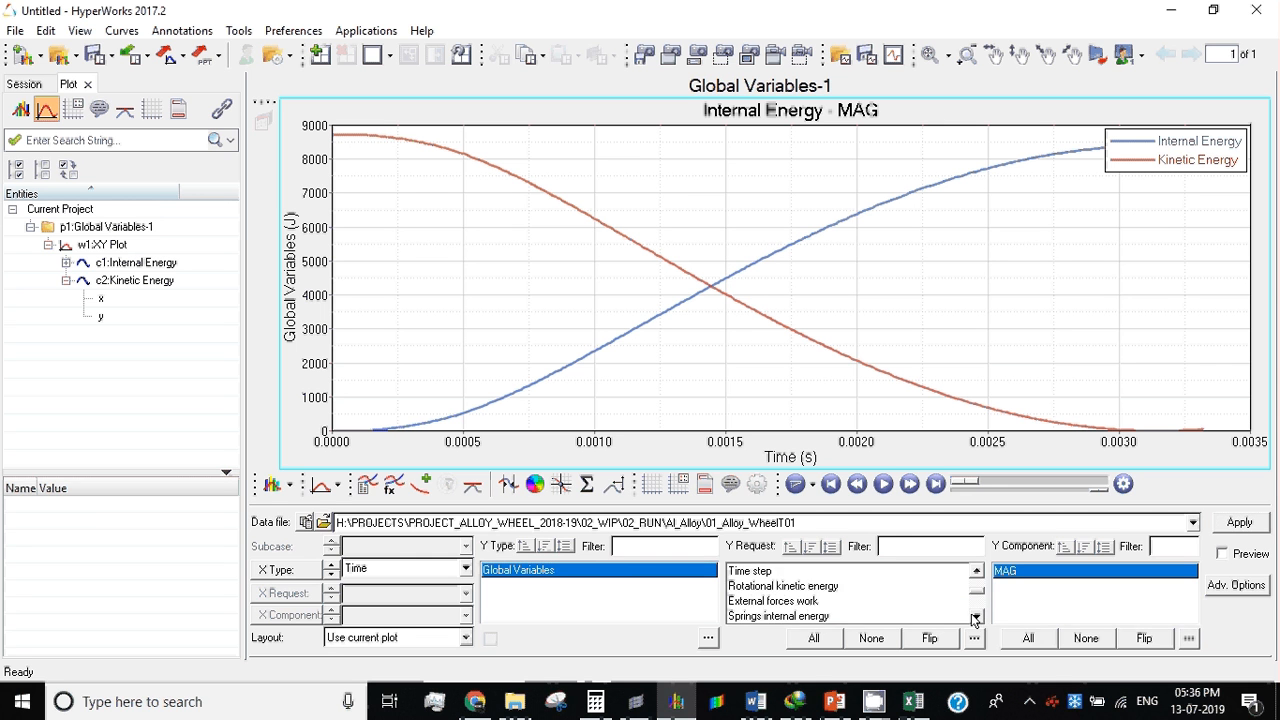
pyautogui.click(822, 590)
pyautogui.click(806, 602)
pyautogui.scroll(2, 809, 595)
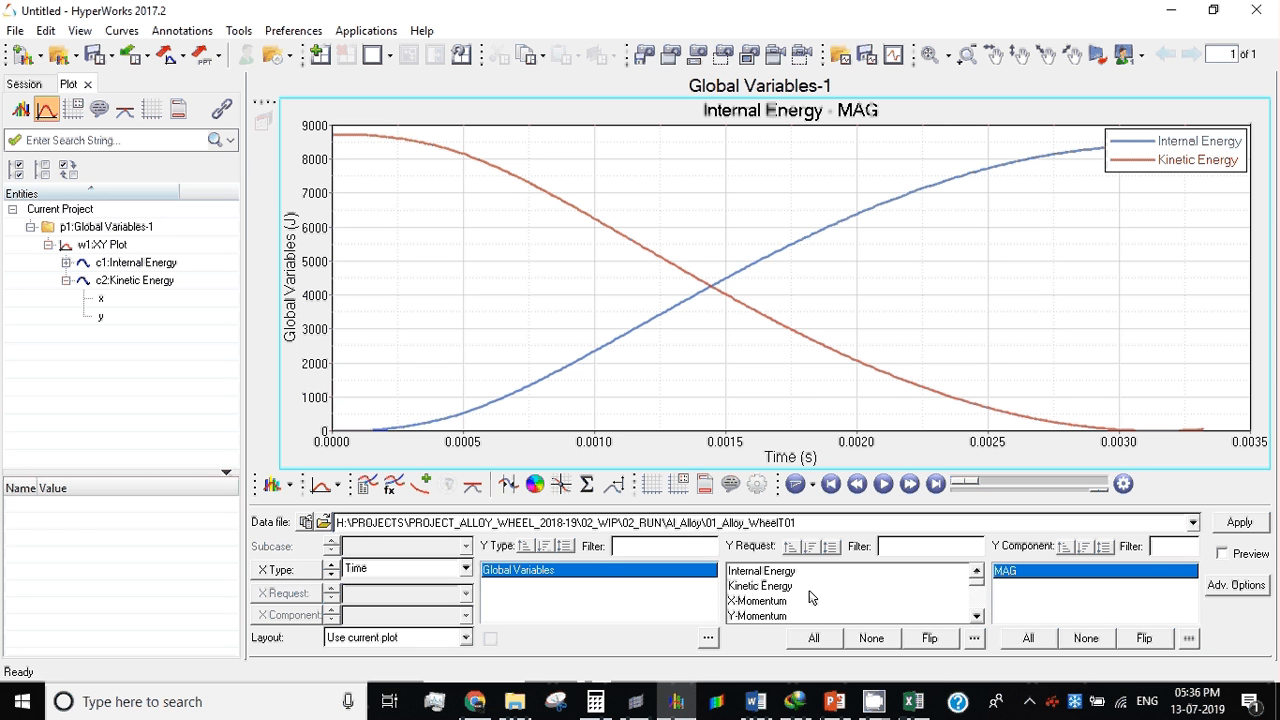
pyautogui.scroll(-4, 810, 595)
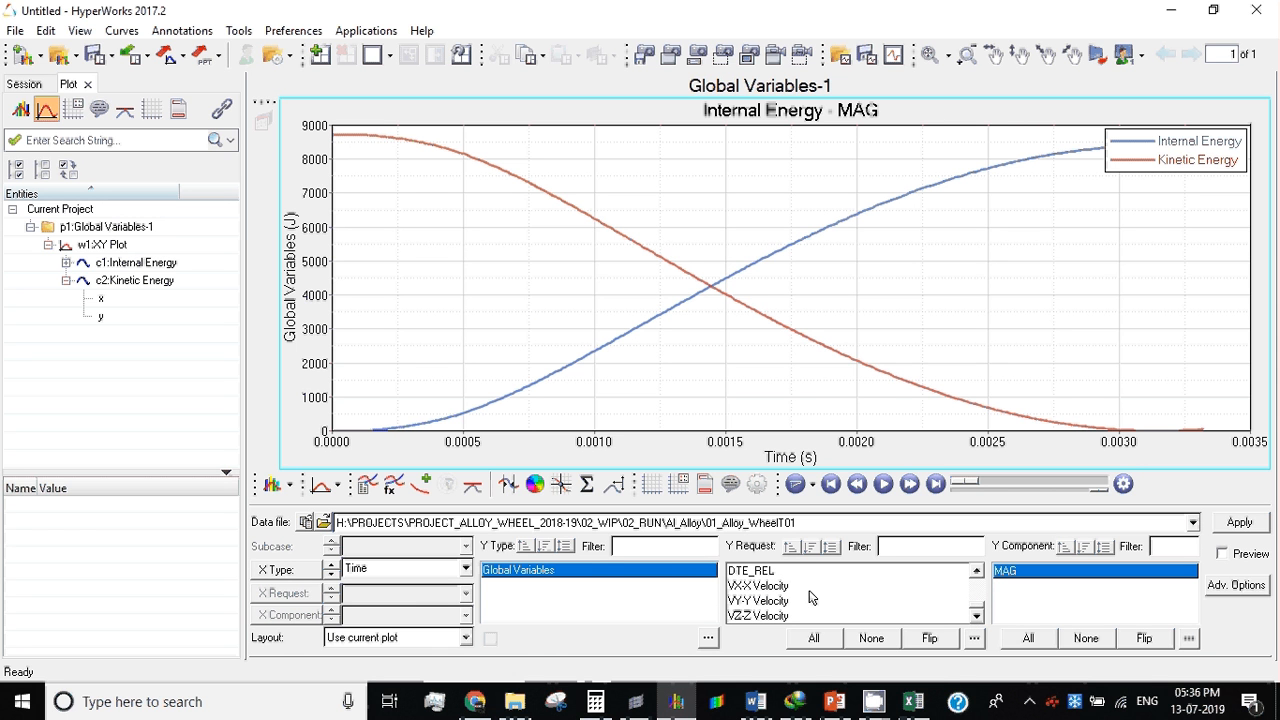
pyautogui.click(977, 568)
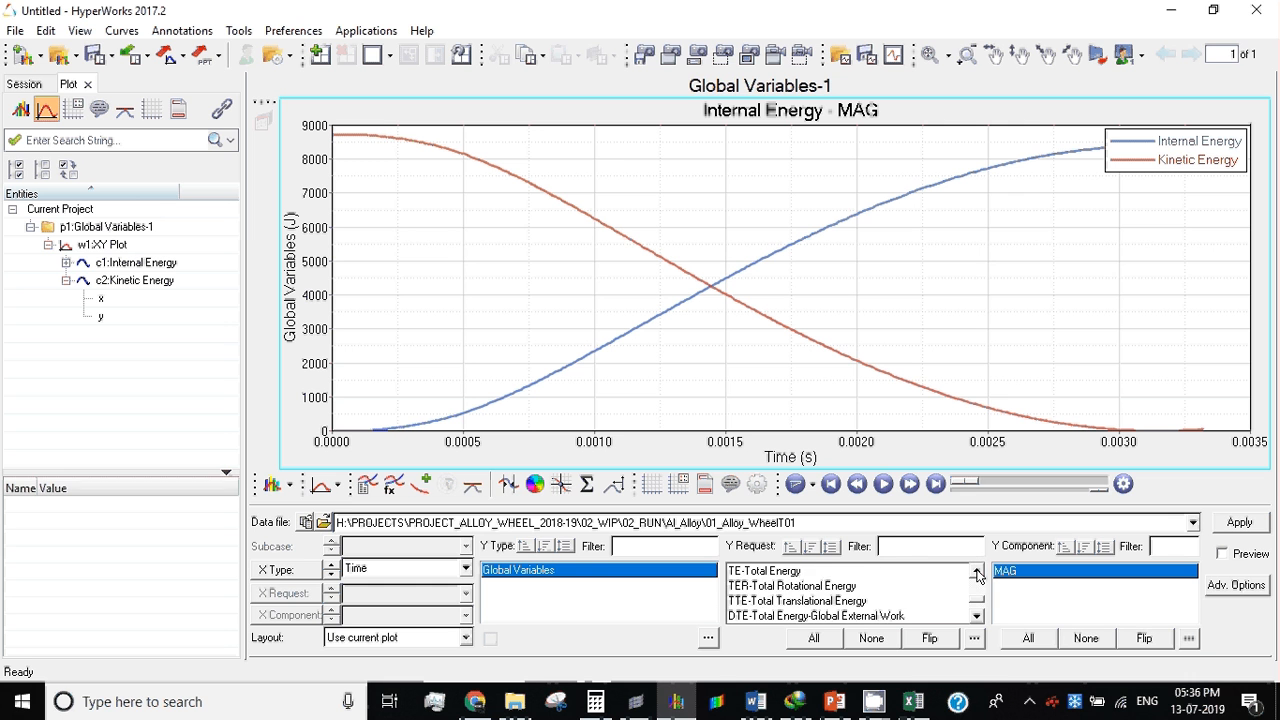
pyautogui.click(977, 572)
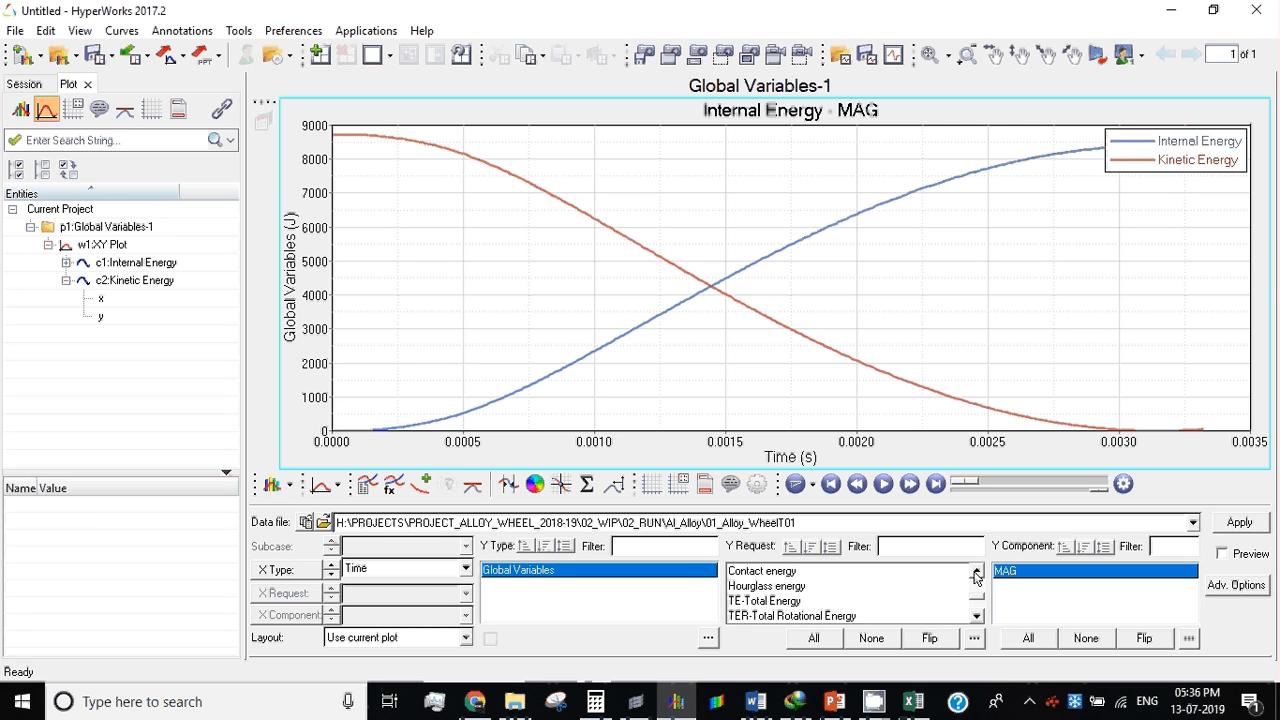
pyautogui.click(977, 574)
pyautogui.click(977, 574)
pyautogui.click(977, 574)
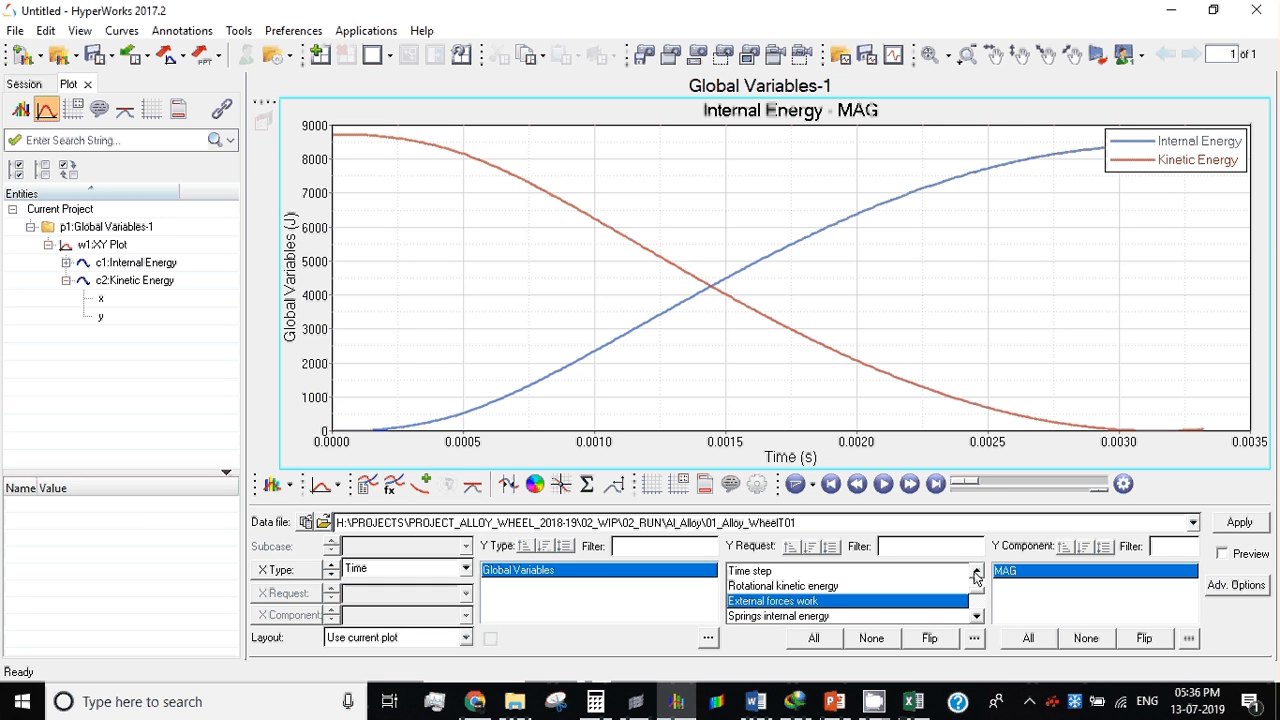
pyautogui.click(977, 574)
pyautogui.click(977, 574)
pyautogui.click(977, 574)
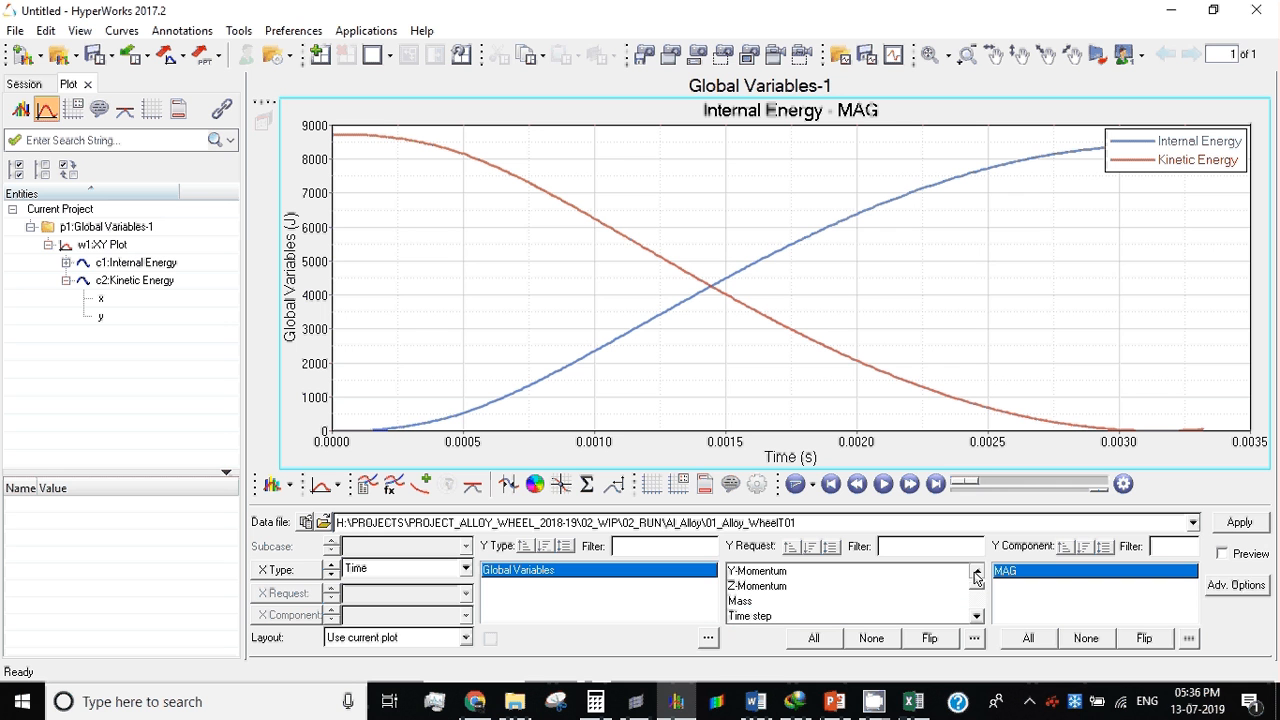
# Step: Add the Hourglass energy and TE-Total Energy curves against time to the internal and kinetic energy plot
pyautogui.click(977, 574)
pyautogui.click(977, 574)
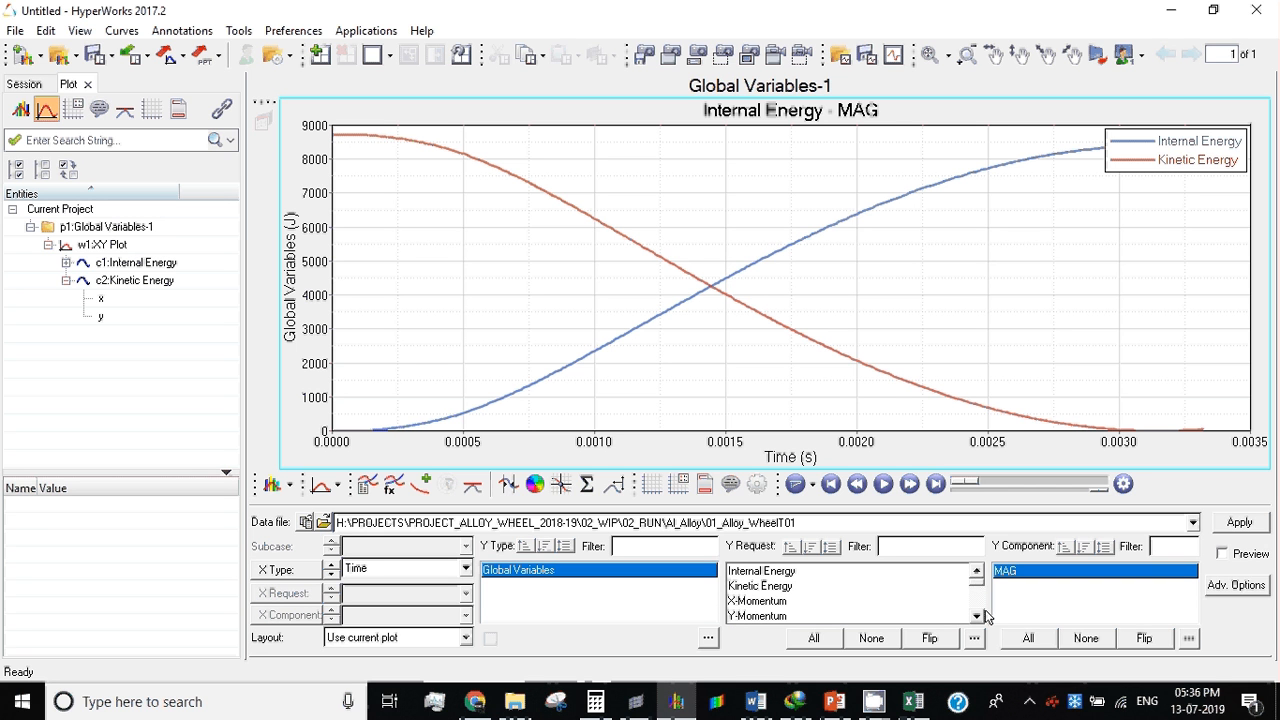
pyautogui.click(978, 616)
pyautogui.click(978, 616)
pyautogui.click(978, 616)
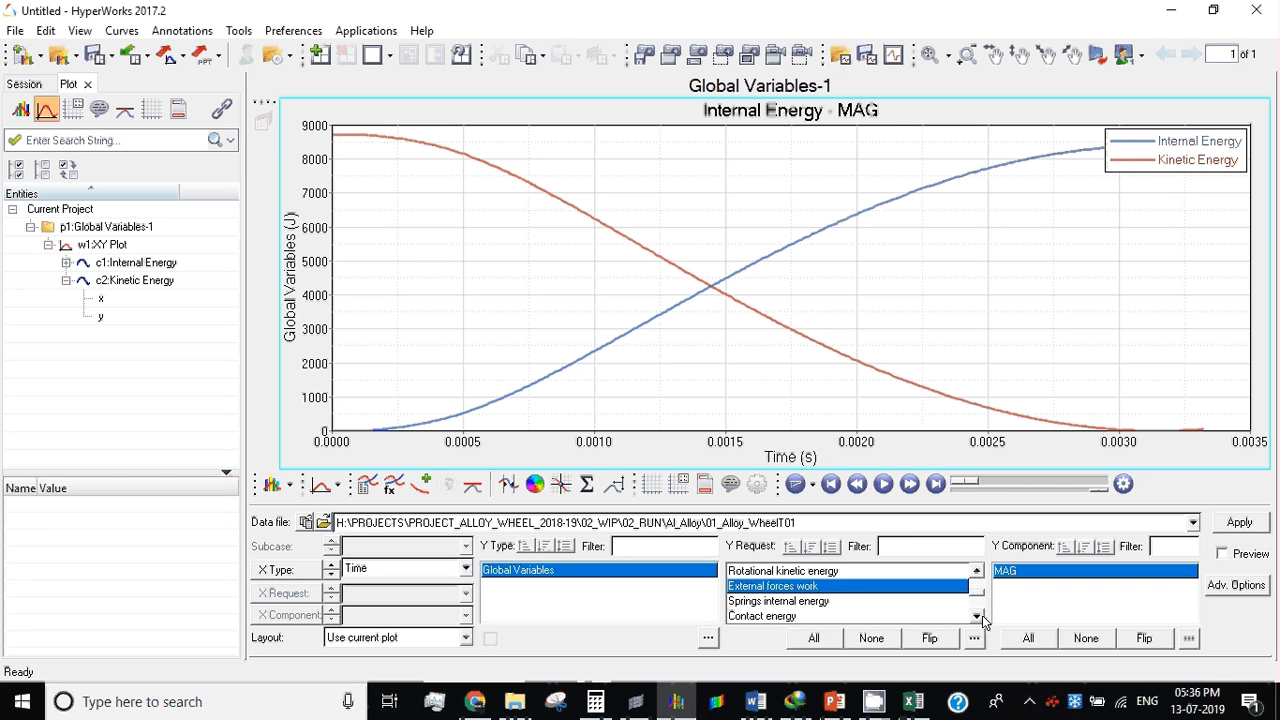
pyautogui.click(978, 616)
pyautogui.click(979, 617)
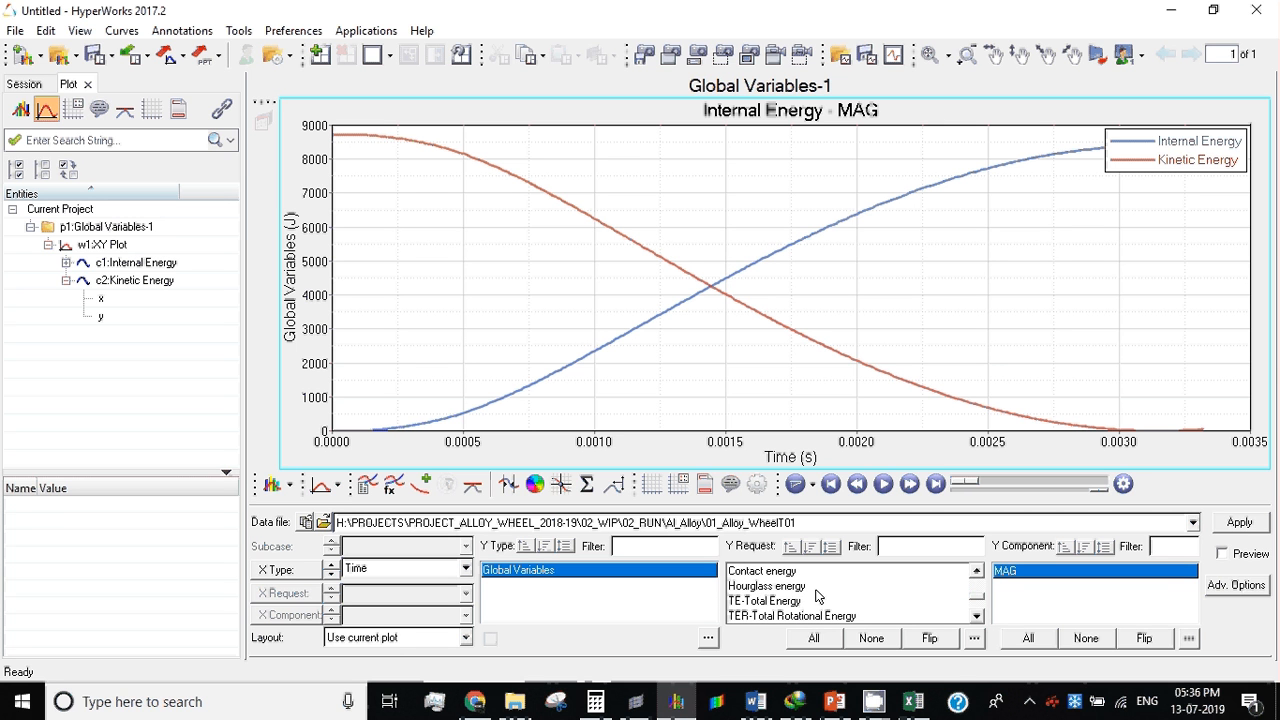
pyautogui.click(790, 602)
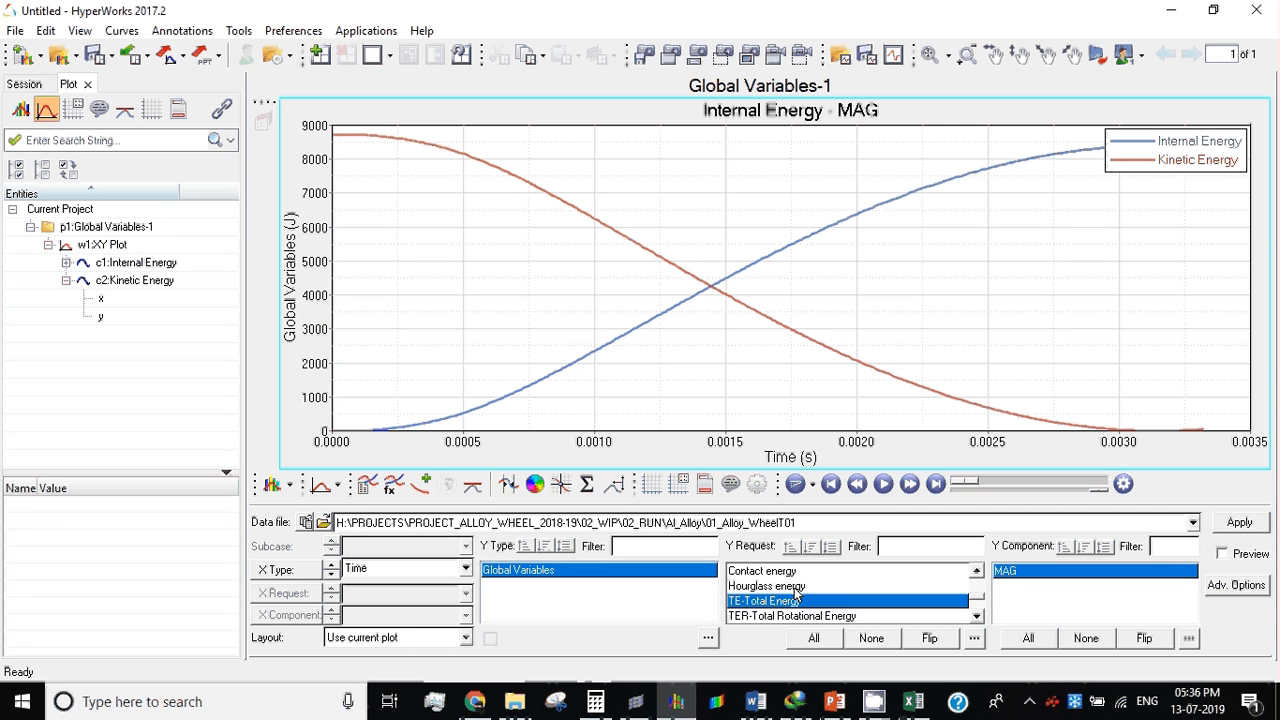
pyautogui.click(796, 588)
pyautogui.keyDown('ctrl'); pyautogui.click(796, 600); pyautogui.keyUp('ctrl')
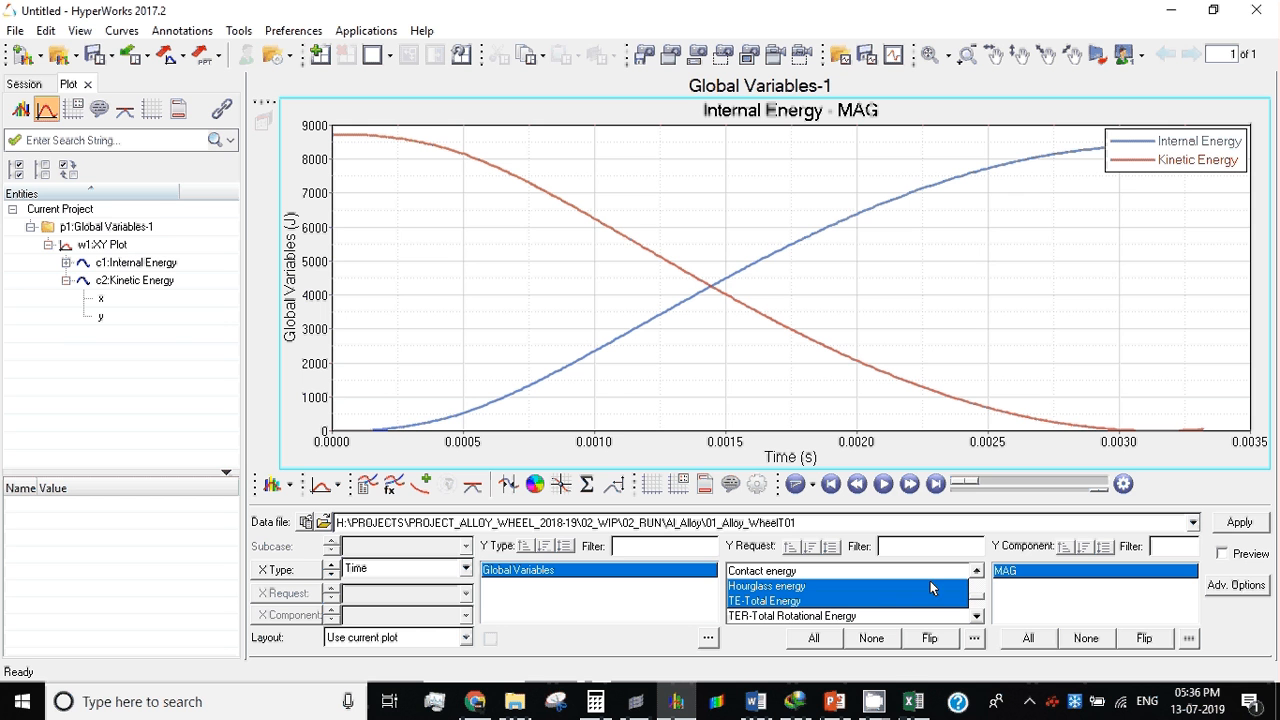
pyautogui.click(1239, 522)
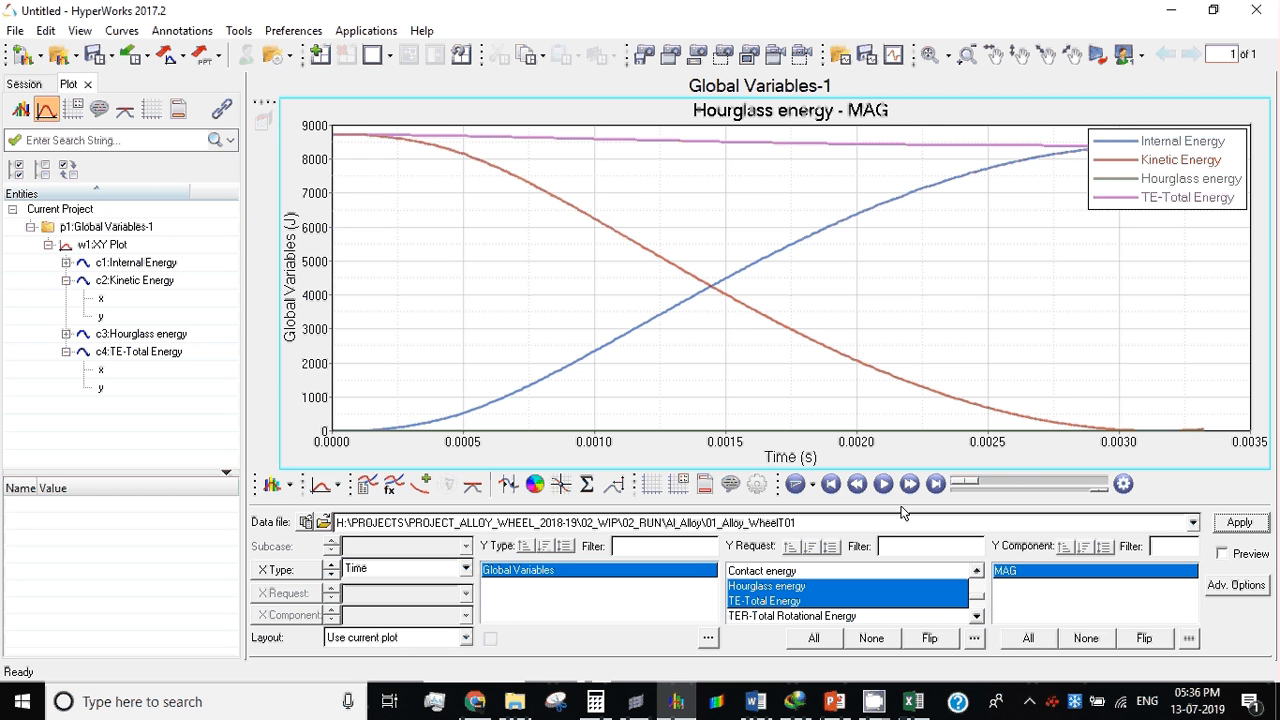
pyautogui.click(167, 56)
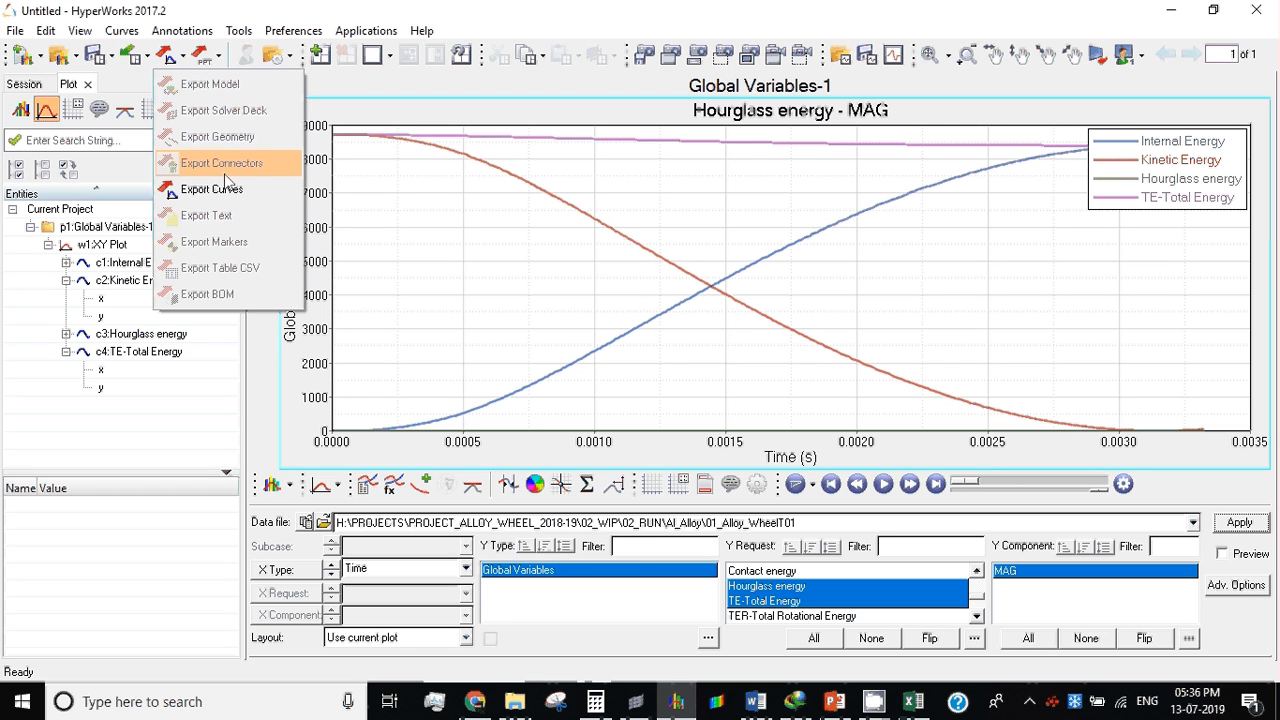
pyautogui.click(215, 189)
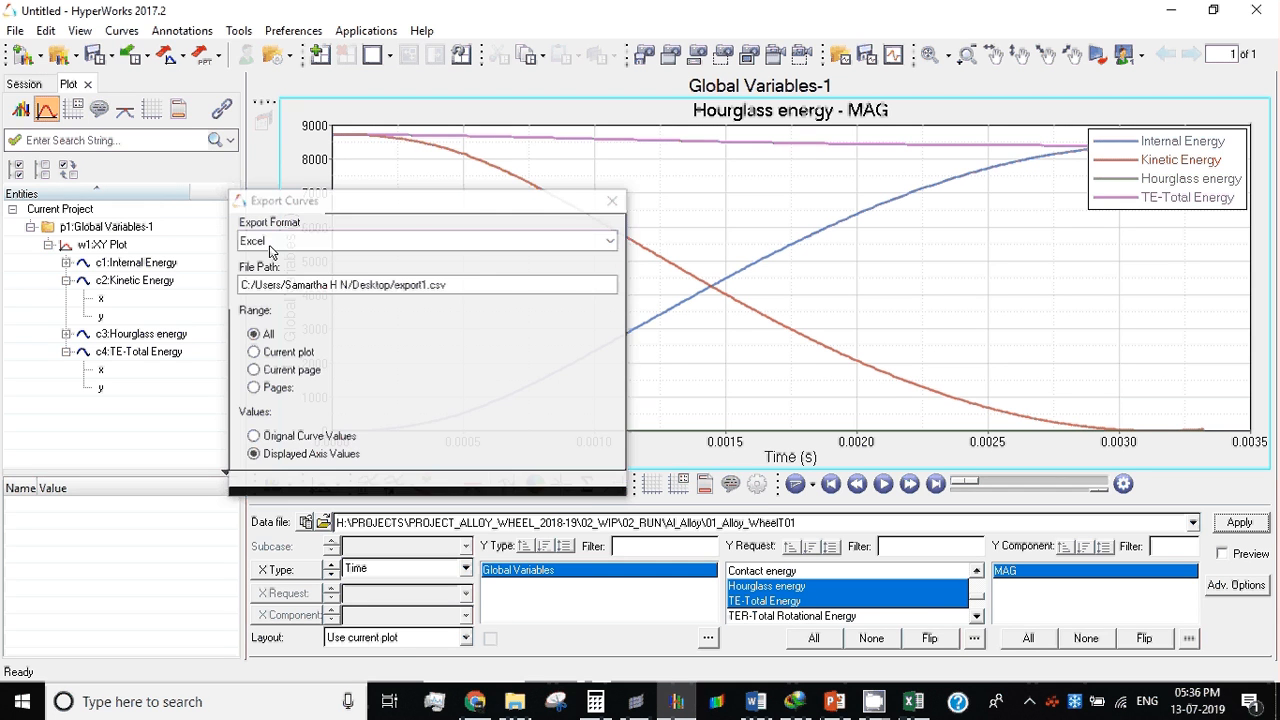
pyautogui.click(254, 352)
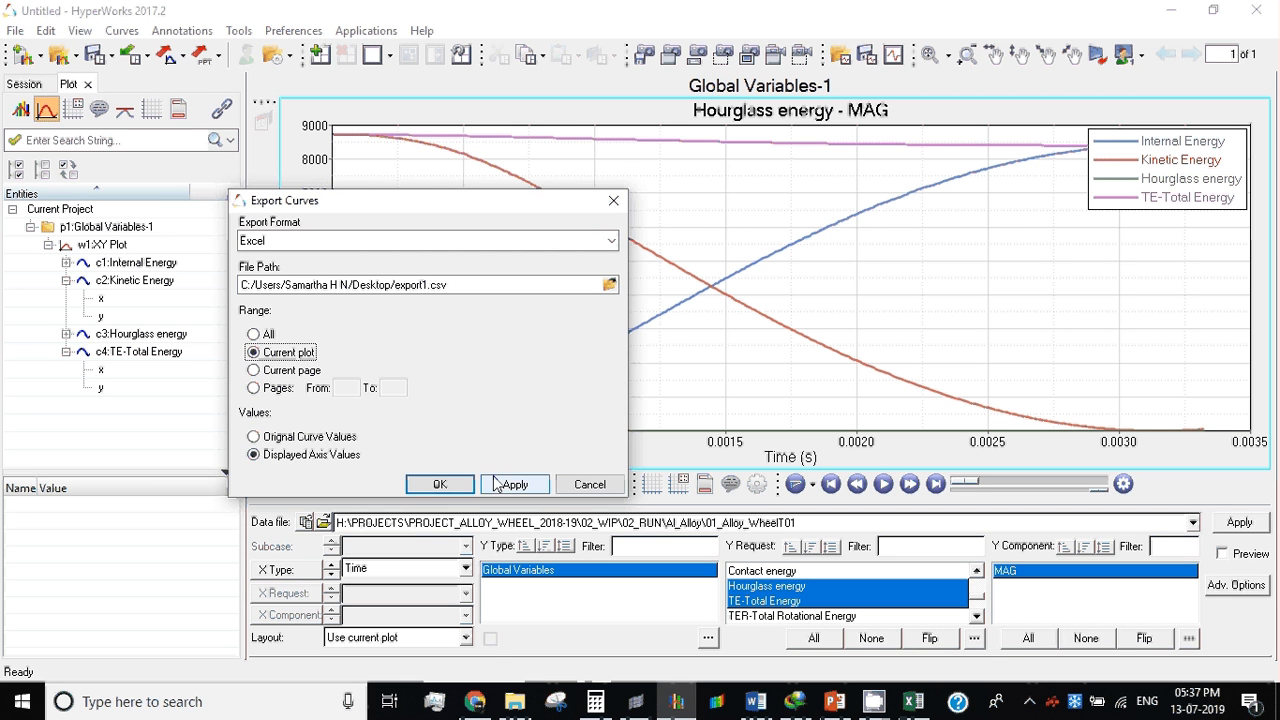
pyautogui.click(594, 485)
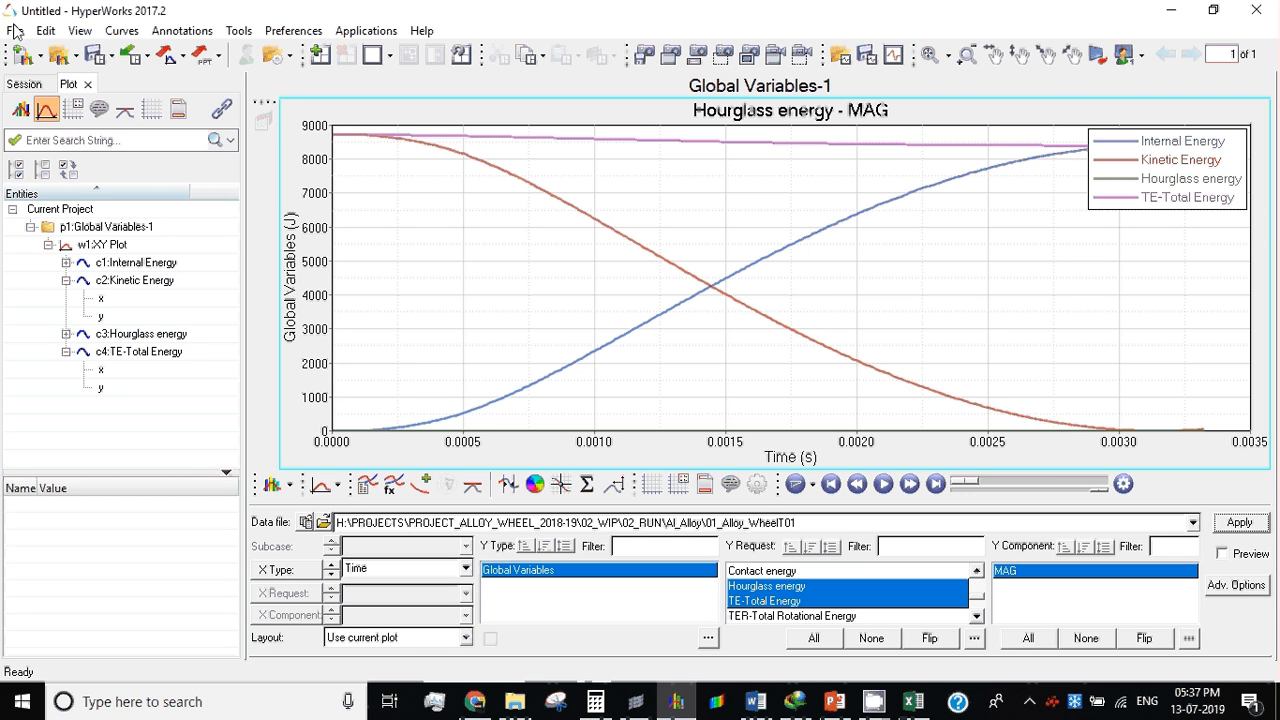
# Step: Start a new HyperWorks session, discarding the plotted curves, and switch to the export1.csv workbook in Excel
pyautogui.click(22, 55)
pyautogui.click(688, 412)
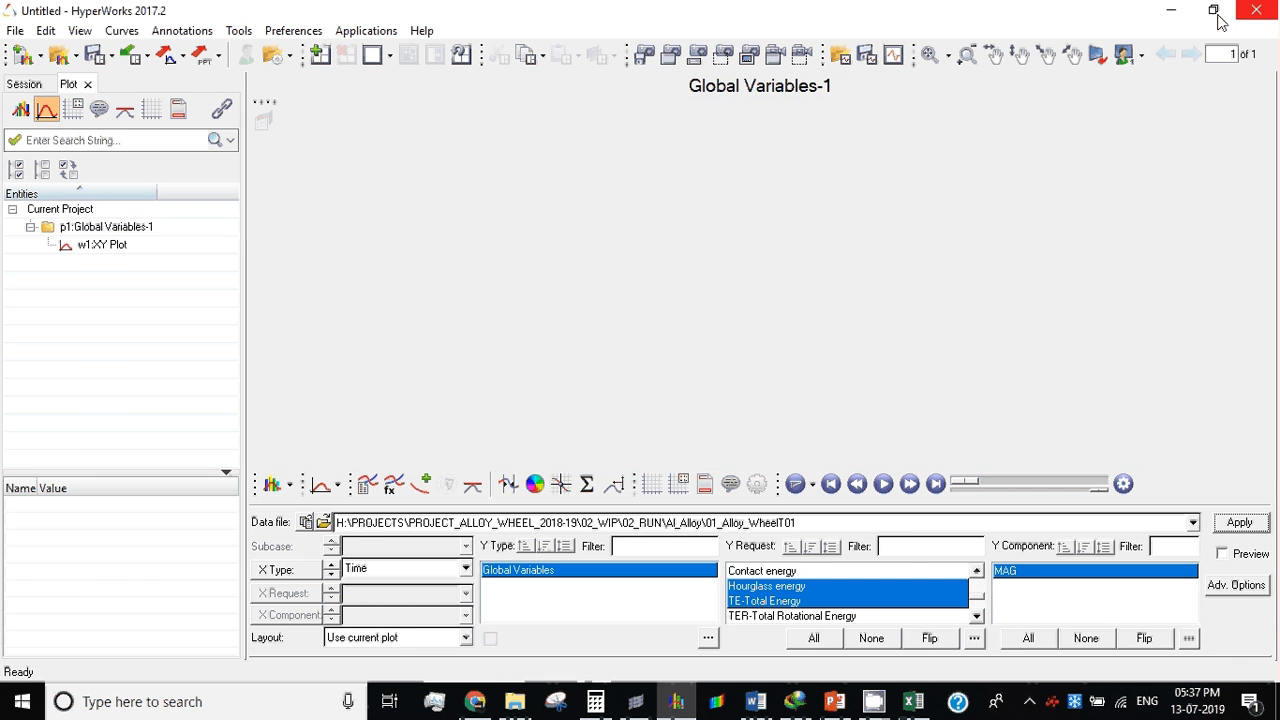
pyautogui.hotkey('alt', 'Tab')
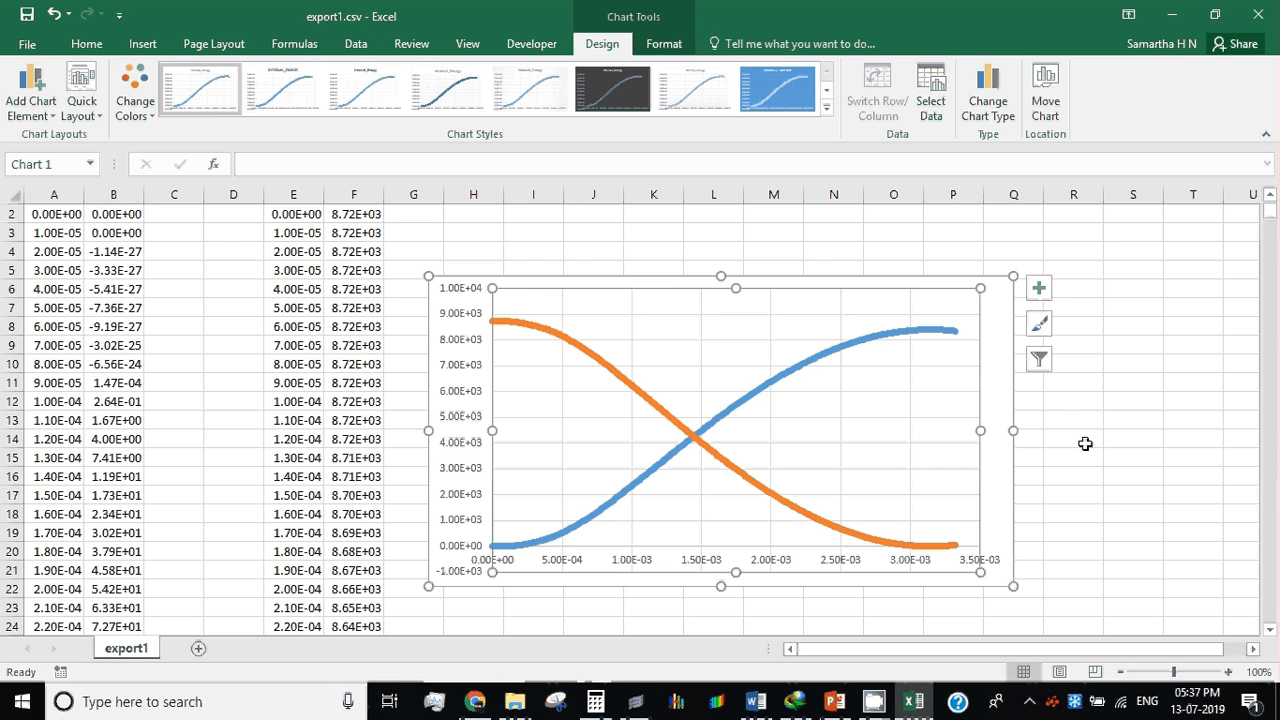
pyautogui.click(873, 701)
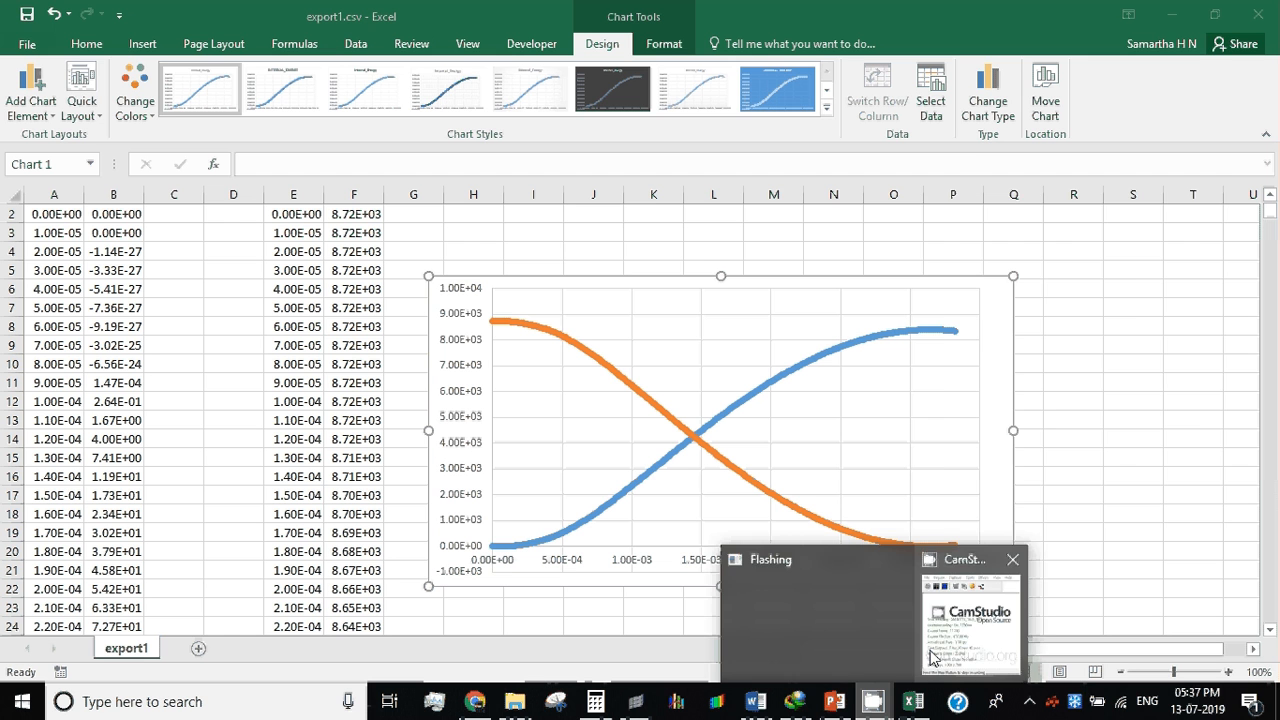
pyautogui.click(931, 656)
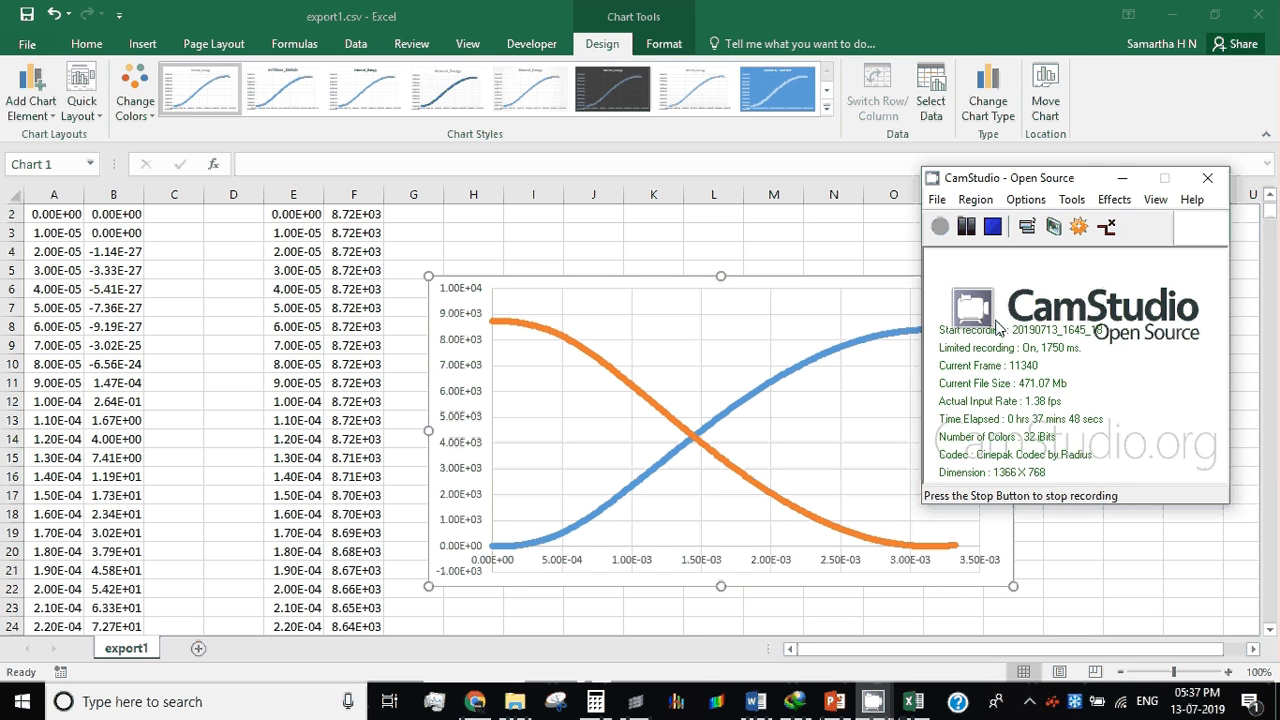
pyautogui.click(1120, 177)
# Step: Close the export1.csv workbook without saving its changes
pyautogui.click(1133, 307)
pyautogui.click(1258, 16)
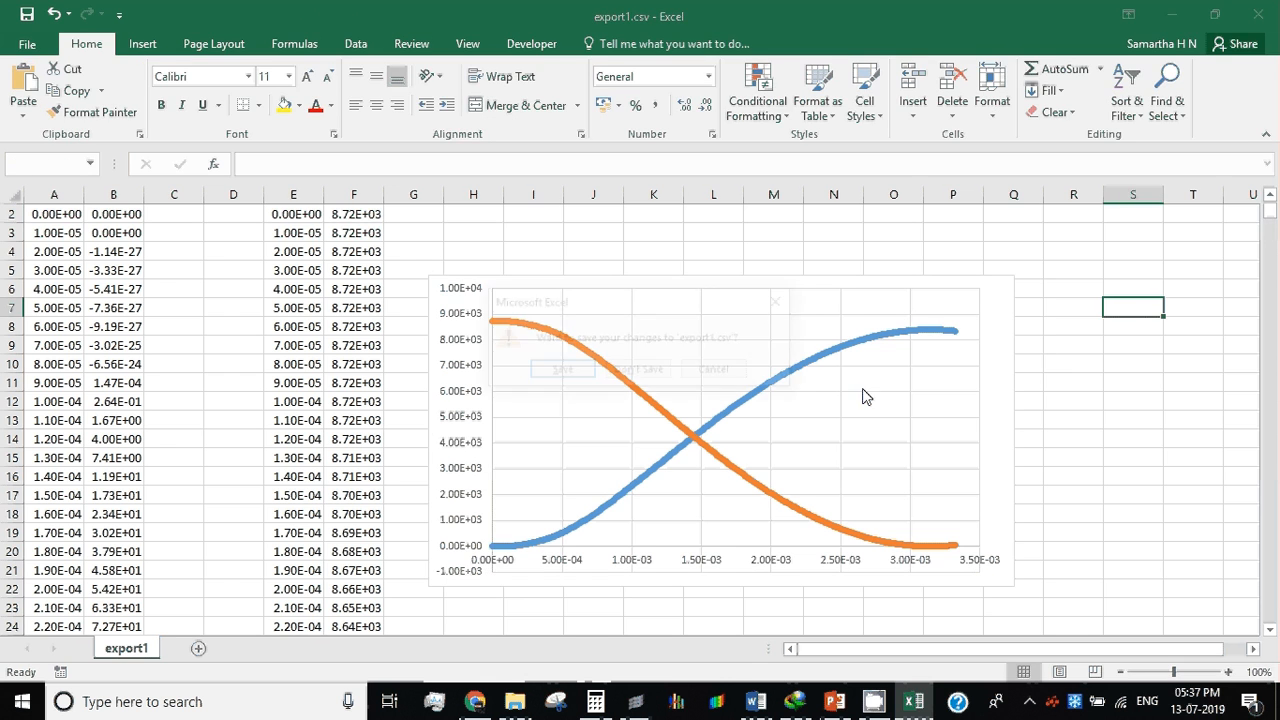
pyautogui.click(640, 372)
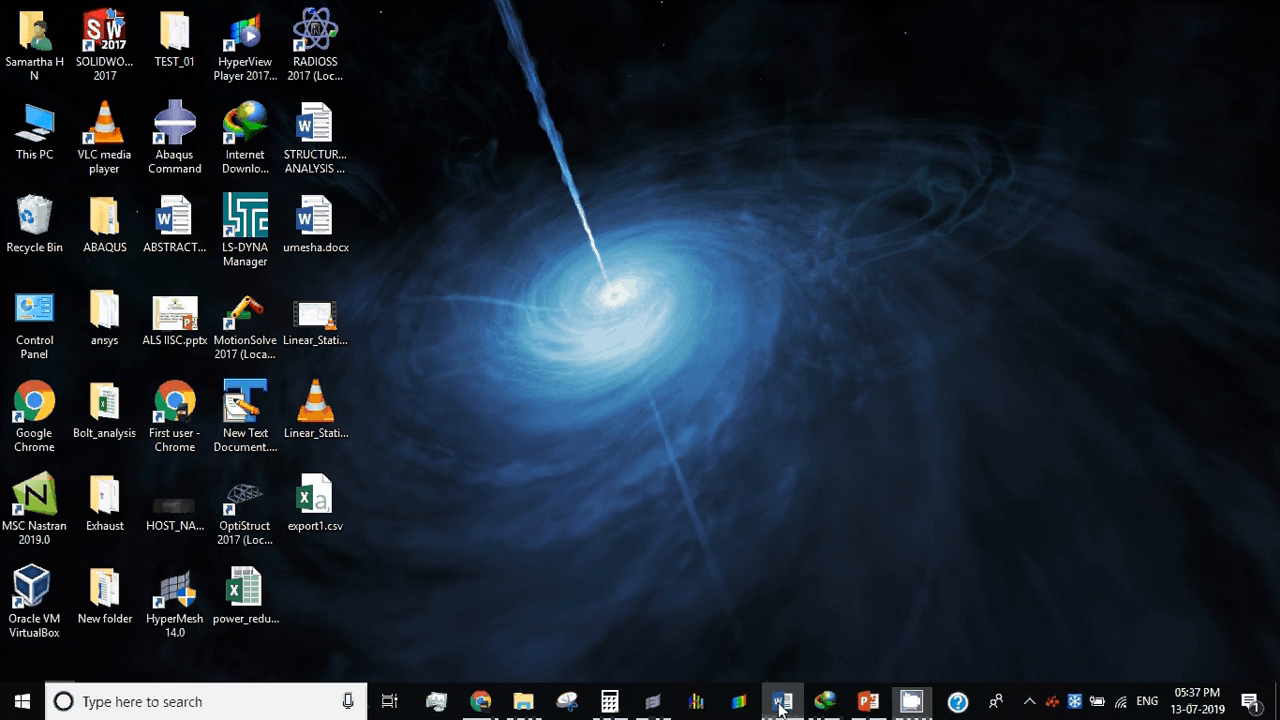
# Step: Switch to the alloy wheel analysis report in Word, save the document and close it
pyautogui.click(781, 704)
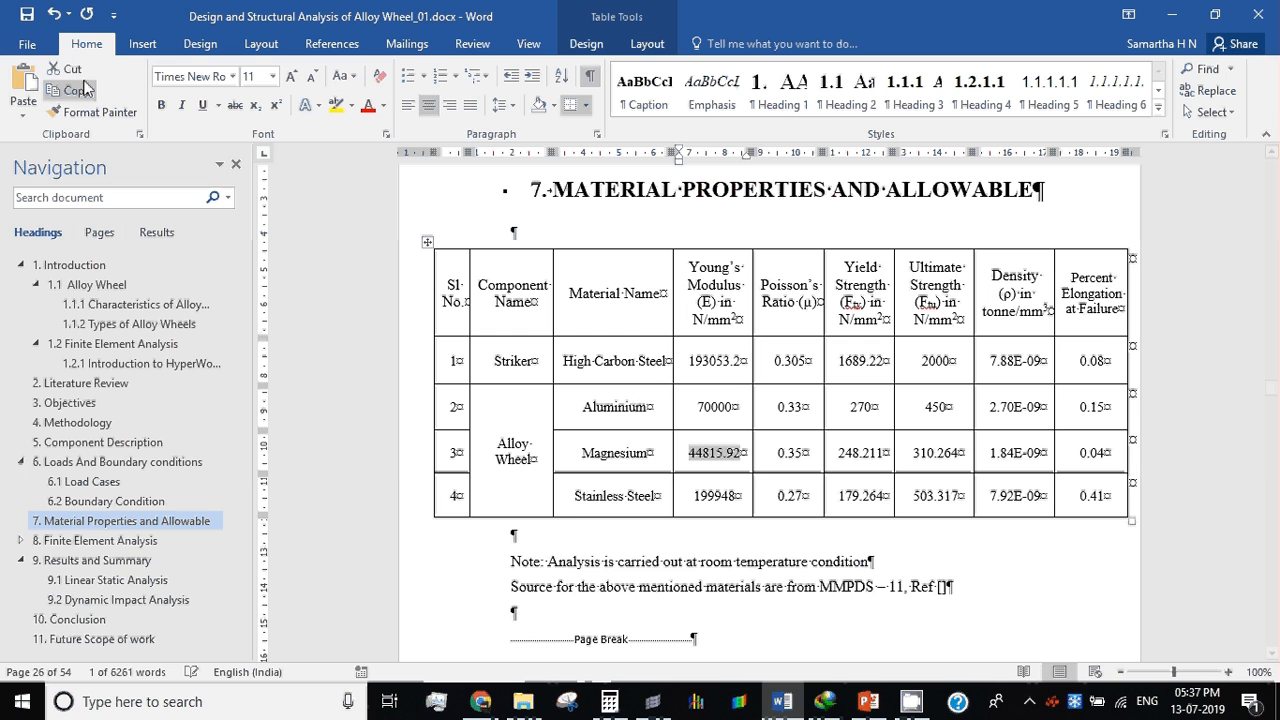
pyautogui.click(27, 14)
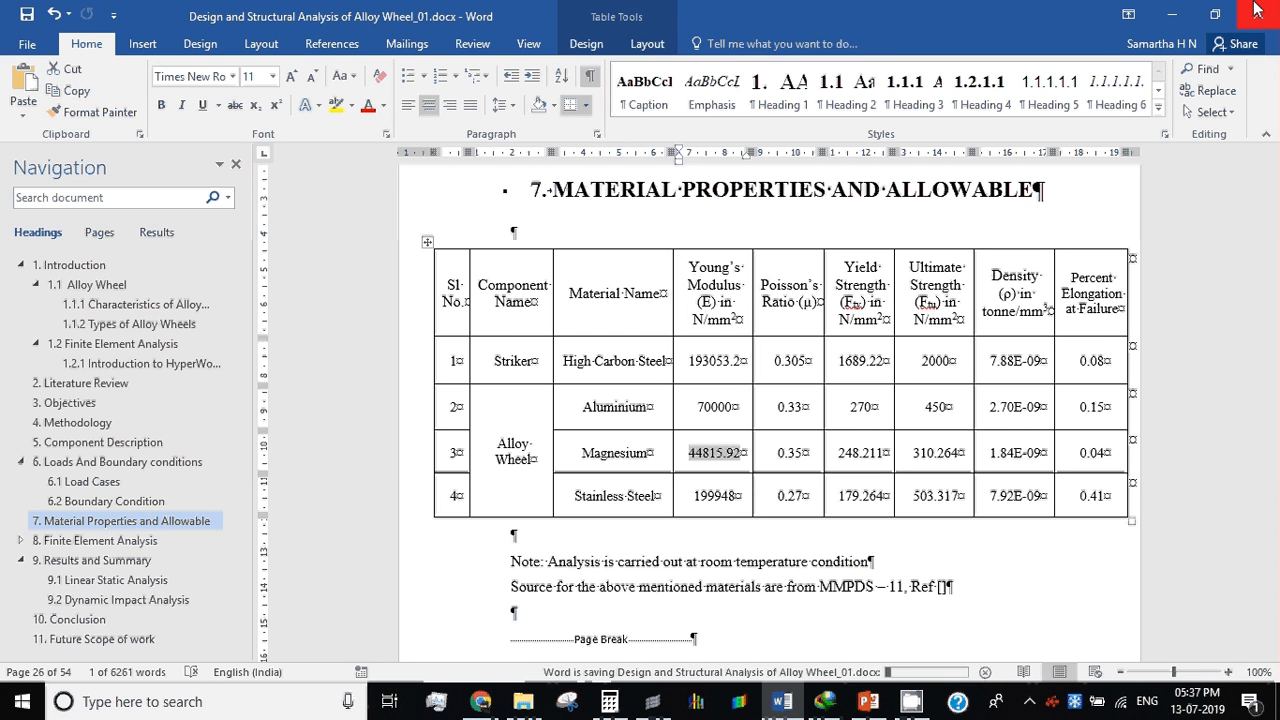
pyautogui.click(1257, 10)
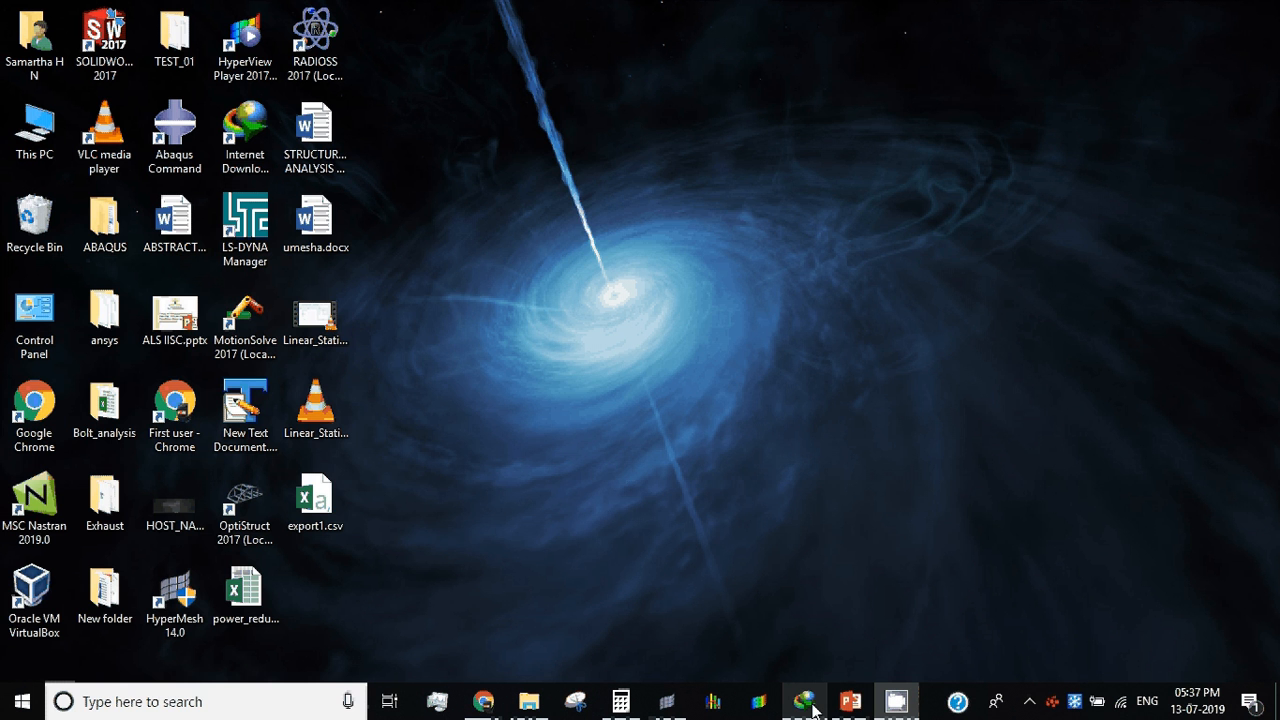
# Step: Close the download manager window and switch to the methodology flowchart presentation in PowerPoint
pyautogui.click(810, 706)
pyautogui.click(1210, 106)
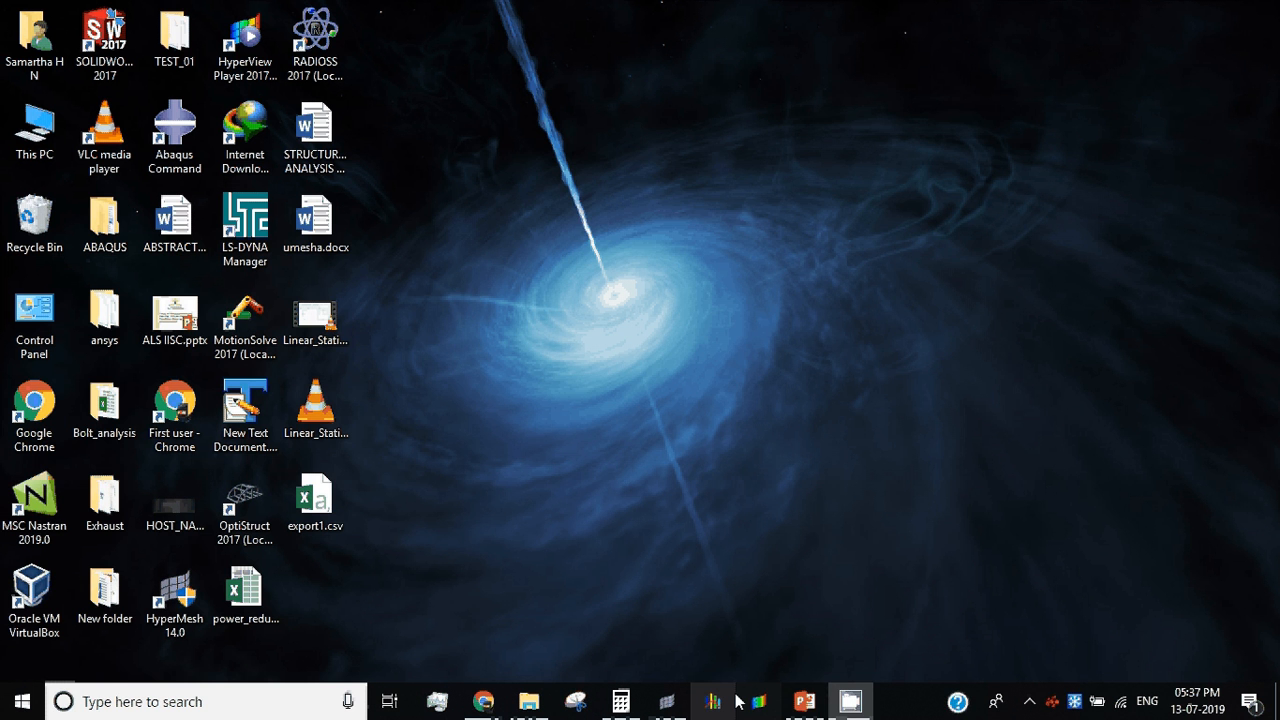
pyautogui.click(804, 701)
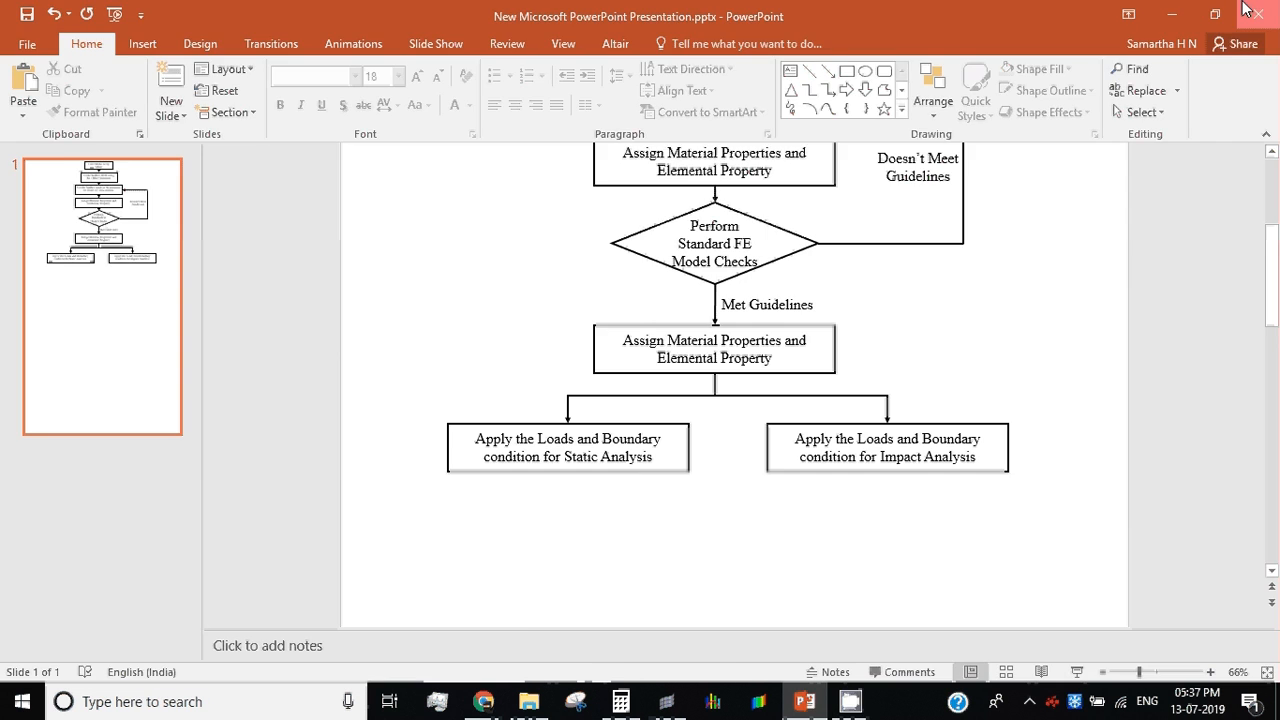